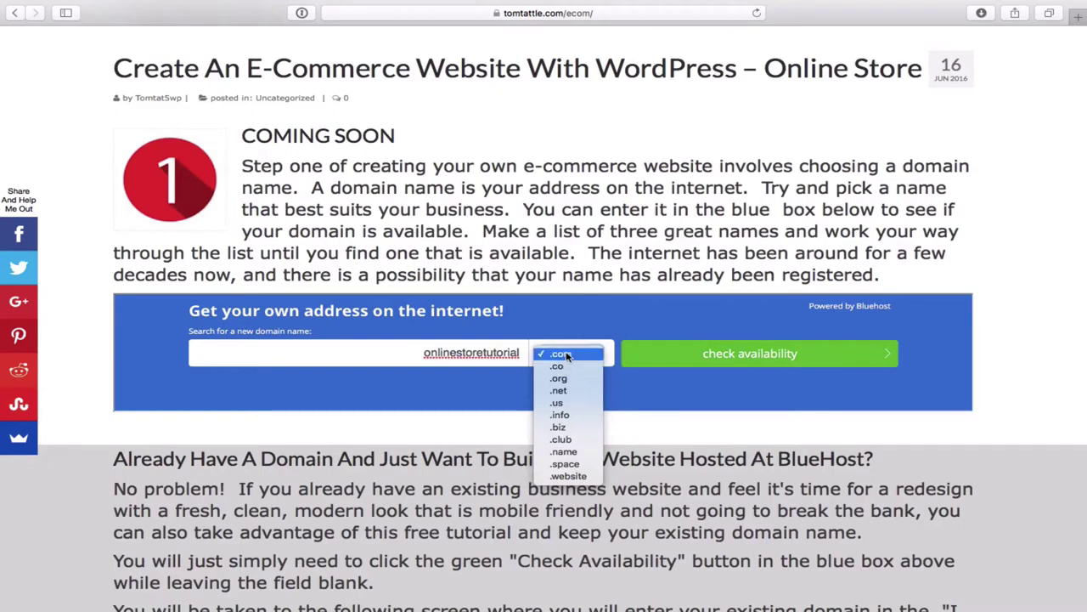
- Check that onlinestoretutorial.com is available, keeping the .com extension
click(567, 354)
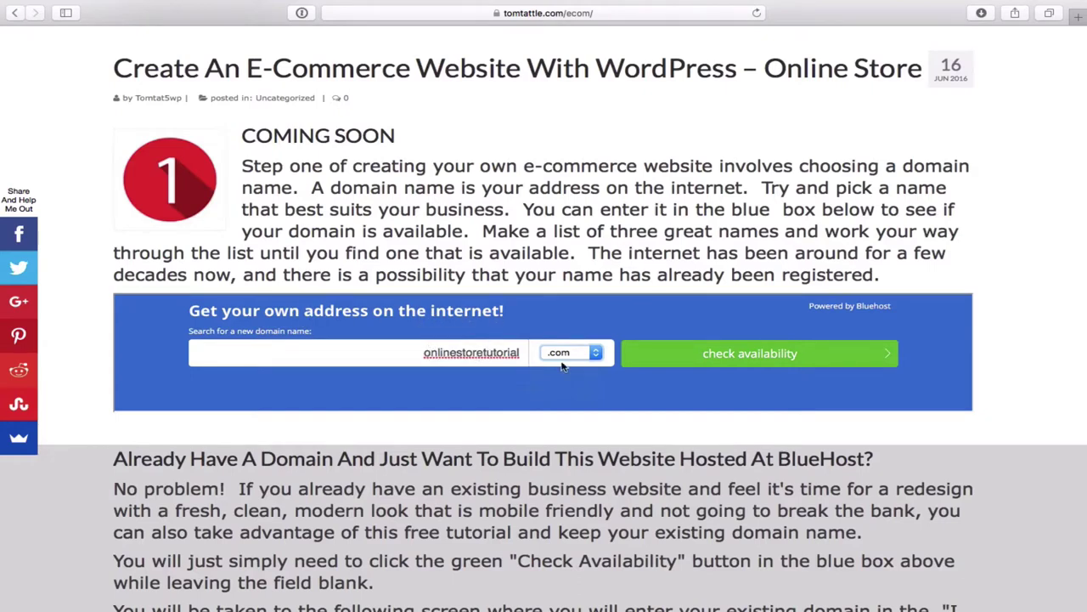
click(792, 356)
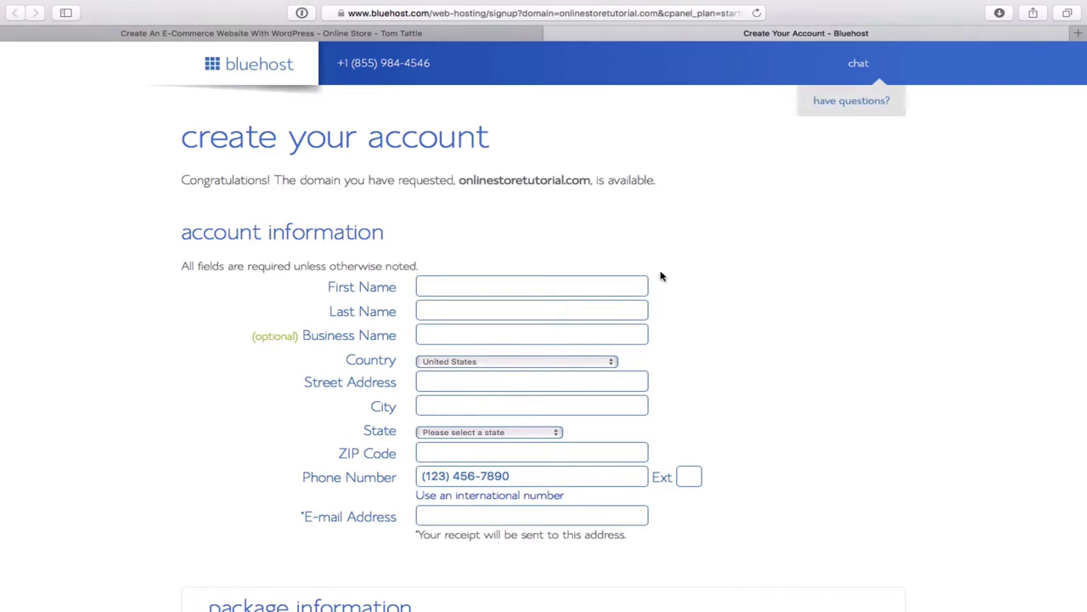
scroll(630, 307, down, 5)
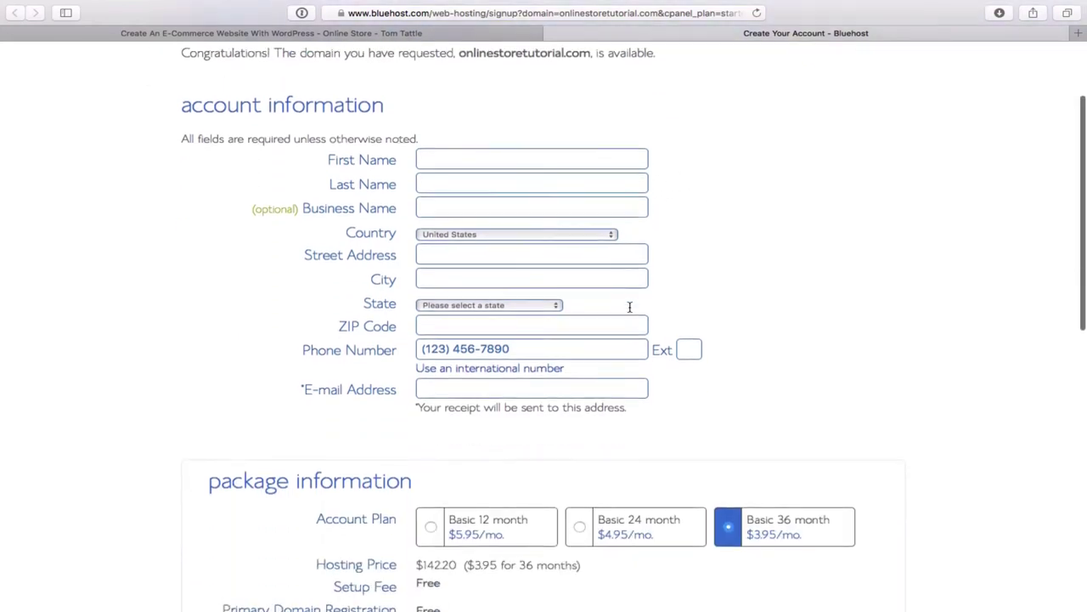
scroll(629, 307, down, 1)
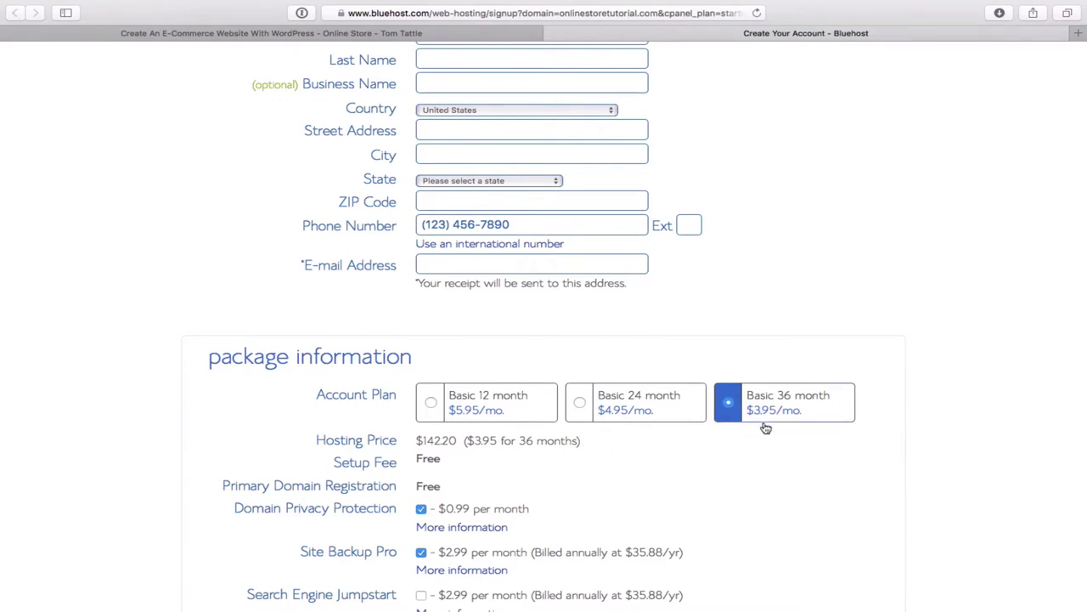
scroll(718, 459, down, 5)
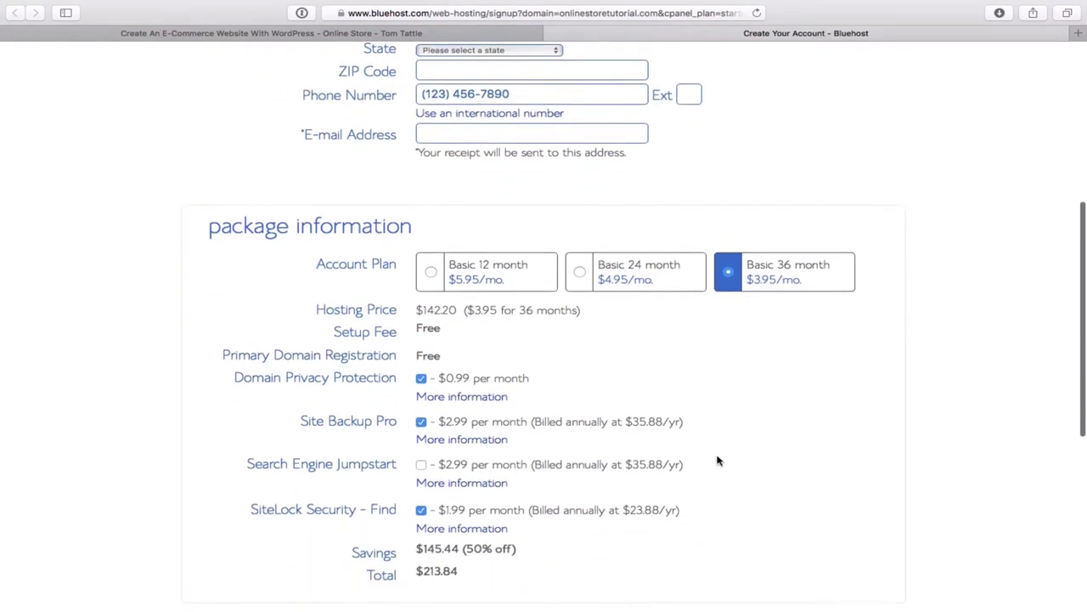
scroll(718, 460, down, 5)
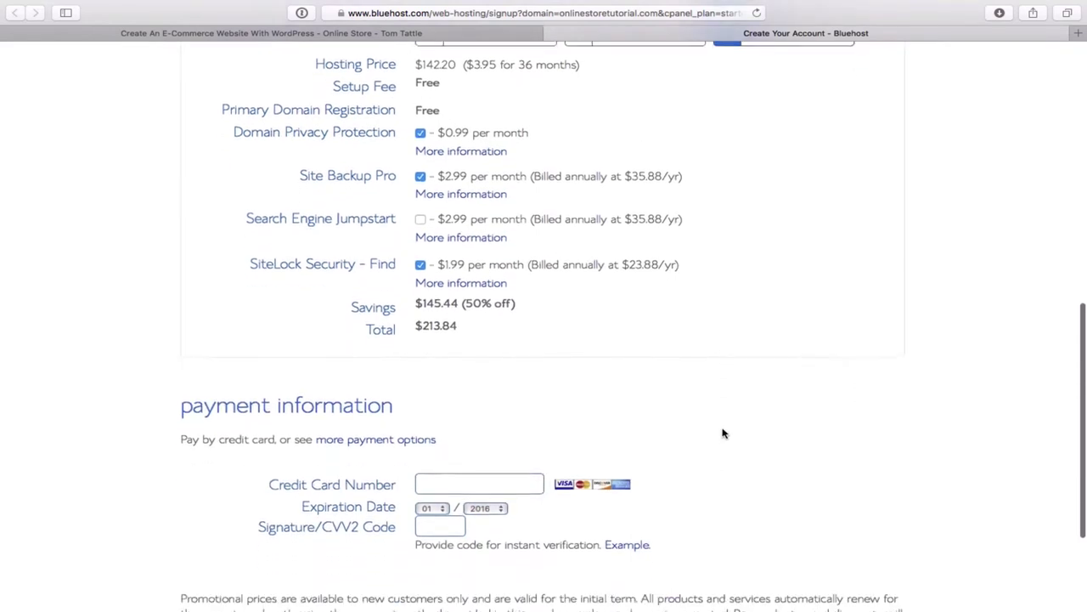
scroll(723, 433, up, 3)
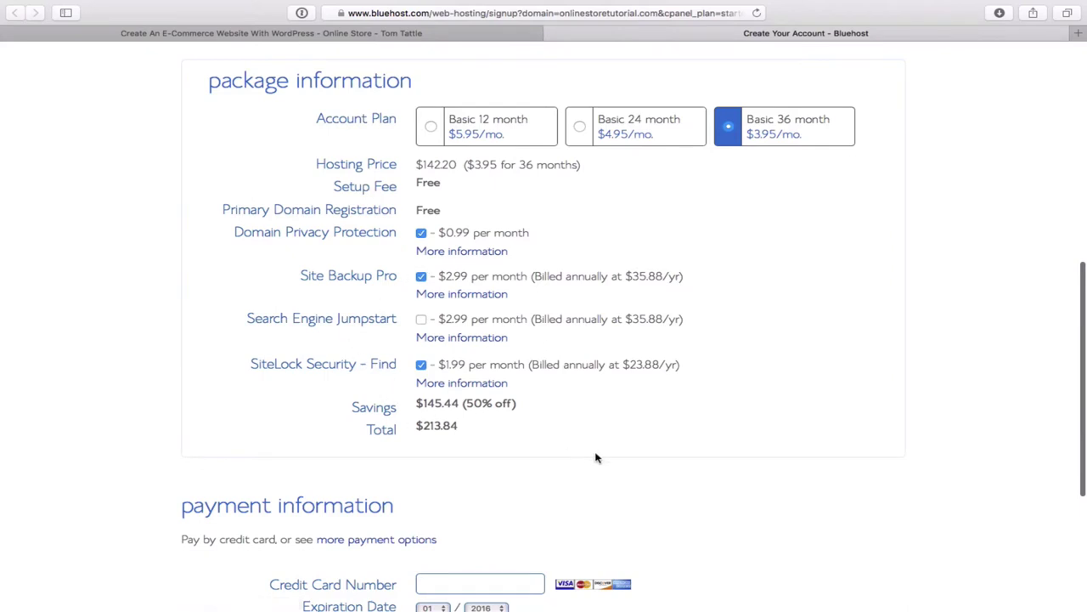
scroll(597, 458, down, 1)
scroll(597, 458, down, 2)
scroll(597, 458, down, 1)
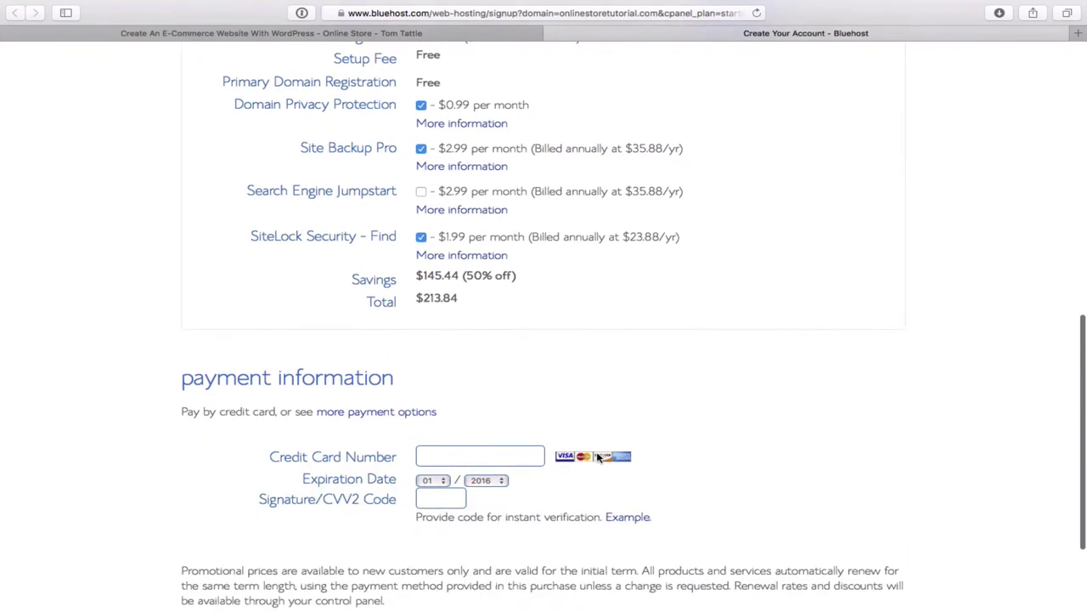
scroll(597, 458, down, 2)
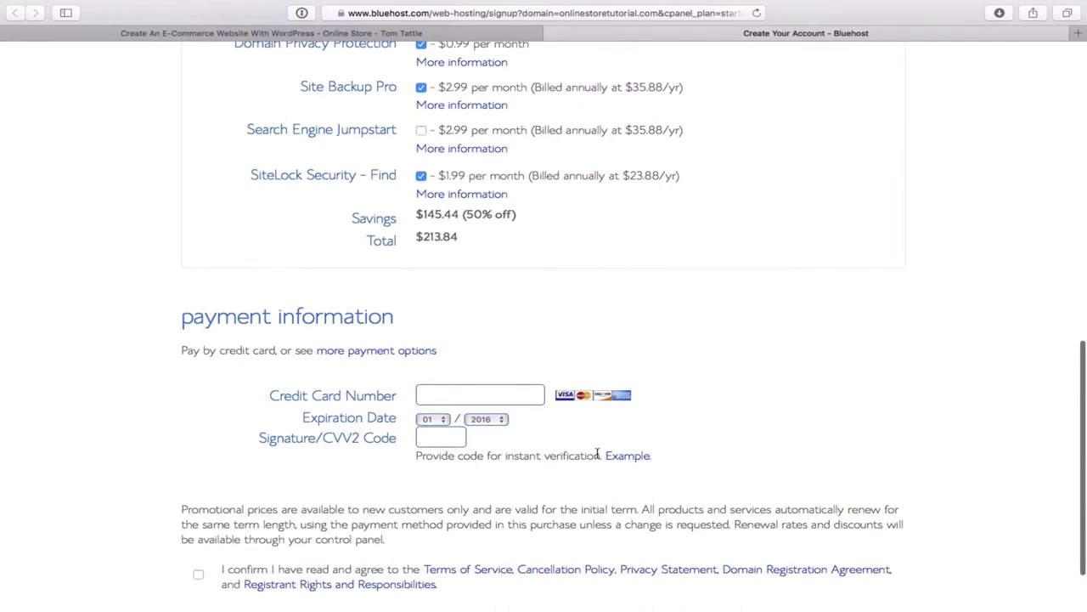
scroll(597, 455, down, 2)
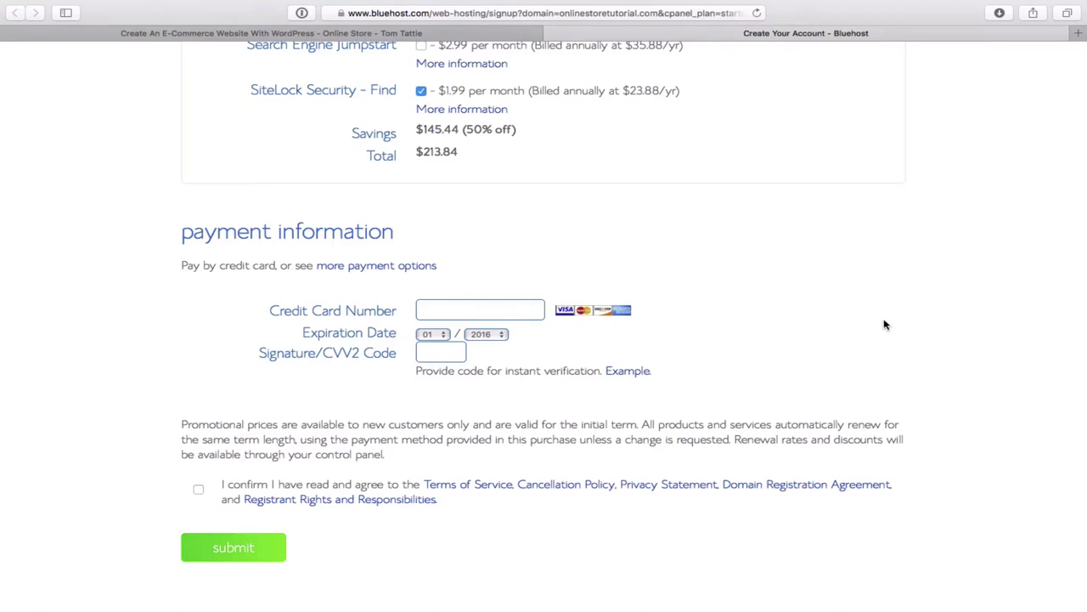
scroll(884, 324, up, 3)
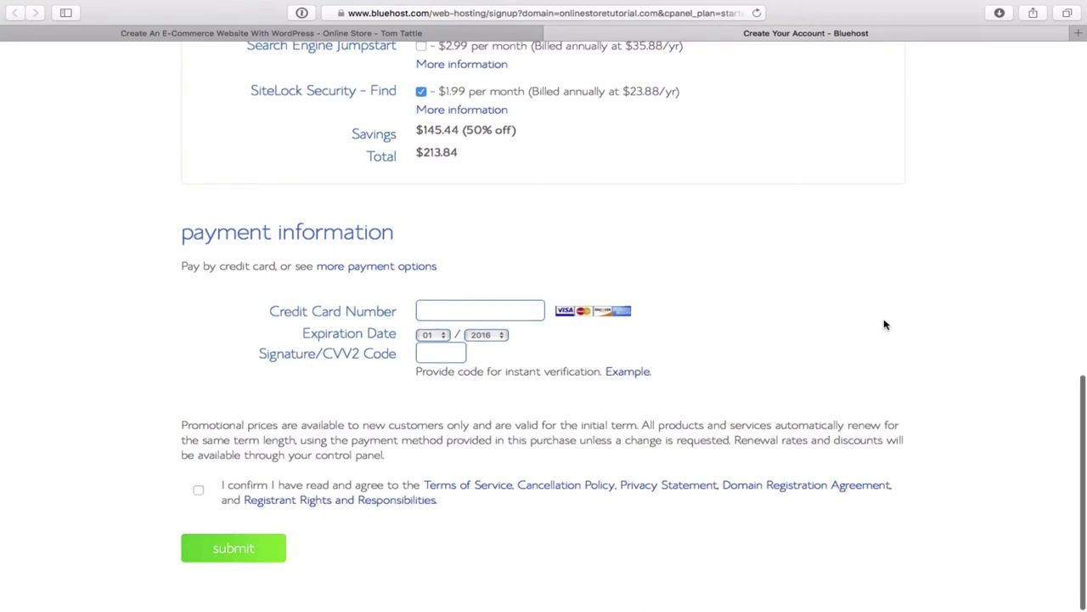
scroll(883, 325, up, 3)
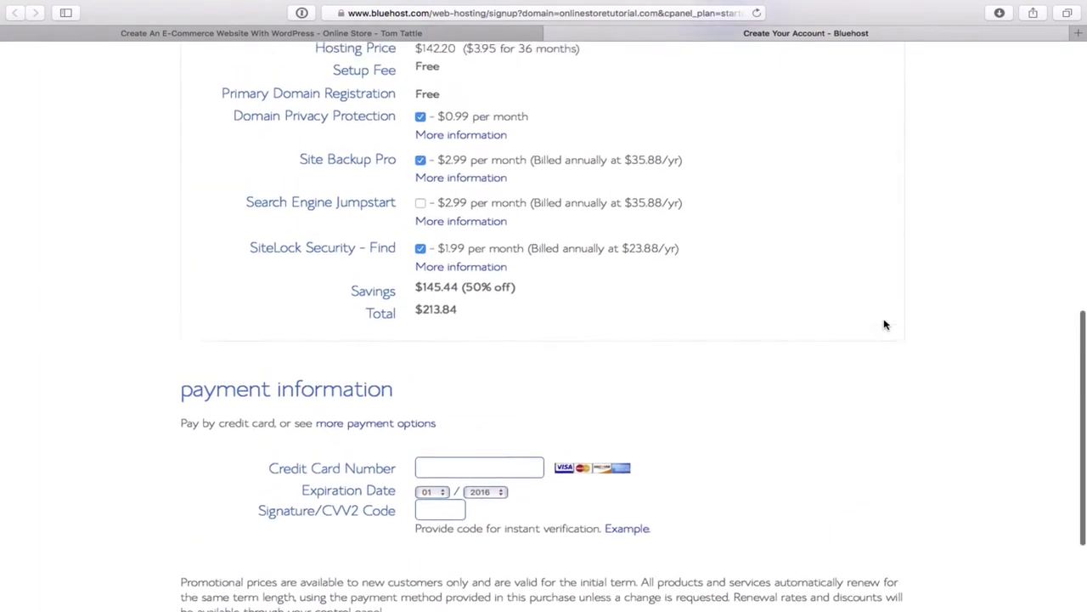
scroll(884, 325, up, 3)
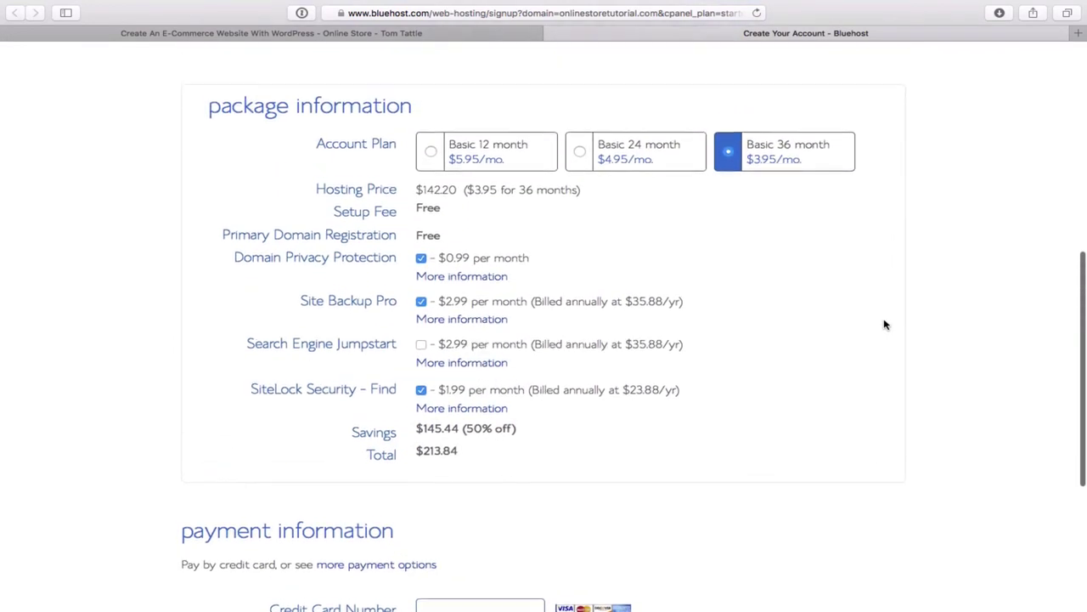
scroll(883, 324, down, 3)
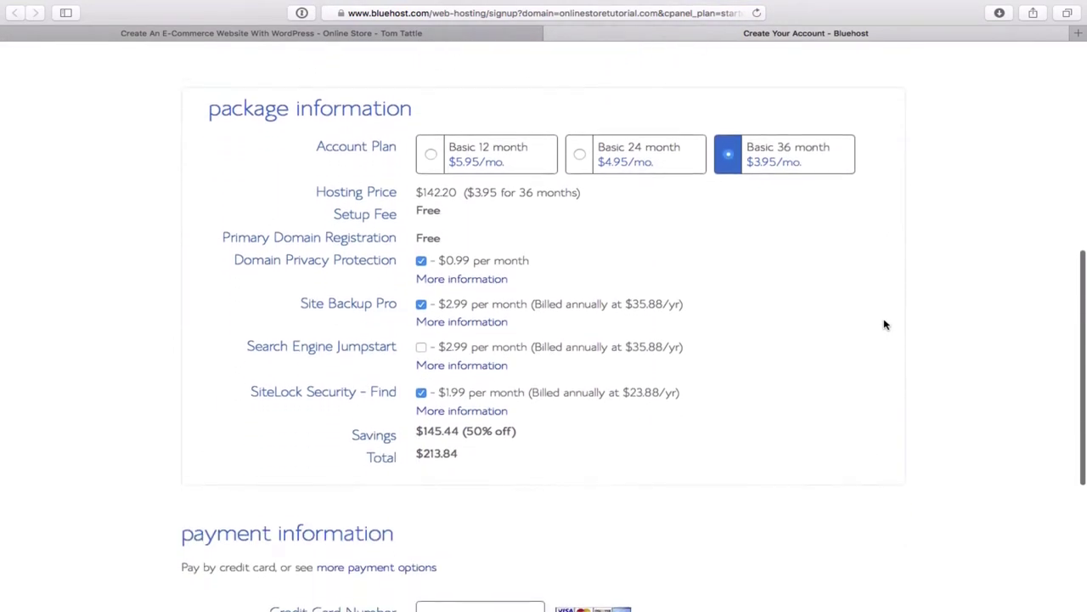
scroll(884, 325, up, 3)
scroll(884, 325, down, 4)
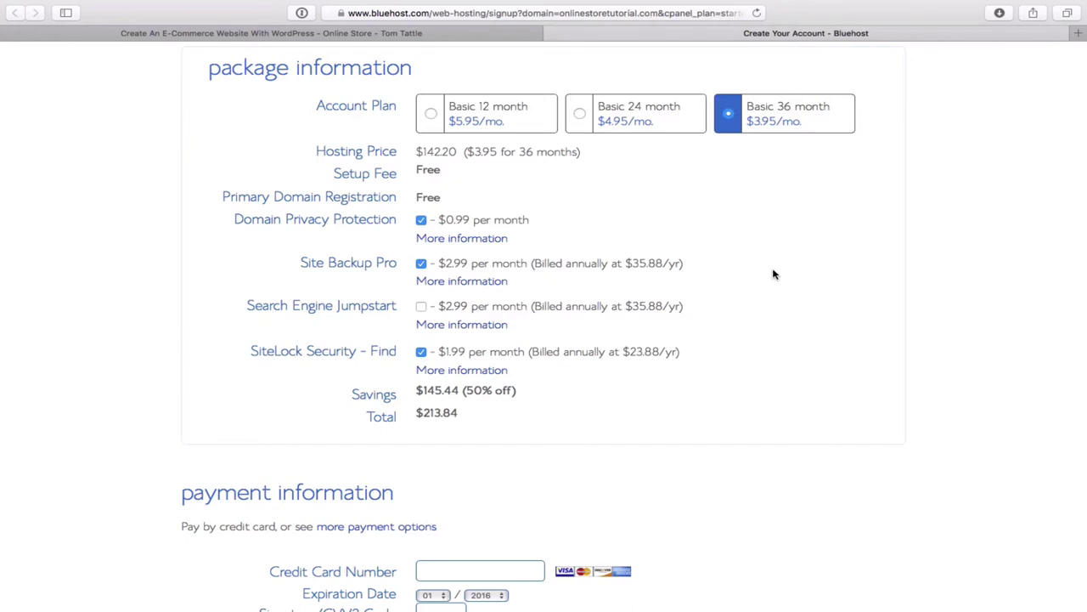
scroll(773, 274, down, 1)
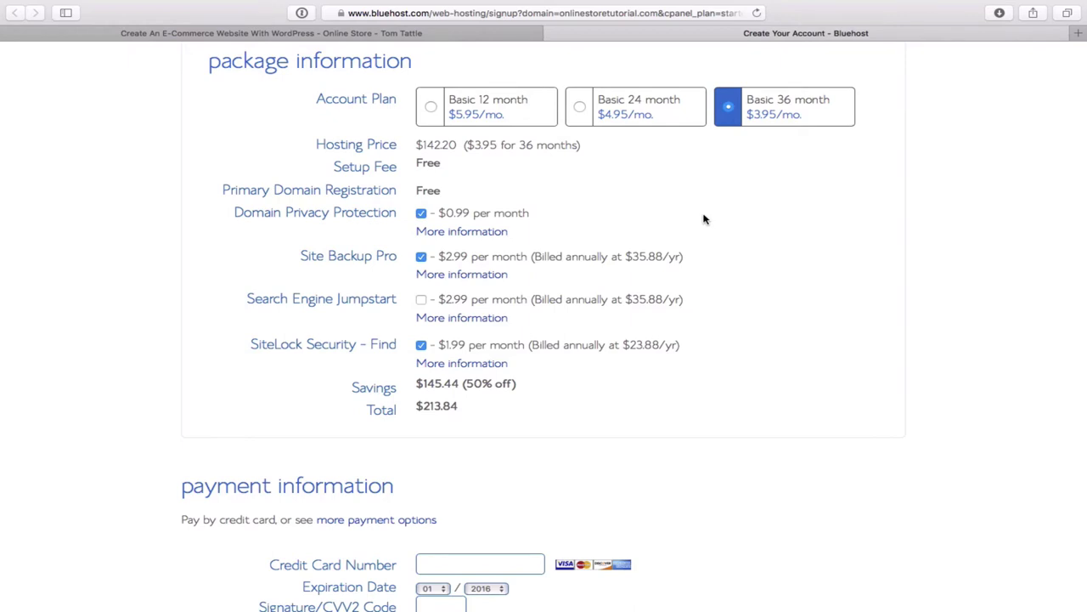
- Untick Domain Privacy Protection in the package information section
click(422, 214)
- Untick the Site Backup Pro and SiteLock Security add-ons so the total reads $142.20
click(421, 258)
click(422, 346)
- Choose the Basic 12 month plan at $71.40 and tick the 'I confirm' terms checkbox
click(431, 108)
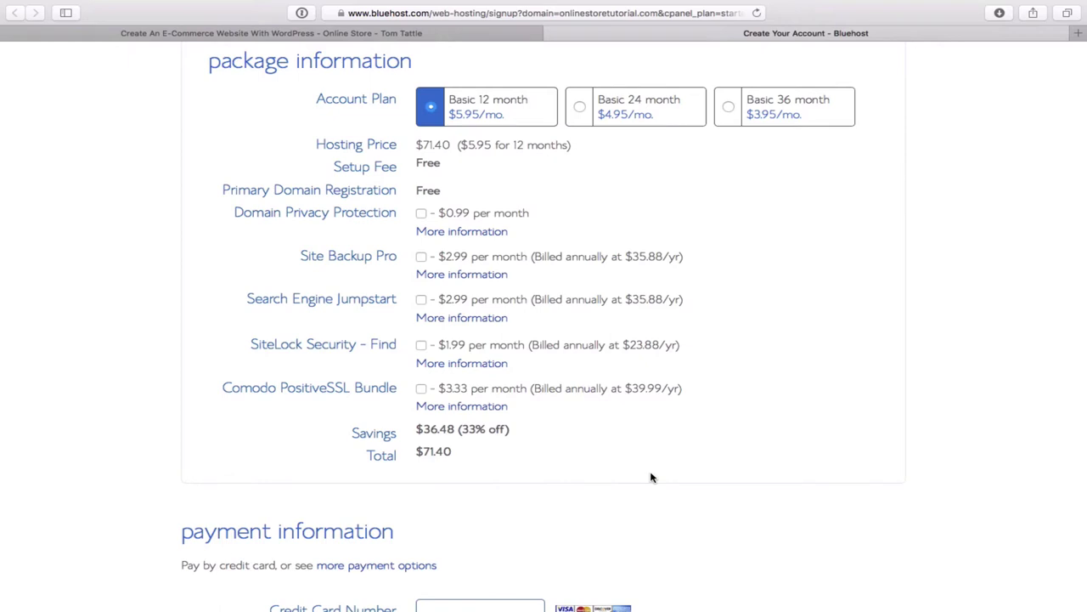
scroll(651, 477, down, 3)
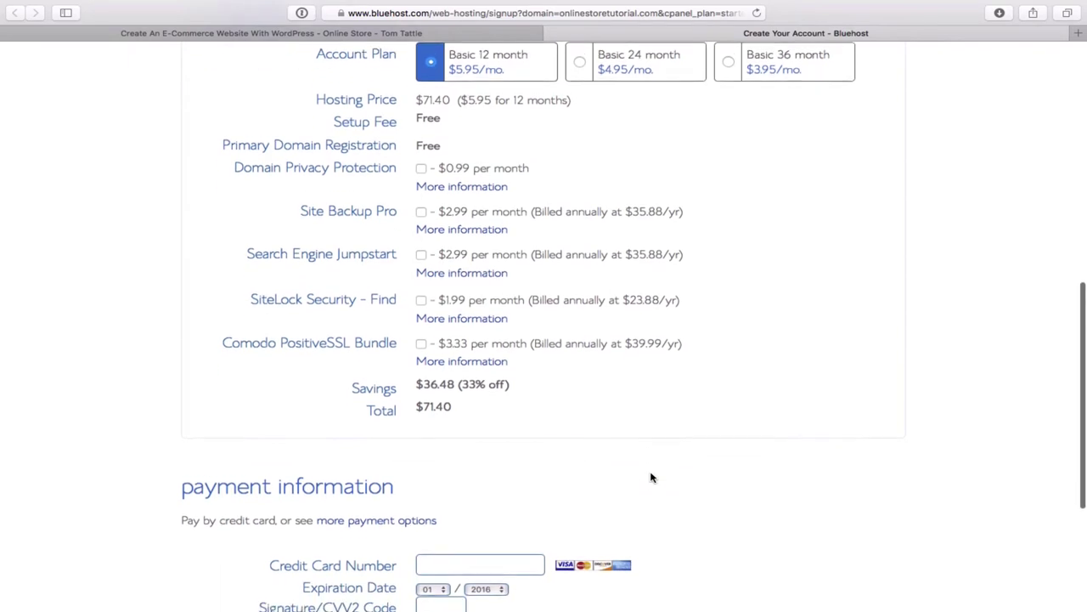
scroll(651, 477, down, 5)
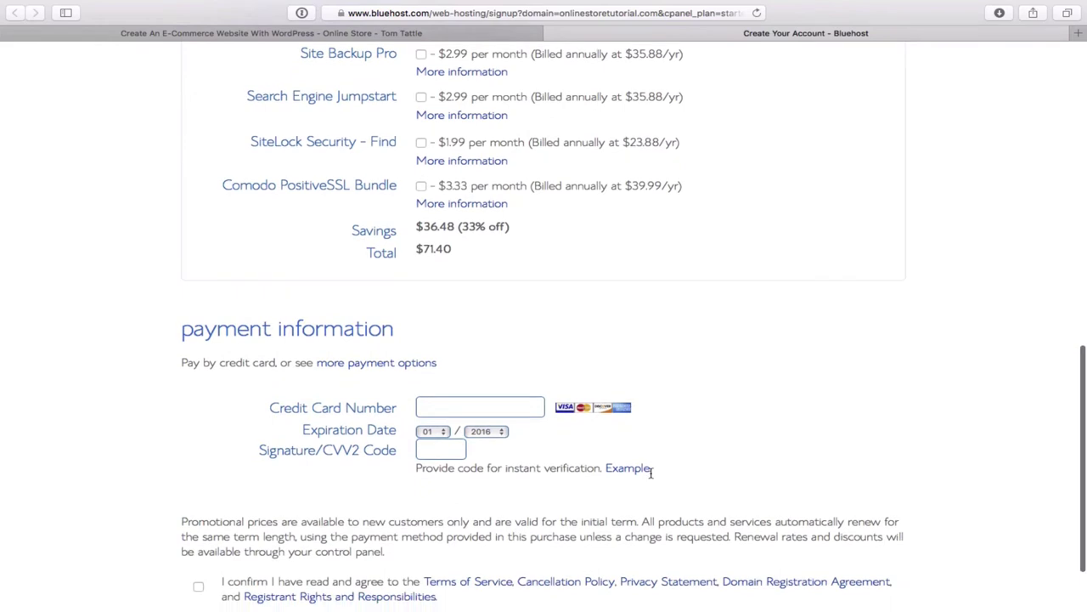
scroll(651, 478, down, 1)
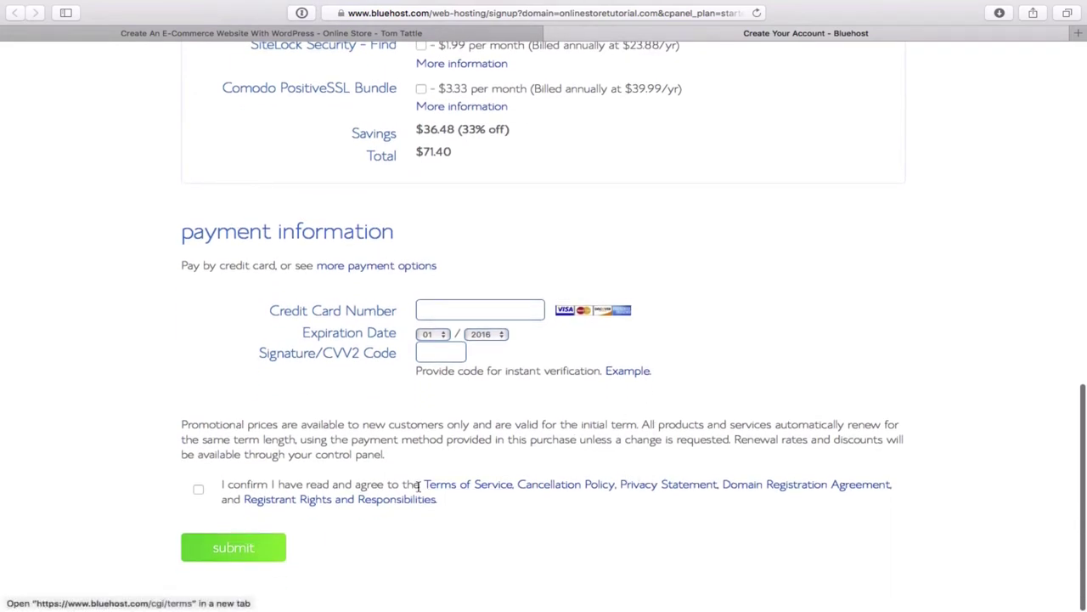
click(198, 489)
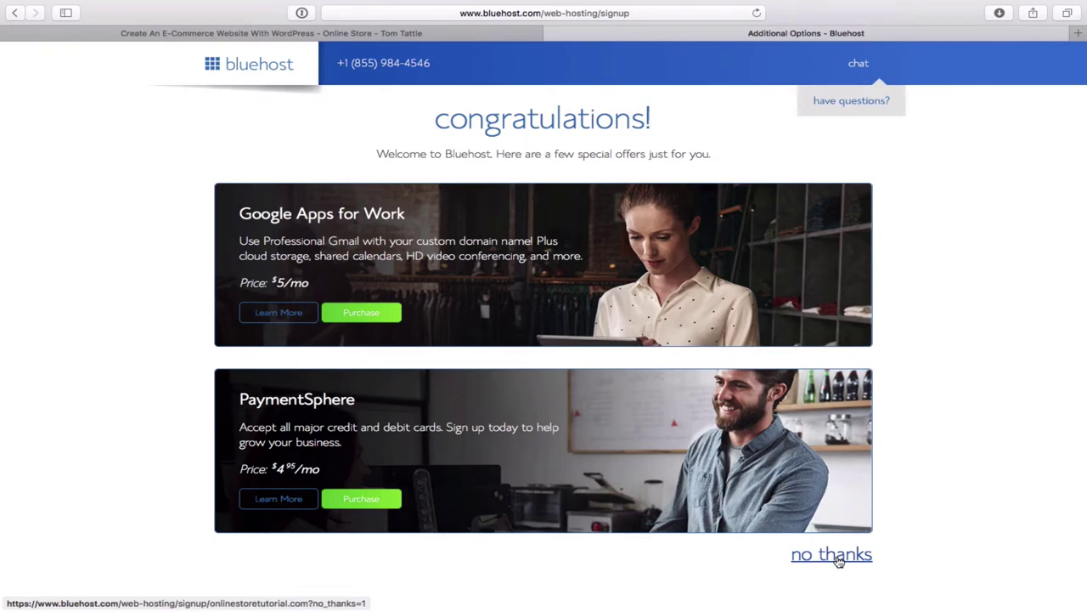
- Decline the Google Apps and PaymentSphere offers, then choose 'create your password' on the welcome page
click(837, 559)
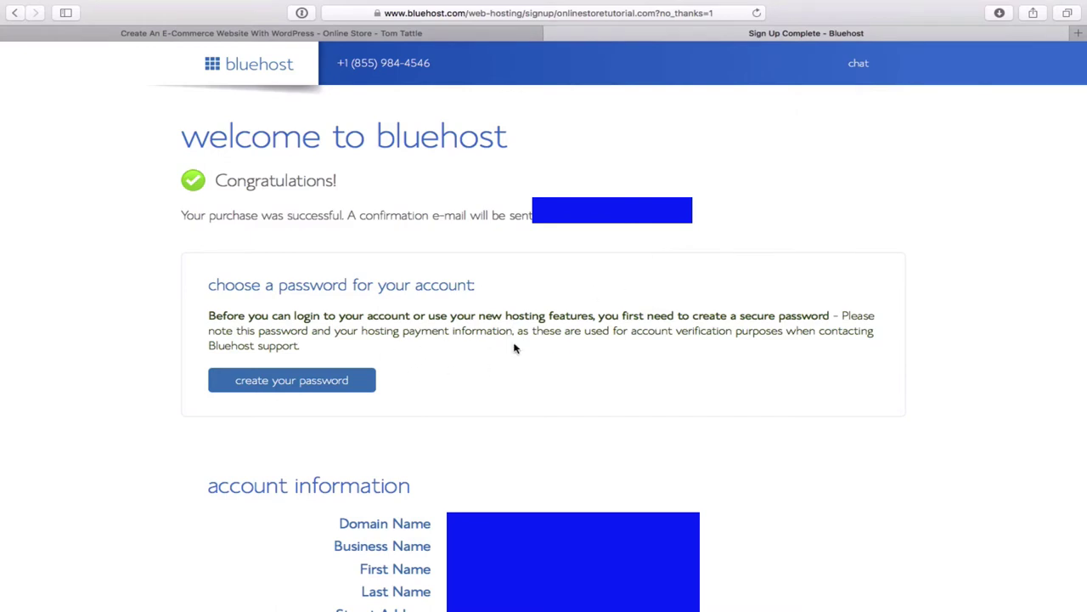
scroll(824, 456, down, 3)
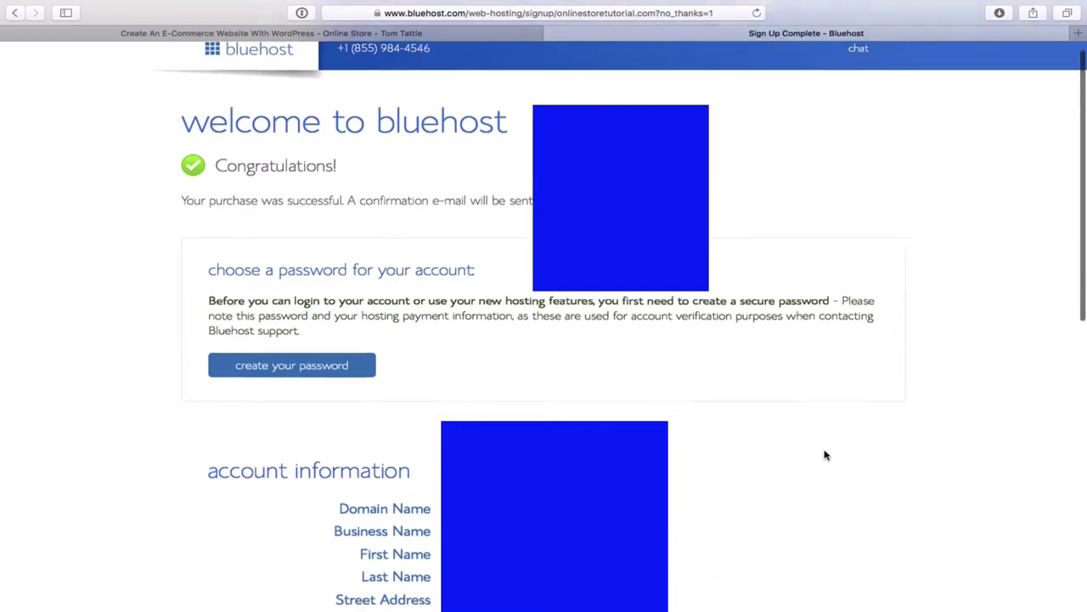
double_click(344, 290)
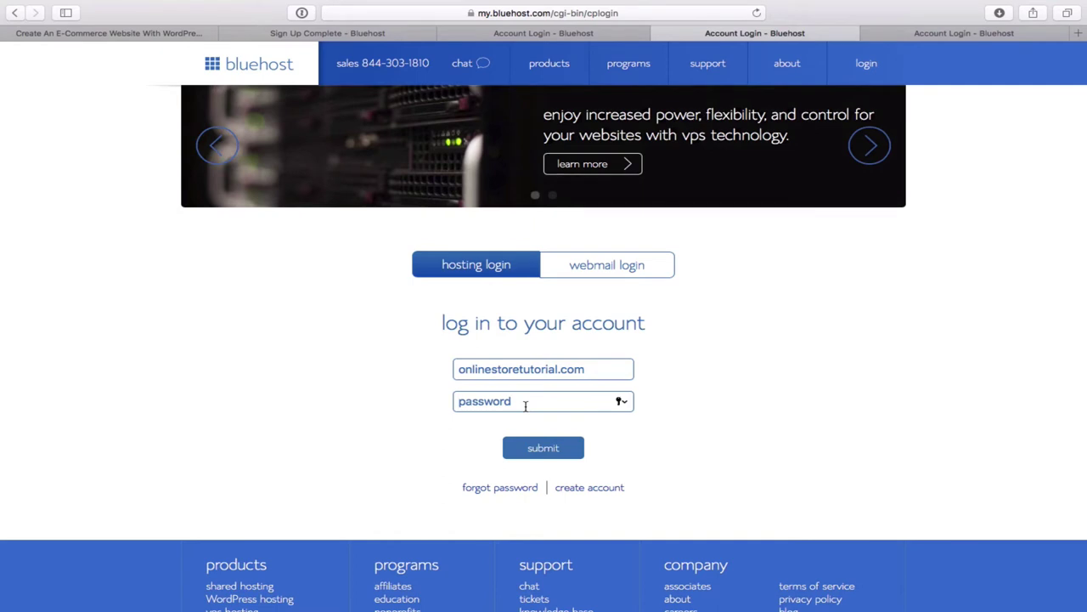
- Enter the account password and submit the Bluehost login form
text(•••••••)
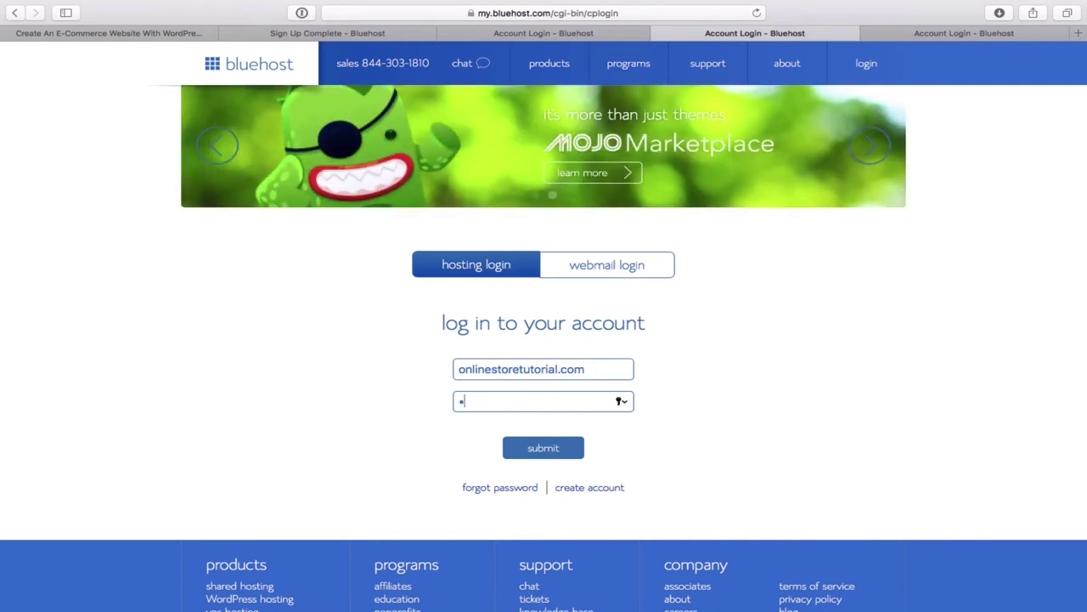
text(•••)
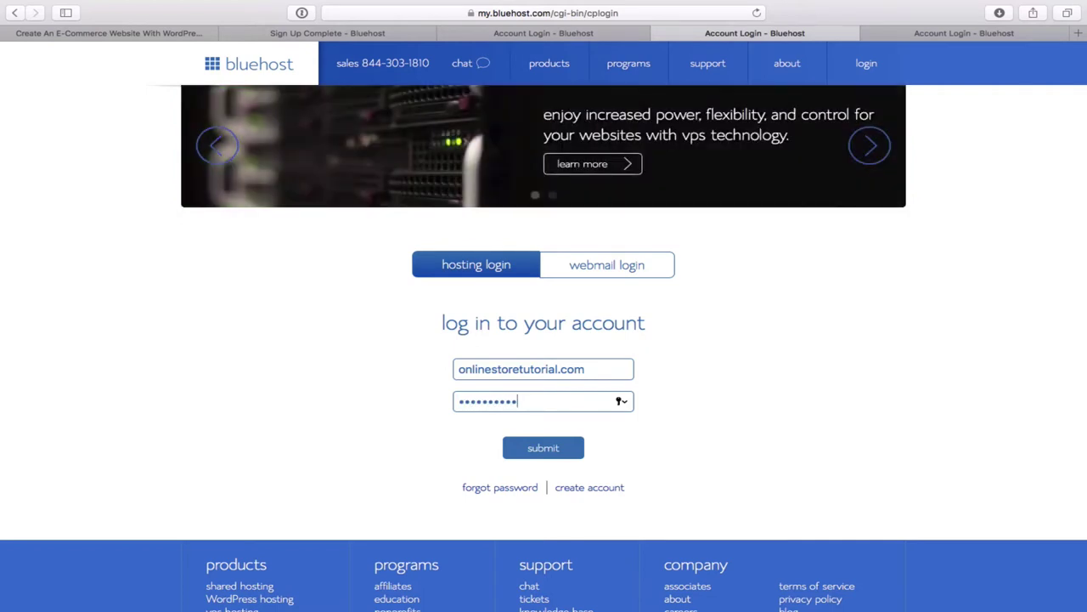
click(558, 448)
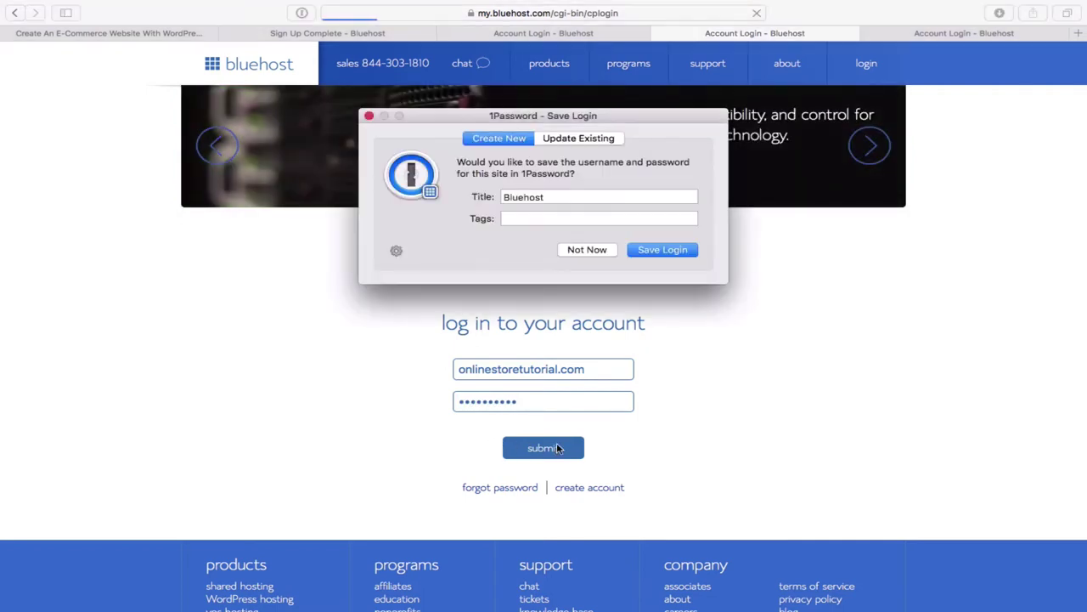
- Decline 1Password's save-login prompt and scroll the Bluehost home page to the website tools
click(583, 251)
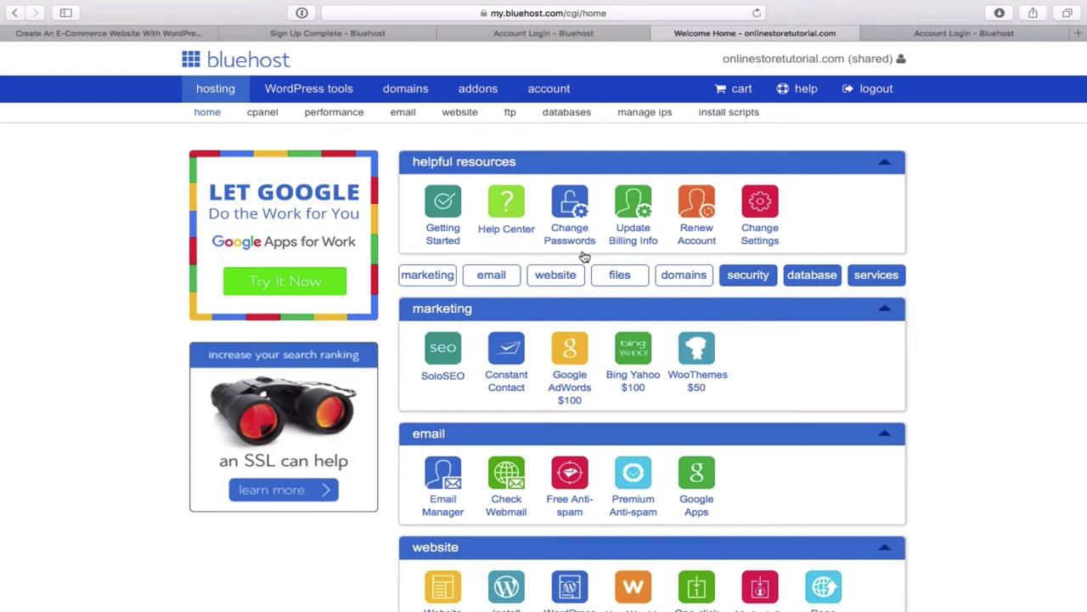
scroll(973, 420, down, 1)
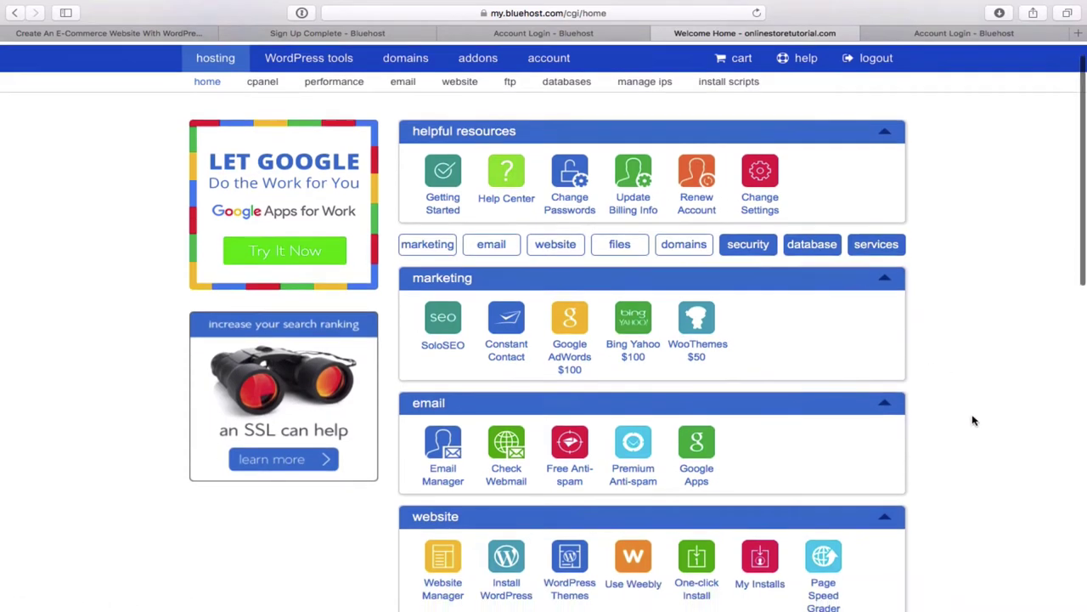
scroll(973, 420, down, 10)
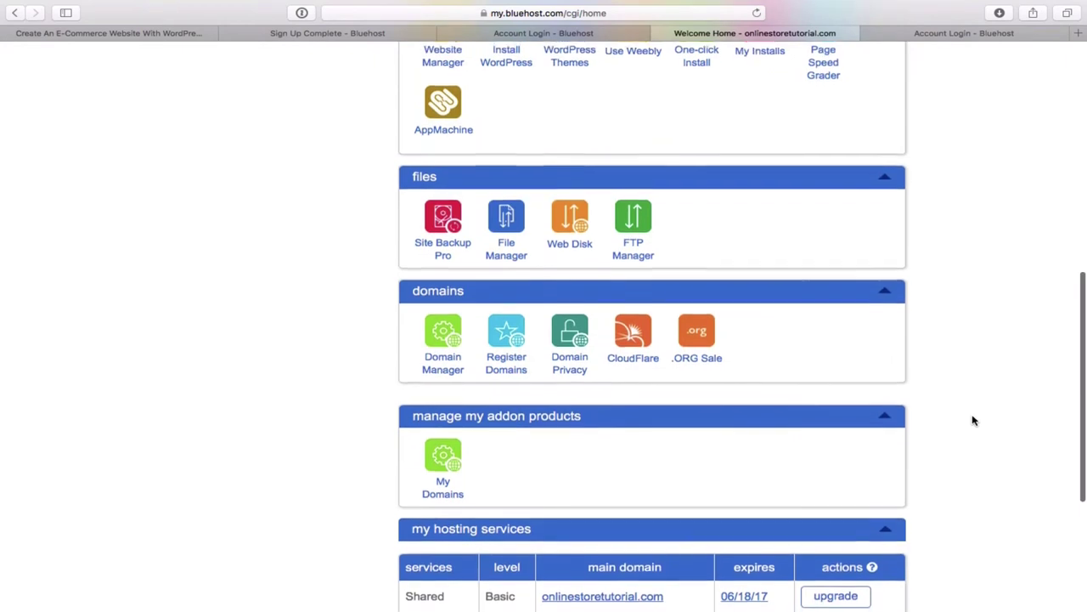
scroll(973, 419, up, 6)
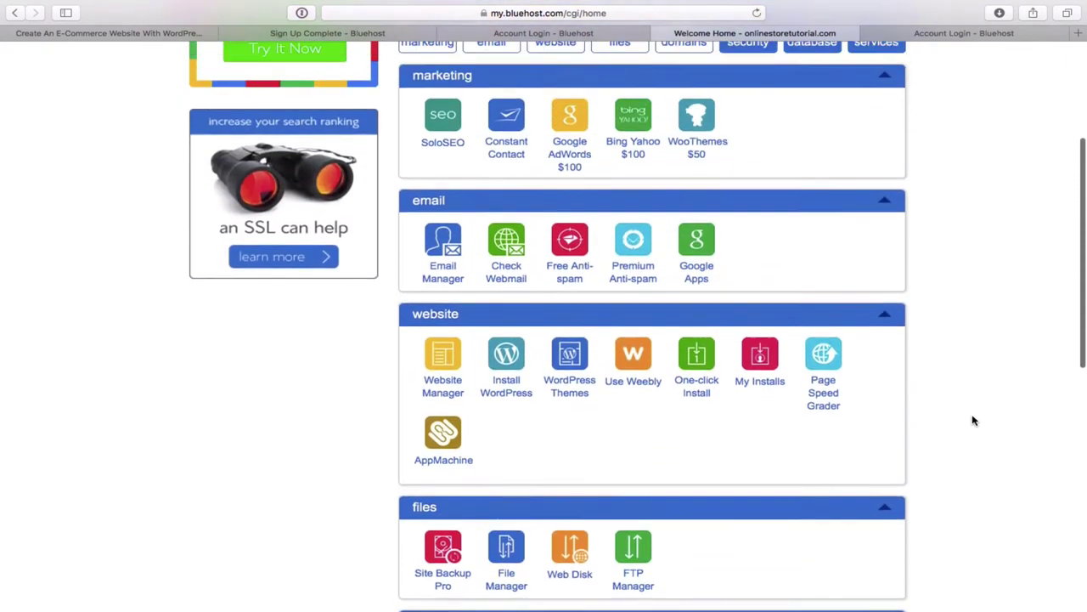
scroll(974, 420, up, 4)
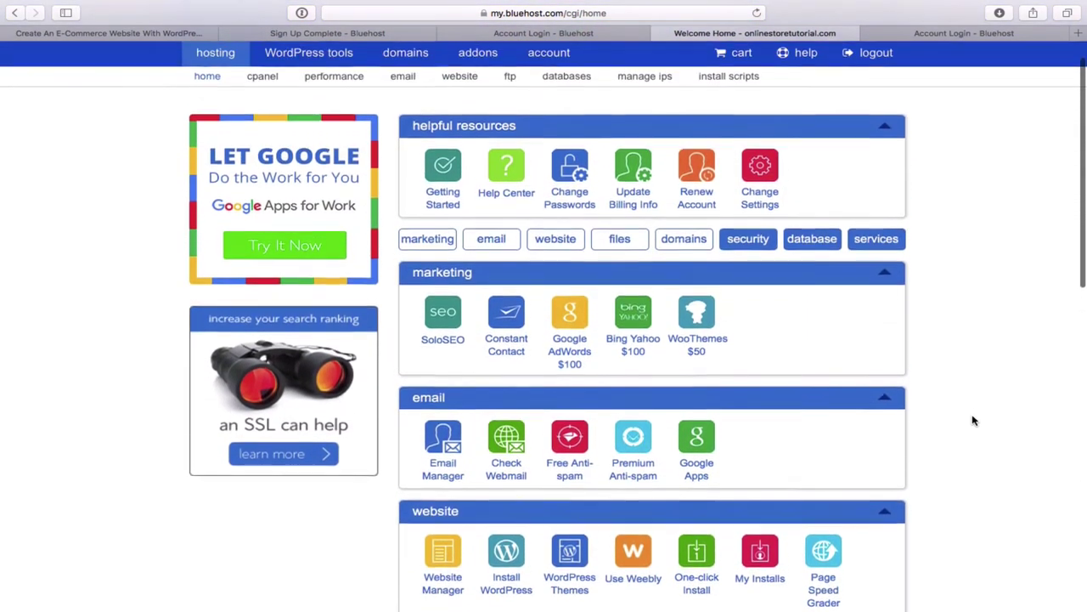
scroll(974, 420, up, 1)
scroll(974, 420, down, 5)
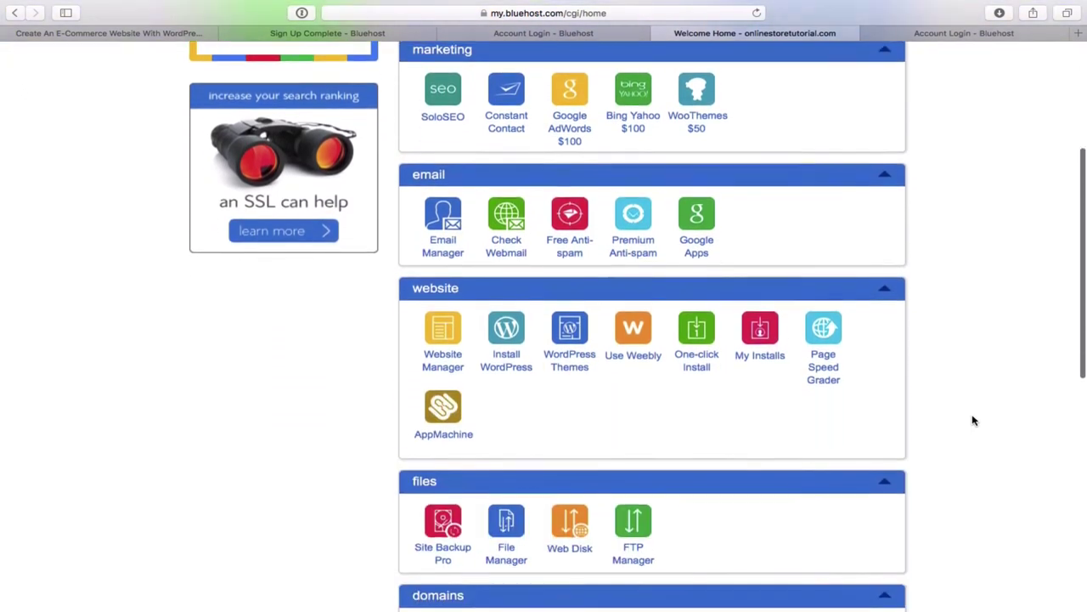
scroll(974, 420, down, 2)
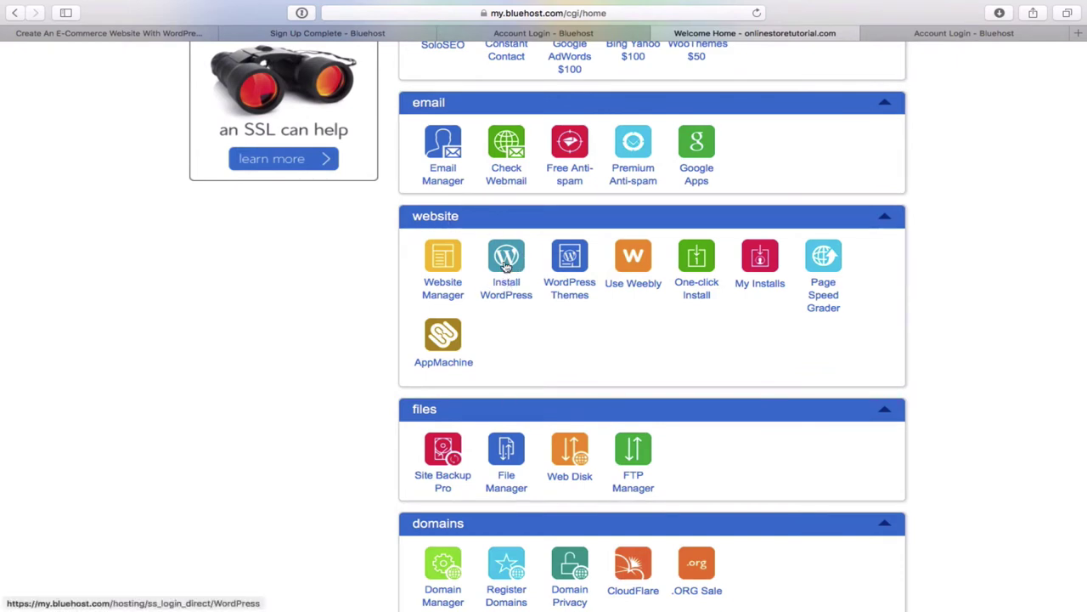
- Choose Install WordPress in the website panel, then the do-it-yourself WordPress install
click(506, 267)
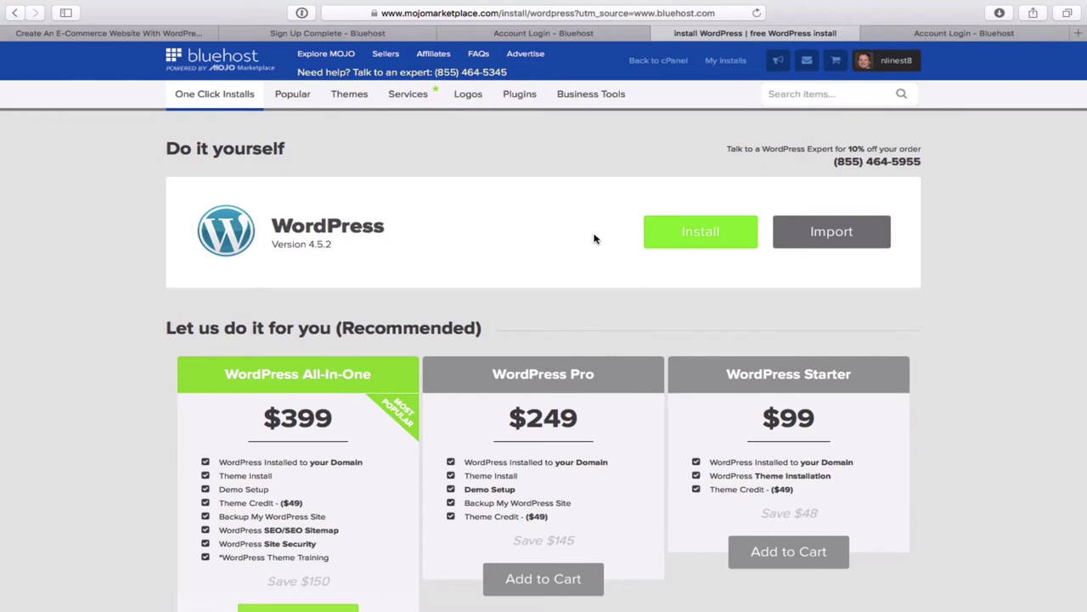
click(695, 243)
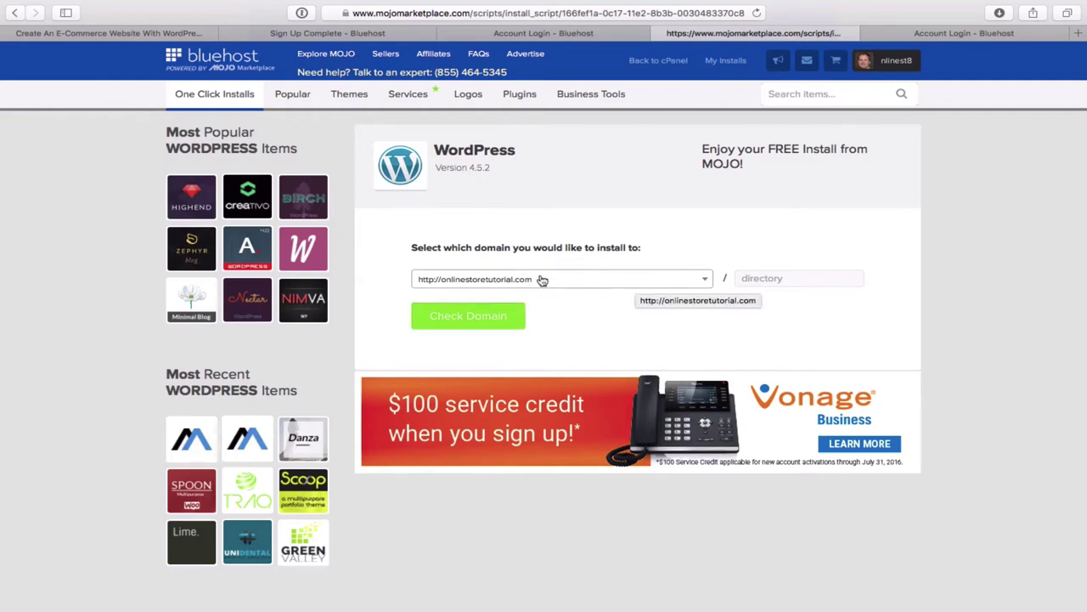
- Confirm onlinestoretutorial.com as the install domain and show the advanced options
click(471, 318)
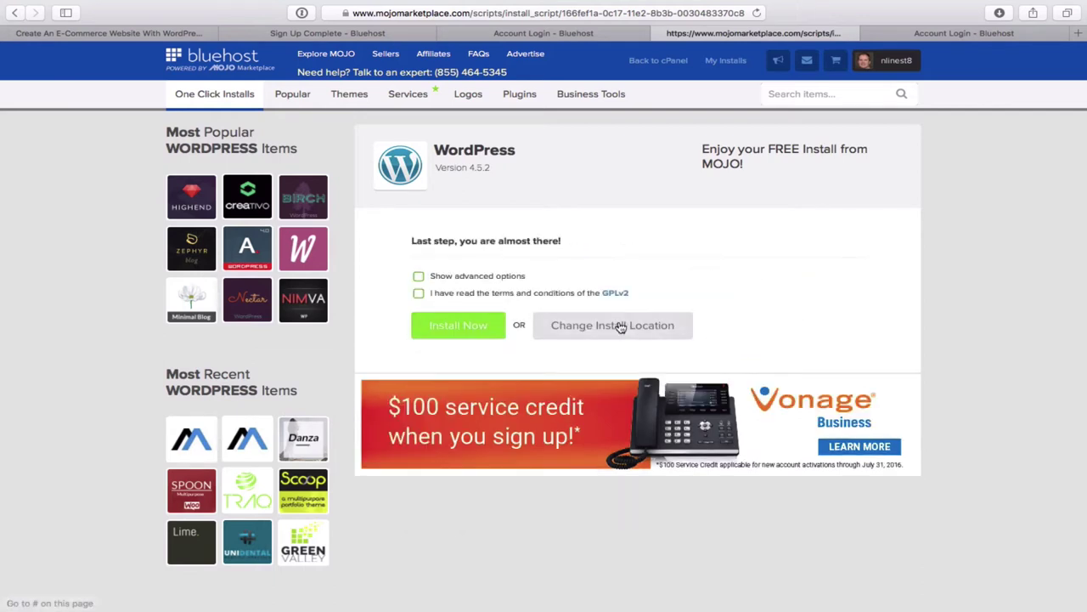
click(419, 280)
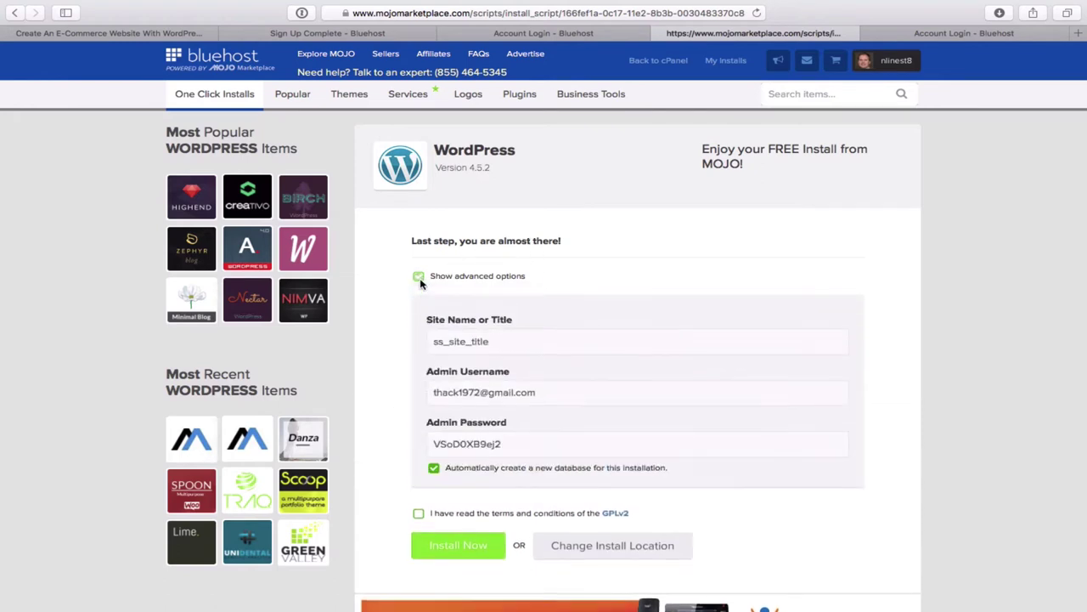
scroll(680, 311, down, 1)
scroll(678, 313, down, 2)
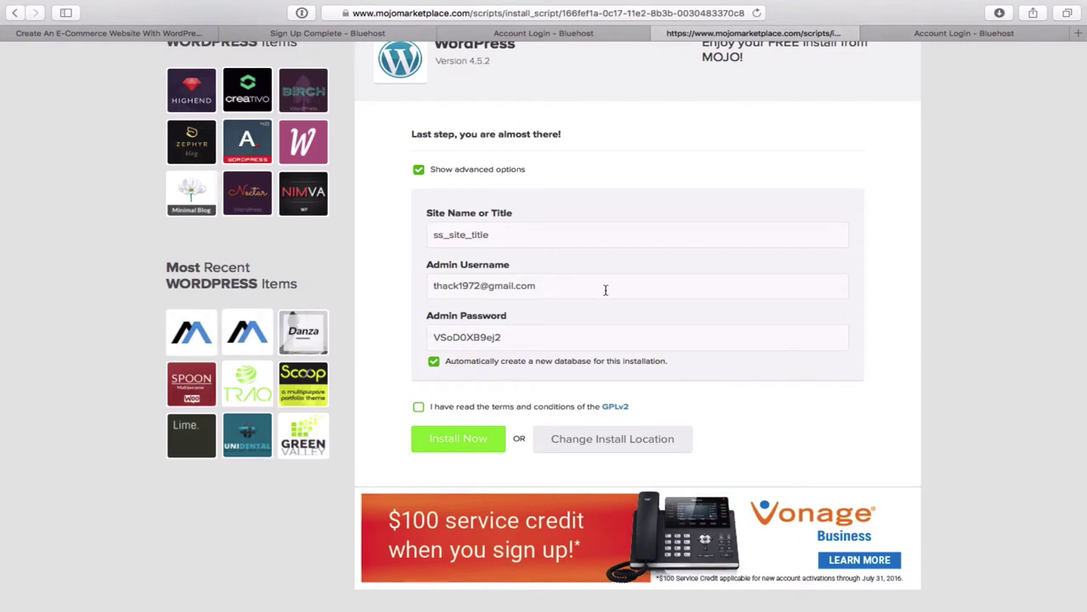
scroll(604, 289, down, 2)
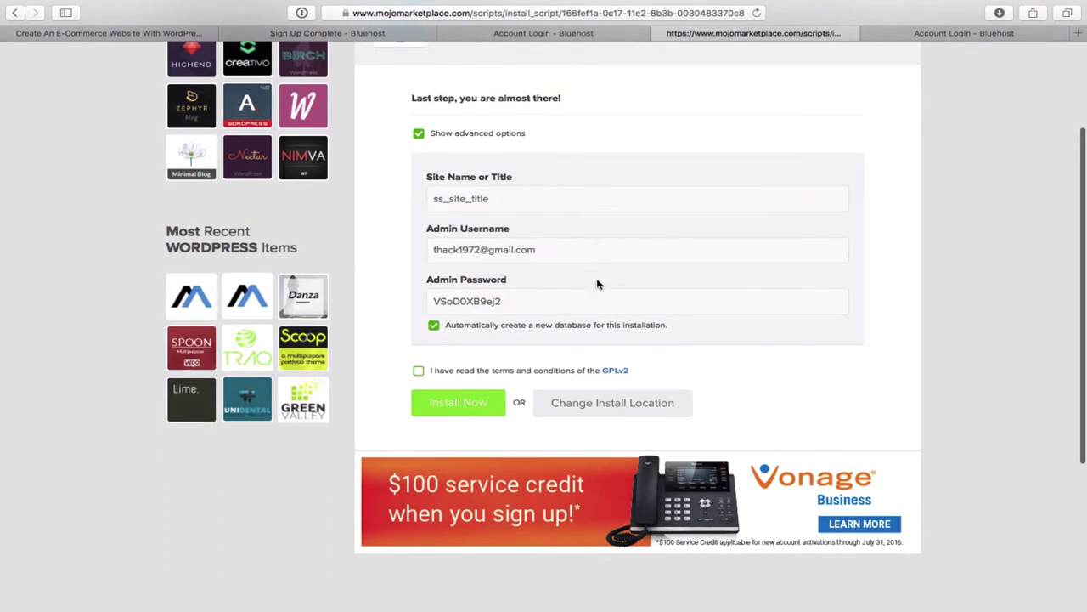
scroll(597, 284, down, 2)
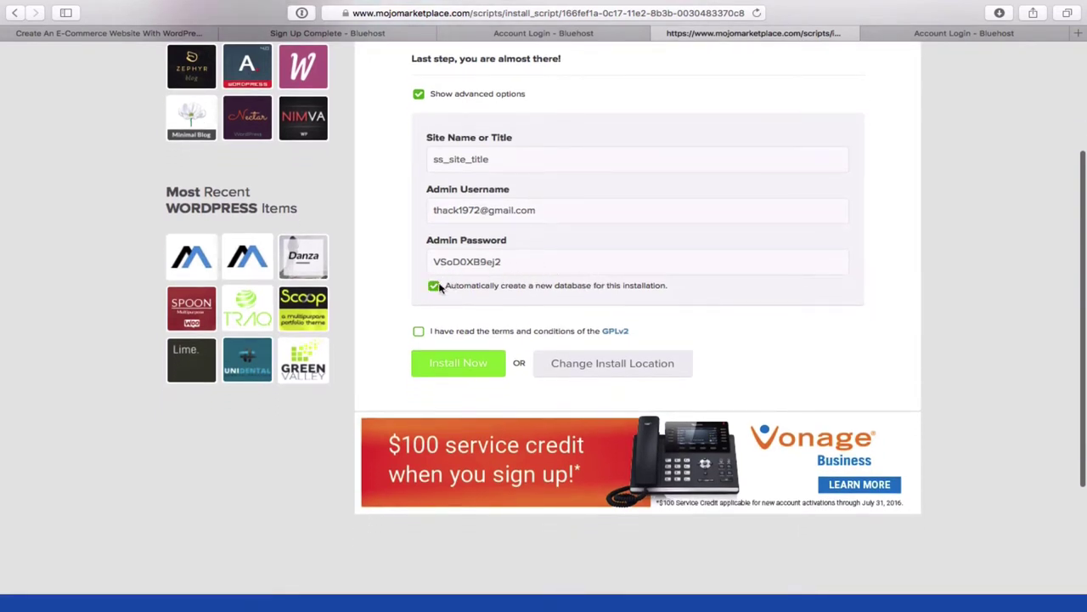
- Replace the generated admin password with a new one and accept the GPLv2 terms
double_click(522, 261)
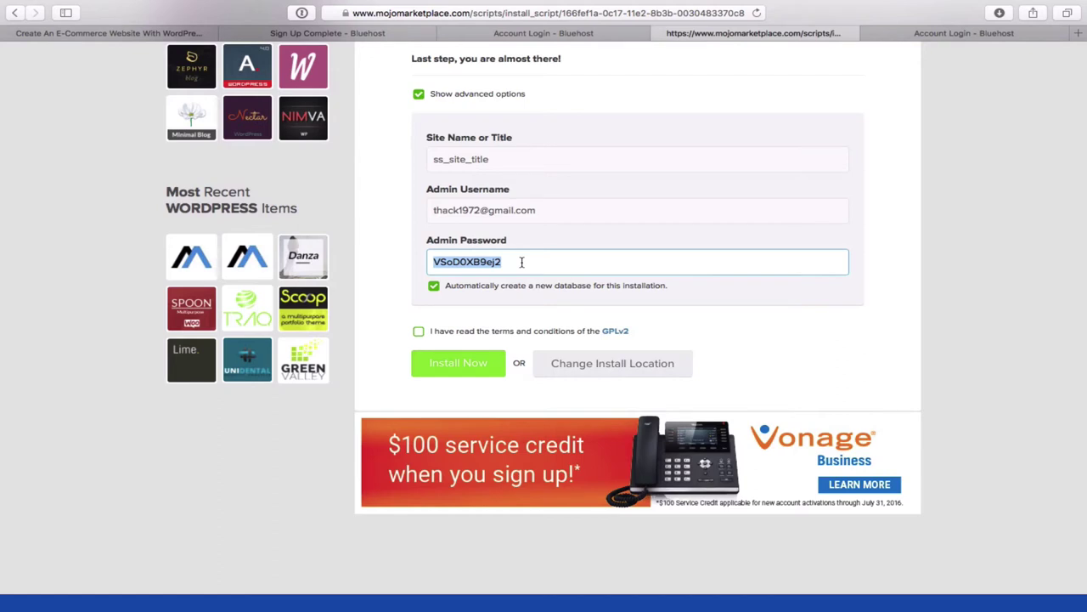
text(Passw)
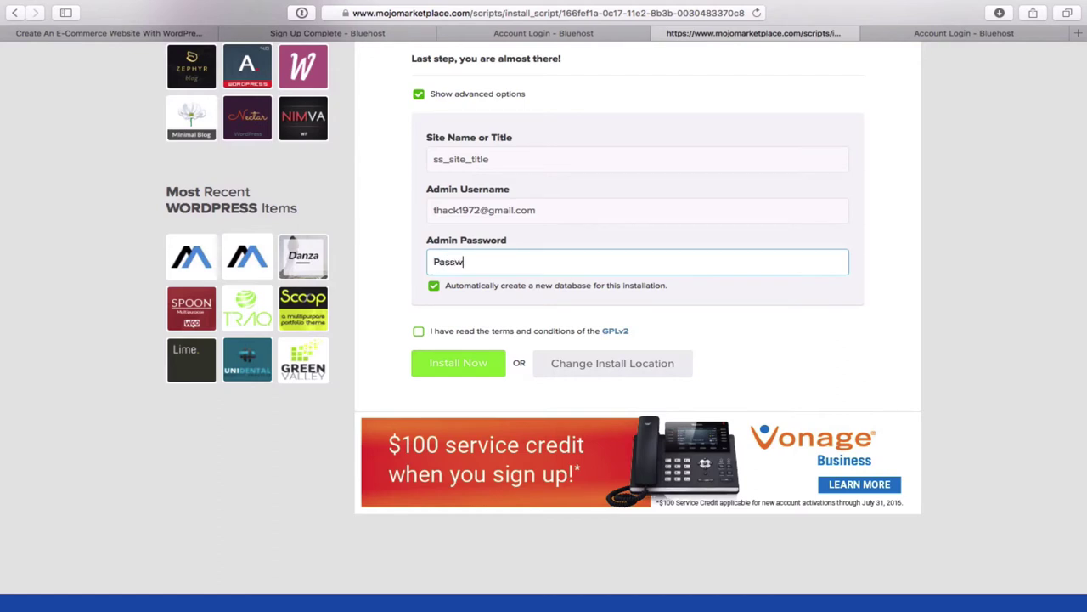
text(ord123)
click(418, 332)
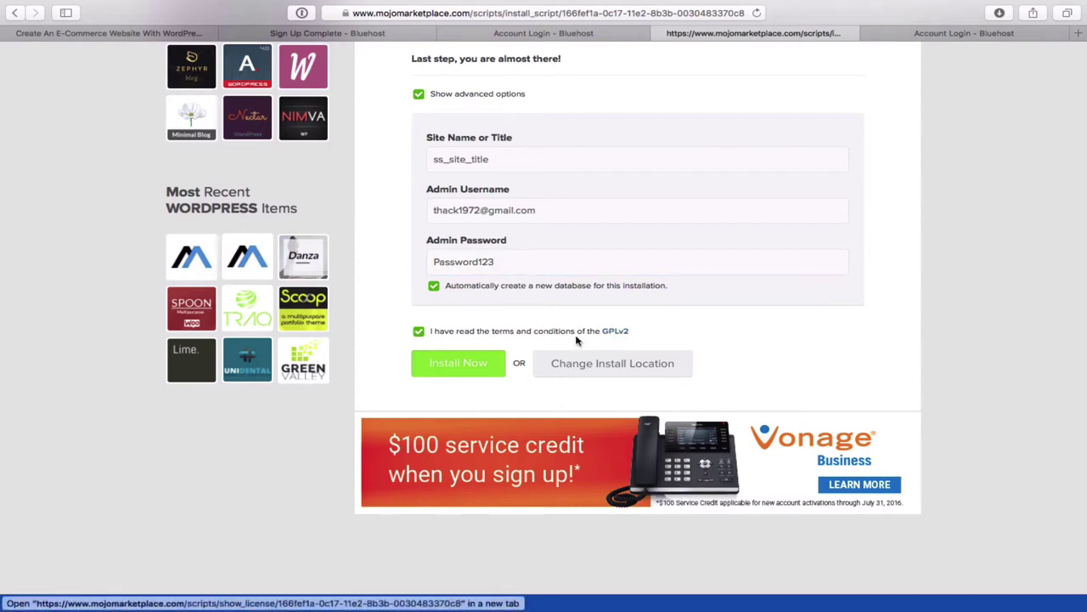
- Run Install Now and decline Safari's offer to save the password
click(473, 370)
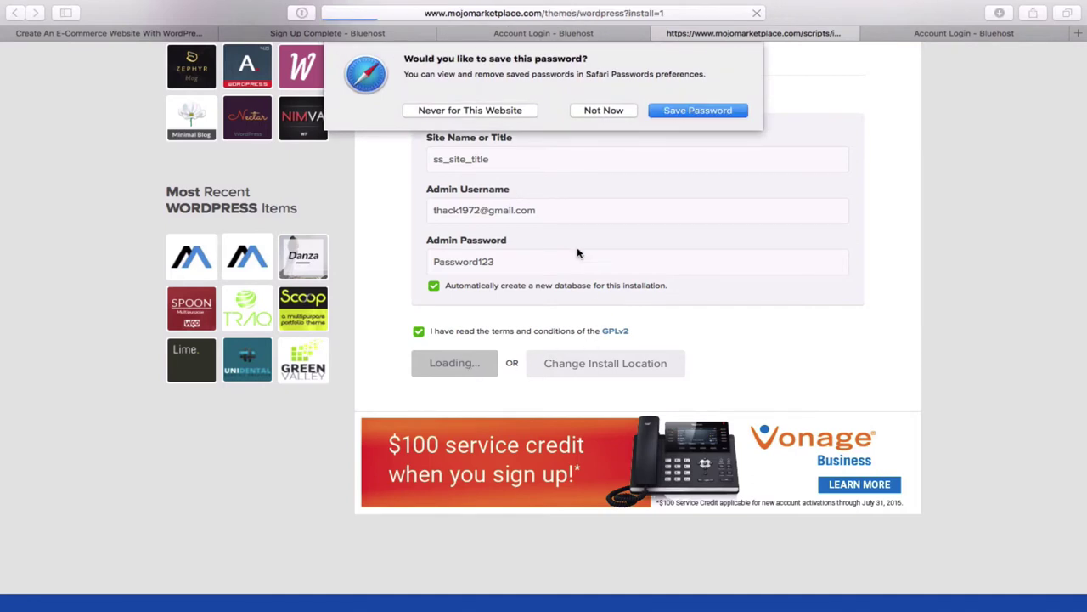
click(603, 112)
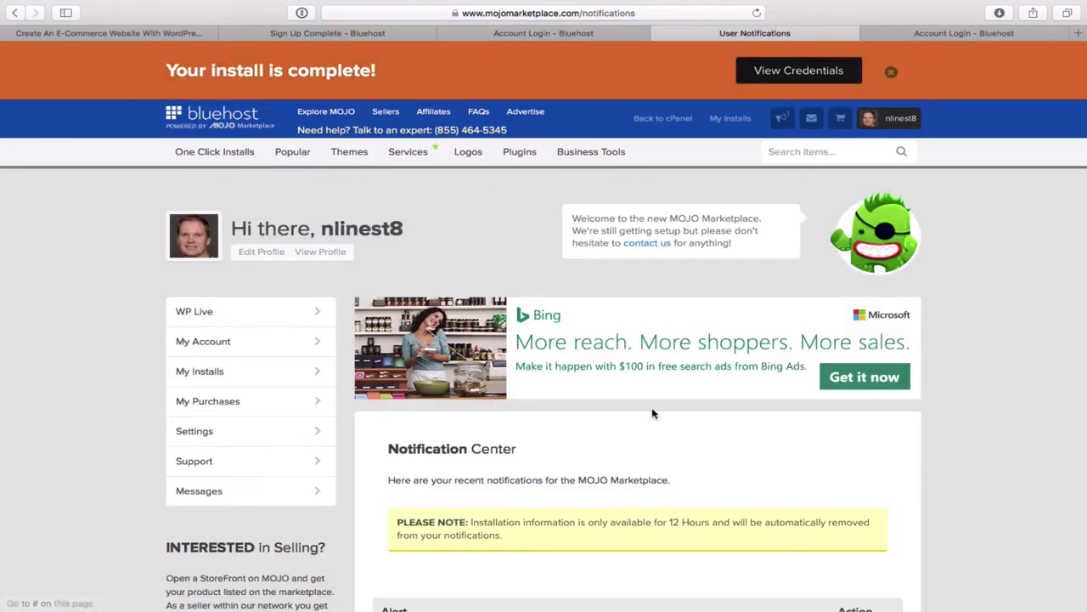
- View the finished WordPress install's credentials and select its admin password
scroll(653, 414, down, 4)
scroll(652, 413, down, 2)
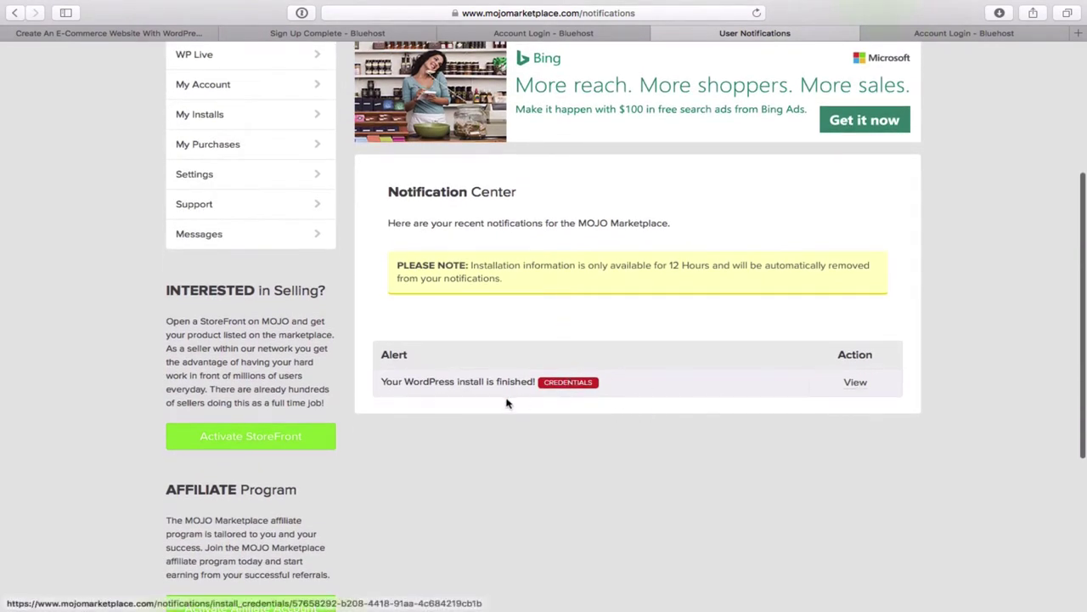
click(857, 384)
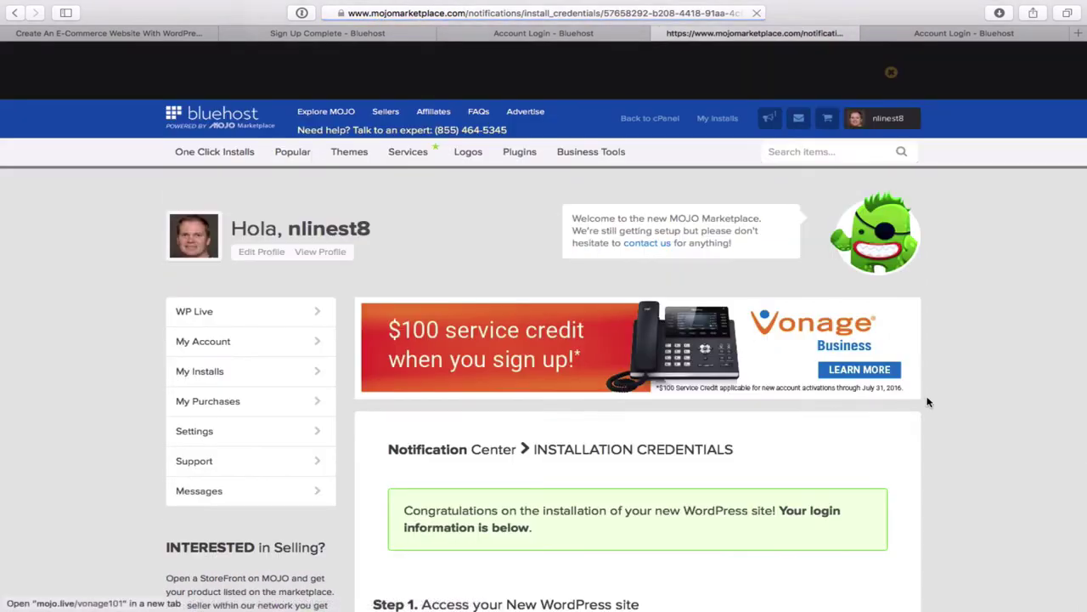
scroll(988, 441, down, 5)
scroll(988, 441, down, 4)
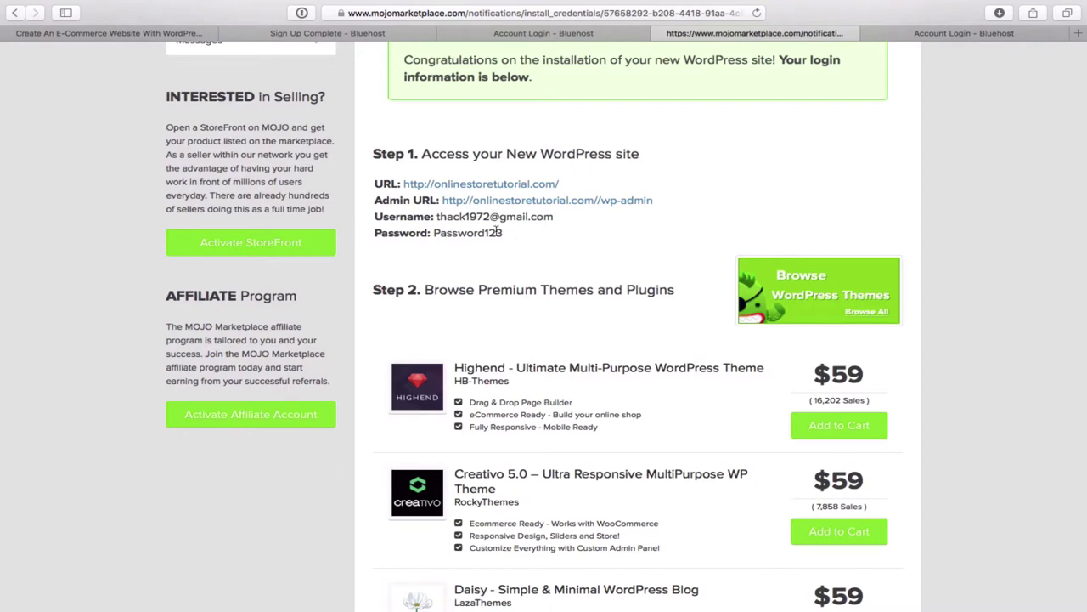
drag(501, 232, 434, 232)
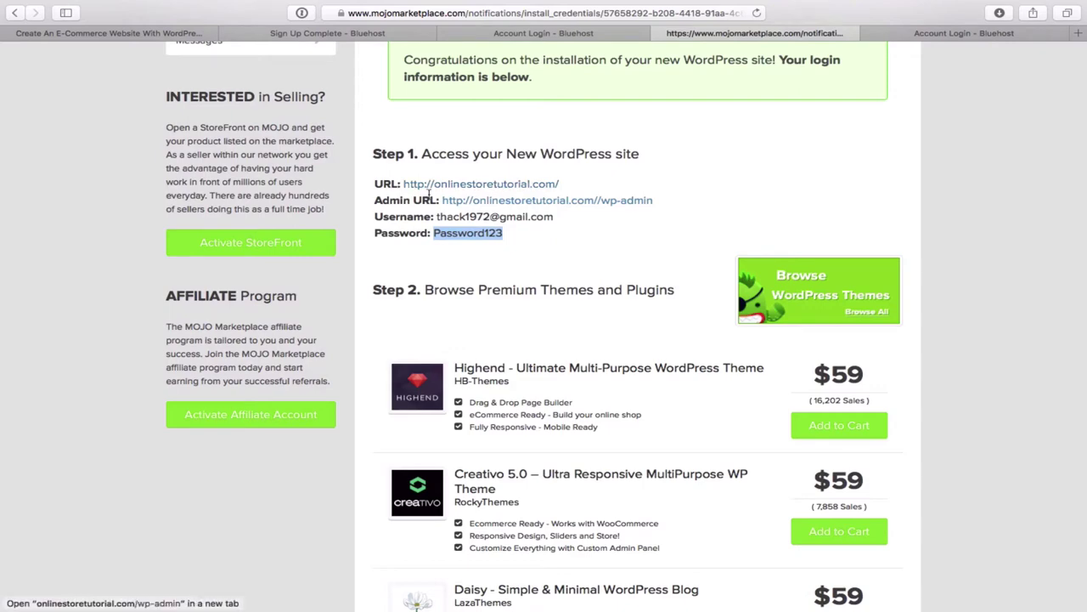
- Open the new site's Coming Soon page in a new tab, then return to the credentials tab
click(503, 188)
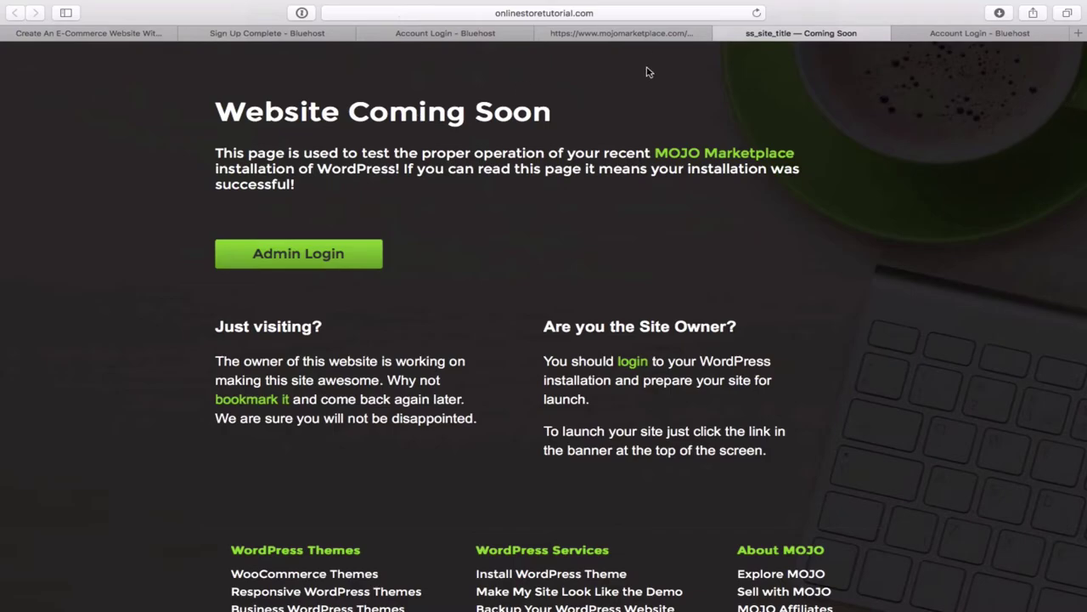
click(653, 35)
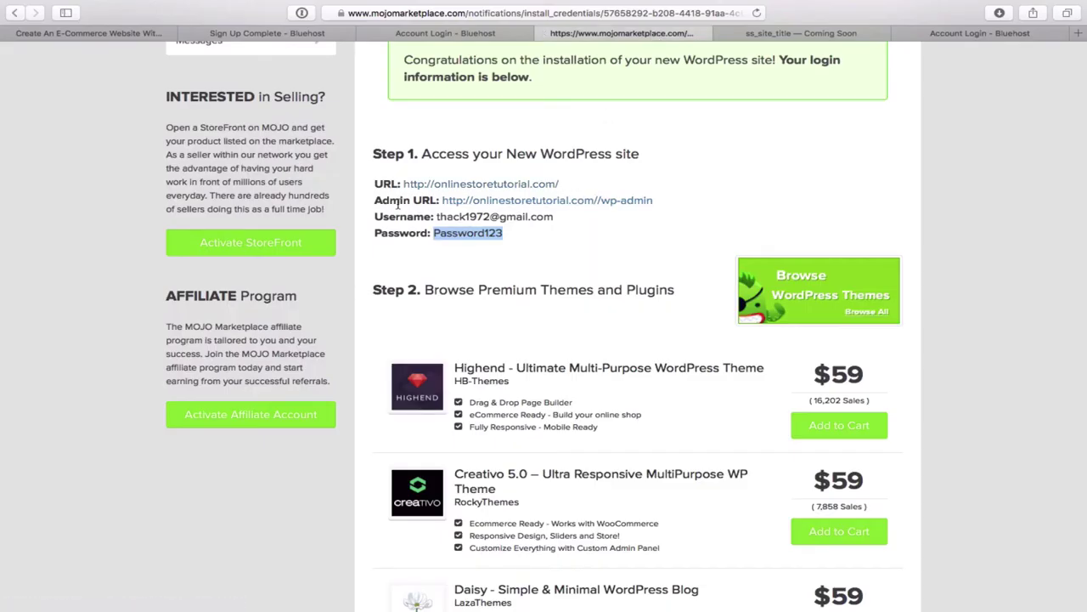
- Log in to the site's wp-admin with Remember Me, declining both save-password prompts
click(576, 205)
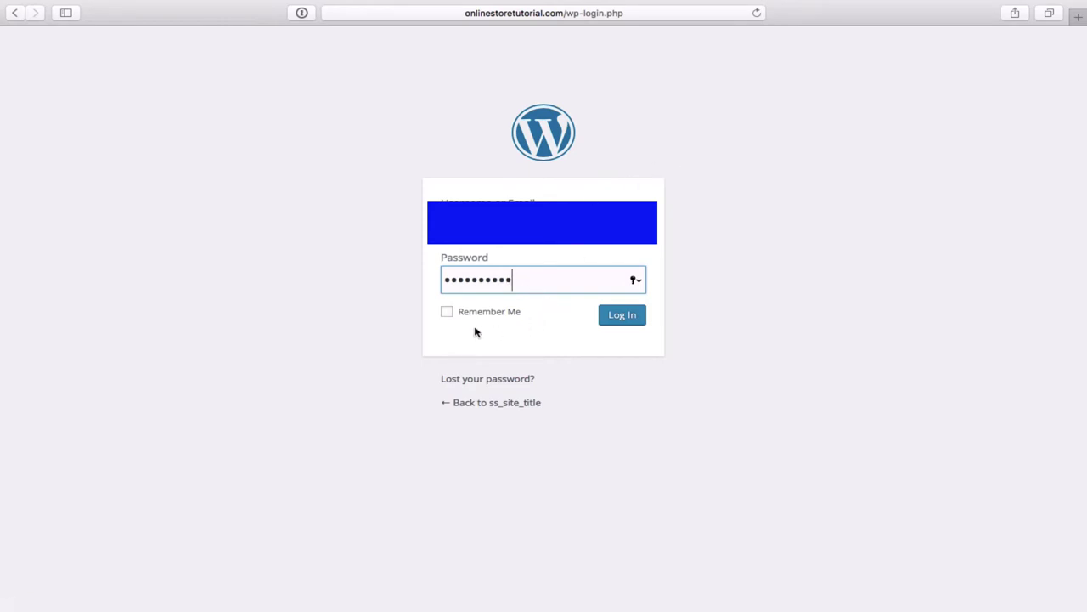
click(447, 313)
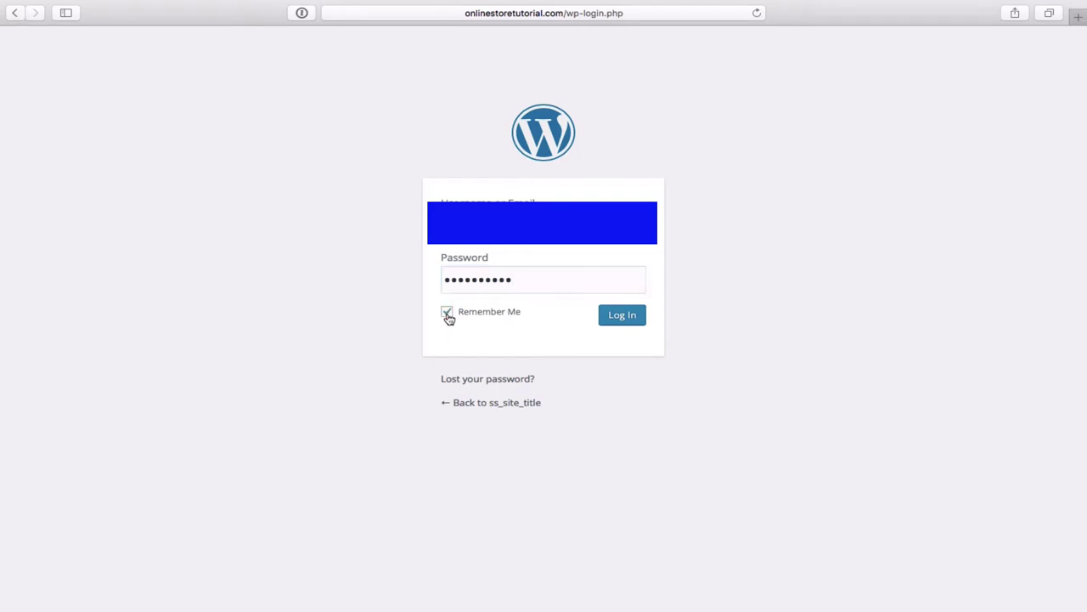
click(635, 320)
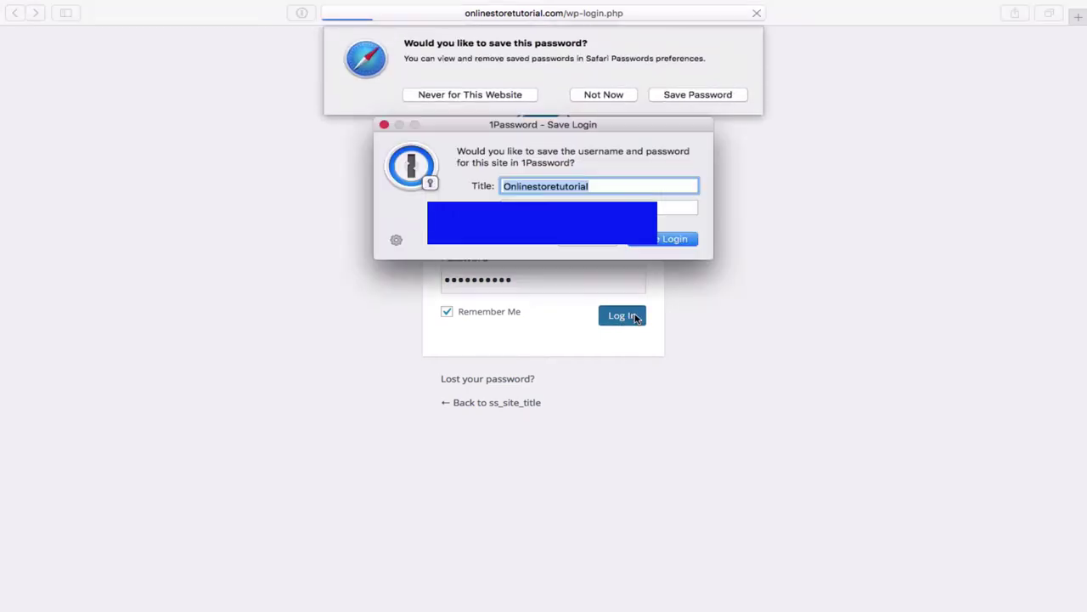
click(605, 243)
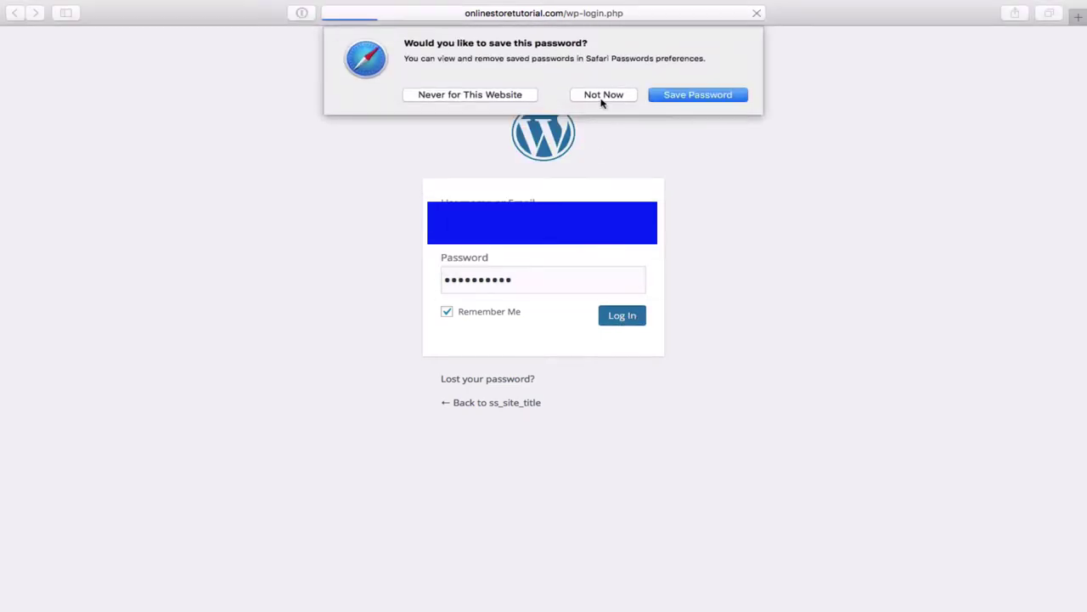
click(603, 99)
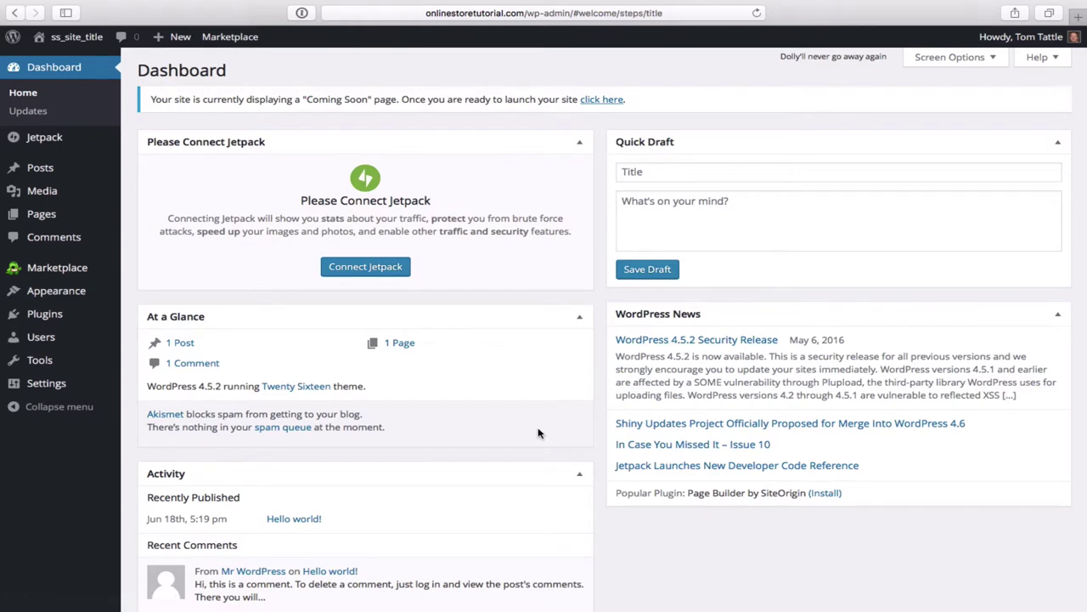
scroll(538, 433, down, 1)
scroll(538, 434, up, 1)
scroll(538, 434, down, 2)
scroll(538, 433, up, 2)
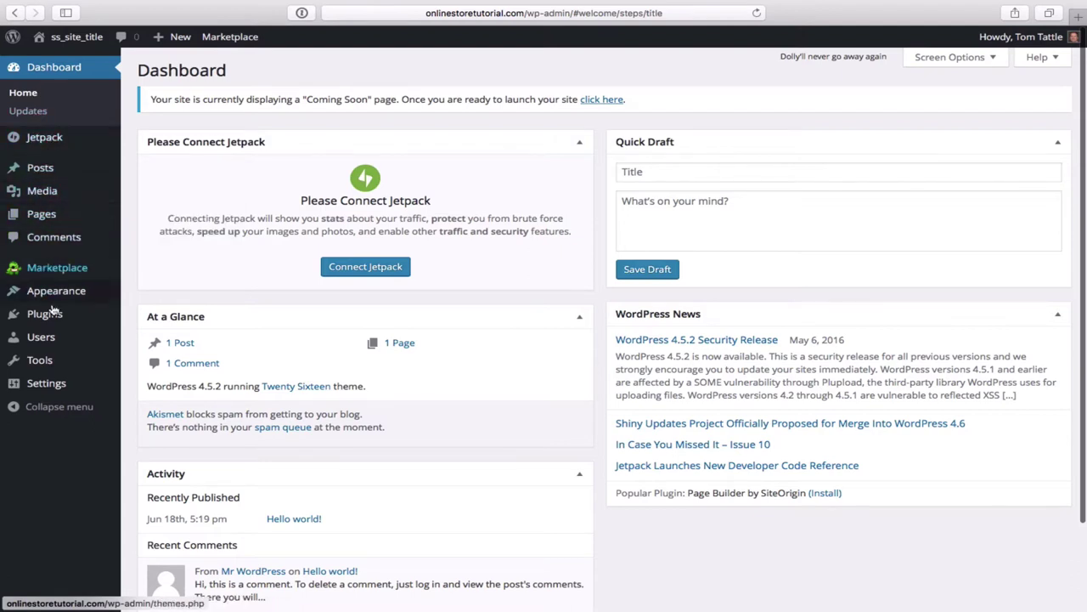
mouse_move(63, 388)
mouse_move(60, 360)
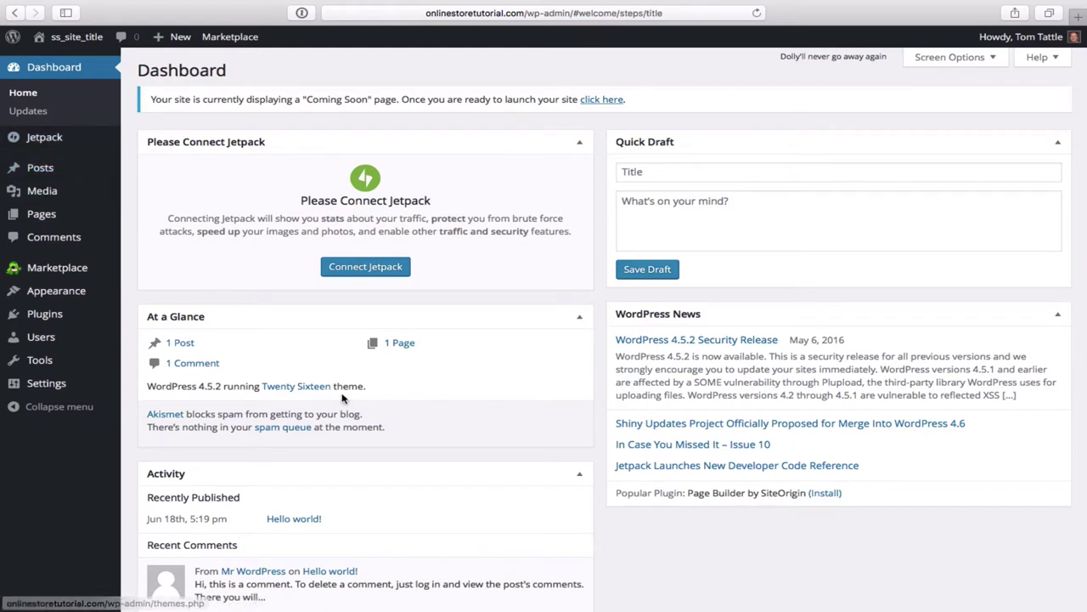
scroll(474, 496, down, 1)
scroll(473, 496, down, 2)
scroll(473, 496, up, 3)
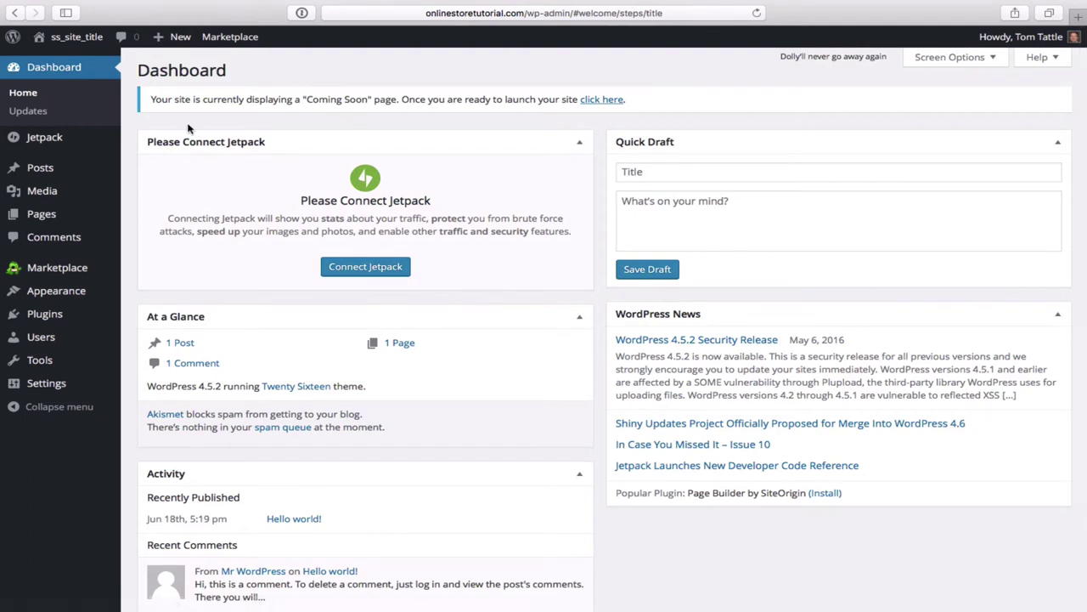
mouse_move(85, 43)
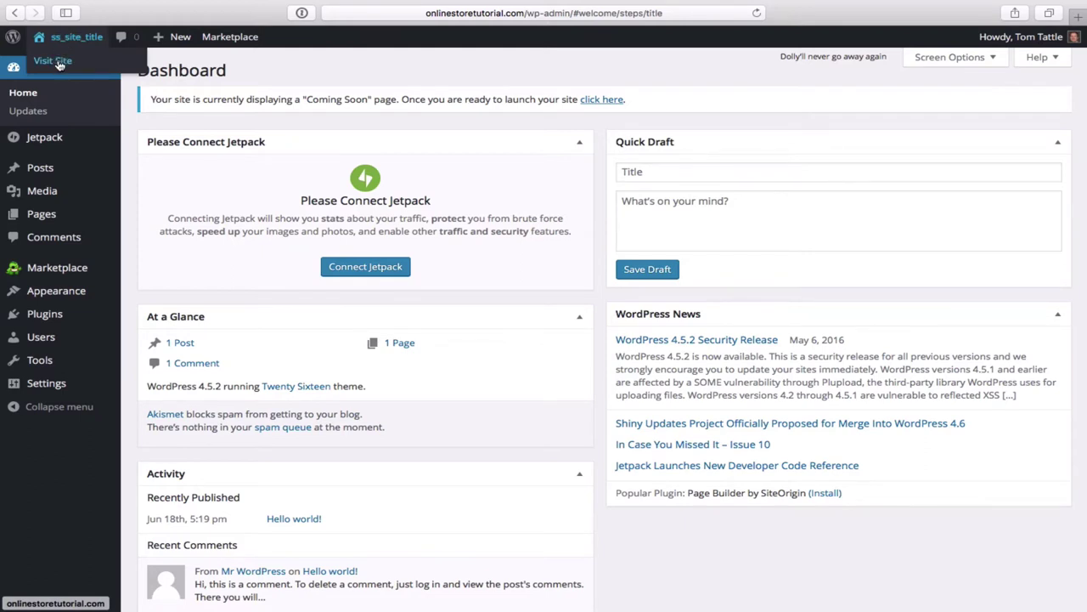
click(59, 65)
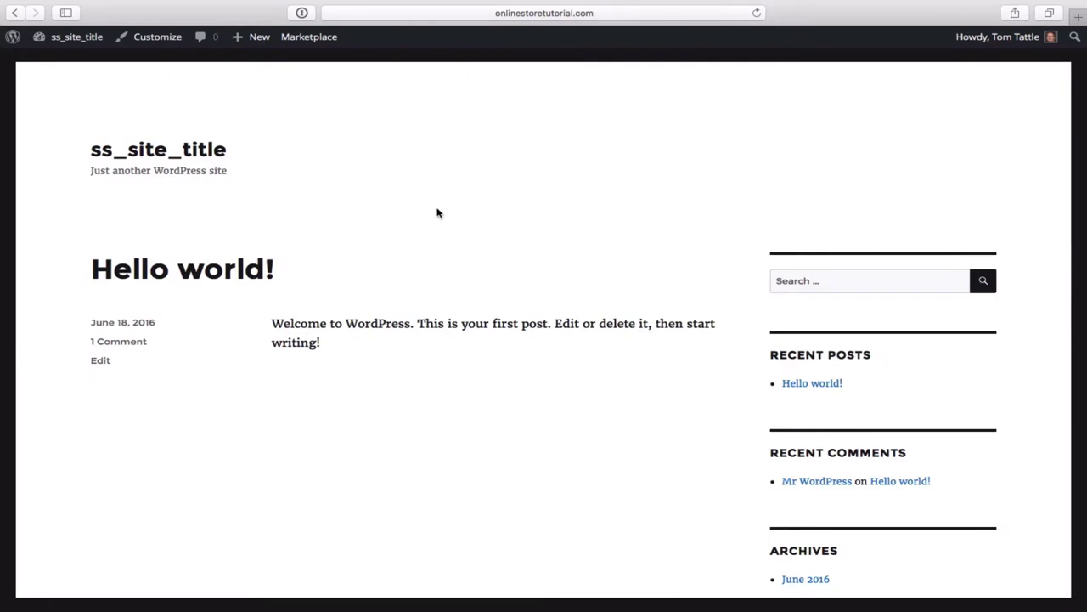
scroll(561, 385, down, 5)
scroll(560, 385, up, 5)
mouse_move(75, 42)
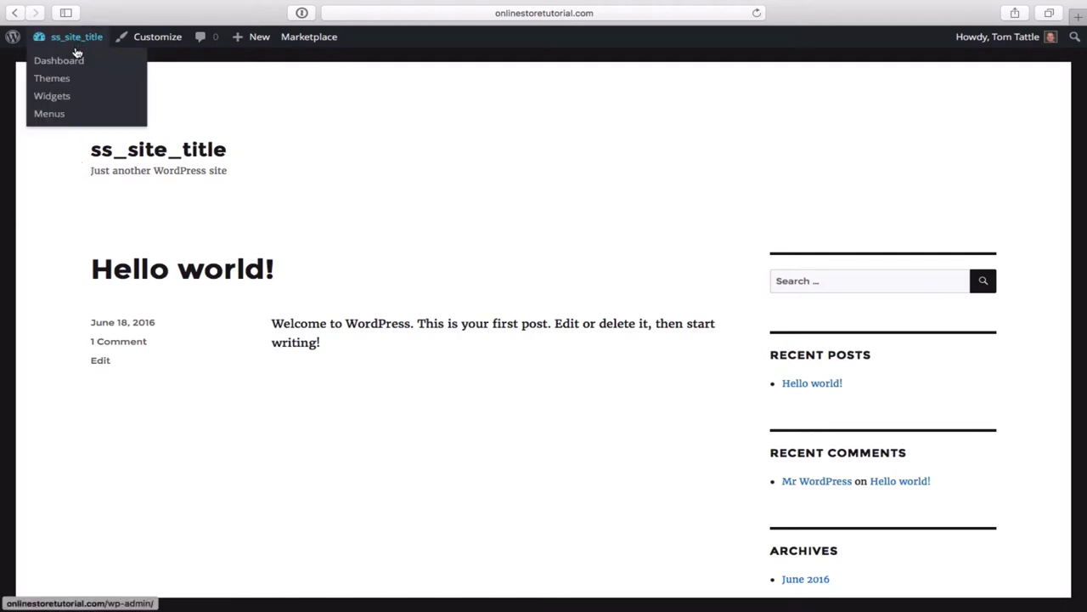
click(76, 64)
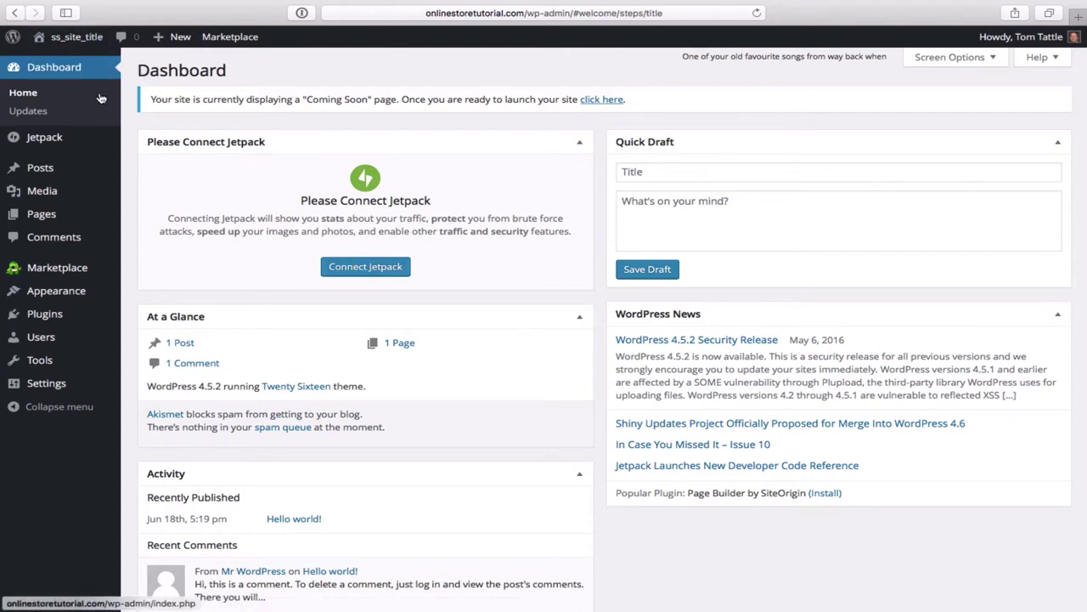
mouse_move(63, 391)
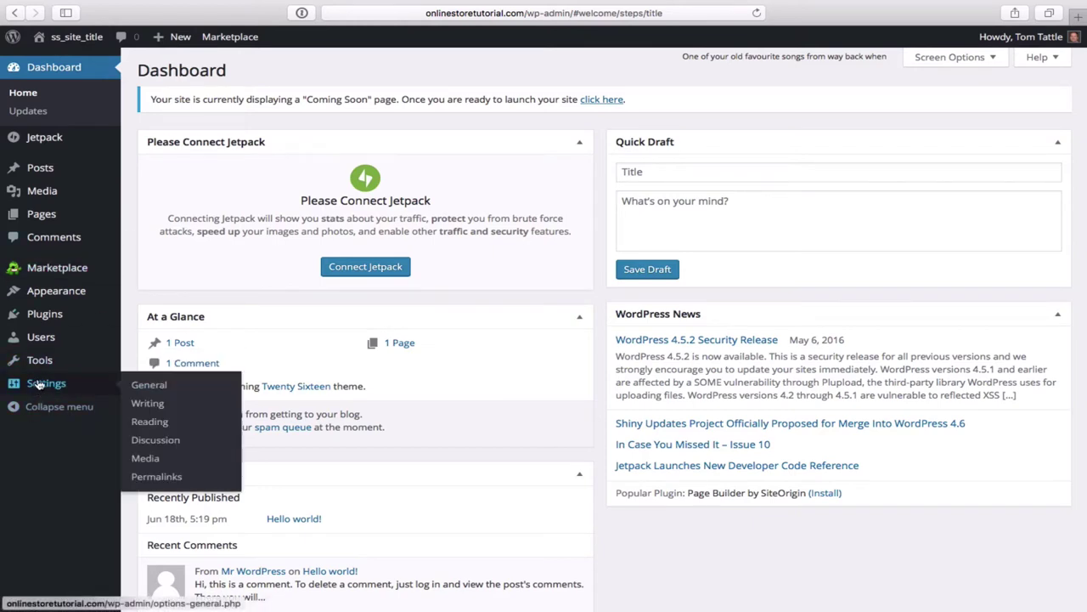
- In General Settings, change the Site Title to 'Online Store Tutorial'
click(153, 388)
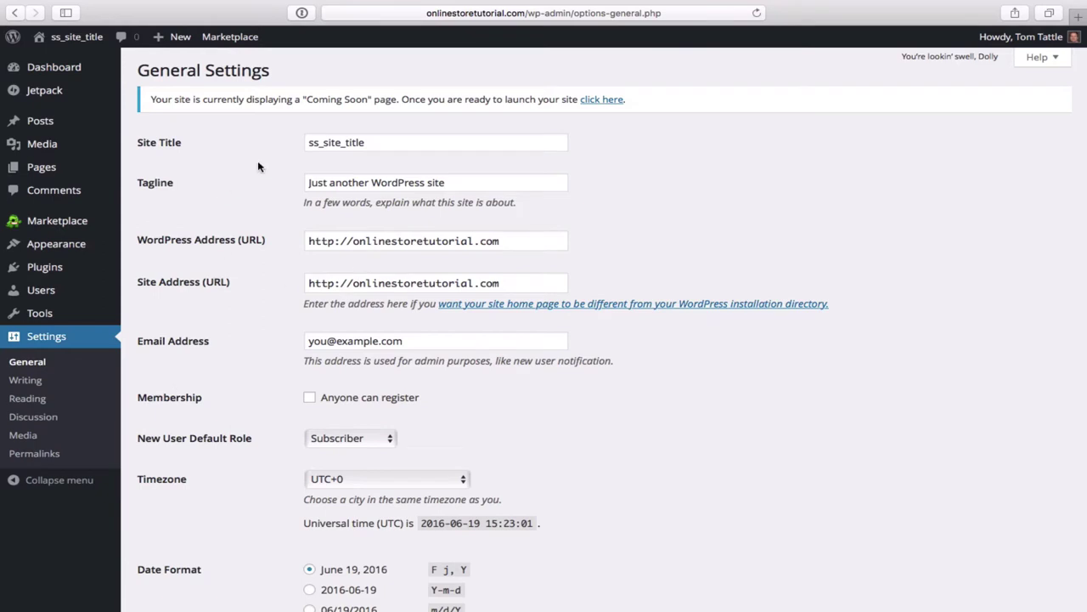
triple_click(391, 140)
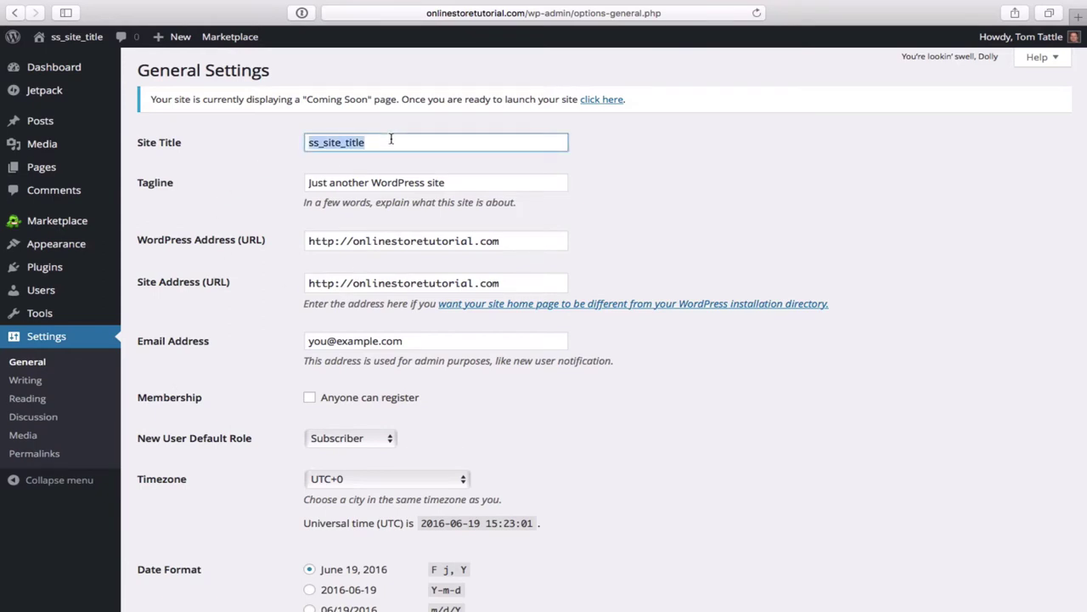
key(BackSpace)
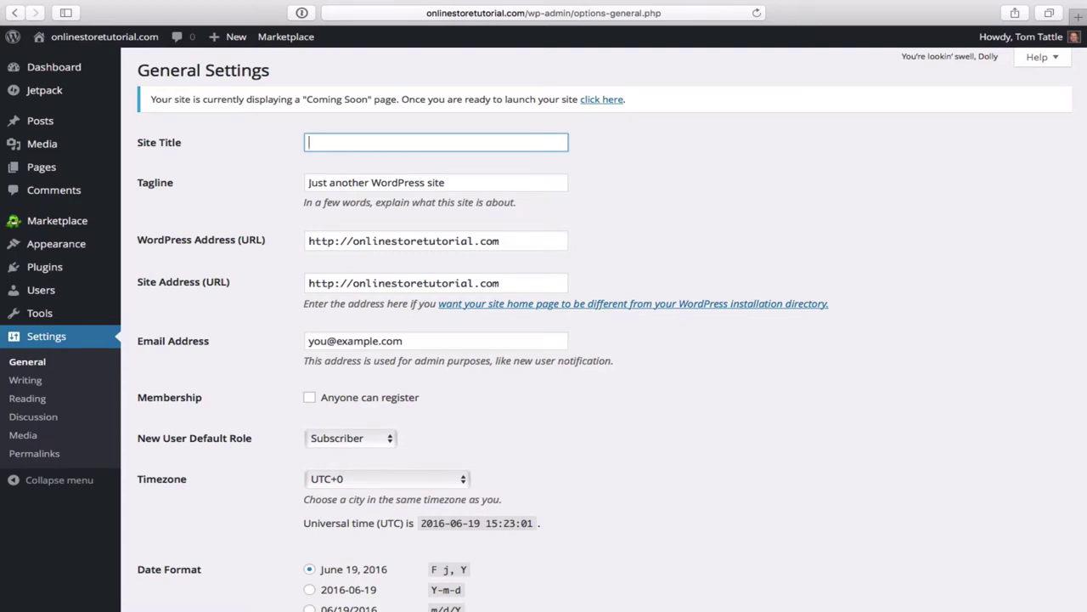
text(Onlinr)
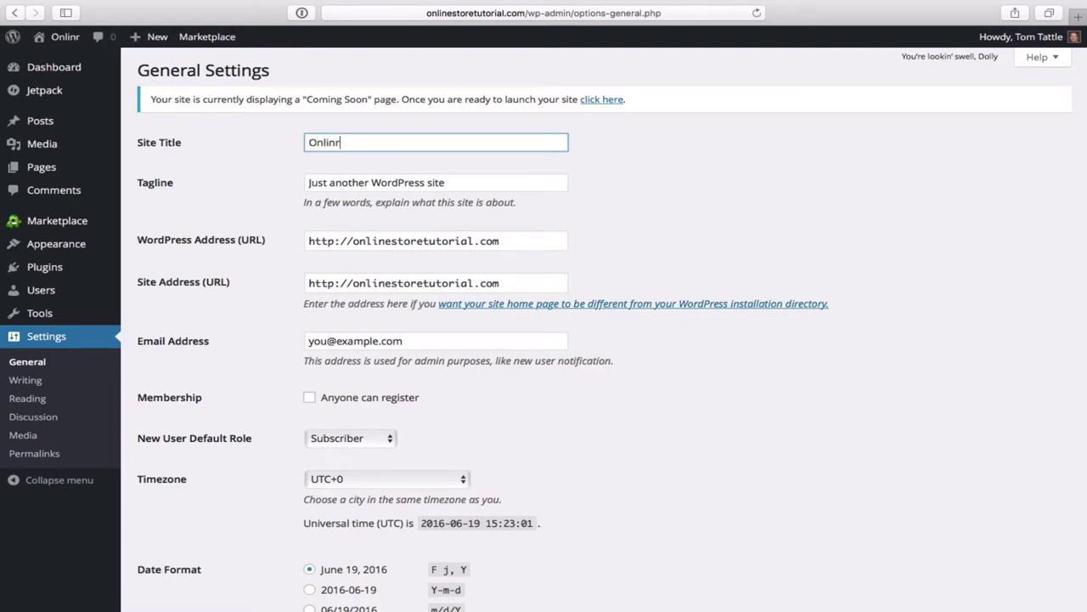
key(BackSpace)
text(e St)
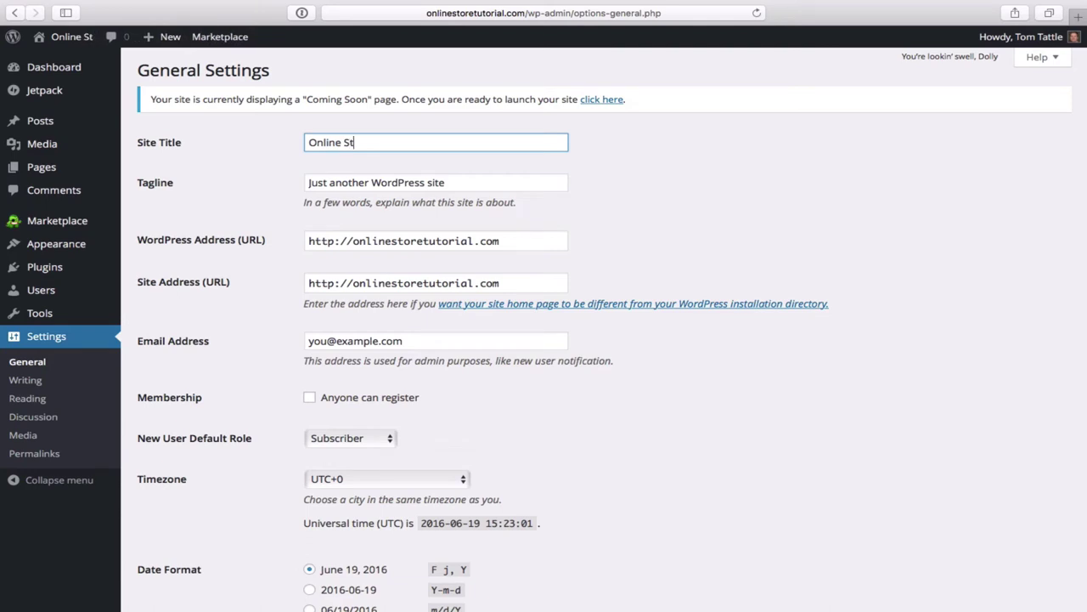
text(ore Tutorial)
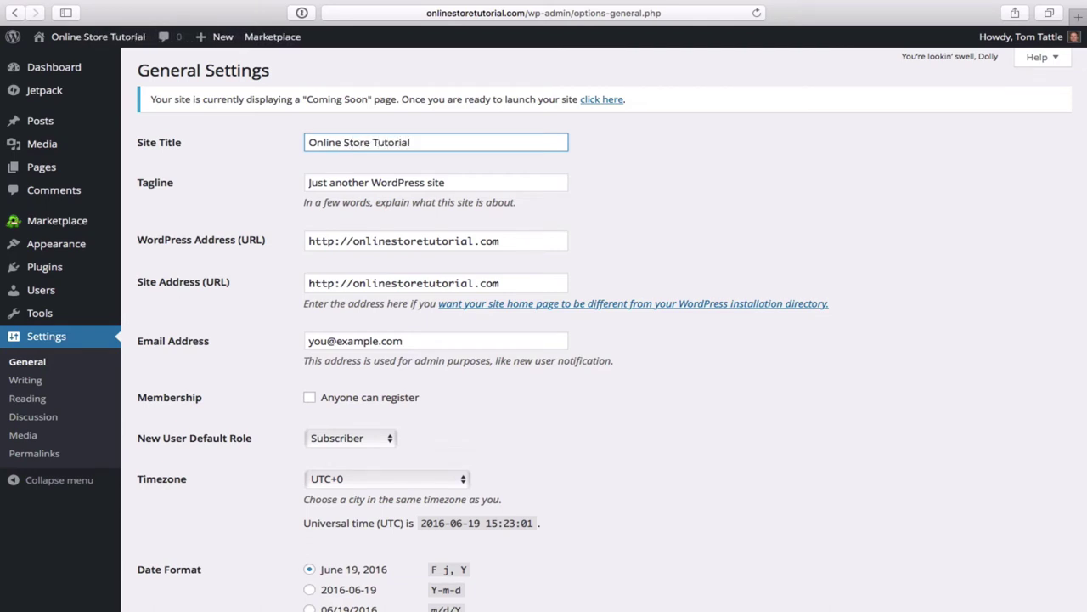
- Delete the default Tagline text so the field is empty
click(460, 183)
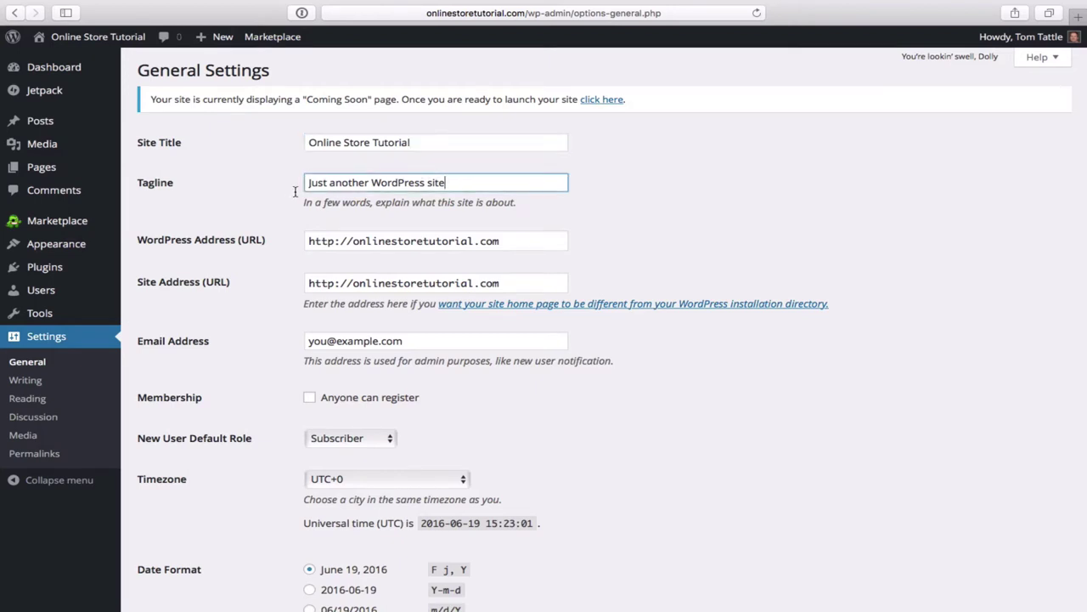
key(super+a)
key(BackSpace)
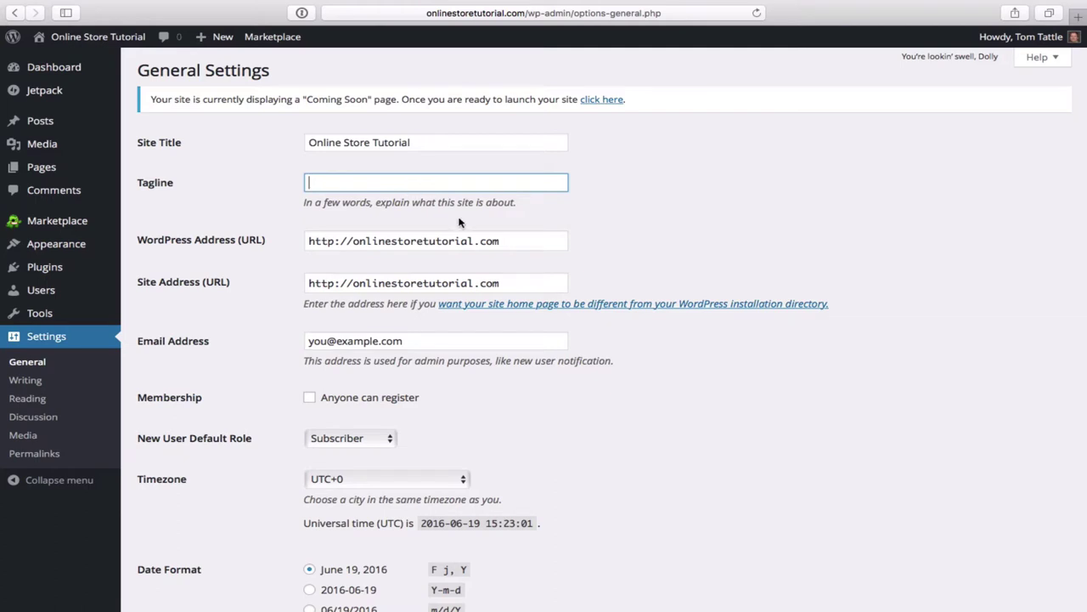
scroll(587, 253, down, 3)
scroll(588, 253, down, 15)
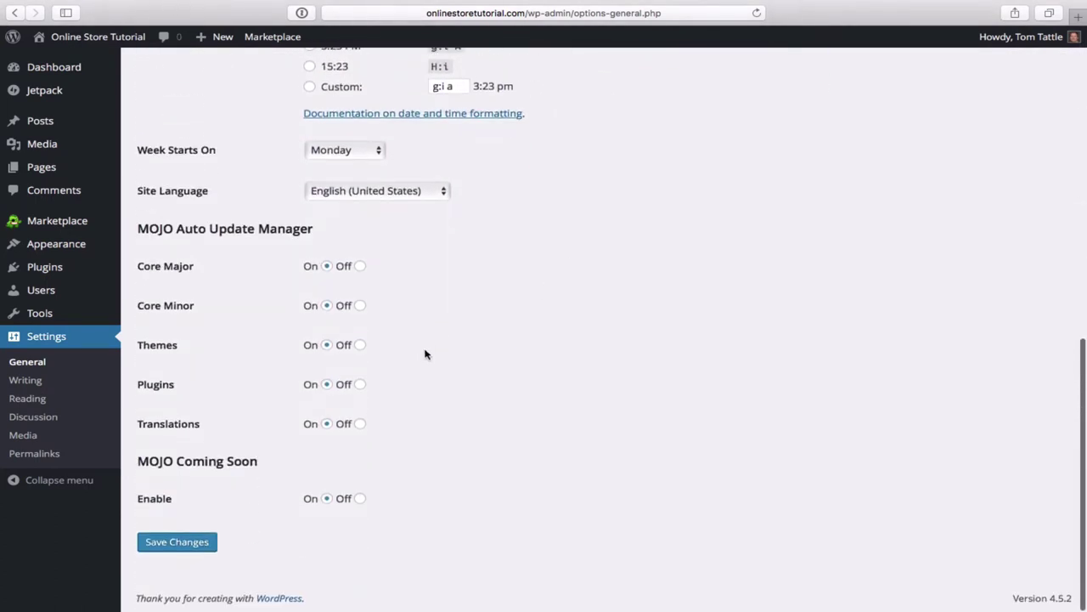
- Save the General Settings and confirm the Settings saved notice appears
click(185, 545)
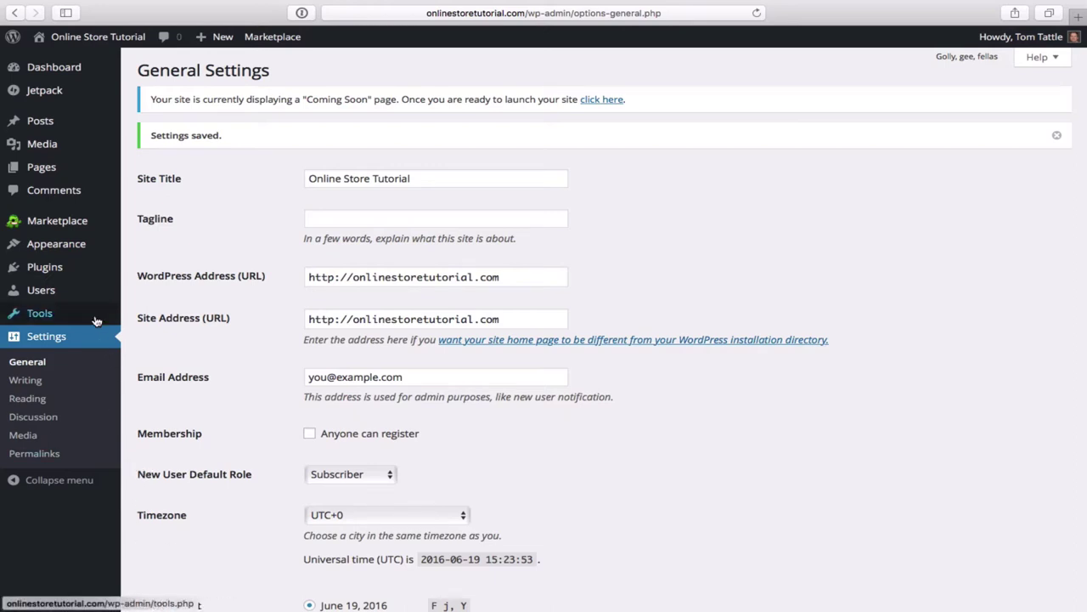
mouse_move(88, 300)
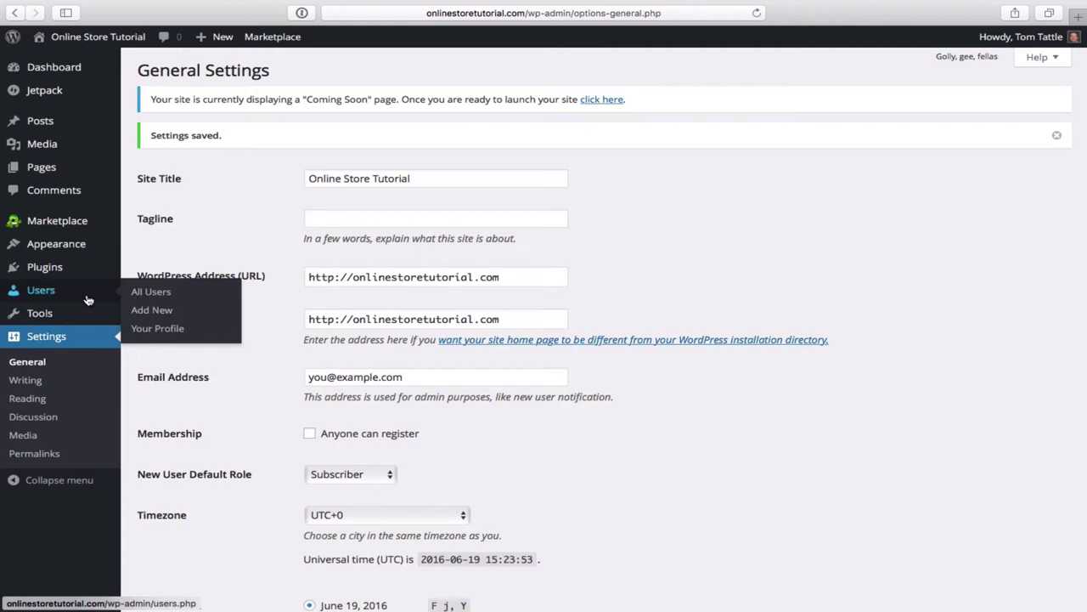
mouse_move(60, 251)
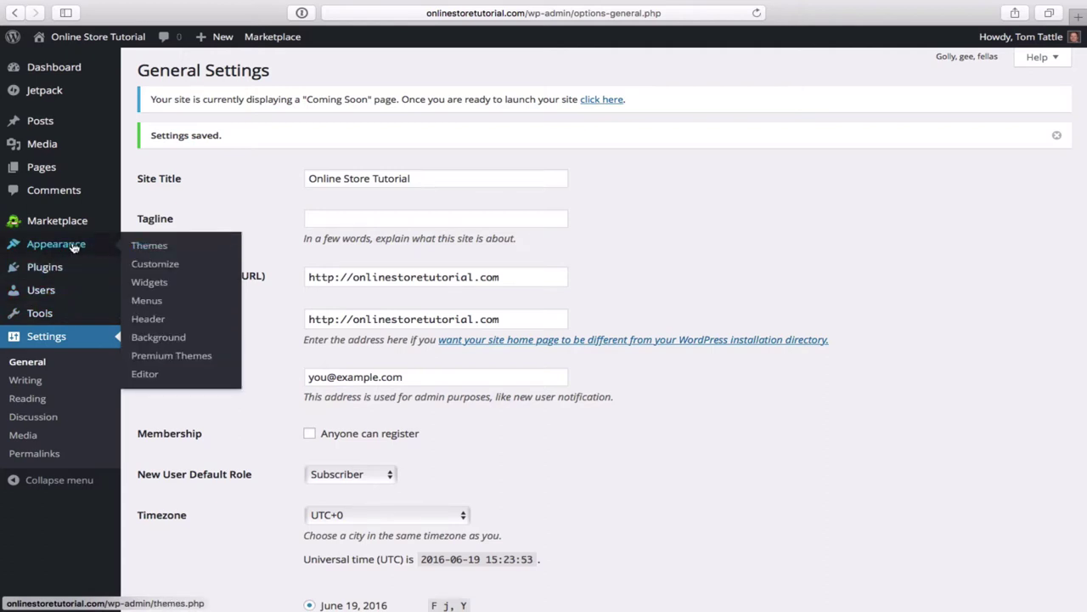
- Go to Appearance > Themes to see the five installed themes
click(161, 251)
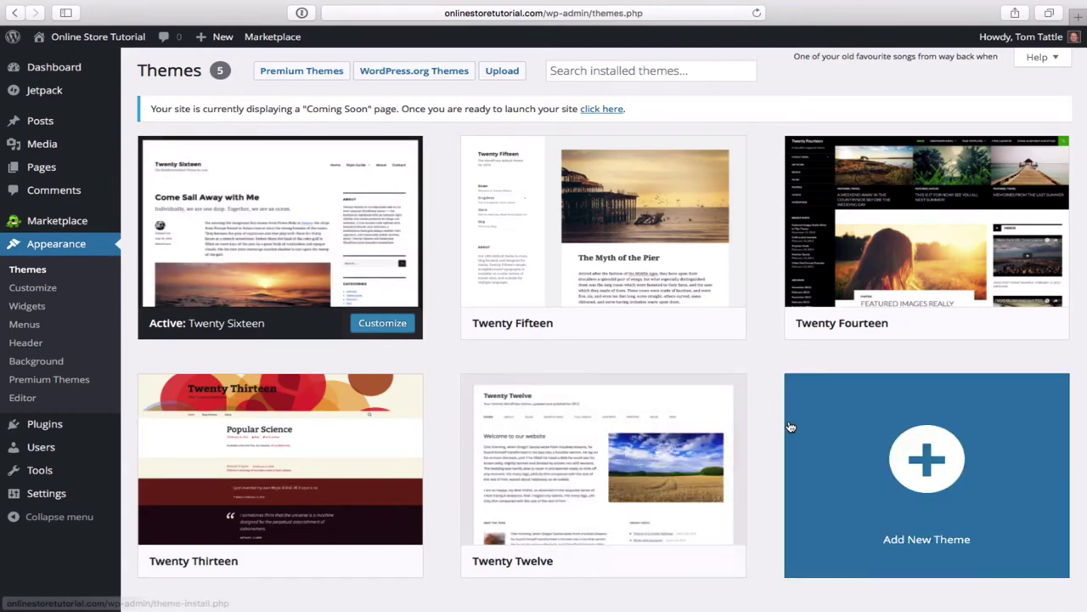
click(949, 463)
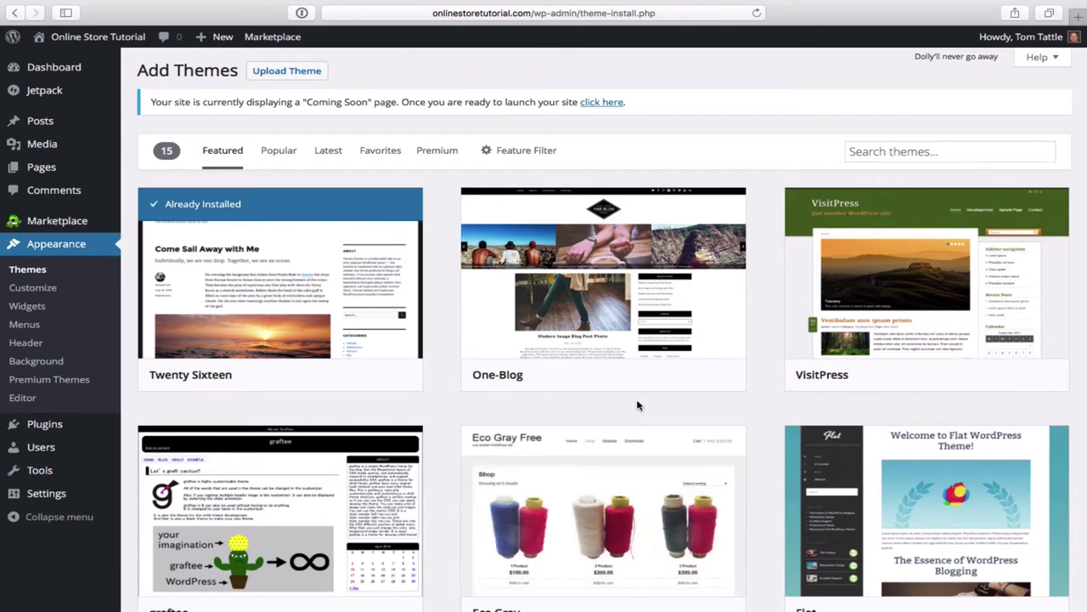
scroll(638, 405, down, 3)
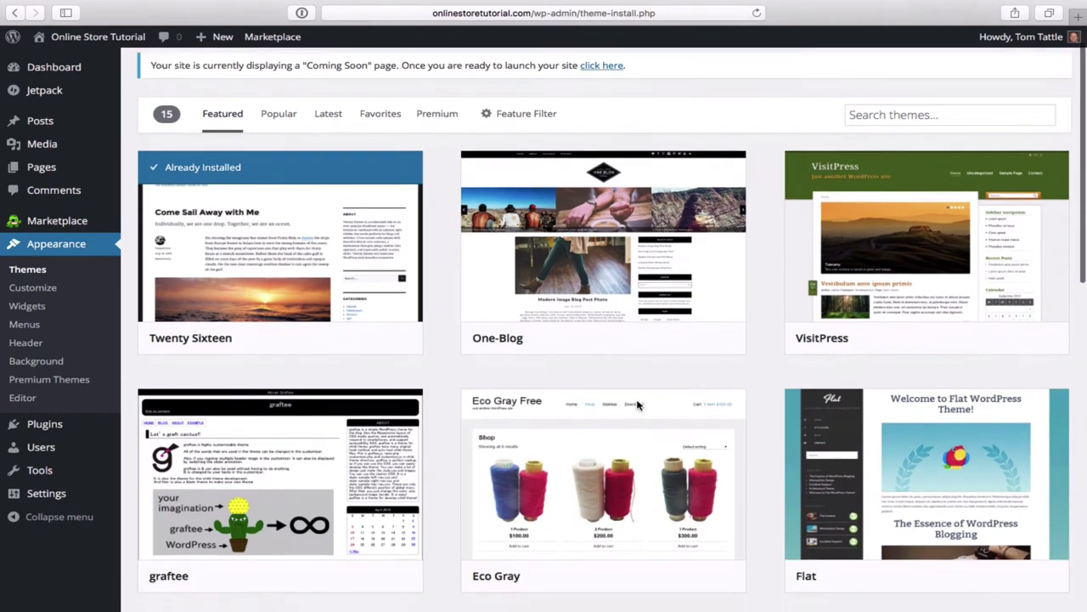
scroll(638, 405, up, 3)
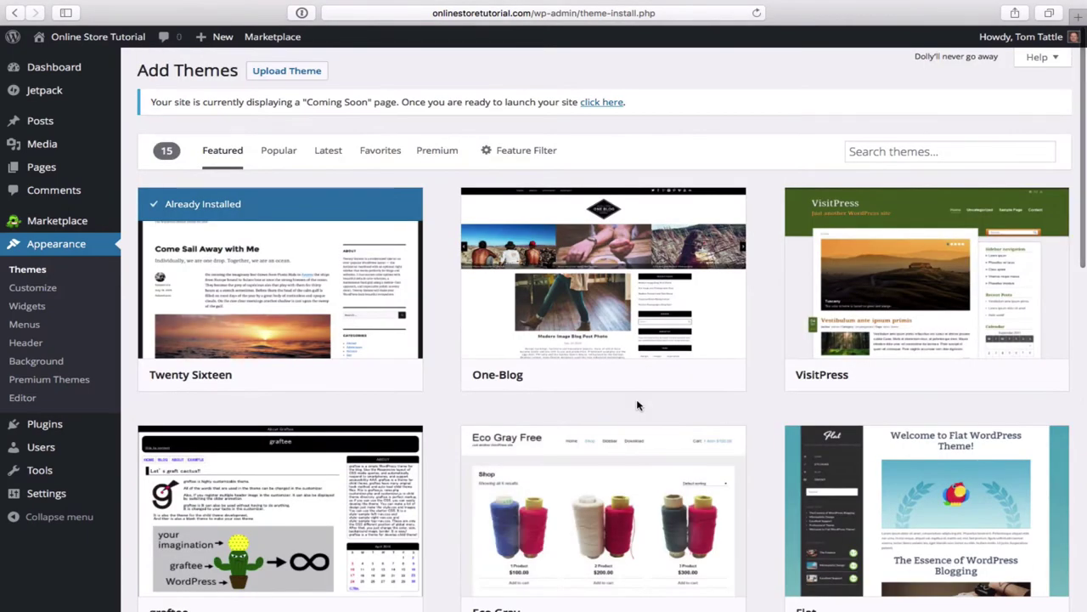
scroll(638, 406, down, 8)
scroll(638, 406, up, 6)
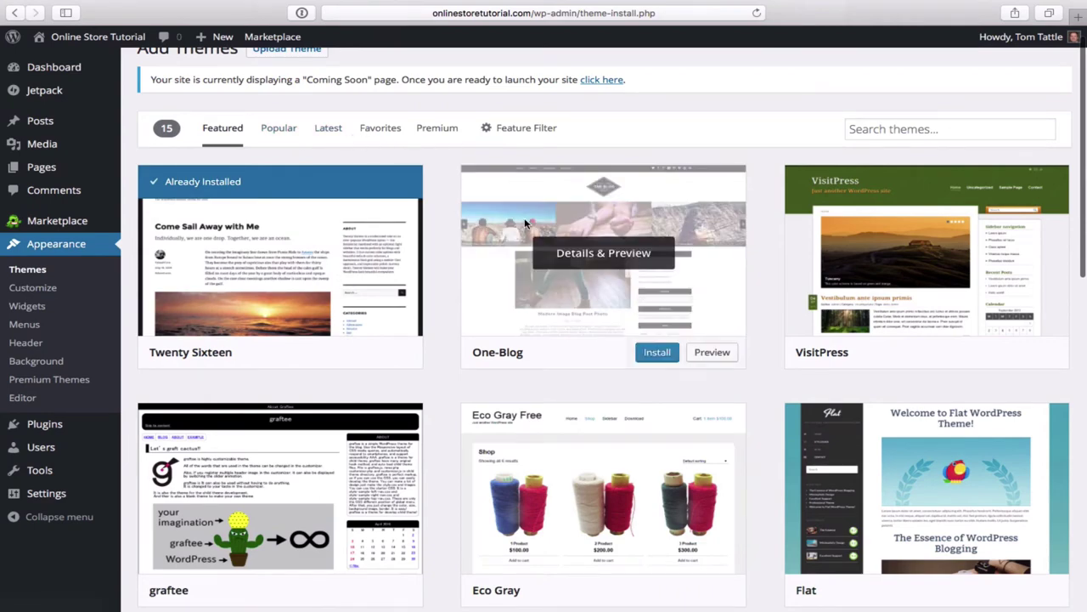
scroll(575, 359, down, 3)
scroll(575, 360, down, 5)
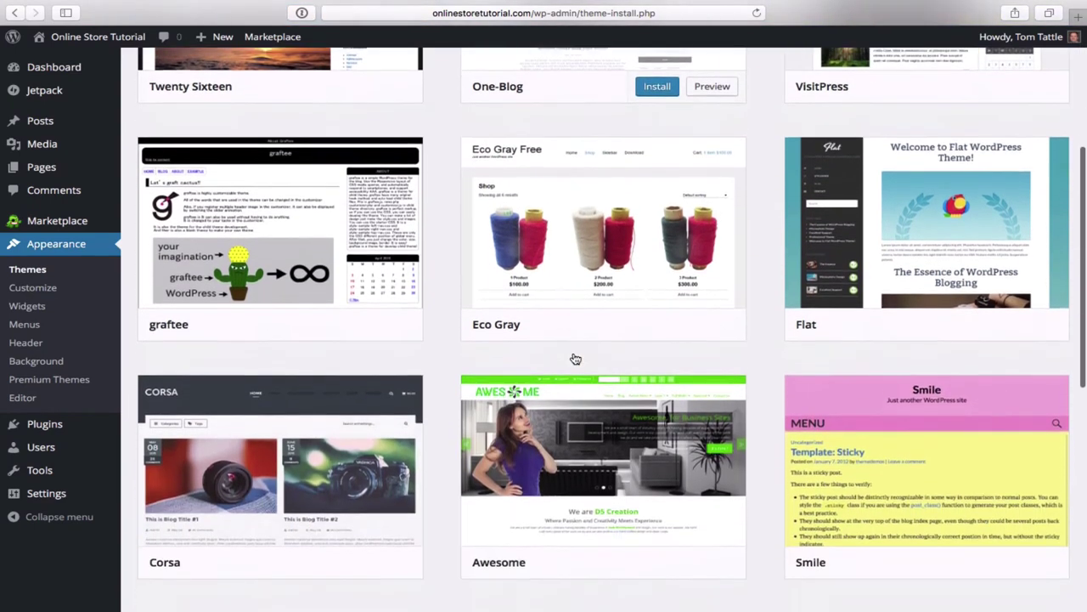
scroll(575, 359, down, 3)
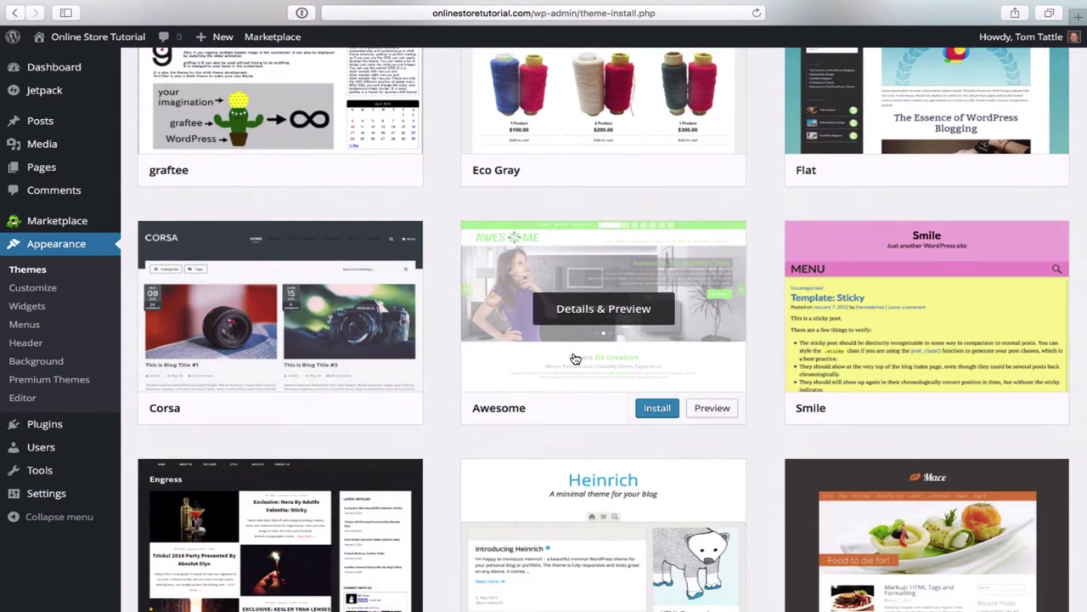
scroll(575, 360, up, 6)
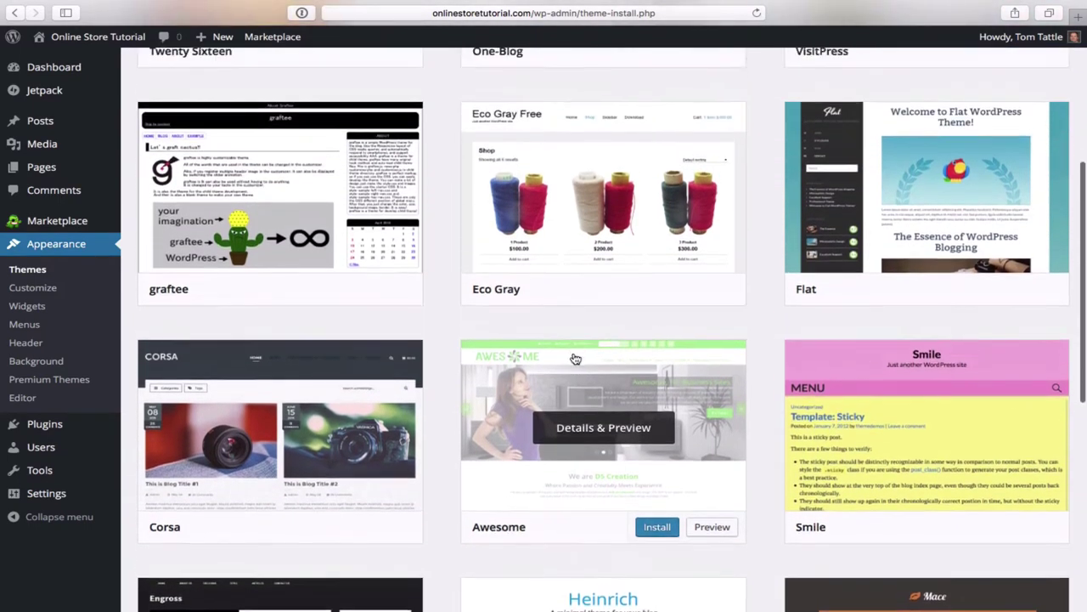
scroll(575, 359, up, 3)
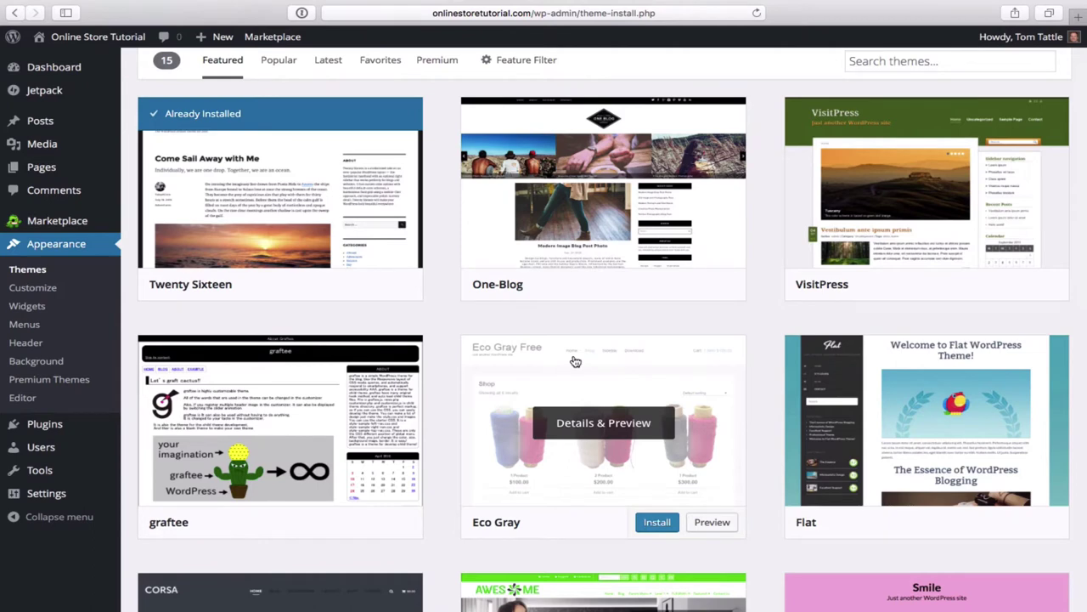
scroll(510, 358, up, 3)
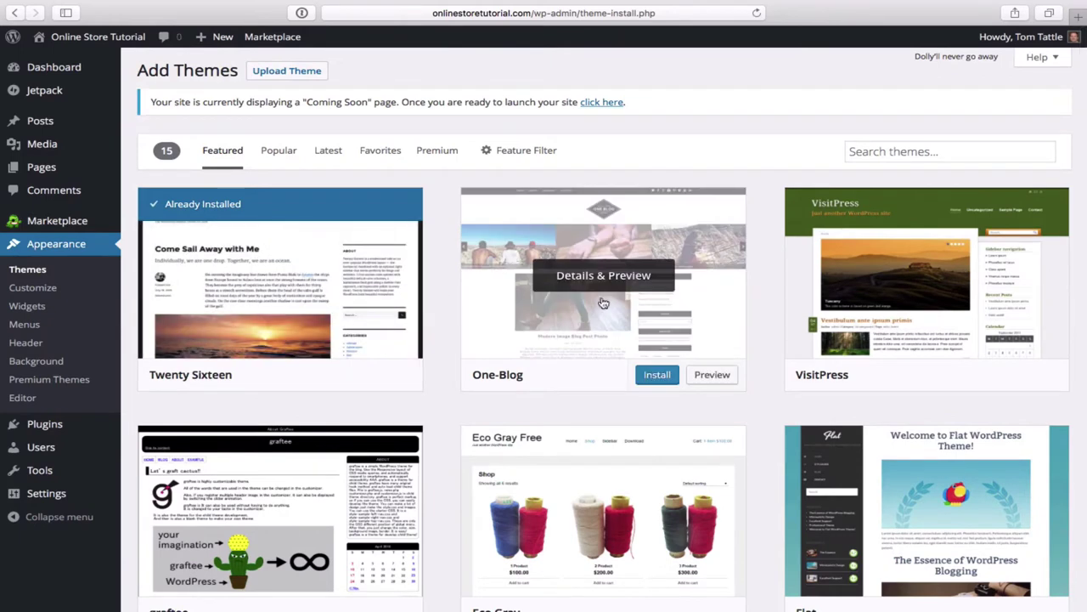
scroll(646, 484, down, 5)
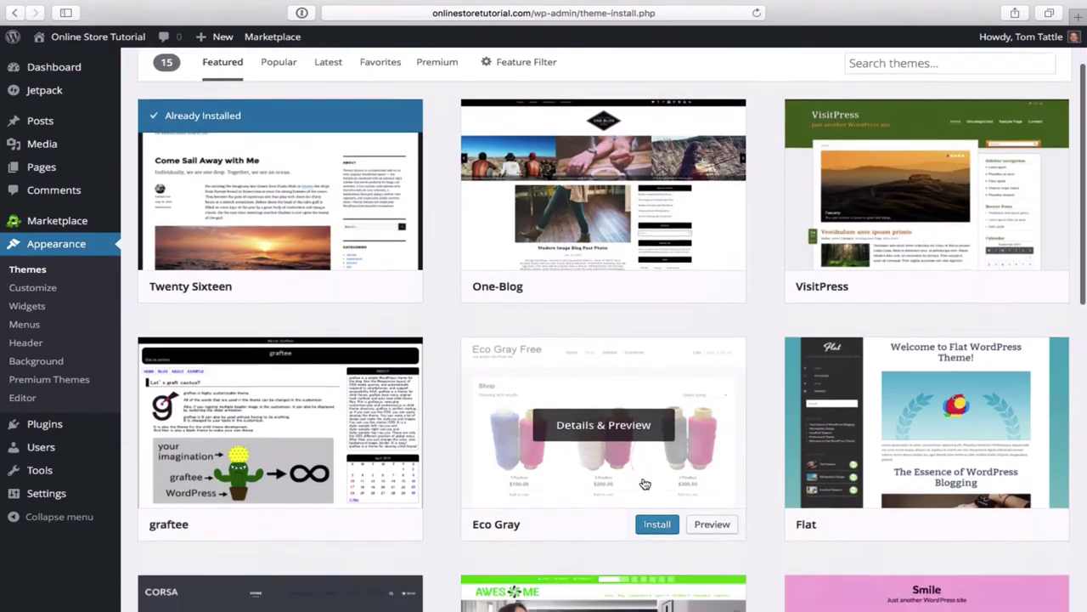
scroll(645, 483, down, 8)
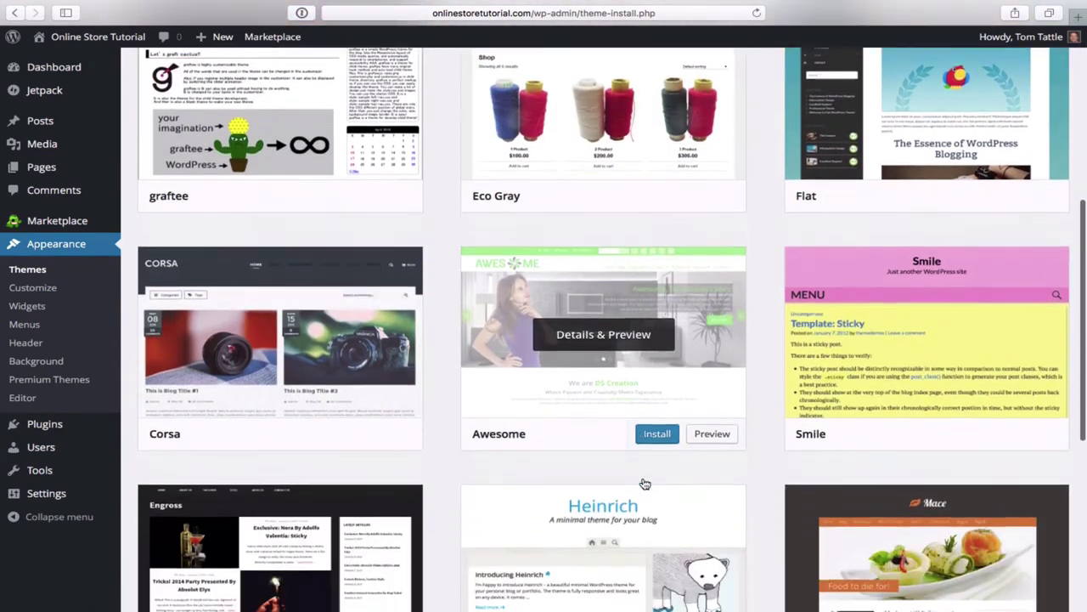
scroll(644, 484, down, 6)
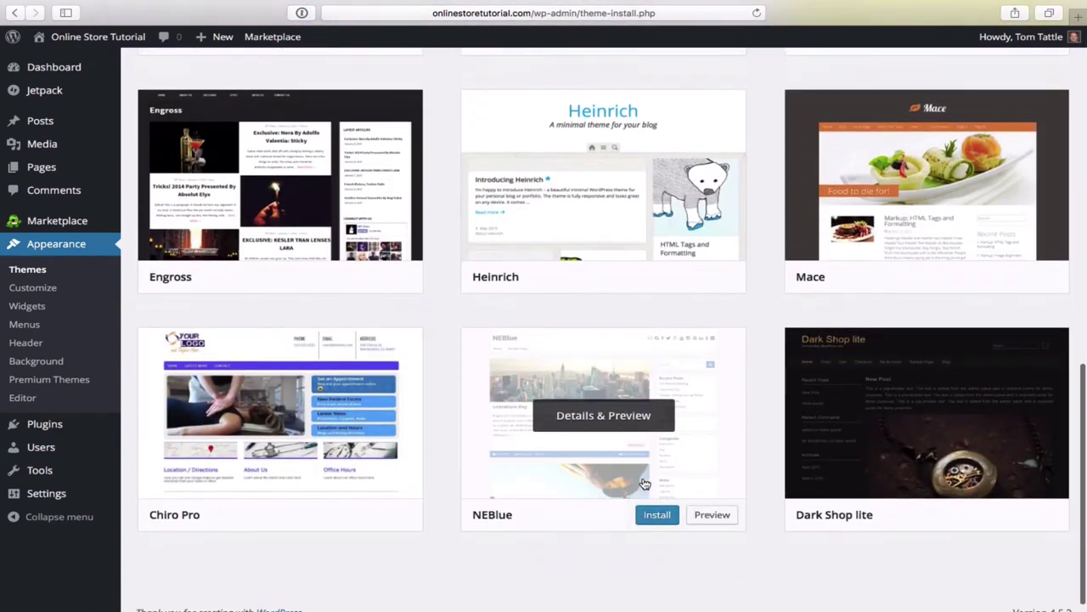
scroll(644, 484, up, 8)
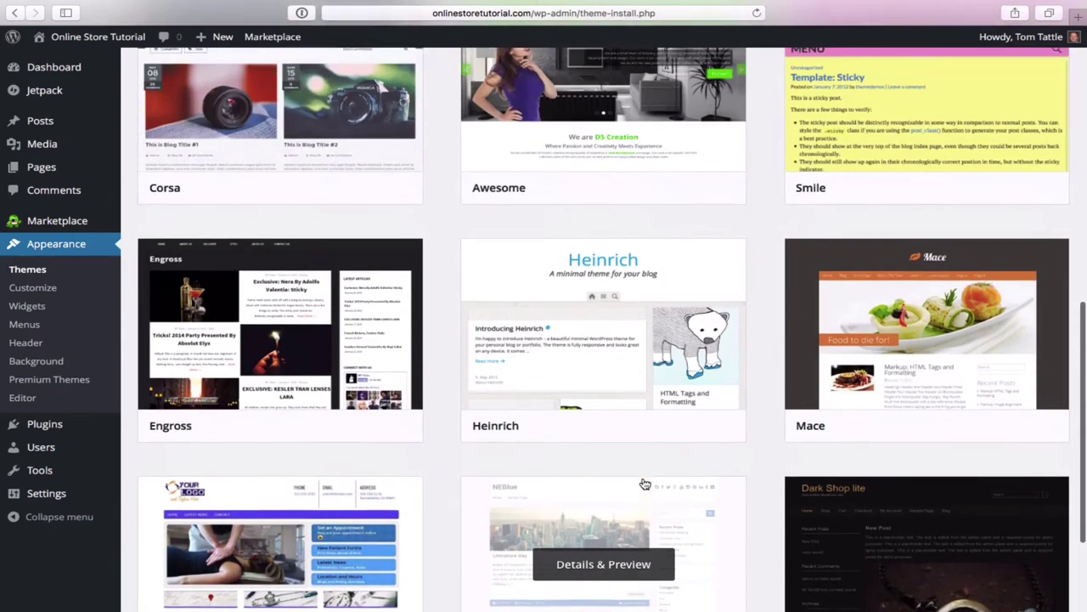
scroll(645, 484, up, 4)
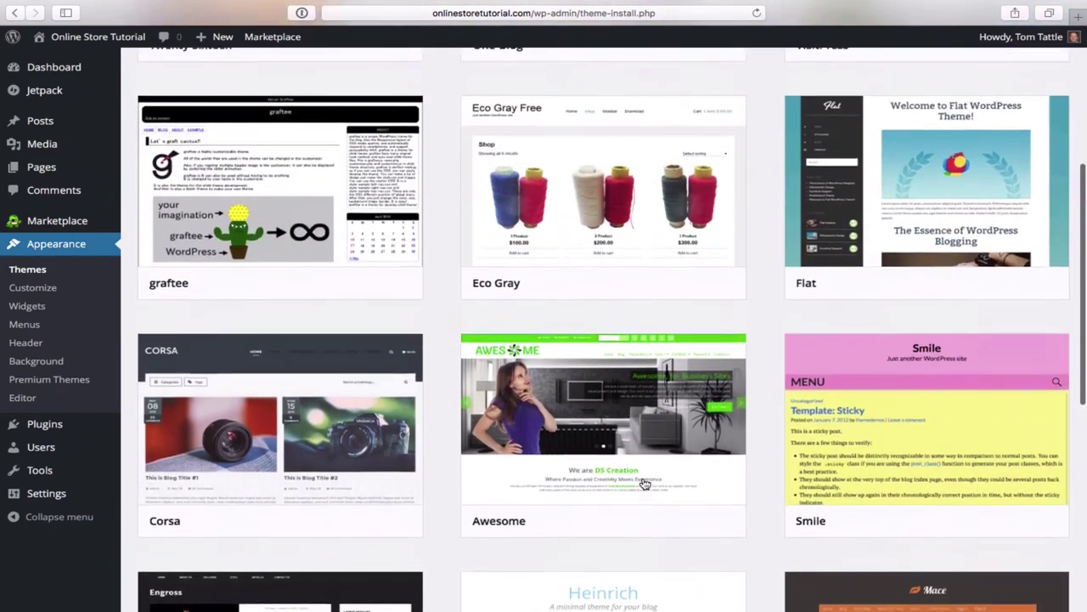
scroll(645, 484, up, 4)
scroll(645, 483, up, 2)
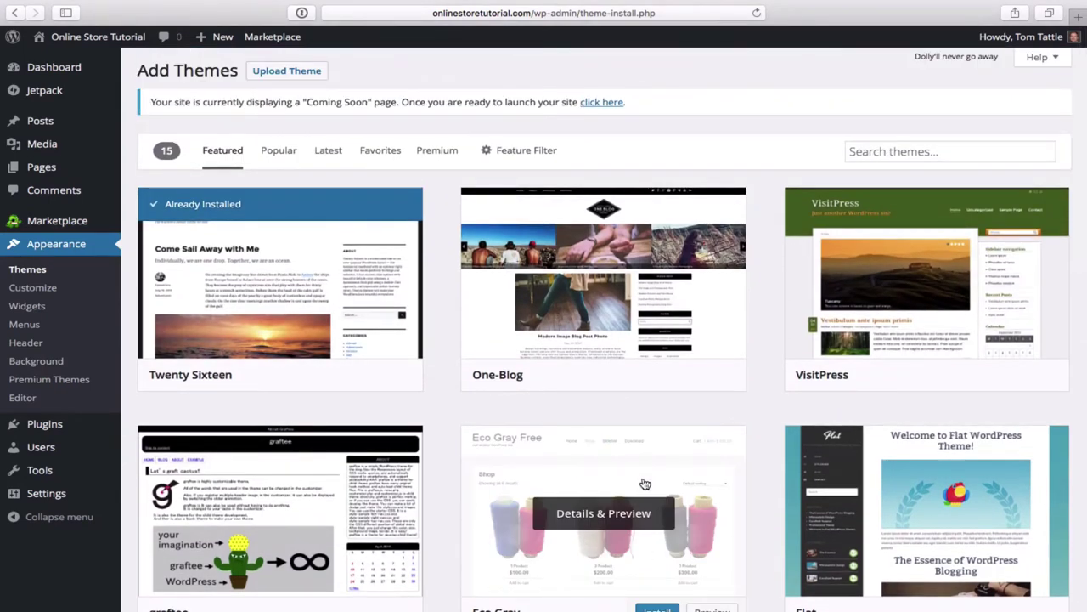
- Search the theme directory for 'Azera shop'
click(886, 155)
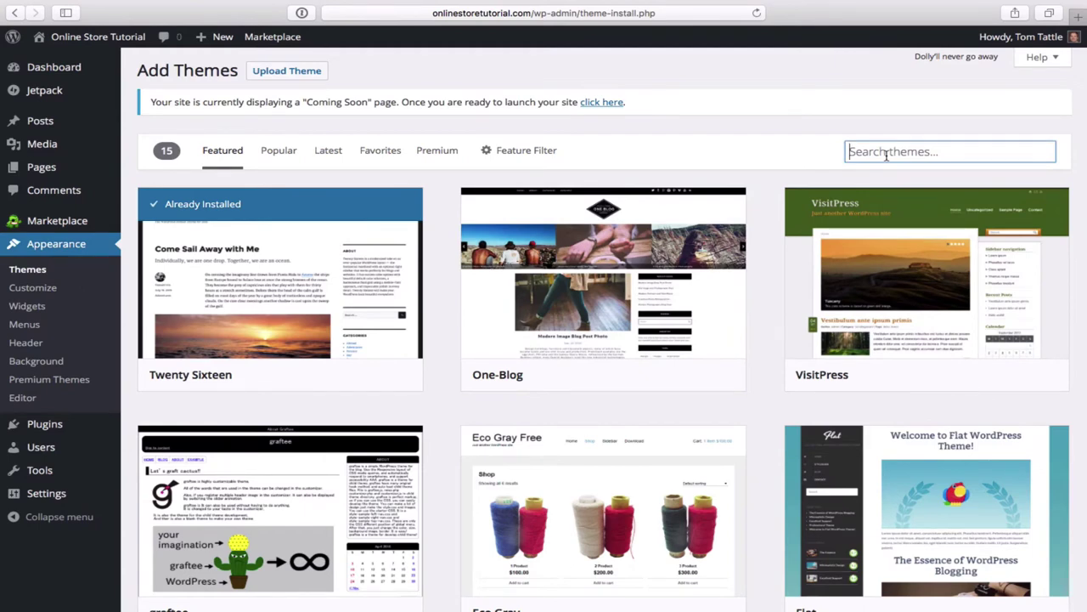
text(A)
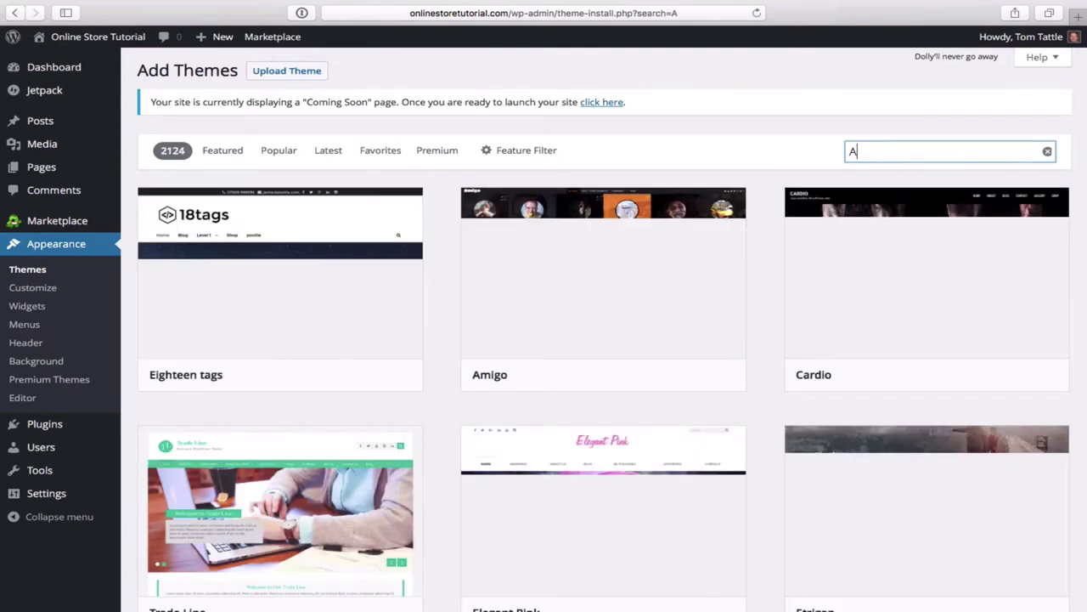
text(zera shop)
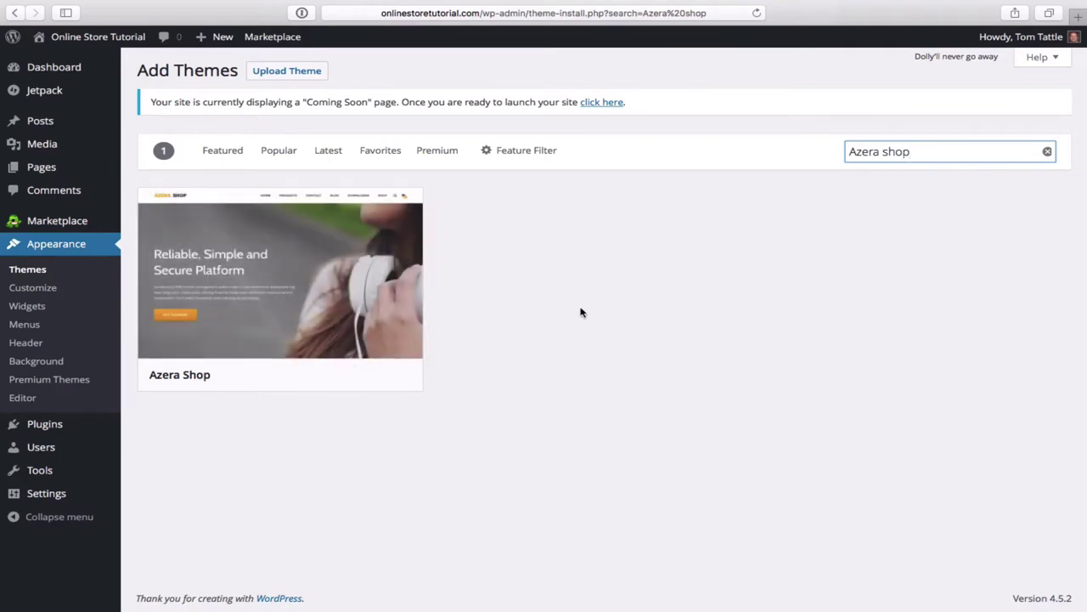
mouse_move(352, 293)
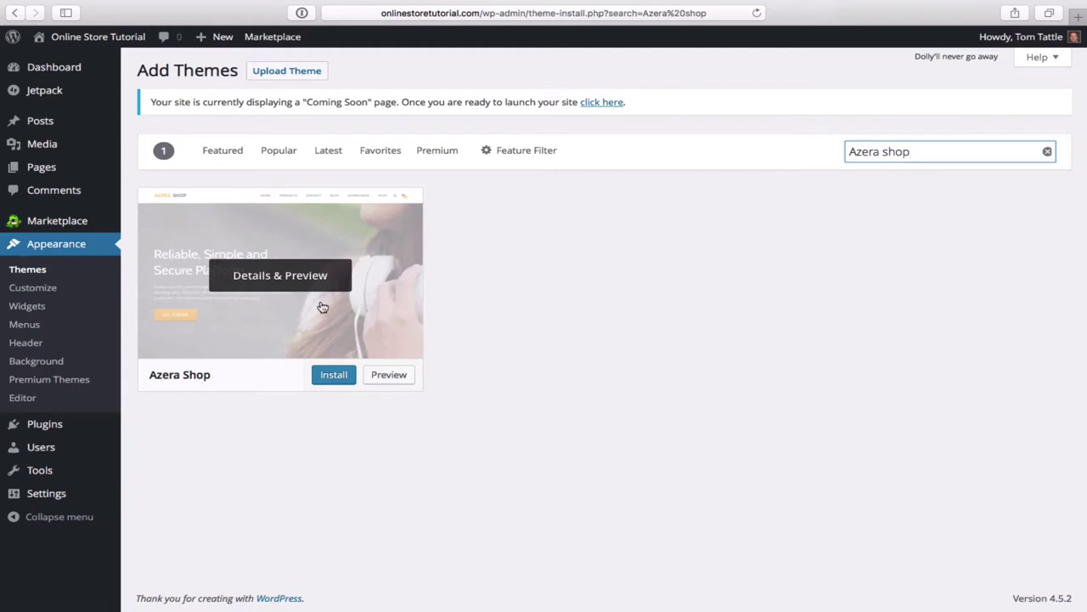
- Install the Azera Shop 1.0.14 theme and activate it
click(332, 376)
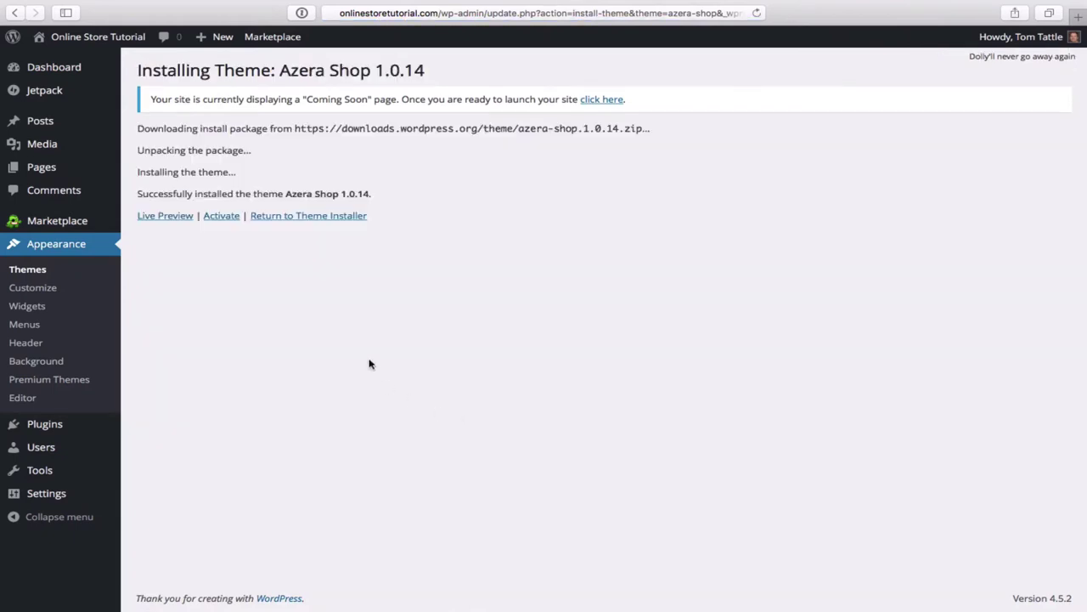
click(222, 217)
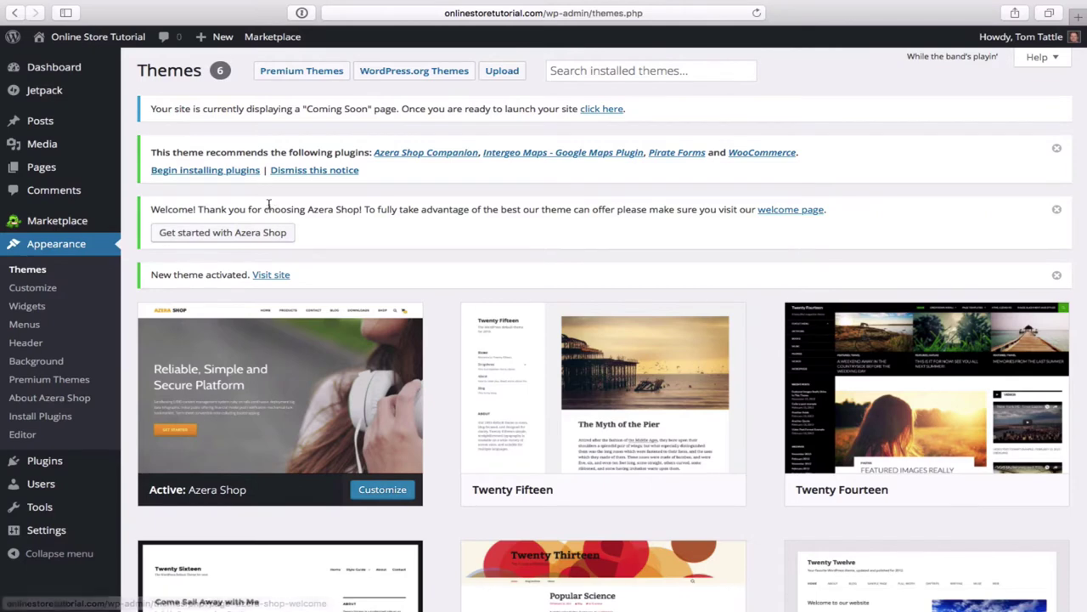
mouse_move(98, 40)
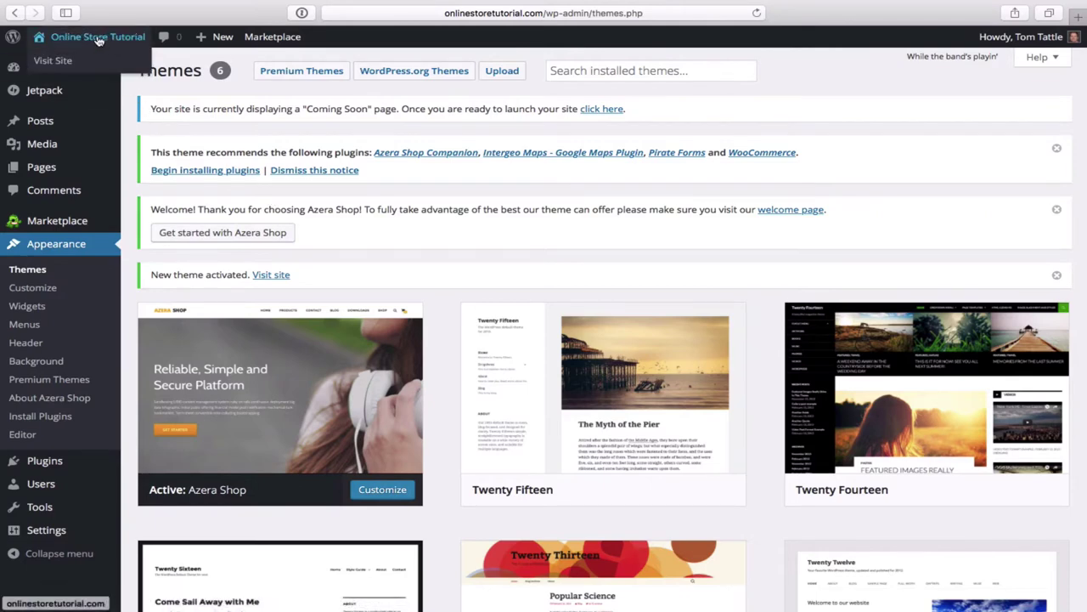
- Visit the live site and scroll through the Azera Shop-styled blog page
click(53, 62)
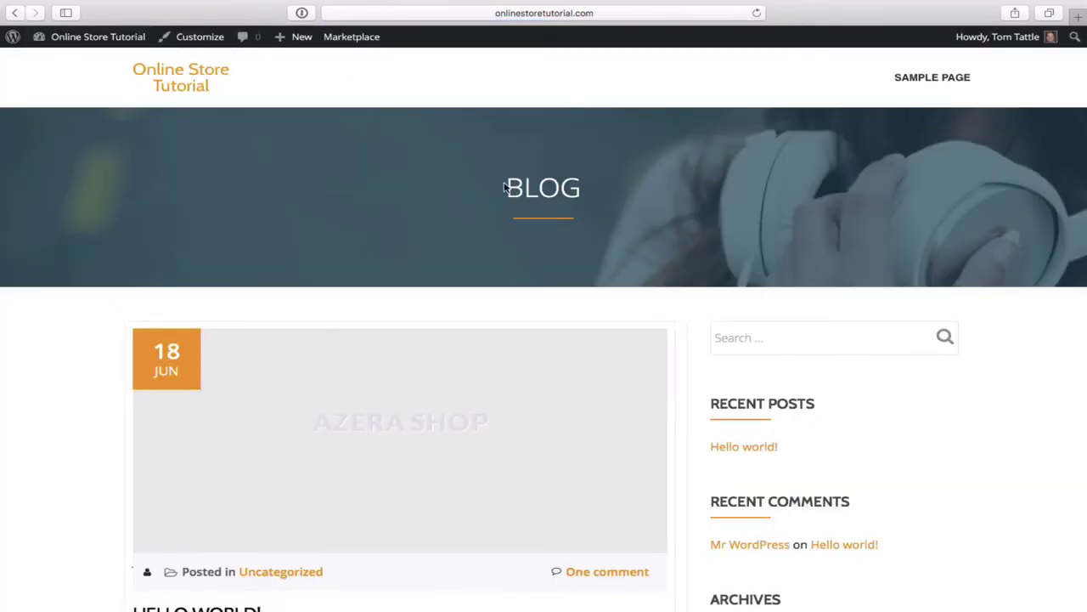
scroll(650, 221, down, 5)
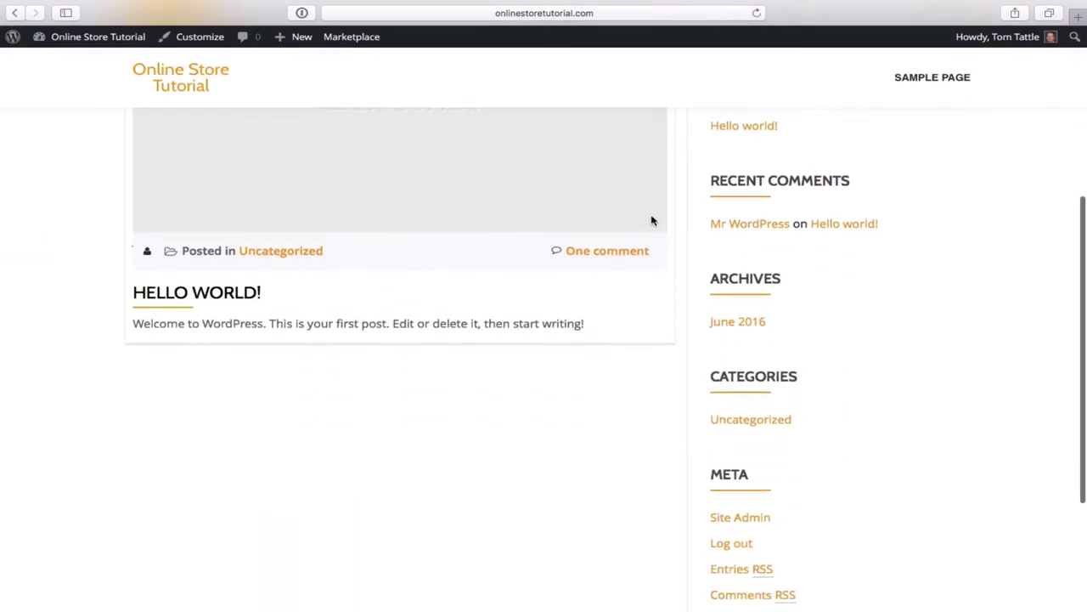
scroll(651, 221, up, 5)
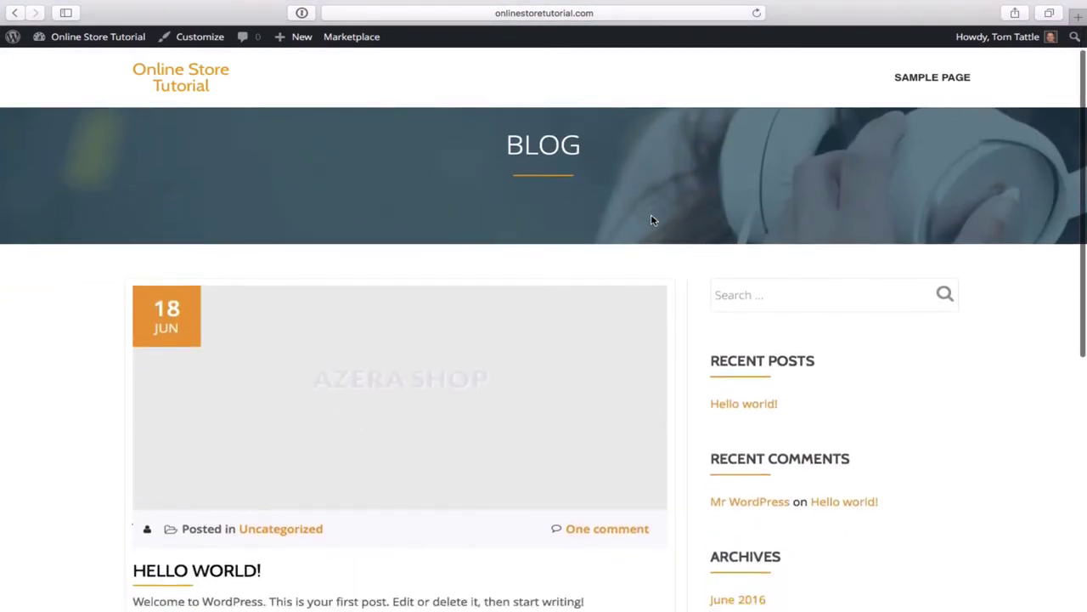
scroll(651, 219, down, 3)
scroll(651, 219, up, 4)
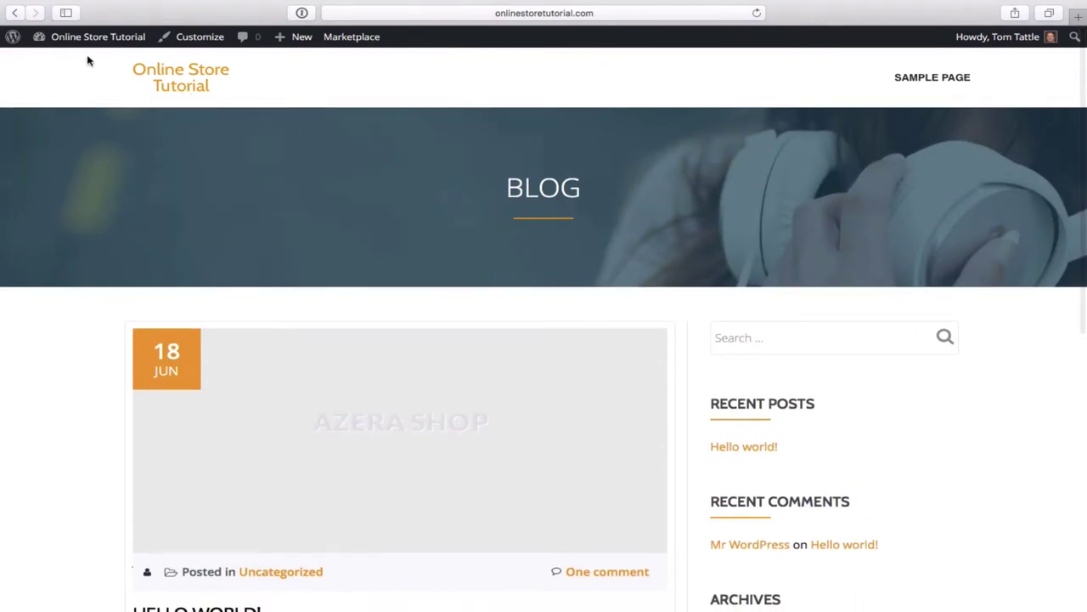
mouse_move(91, 45)
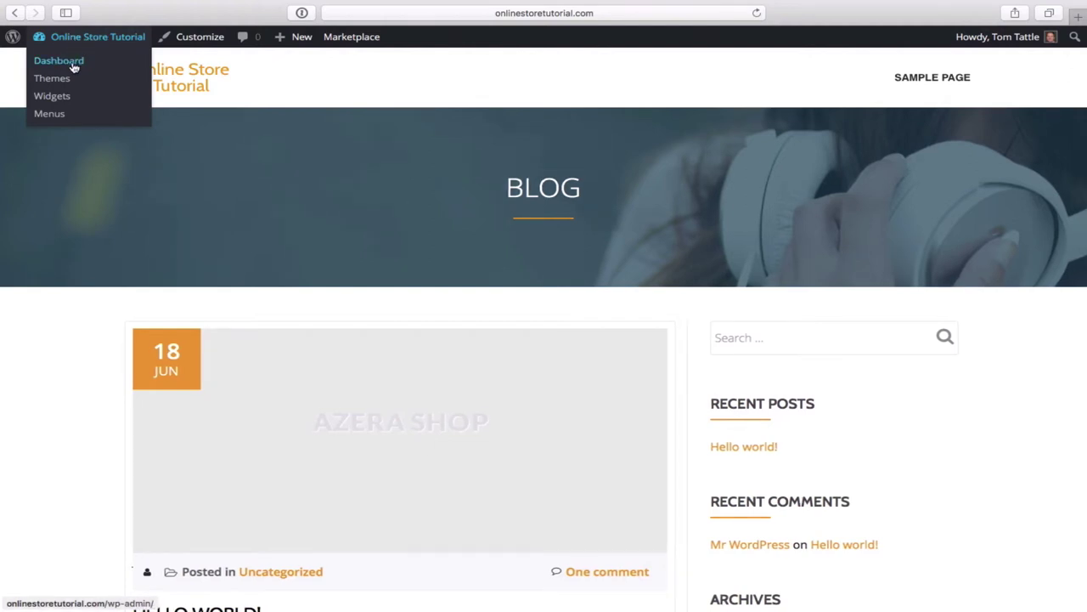
- Go to the Dashboard to see the notice listing Azera Shop's recommended plugins
click(71, 66)
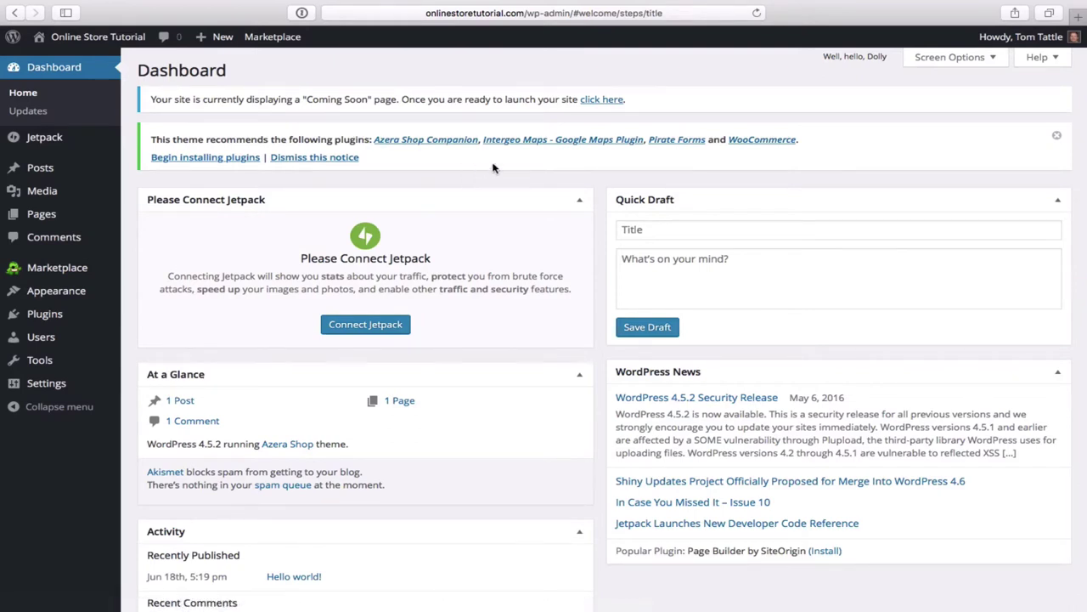
scroll(524, 172, down, 1)
scroll(493, 170, up, 1)
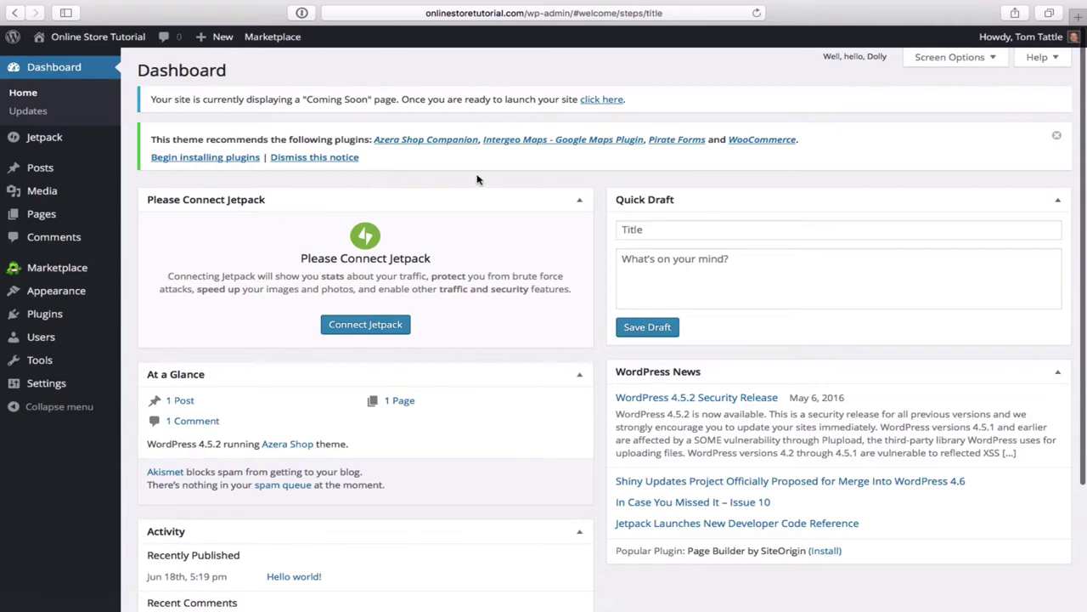
- Tick all four recommended plugins, including Intergeo Maps, and bulk-install them until installations complete
click(215, 163)
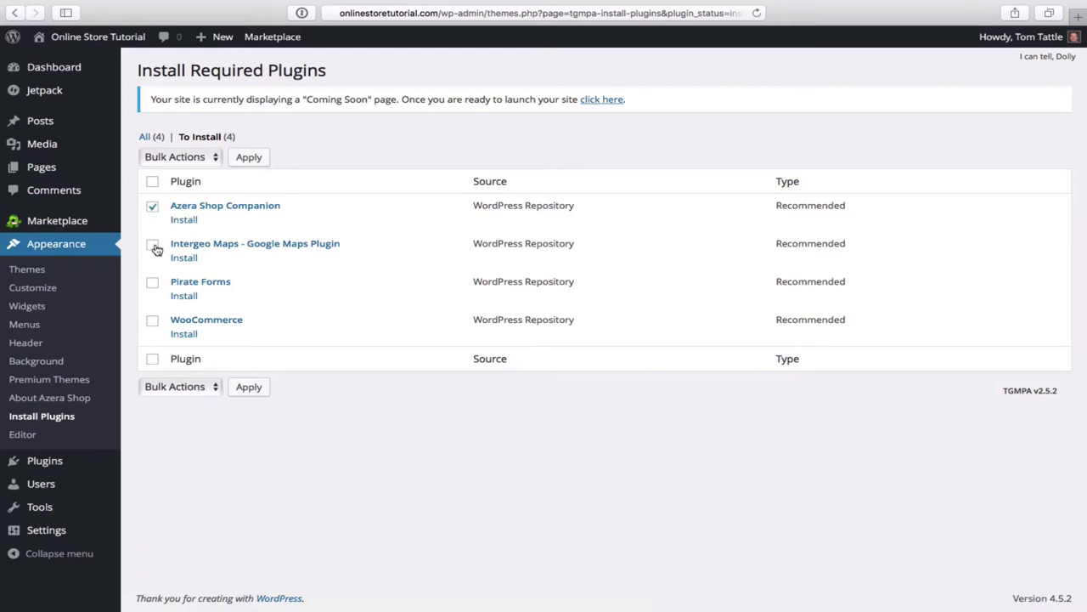
click(153, 245)
click(215, 158)
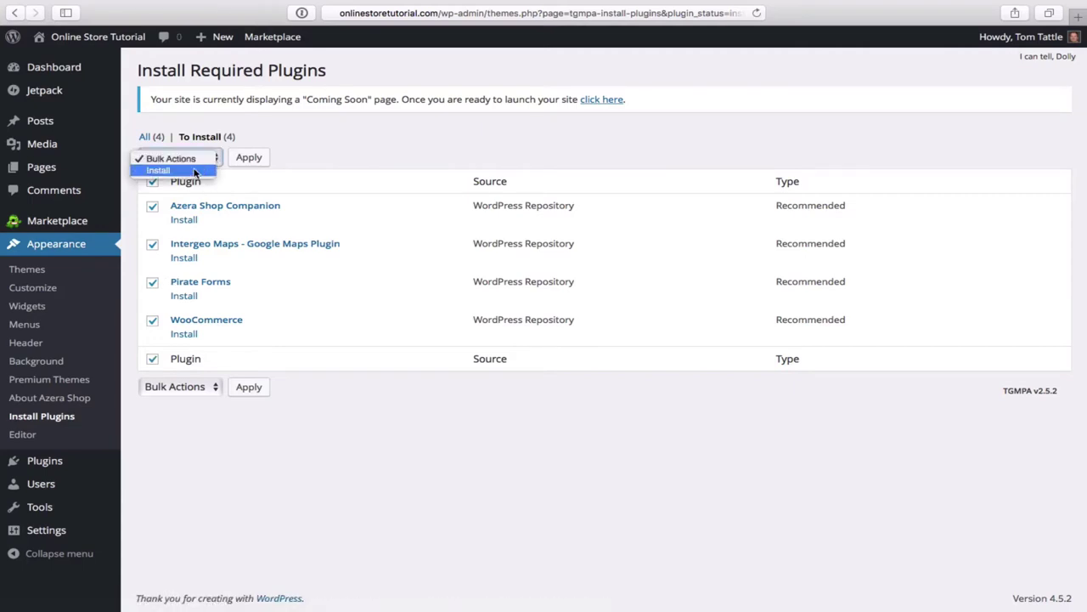
click(240, 182)
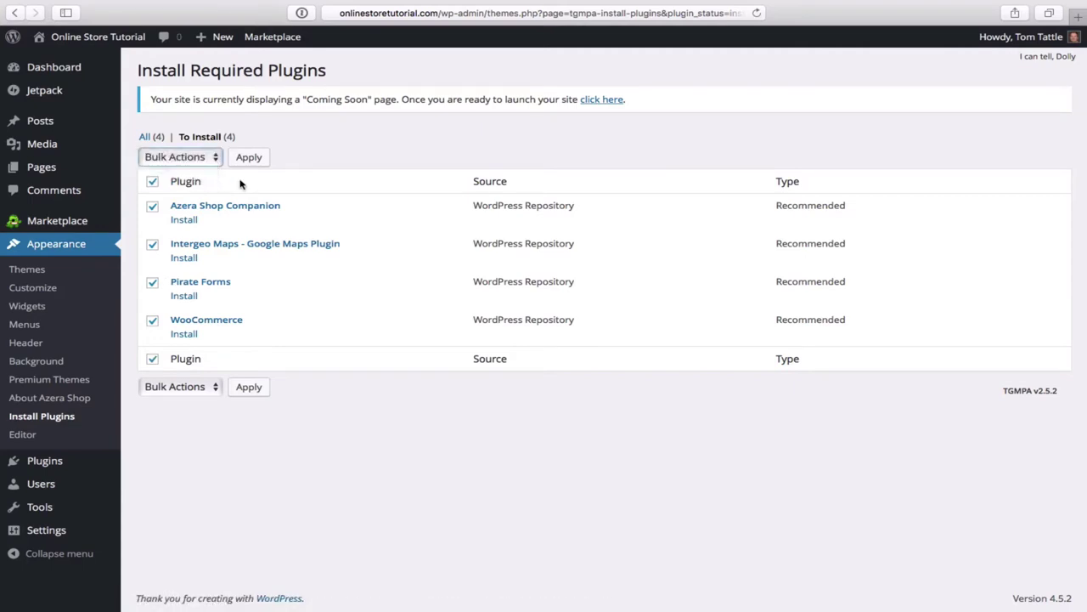
click(215, 161)
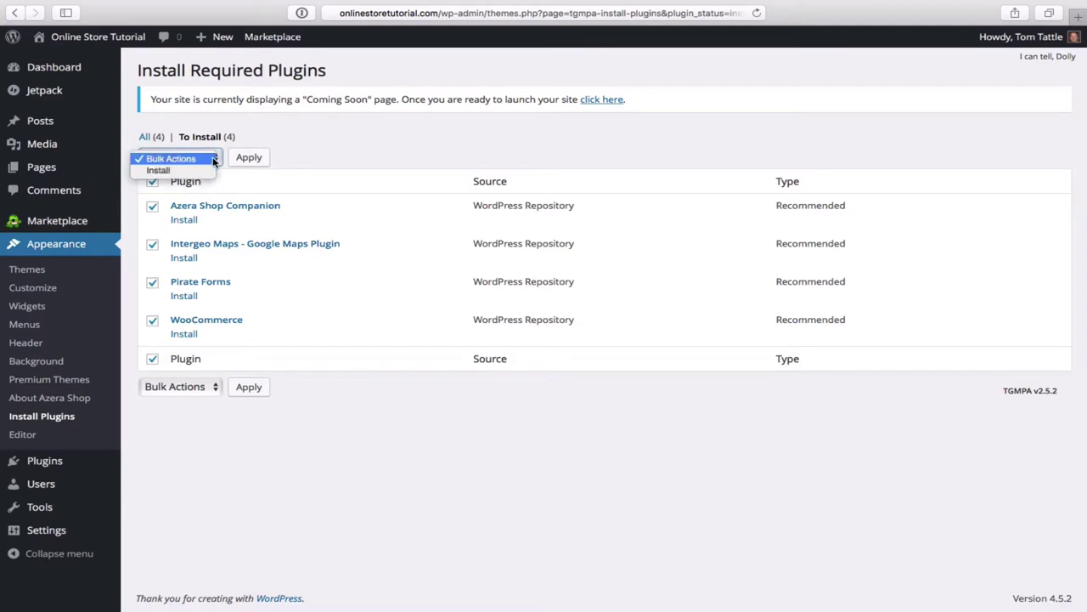
click(187, 172)
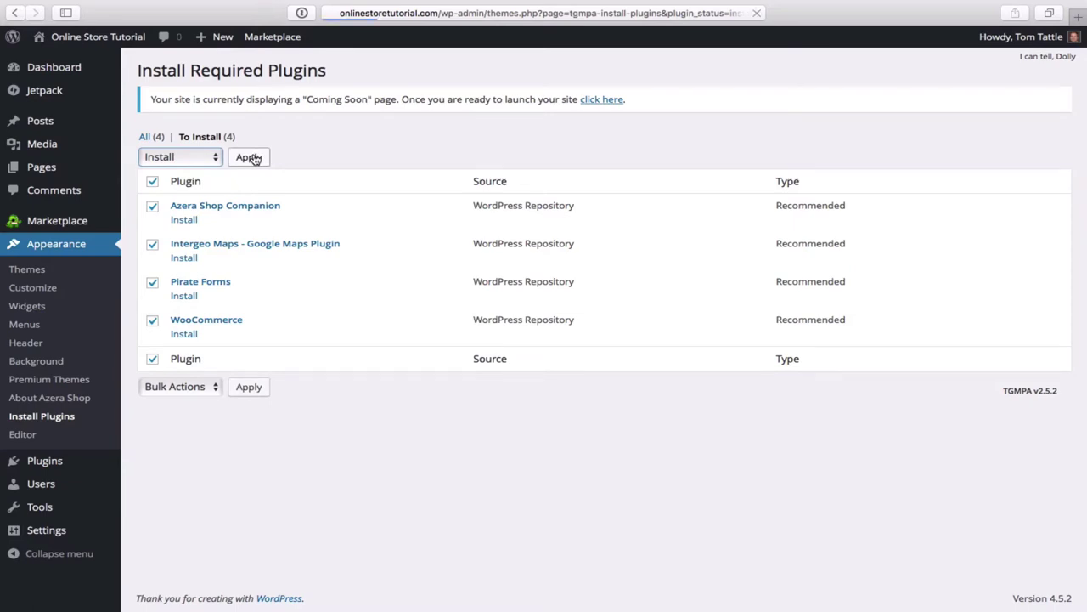
click(249, 157)
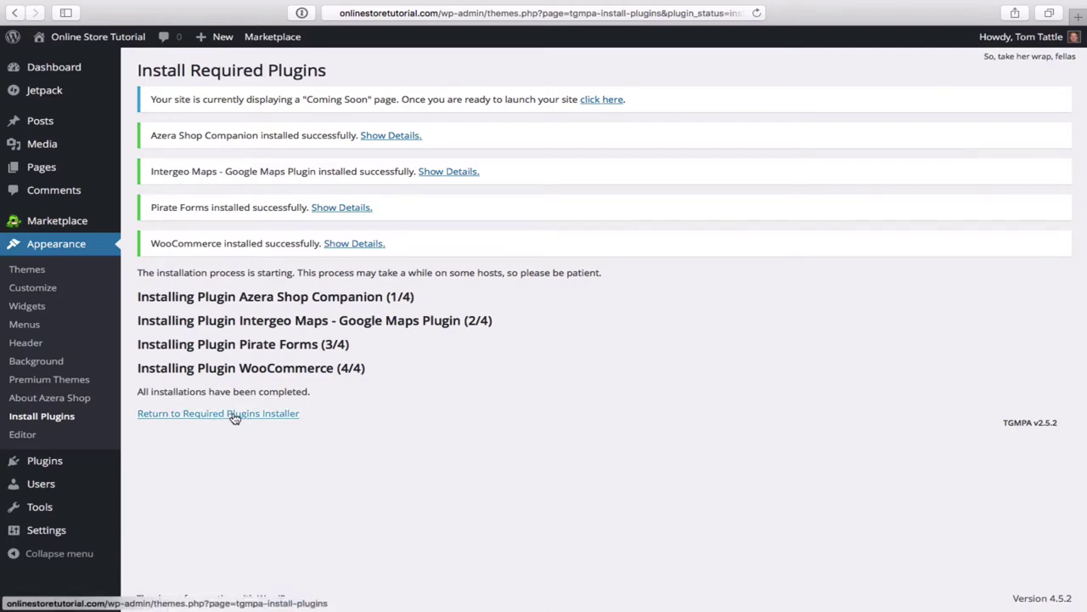
- Back on the required plugins list, bulk-activate Azera Shop Companion, Intergeo Maps, Pirate Forms and WooCommerce
click(227, 416)
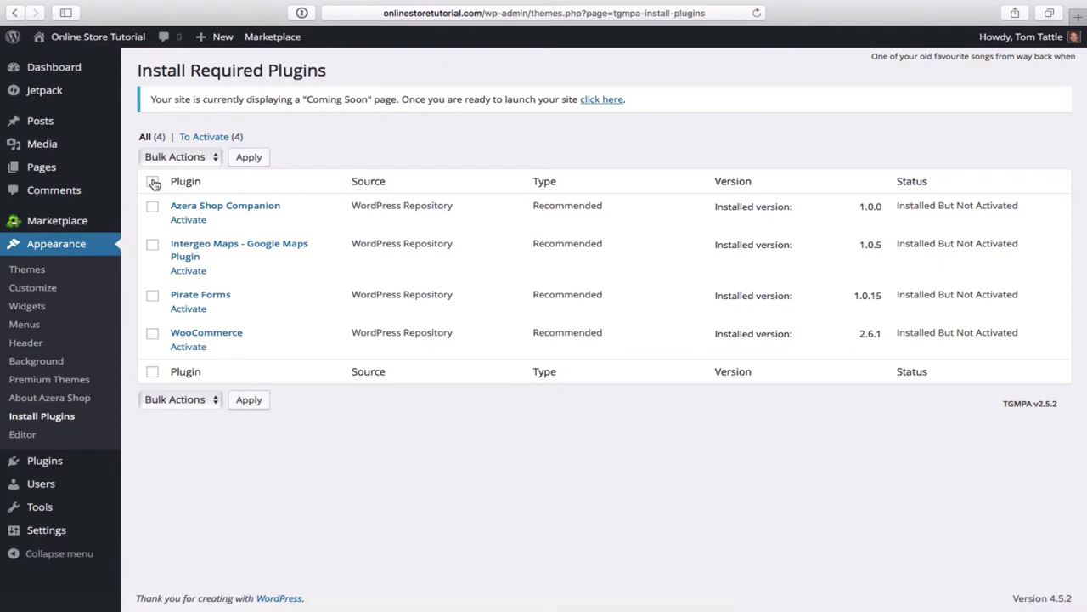
click(153, 182)
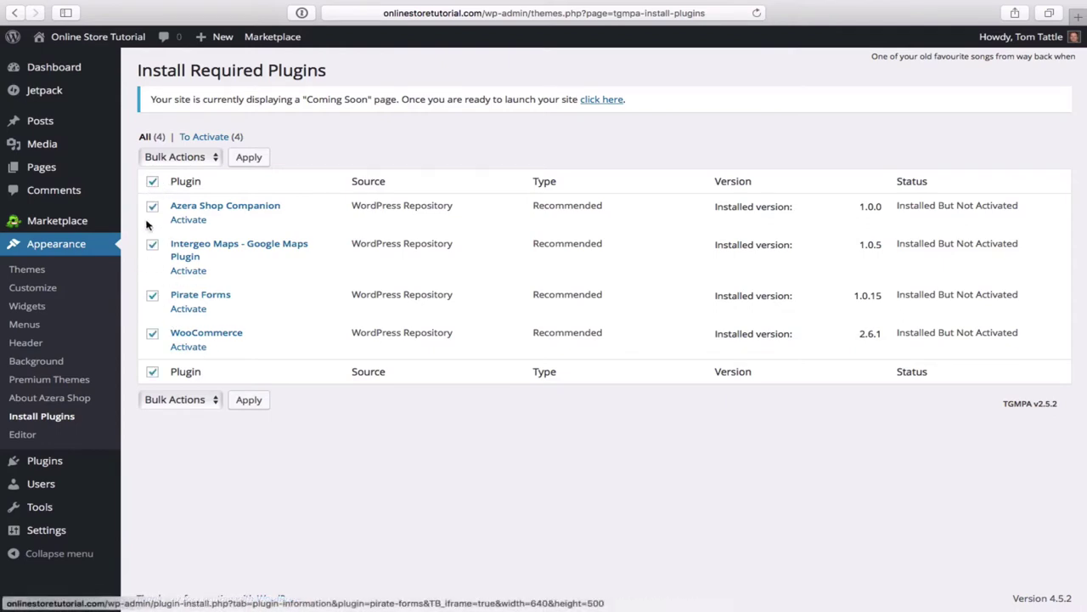
click(215, 159)
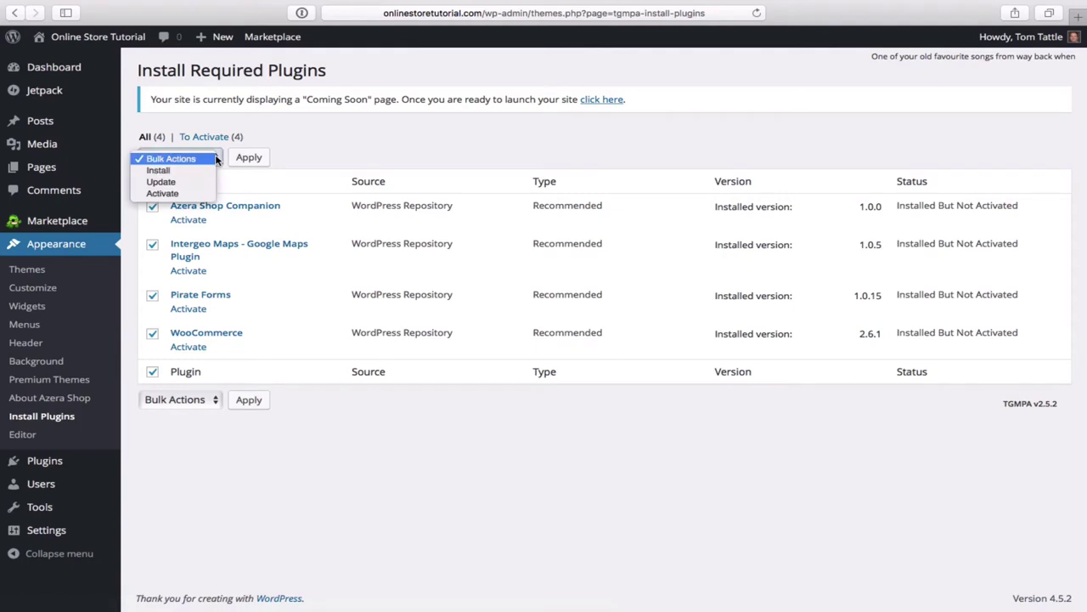
click(164, 194)
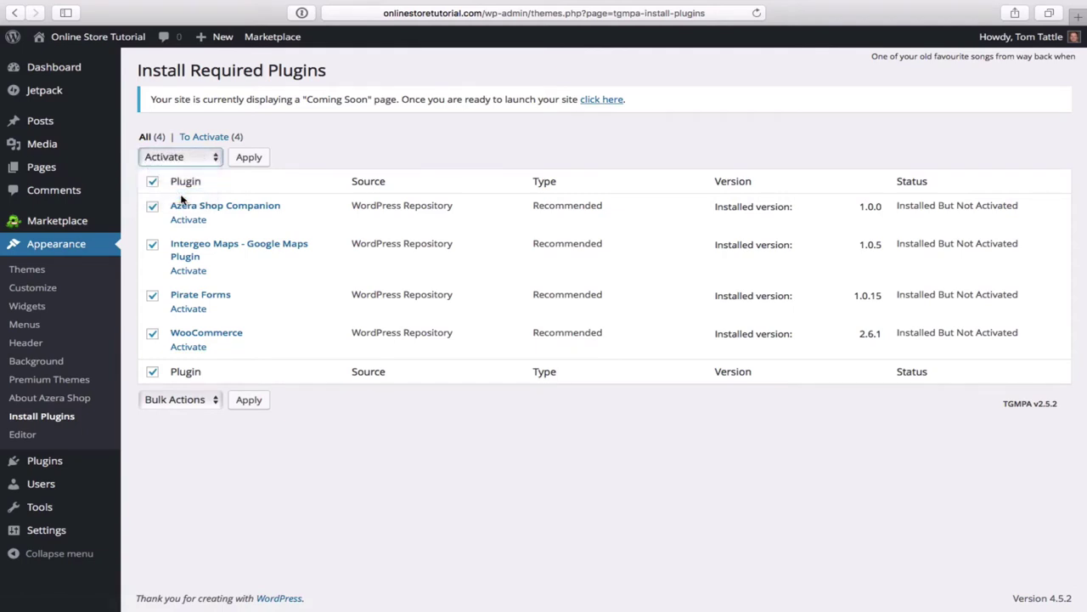
click(252, 161)
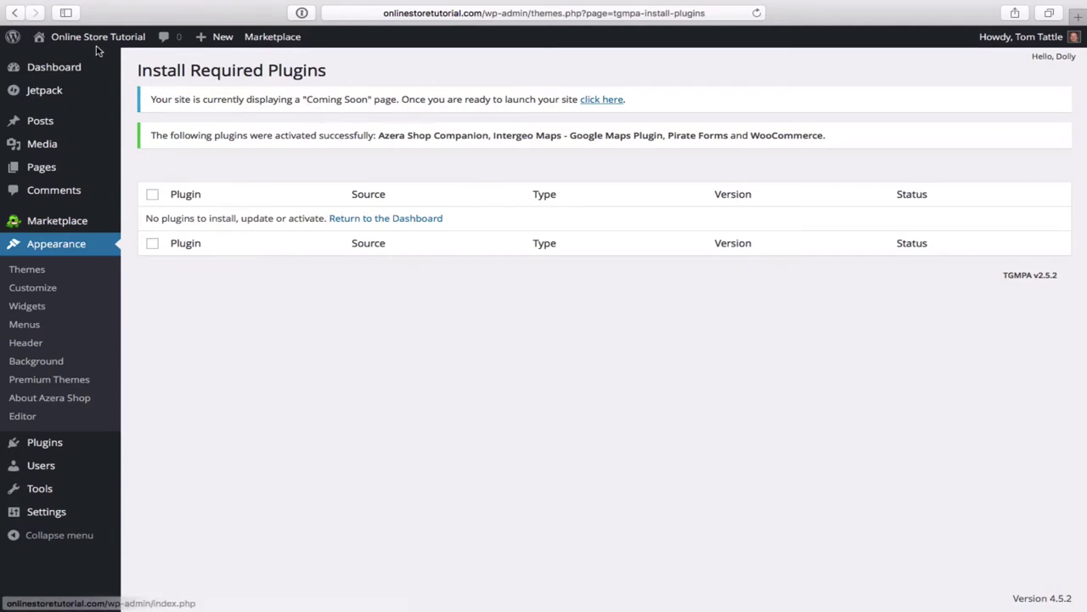
mouse_move(95, 45)
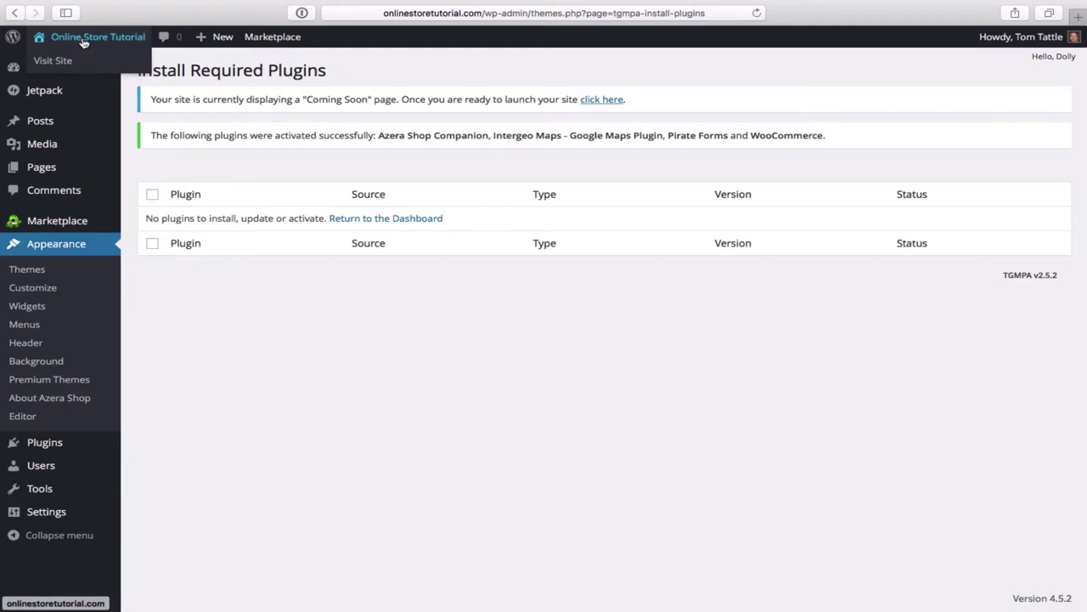
- Visit the live site from the admin bar and look over its blog front page
click(68, 63)
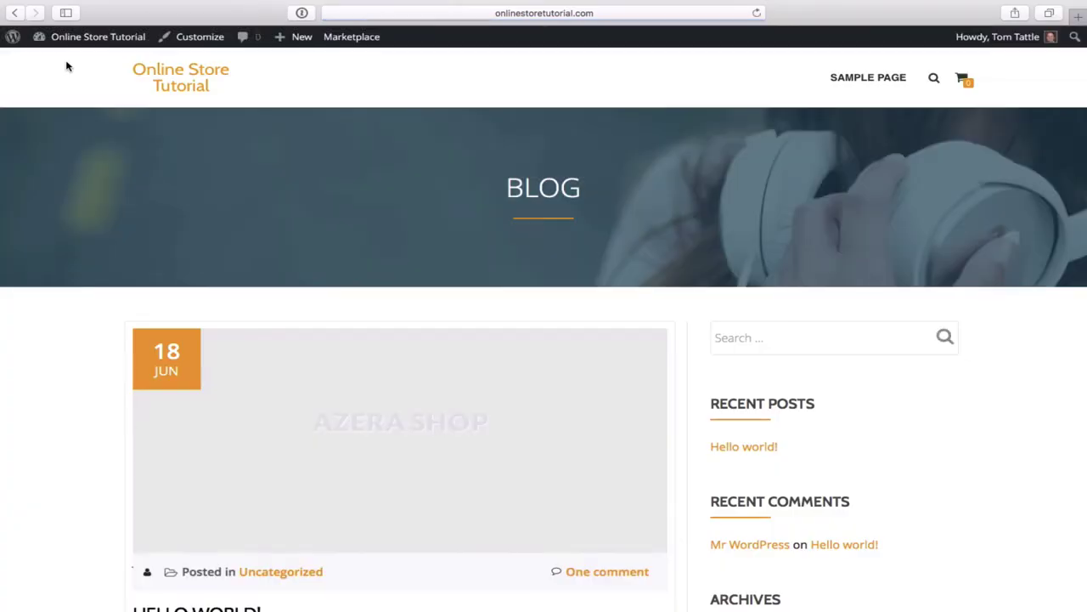
scroll(219, 196, down, 3)
scroll(219, 196, up, 3)
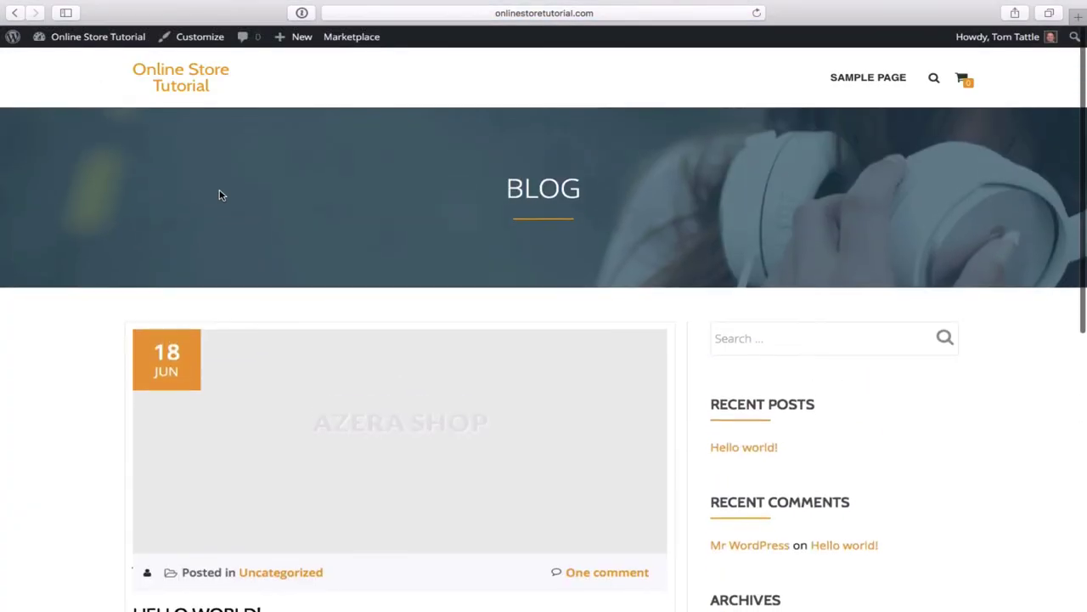
- Return to the admin Dashboard through the site-name menu in the admin bar
mouse_move(100, 39)
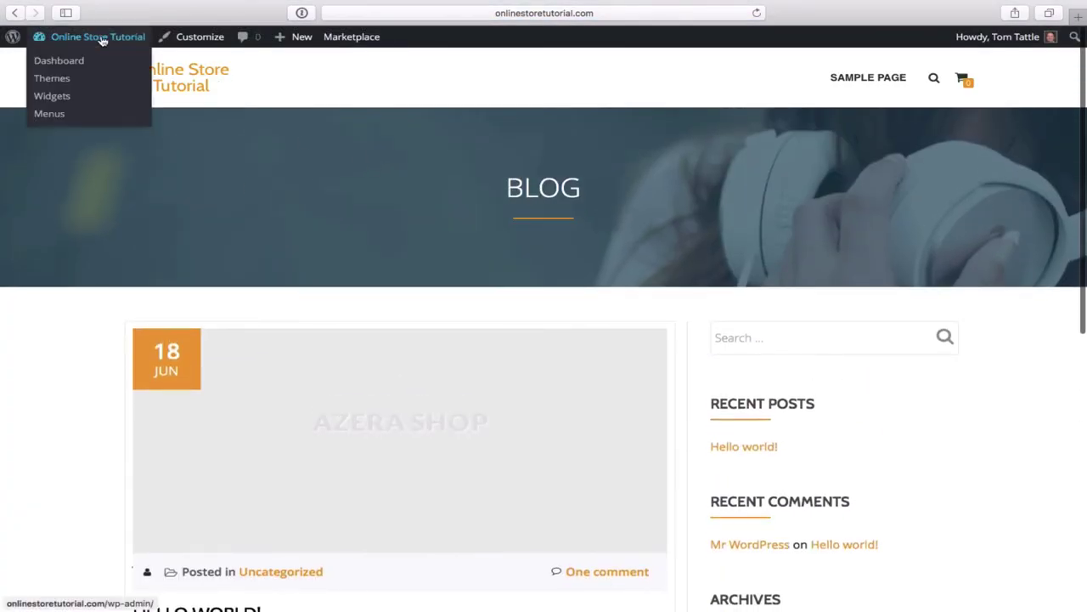
click(71, 64)
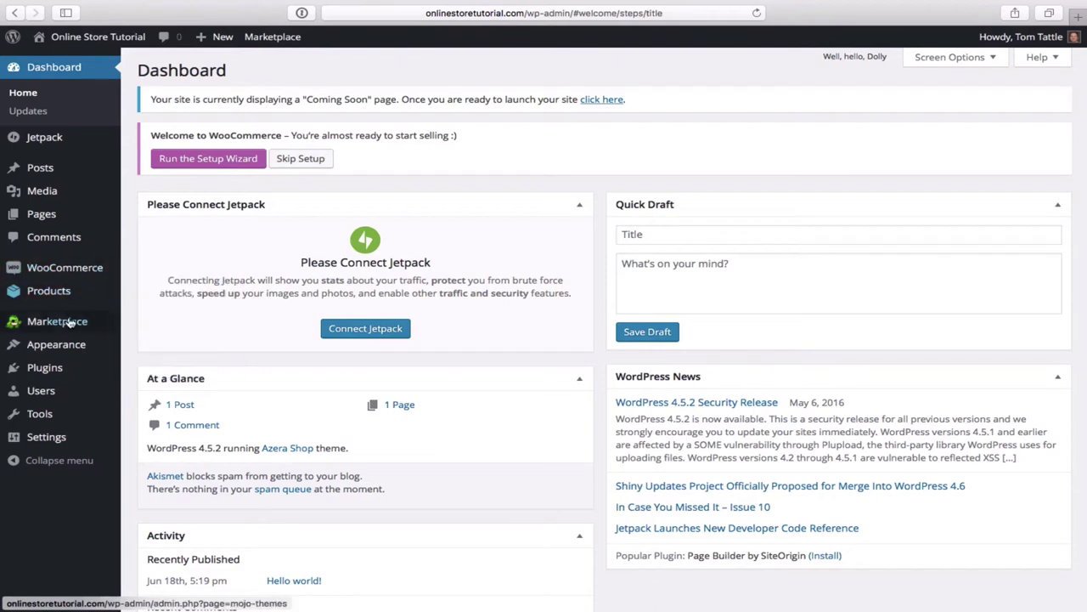
mouse_move(58, 350)
mouse_move(38, 374)
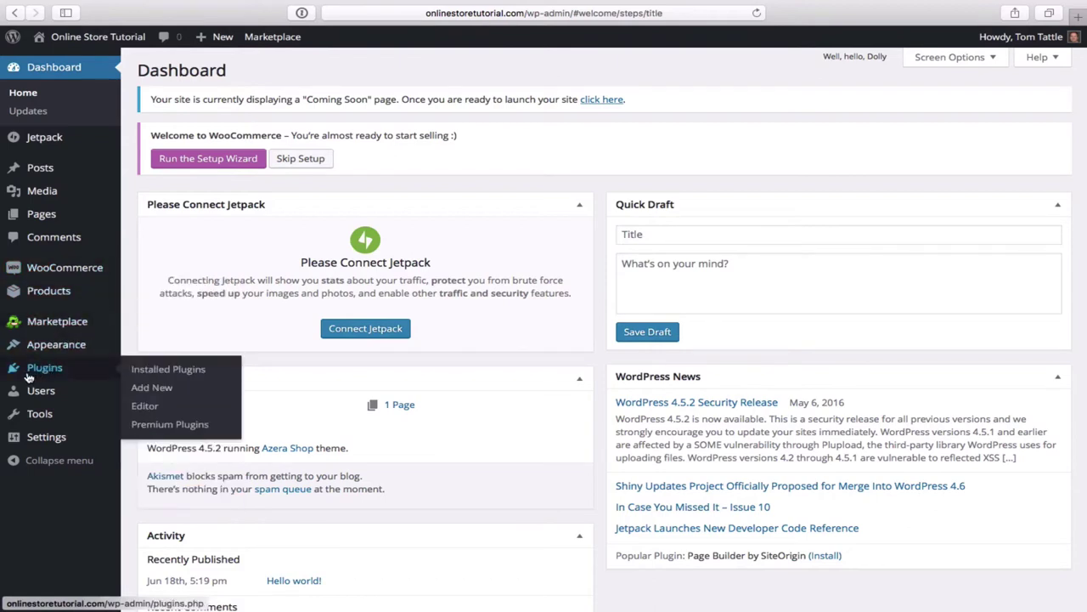
- Search Add Plugins for 'Child Themify', then install and activate Child Themify 1.1.2
click(153, 389)
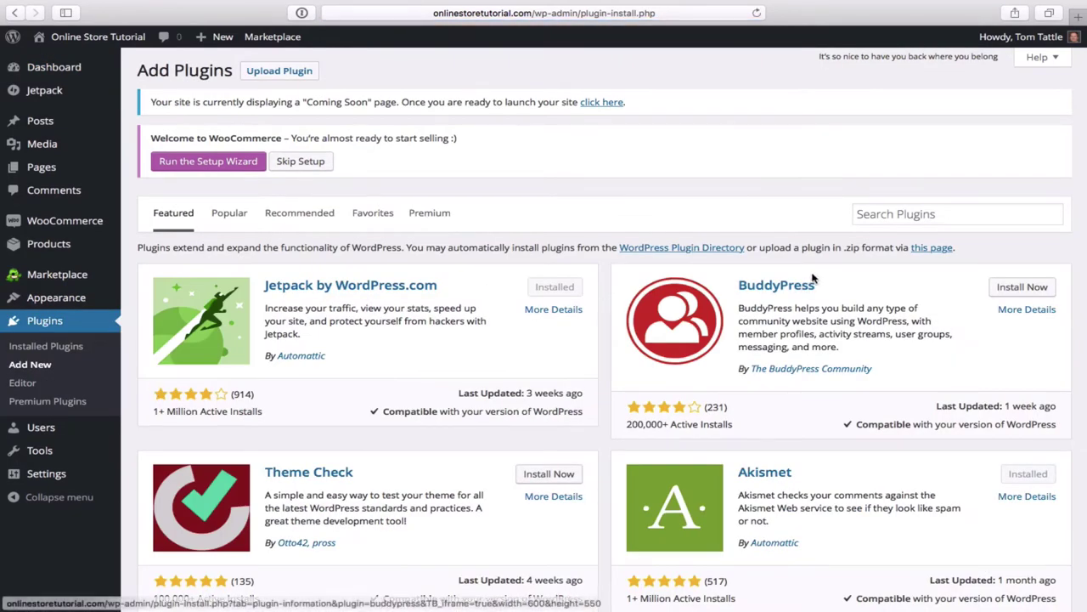
click(902, 215)
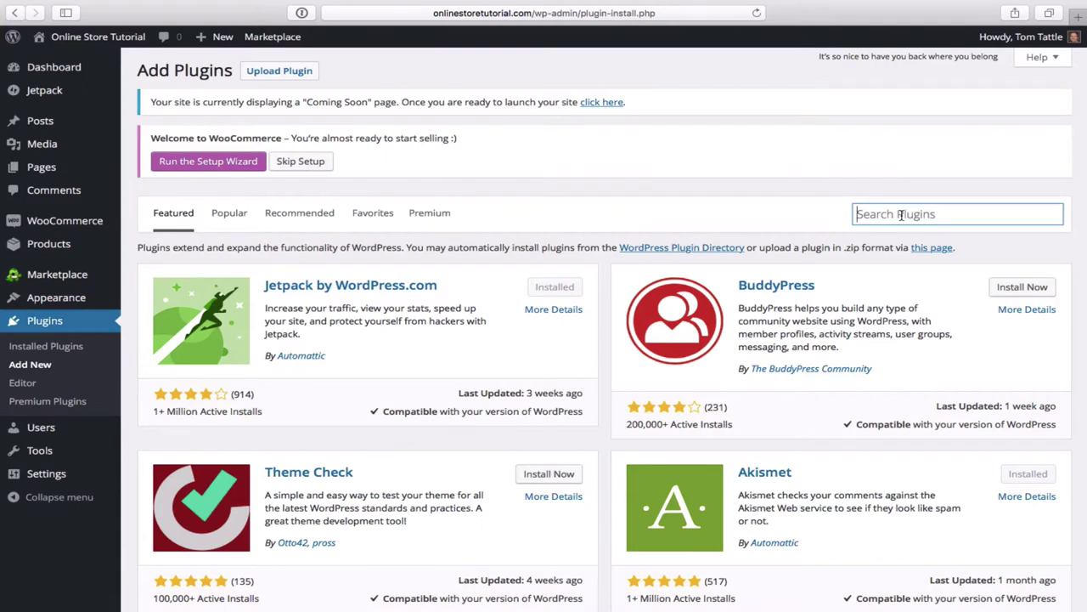
text(Child T)
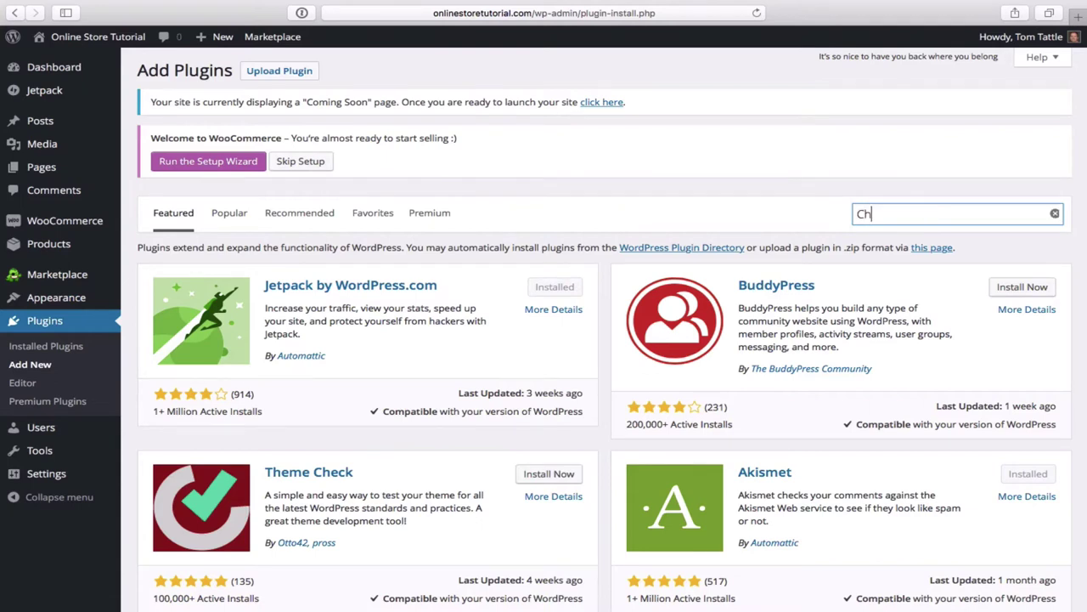
text(hemify)
key(Return)
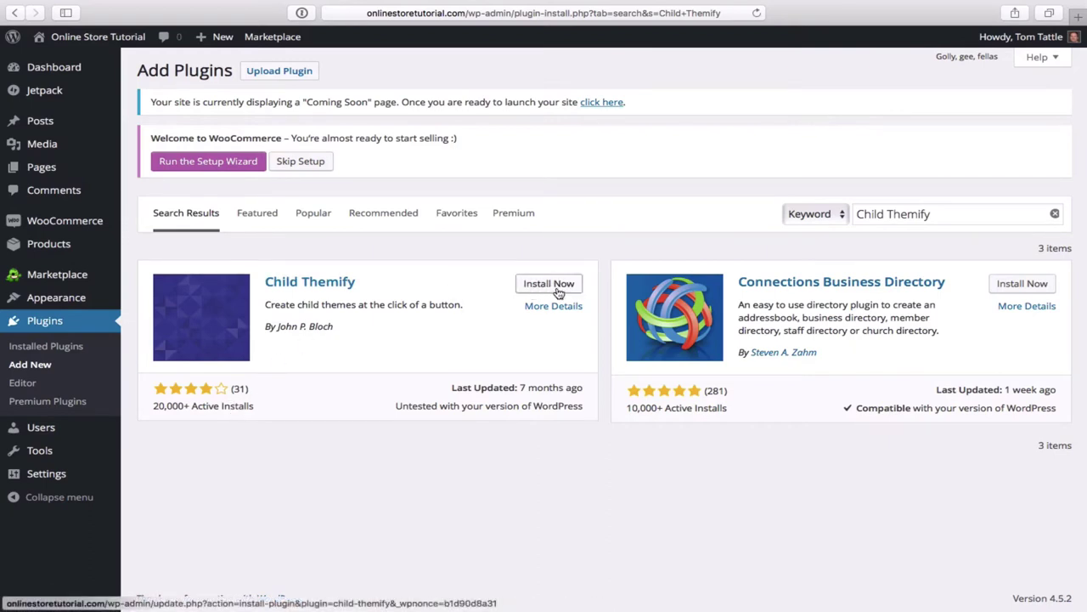
click(559, 292)
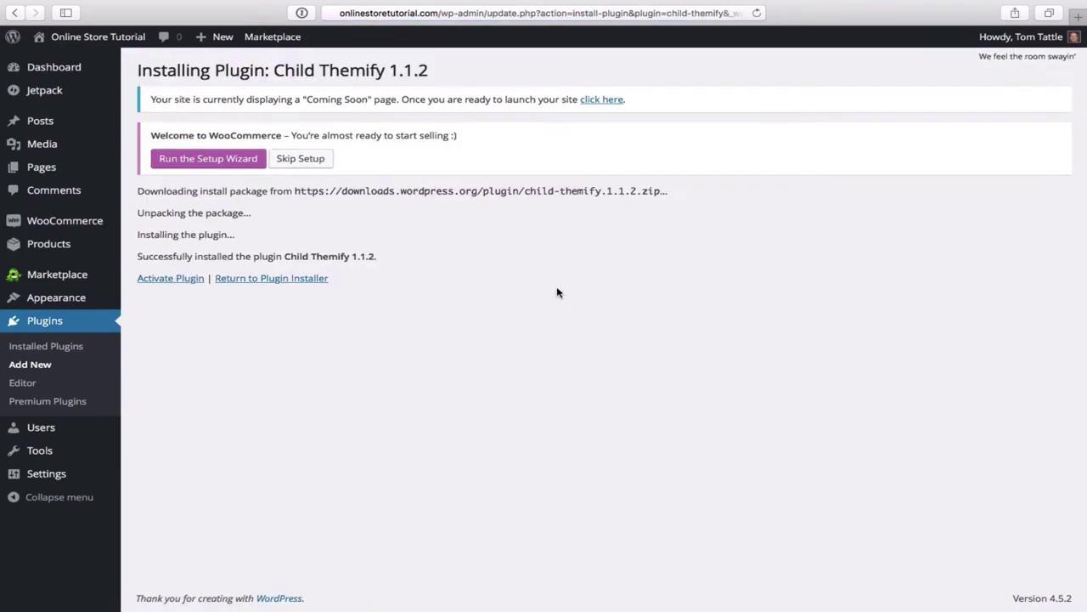
click(171, 278)
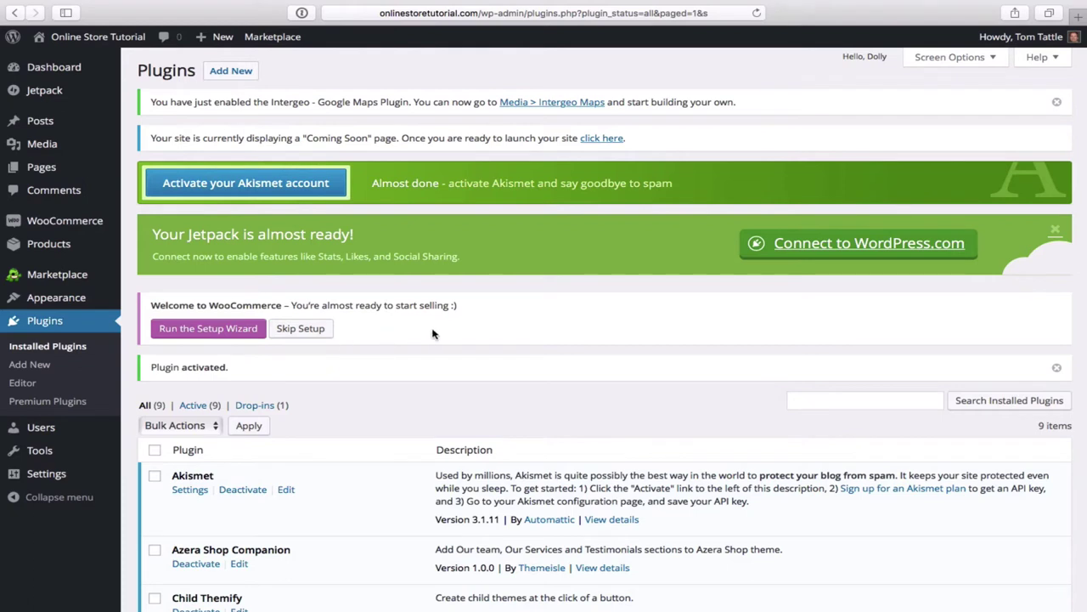
mouse_move(62, 306)
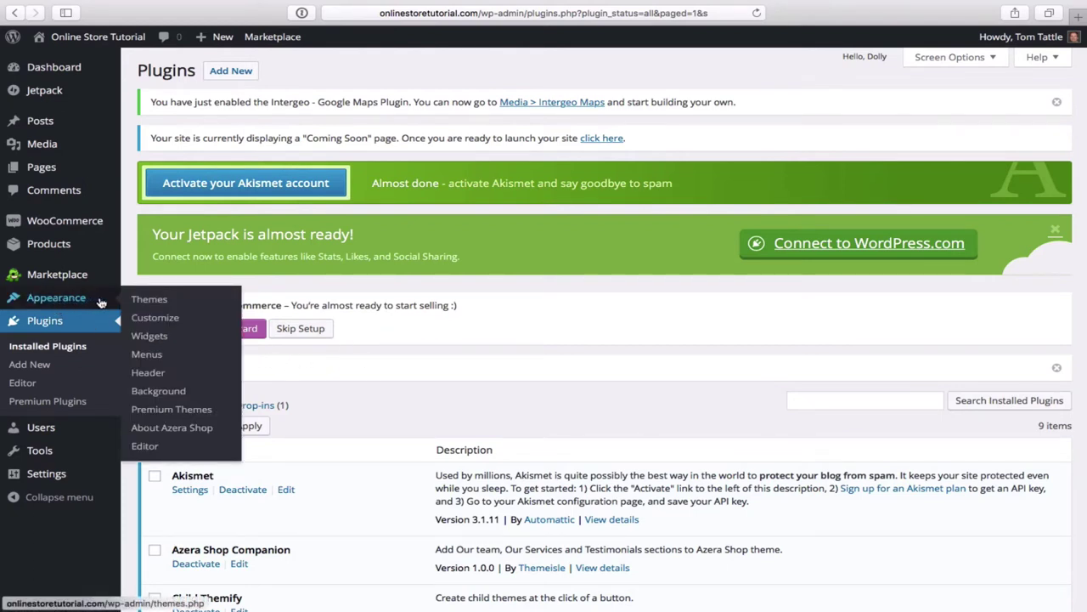
- From the Themes page, open Azera Shop's Theme Details and choose 'Create a child theme'
click(160, 301)
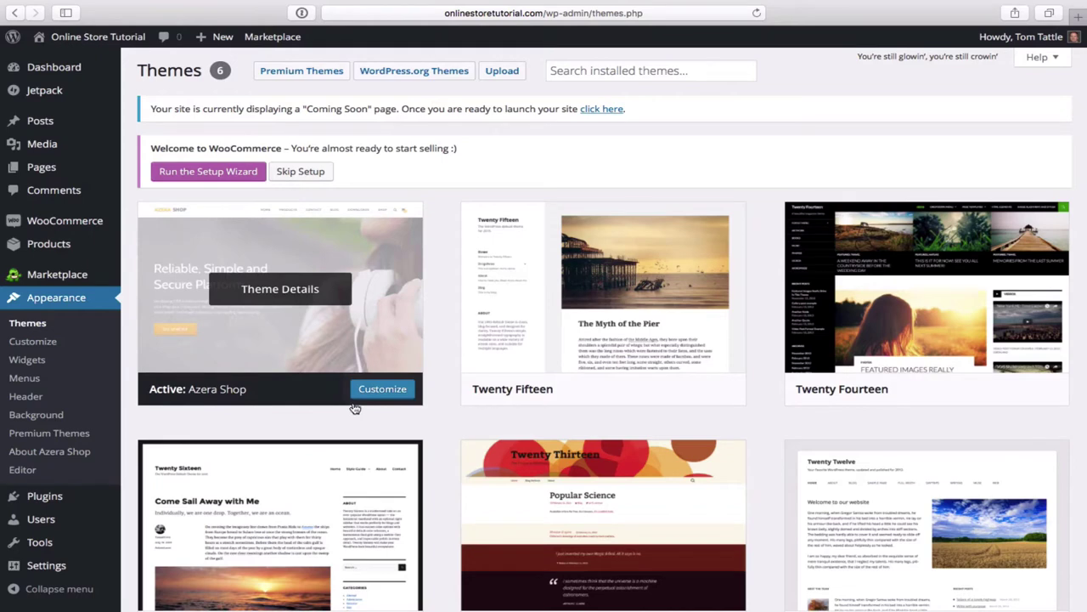
scroll(412, 407, down, 2)
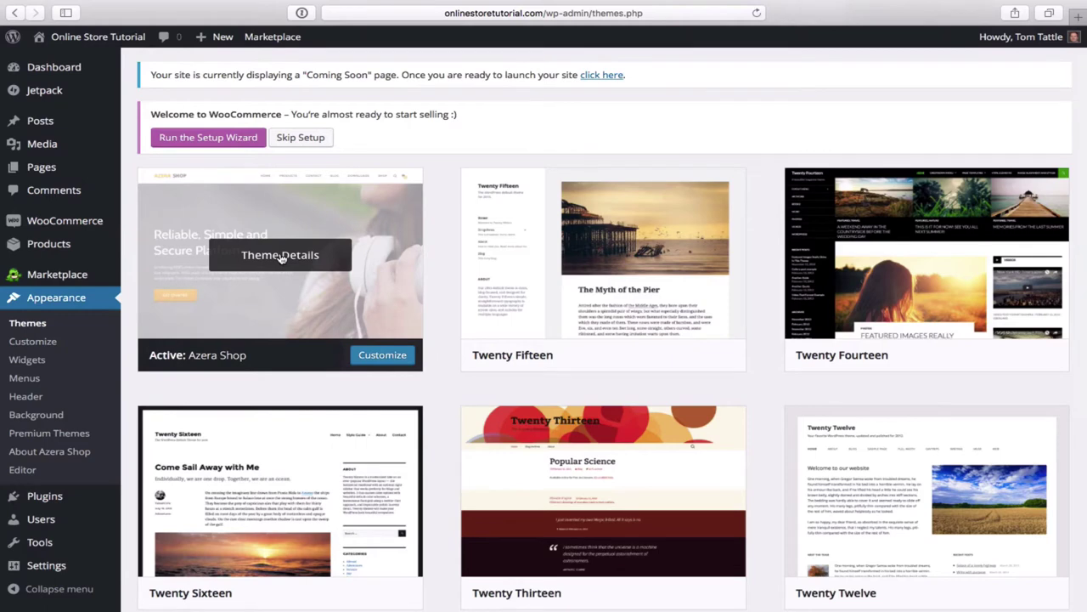
click(280, 257)
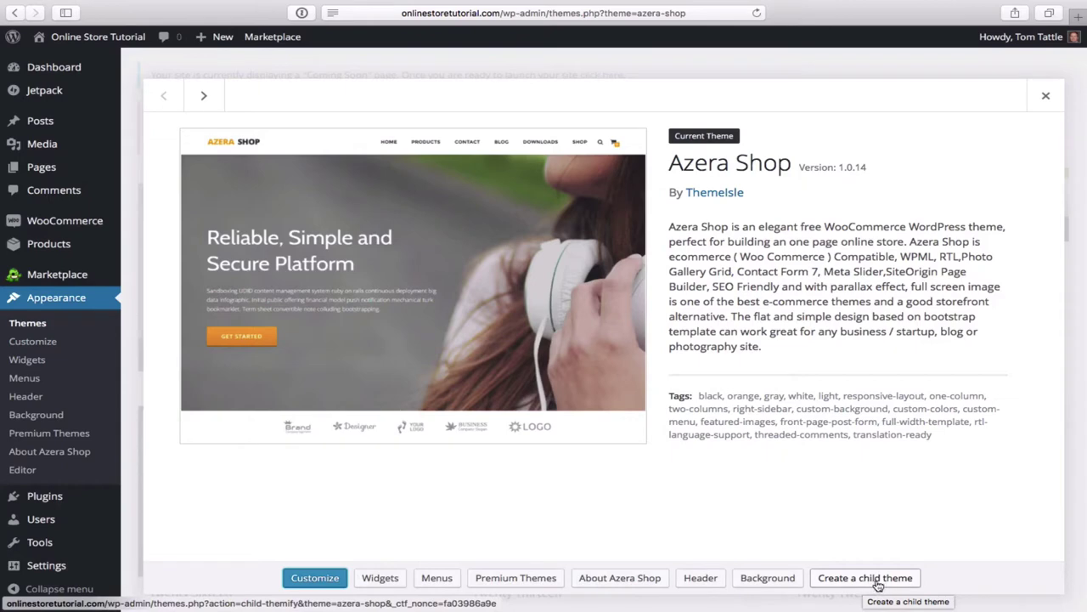
click(879, 585)
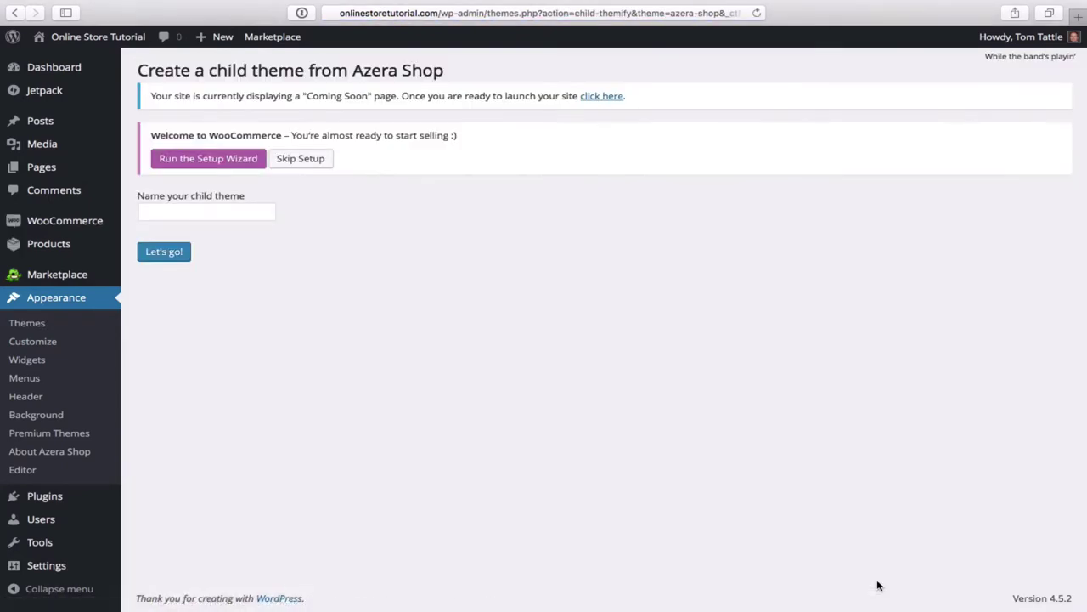
- Name the child theme 'Azera Child', create it, and view it on the Themes page
click(216, 216)
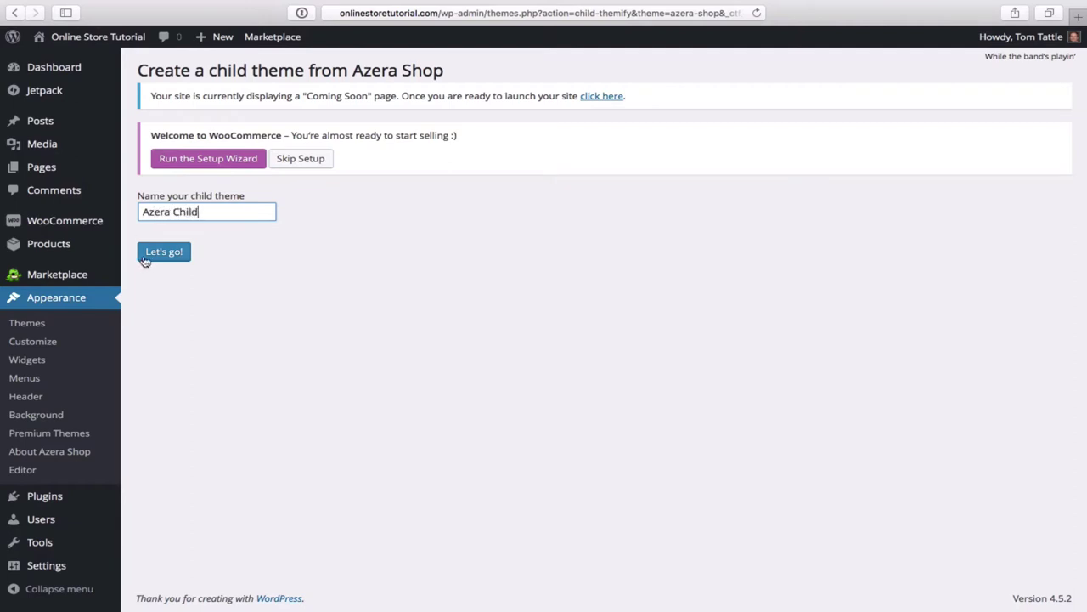
click(179, 257)
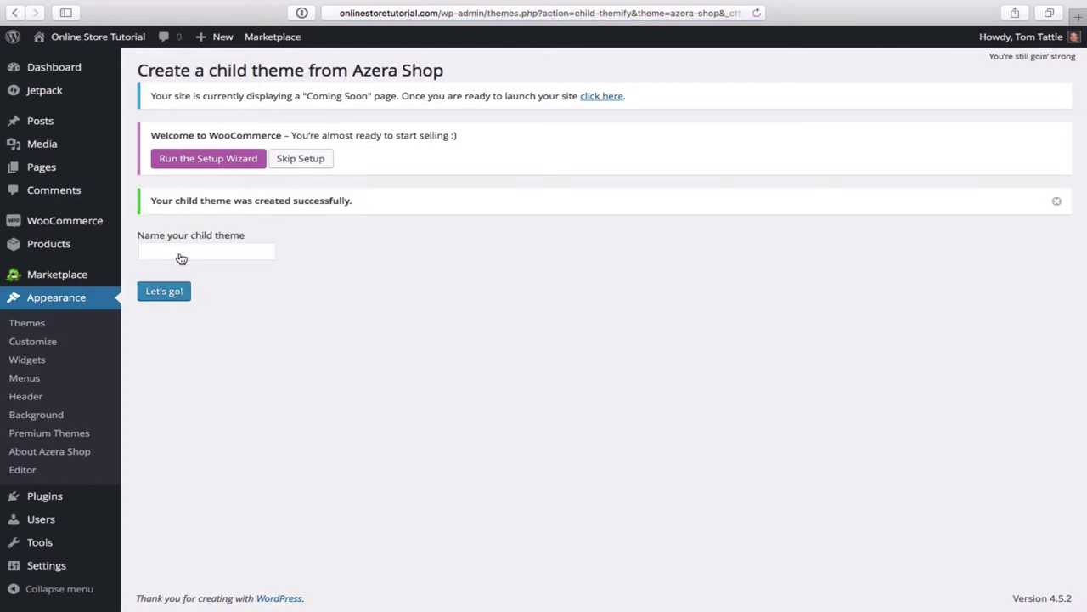
click(38, 325)
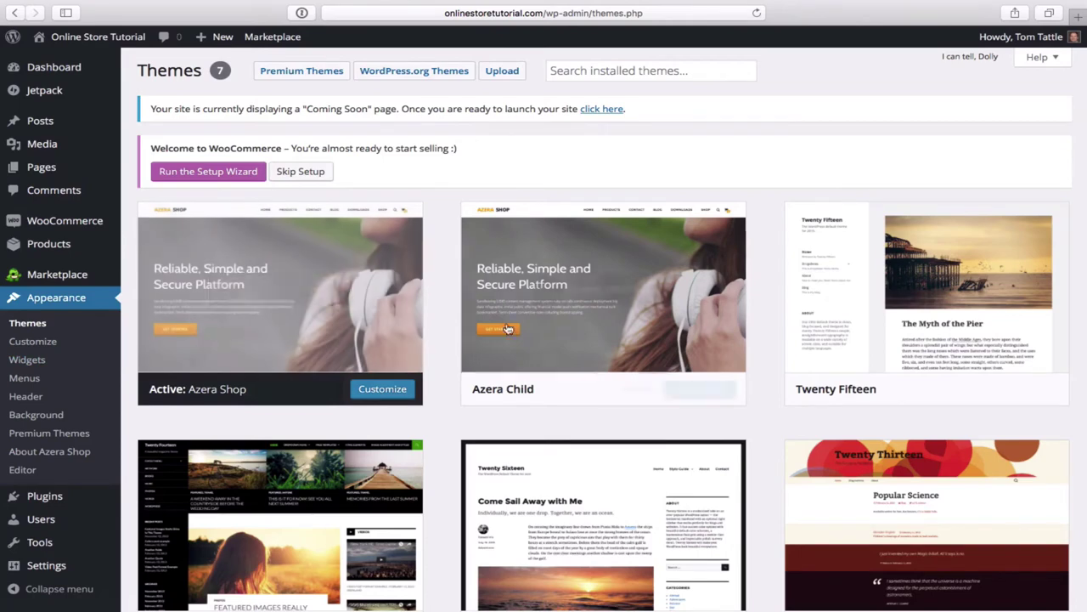
- Activate the Azera Child theme on the Themes page
mouse_move(578, 340)
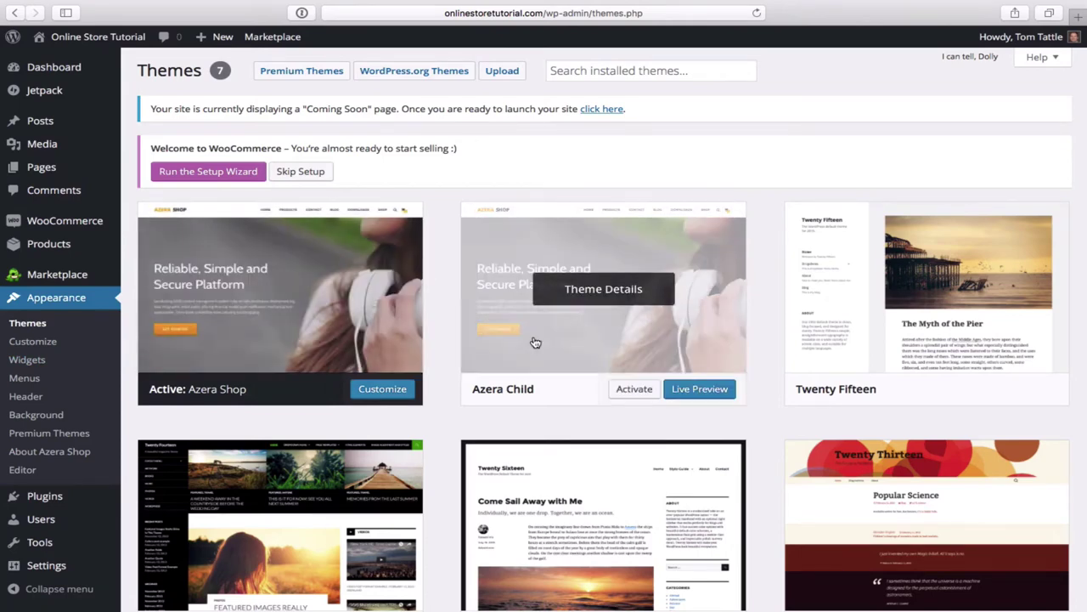
click(633, 396)
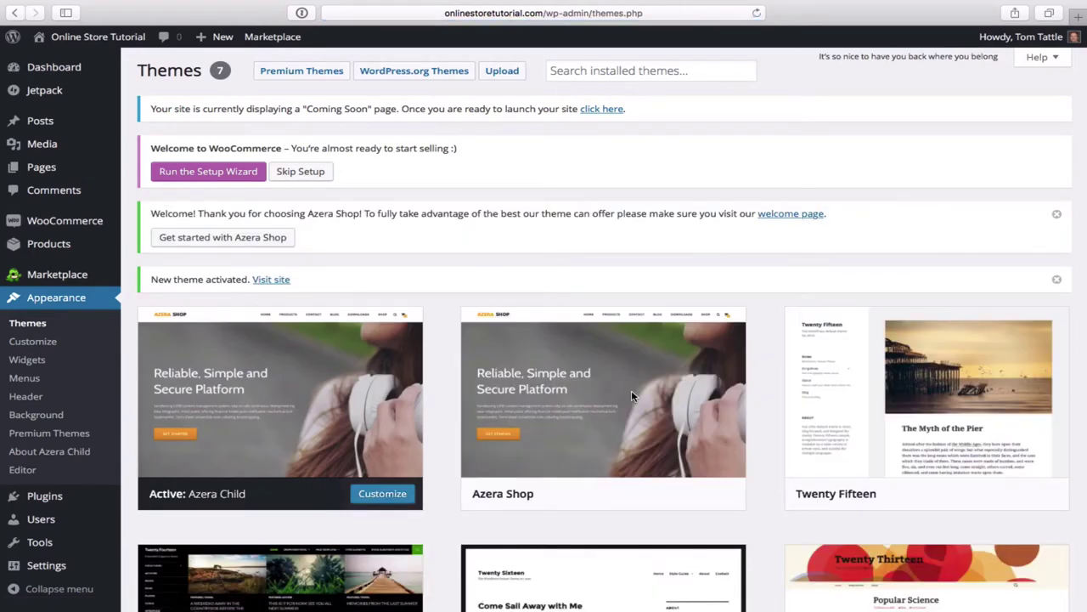
mouse_move(632, 395)
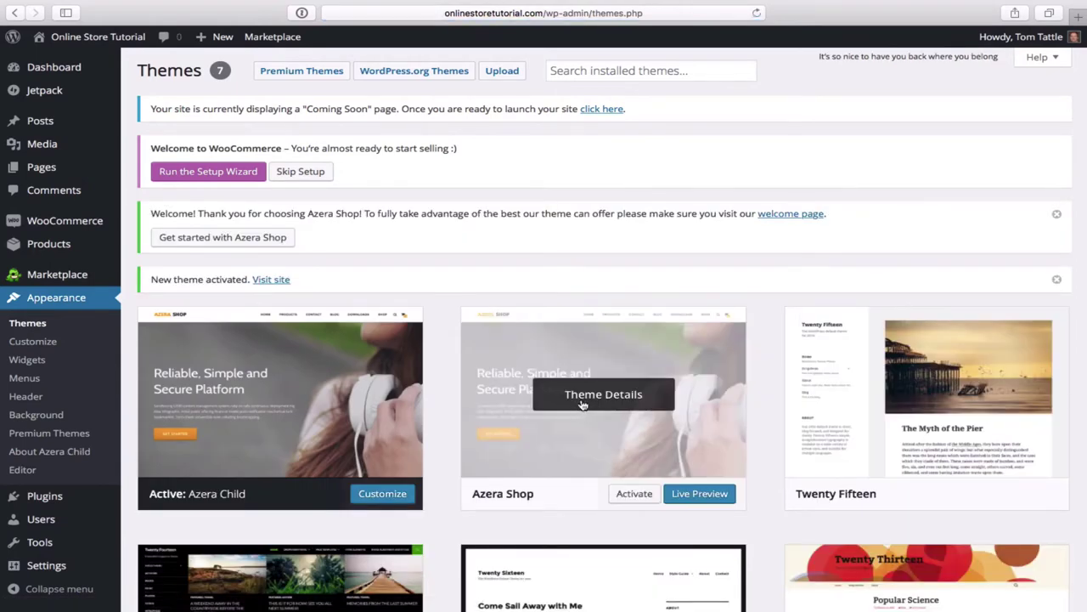
- Open the Azera Shop theme's details overlay showing its description and tags
scroll(563, 450, down, 1)
scroll(562, 451, down, 3)
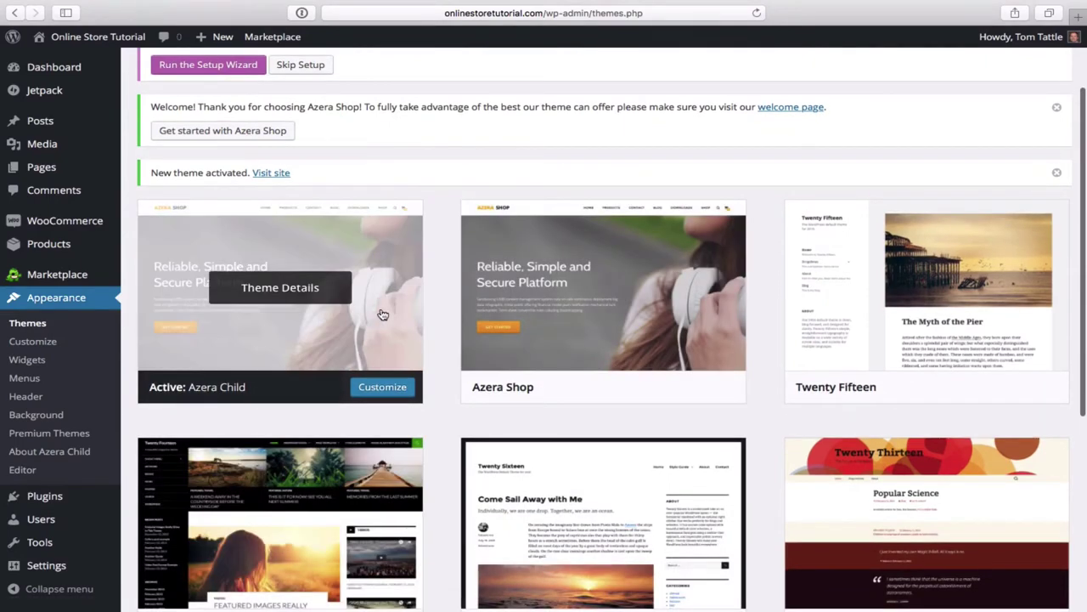
scroll(455, 198, down, 3)
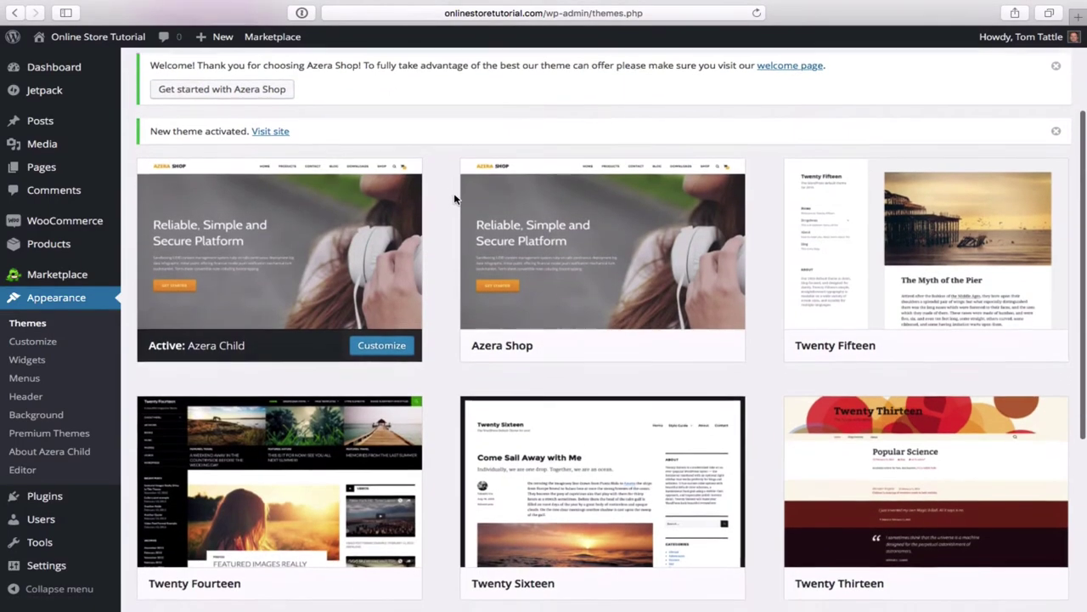
mouse_move(360, 219)
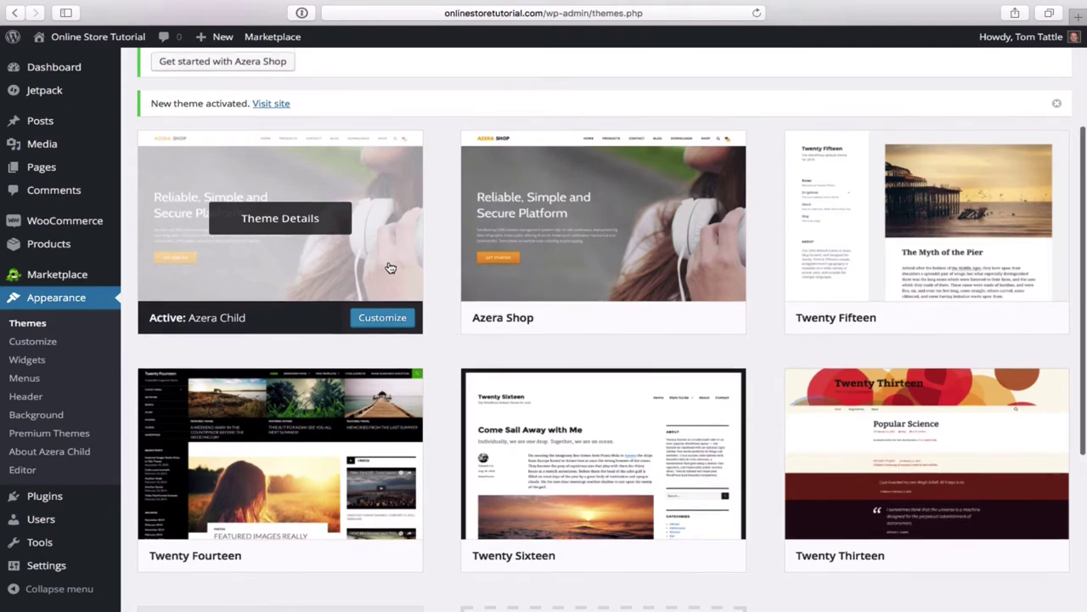
scroll(390, 268, down, 1)
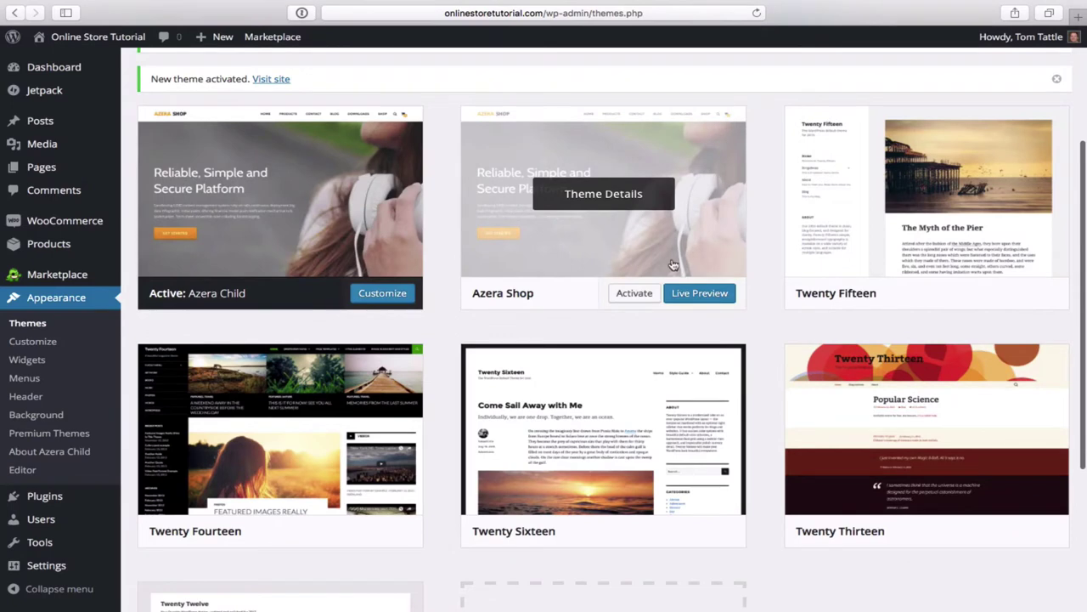
scroll(643, 272, down, 1)
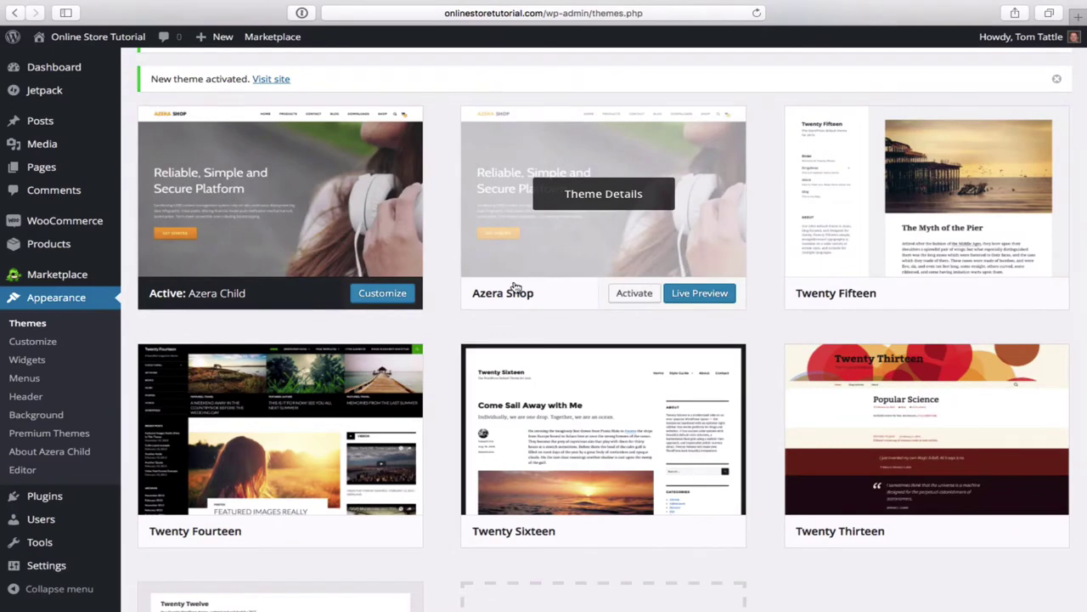
click(501, 256)
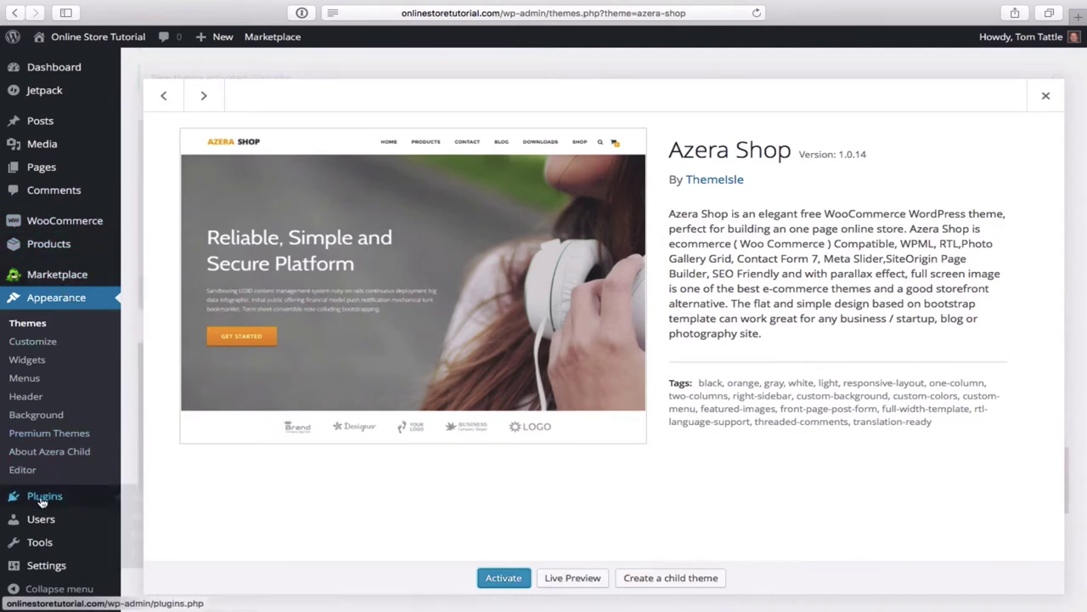
- Bulk-deactivate Akismet, Hello Dolly, Jetpack by WordPress.com and MOJO Marketplace on the Plugins page
mouse_move(17, 505)
click(51, 500)
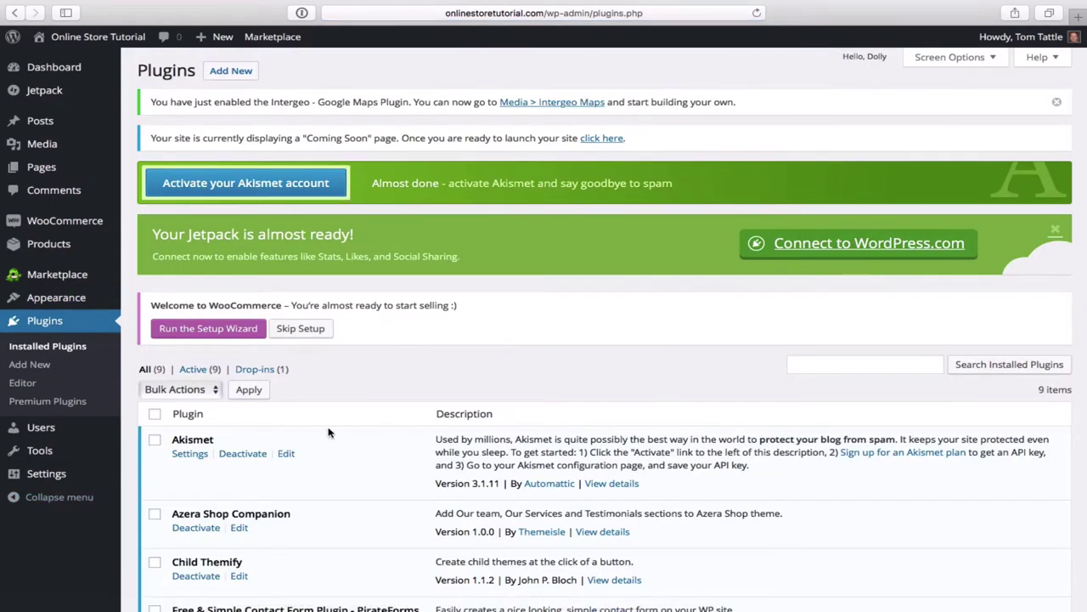
scroll(446, 389, down, 5)
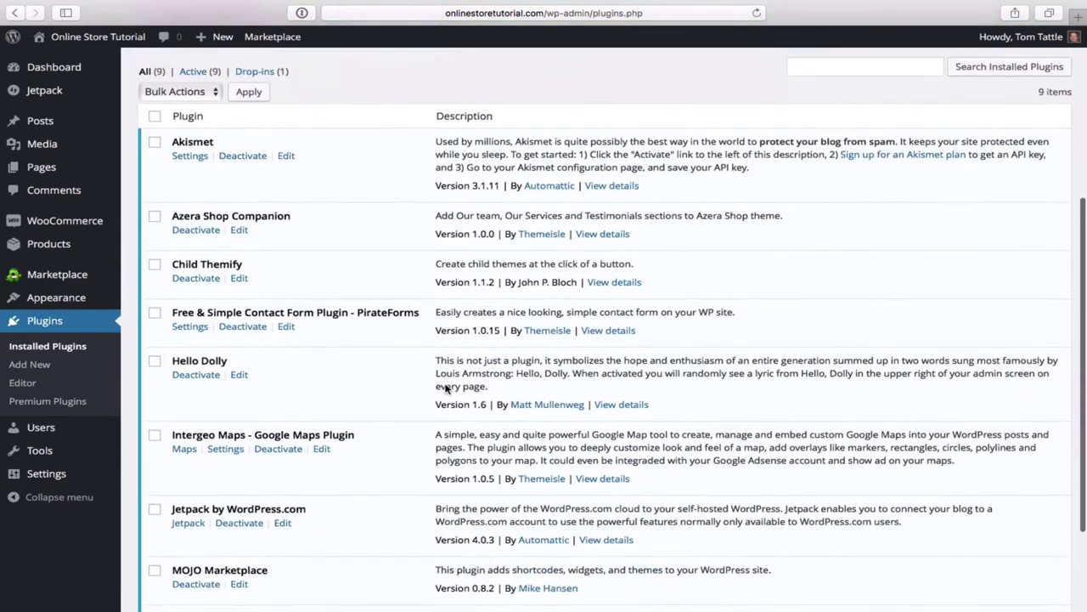
scroll(445, 389, down, 3)
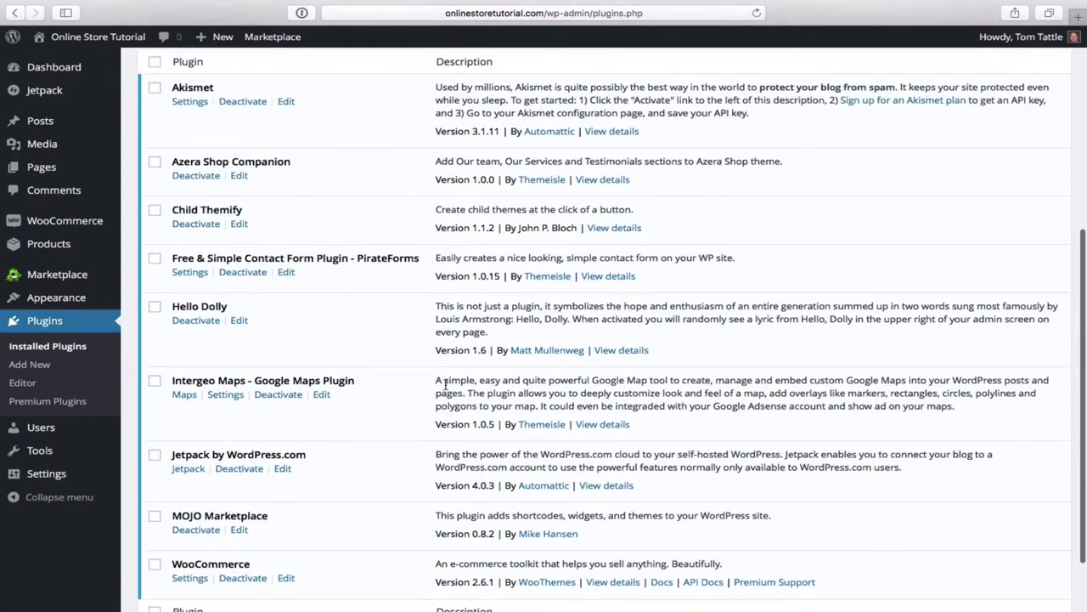
scroll(445, 383, up, 2)
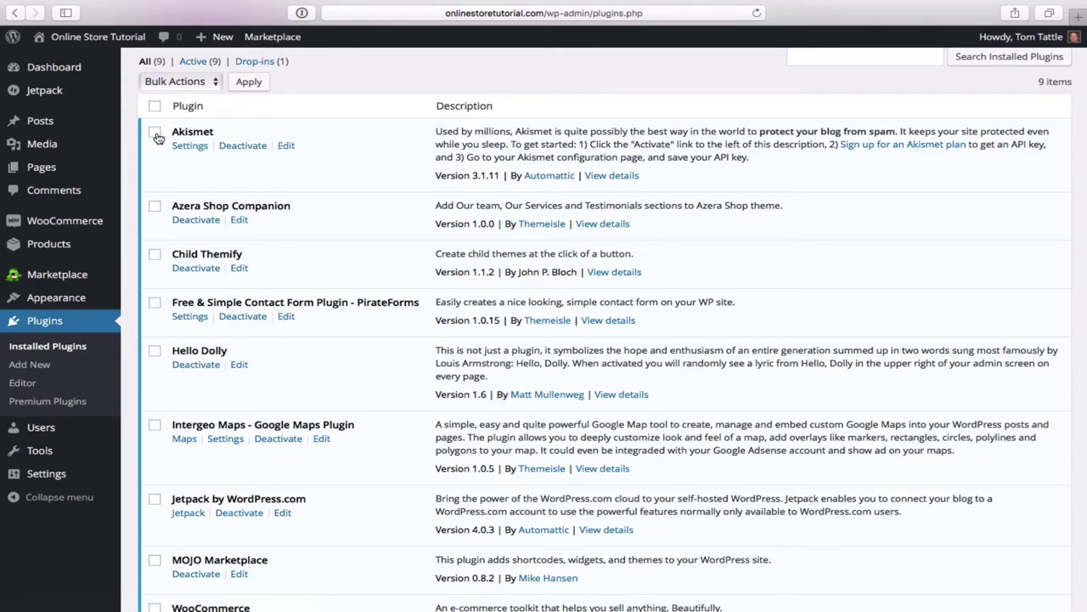
click(156, 134)
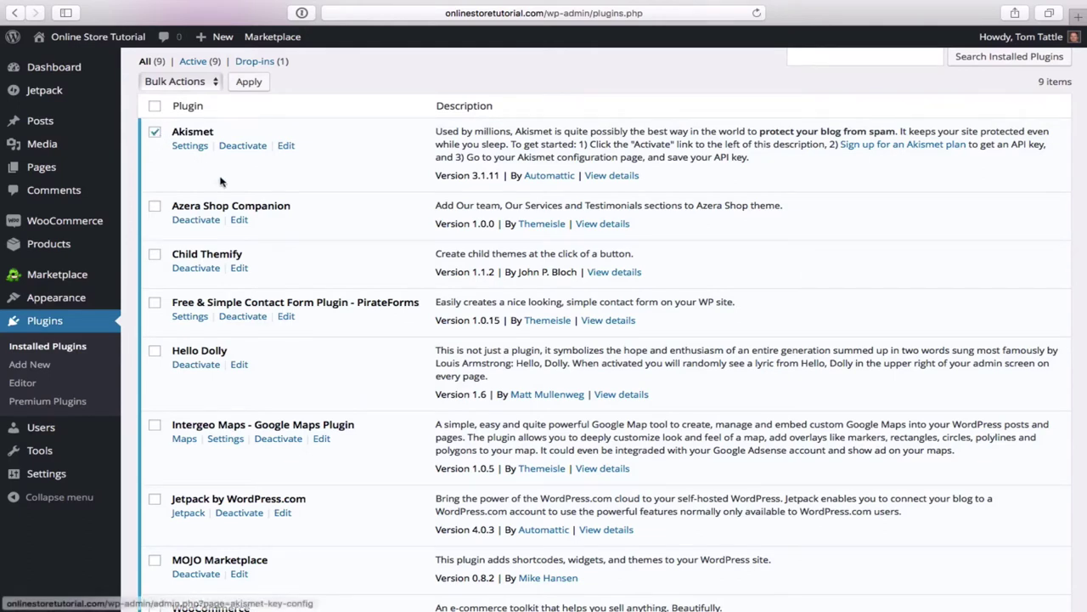
click(156, 354)
scroll(300, 379, down, 5)
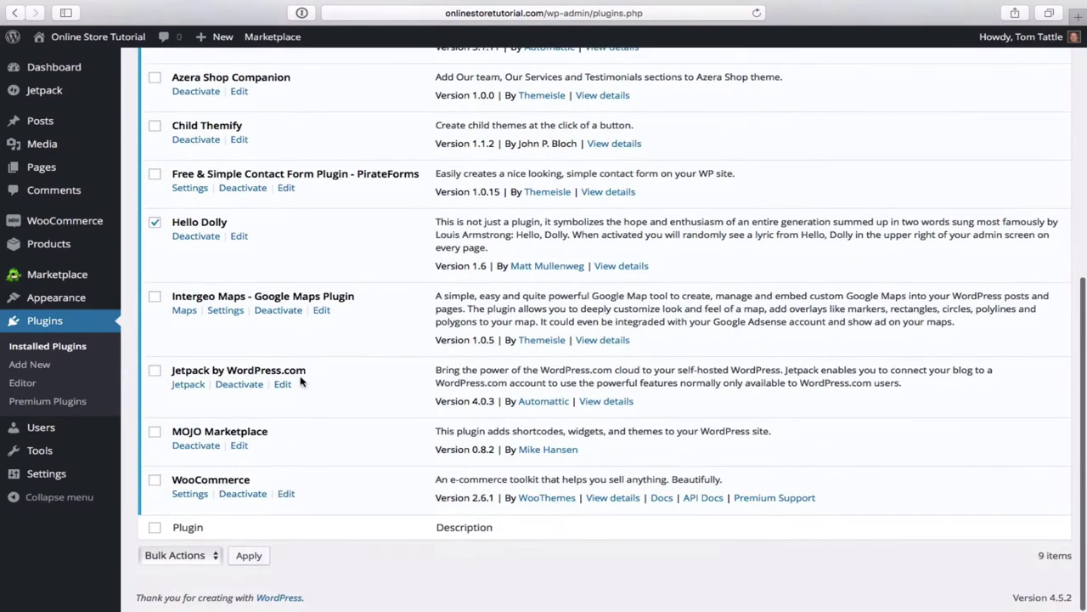
click(155, 371)
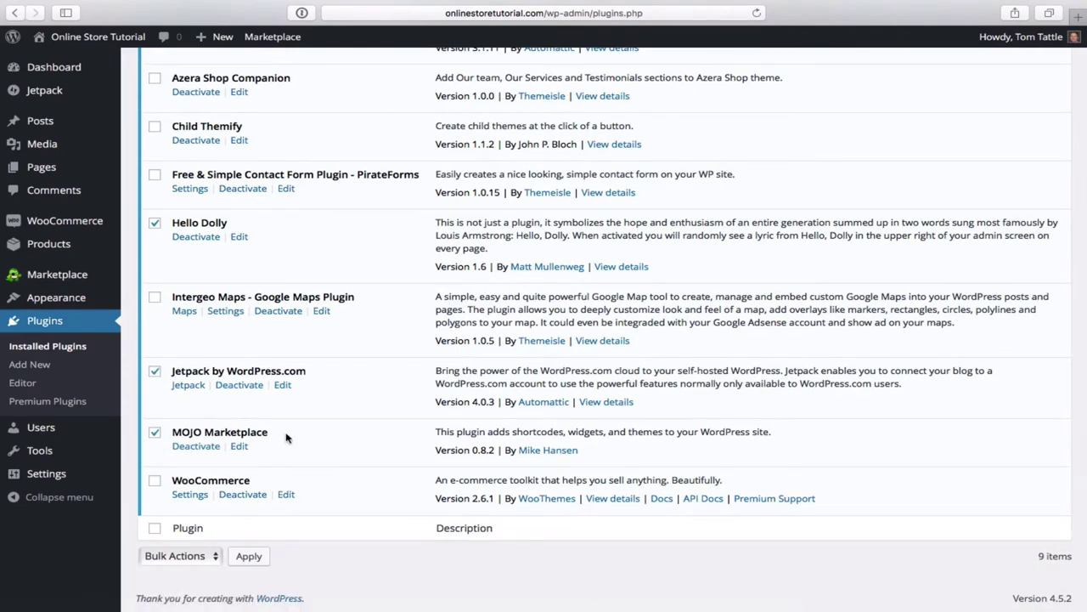
scroll(285, 438, up, 4)
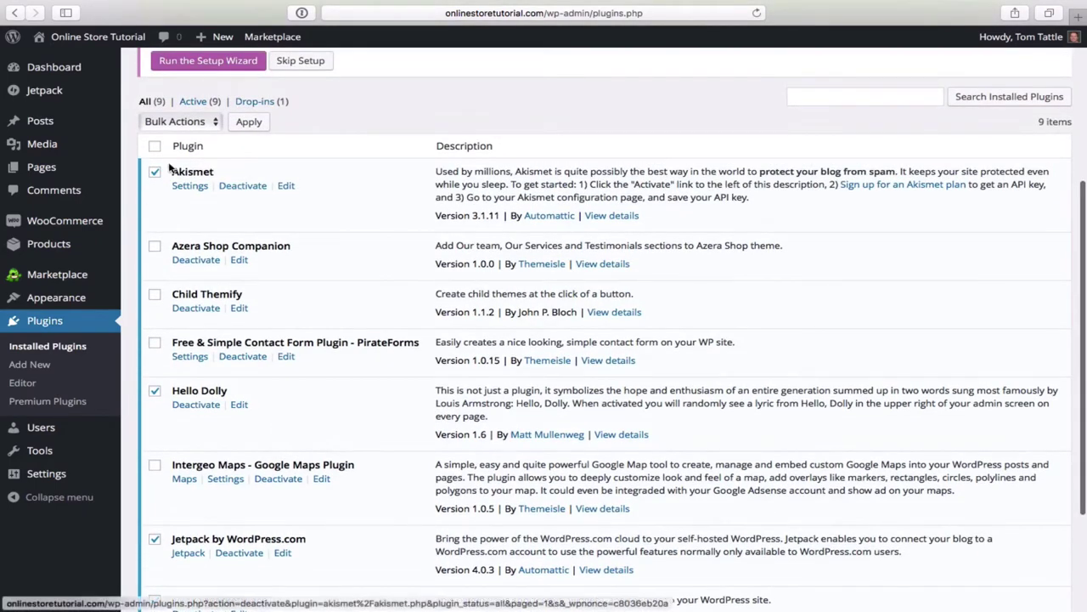
click(215, 123)
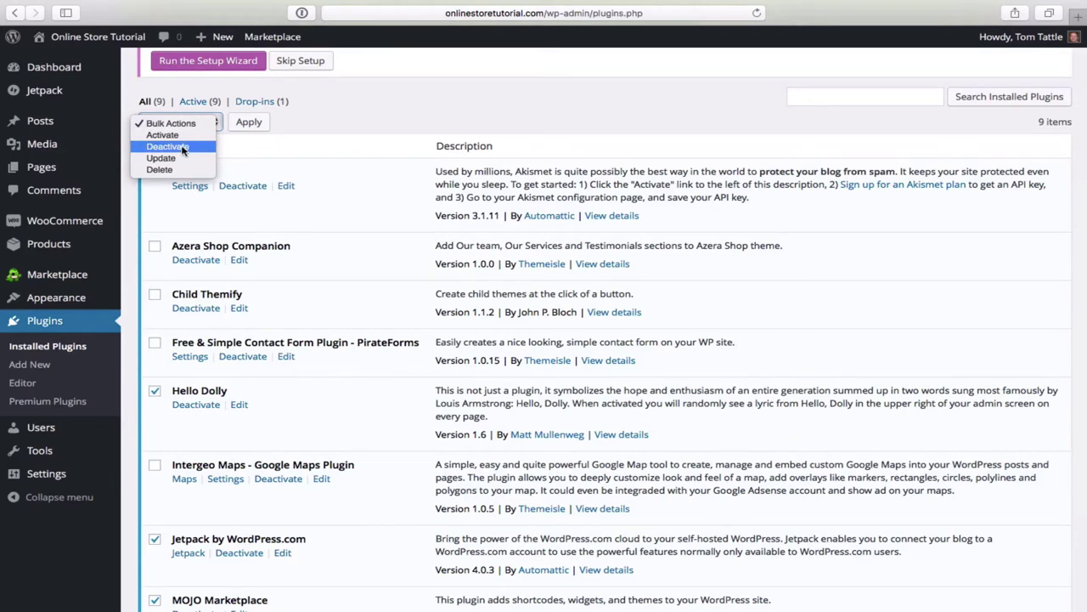
click(181, 148)
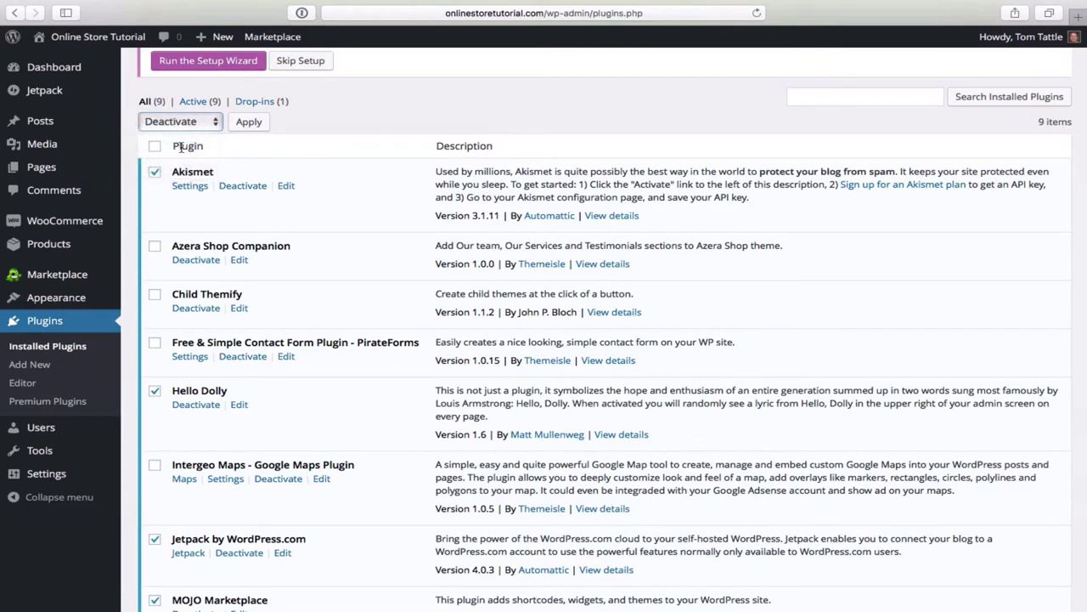
click(250, 127)
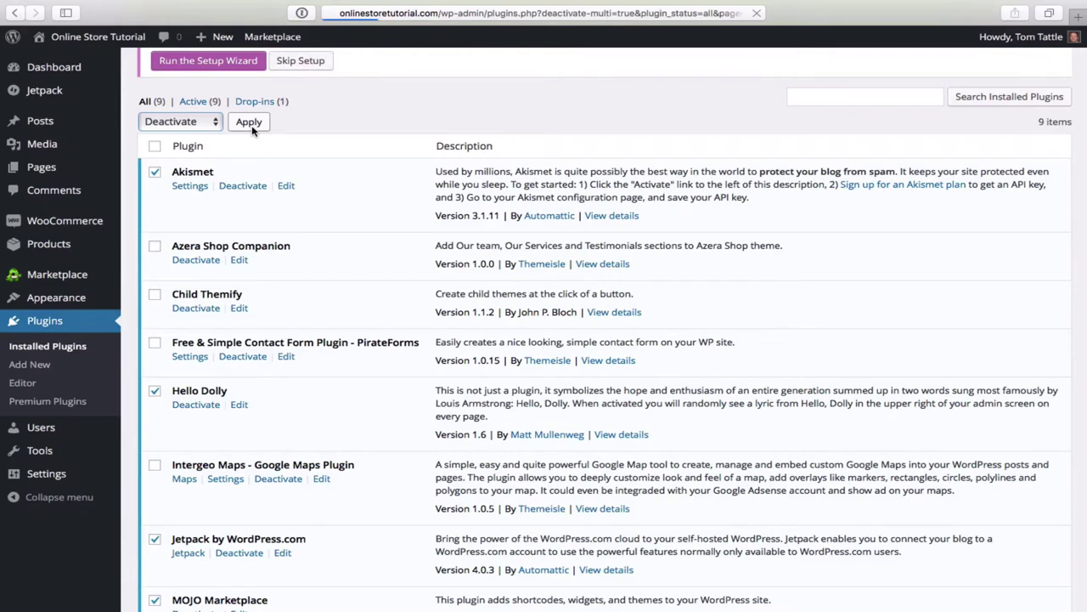
- Select Akismet and Hello Dolly again in preparation for bulk deletion
scroll(334, 285, down, 3)
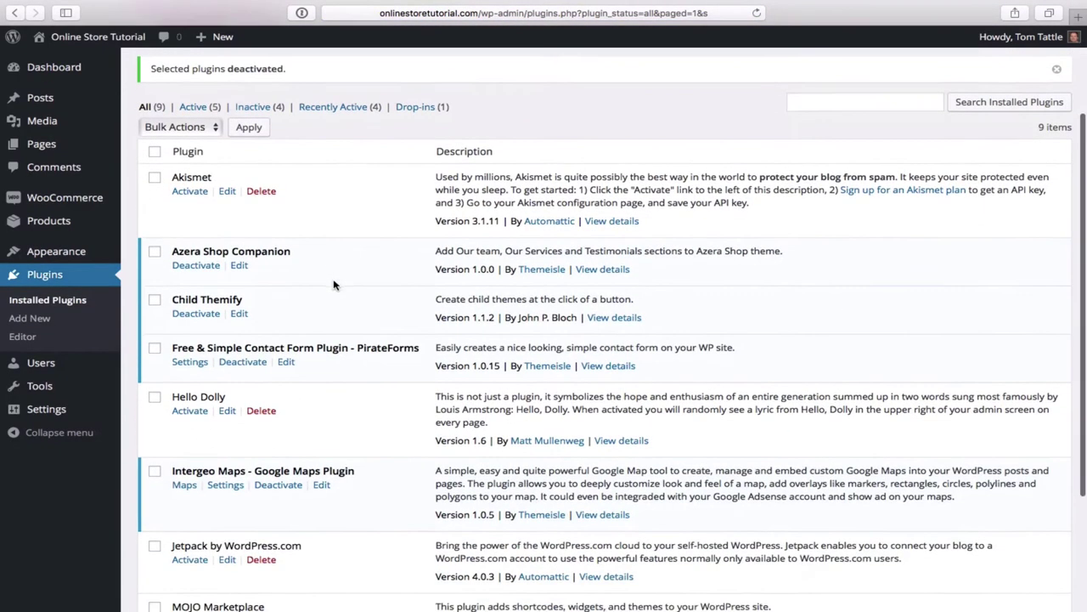
scroll(334, 285, down, 1)
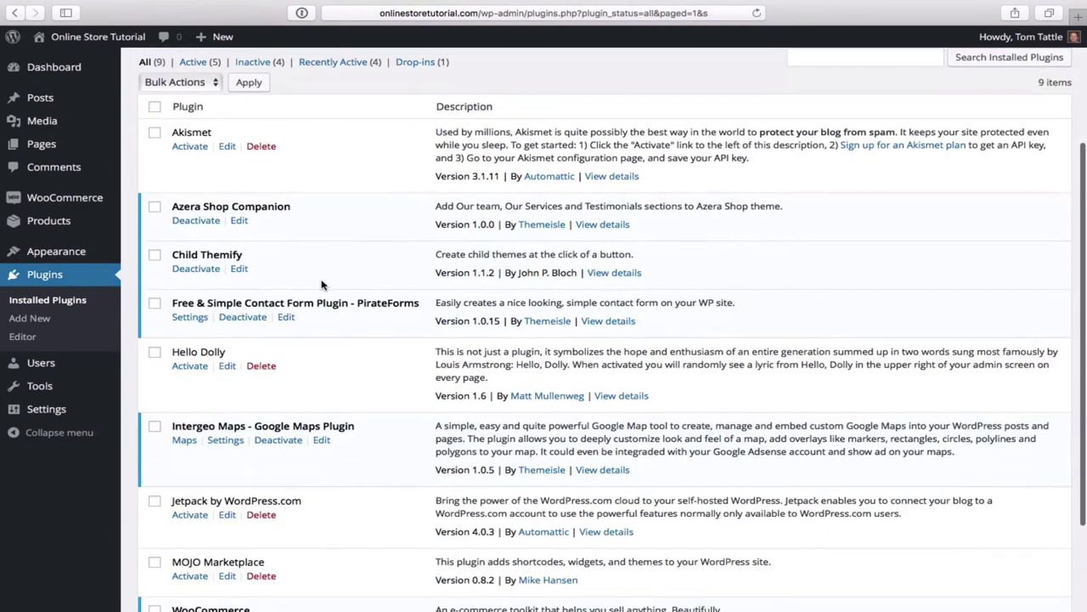
click(156, 133)
scroll(308, 337, down, 2)
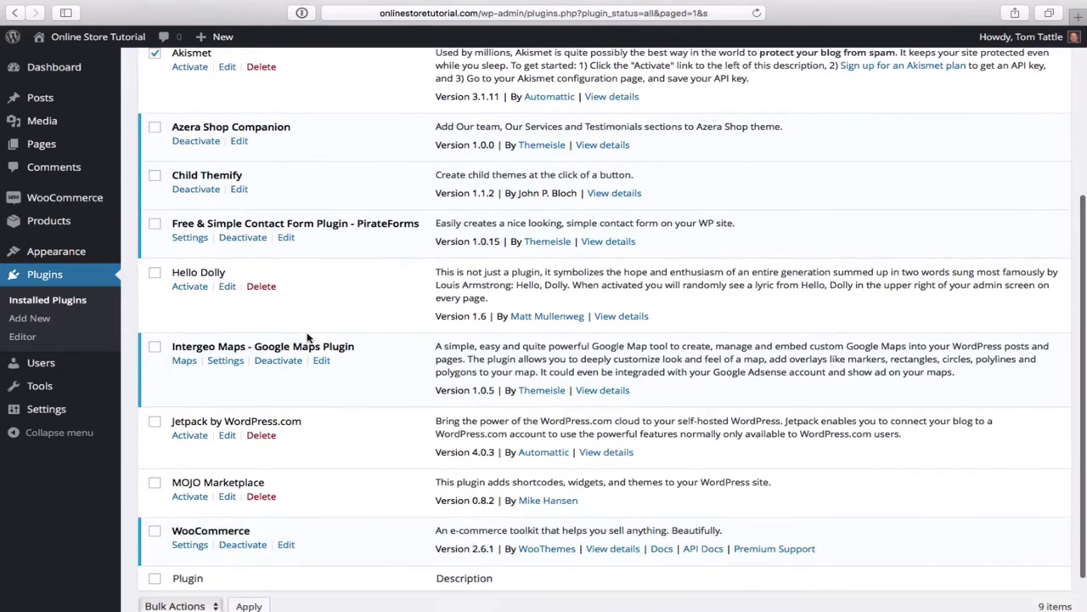
click(155, 273)
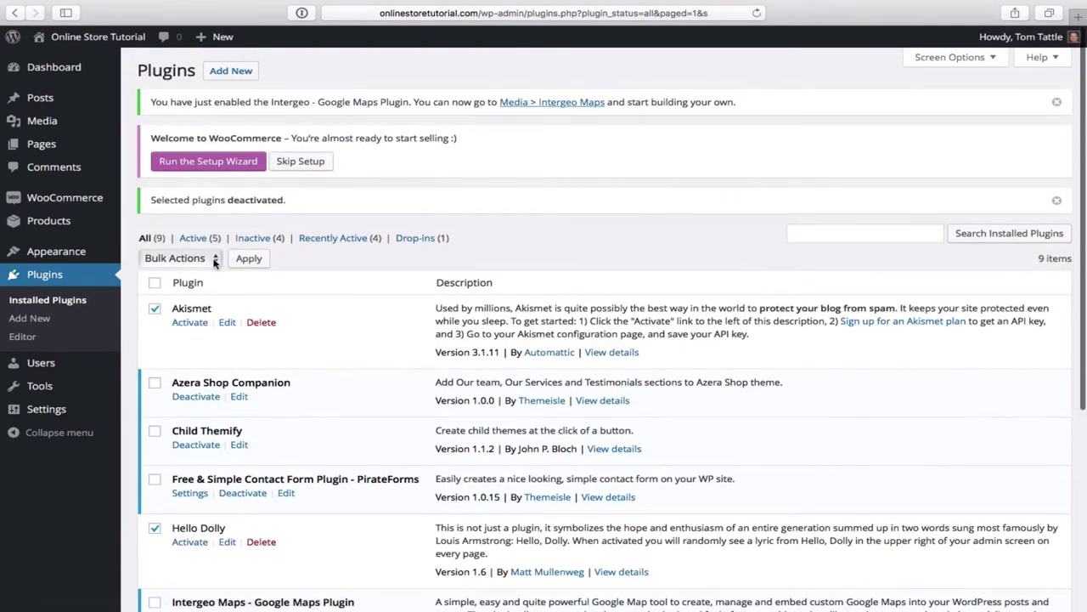
click(214, 259)
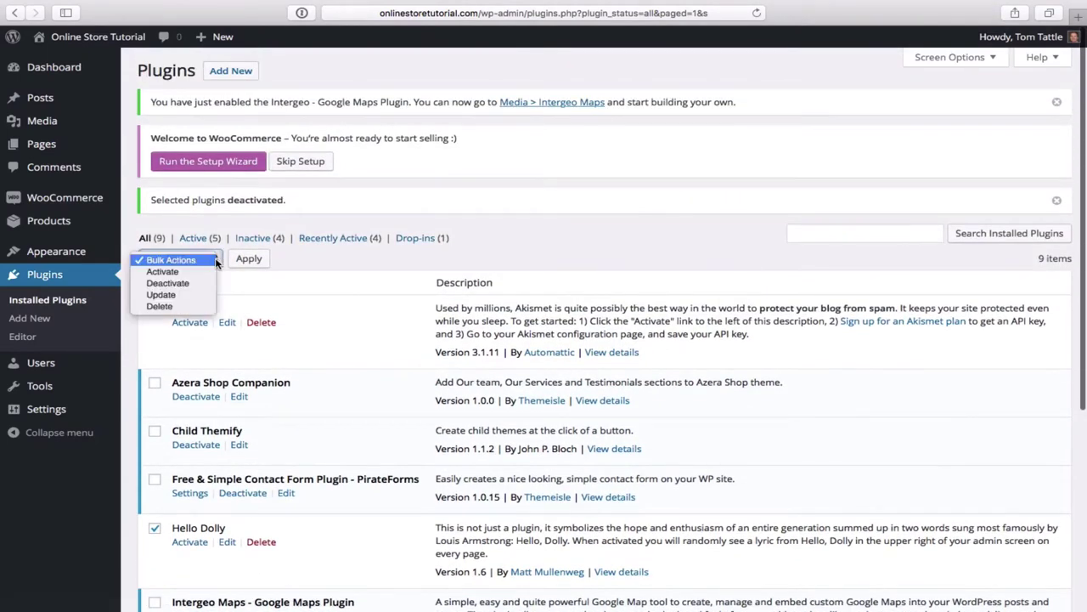
- Bulk-delete Akismet, Hello Dolly, Jetpack and MOJO Marketplace, confirming removal of their files and data
click(169, 307)
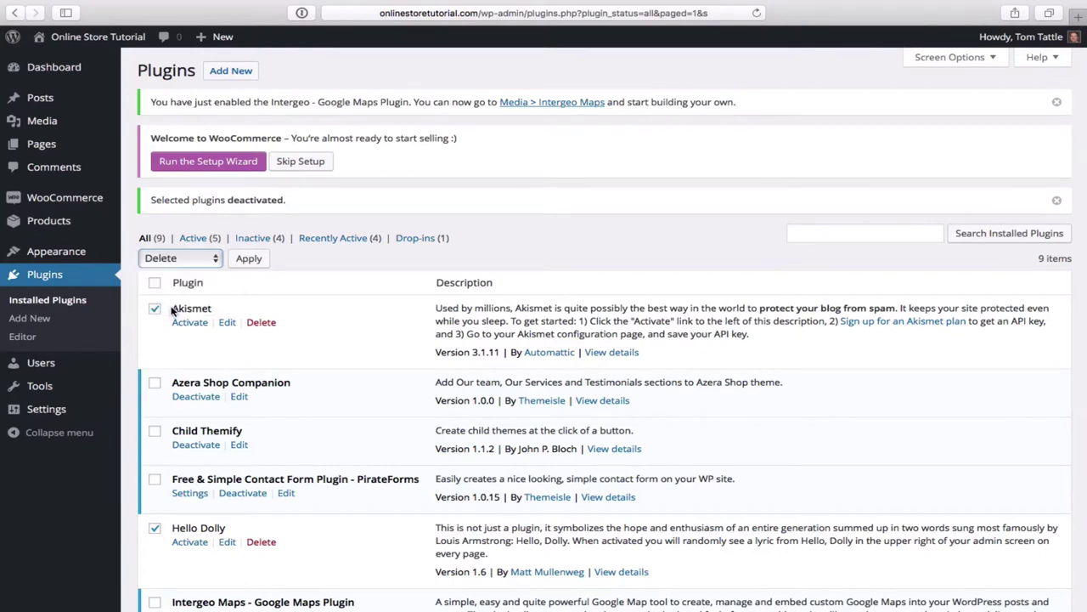
click(250, 262)
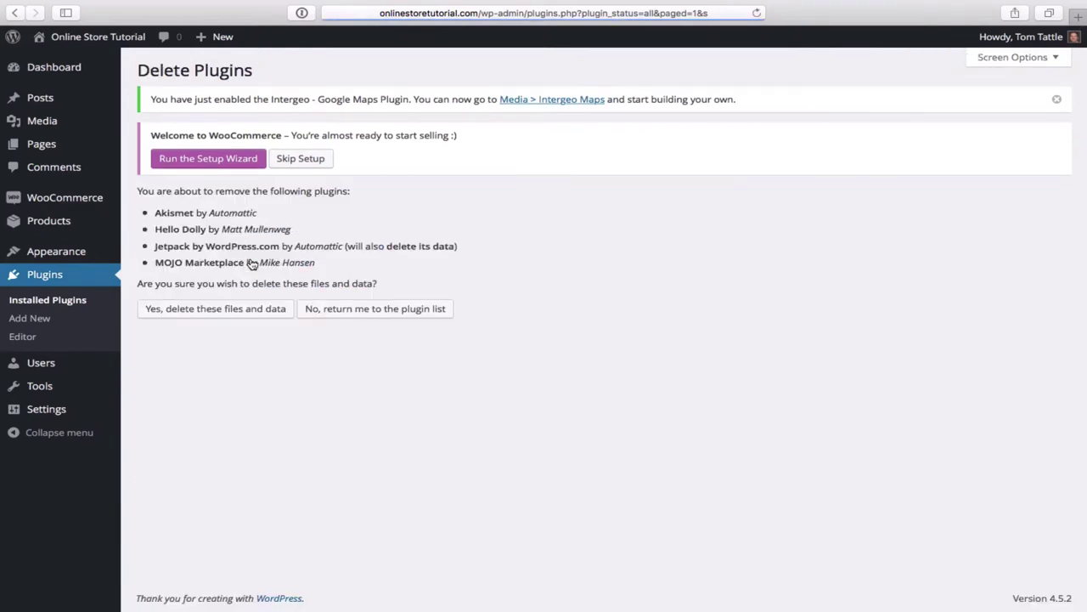
click(220, 311)
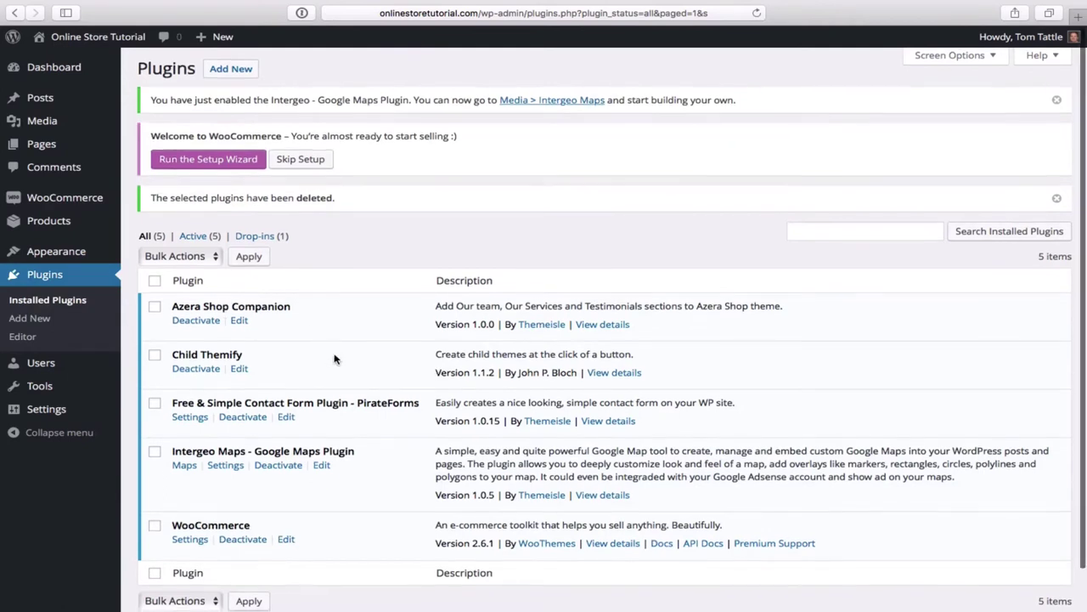
scroll(334, 356, down, 2)
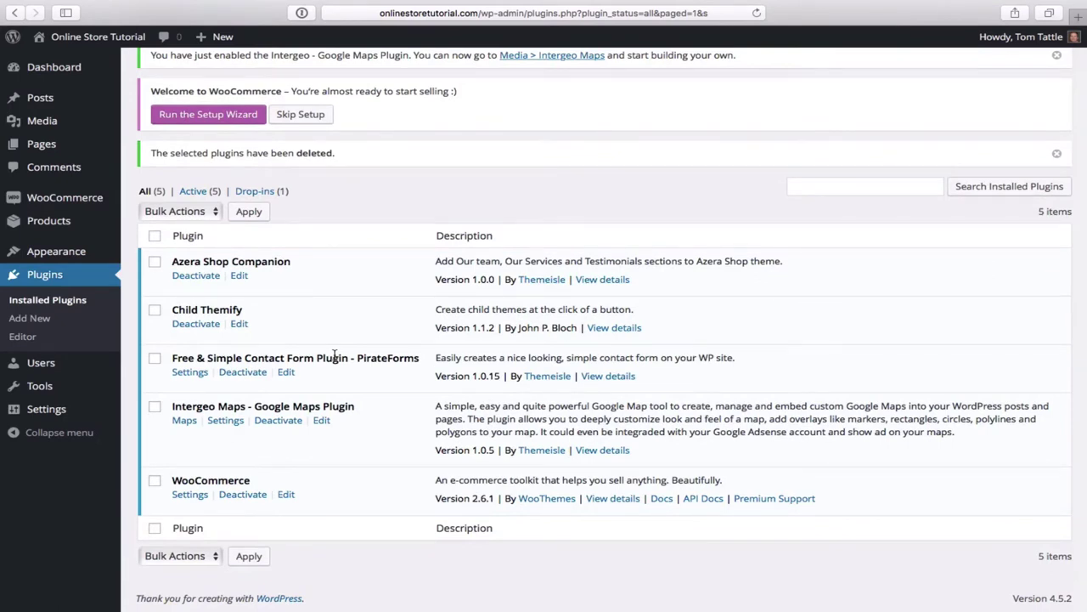
scroll(334, 357, up, 2)
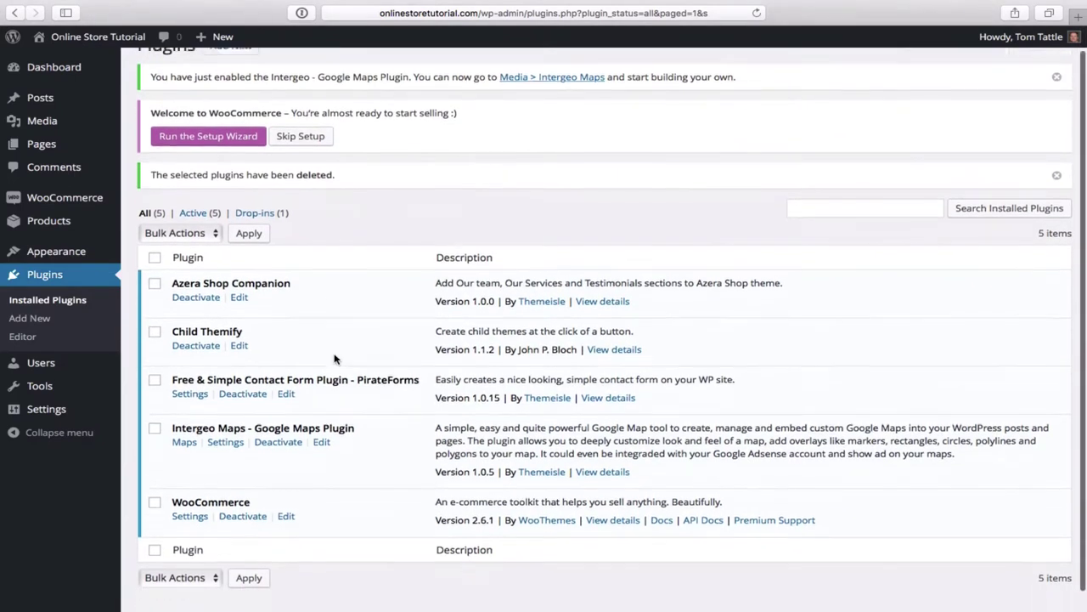
scroll(333, 359, down, 1)
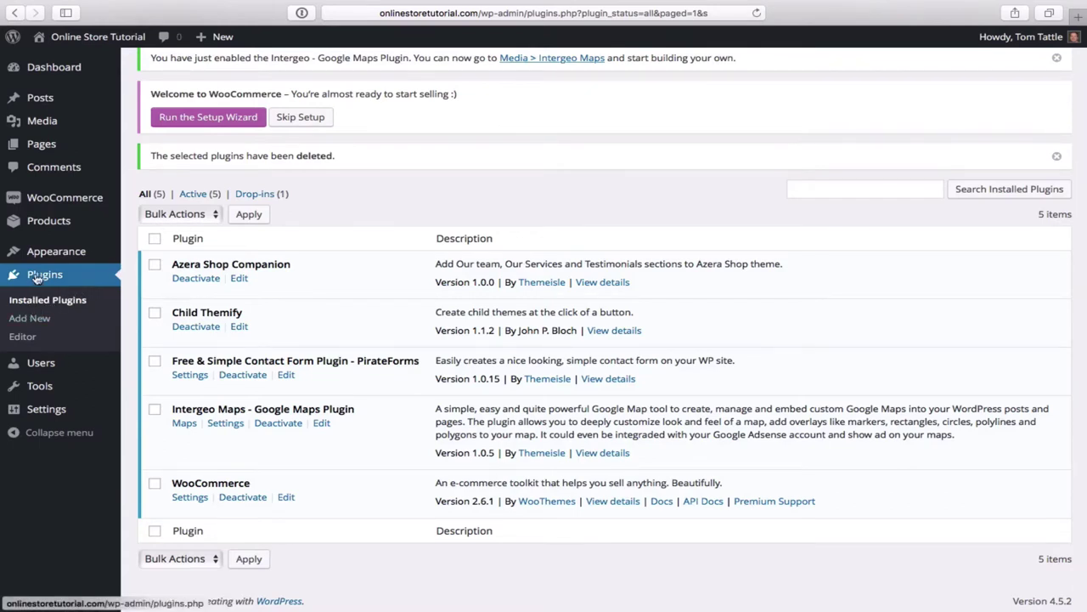
- Search Add Plugins for 'contact form 7', then install and activate Contact Form 7 4.4.2
click(28, 320)
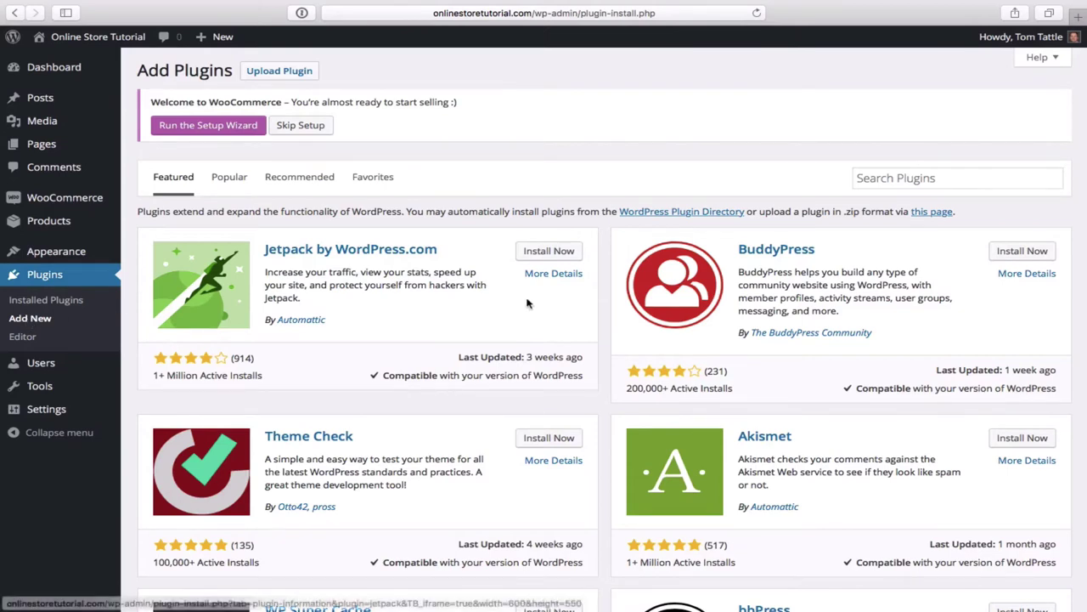
click(890, 179)
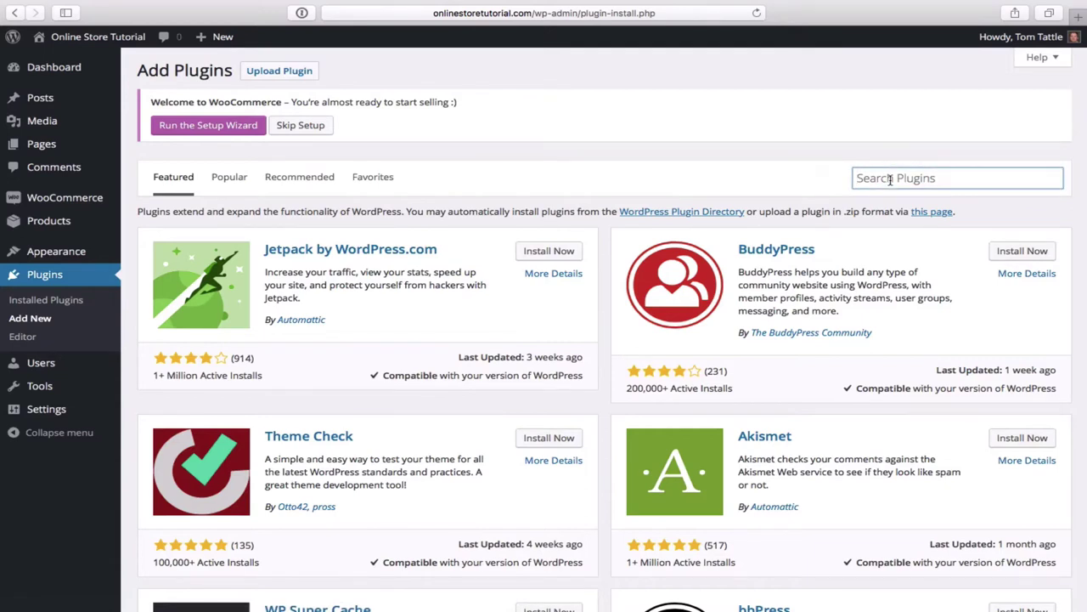
text(contact )
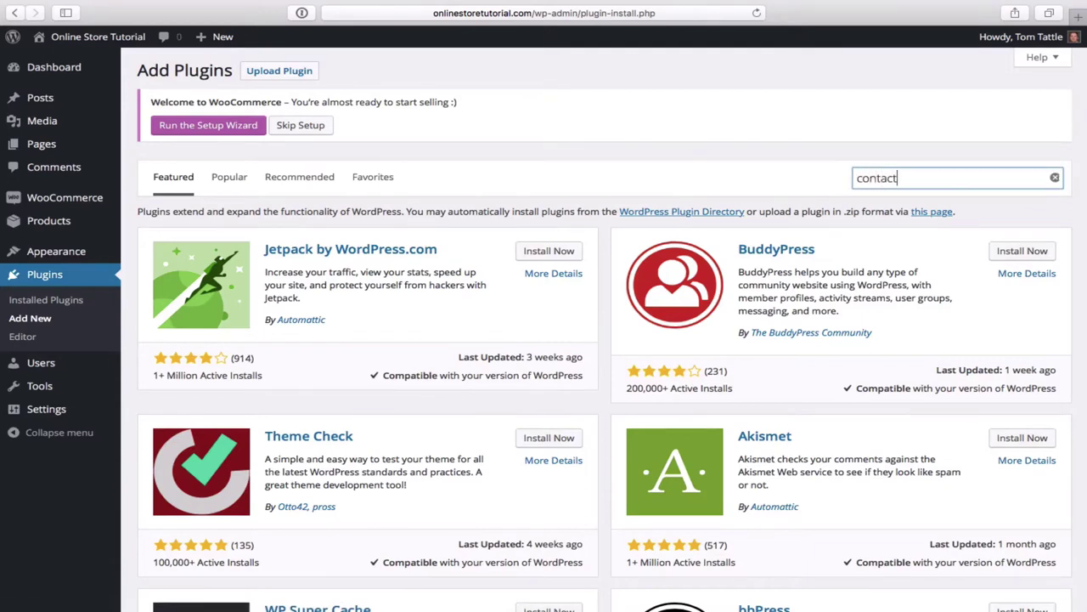
text(form 7)
key(Return)
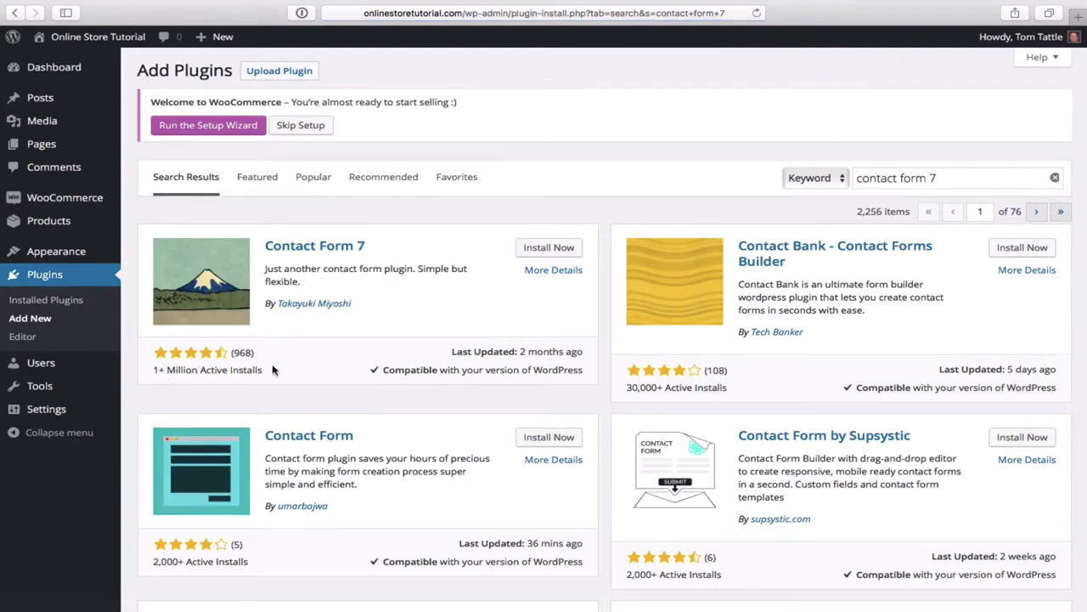
click(549, 248)
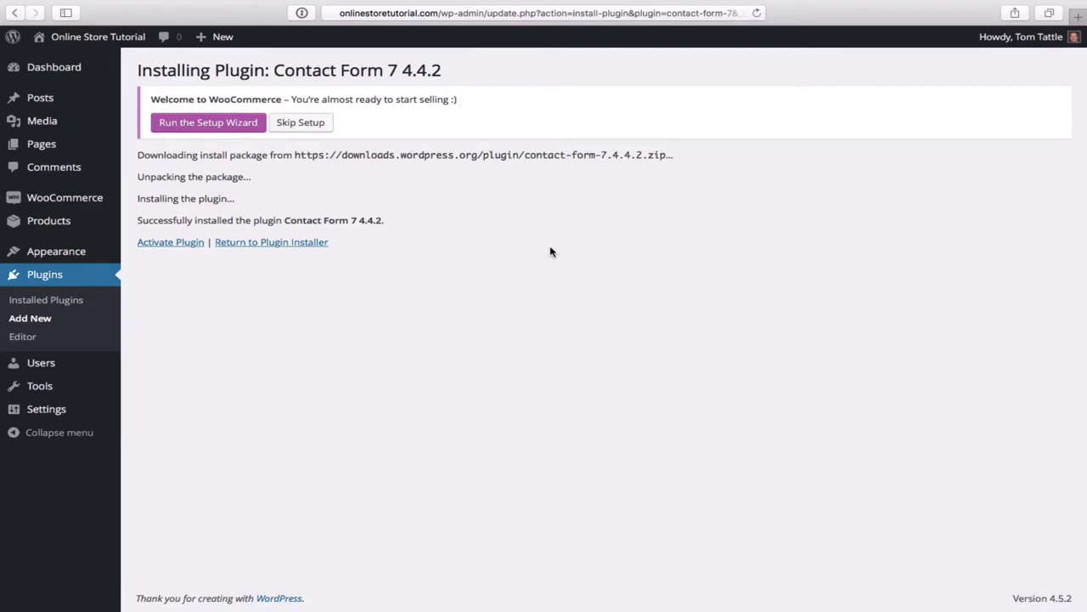
click(174, 244)
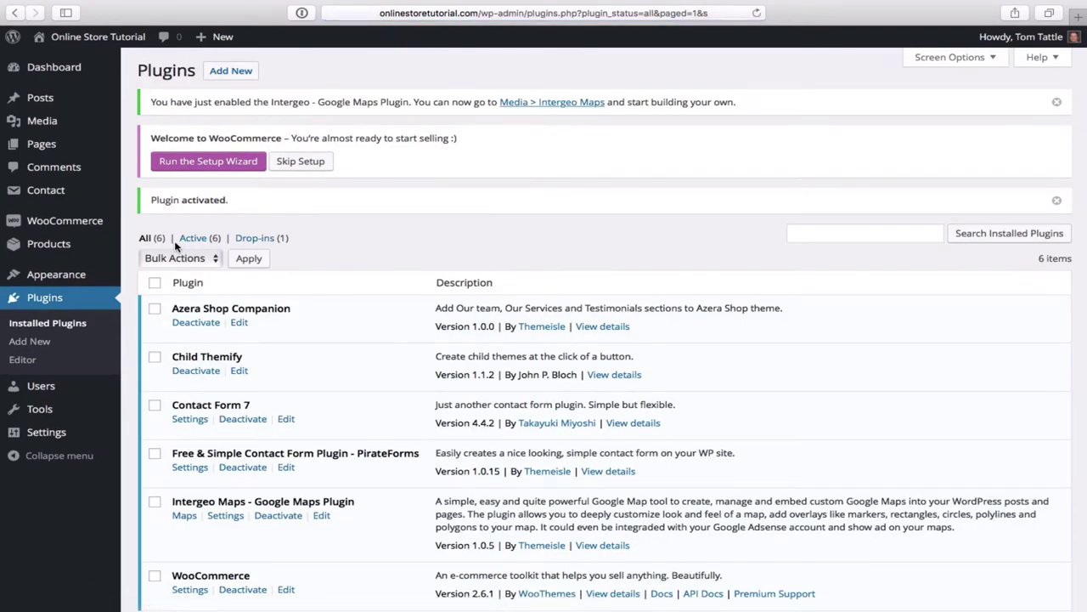
scroll(238, 327, down, 3)
scroll(235, 332, up, 2)
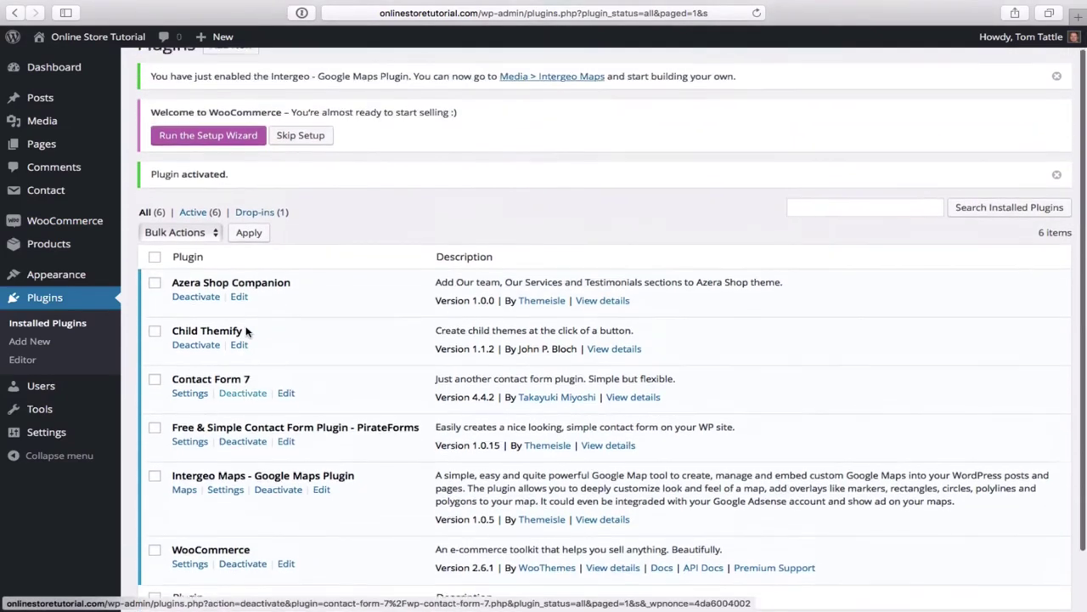
scroll(739, 255, up, 1)
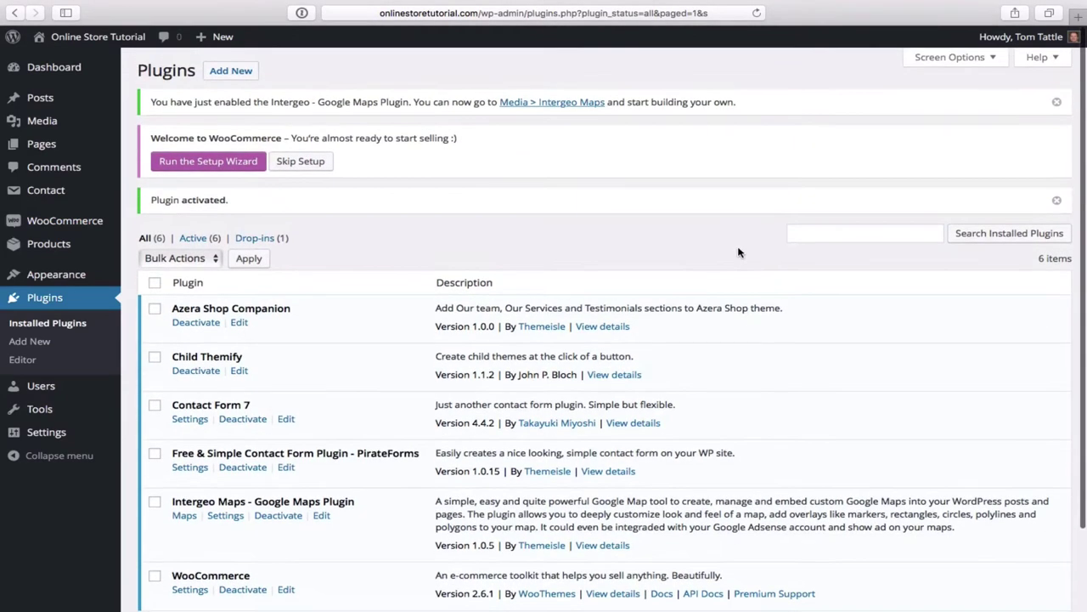
- Search the plugin directory for 'Page Builder'
click(237, 73)
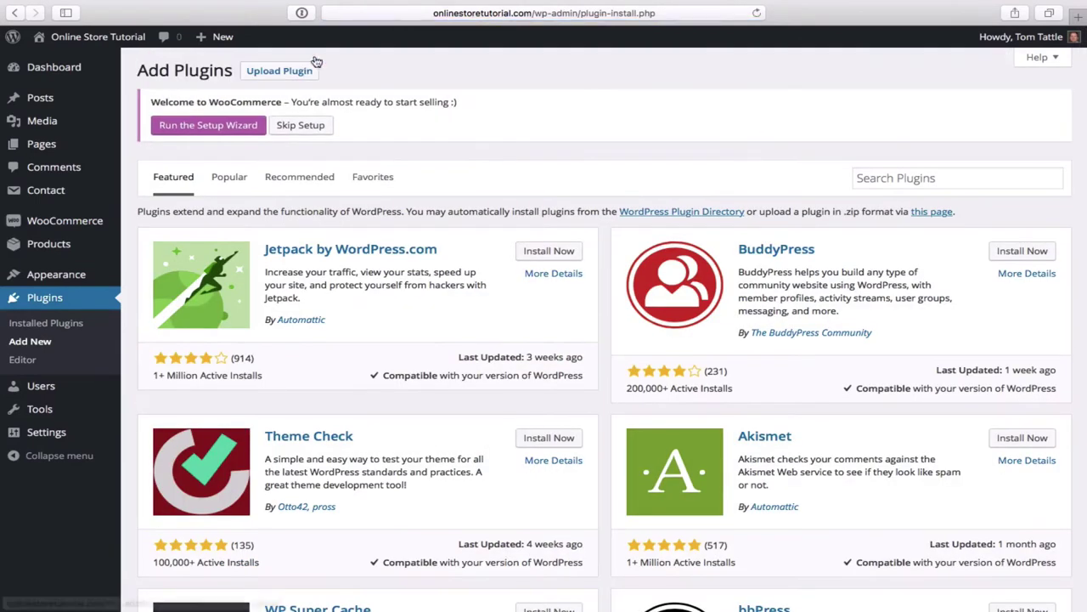
click(883, 181)
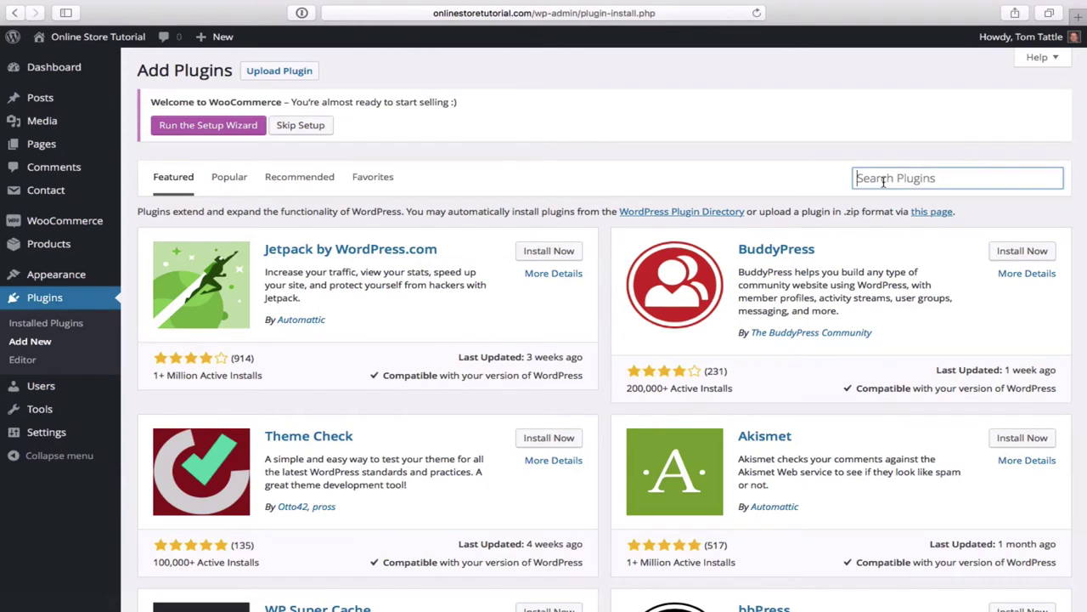
text(Pag)
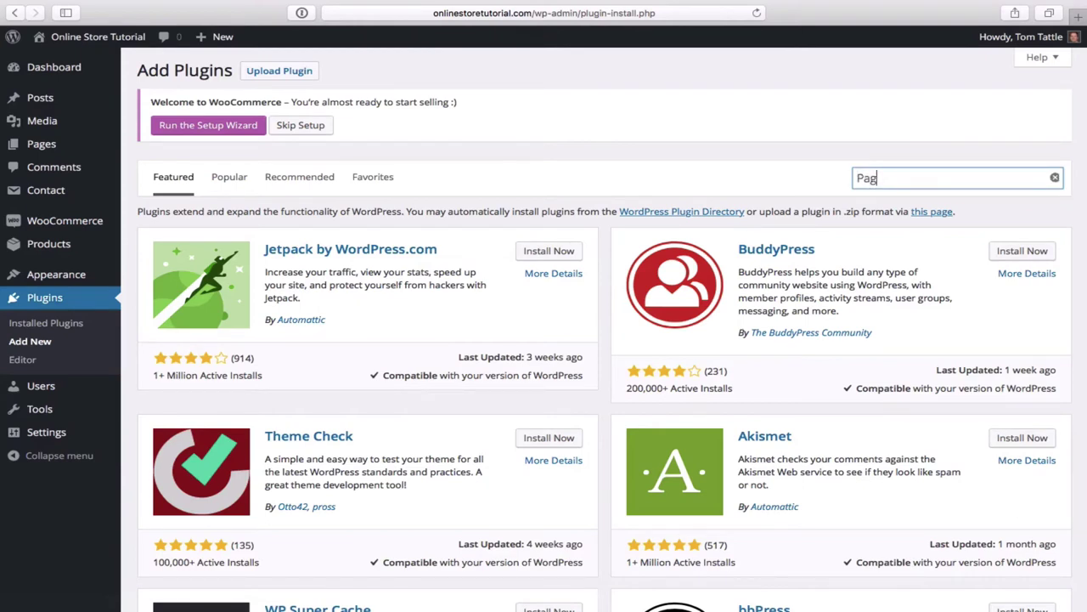
text(e Builder)
key(Return)
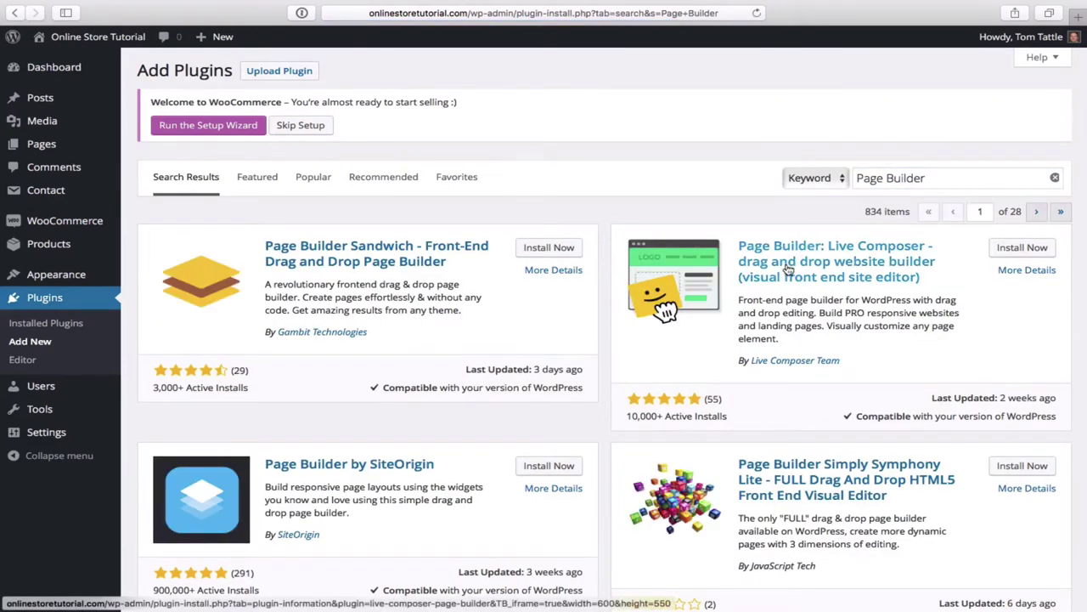
- Install and activate Page Builder by SiteOrigin 2.4.9 from the search results
scroll(784, 357, down, 3)
scroll(765, 361, down, 2)
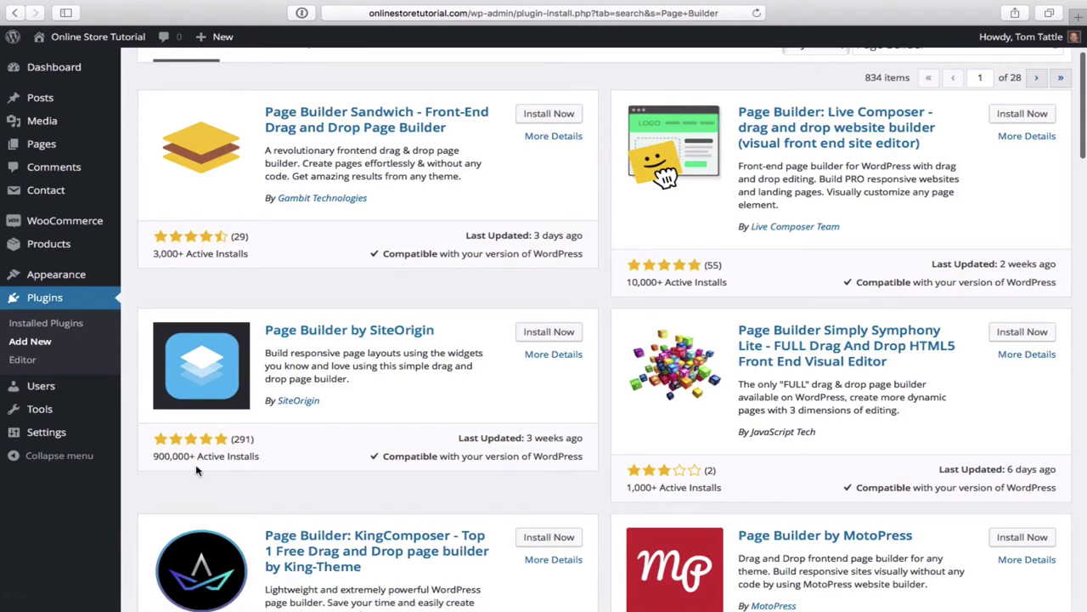
click(552, 335)
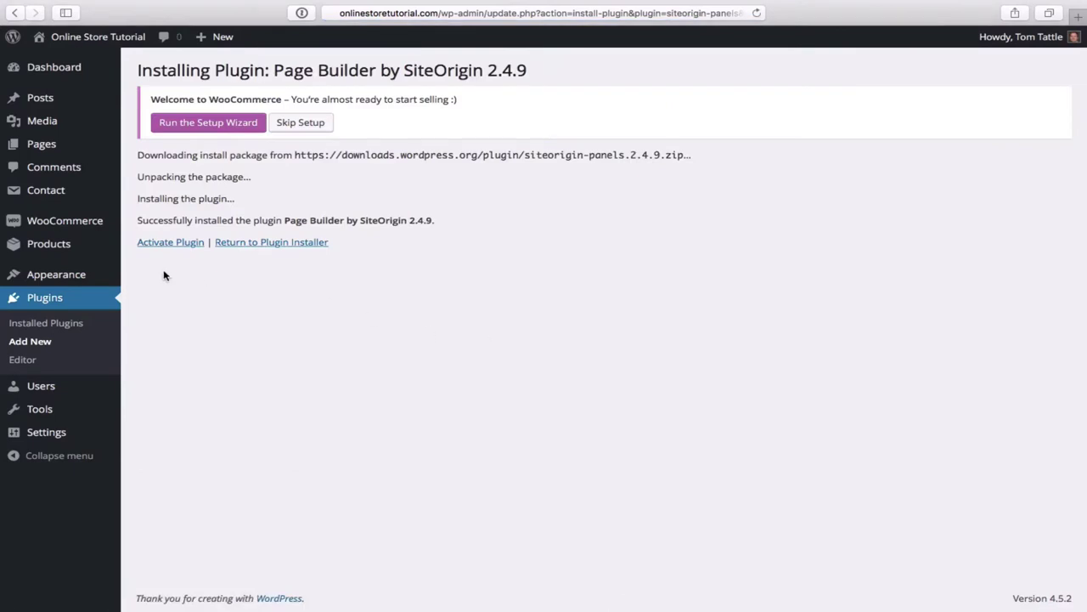
click(168, 246)
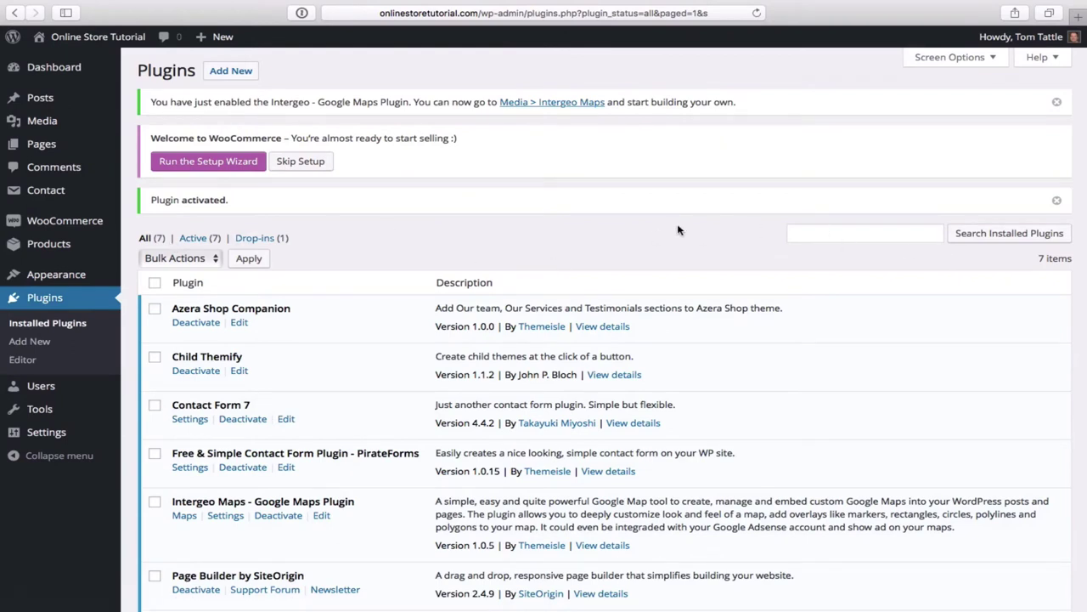
- Search the plugin directory for 'site origin widgets bundle'
click(235, 75)
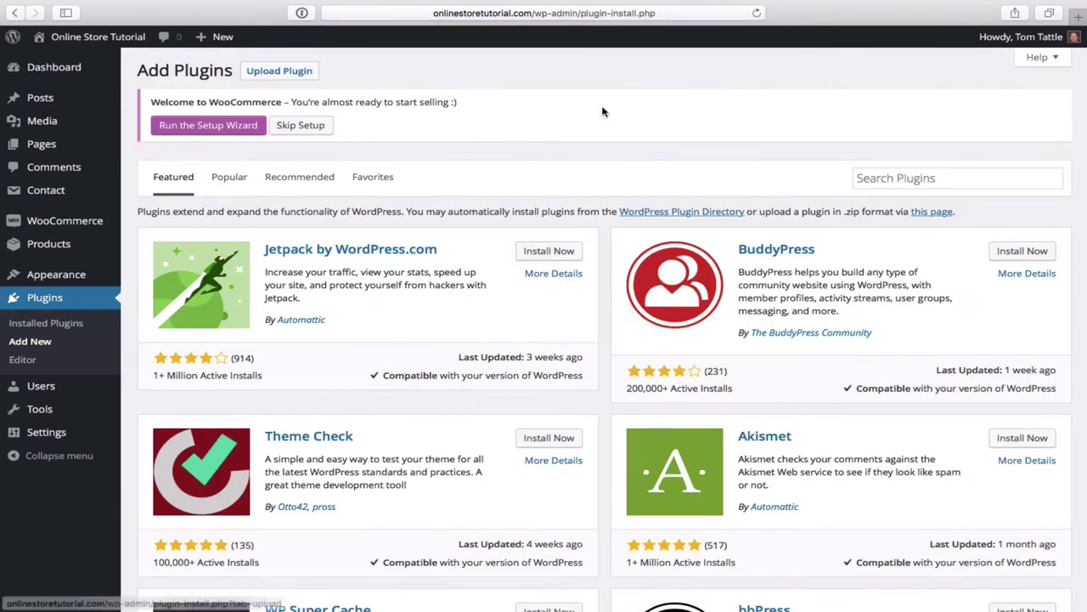
click(911, 179)
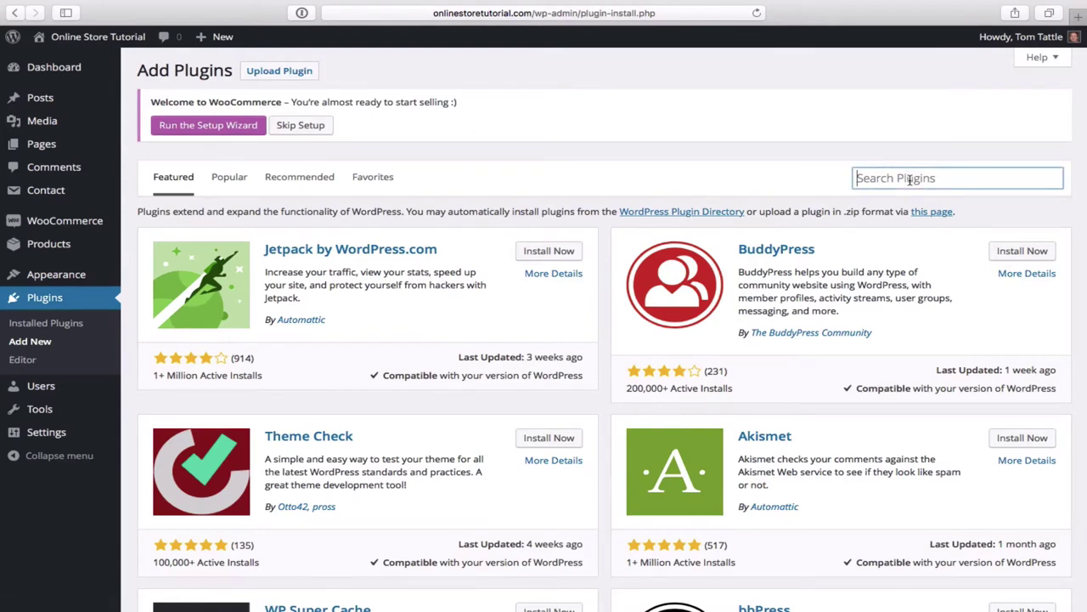
text(site ori)
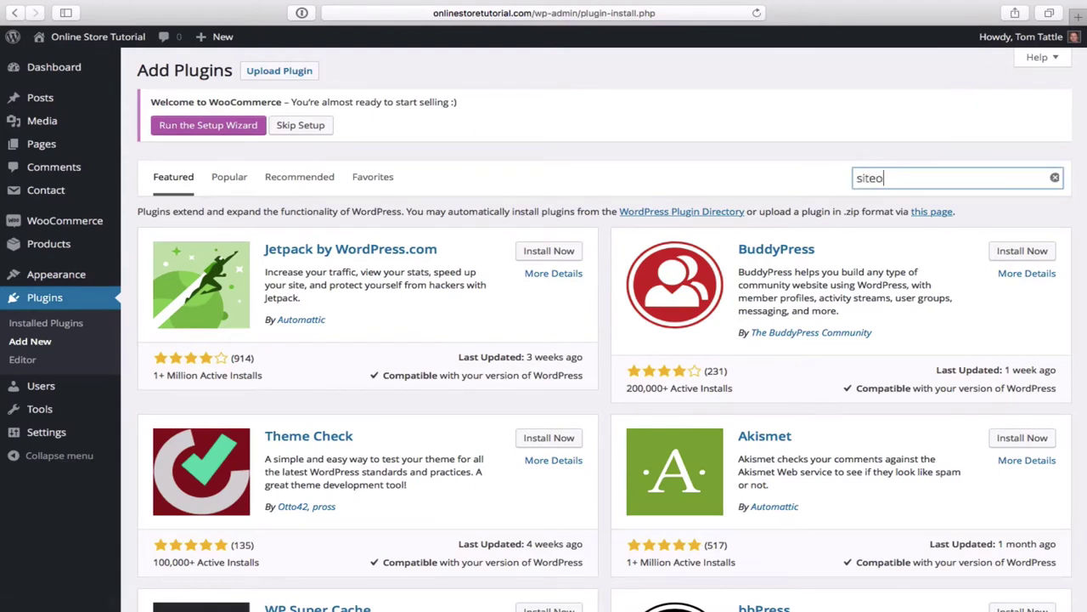
text(gin)
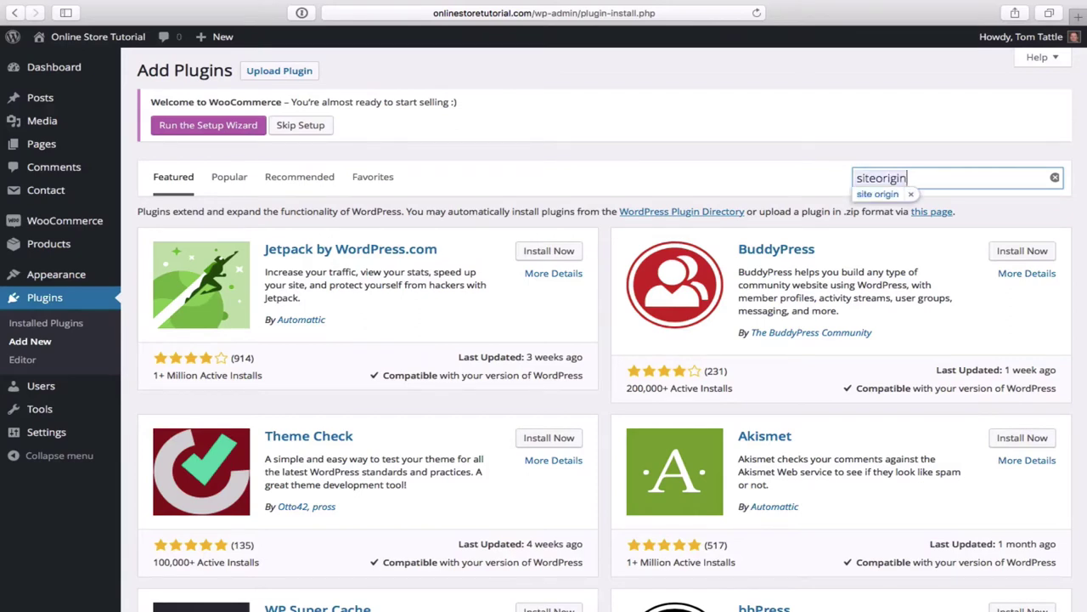
text( w)
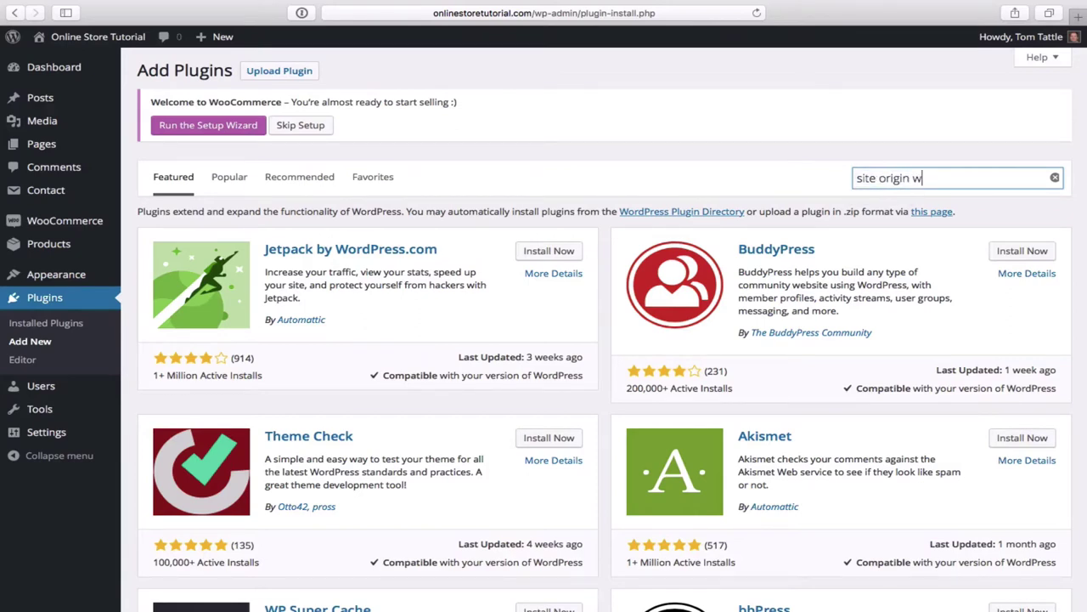
text(idgets bundle)
key(Return)
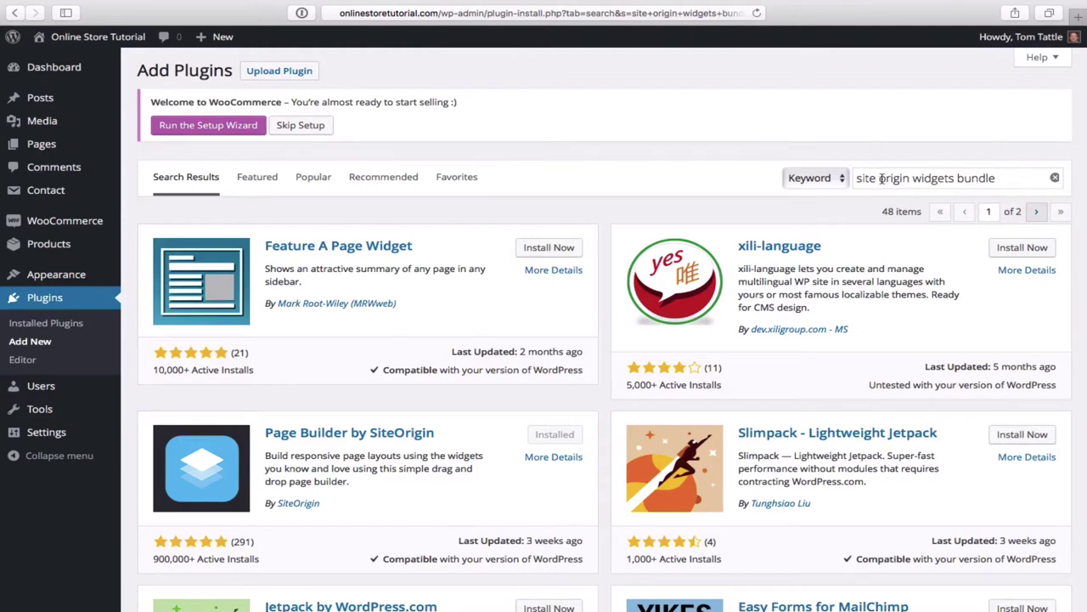
- Refine the search to 'siteorigin widgets bundle', then install and activate SiteOrigin Widgets Bundle 1.5.11
click(879, 178)
key(BackSpace)
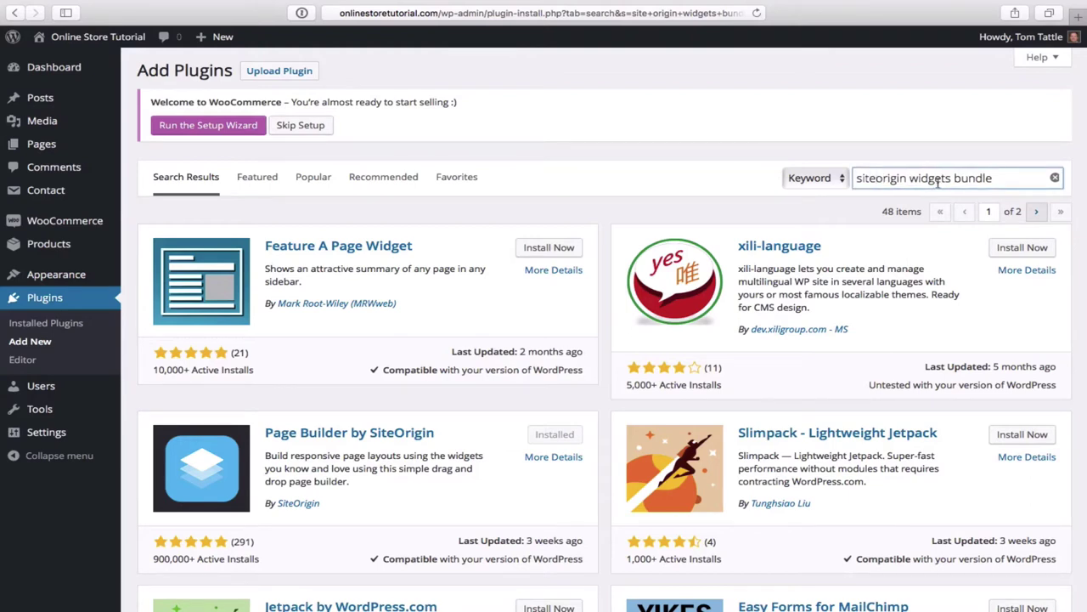
click(1008, 170)
key(Return)
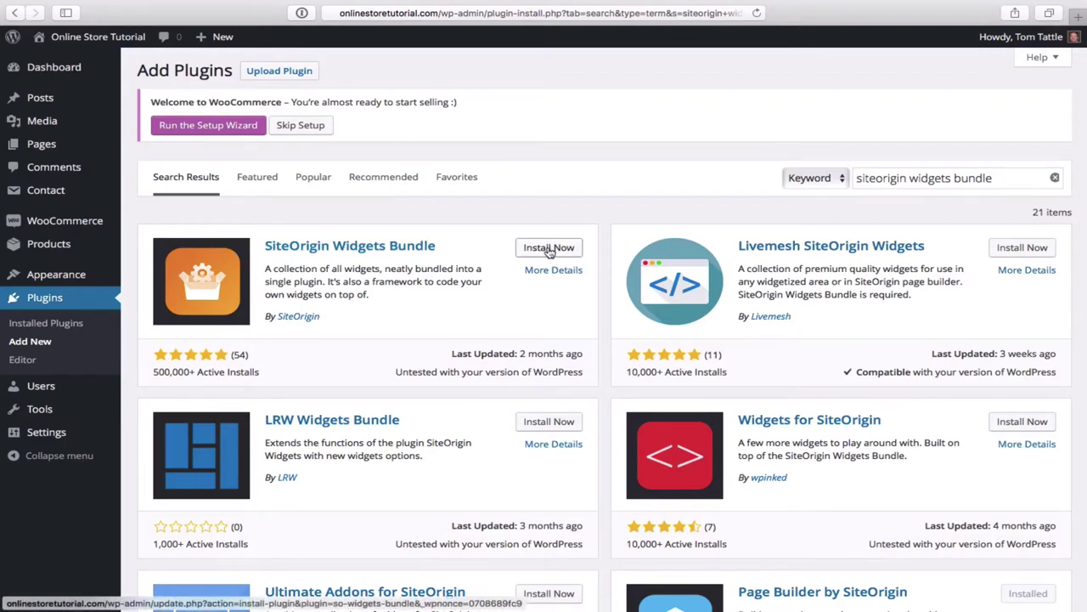
click(548, 249)
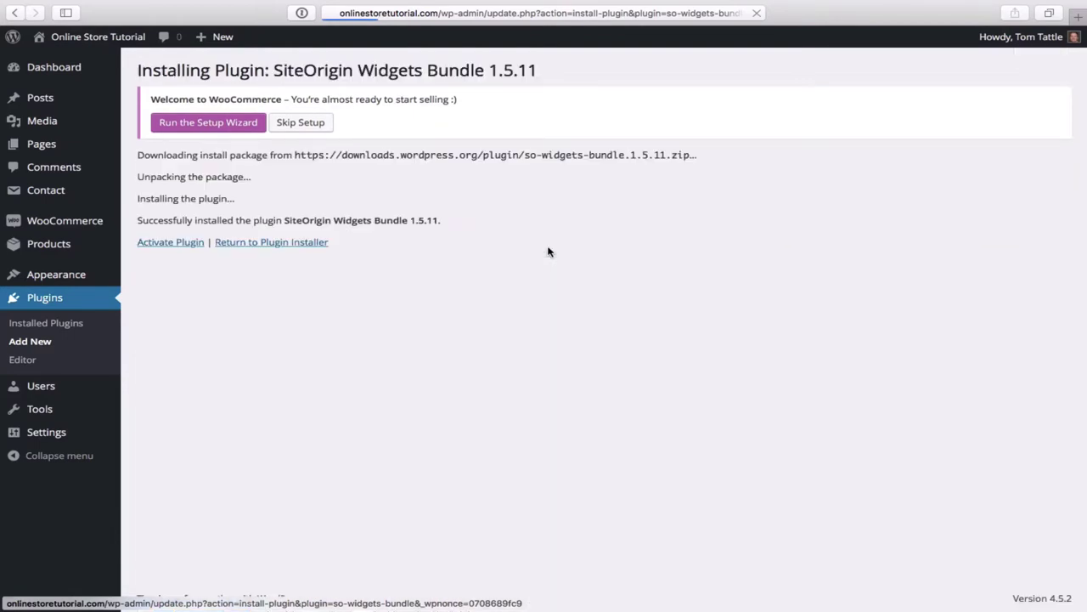
click(180, 246)
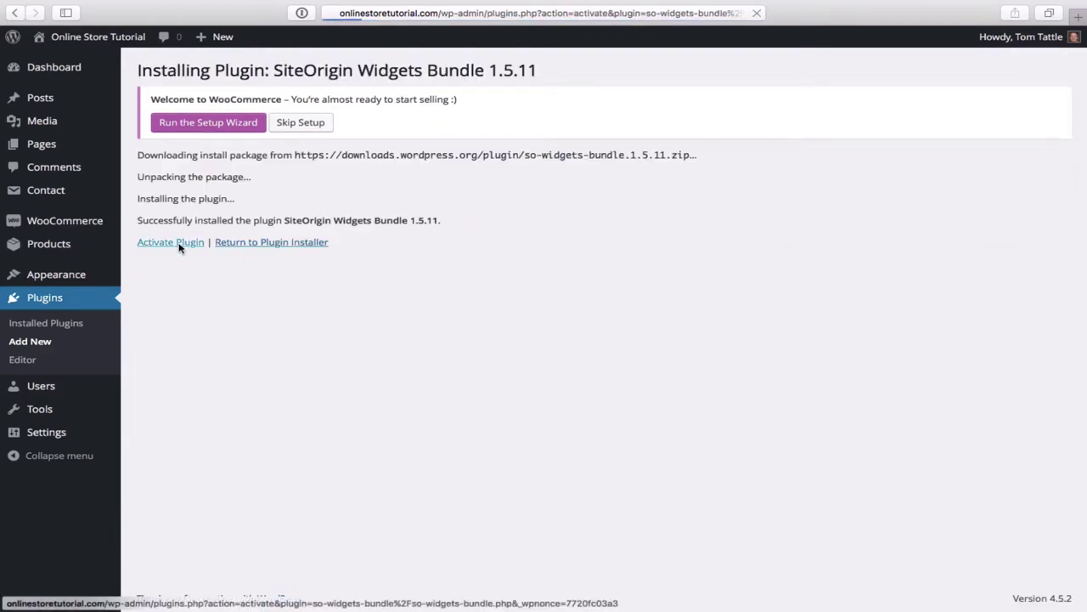
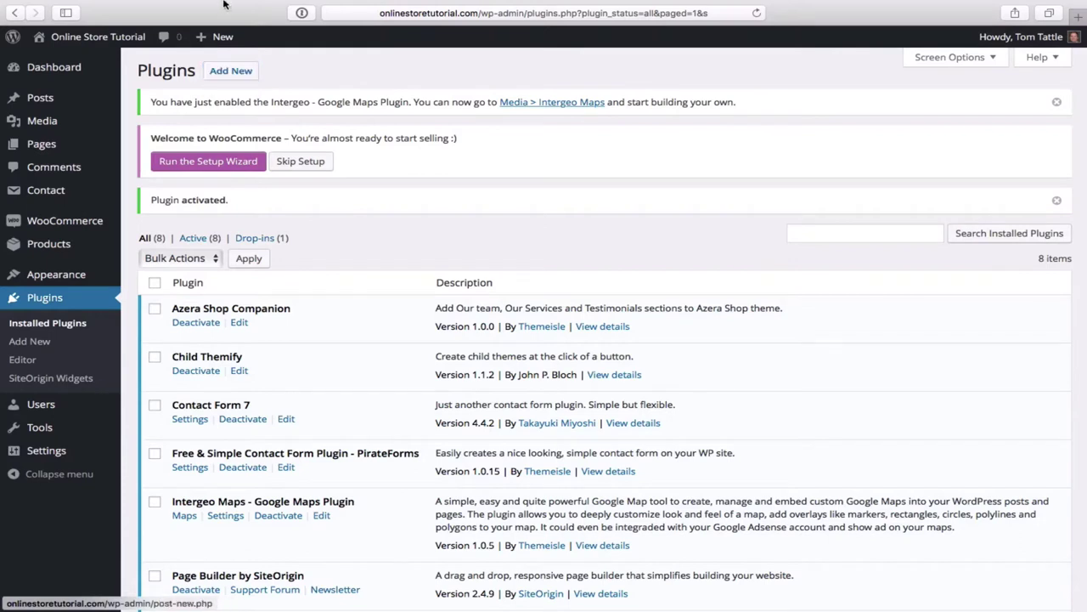
- Find 'tinymce advanced' in the plugin directory, then install and activate TinyMCE Advanced 4.3.10.1
mouse_move(217, 37)
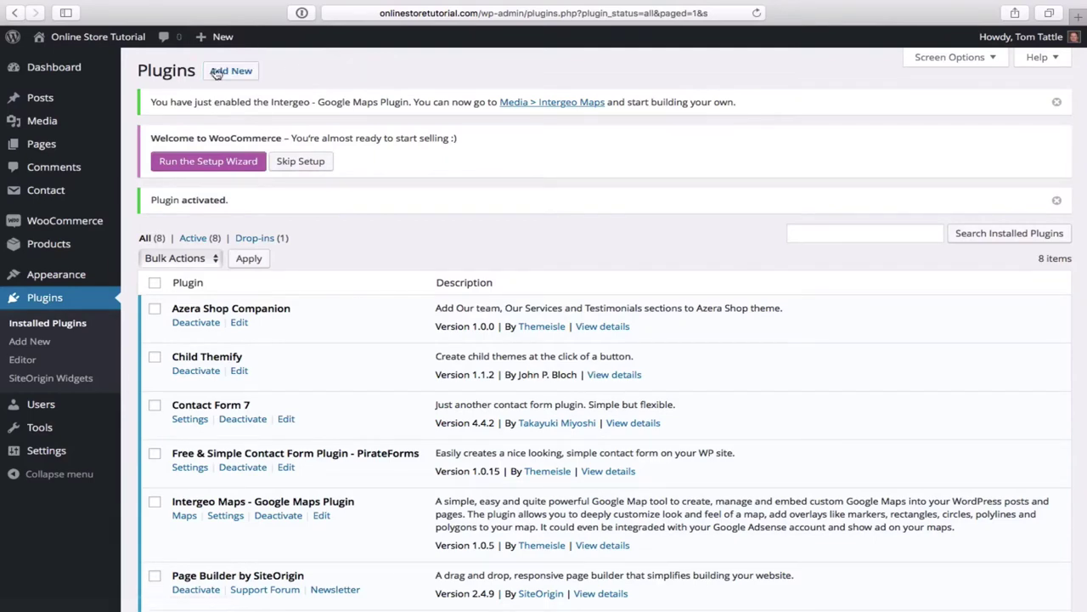
click(234, 73)
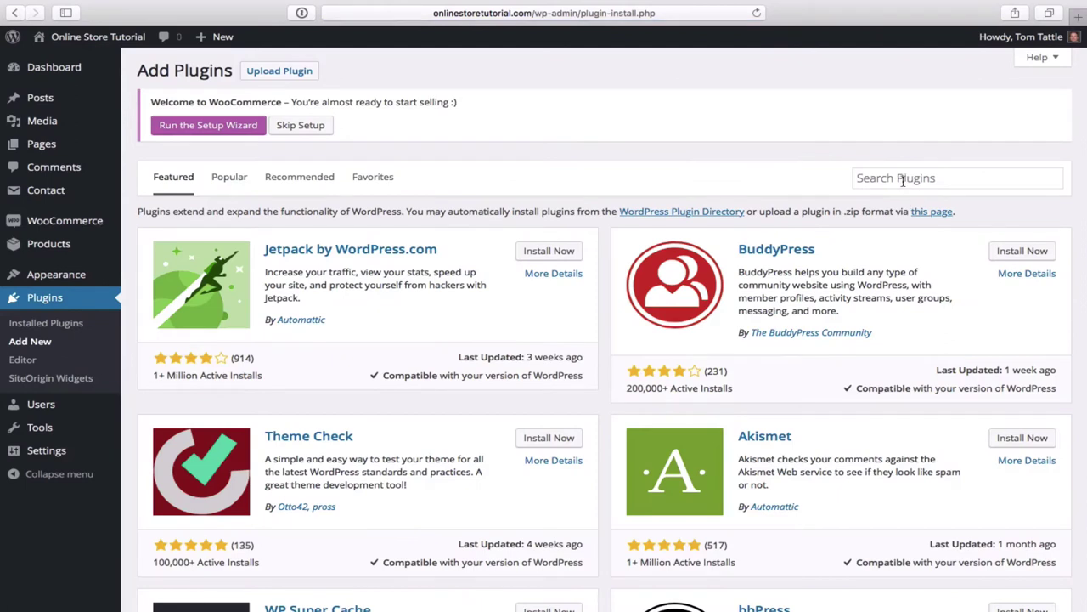
click(901, 180)
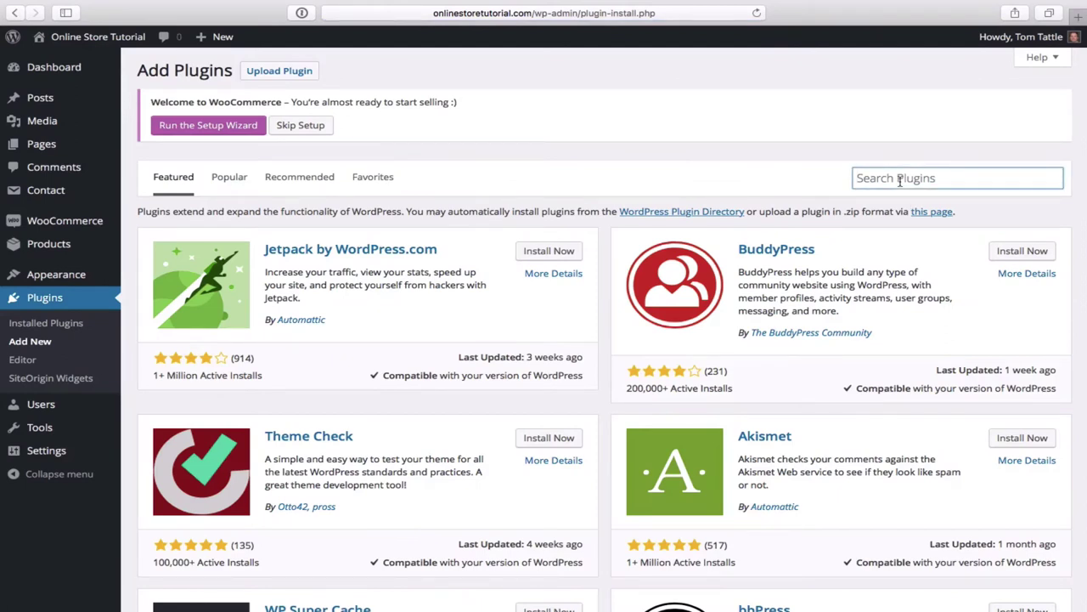
text(tinymce ad)
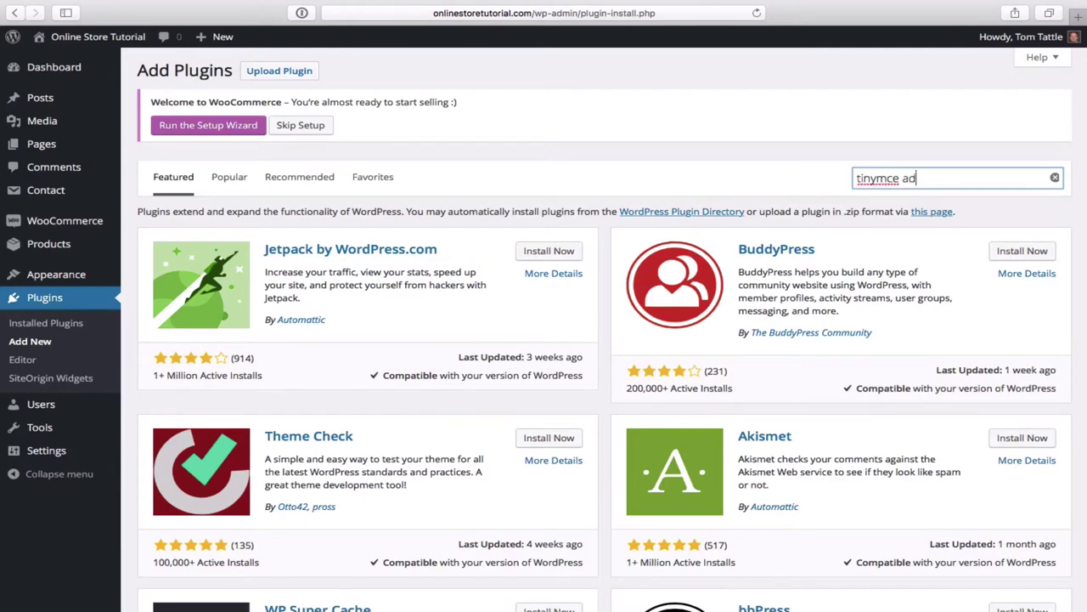
text(vanced)
key(Return)
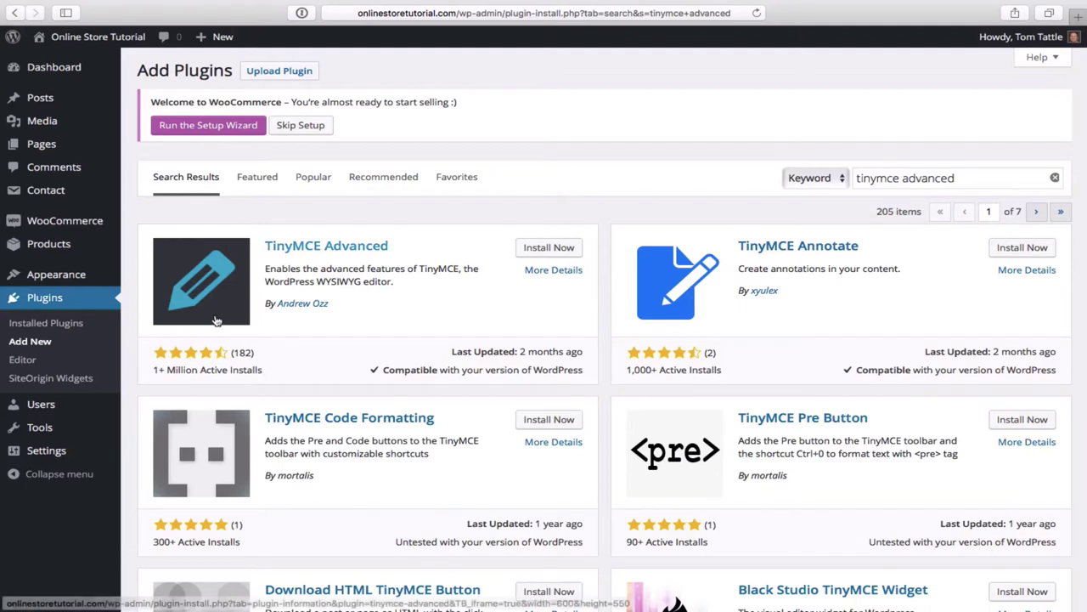
click(549, 252)
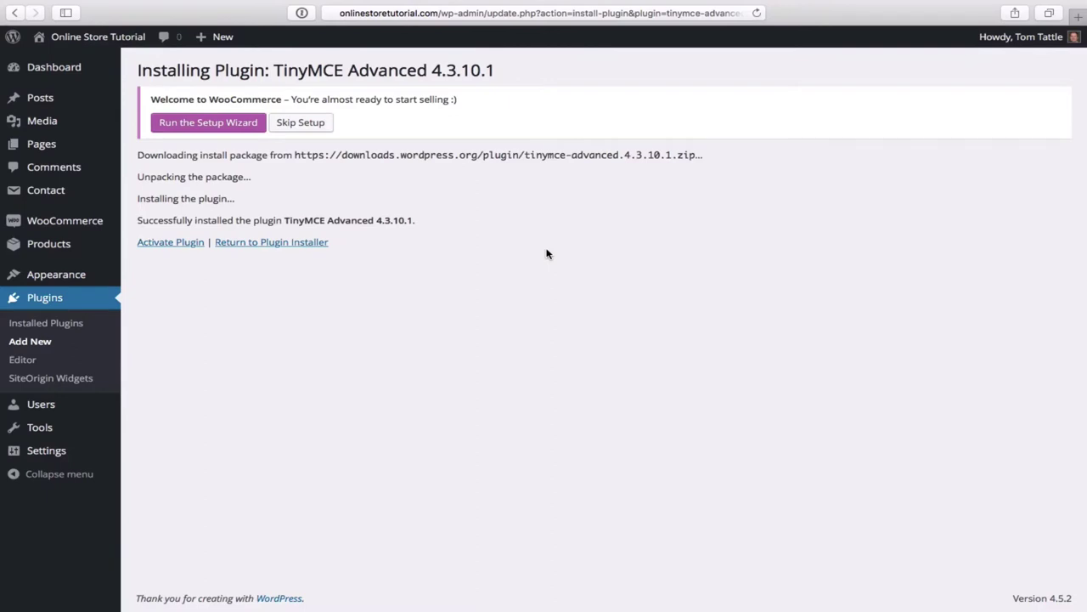
click(173, 244)
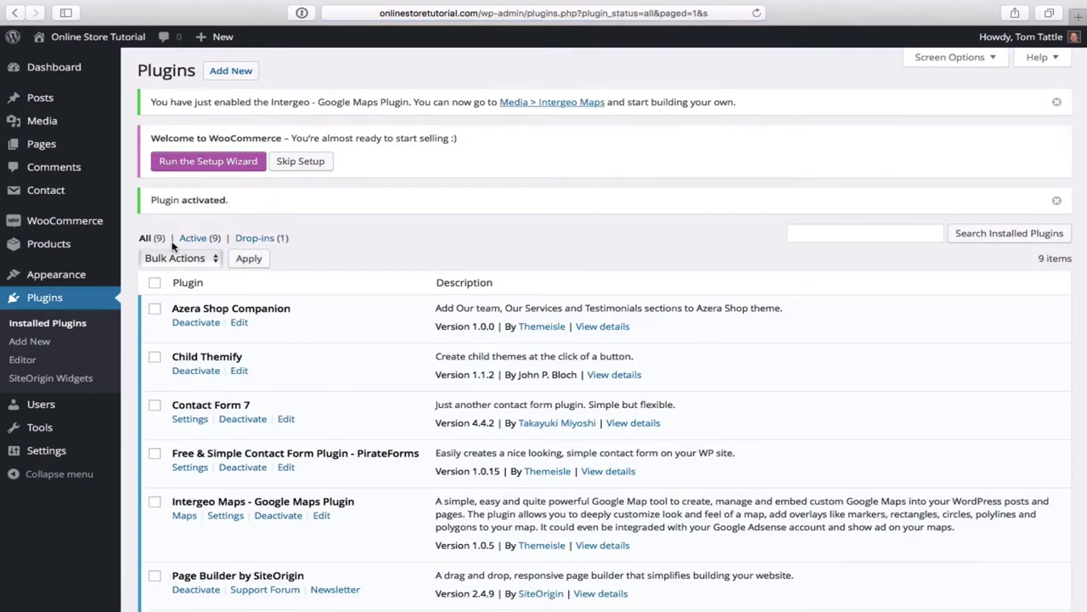
scroll(268, 304, down, 3)
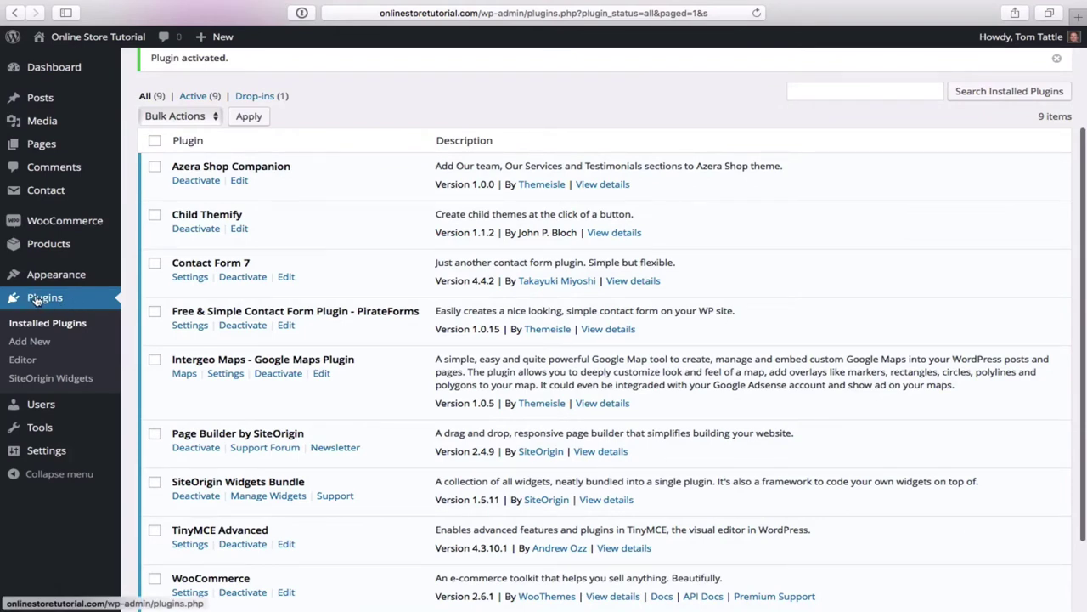
- Activate the Call-To-Action, Contact Form, Features, Icon, Hero Image and Headline SiteOrigin widgets
click(44, 384)
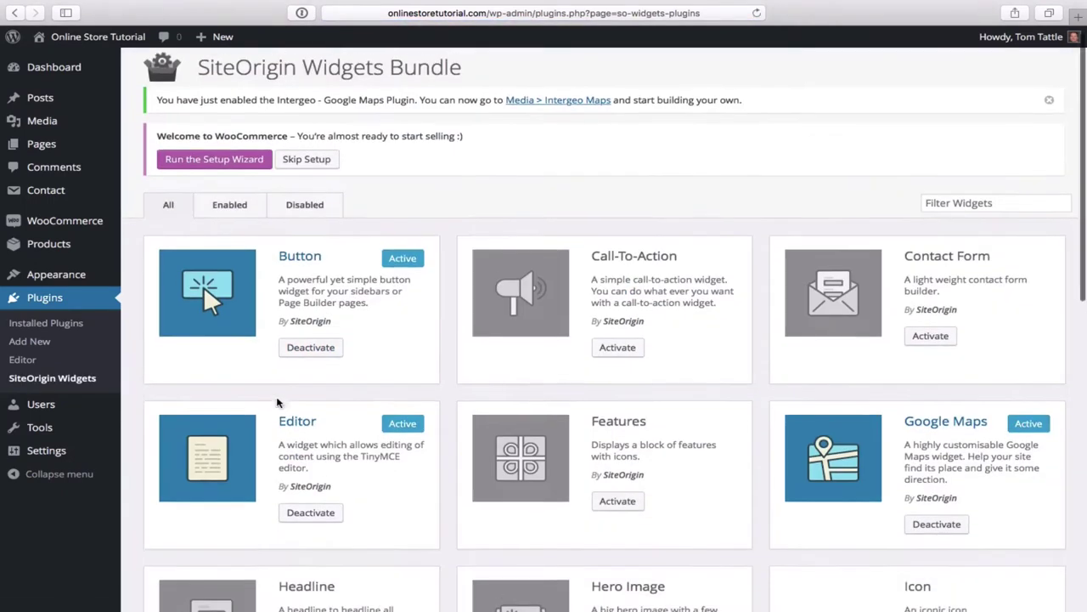
scroll(277, 401, down, 3)
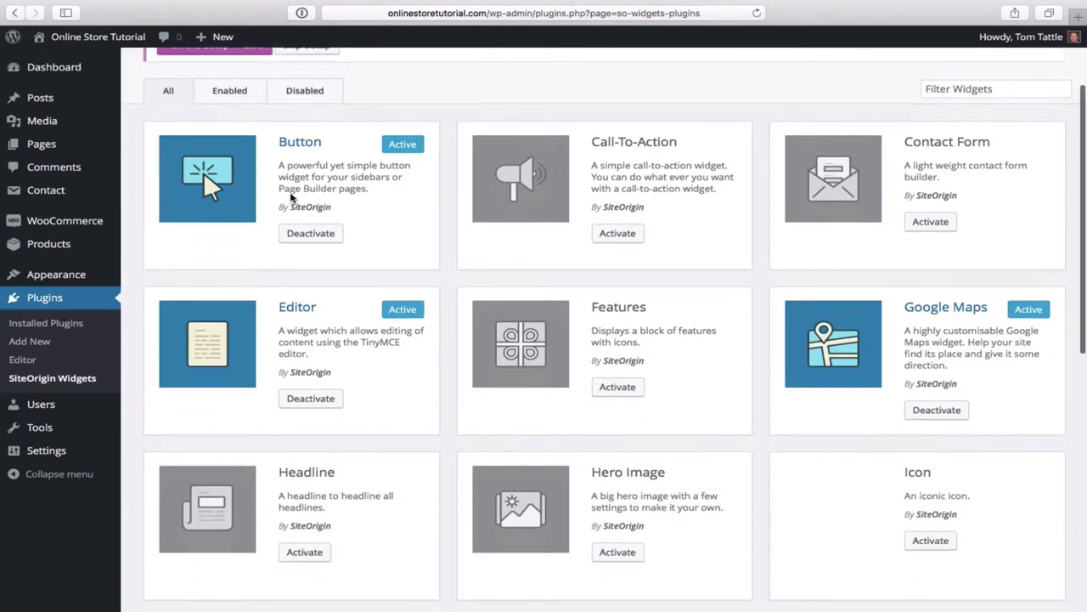
click(623, 234)
click(930, 221)
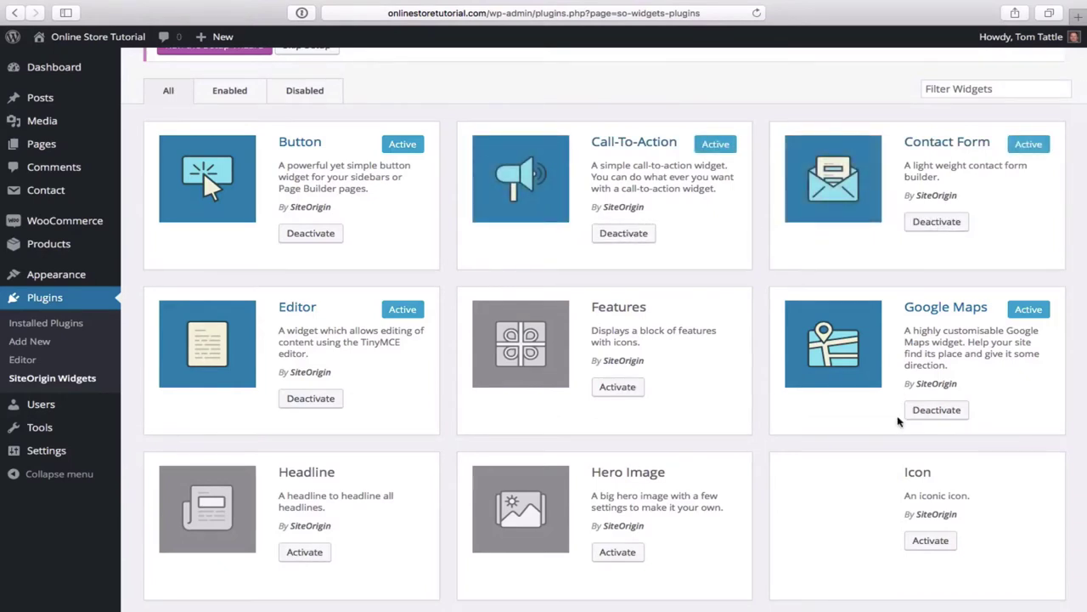
scroll(637, 455, down, 2)
click(617, 333)
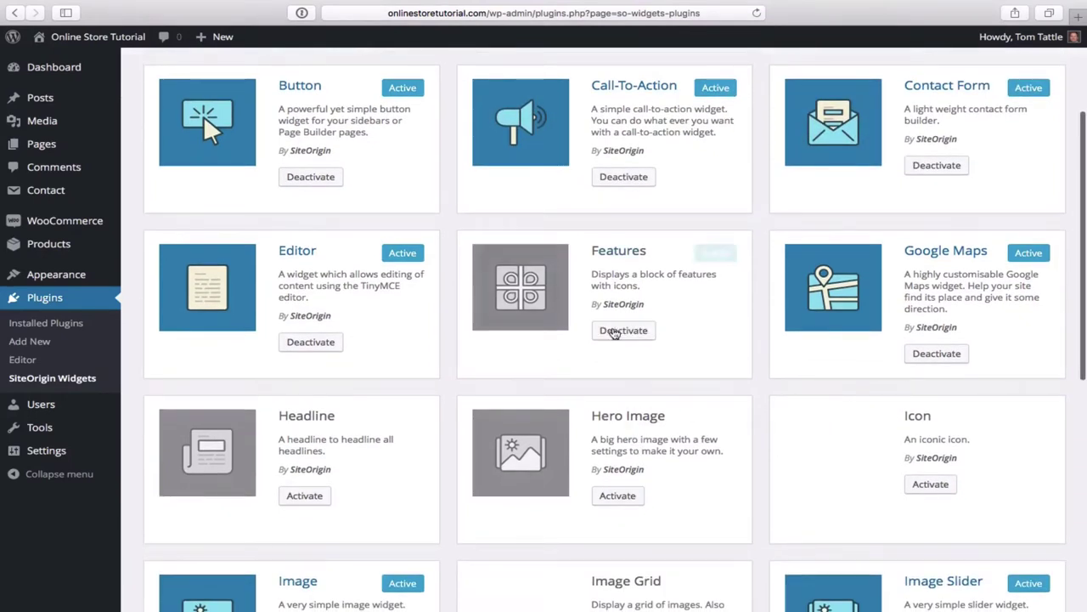
scroll(660, 437, down, 5)
scroll(661, 433, down, 1)
click(933, 324)
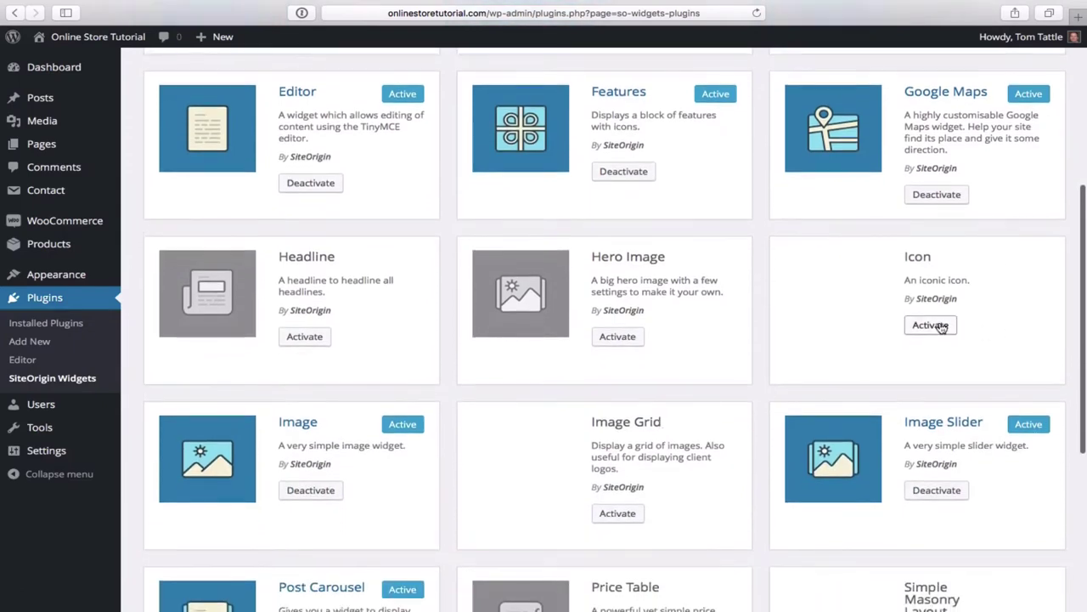
click(623, 338)
click(309, 337)
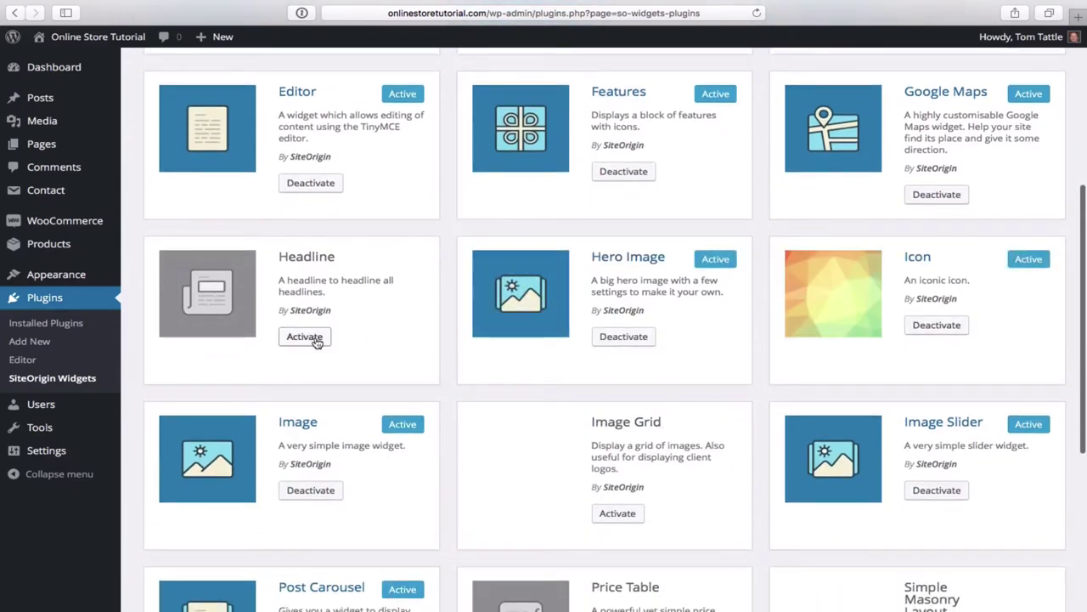
- Activate the Image Grid, Price Table, Simple Masonry Layout, Video Player, Testimonials and Social Media Buttons widgets
scroll(517, 403, down, 5)
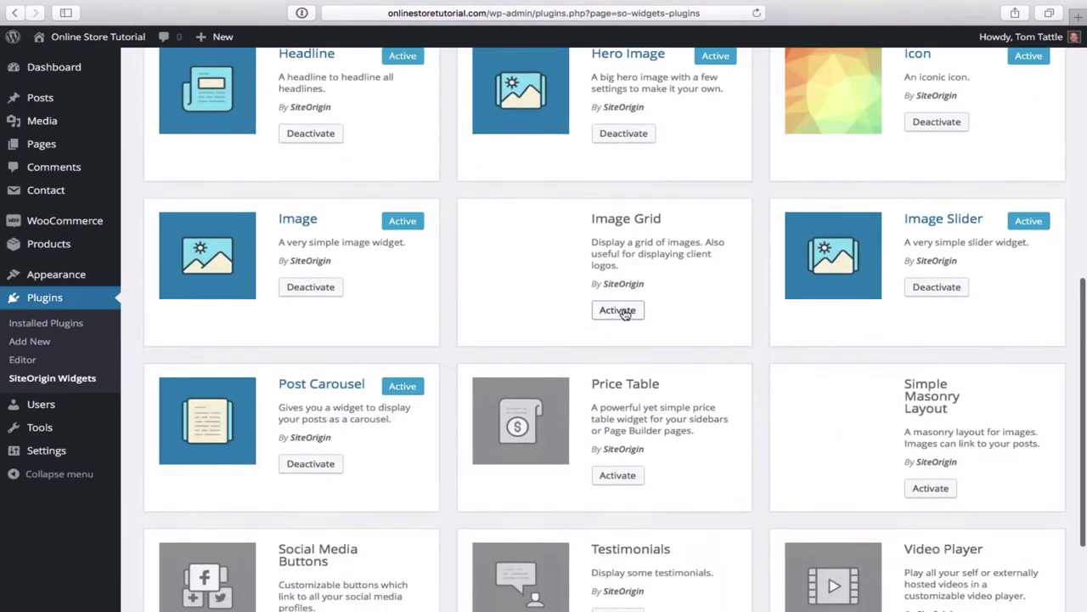
click(619, 311)
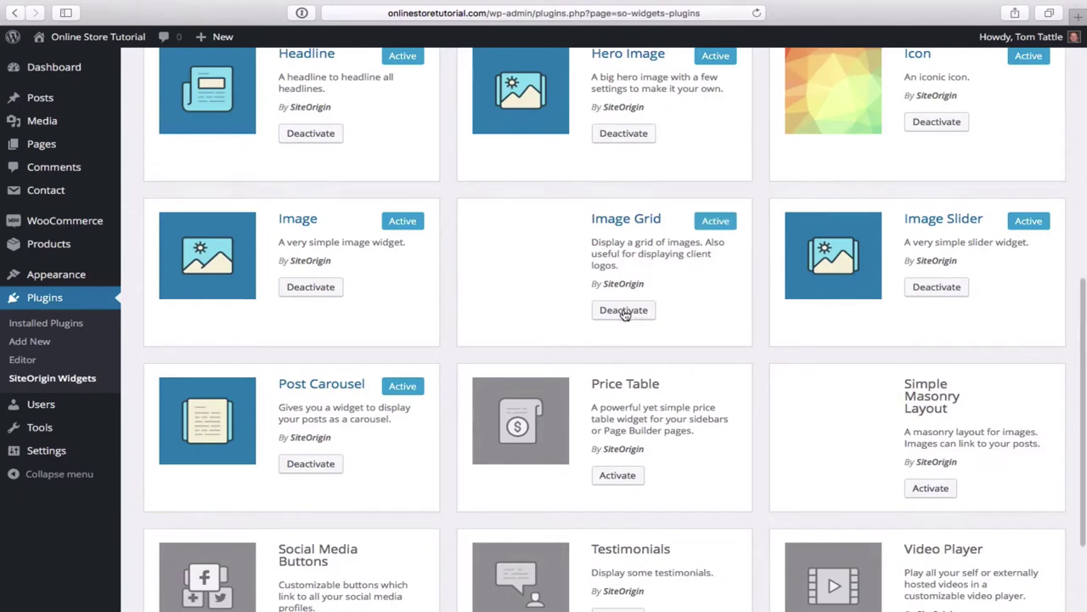
click(617, 475)
scroll(749, 455, down, 1)
scroll(750, 456, down, 4)
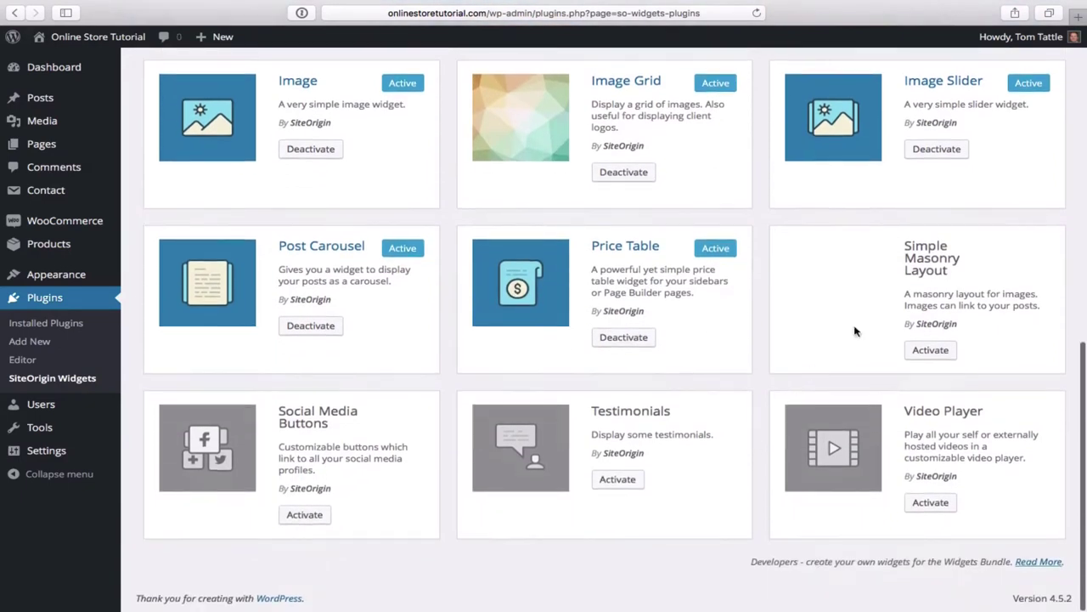
click(931, 350)
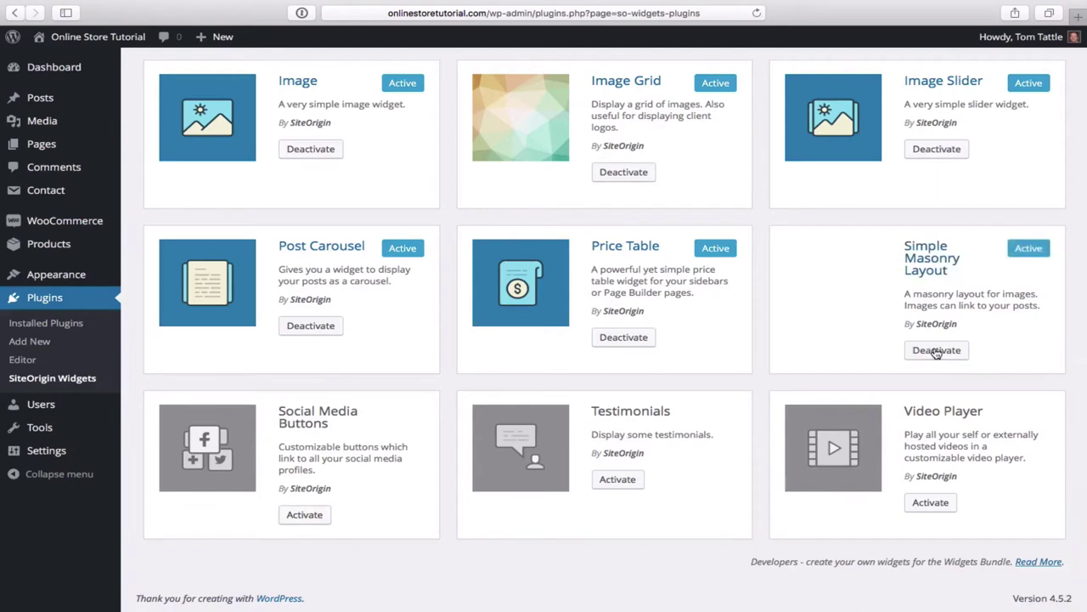
click(924, 504)
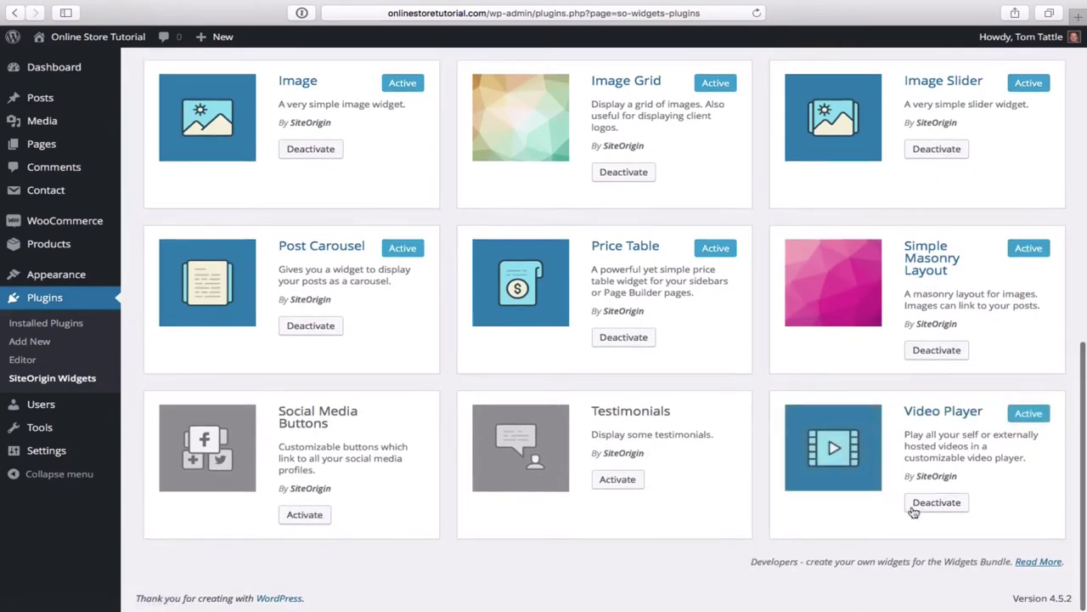
click(610, 486)
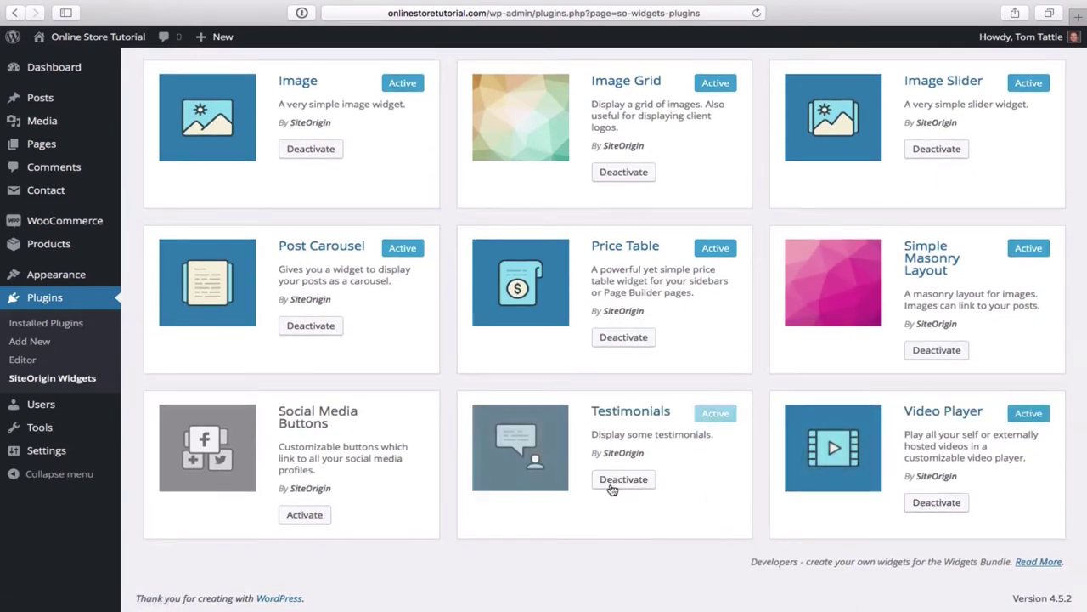
click(304, 514)
- Filter the SiteOrigin widget list to show only the Enabled widgets
scroll(478, 473, up, 6)
scroll(478, 473, down, 6)
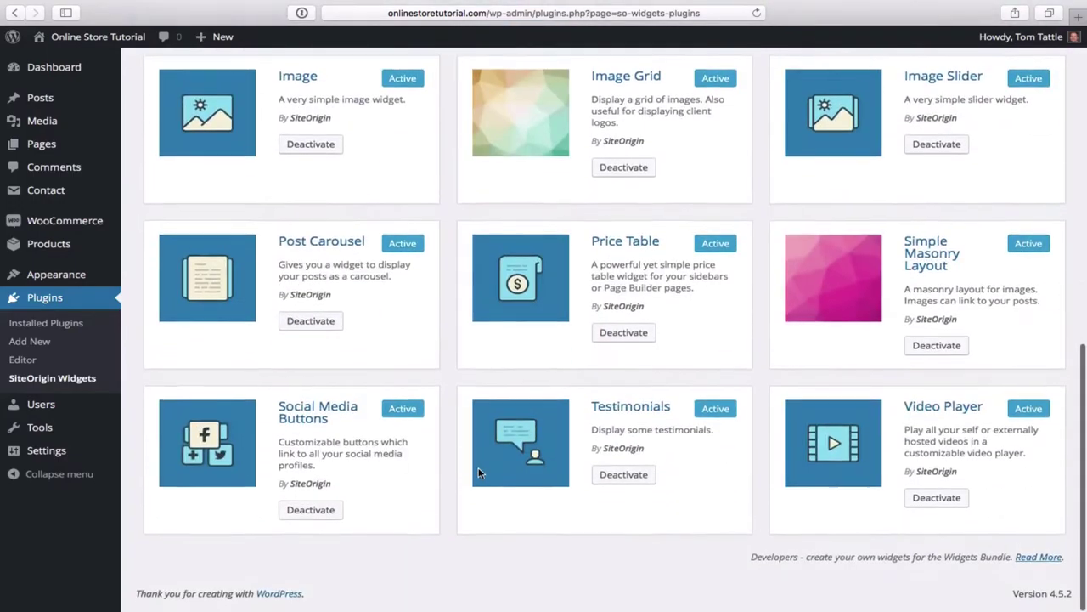
scroll(478, 473, up, 8)
scroll(591, 425, down, 1)
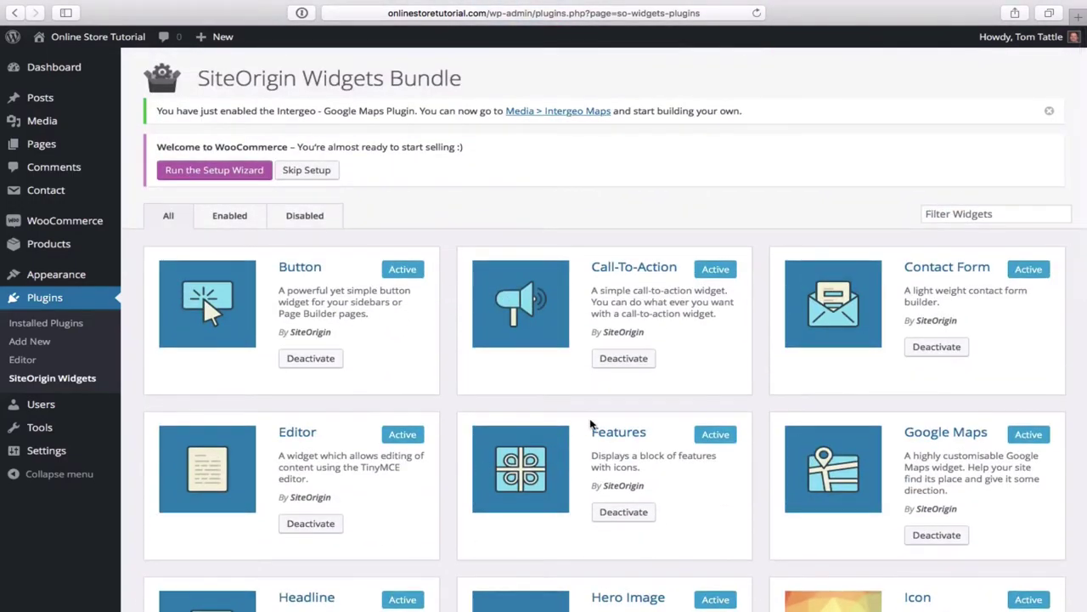
click(246, 221)
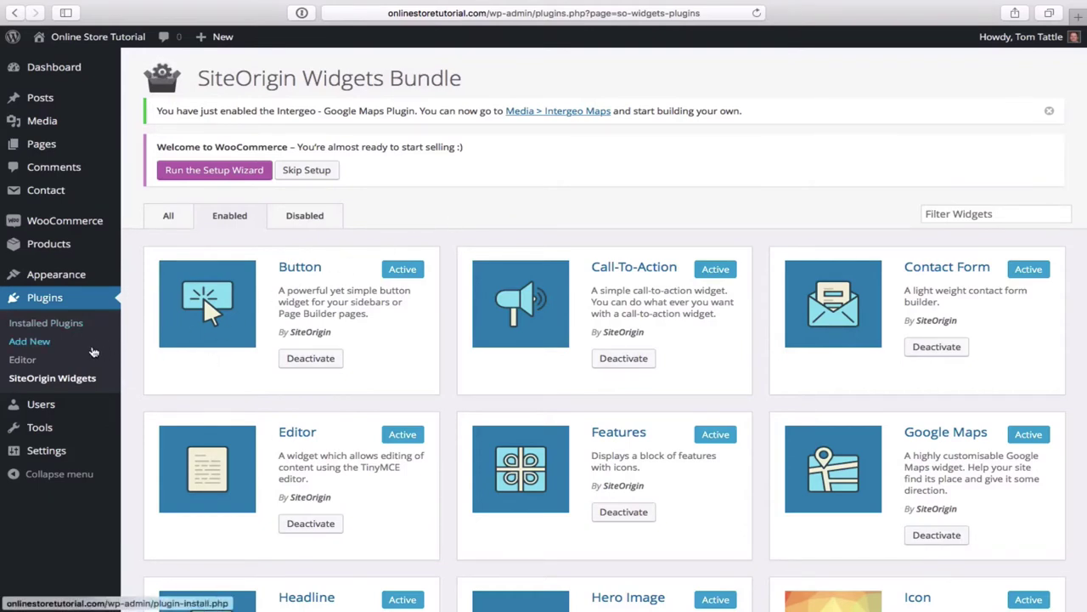
mouse_move(66, 450)
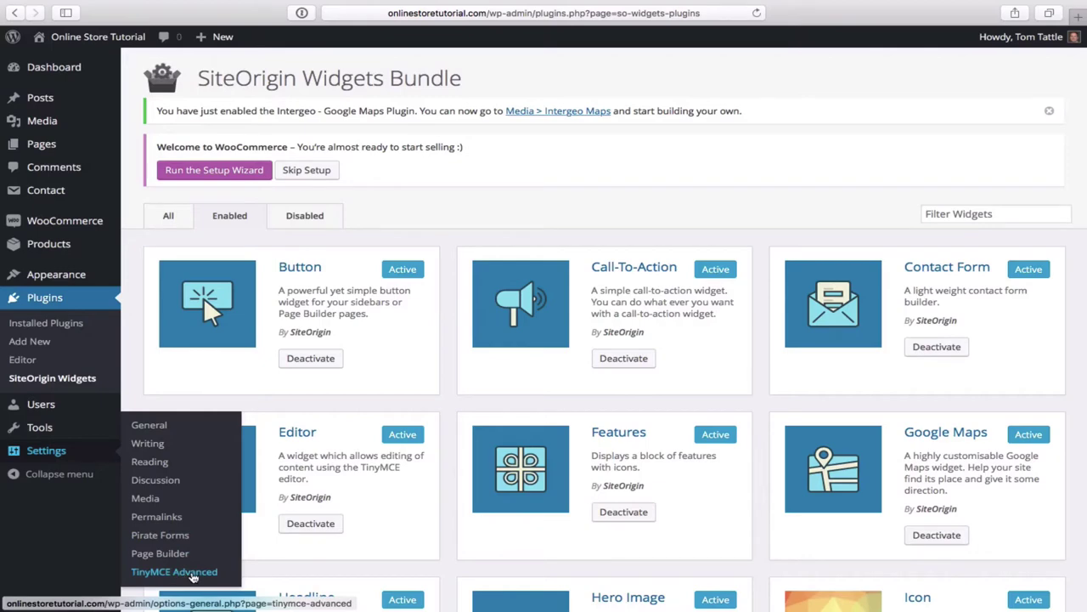
click(194, 574)
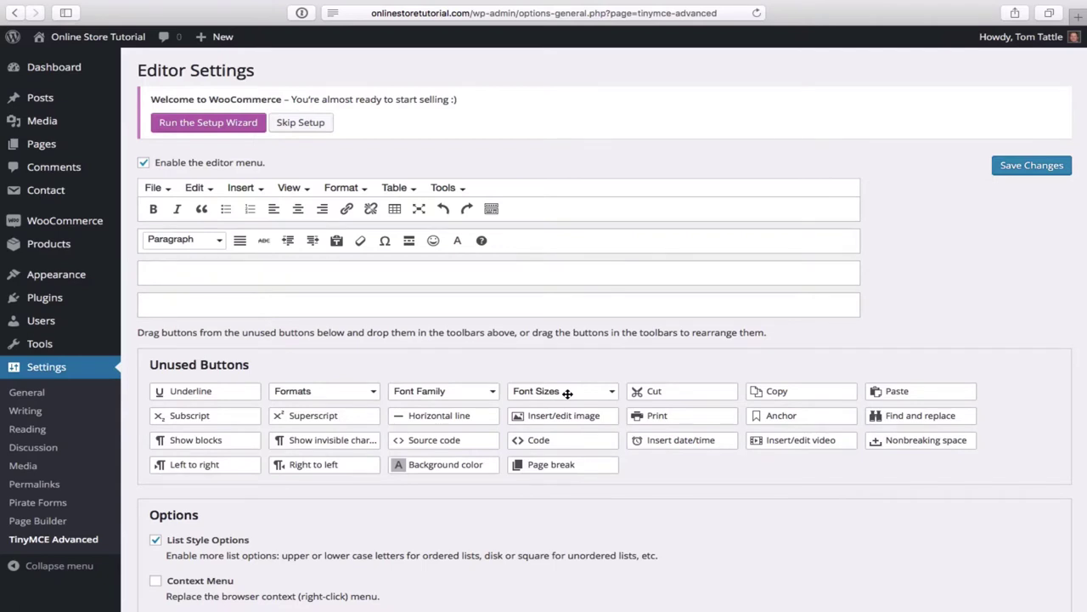
drag(569, 390, 572, 213)
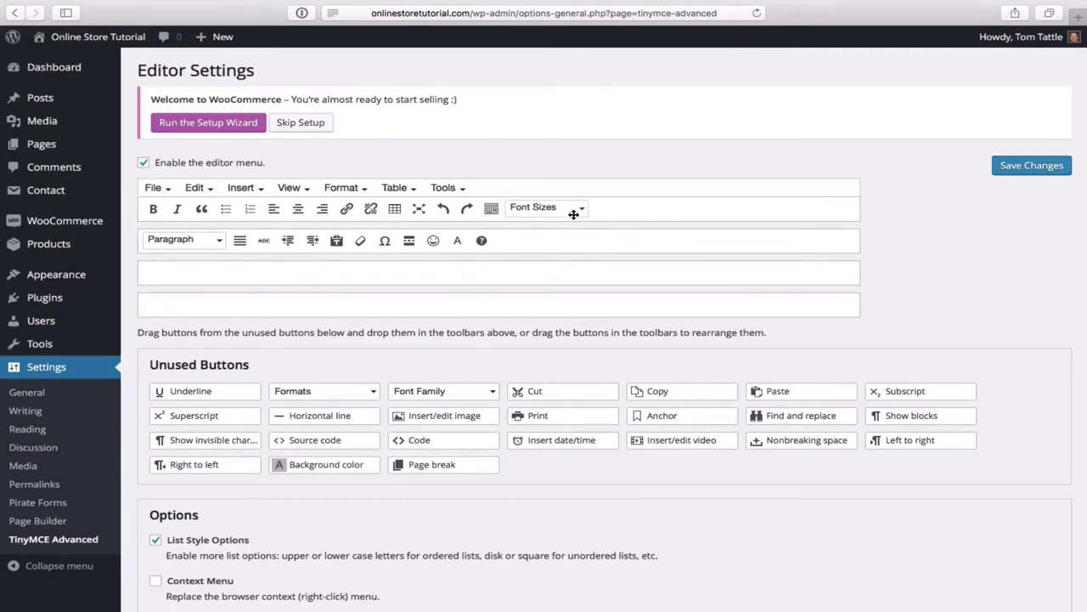
click(1030, 167)
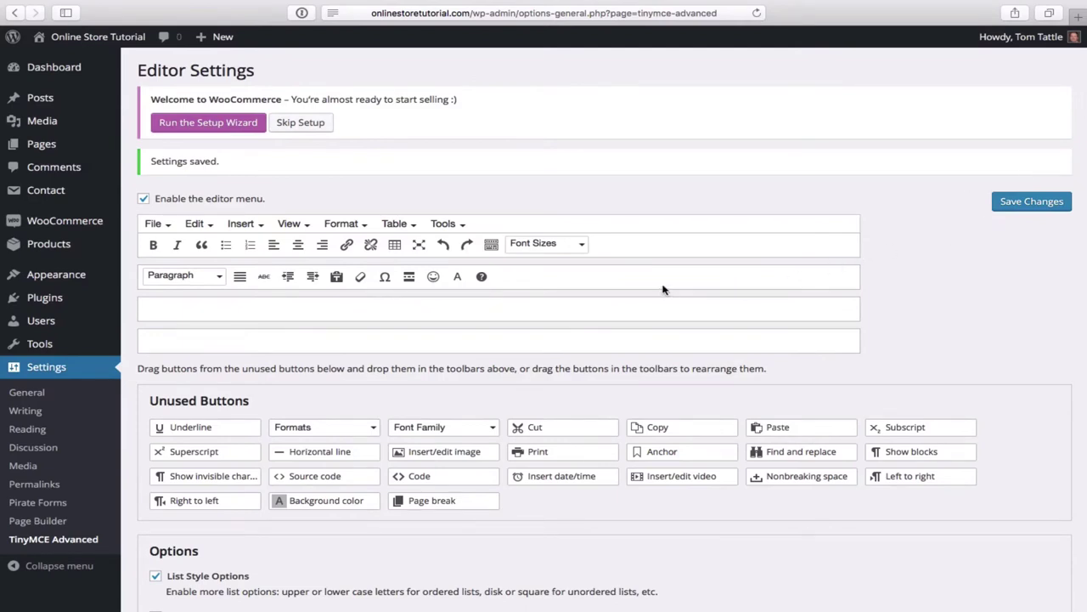
scroll(77, 425, down, 4)
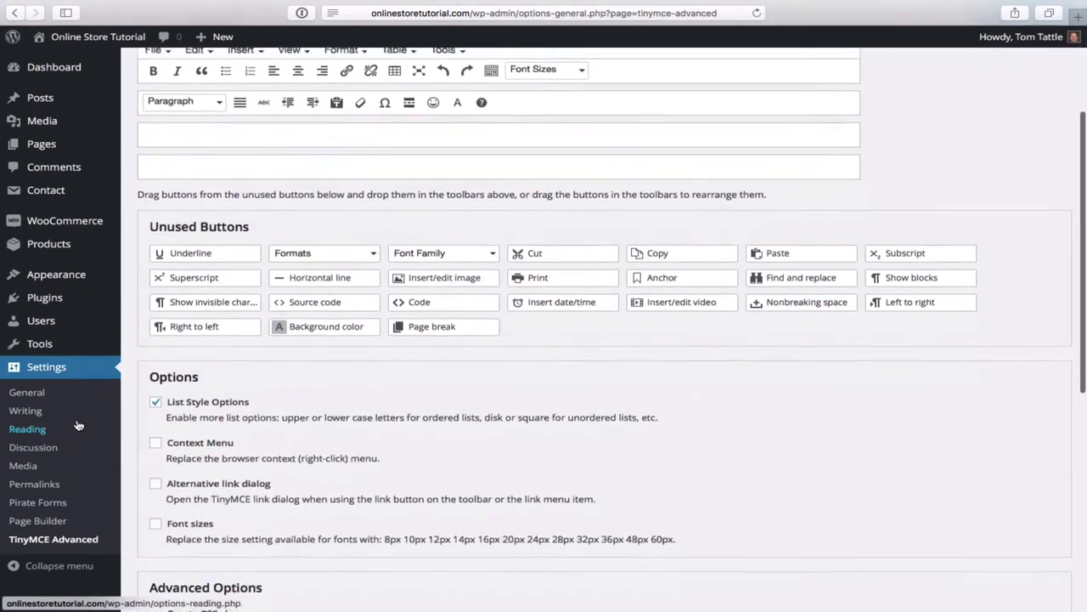
scroll(78, 424, down, 1)
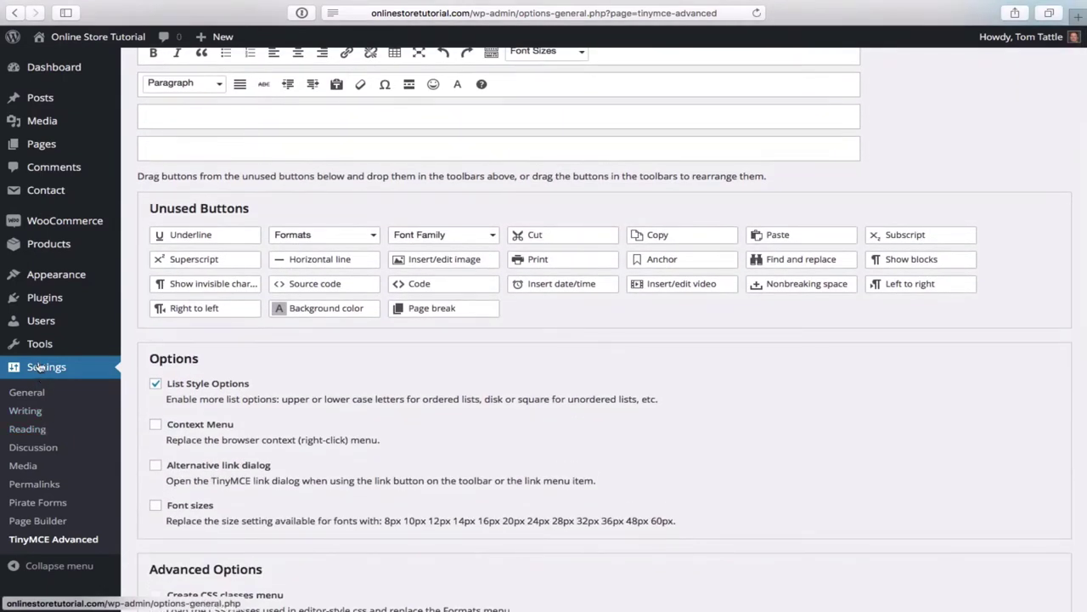
- Set the permalink structure to Post name and save the change
mouse_move(40, 351)
click(45, 490)
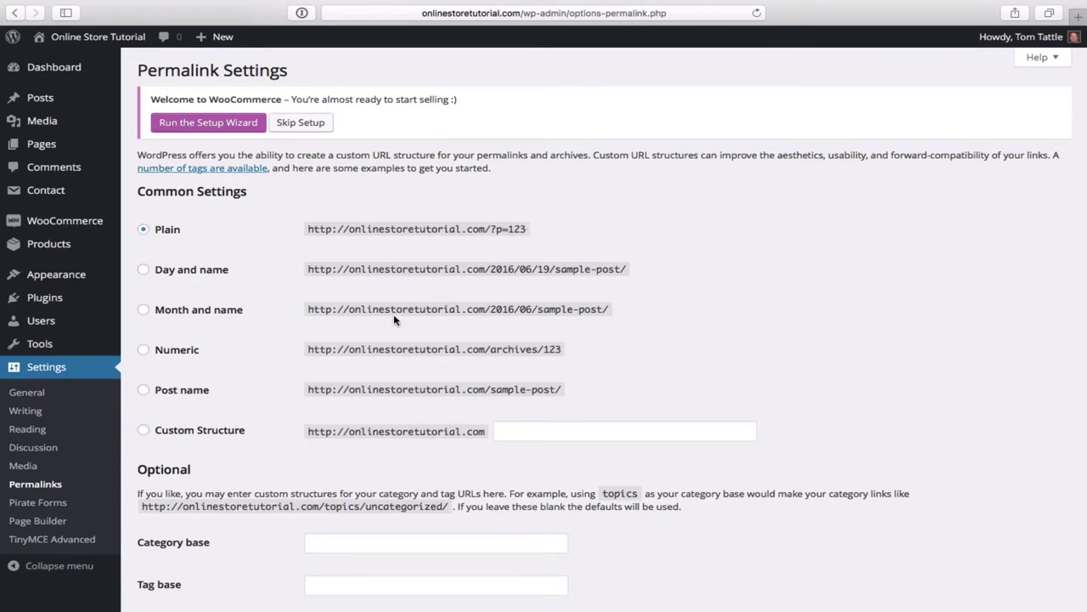
click(146, 392)
scroll(351, 395, down, 2)
scroll(351, 394, down, 10)
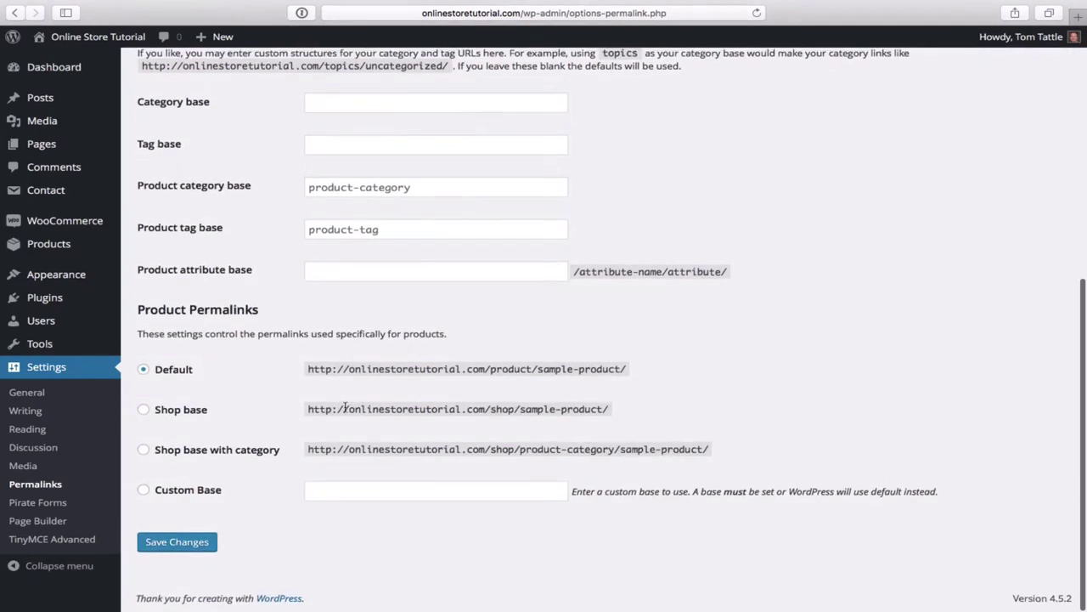
click(183, 547)
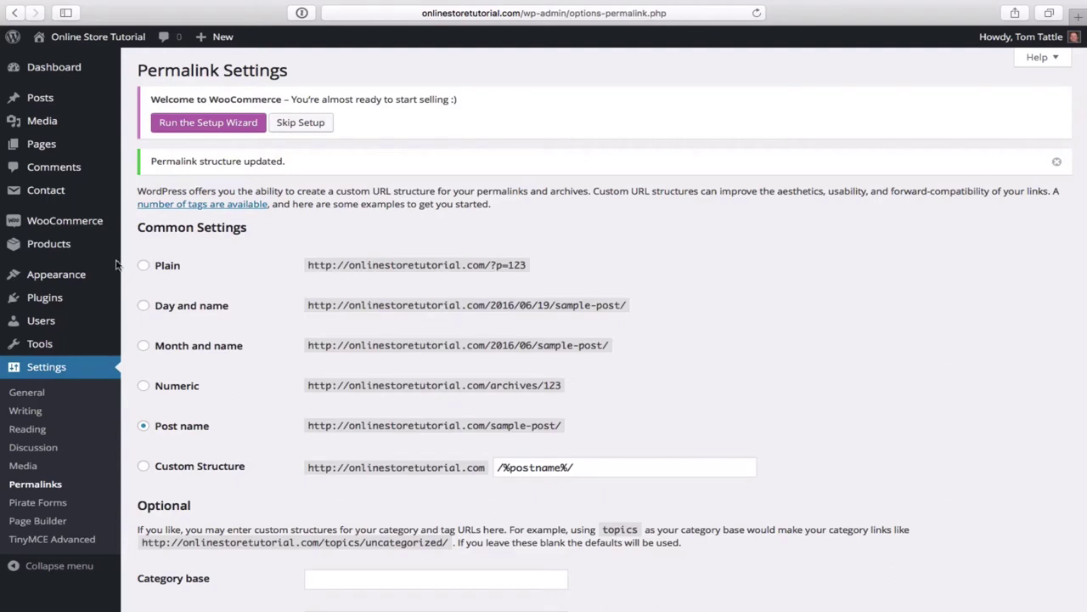
mouse_move(92, 288)
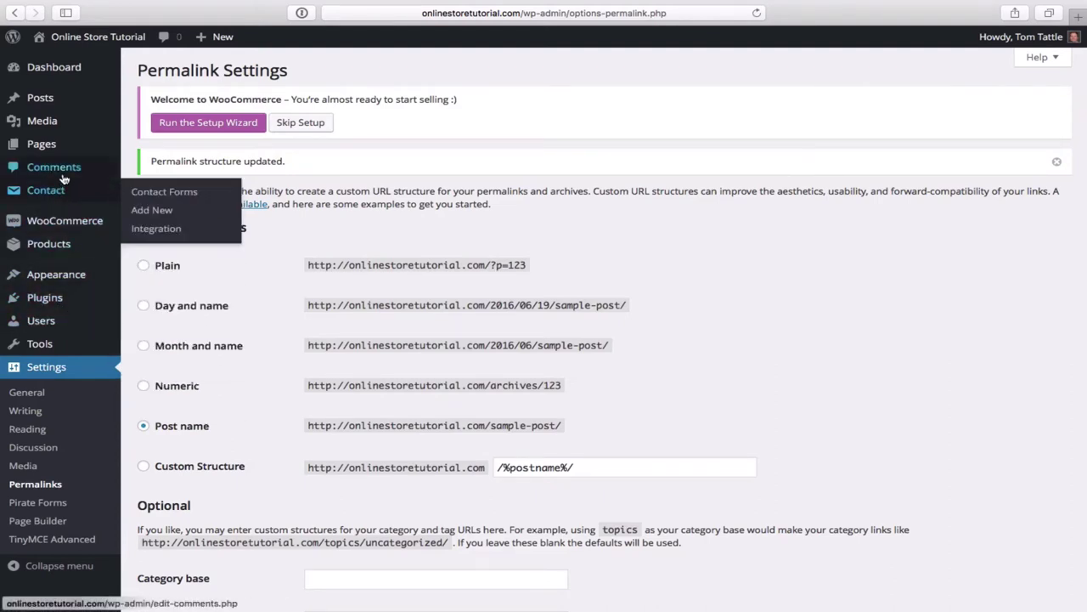
mouse_move(48, 151)
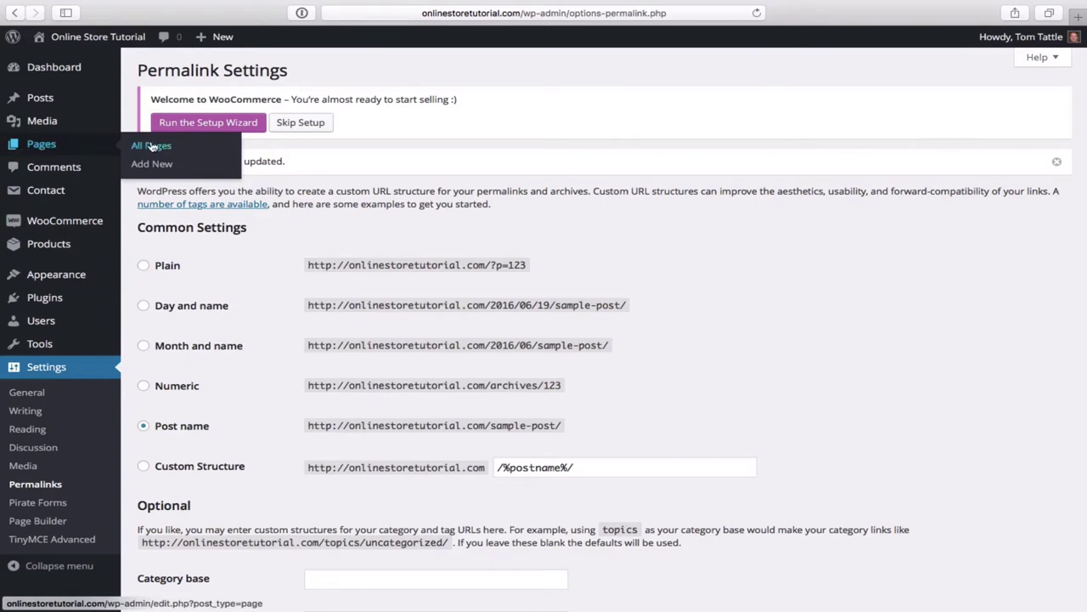
- Move the Sample Page from the All Pages list to the Trash
click(168, 147)
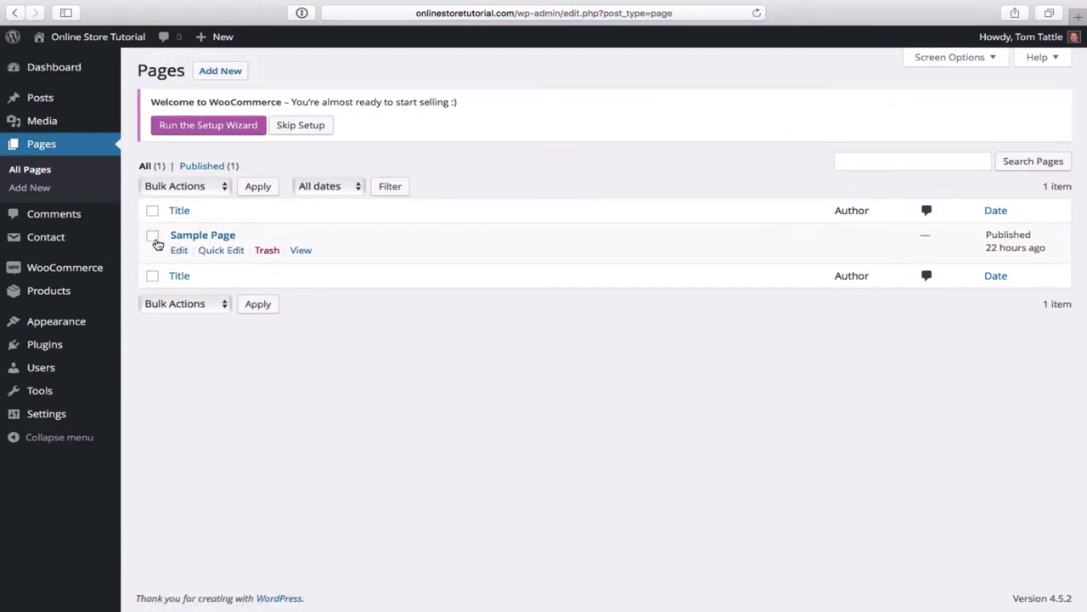
click(152, 238)
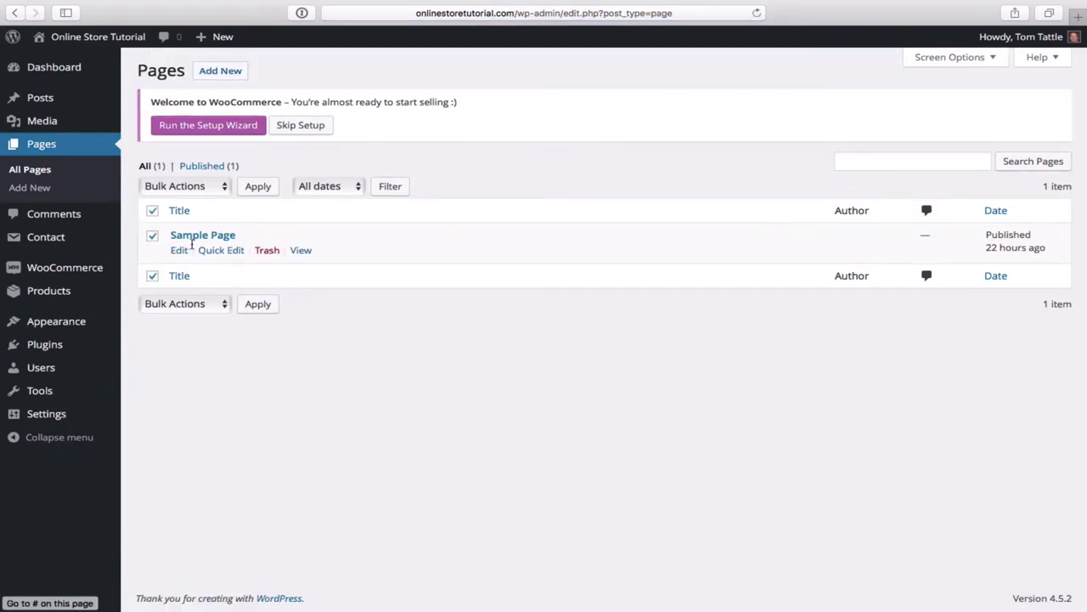
click(267, 251)
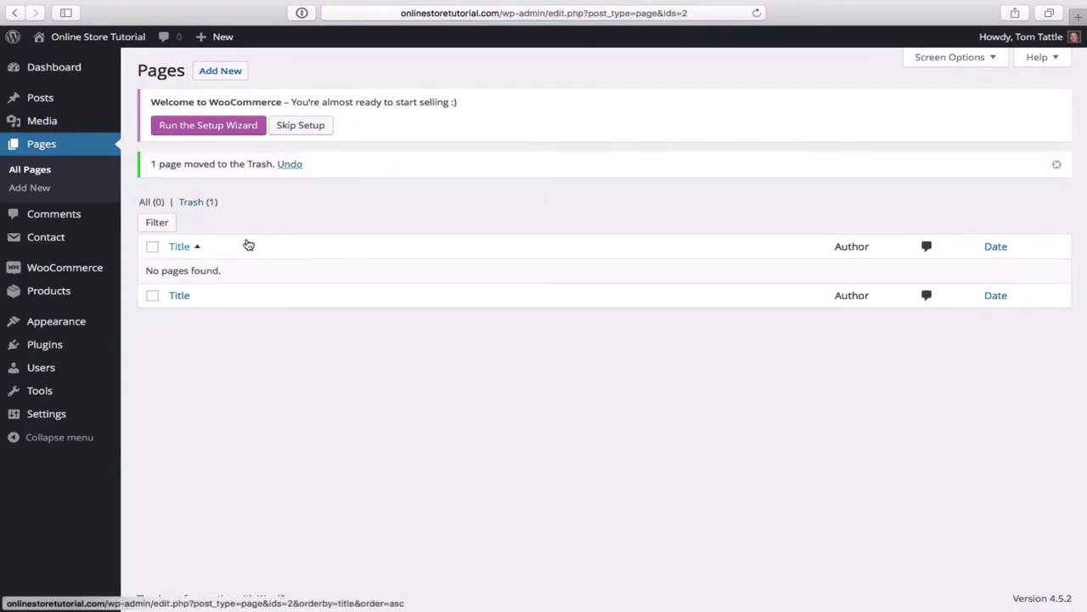
mouse_move(42, 101)
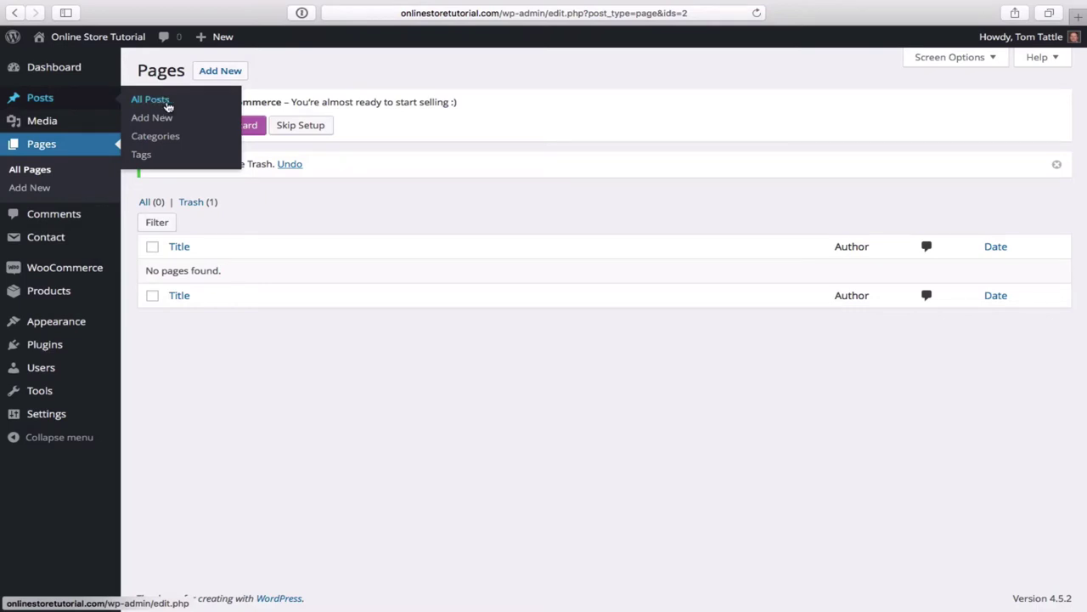
- Trash the Hello world! post from All Posts, then go to General Settings
click(168, 106)
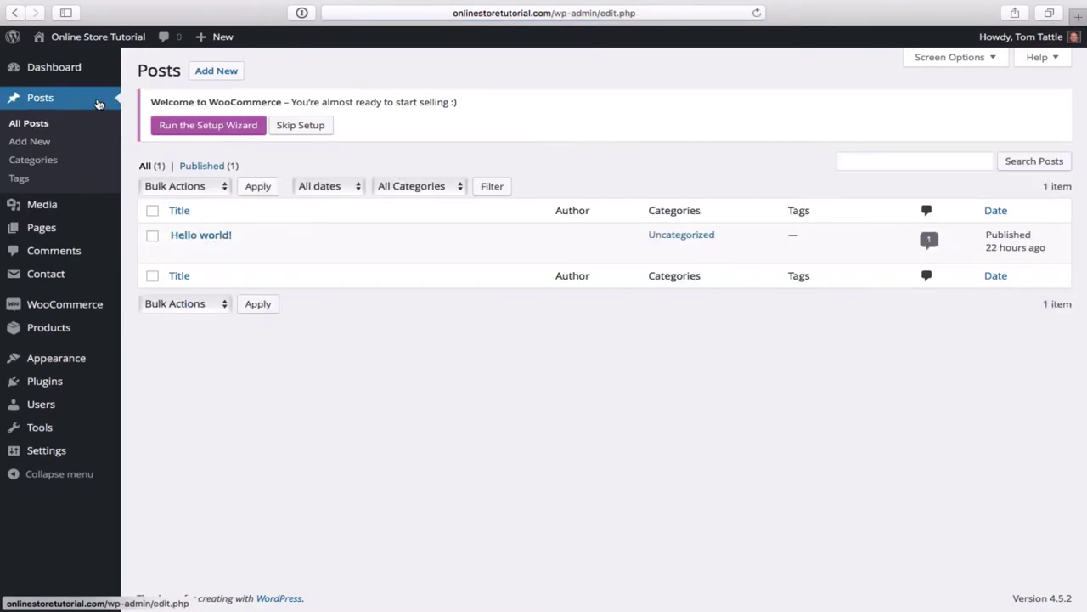
click(153, 237)
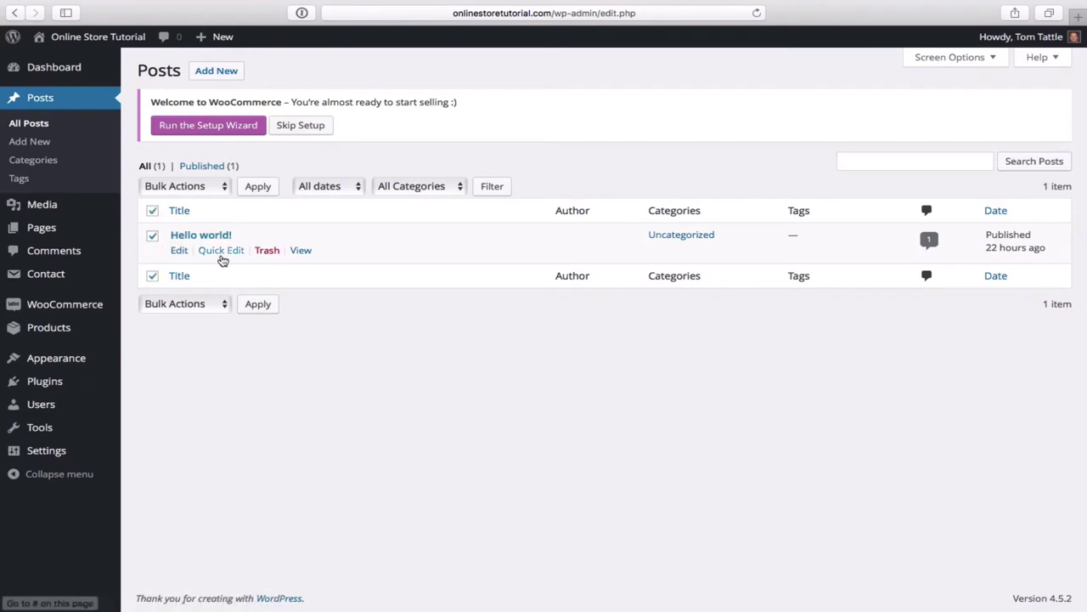
click(266, 251)
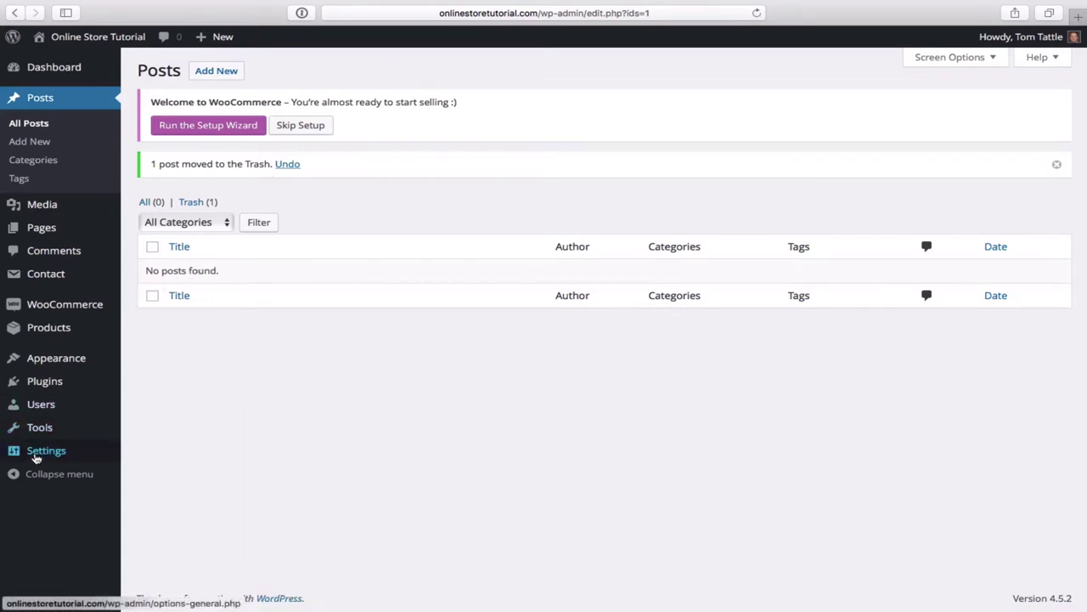
mouse_move(46, 457)
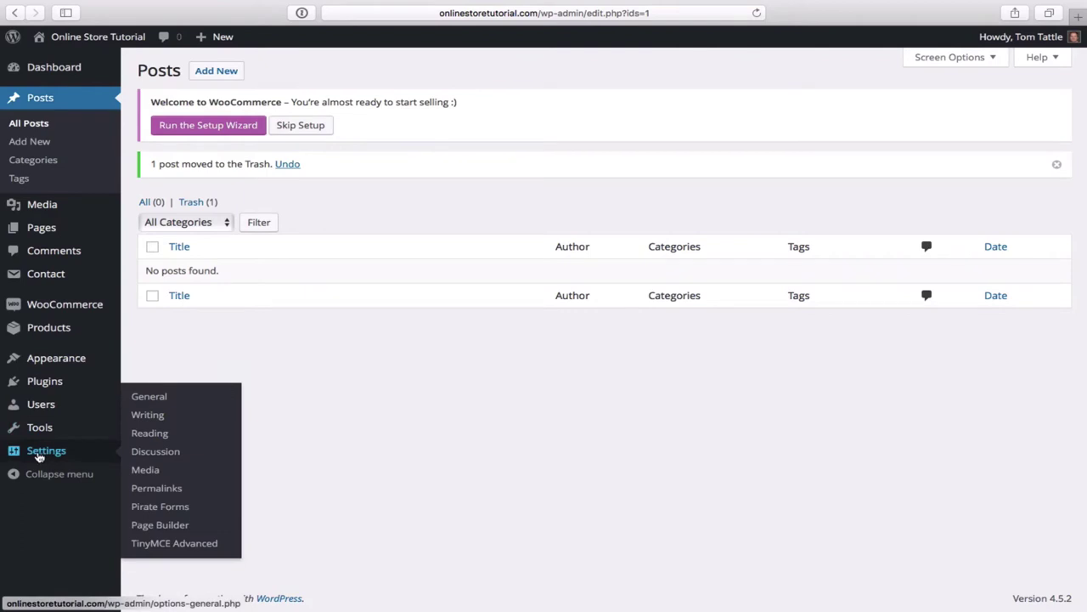
click(150, 397)
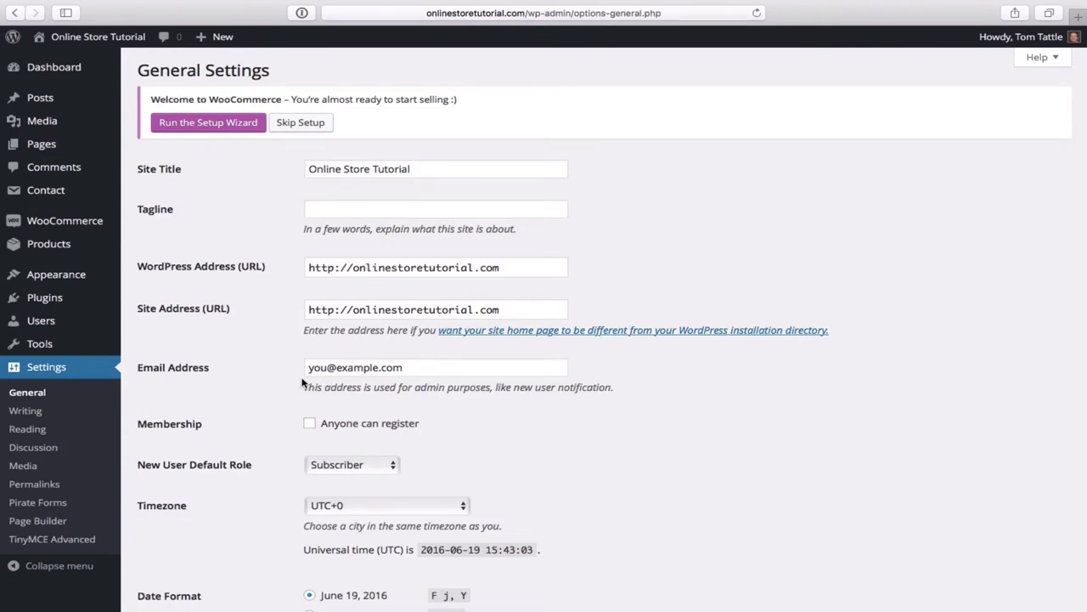
- Replace the placeholder admin email with the site owner's email address and save General Settings
click(420, 368)
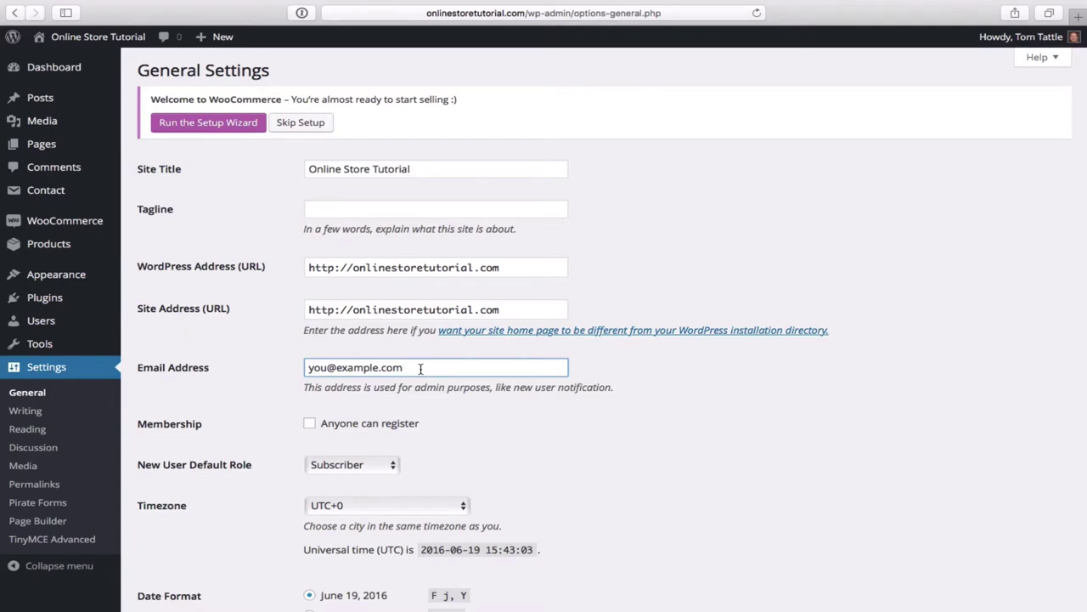
key(BackSpace)
key(BackSpace)
key(BackSpace)
key(BackSpace)
key(BackSpace)
key(BackSpace)
key(BackSpace)
key(BackSpace)
key(BackSpace)
key(BackSpace)
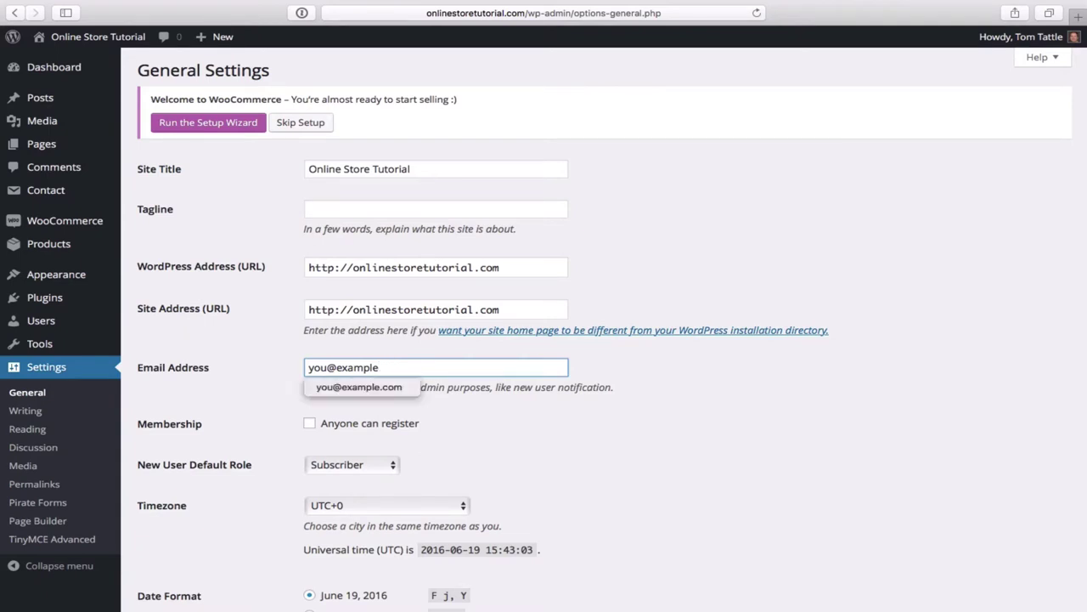
key(BackSpace)
key(BackSpace)
key(BackSpace)
key(BackSpace)
key(BackSpace)
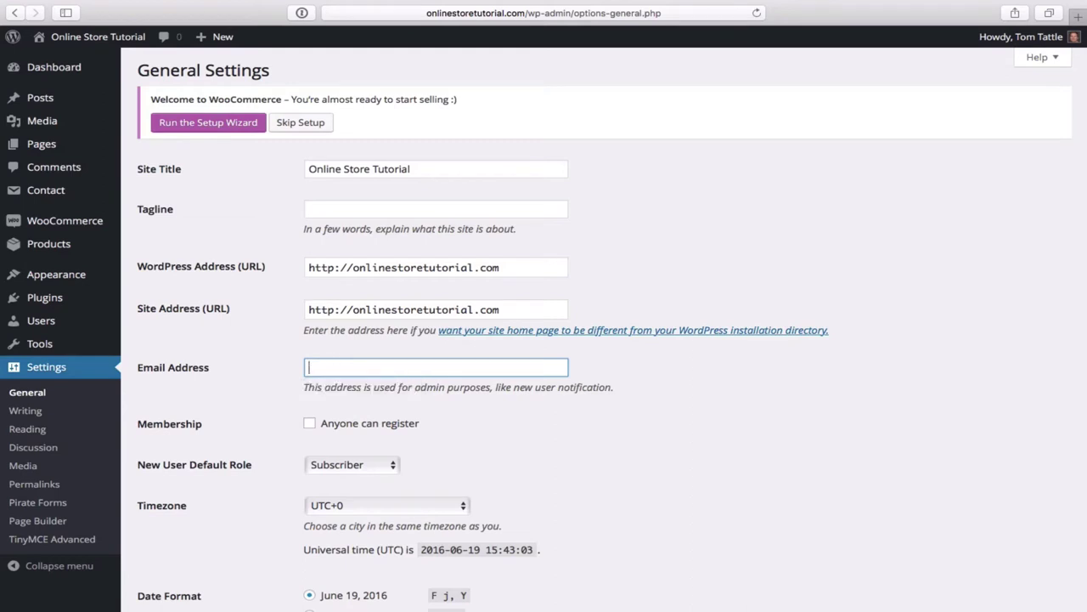
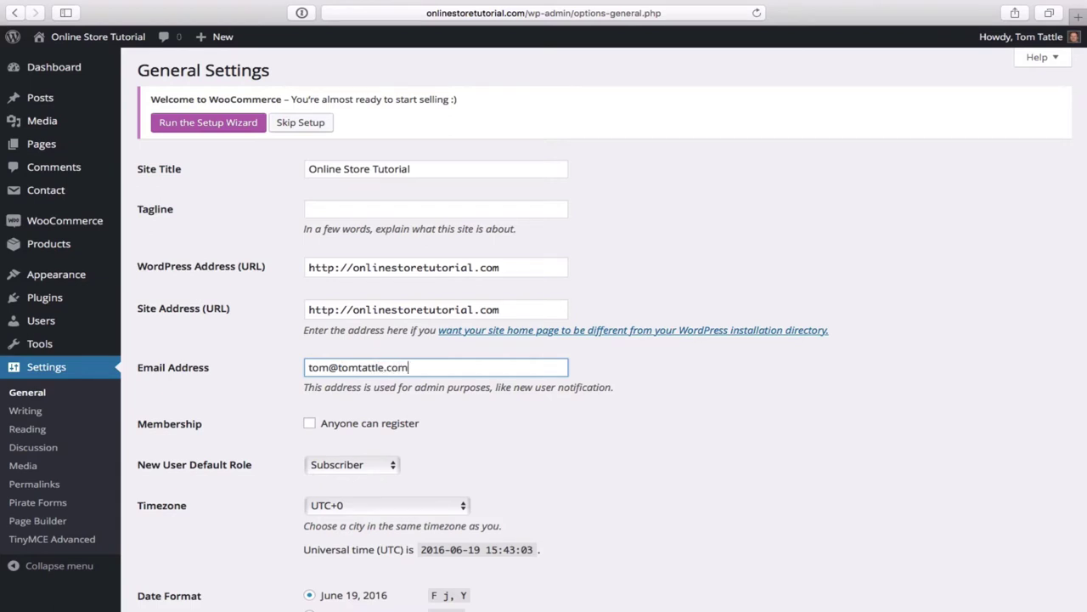
scroll(590, 348, down, 5)
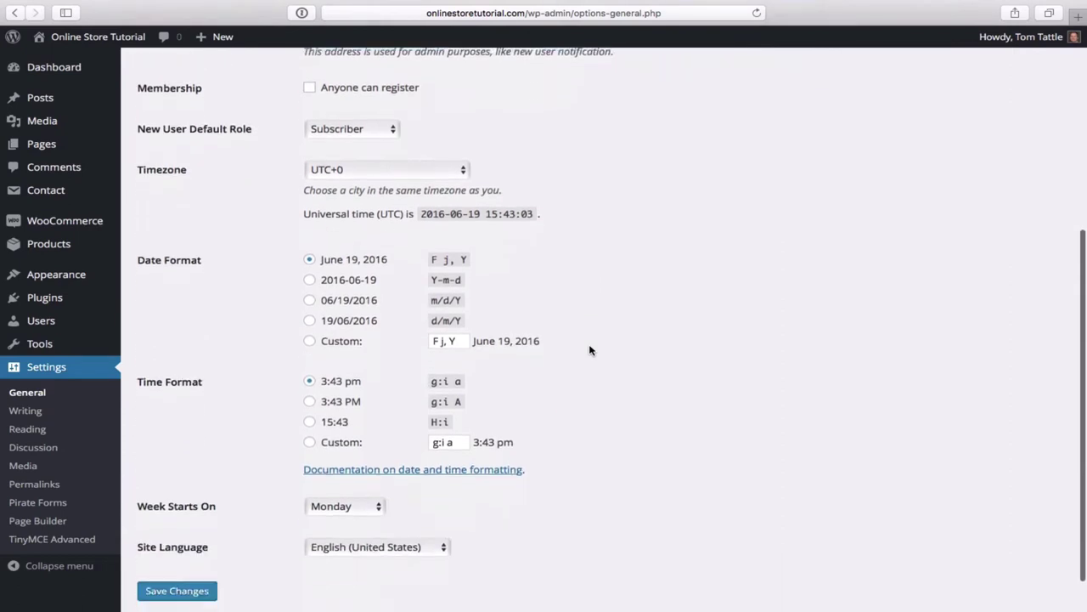
scroll(590, 348, down, 1)
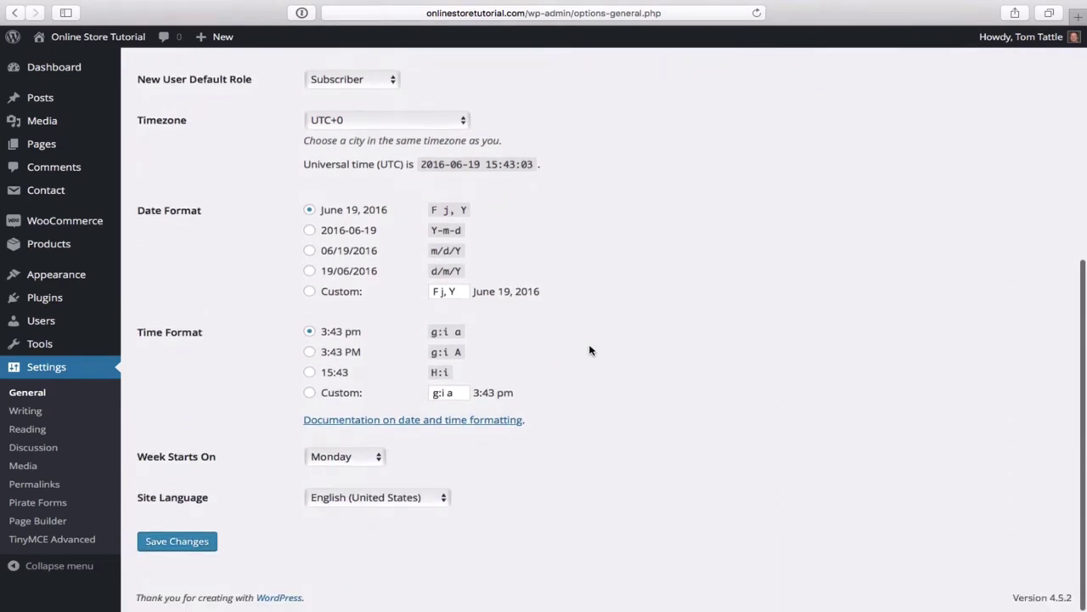
click(183, 548)
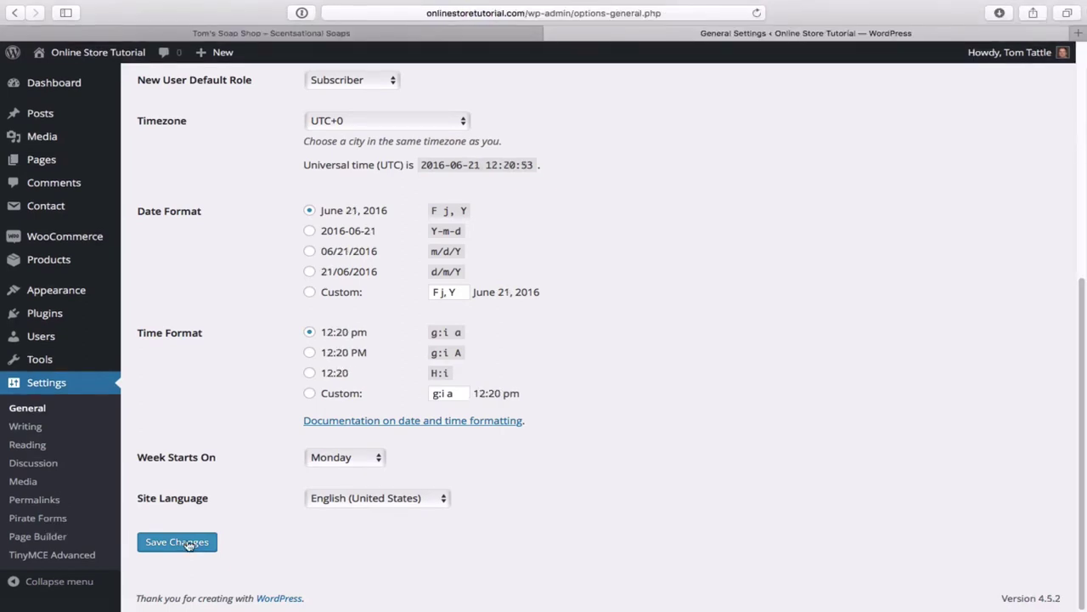
mouse_move(96, 320)
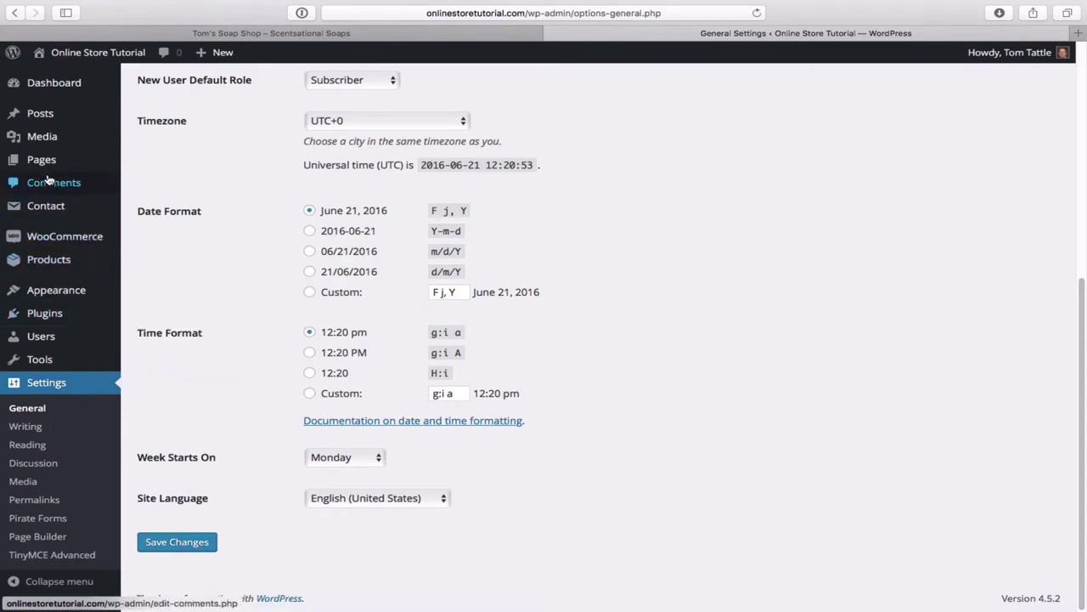
mouse_move(49, 209)
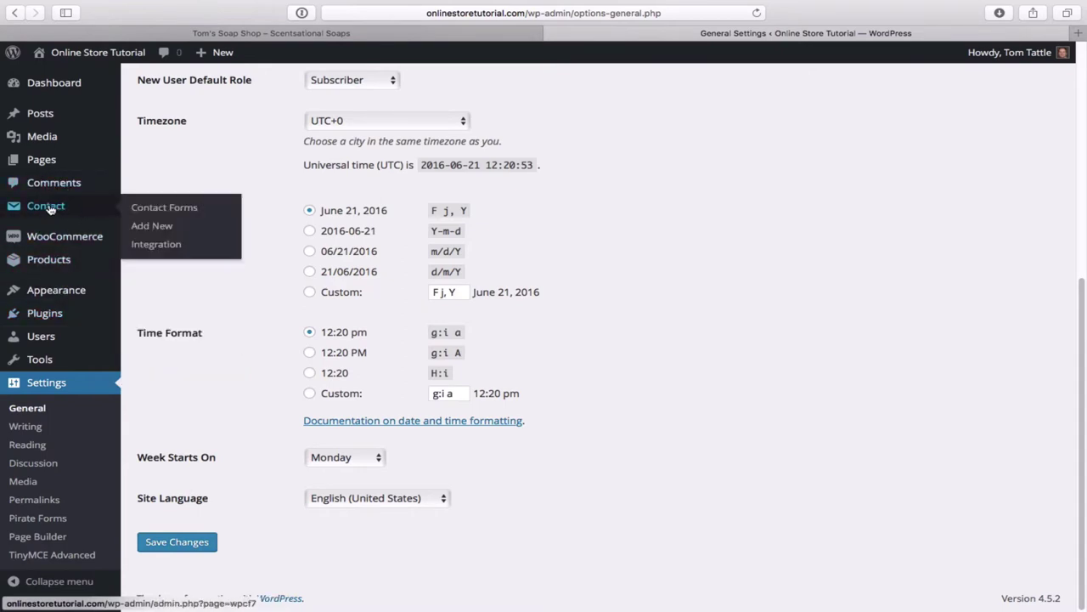
mouse_move(37, 165)
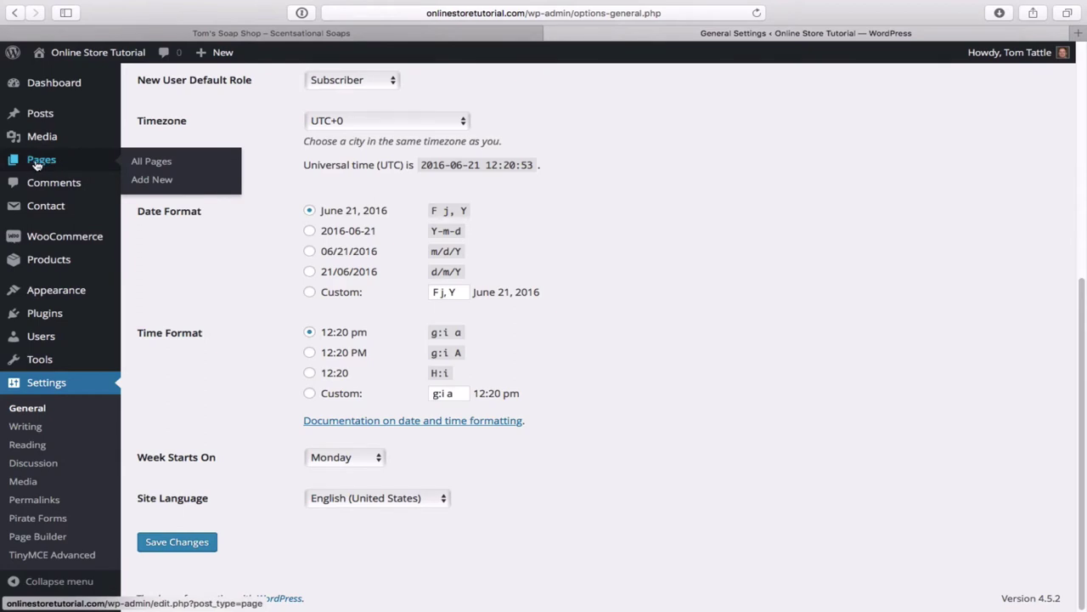
- Create a new page titled 'Home', assign it the Frontpage template, and publish it
click(152, 180)
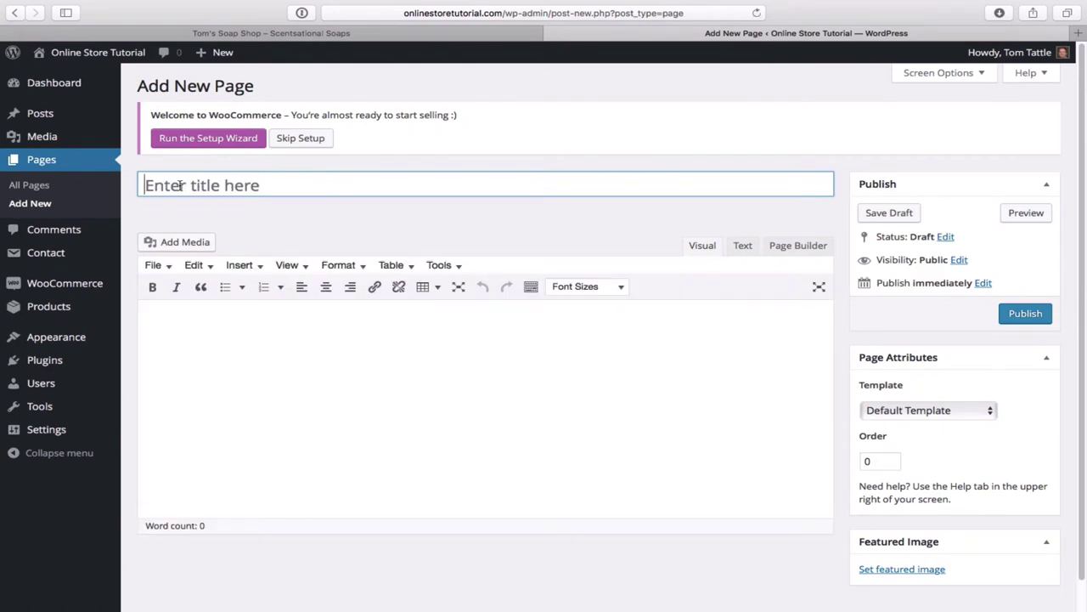
click(180, 185)
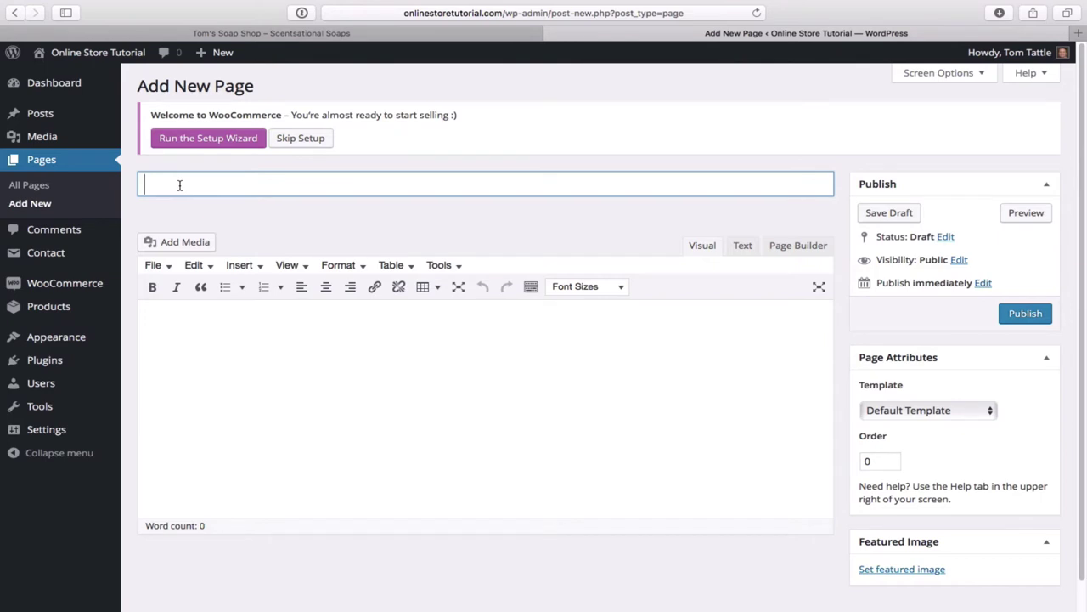
text(Homw)
key(BackSpace)
text(e)
click(990, 411)
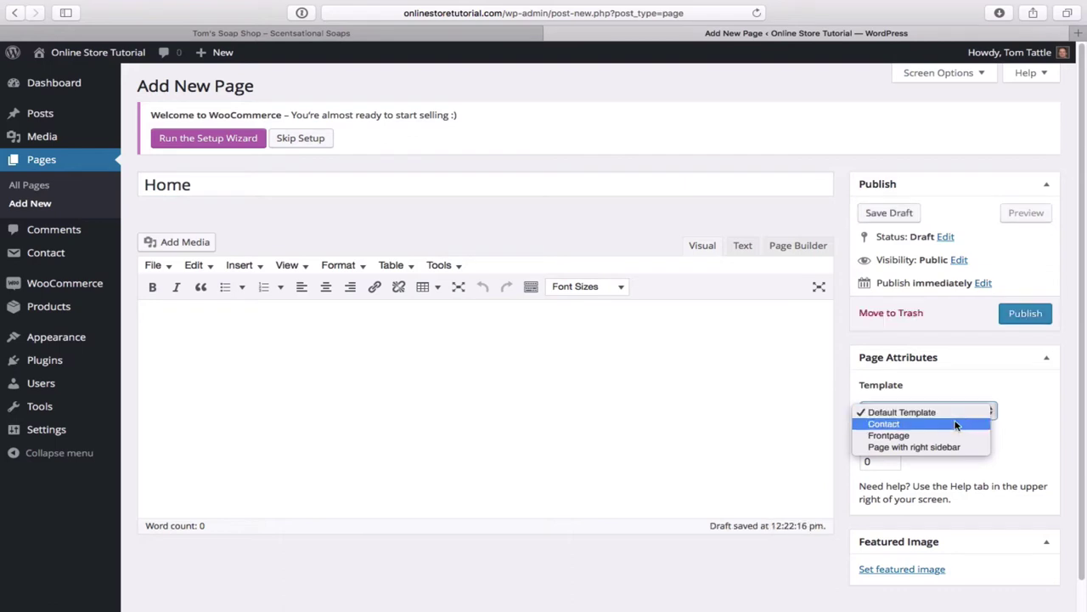
click(888, 435)
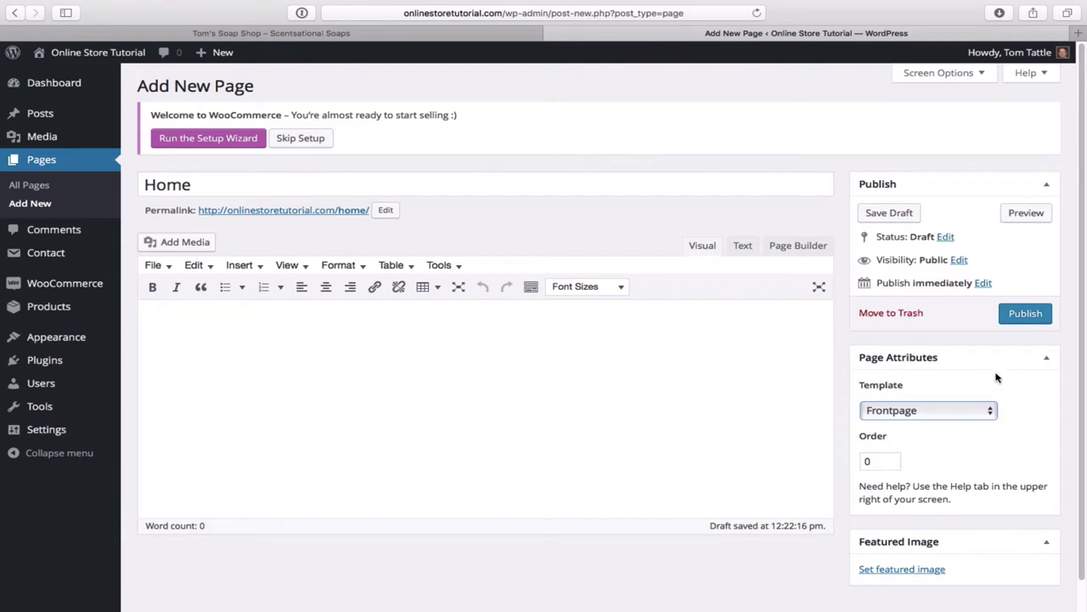
click(1025, 314)
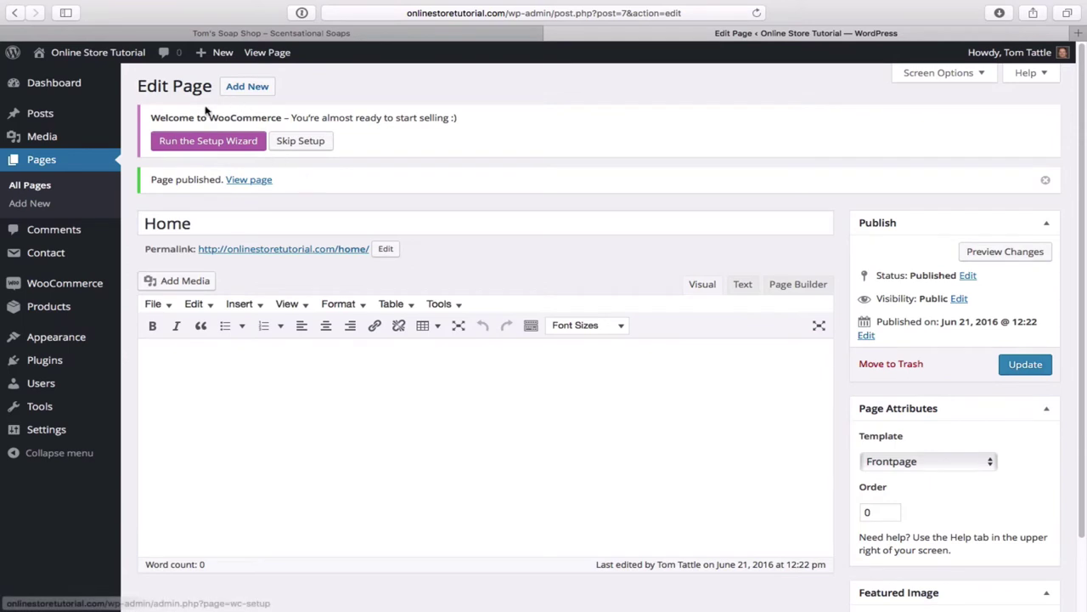
- Publish a new page titled 'About' keeping the Default Template
click(252, 90)
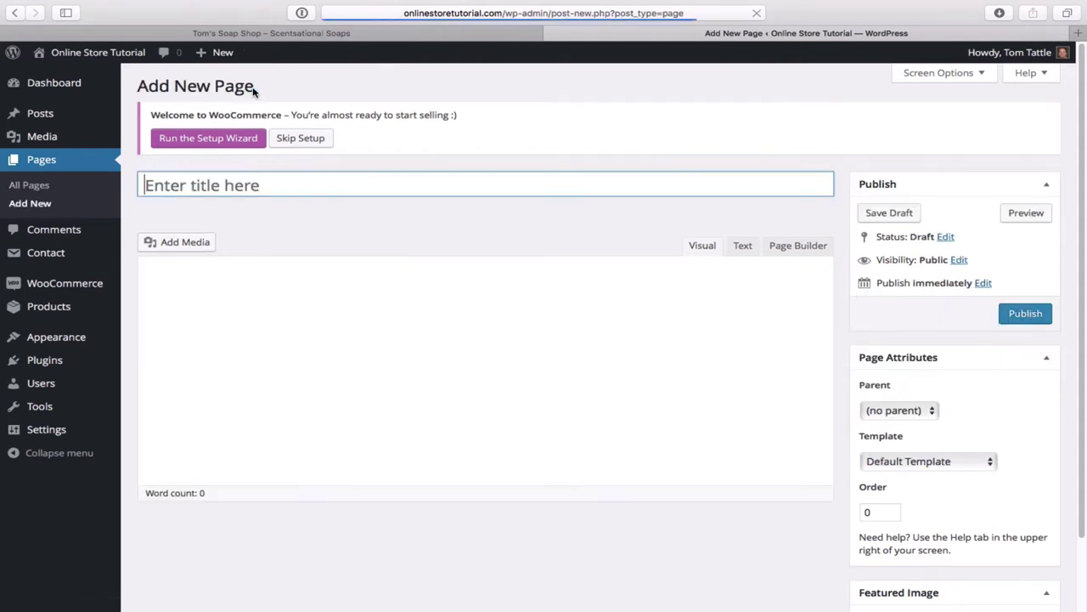
click(182, 190)
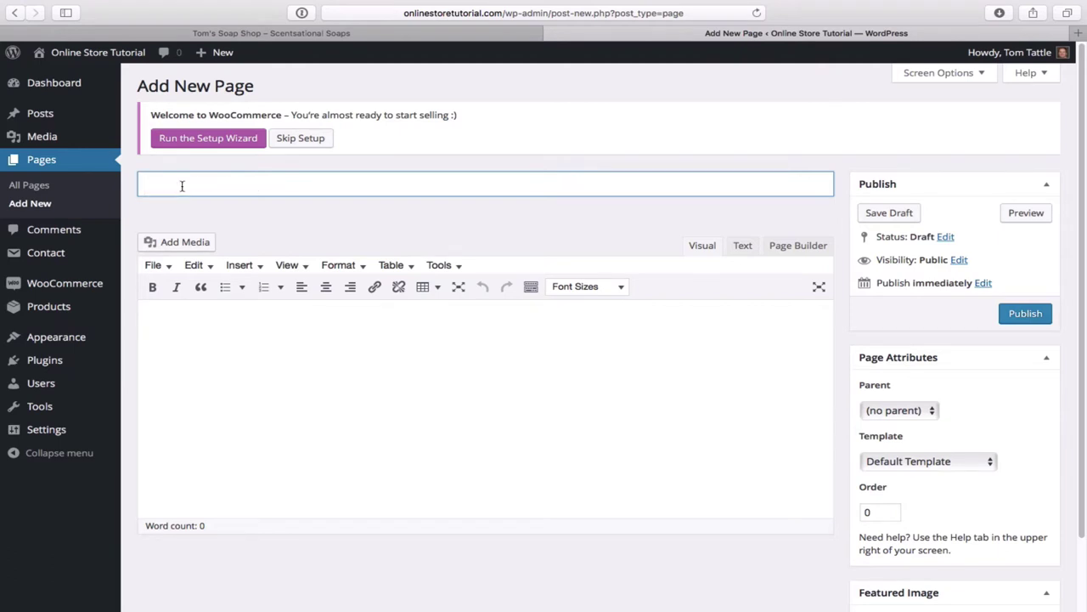
text(About)
scroll(739, 336, down, 1)
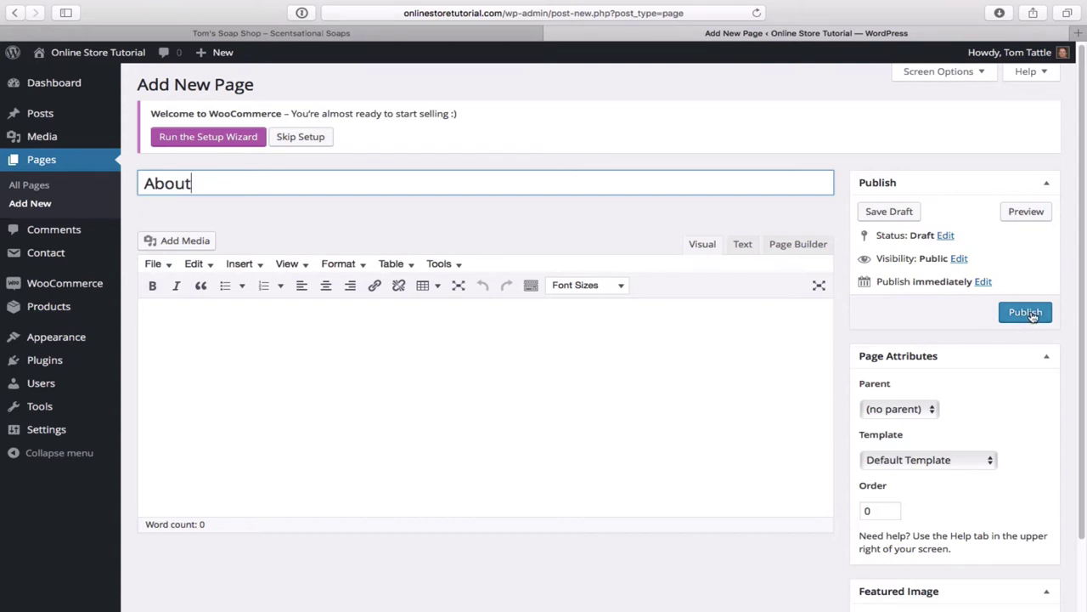
click(990, 461)
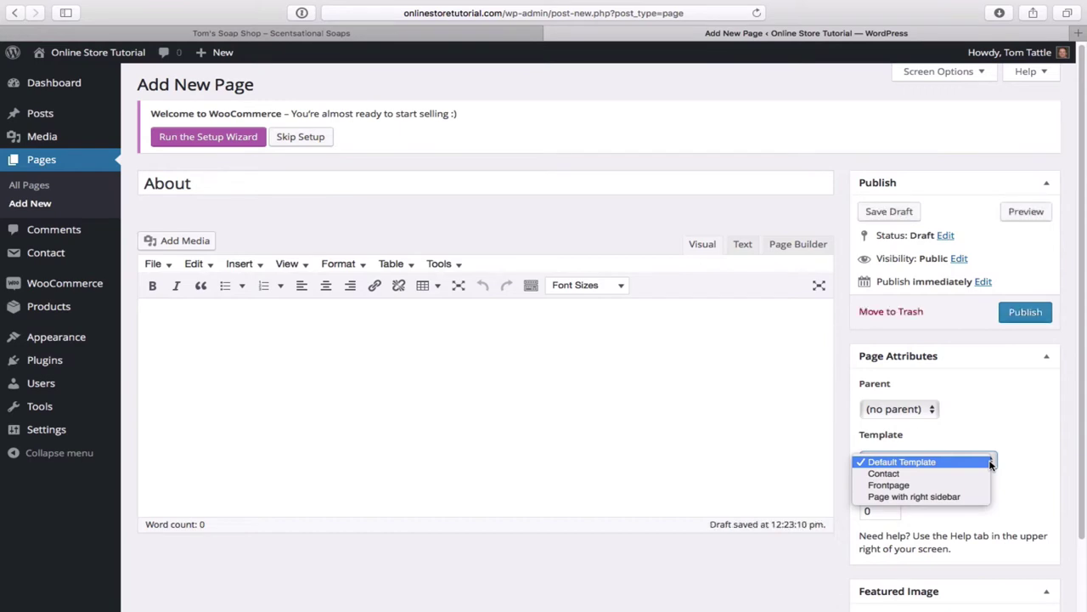
click(988, 462)
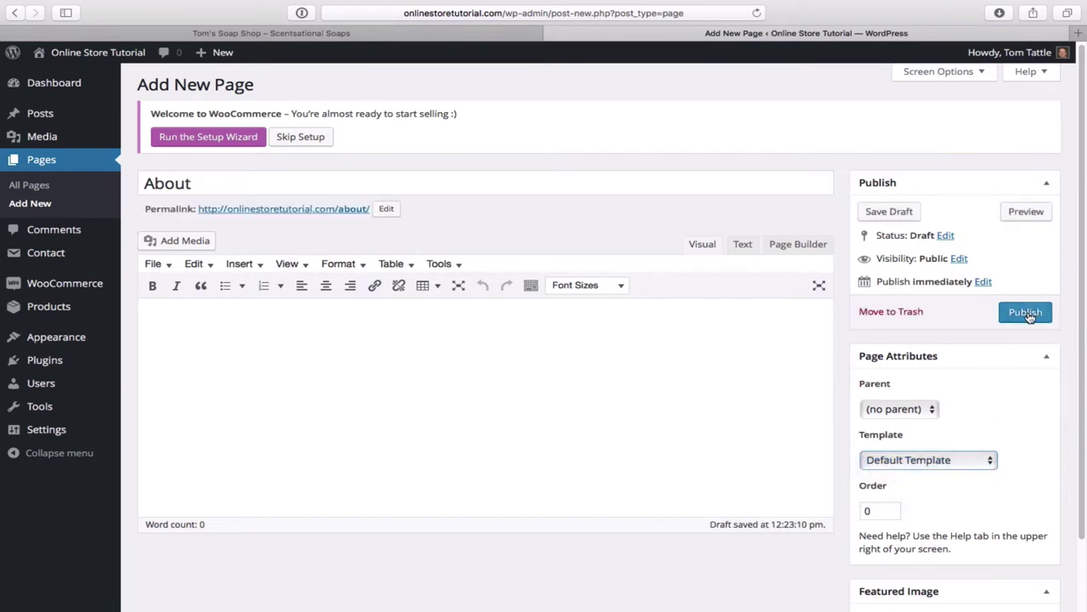
click(1025, 313)
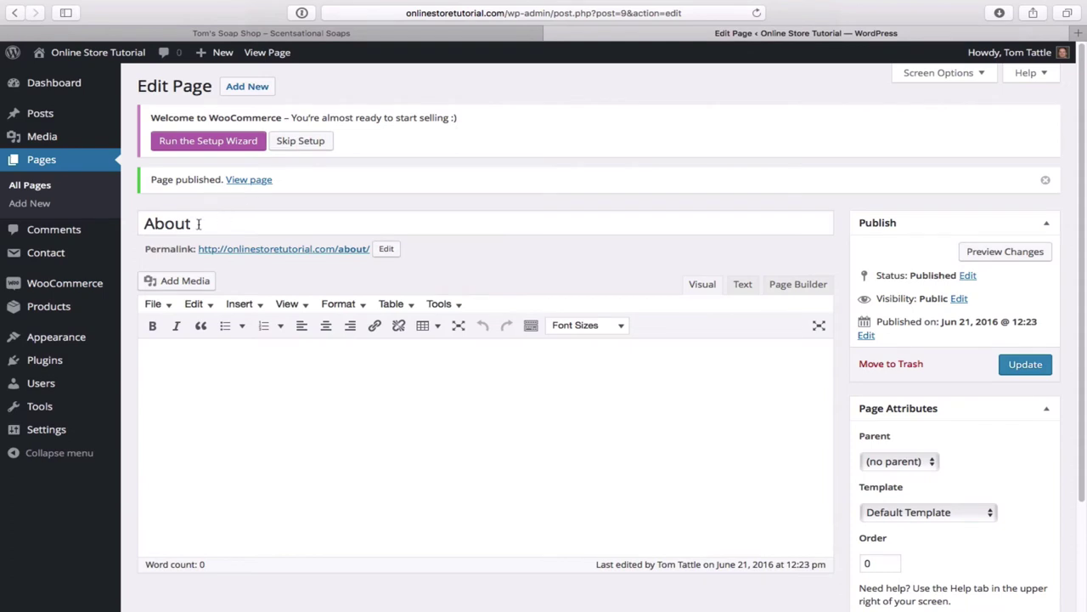
click(251, 90)
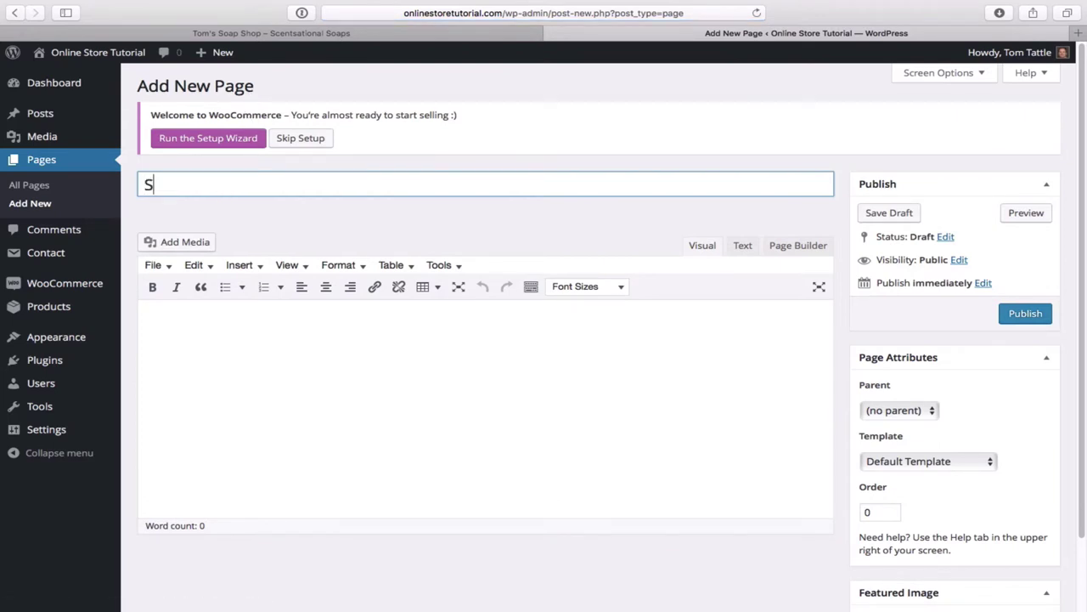
- Publish the 'Shop' page, then create and publish a 'Contact' page at /contact/
text(p)
click(1032, 314)
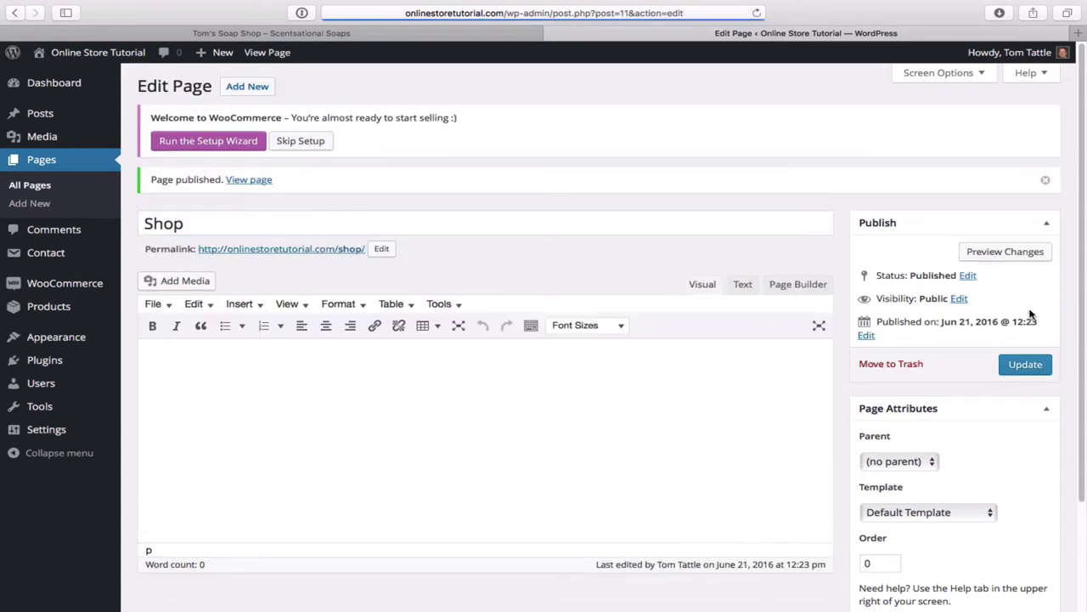
click(247, 89)
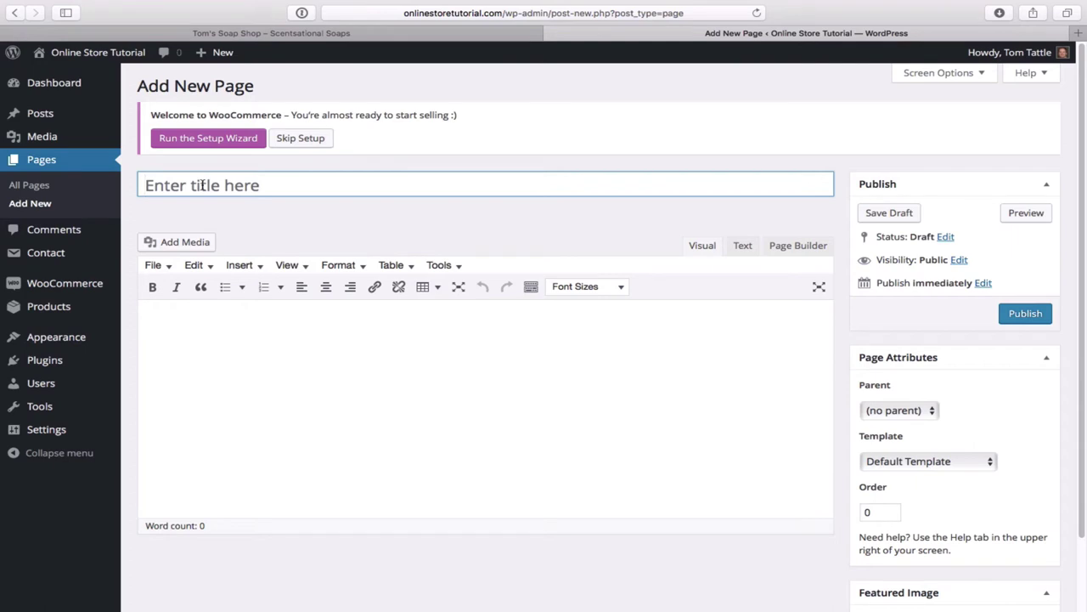
click(202, 185)
text(Contact)
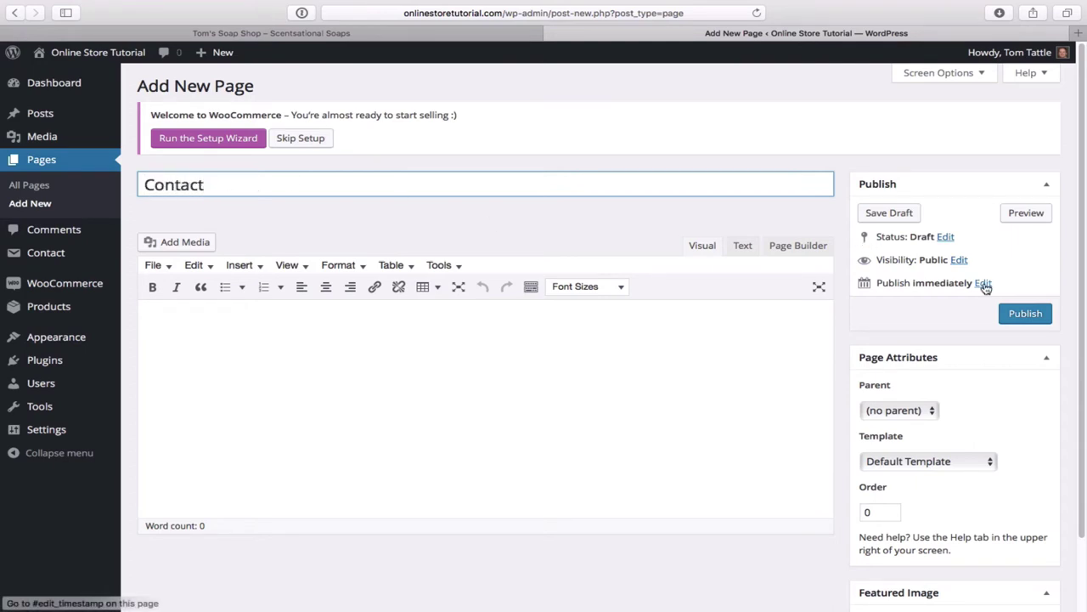
click(1026, 313)
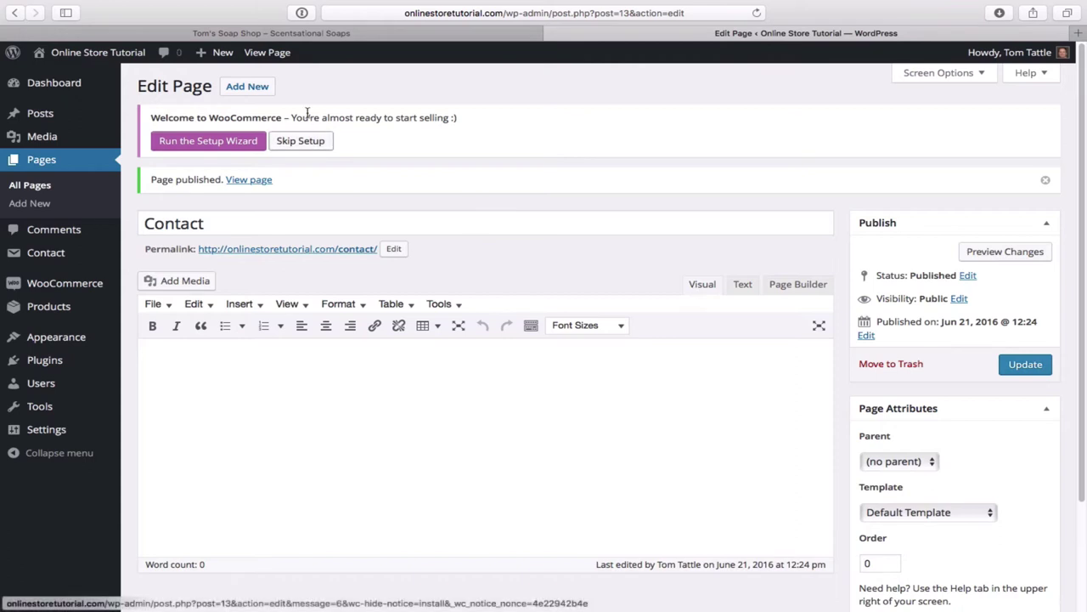
mouse_move(98, 60)
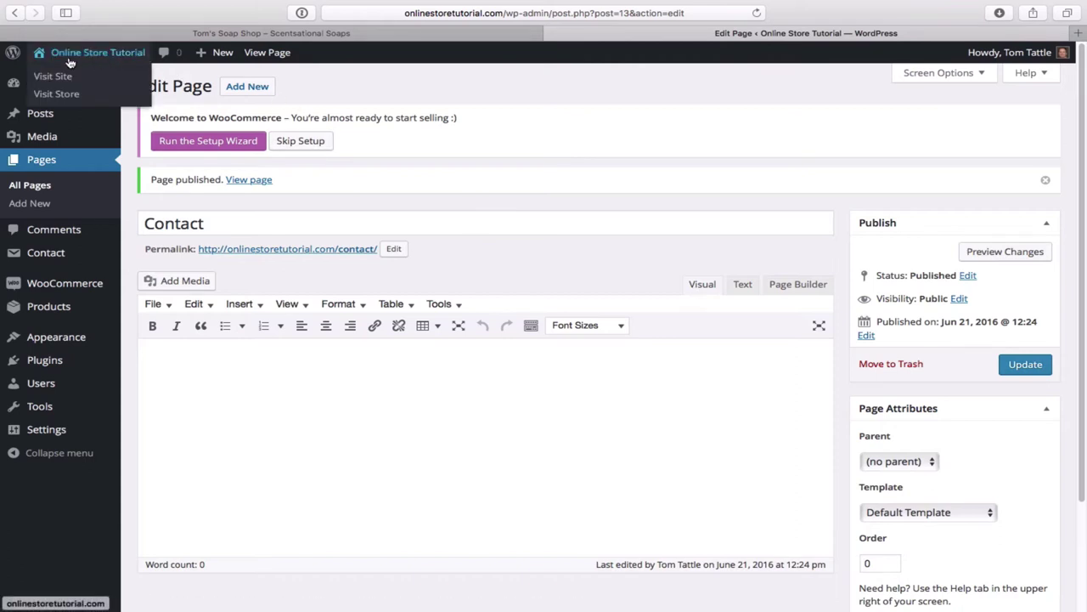
- Visit the live site's Home page and scroll through its default headphones hero and sample sections
click(79, 57)
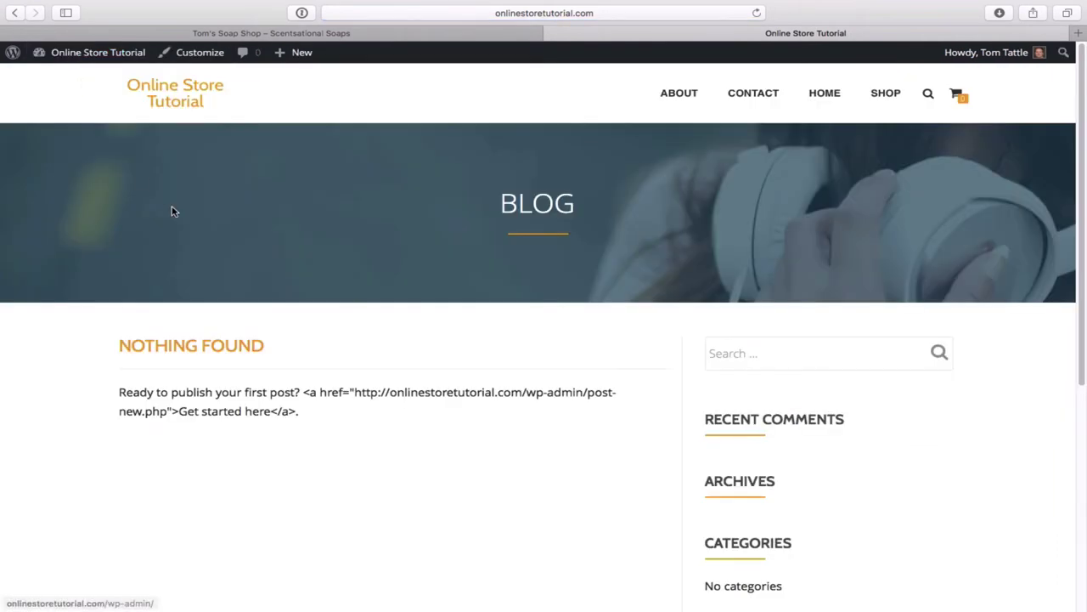
click(825, 93)
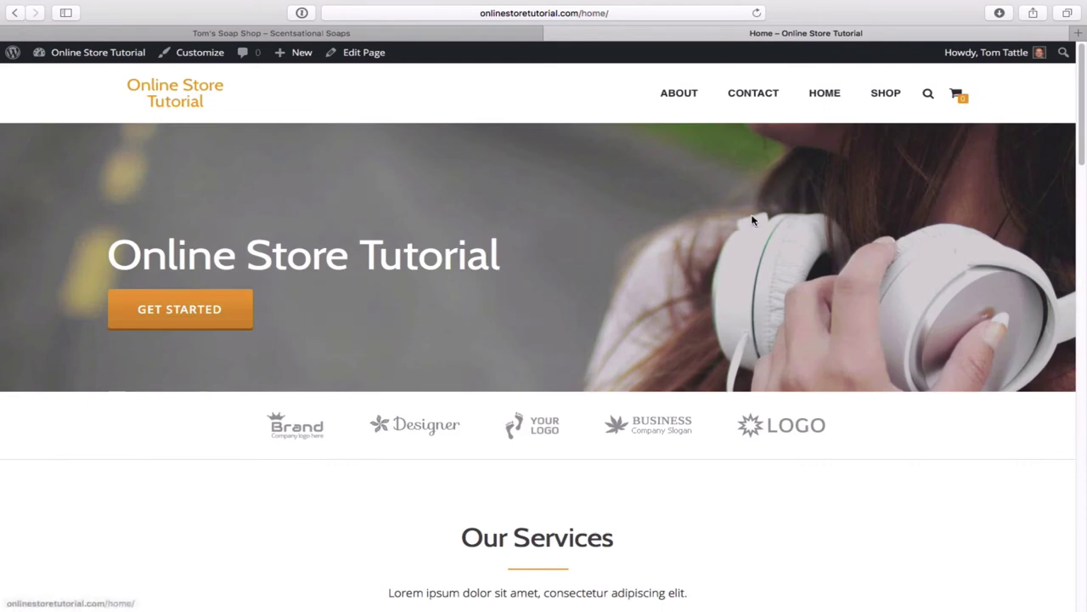
scroll(934, 486, down, 10)
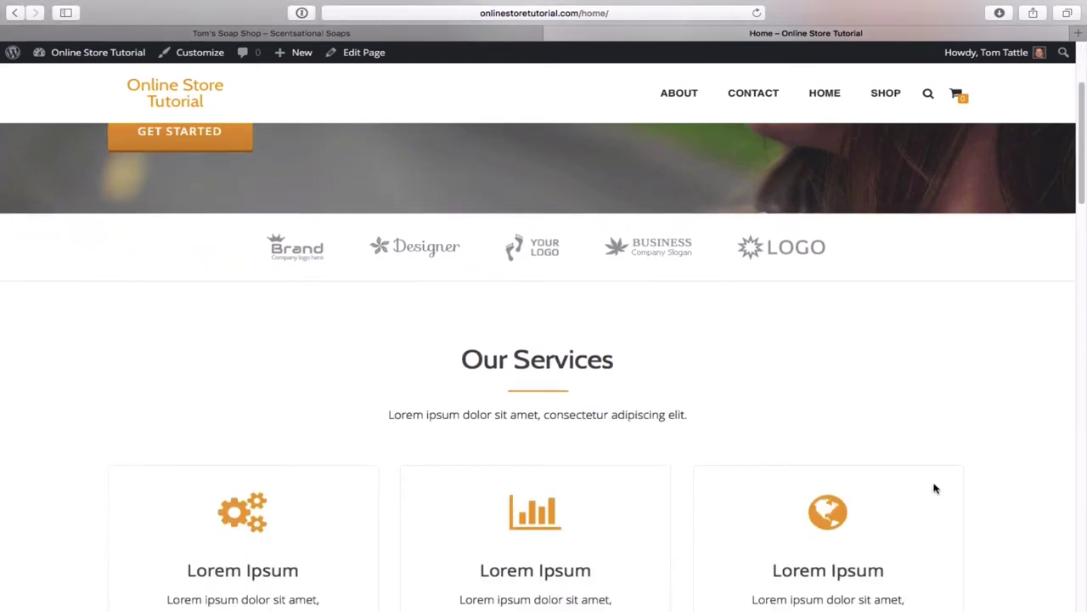
scroll(933, 488, down, 10)
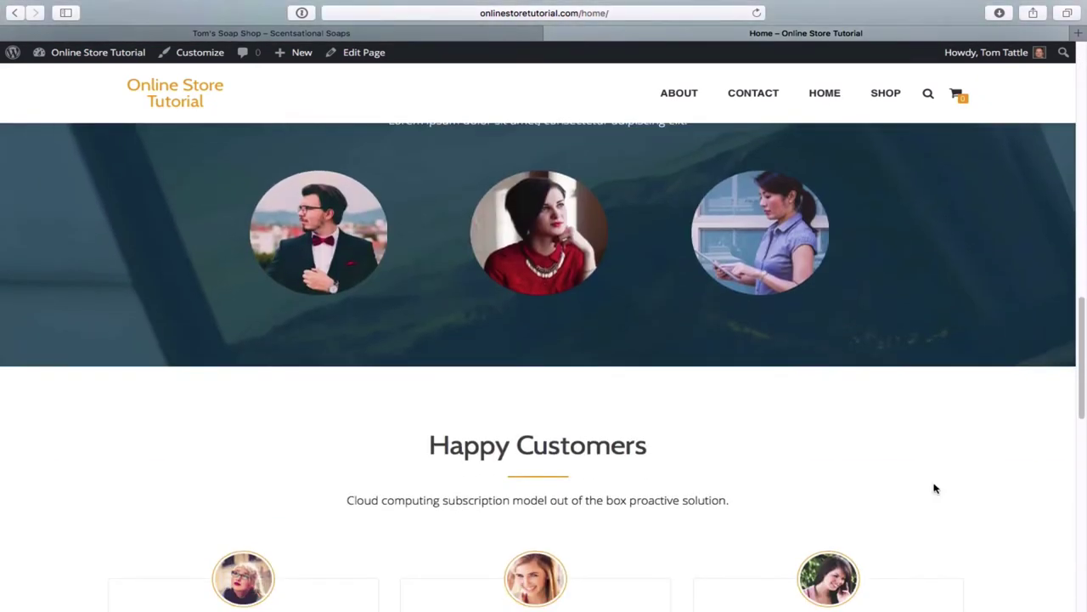
scroll(934, 489, down, 3)
scroll(935, 488, up, 10)
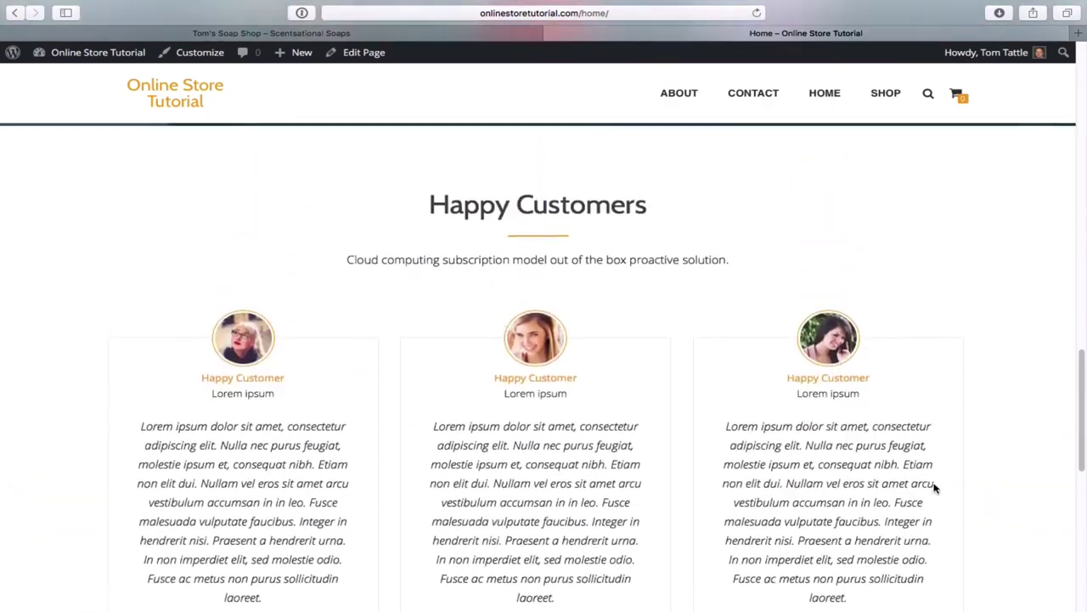
scroll(934, 488, up, 10)
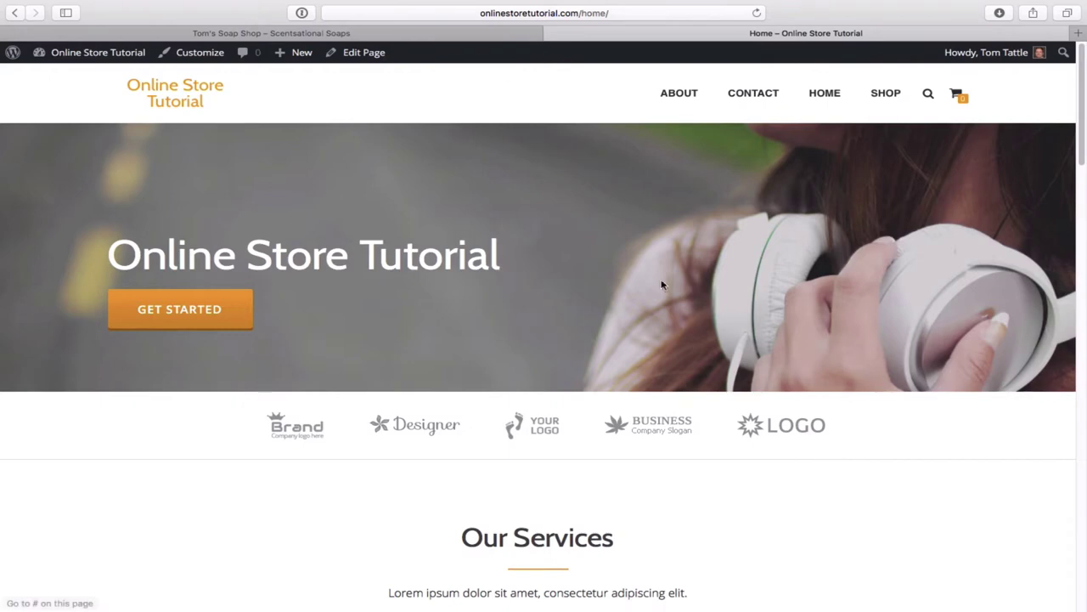
click(473, 35)
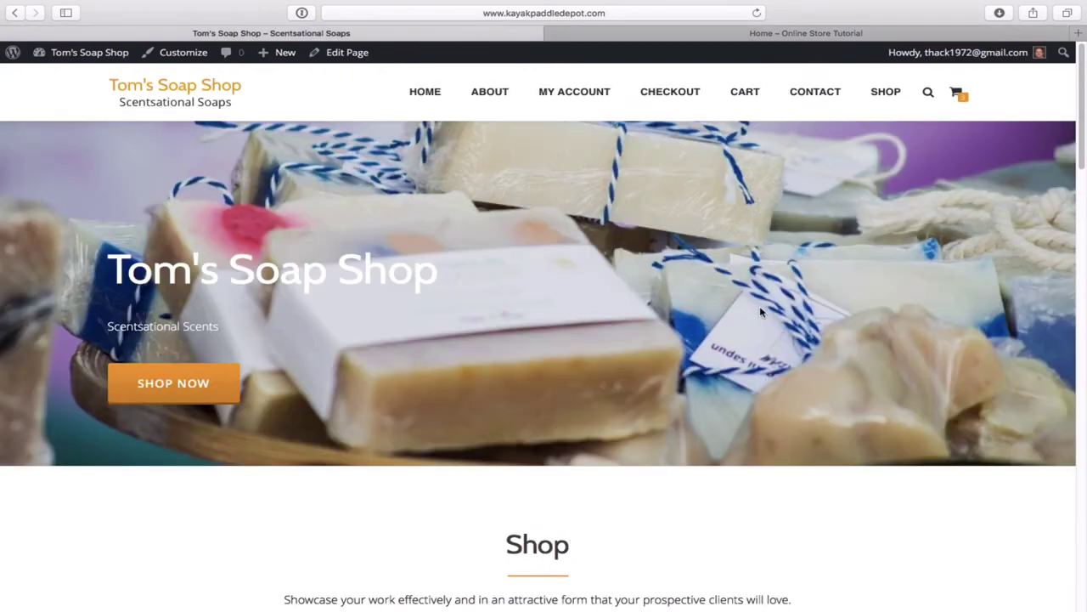
scroll(913, 419, down, 8)
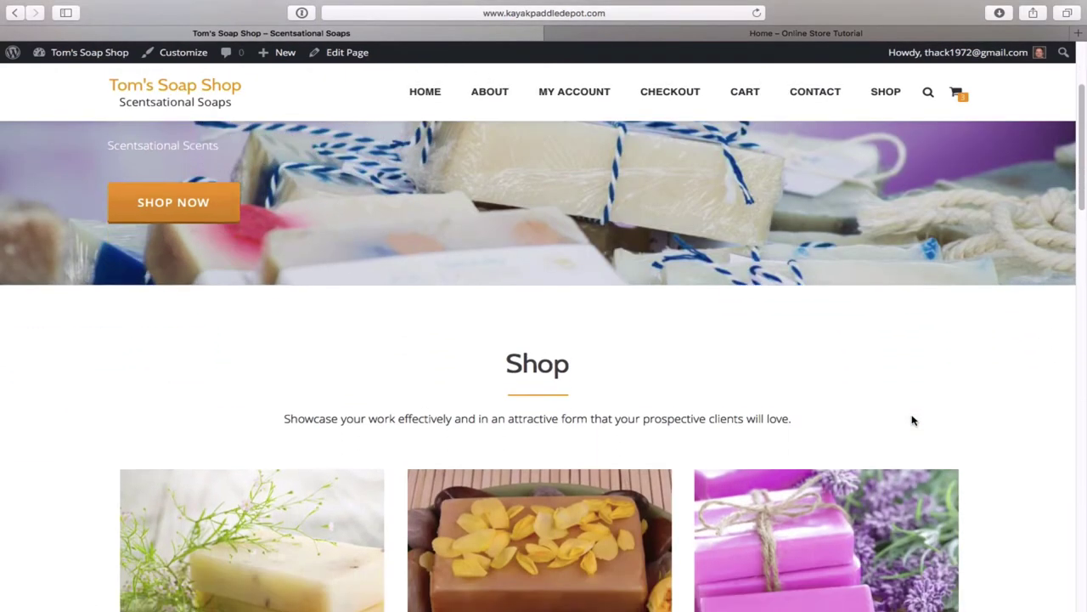
scroll(911, 419, down, 4)
scroll(912, 417, up, 12)
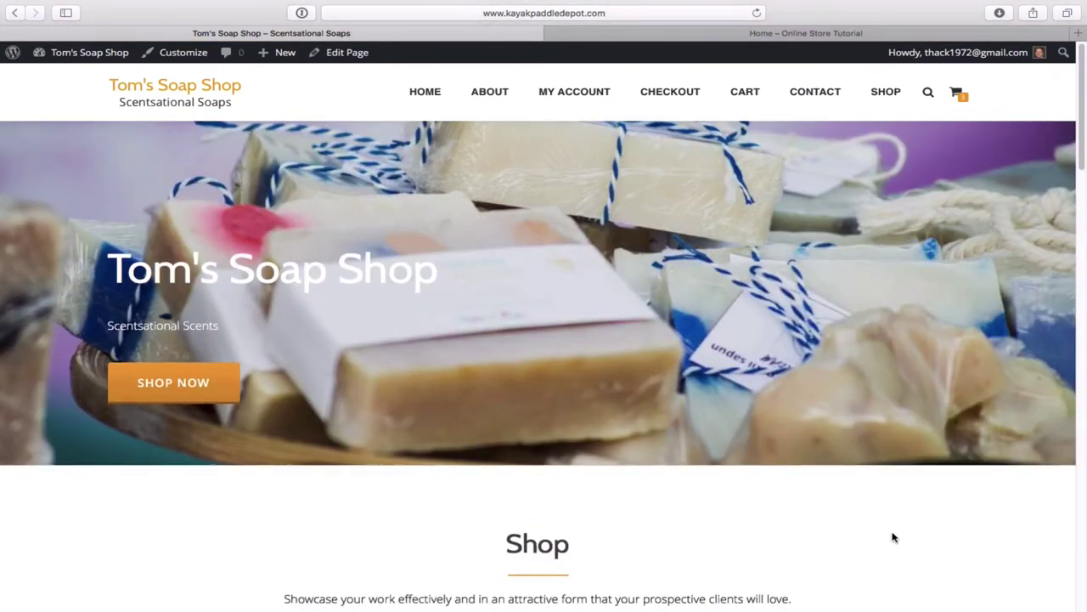
scroll(893, 536, down, 5)
scroll(892, 536, down, 4)
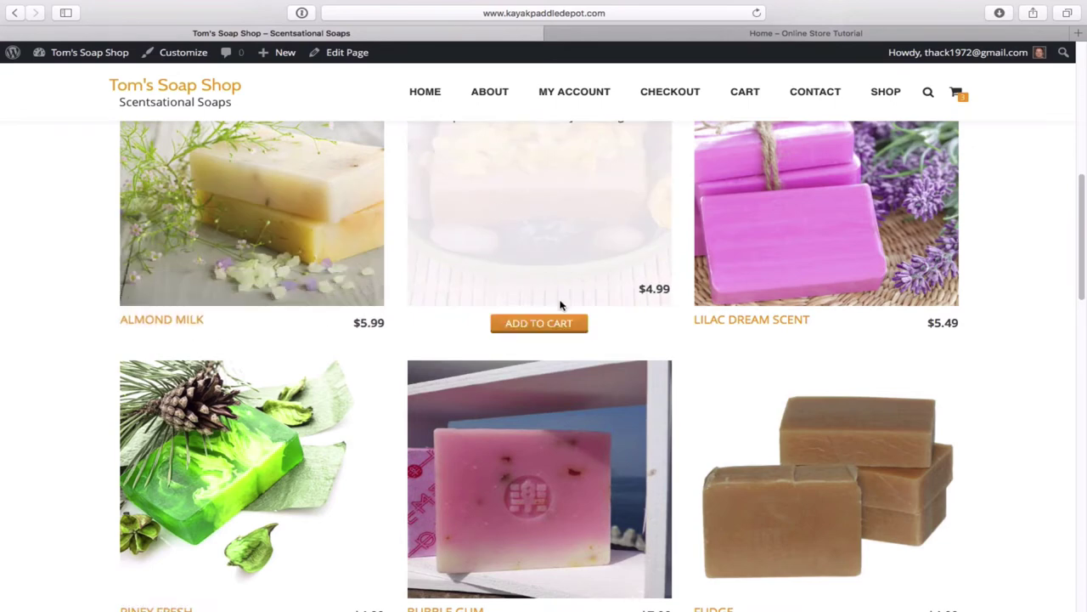
scroll(1011, 395, up, 2)
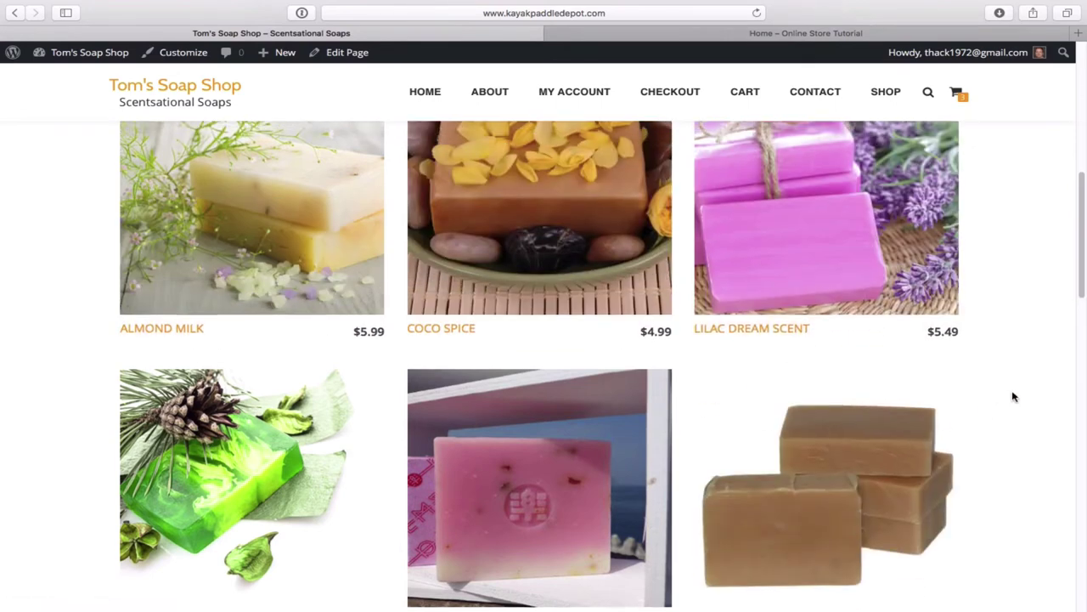
scroll(1012, 396, up, 3)
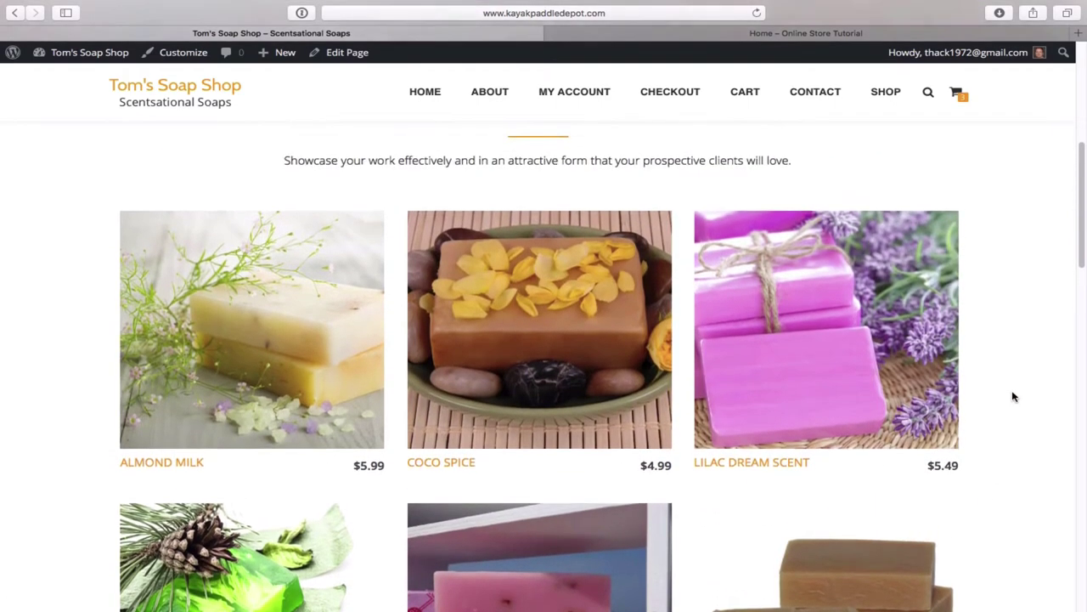
scroll(1012, 396, up, 4)
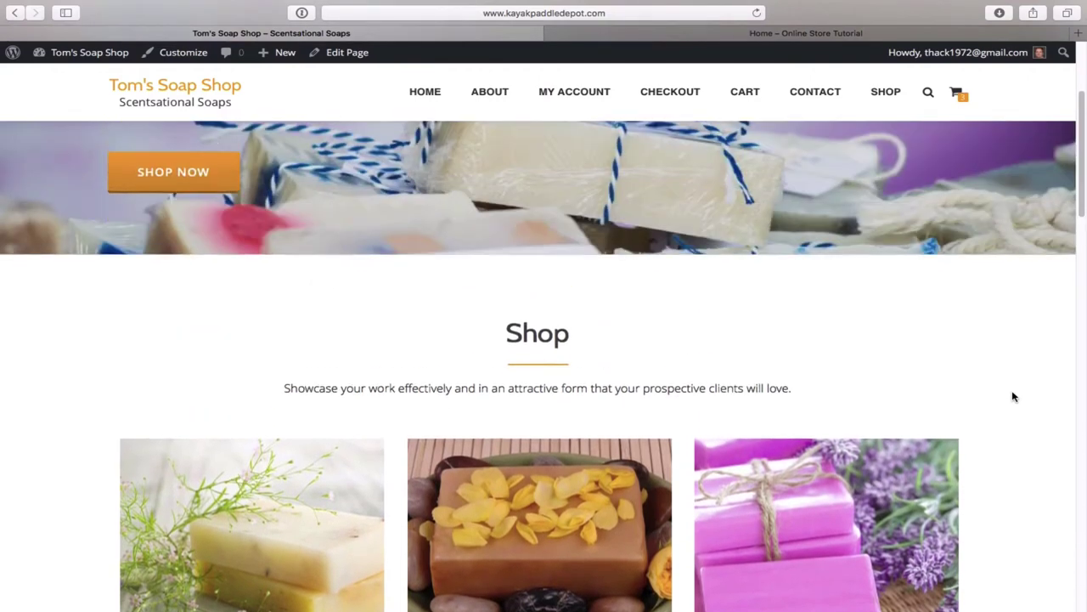
scroll(1012, 396, down, 9)
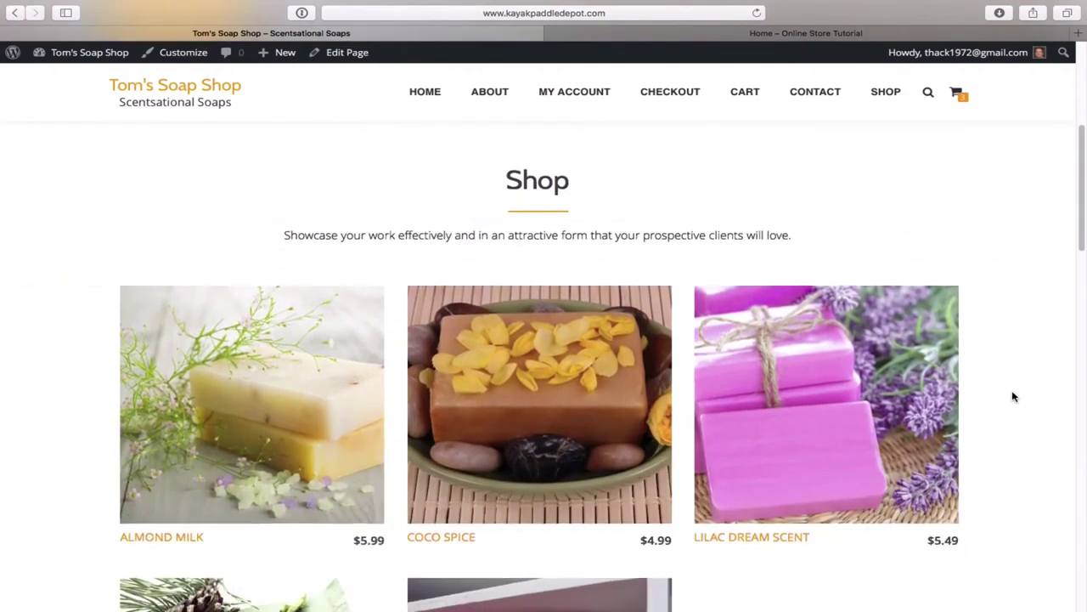
scroll(1012, 396, down, 10)
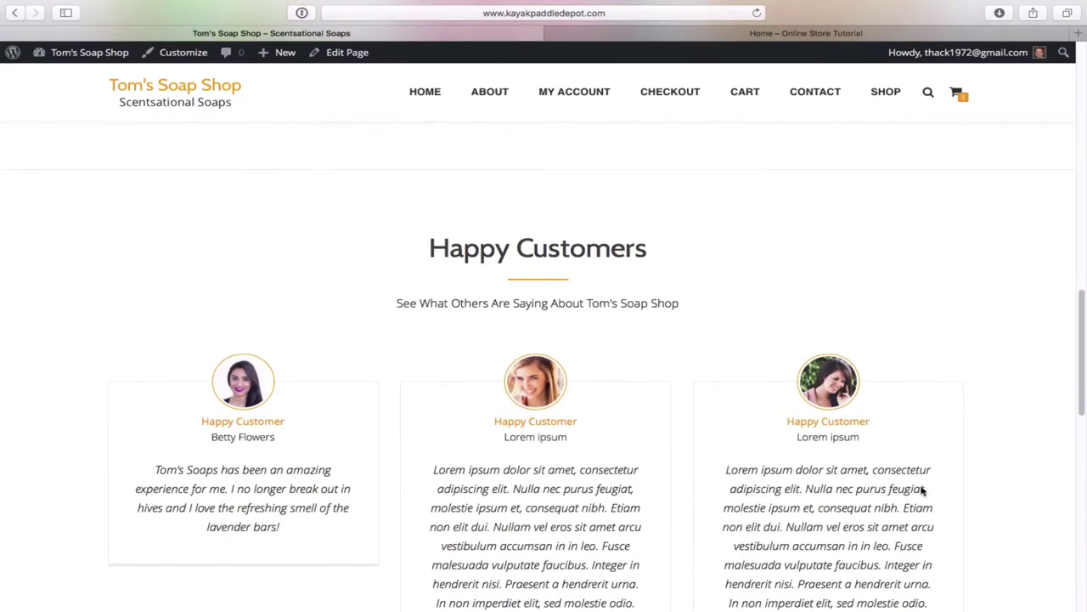
scroll(922, 490, down, 12)
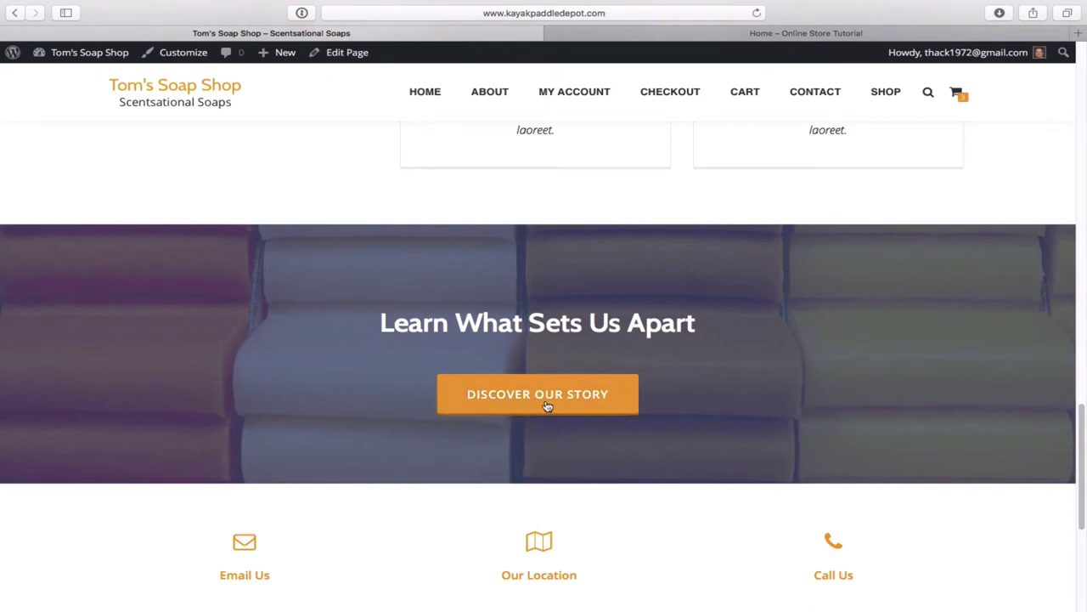
scroll(862, 385, down, 5)
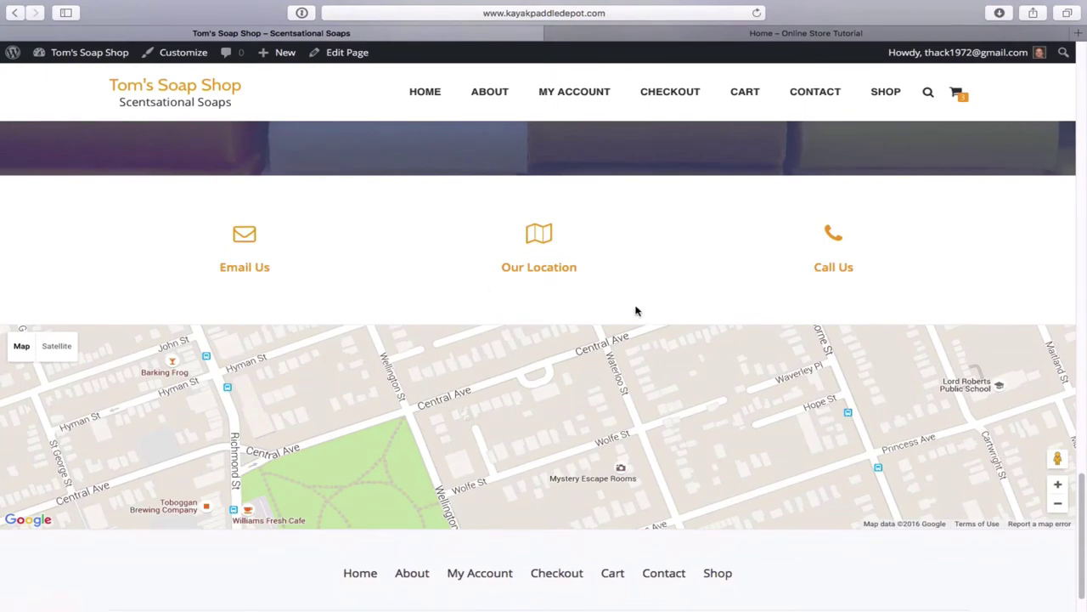
scroll(870, 252, up, 10)
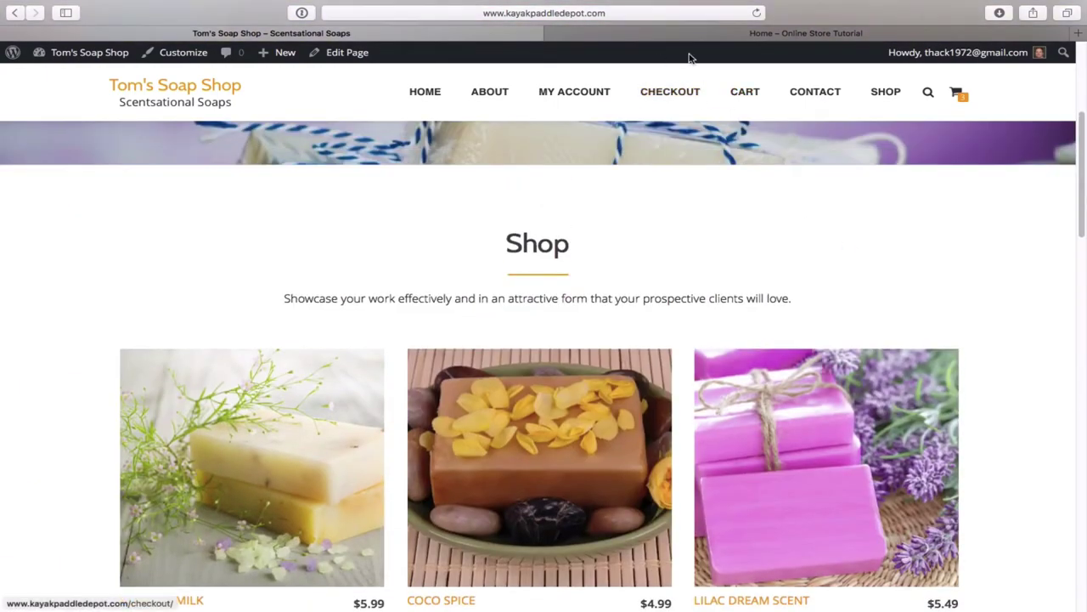
- Switch to the 'Home – Online Store Tutorial' tab and scroll through its upper sections
click(697, 34)
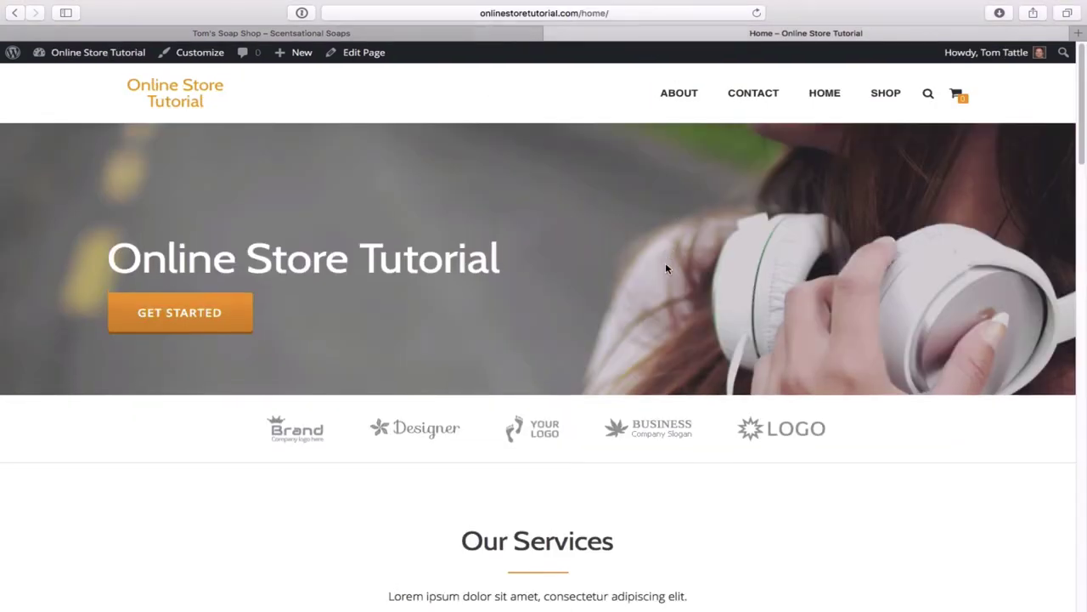
scroll(696, 280, down, 2)
scroll(697, 280, up, 2)
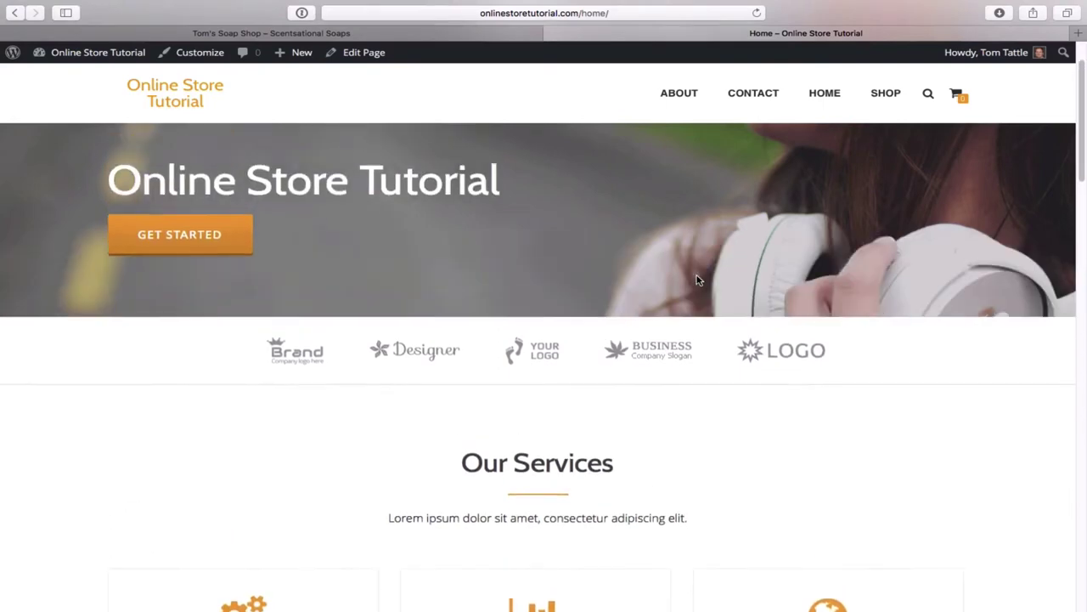
scroll(697, 280, down, 2)
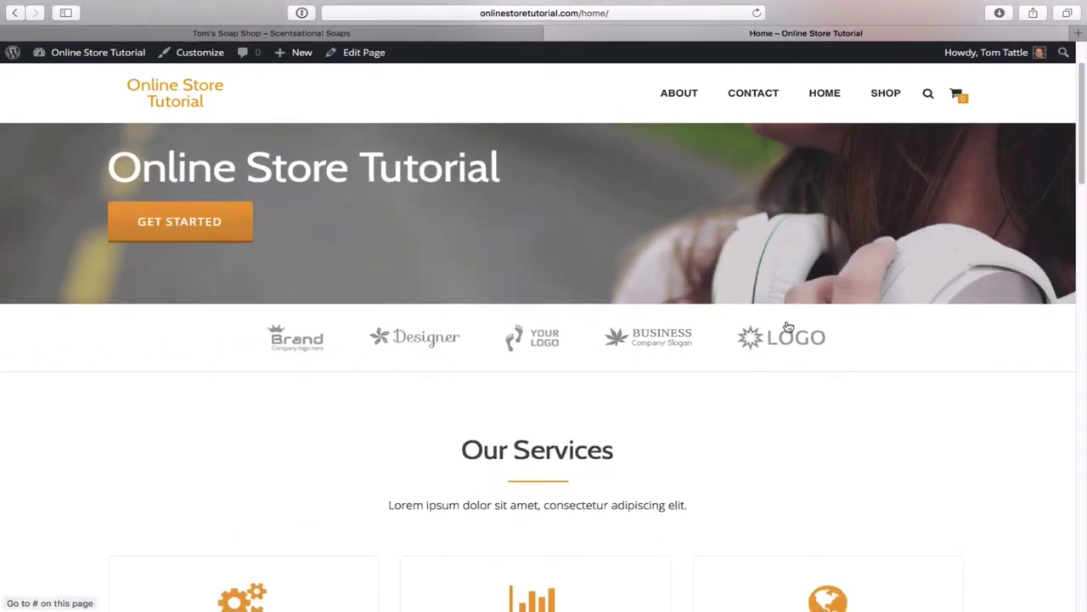
scroll(896, 424, down, 3)
scroll(896, 424, down, 3)
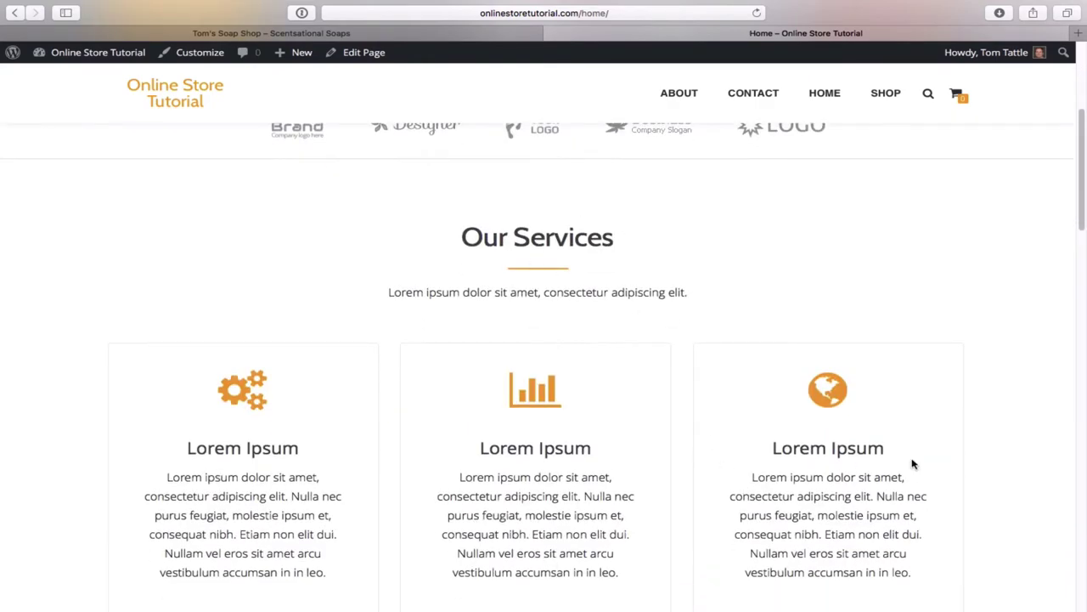
scroll(912, 461, down, 10)
scroll(912, 464, down, 2)
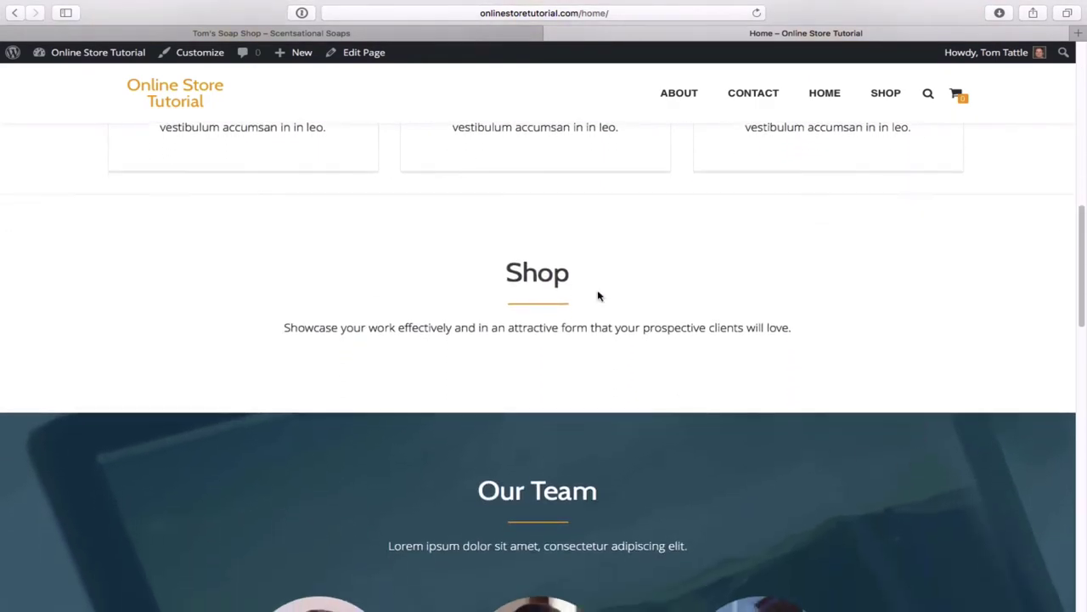
scroll(726, 408, down, 5)
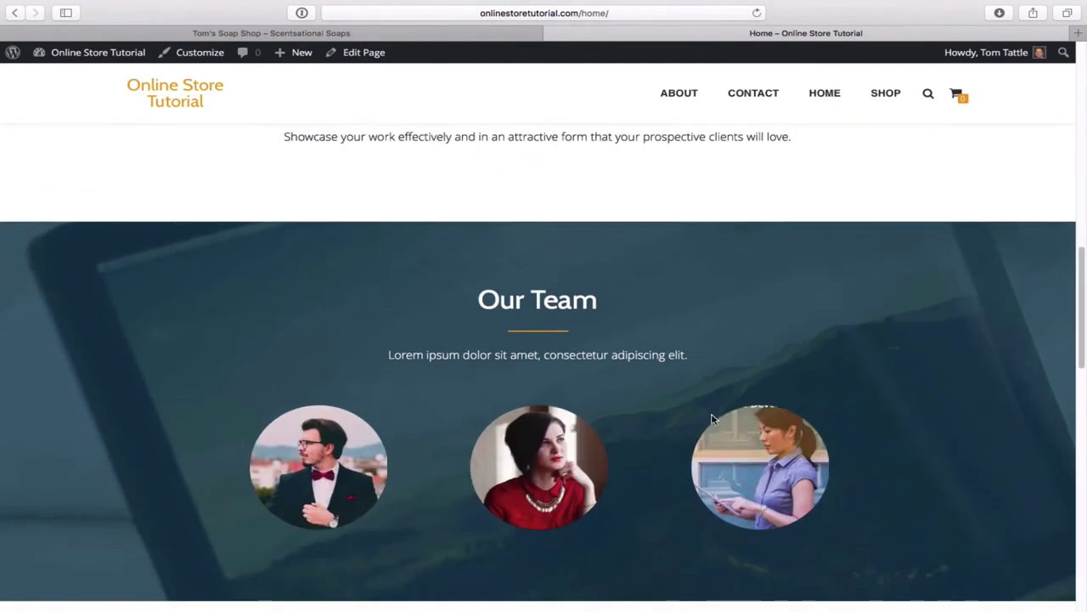
- Scroll on through the Shop, Our Team and contact placeholder sections to the footer
mouse_move(830, 458)
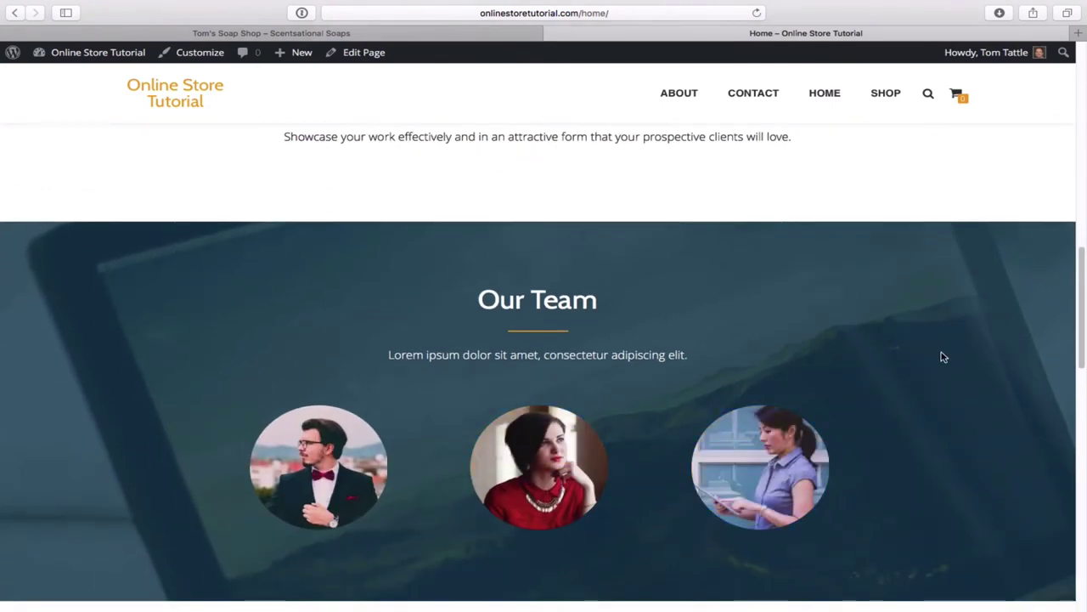
scroll(943, 357, down, 6)
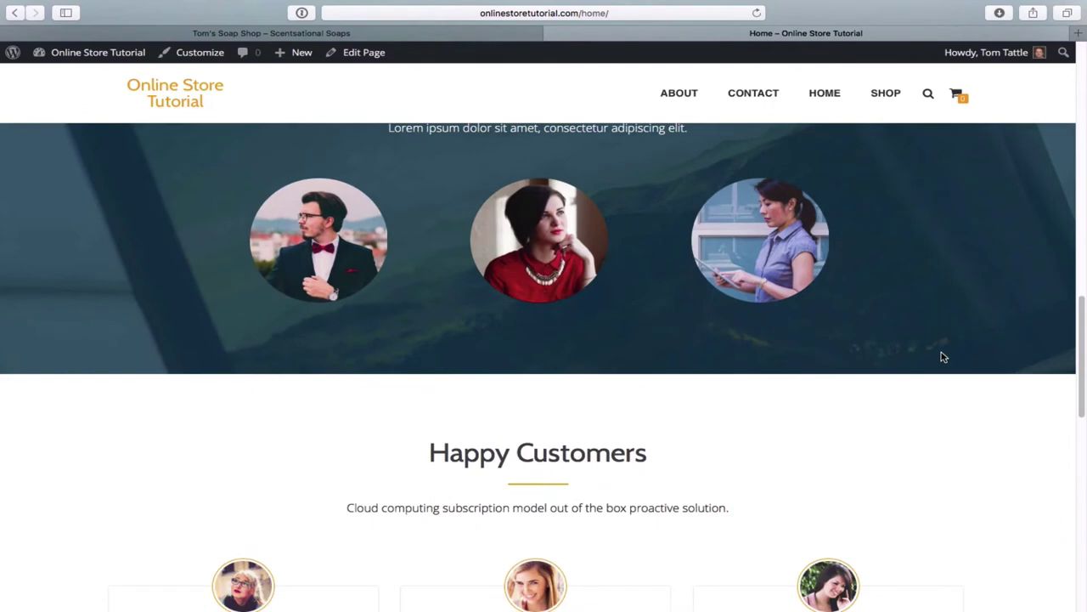
scroll(960, 279, up, 6)
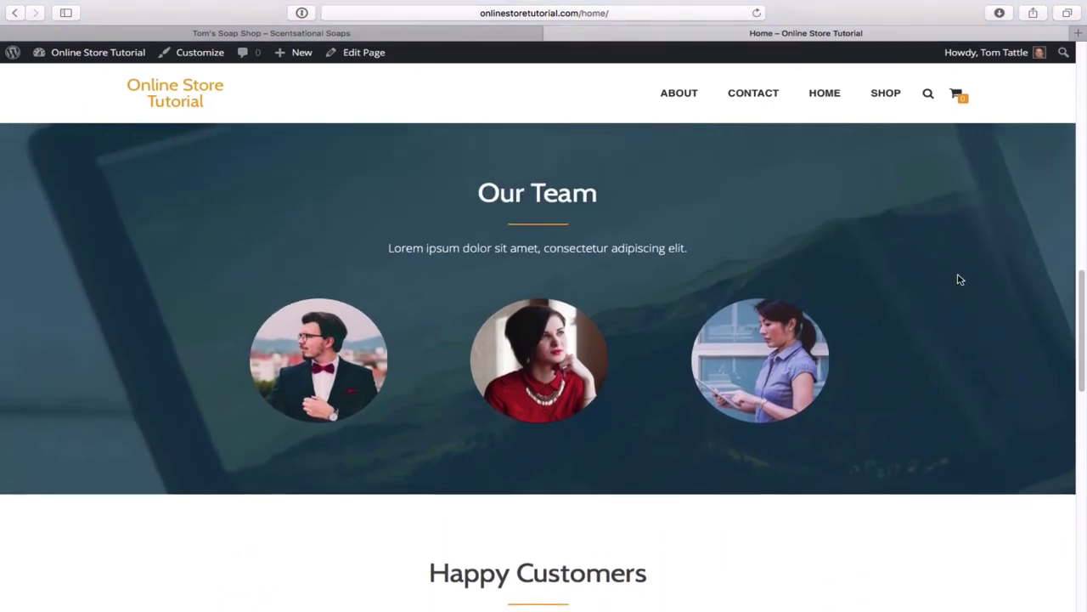
scroll(958, 279, up, 20)
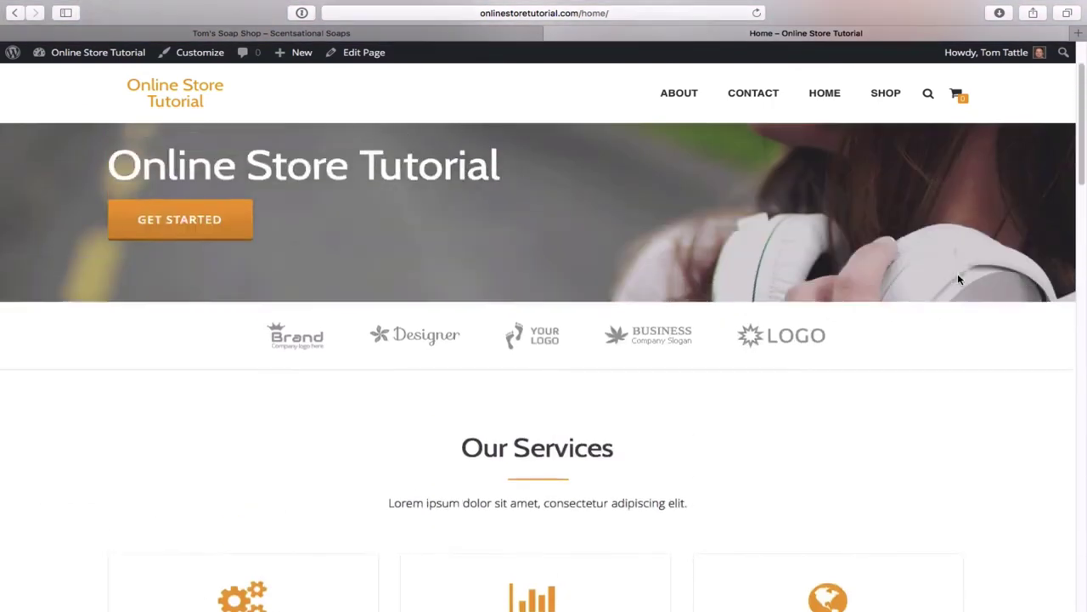
scroll(958, 279, down, 20)
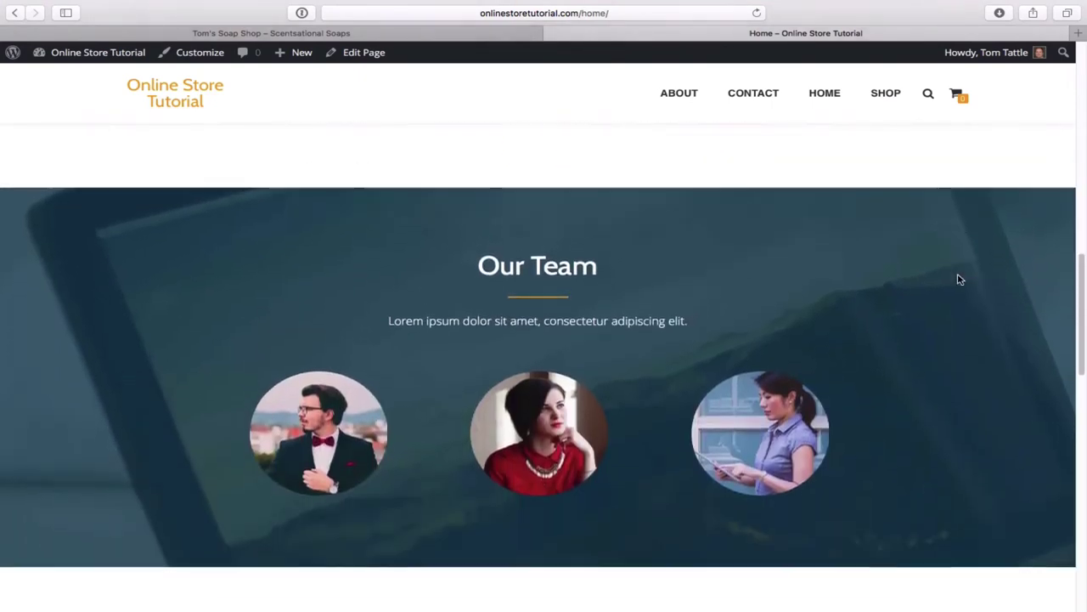
scroll(960, 279, down, 2)
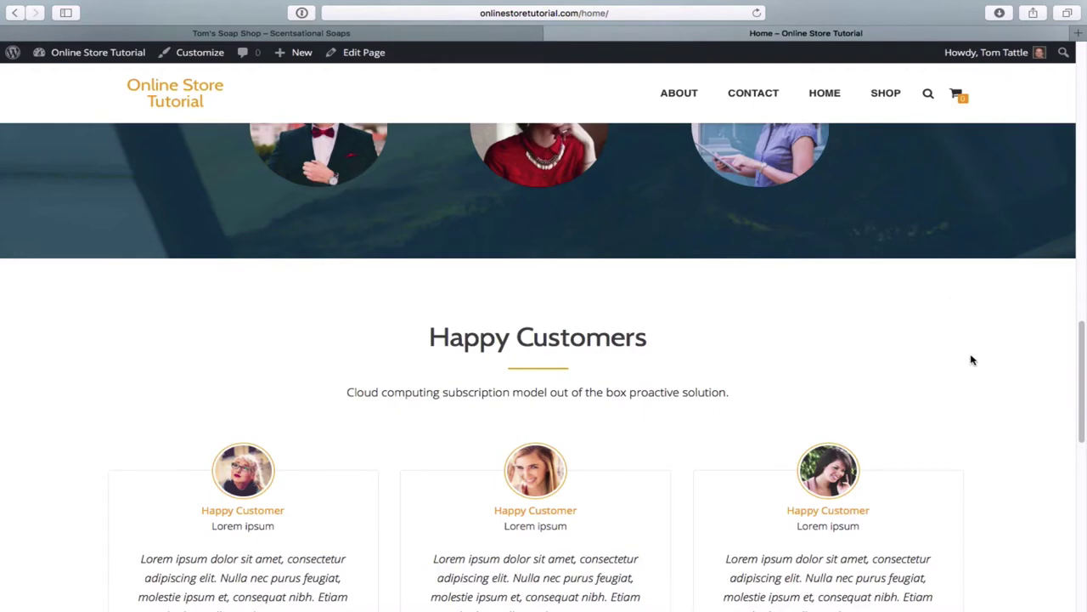
scroll(973, 360, down, 2)
scroll(973, 360, down, 2)
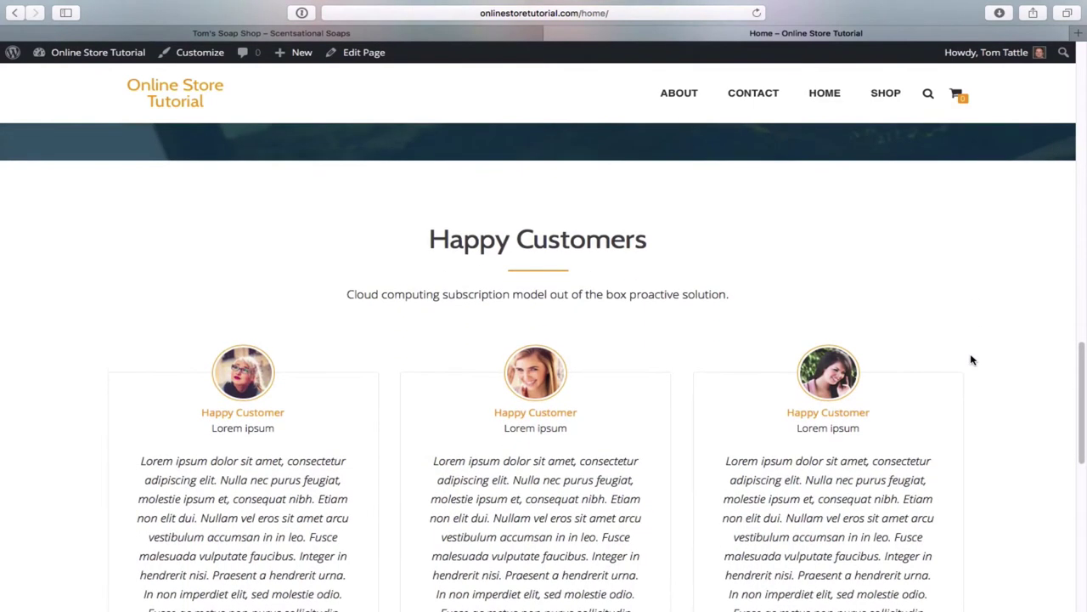
scroll(973, 360, down, 3)
scroll(973, 360, up, 1)
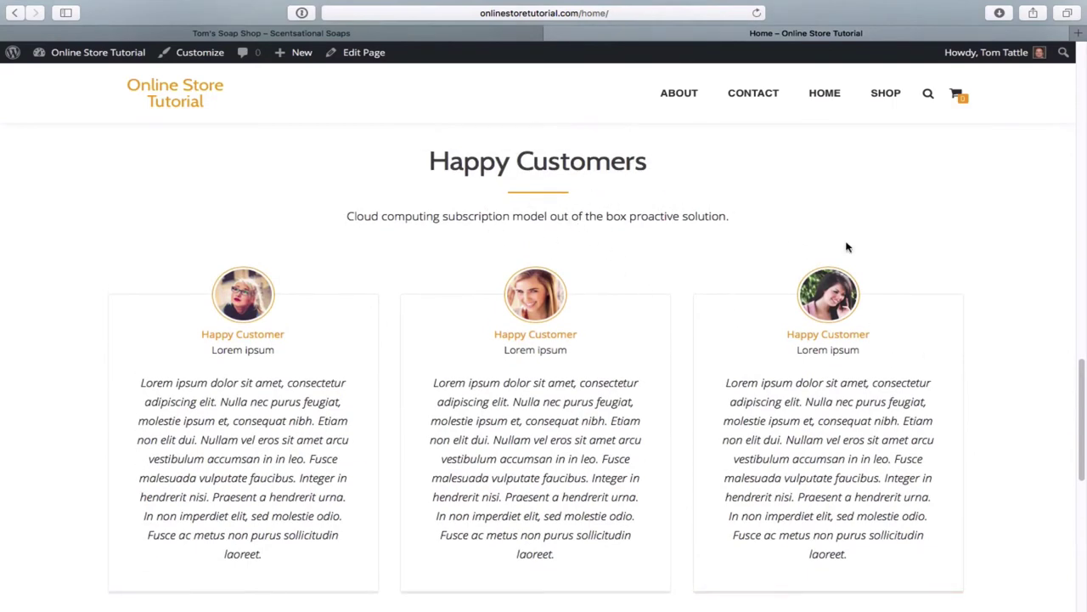
scroll(1026, 395, down, 5)
scroll(1026, 394, down, 3)
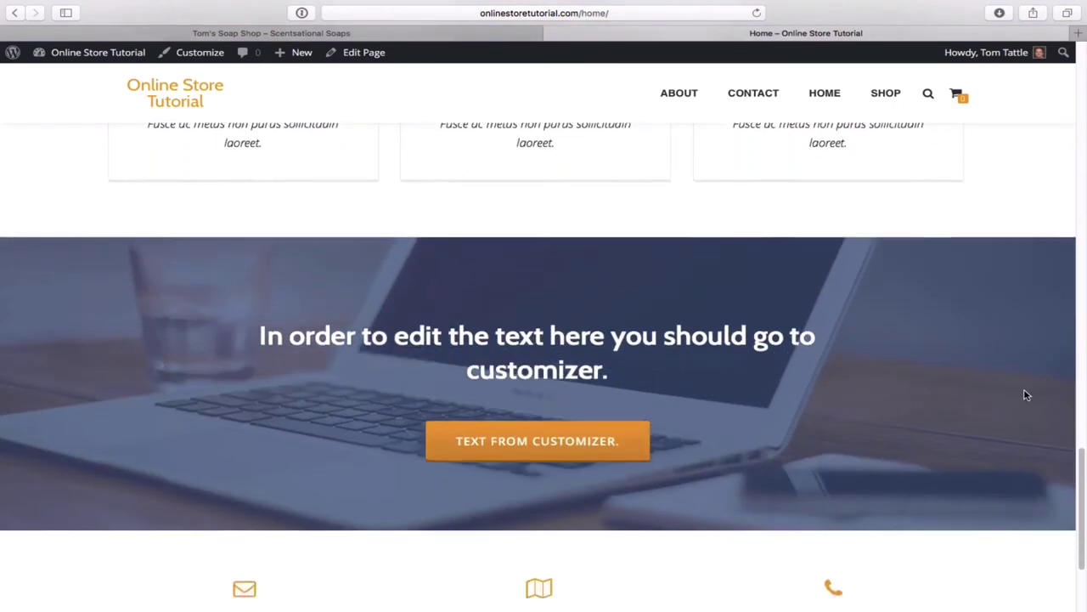
scroll(953, 446, down, 3)
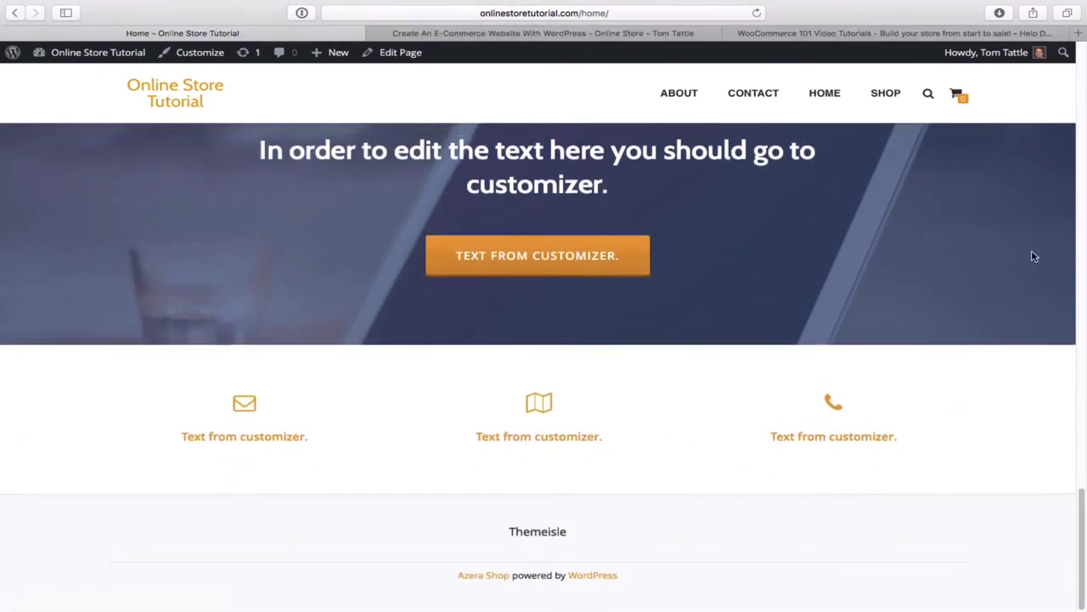
scroll(1033, 256, up, 10)
scroll(1034, 256, up, 10)
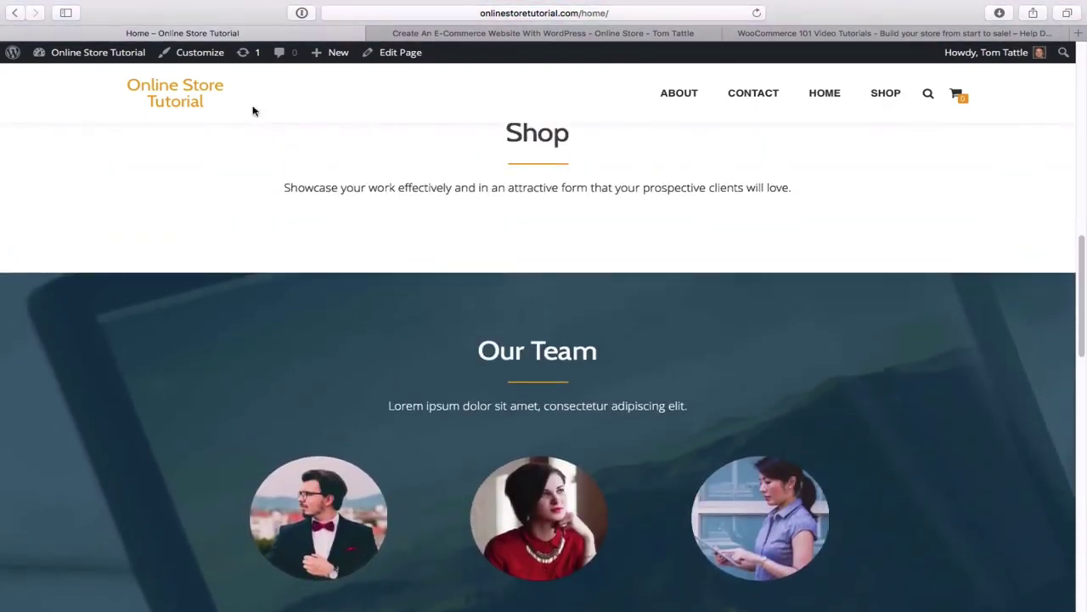
- In the Customizer's Advanced options, set a static front page showing Home and publish it
click(200, 52)
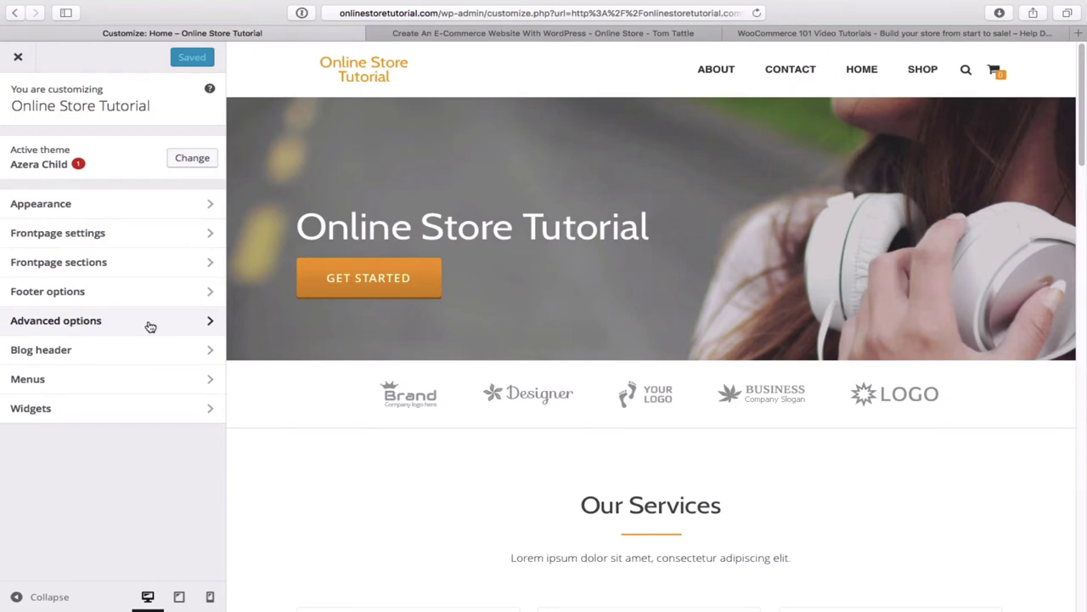
click(150, 327)
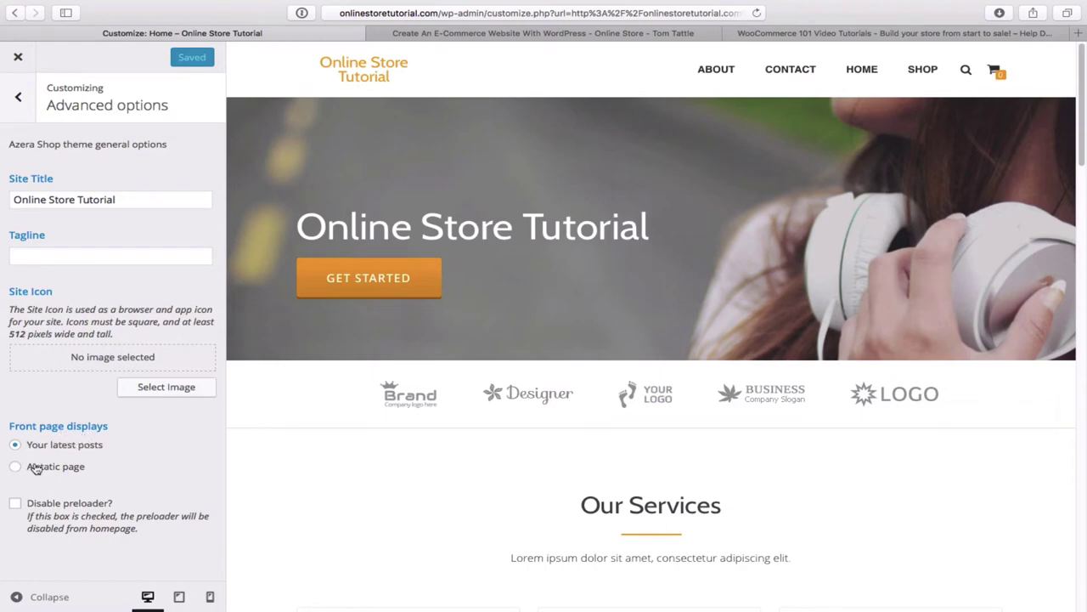
click(15, 468)
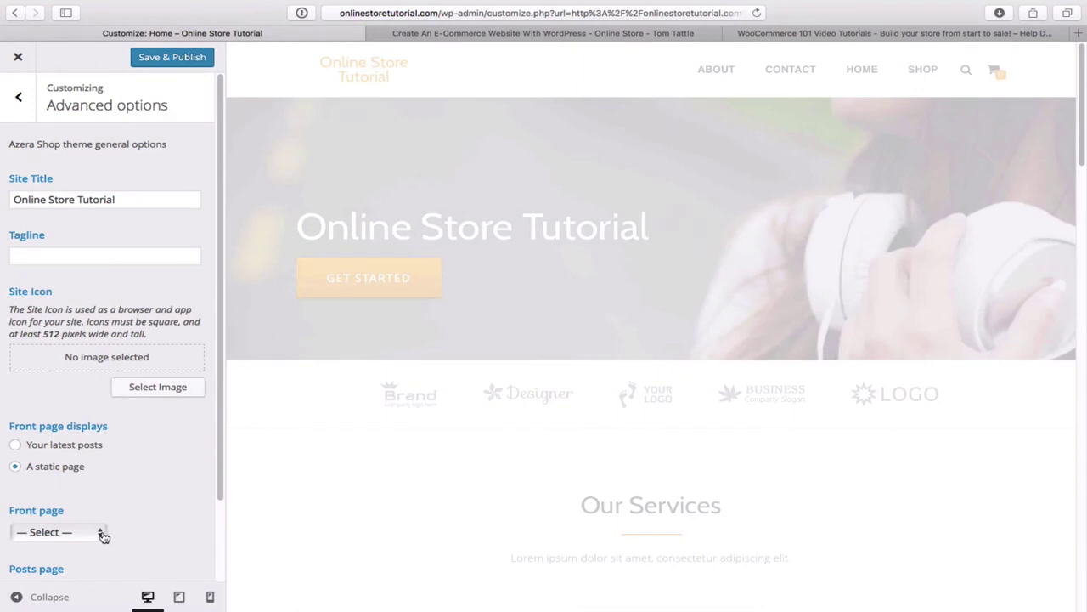
click(103, 534)
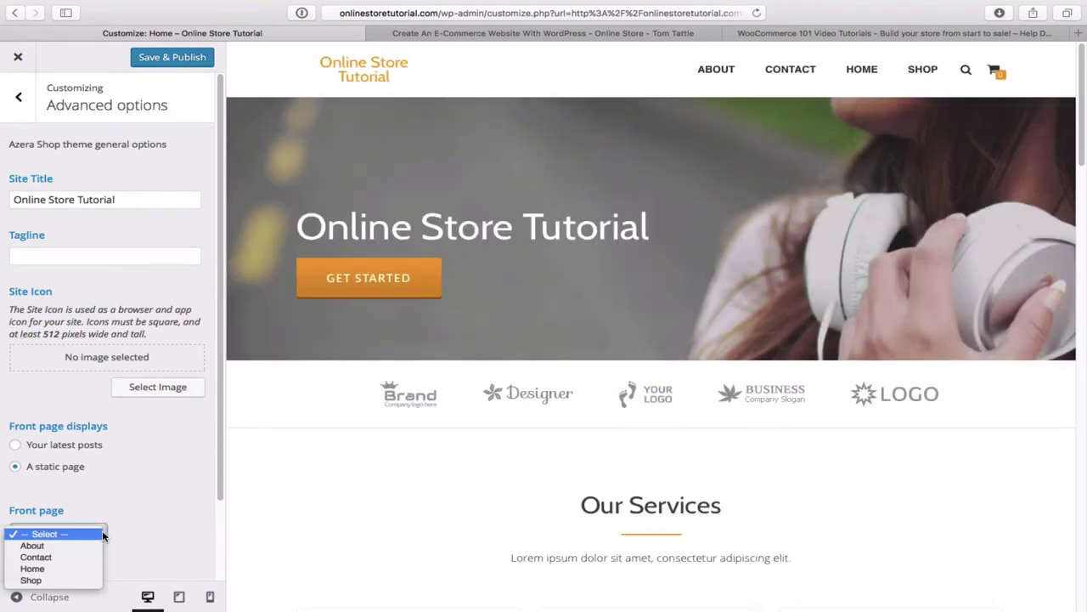
click(42, 573)
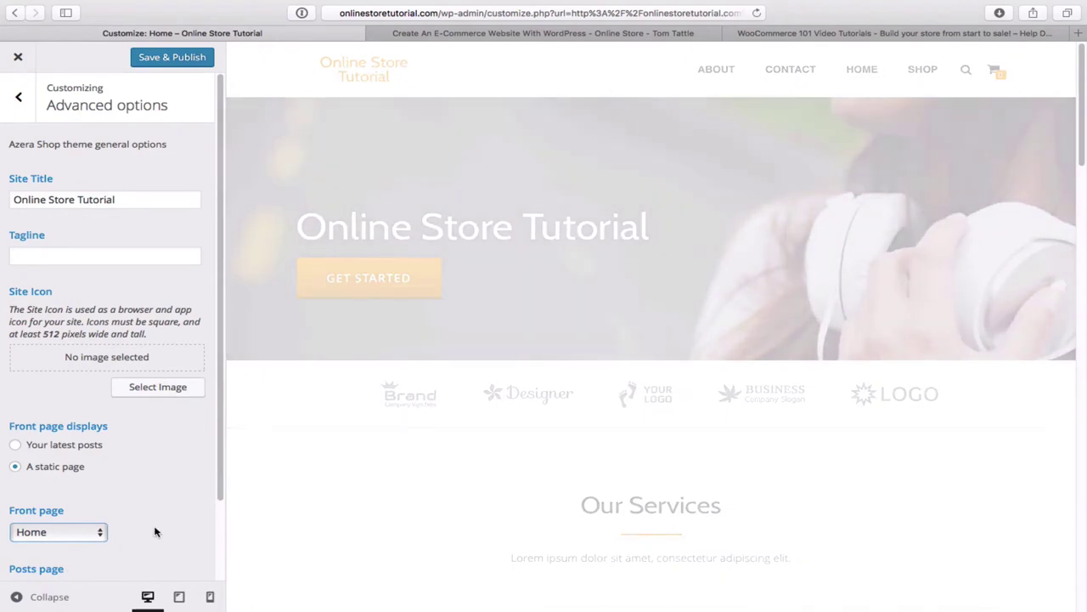
scroll(155, 532, down, 3)
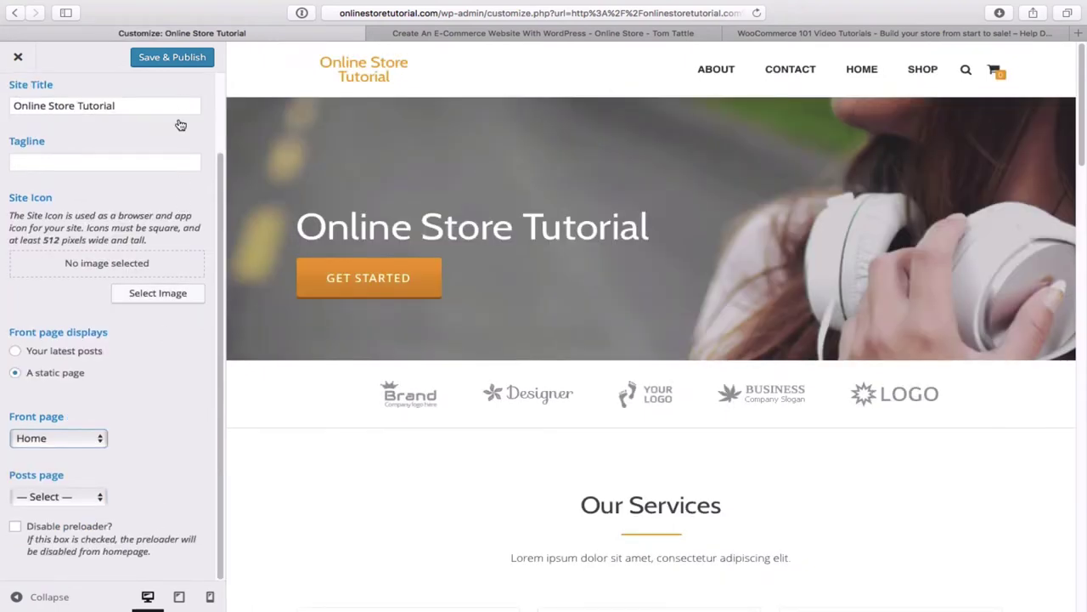
click(173, 58)
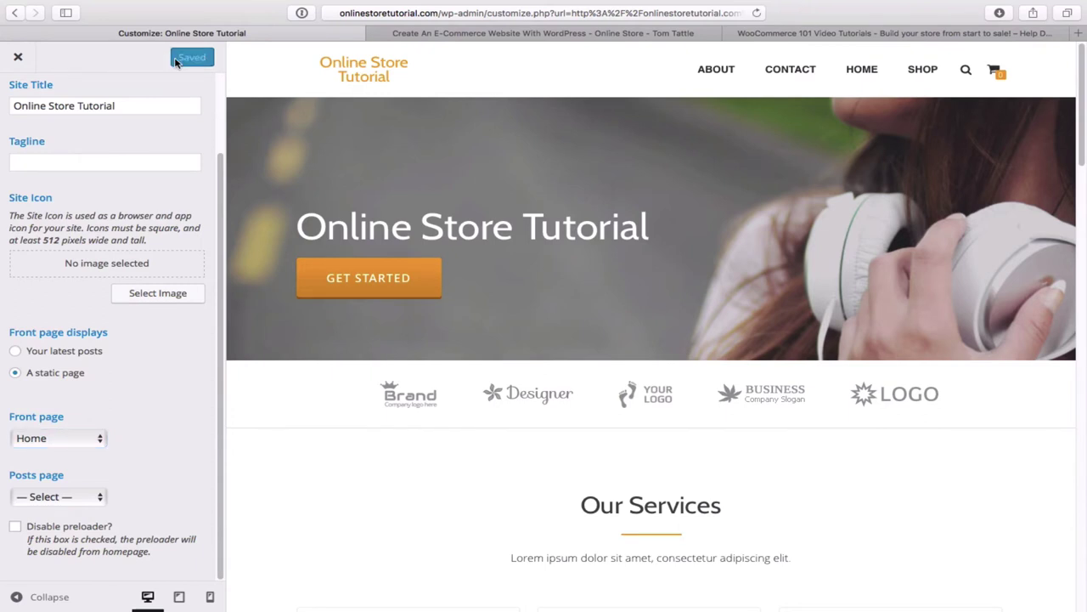
- Close the Customizer and go to the site's admin Dashboard from the admin bar
click(18, 58)
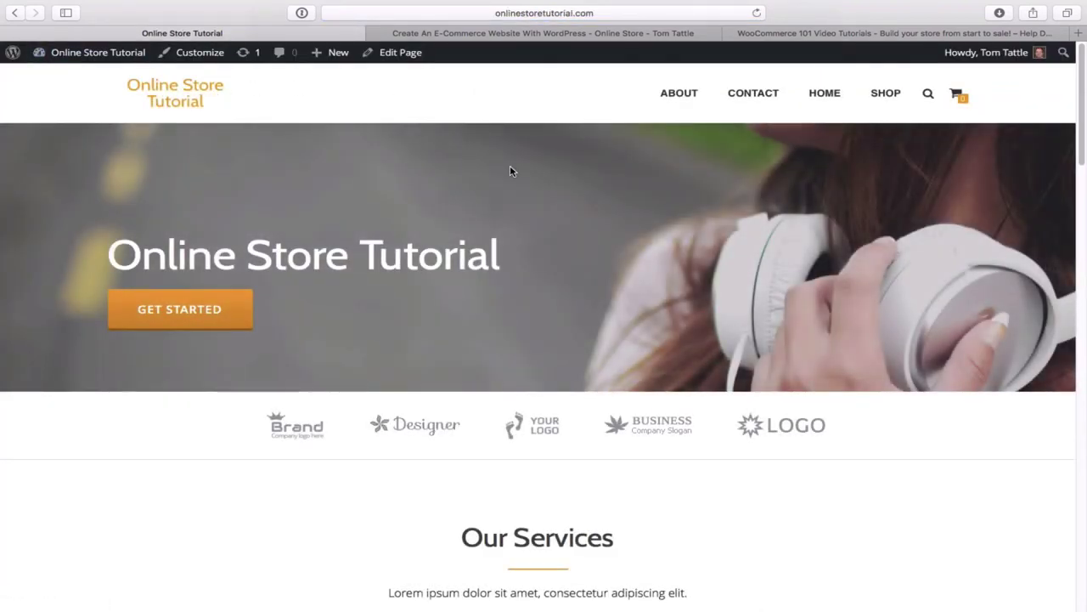
scroll(610, 188, down, 2)
scroll(610, 187, up, 2)
mouse_move(98, 64)
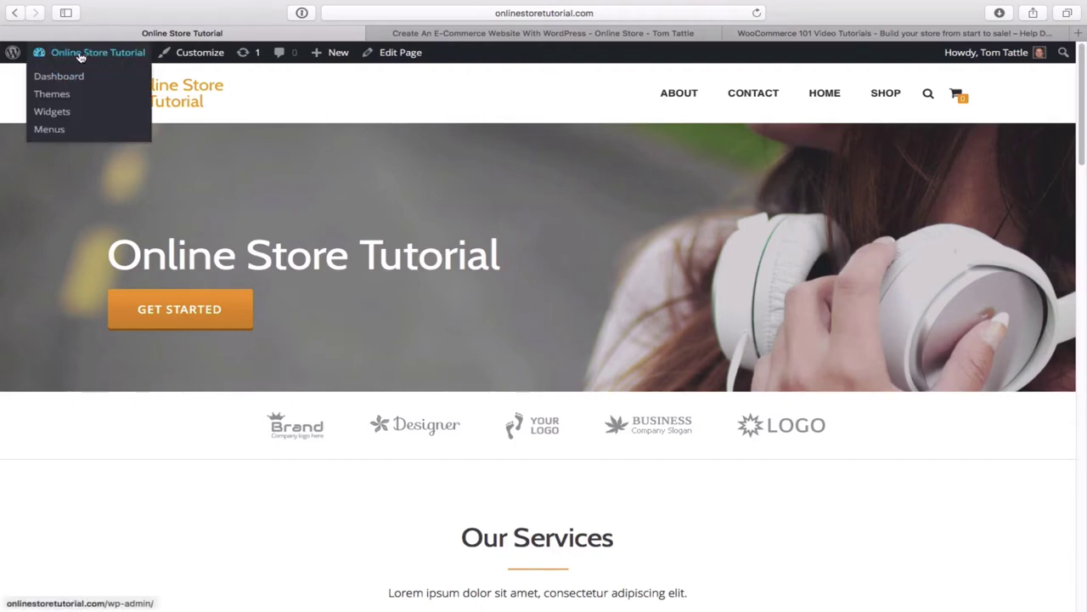
click(71, 80)
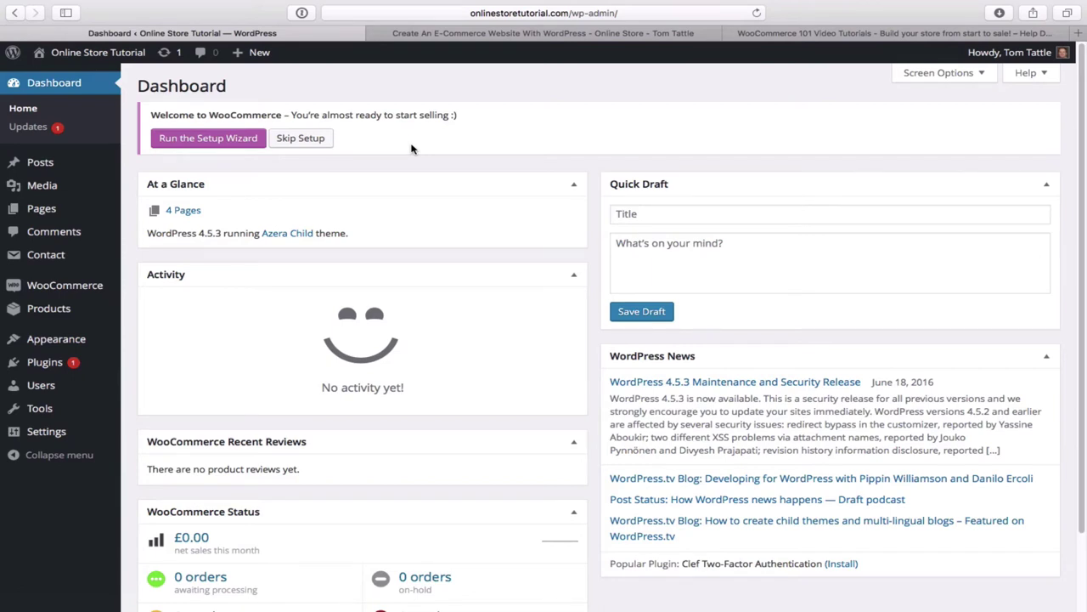
- Launch the WooCommerce setup wizard and accept creating the Shop, Cart, Checkout and My Account pages
click(210, 141)
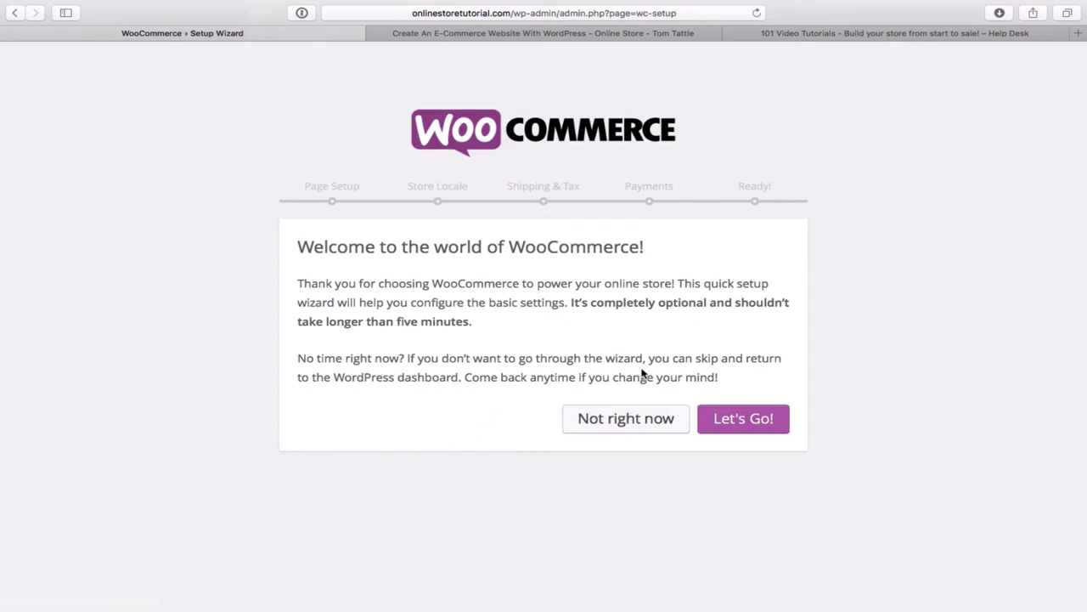
click(759, 425)
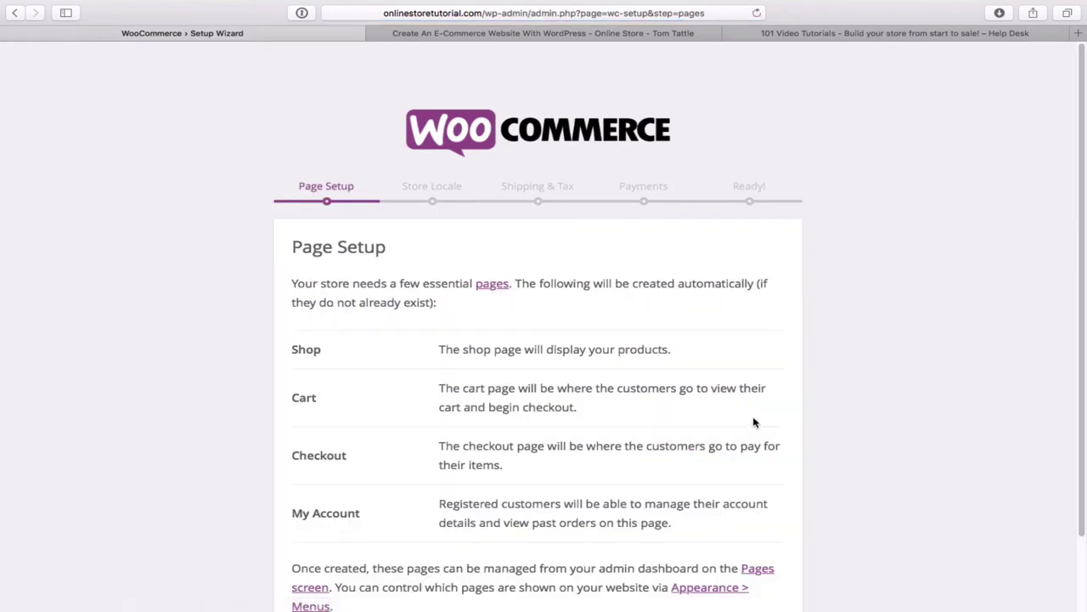
scroll(830, 371, down, 3)
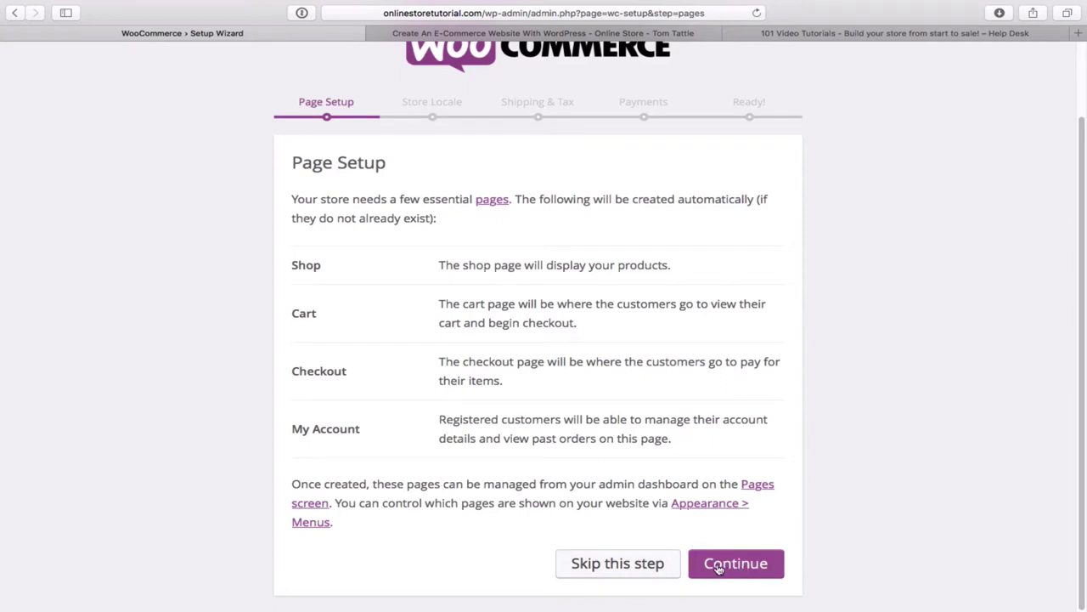
click(746, 566)
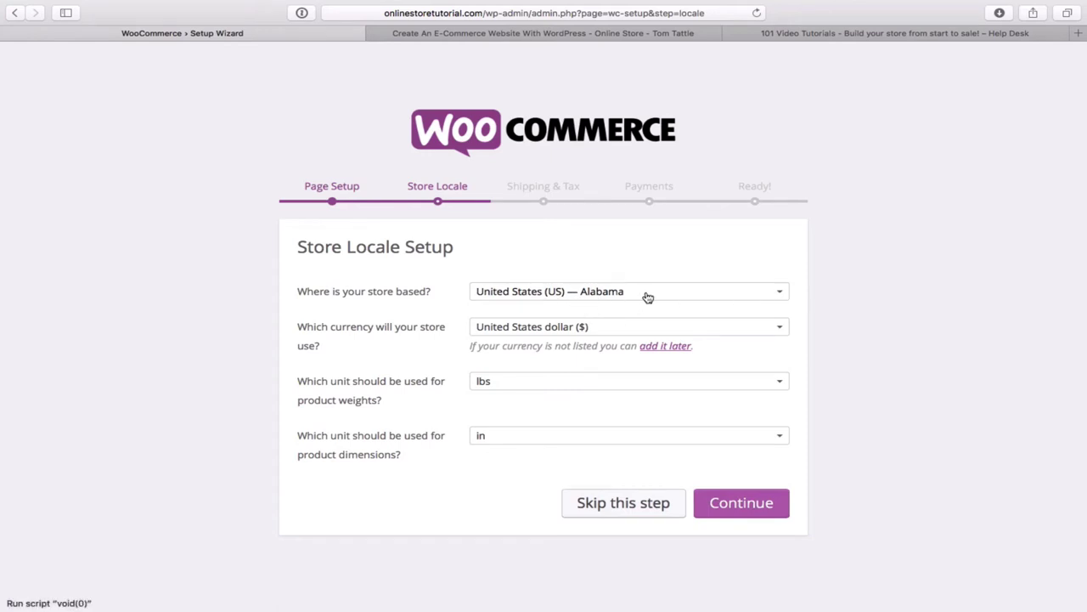
- Set store location to United States (US) — Tennessee with United States dollar currency, then continue
click(782, 295)
scroll(681, 413, down, 2)
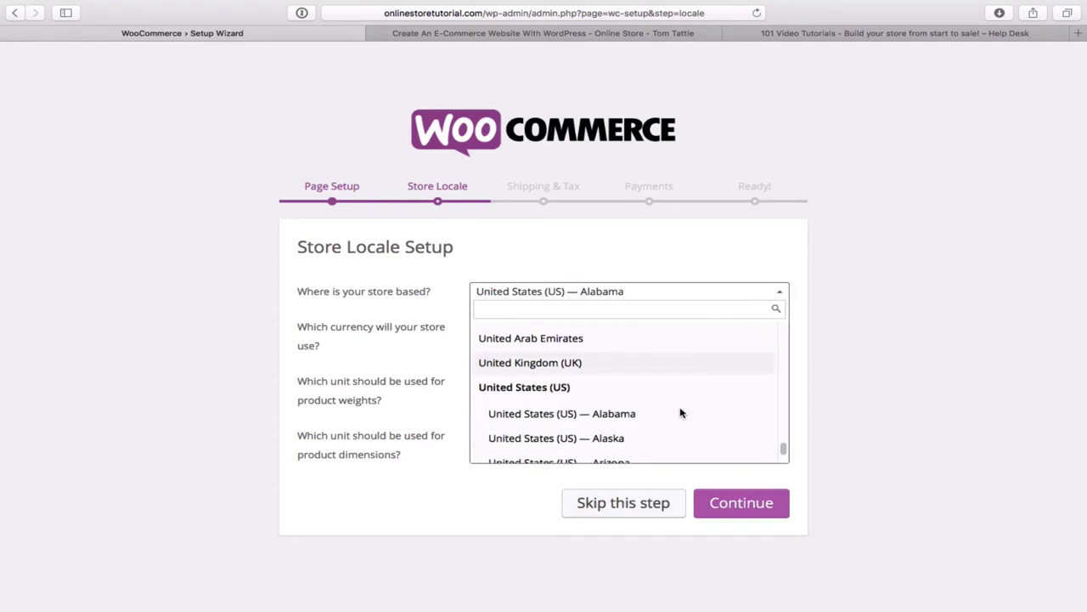
scroll(681, 412, up, 1)
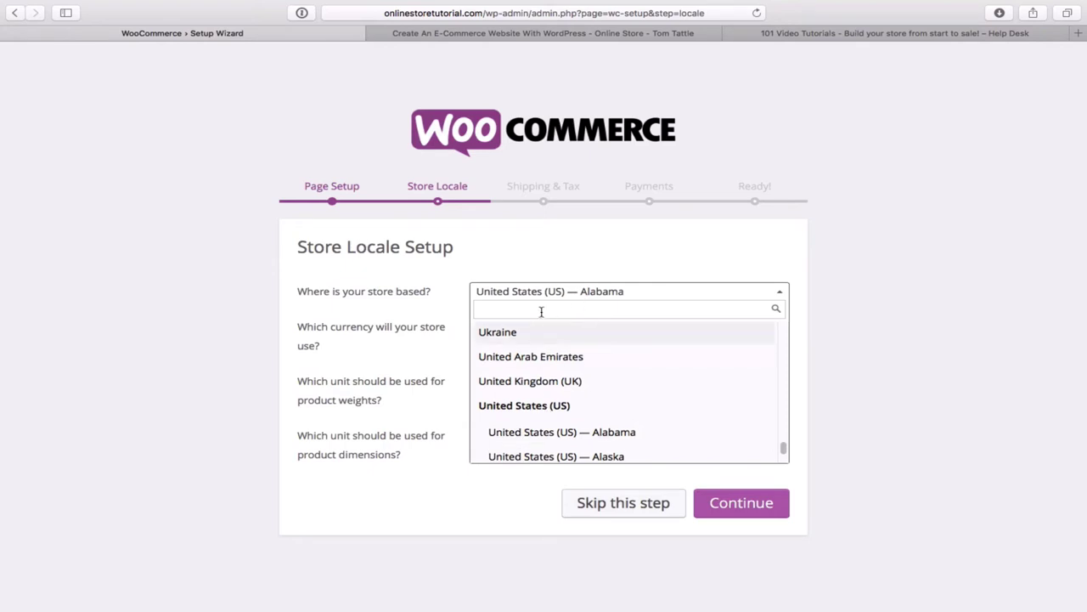
text(Tenn)
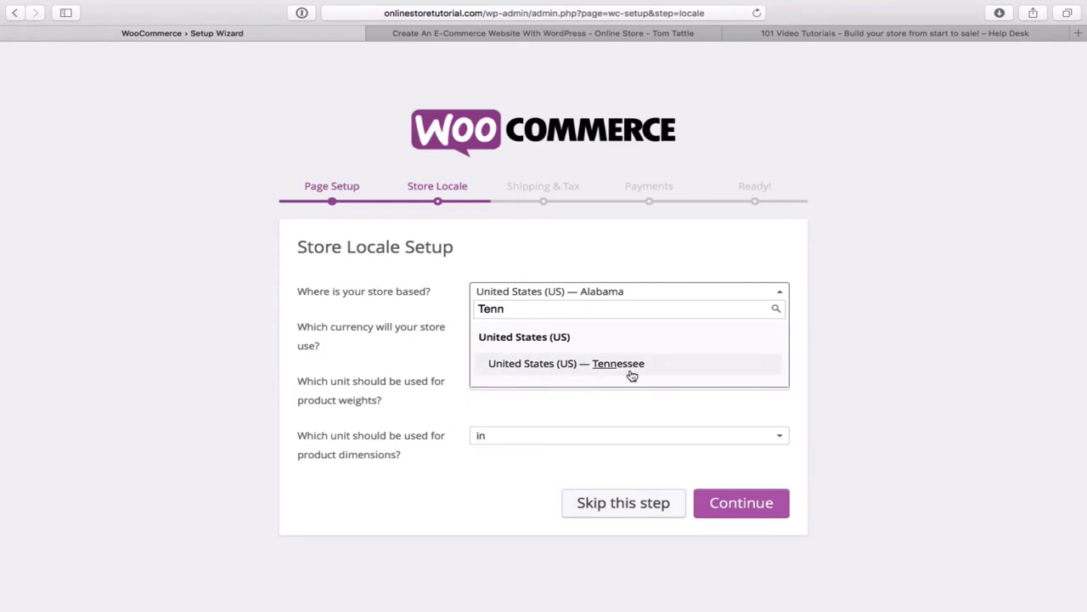
click(631, 367)
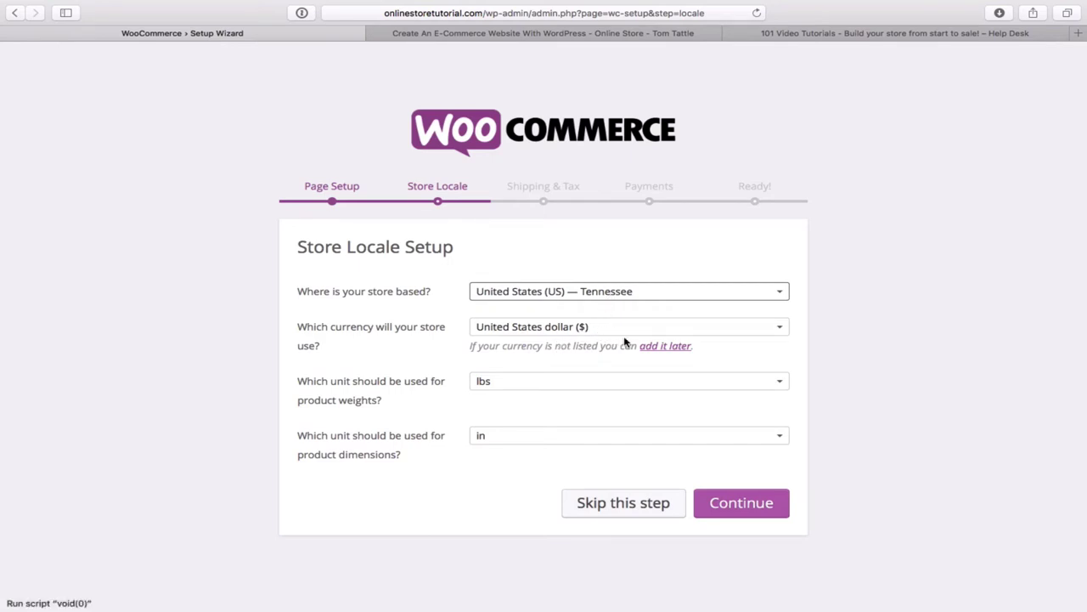
click(783, 329)
click(782, 330)
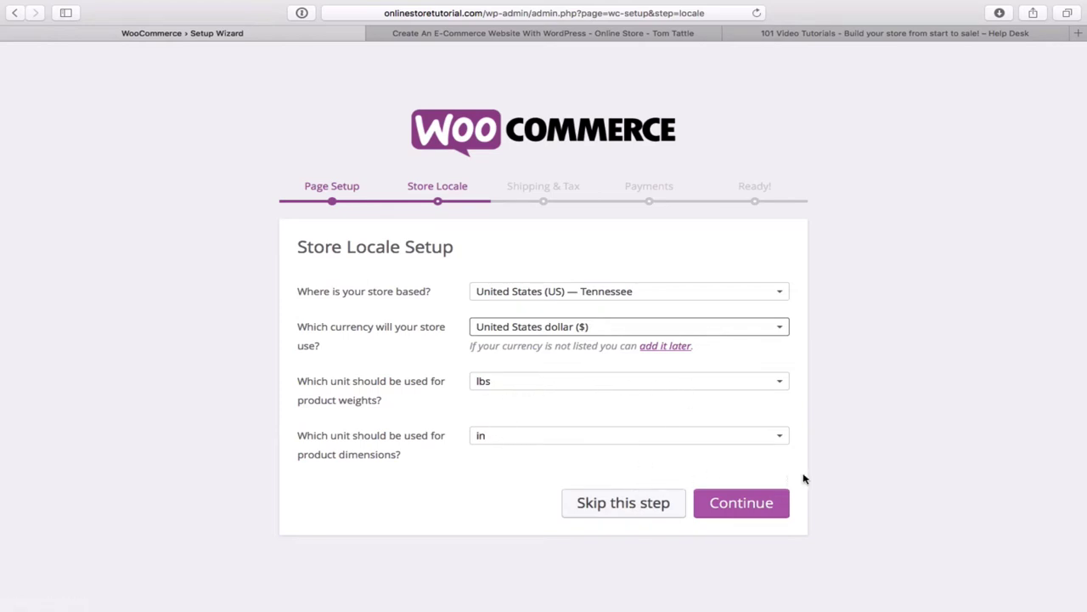
click(757, 508)
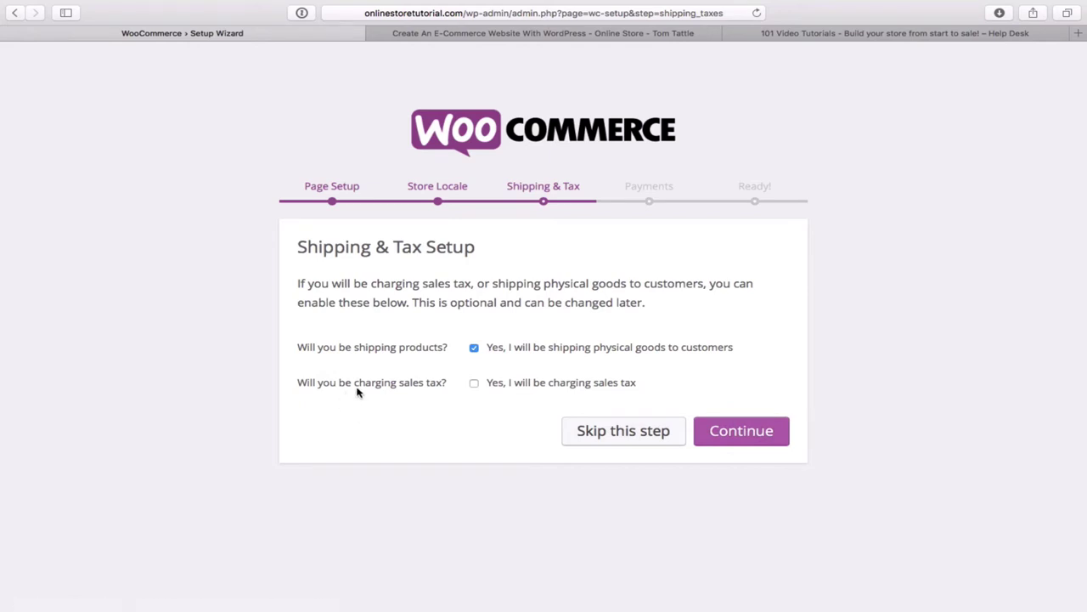
- Enable sales tax with prices exclusive of tax, bringing in the 7% TN State Tax rate
click(474, 384)
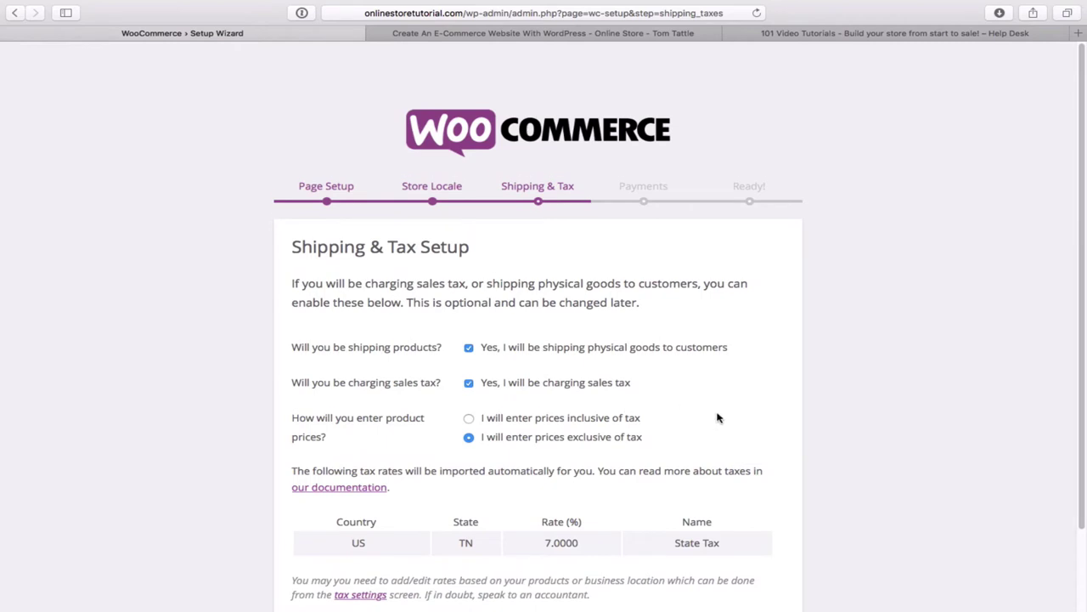
scroll(717, 417, down, 3)
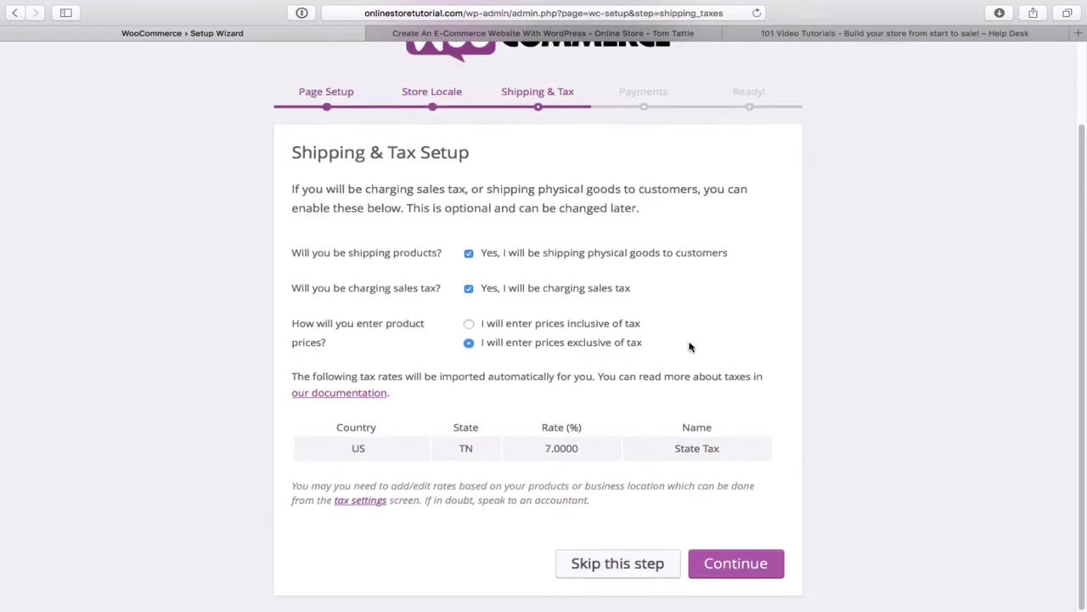
scroll(697, 374, up, 1)
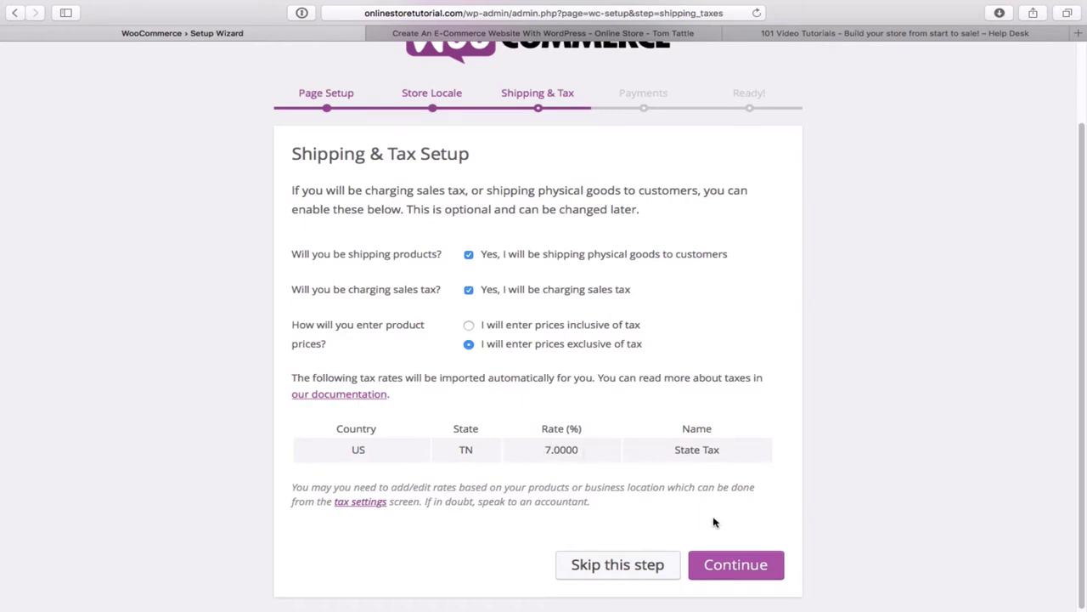
- Save the shipping and tax choices, then tick PayPal Standard on the Payments step
click(752, 569)
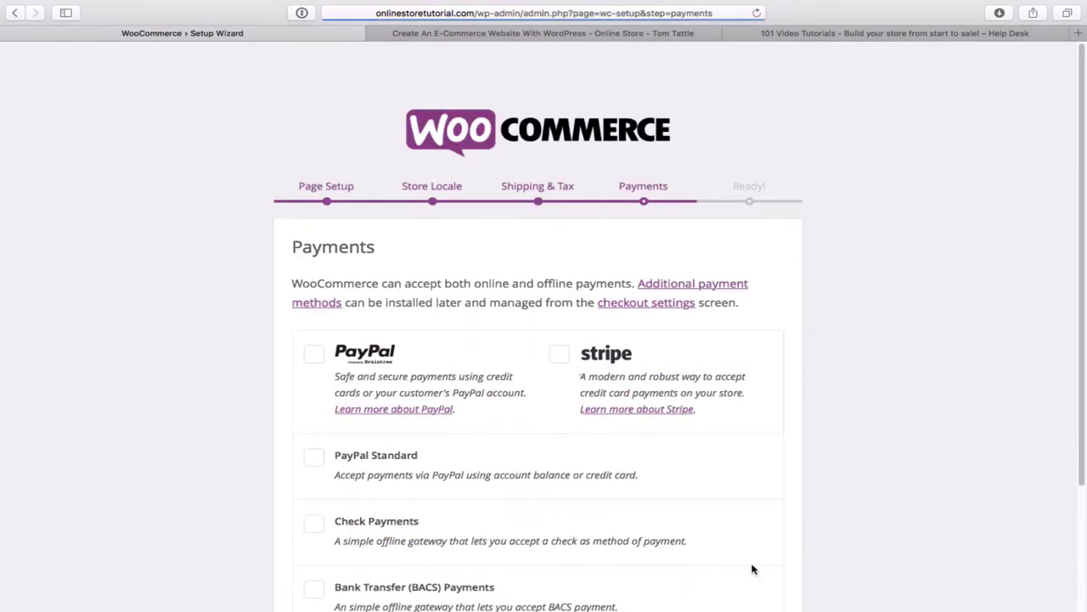
scroll(724, 502, down, 2)
scroll(727, 504, down, 1)
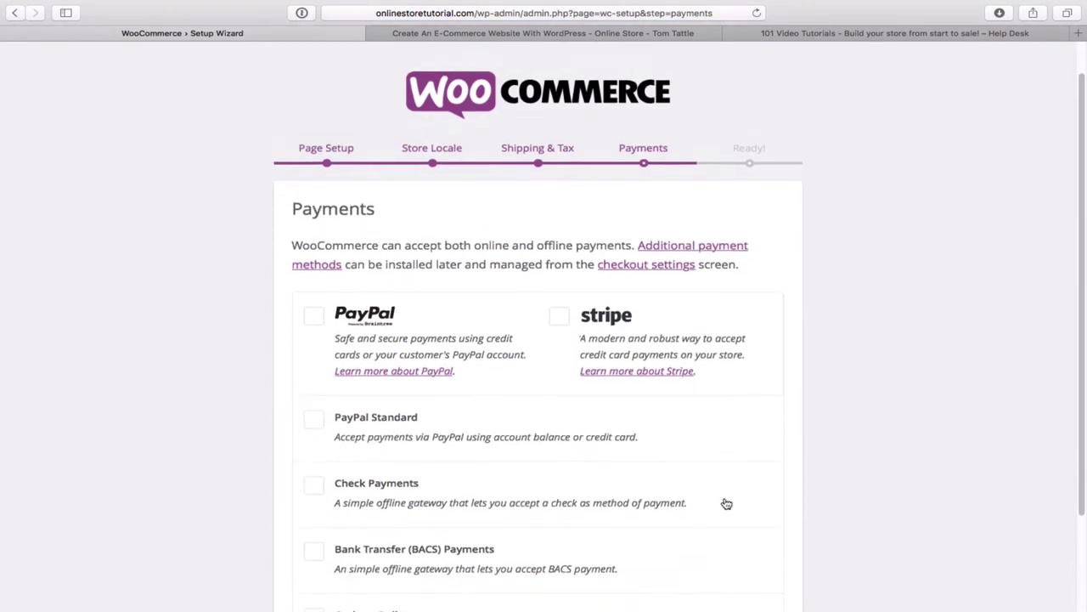
scroll(726, 504, down, 3)
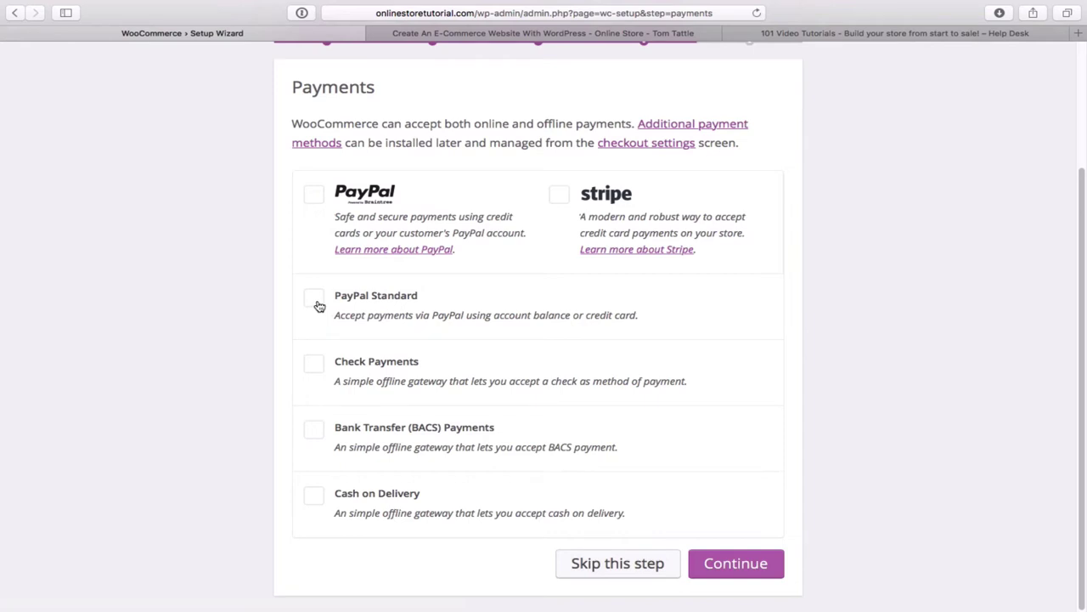
click(315, 299)
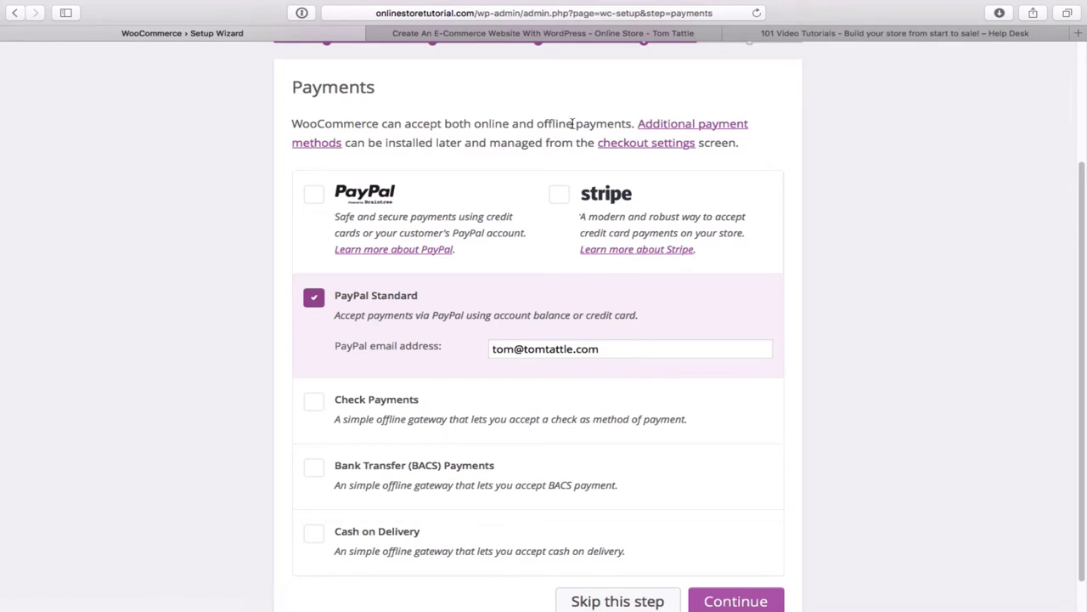
click(543, 33)
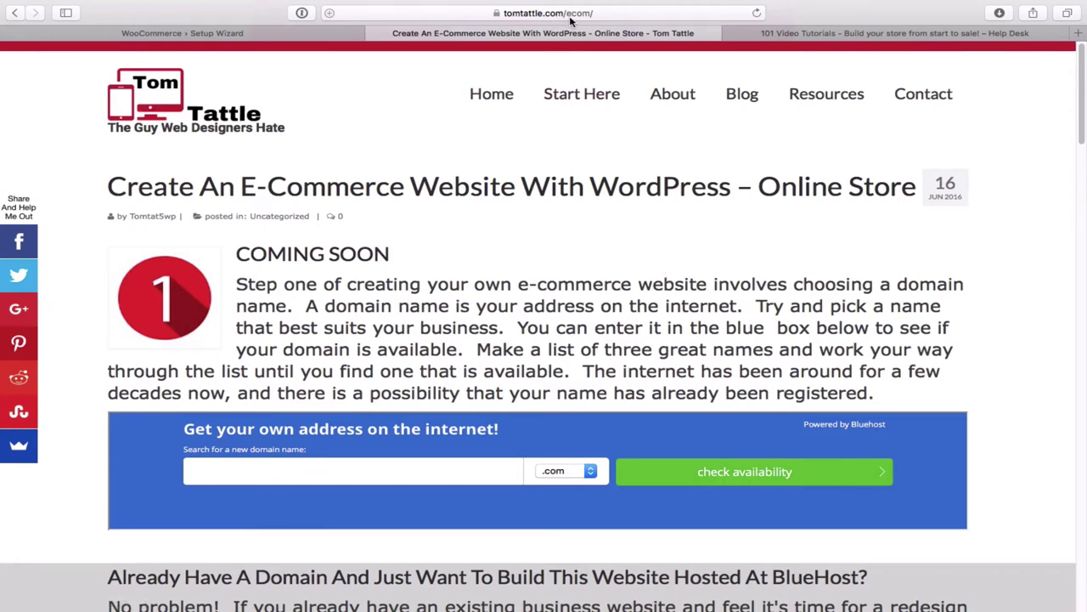
scroll(625, 247, down, 1)
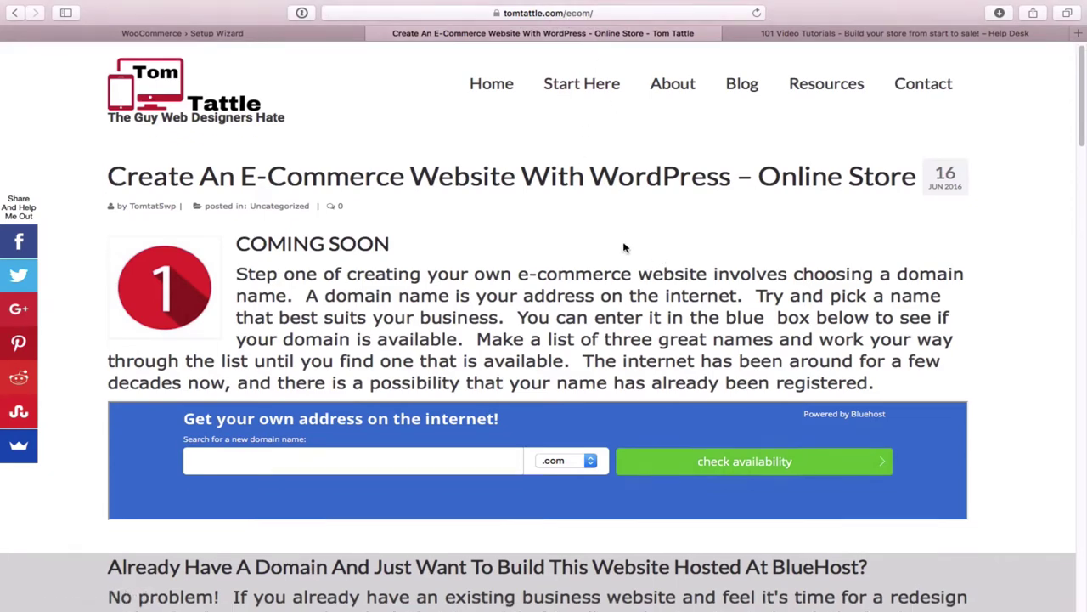
scroll(625, 248, down, 5)
scroll(656, 153, up, 6)
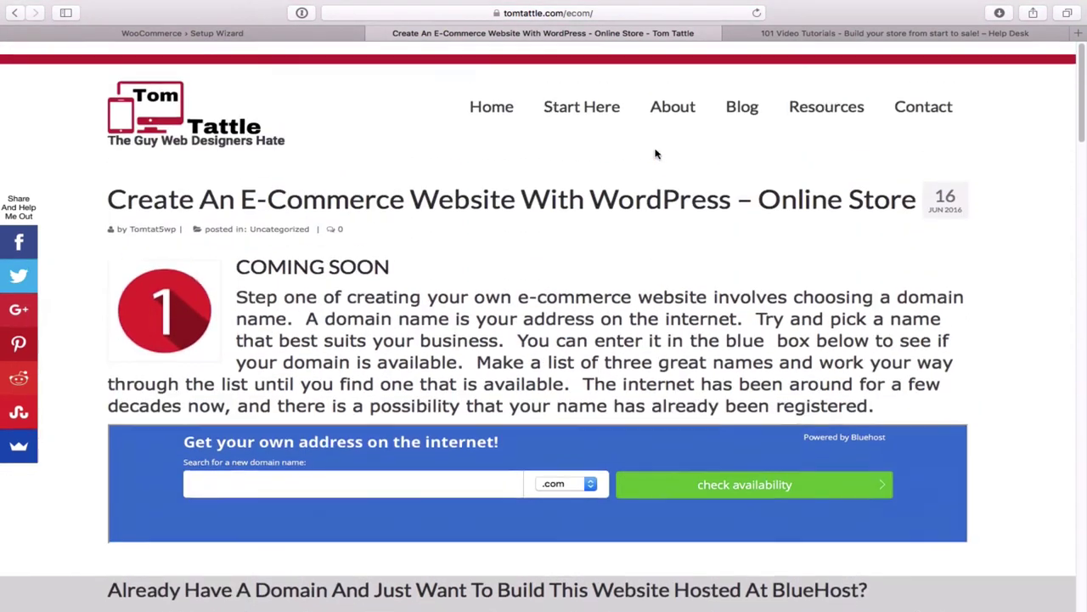
scroll(656, 154, down, 10)
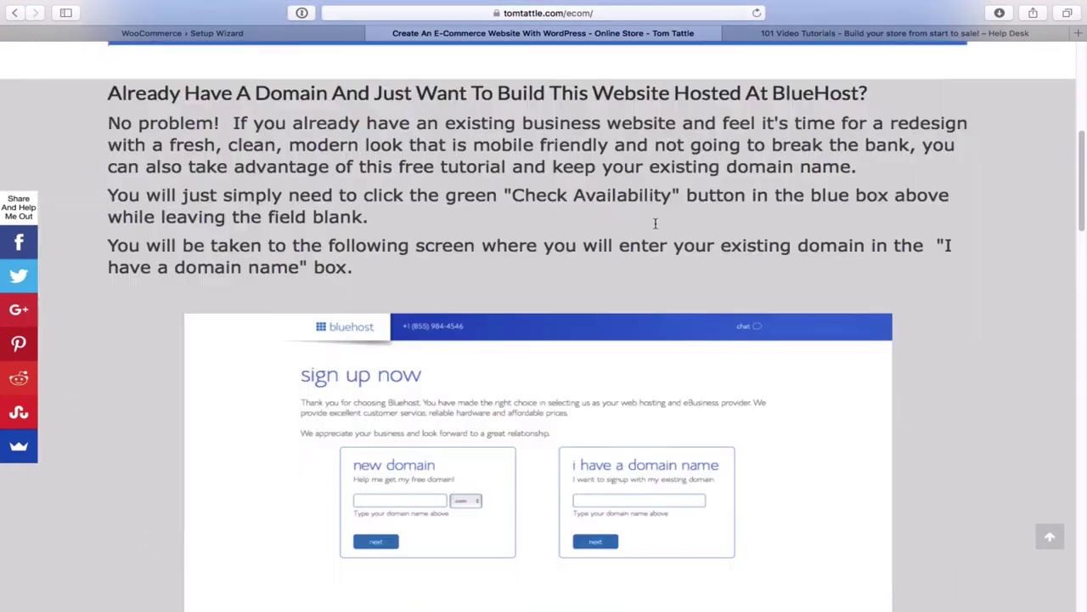
scroll(755, 308, down, 20)
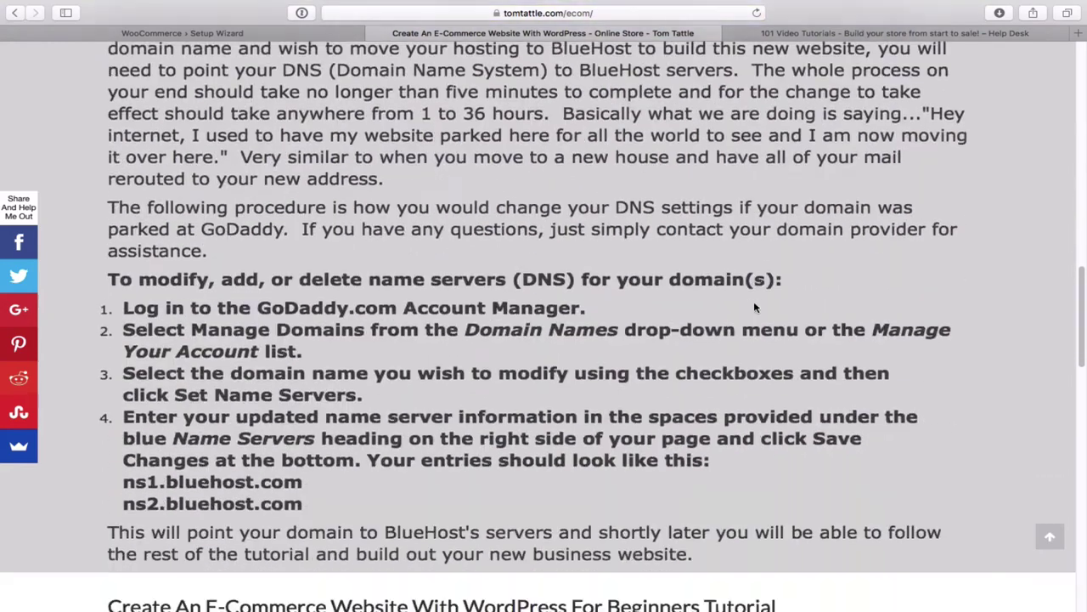
scroll(755, 307, down, 15)
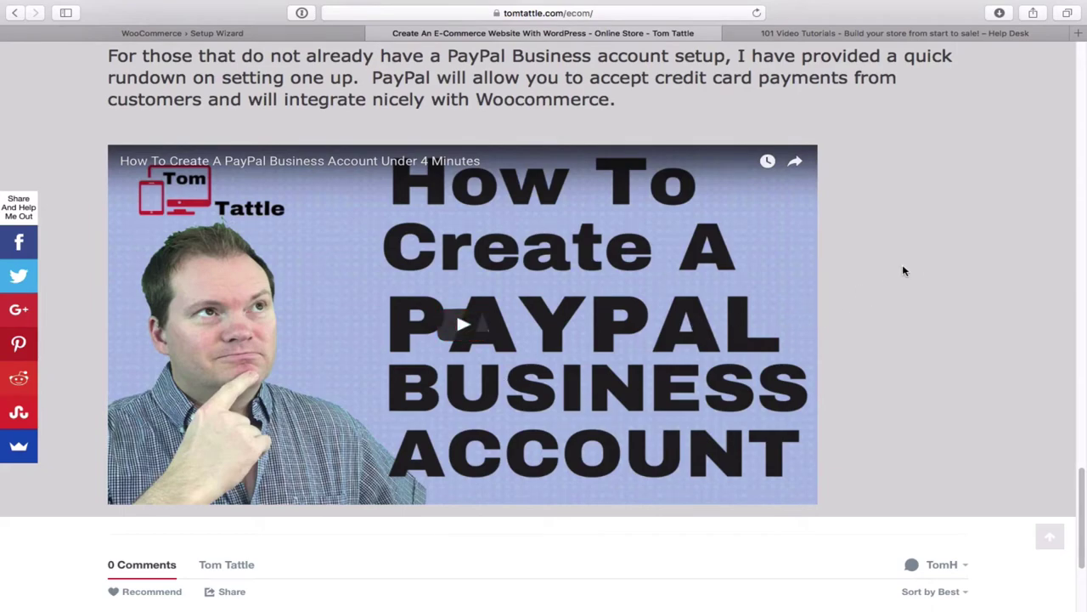
scroll(915, 267, up, 20)
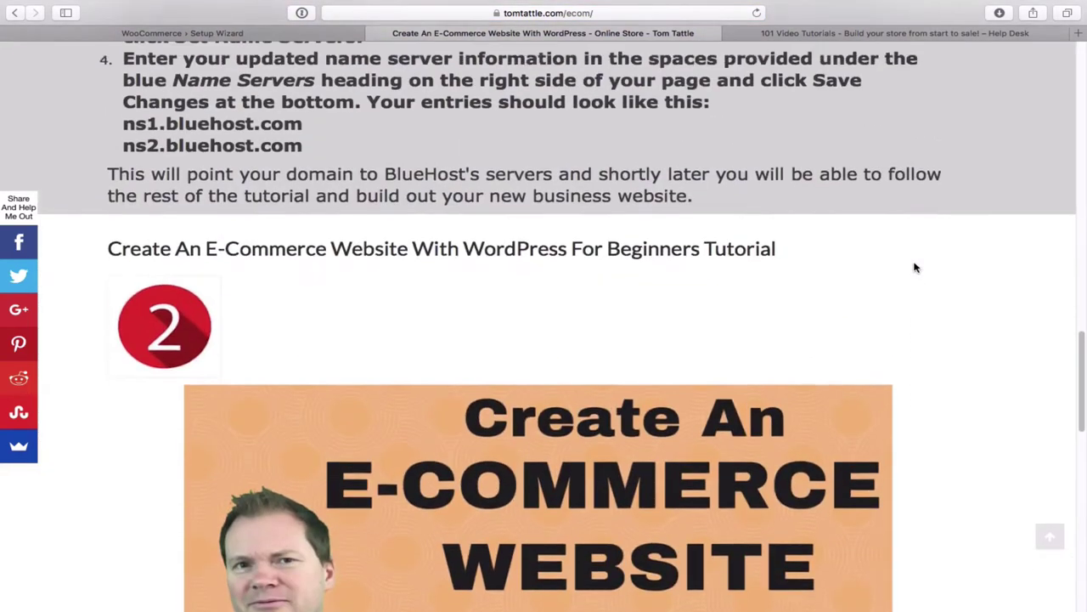
scroll(915, 267, up, 20)
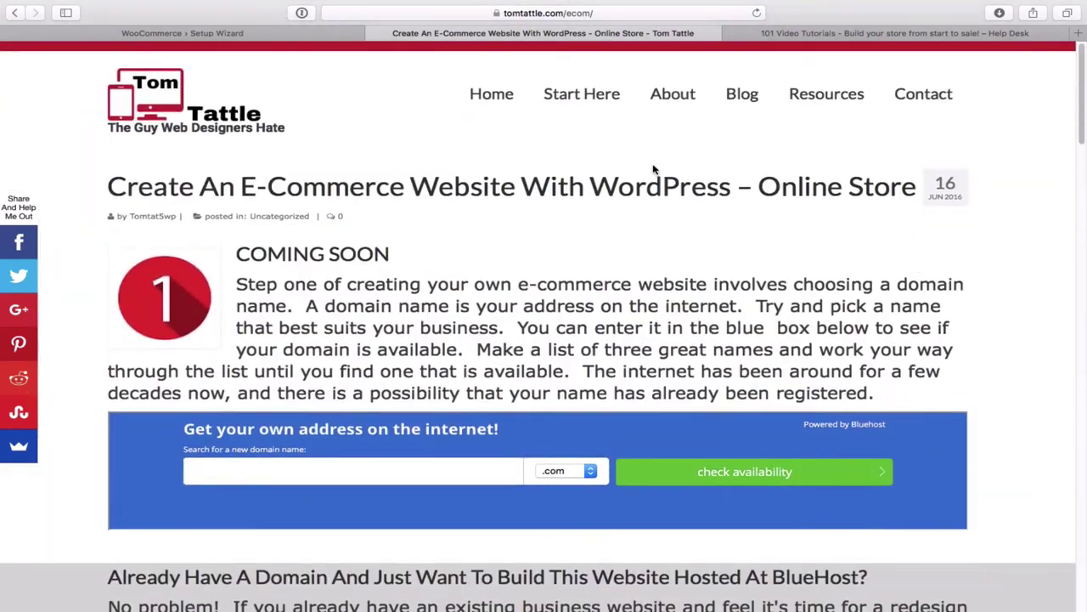
click(303, 37)
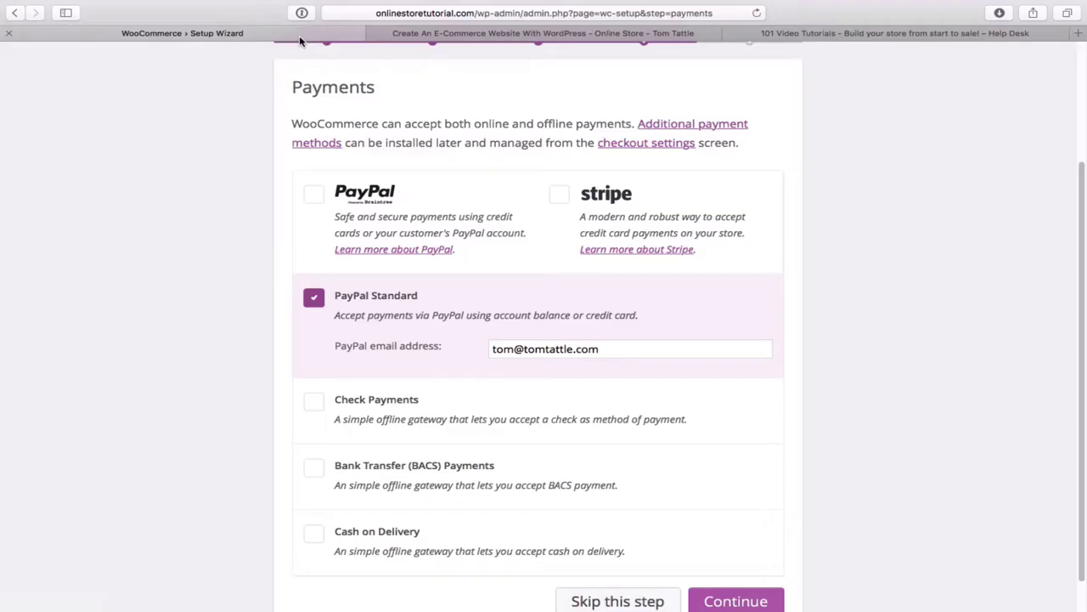
scroll(870, 369, down, 2)
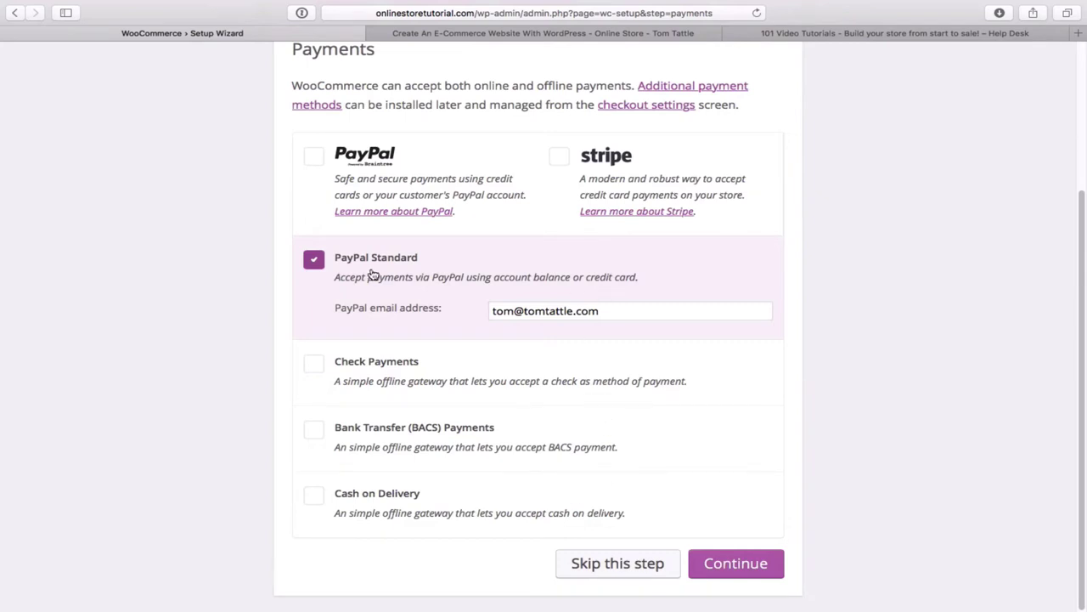
scroll(616, 273, up, 2)
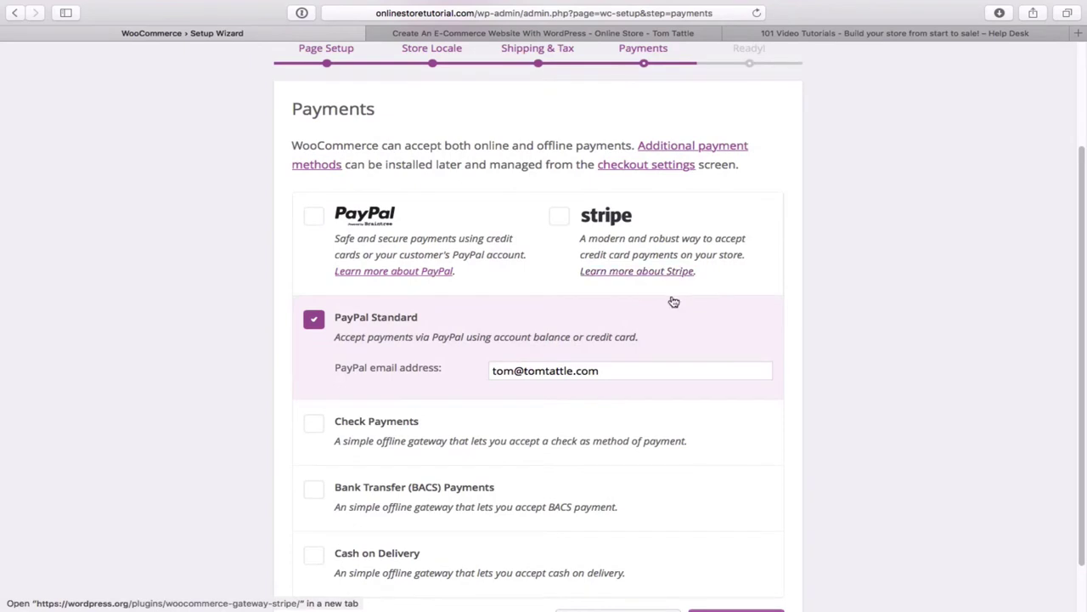
scroll(672, 300, down, 2)
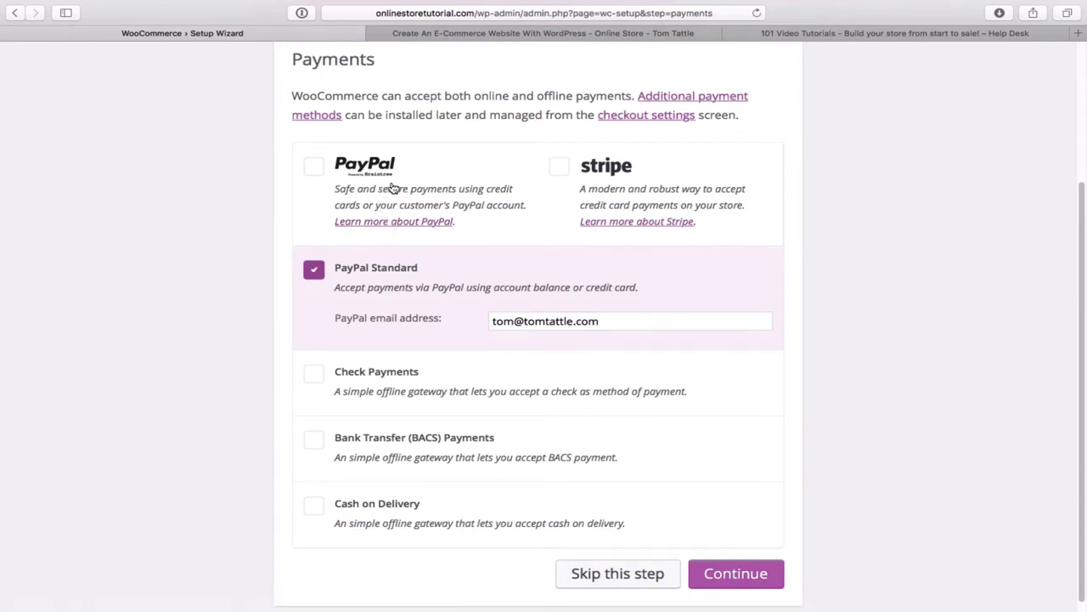
click(323, 173)
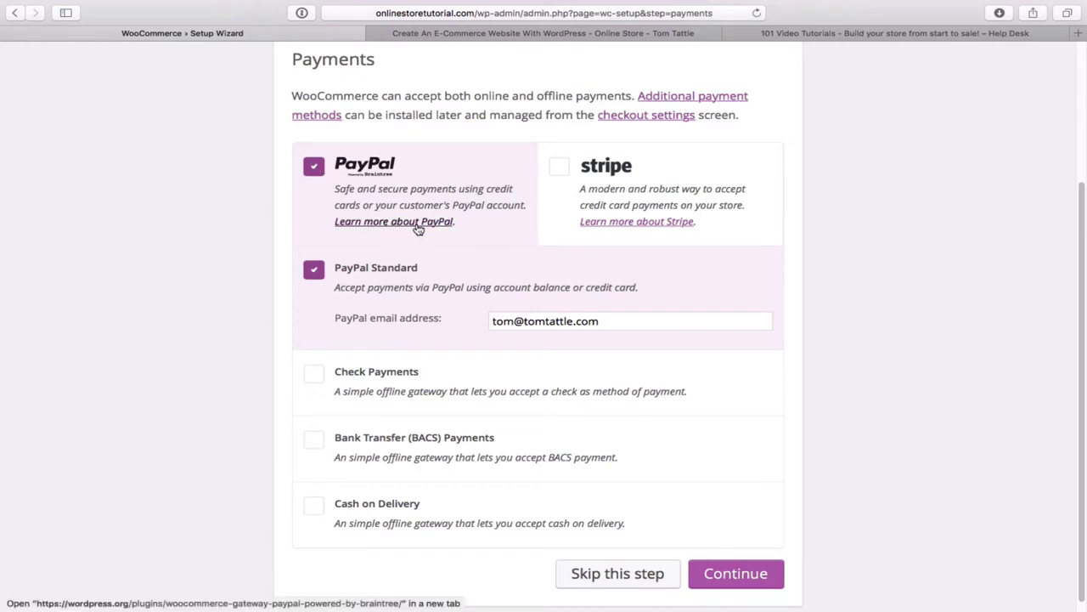
click(316, 173)
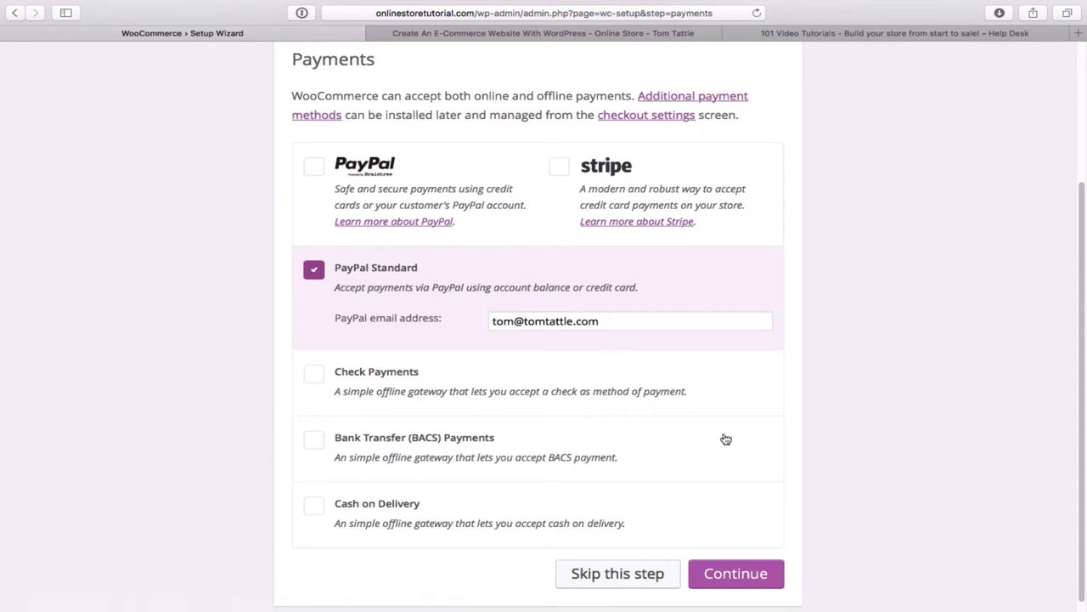
- Confirm the payment choices and allow WooCommerce usage data sharing
click(759, 580)
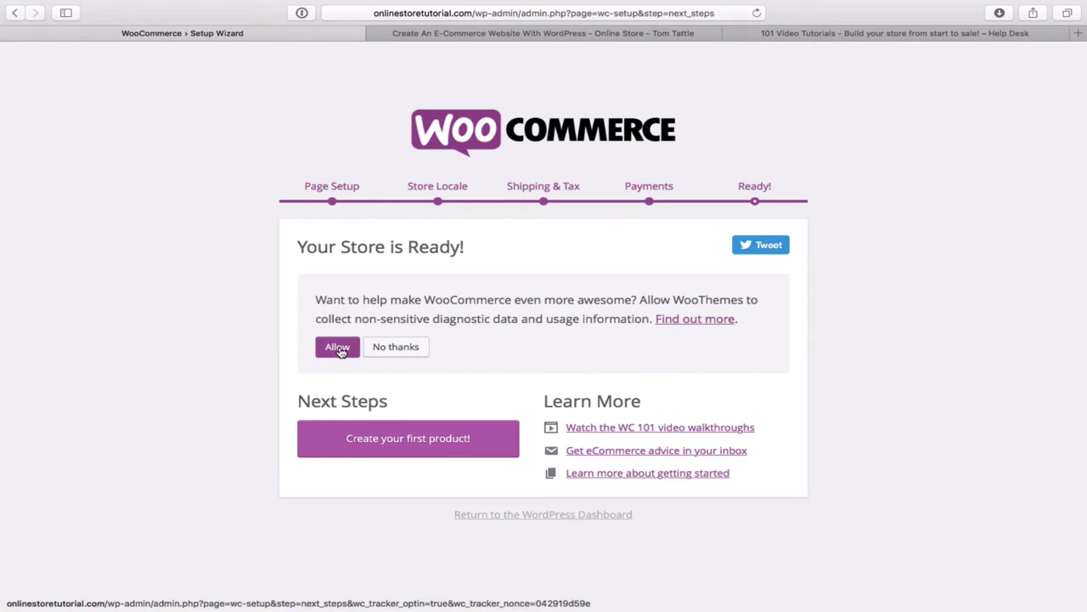
click(339, 349)
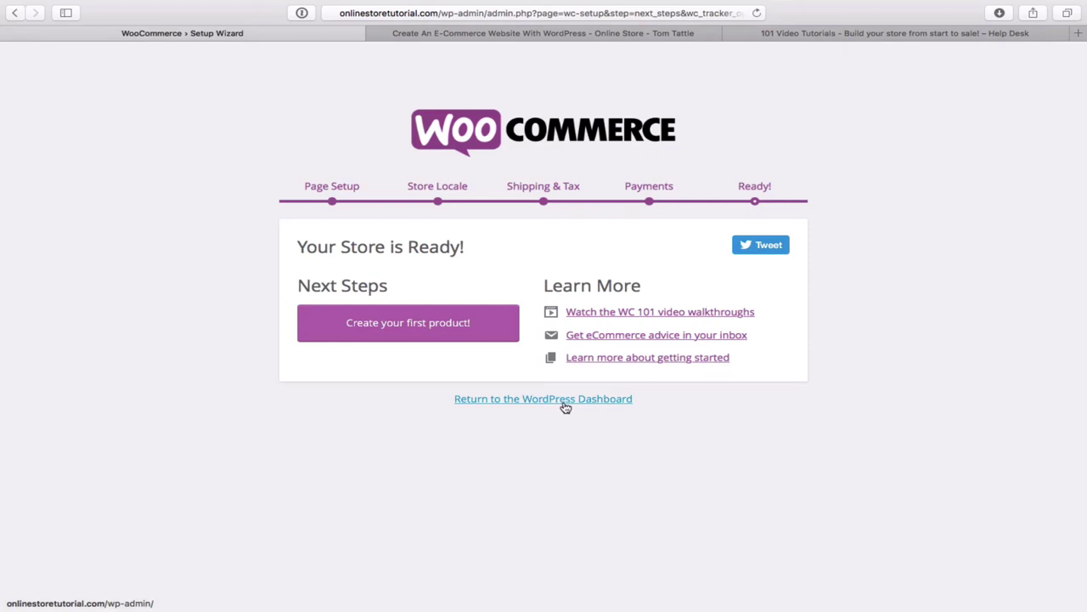
- Return to the WordPress Dashboard and visit the live Online Store Tutorial site
click(565, 406)
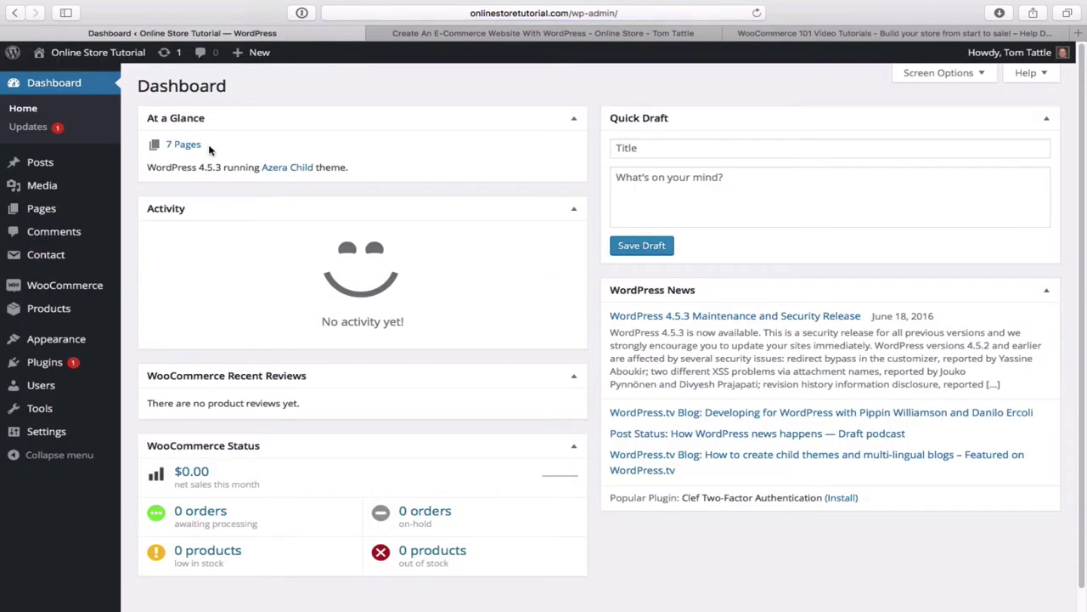
mouse_move(119, 61)
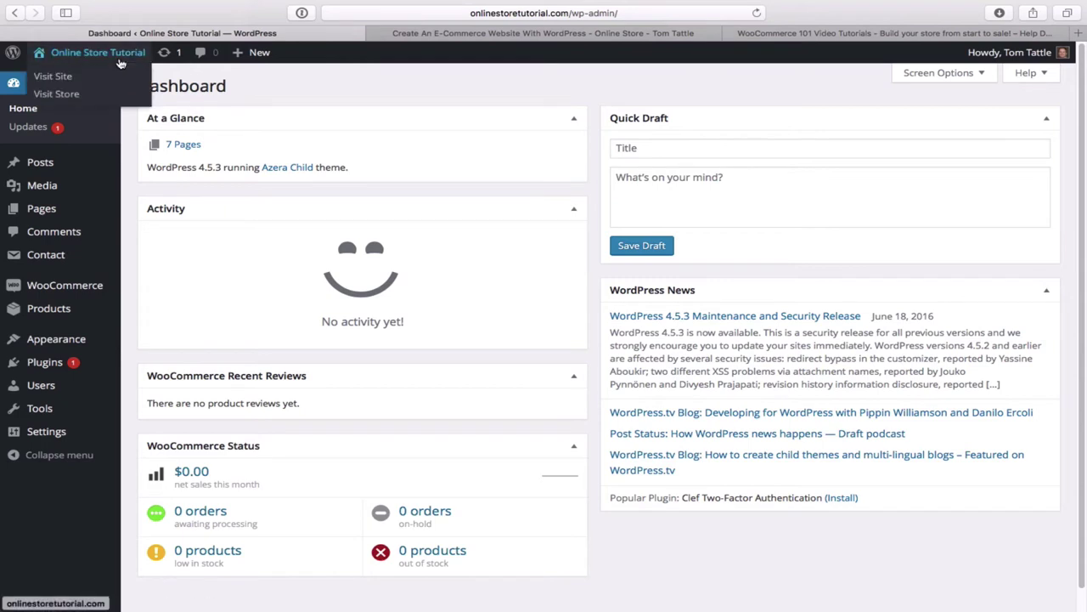
click(63, 79)
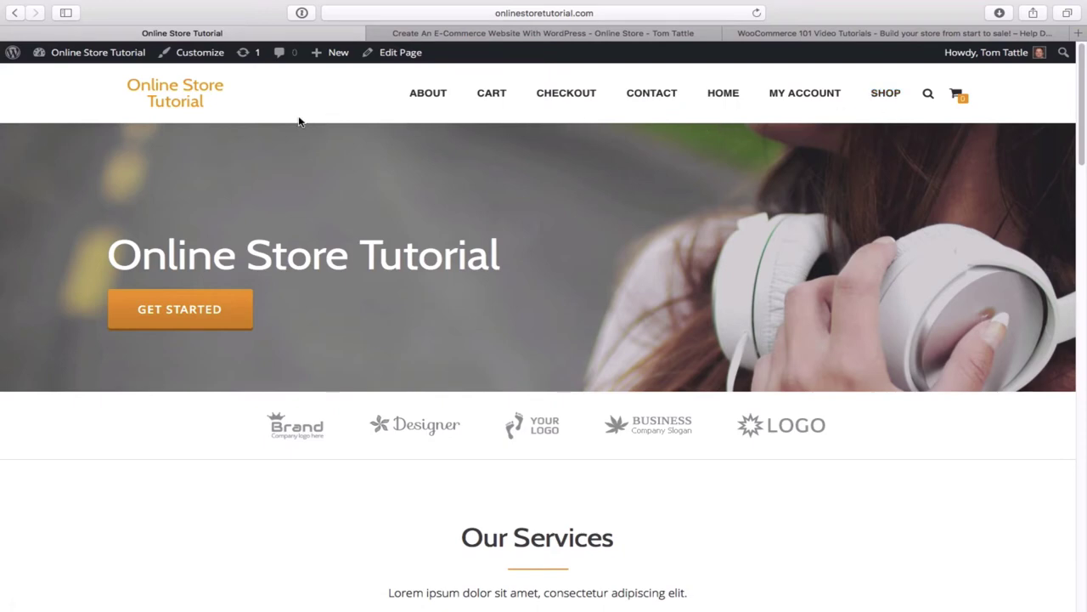
mouse_move(91, 61)
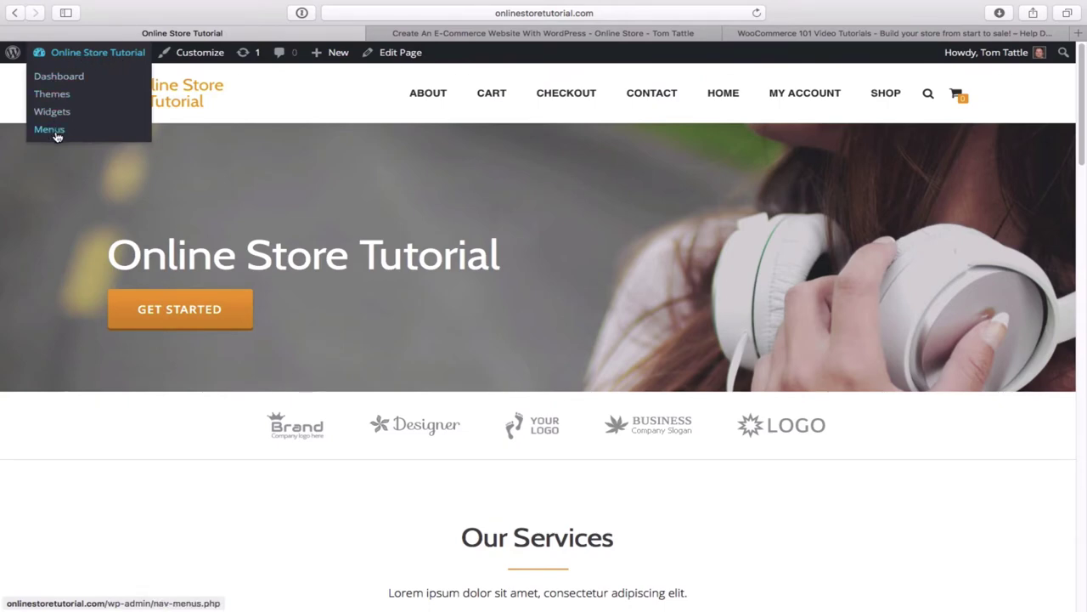
- On the Menus page, create a new menu named 'Main'
click(49, 130)
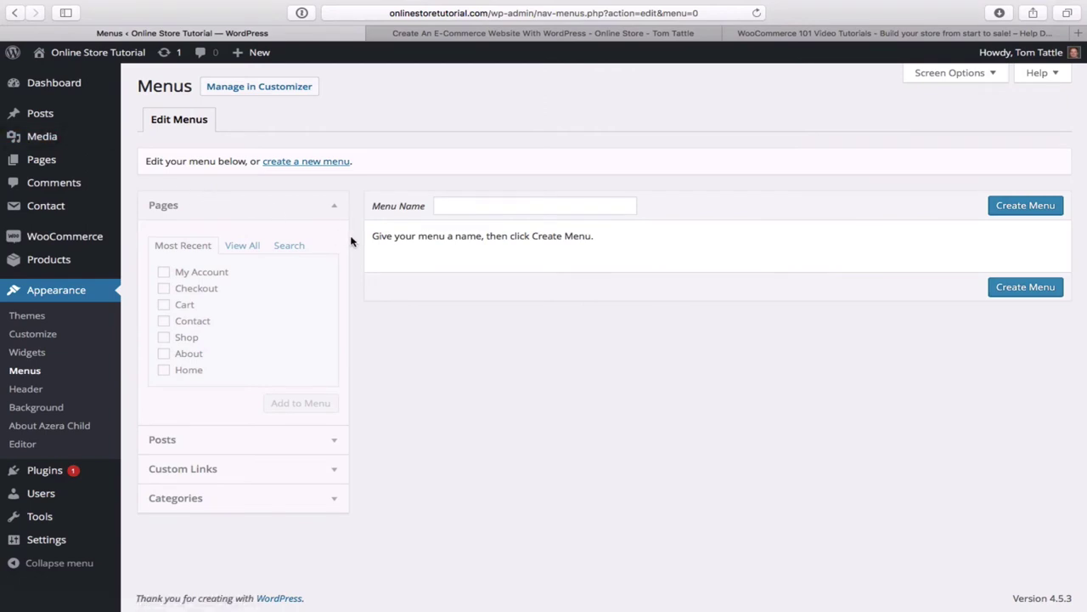
click(472, 206)
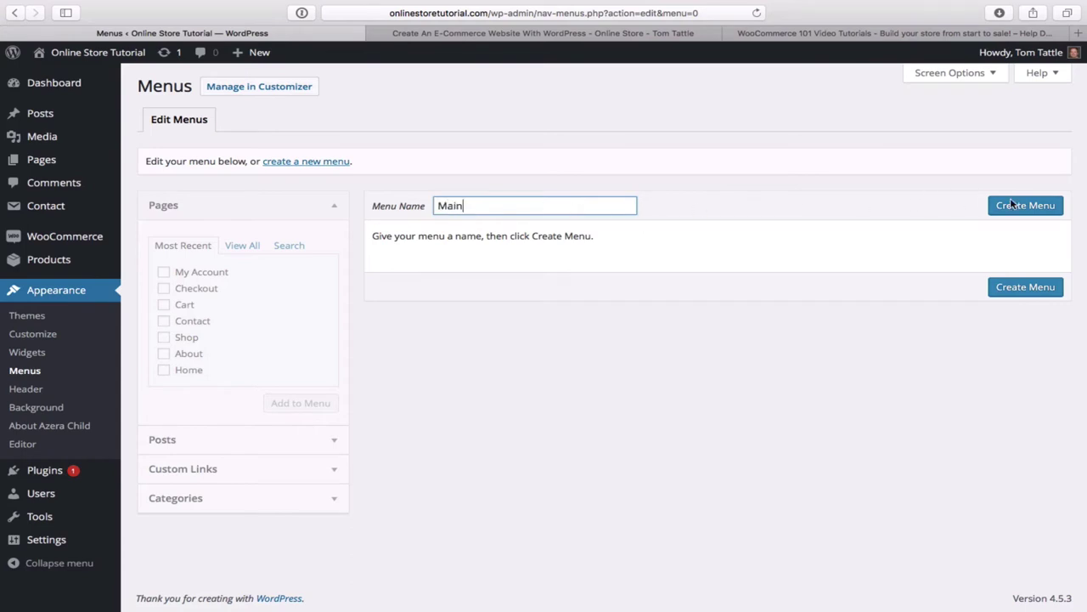
click(1024, 211)
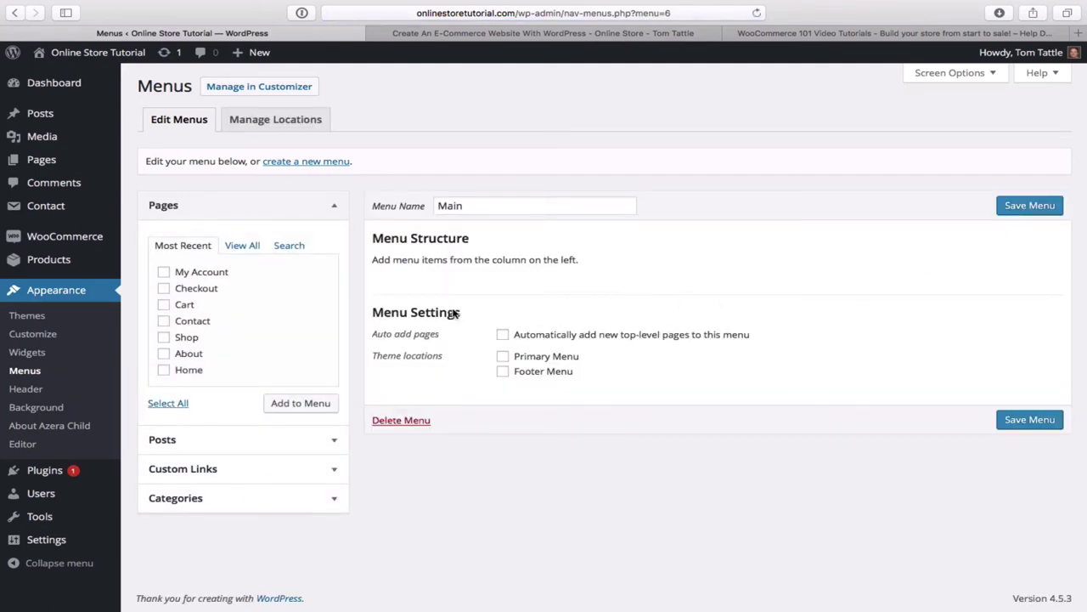
- Add the Checkout, Contact, About and Home pages to the Main menu
click(164, 289)
click(165, 322)
click(163, 354)
click(164, 371)
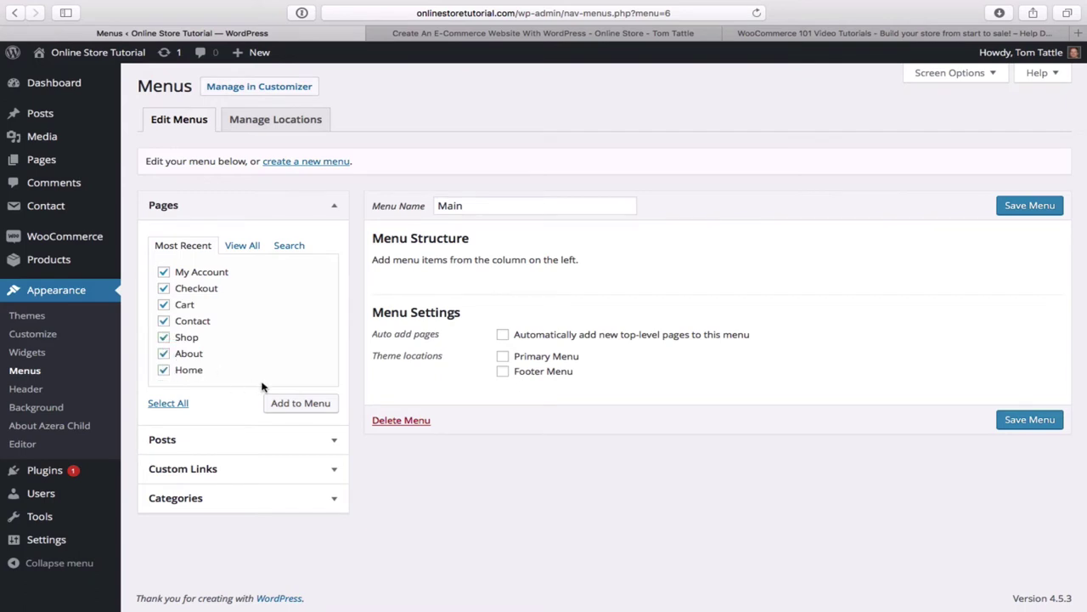
click(316, 407)
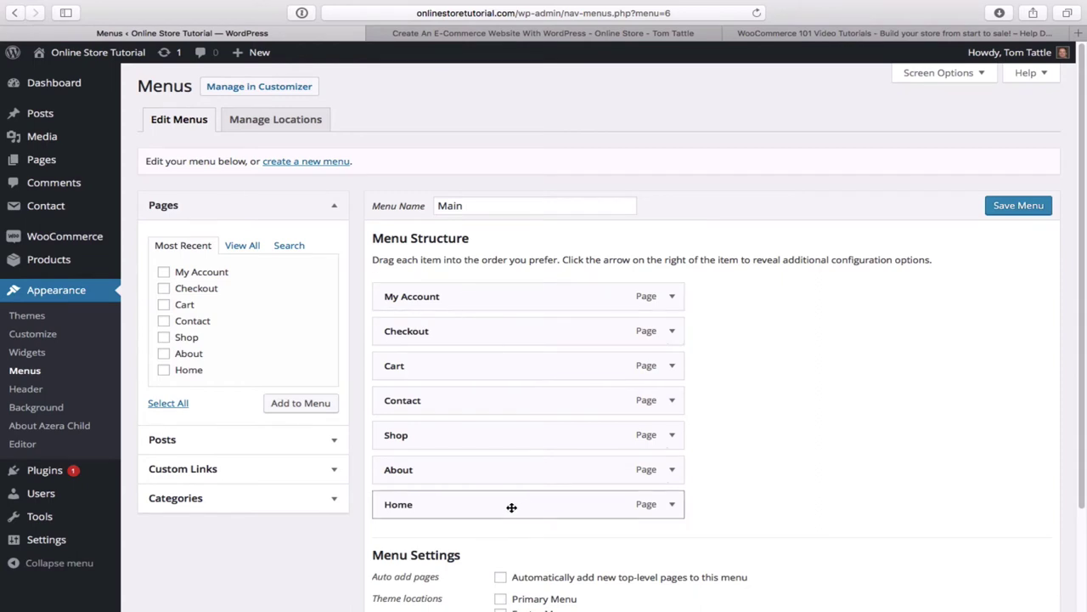
- Reorder the menu so Home, Shop and About come first, keeping Shop top-level
drag(513, 507, 508, 302)
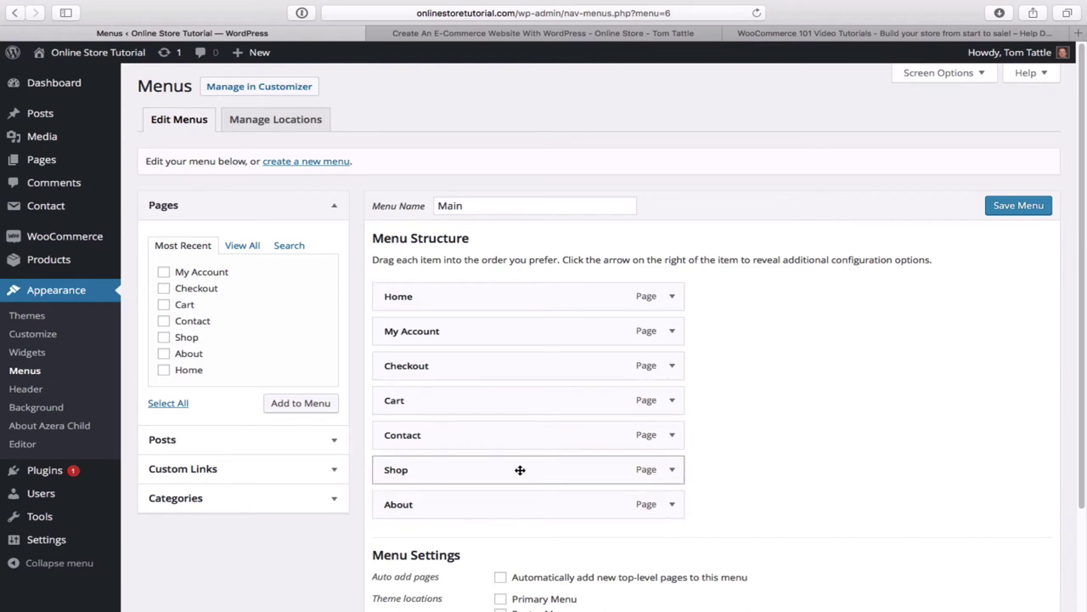
drag(520, 468, 605, 333)
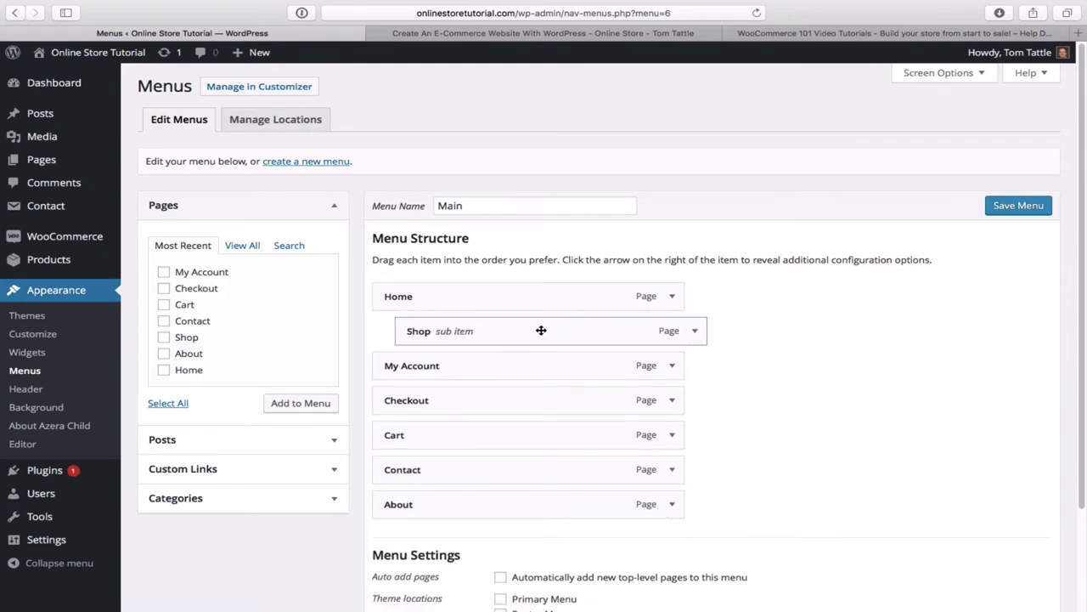
drag(541, 330, 517, 332)
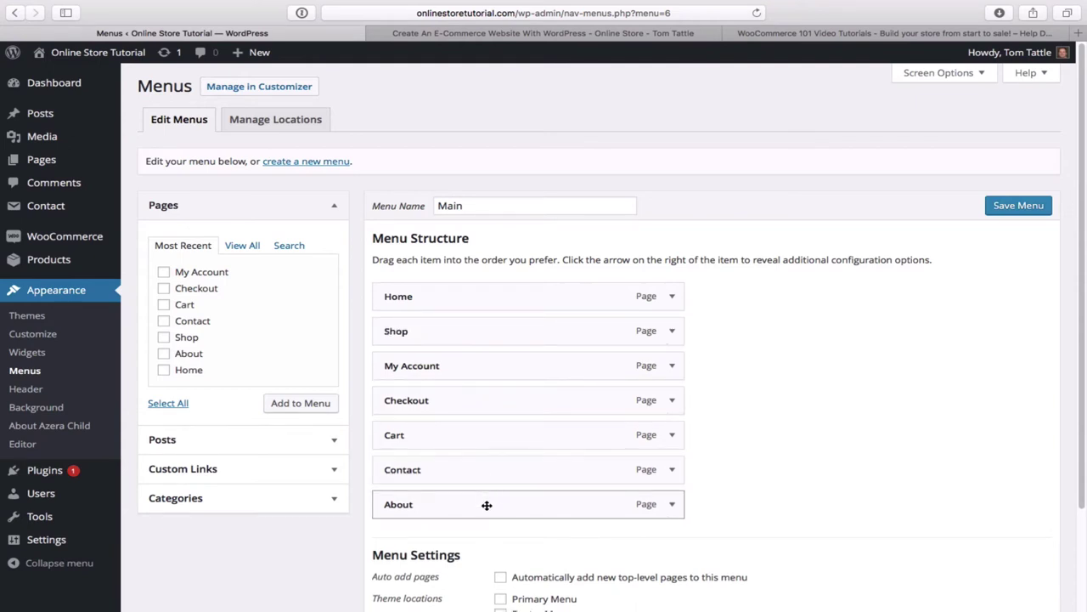
drag(489, 507, 485, 366)
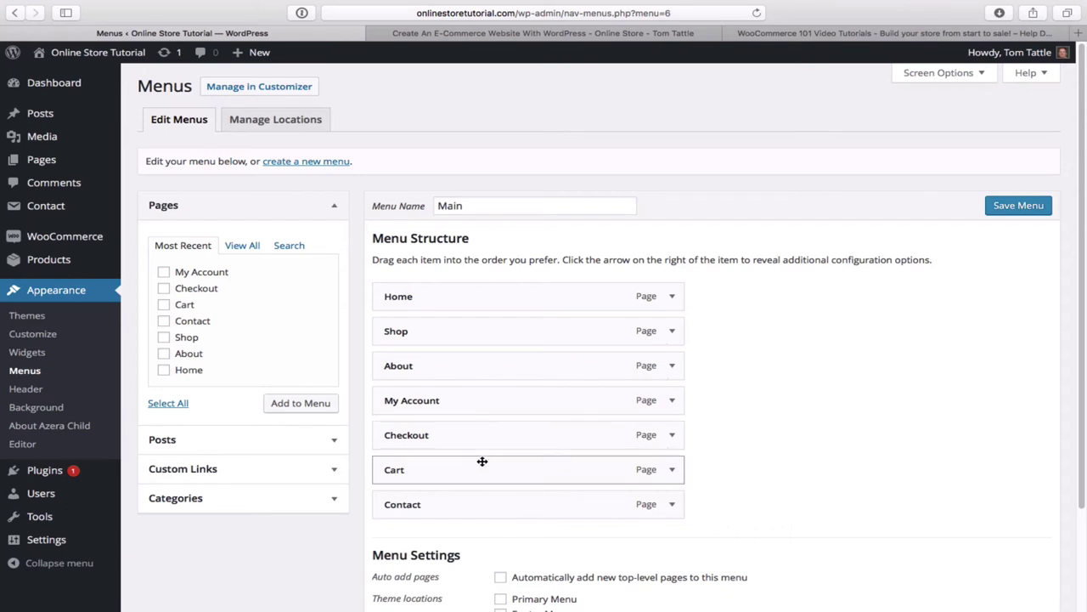
- Tick Footer Menu alongside Primary Menu for the Main menu and save it
scroll(708, 487, down, 3)
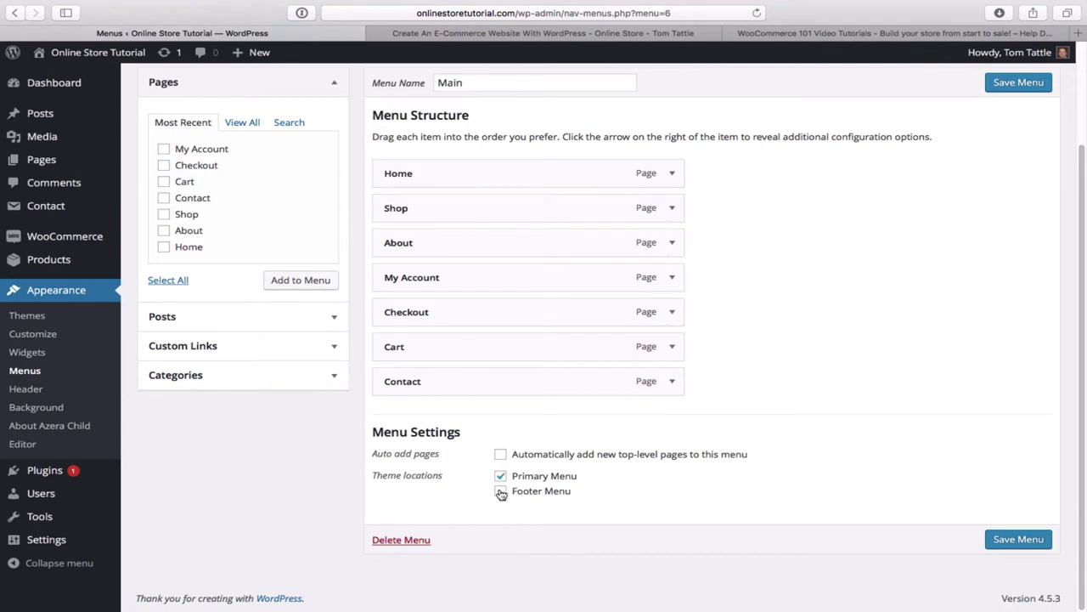
click(501, 492)
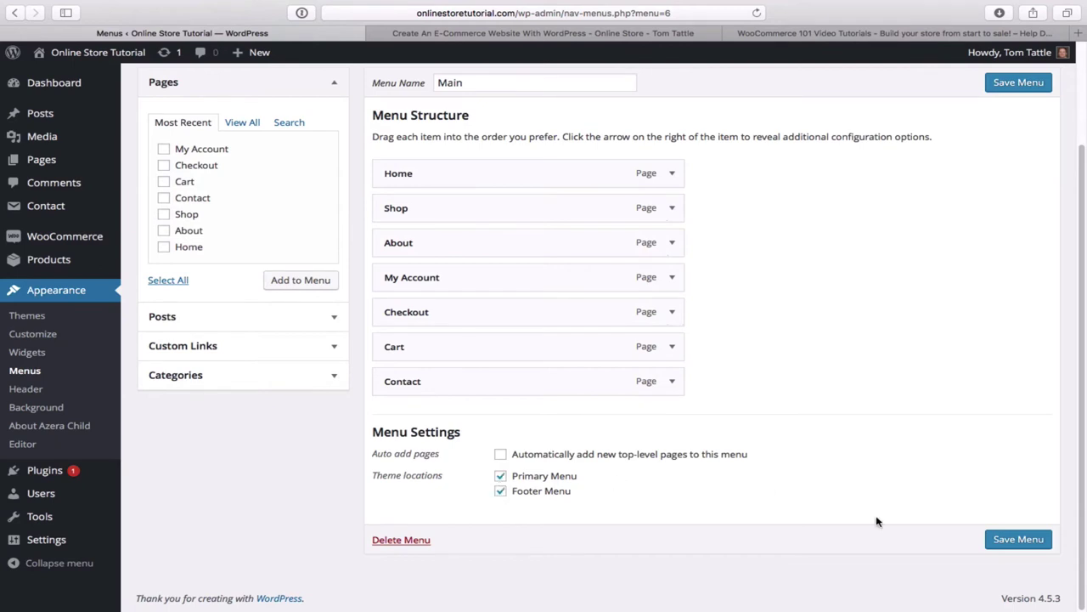
click(1019, 539)
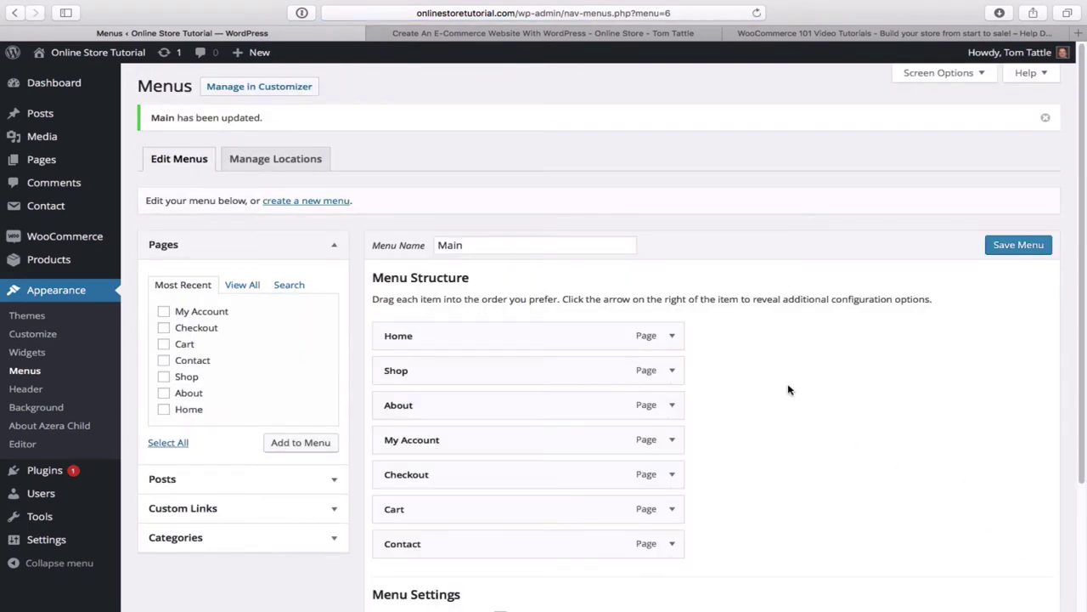
mouse_move(93, 58)
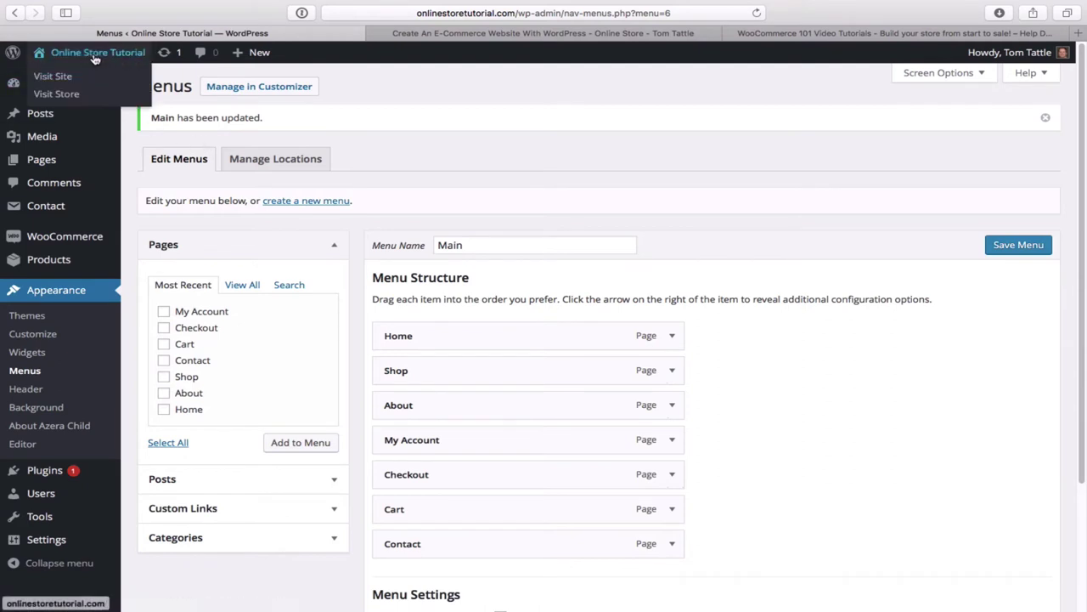
- Visit the live site and scroll through it to check the Home-to-Contact menu order
click(53, 76)
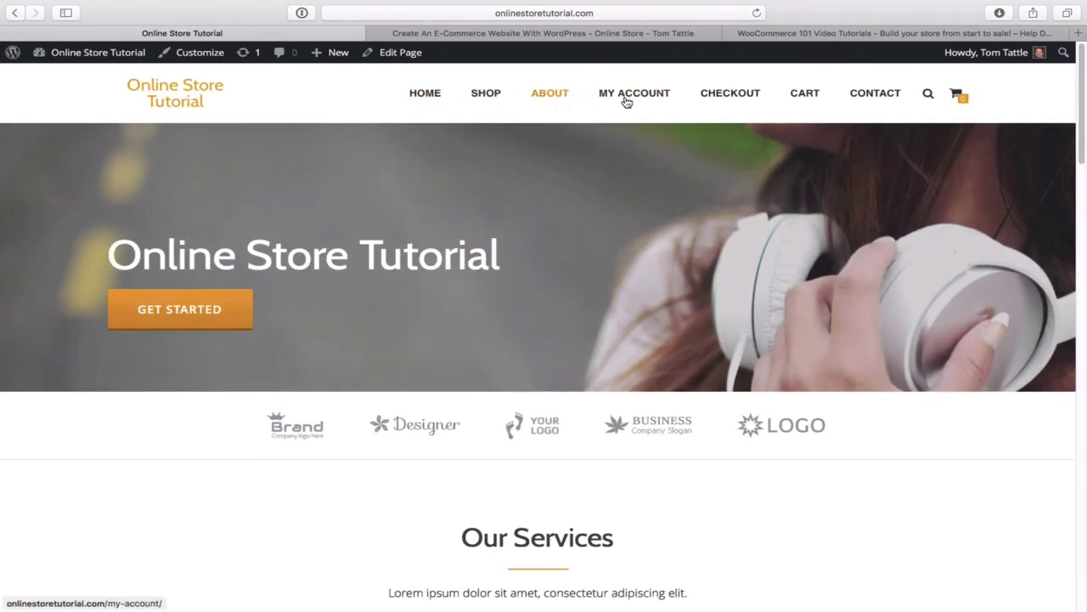
scroll(866, 263, down, 10)
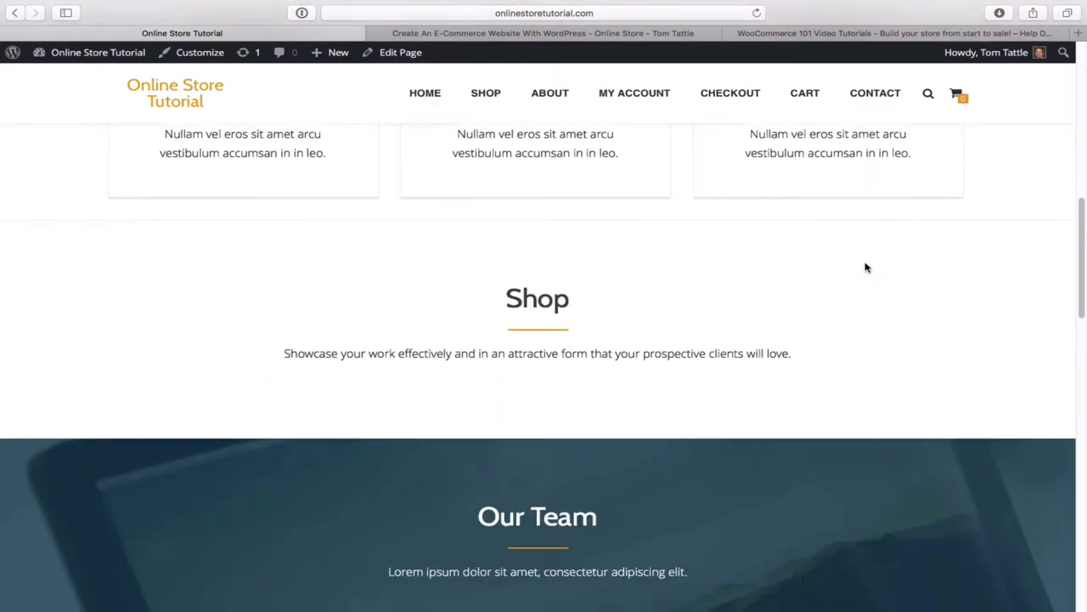
scroll(866, 268, down, 15)
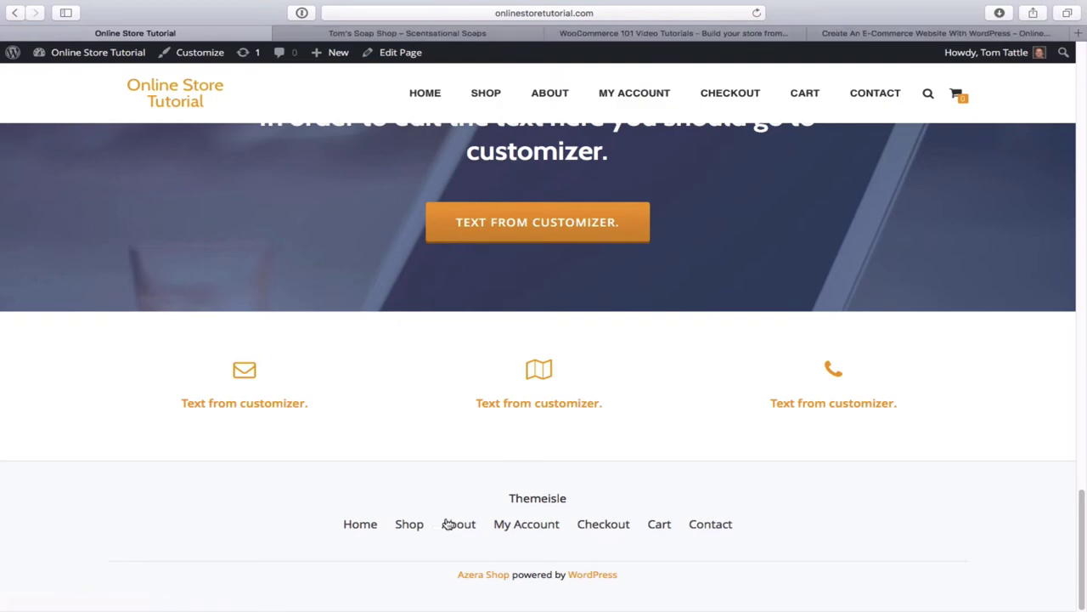
scroll(526, 471, up, 2)
scroll(527, 471, up, 15)
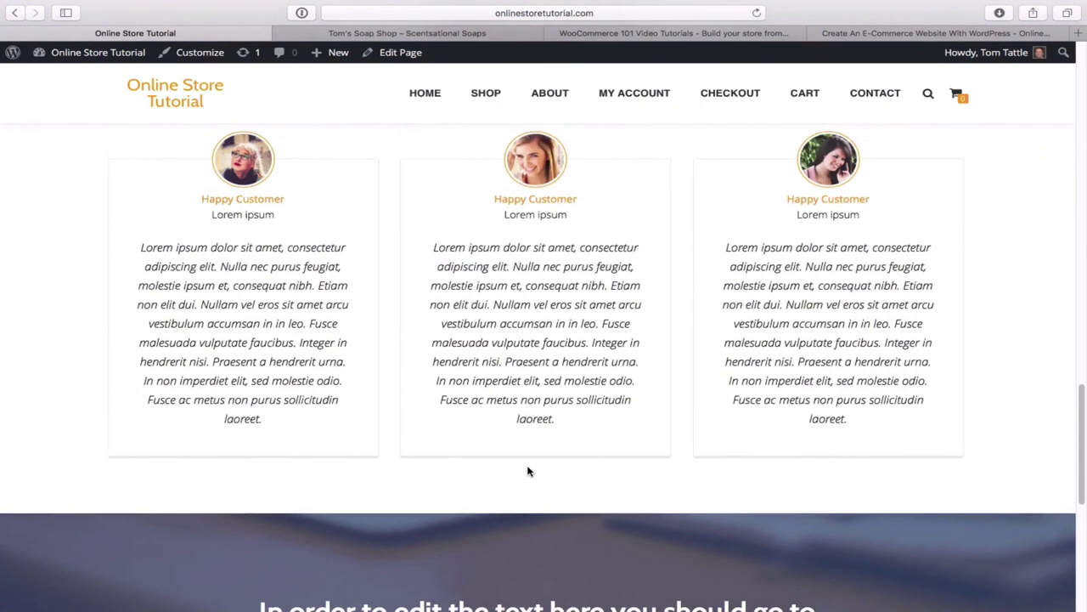
scroll(527, 470, down, 3)
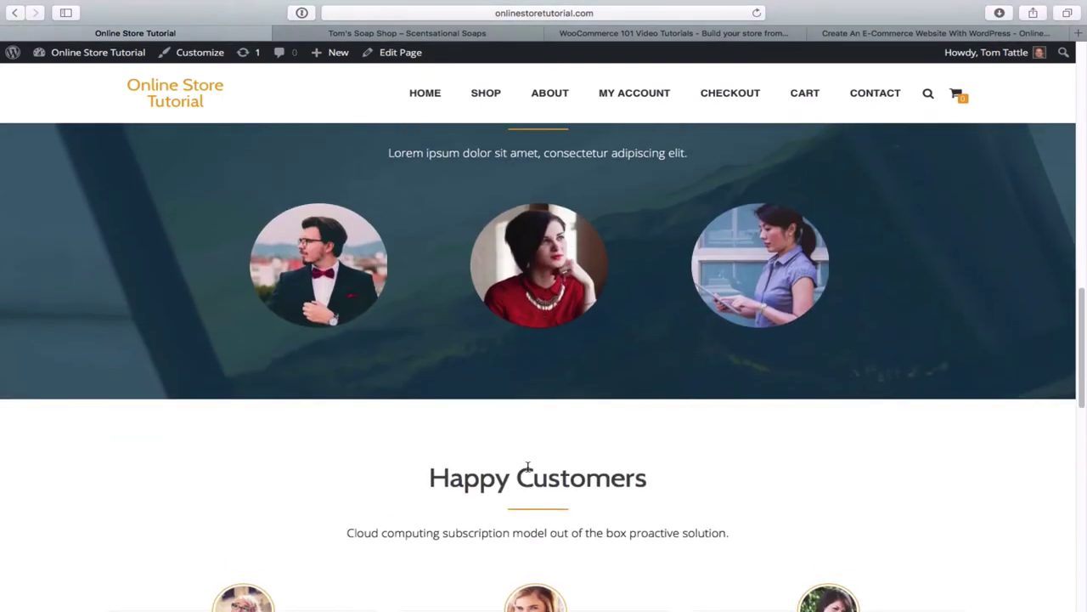
scroll(527, 470, up, 7)
scroll(525, 462, up, 11)
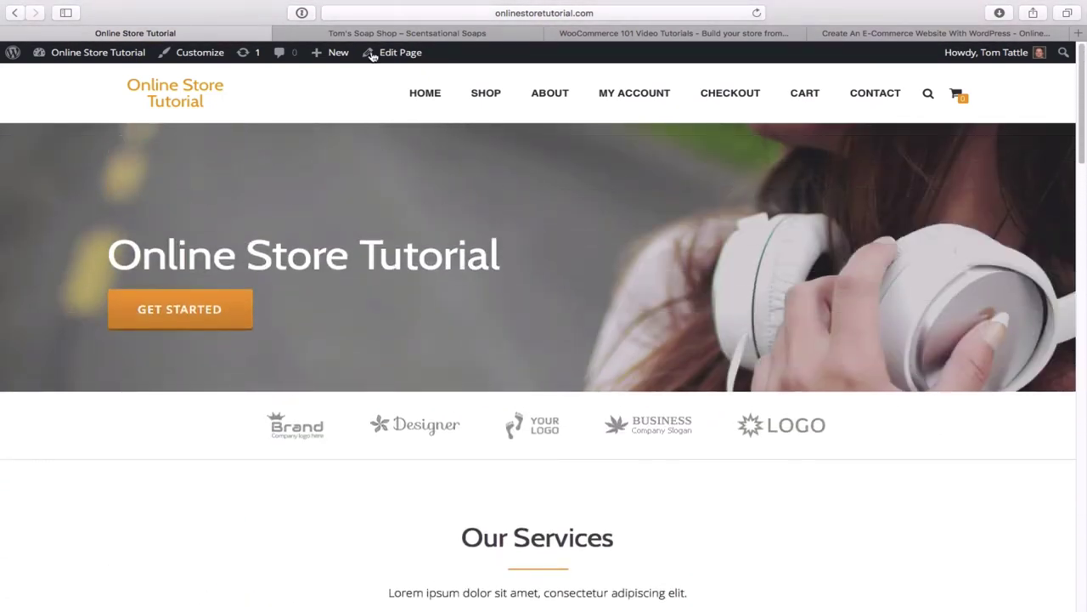
- Scroll through the Tom's Soap Shop reference site, then return to the Online Store Tutorial tab
click(396, 34)
scroll(529, 255, down, 15)
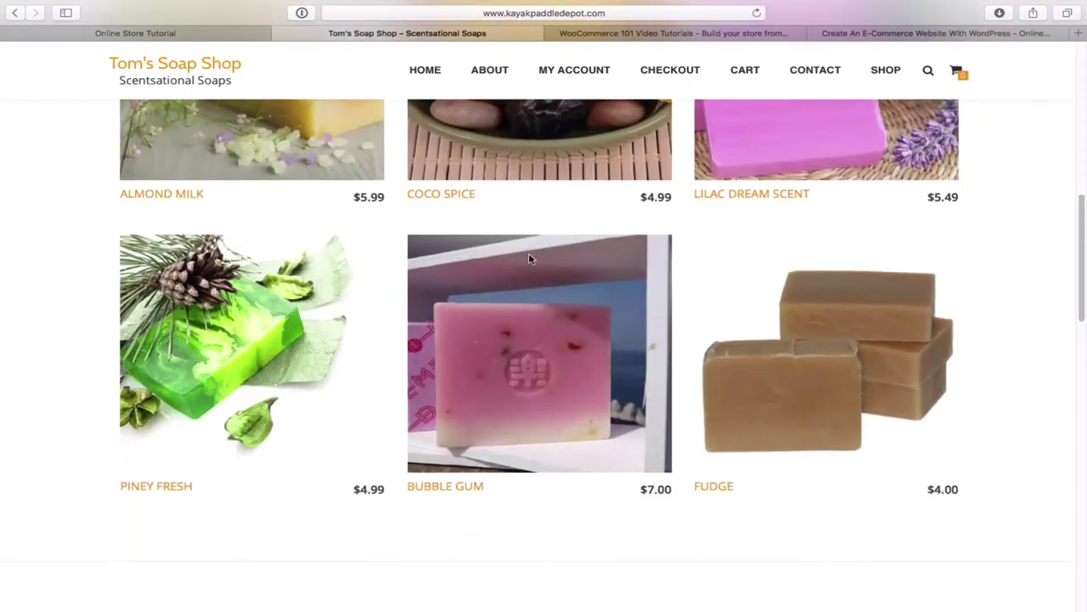
scroll(529, 259, down, 10)
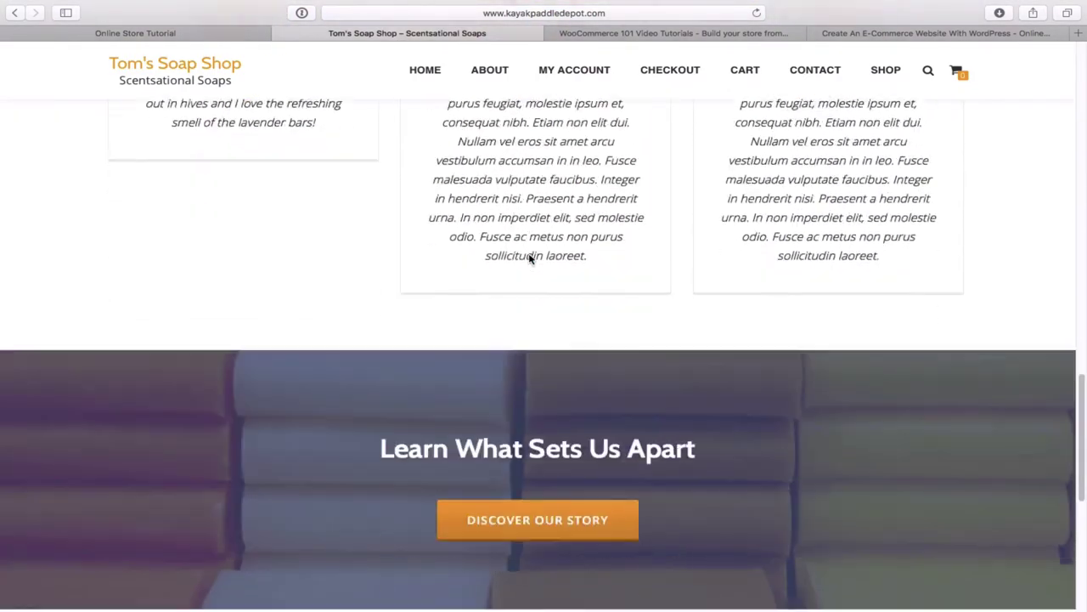
scroll(529, 259, up, 15)
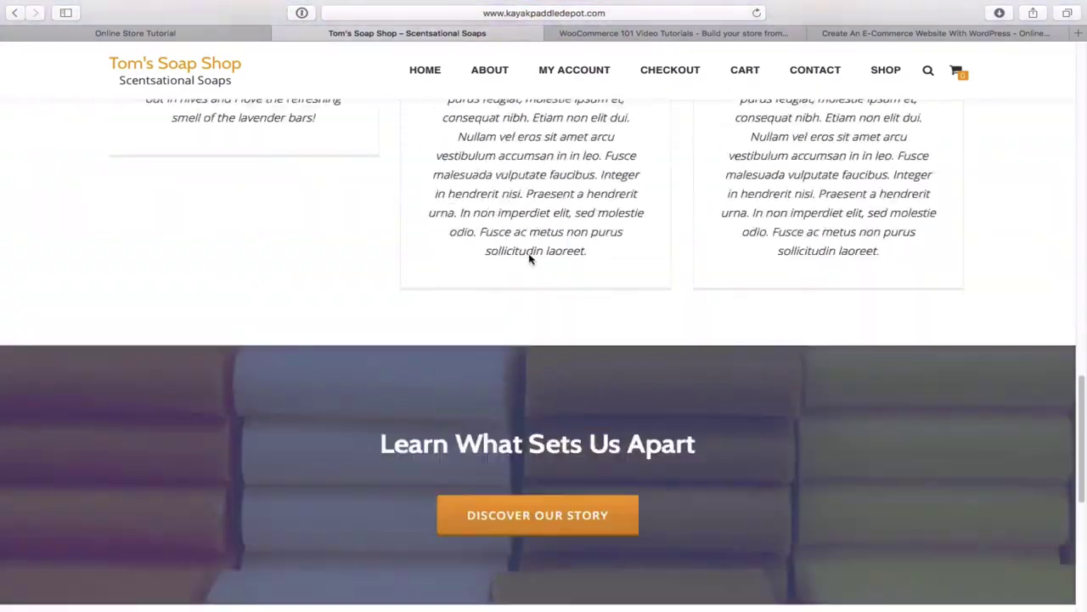
scroll(529, 259, up, 5)
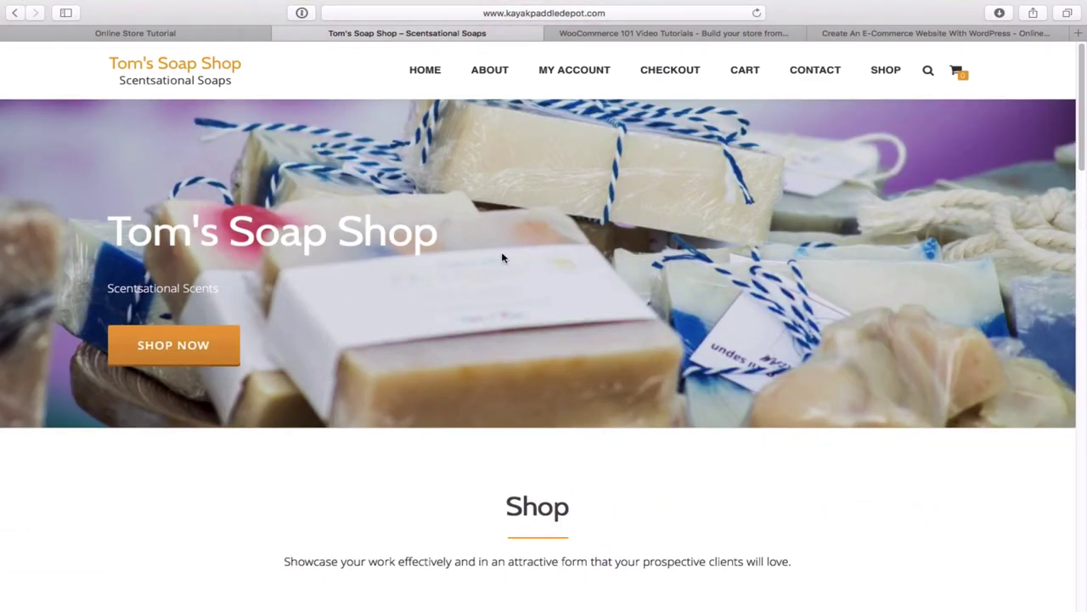
click(202, 37)
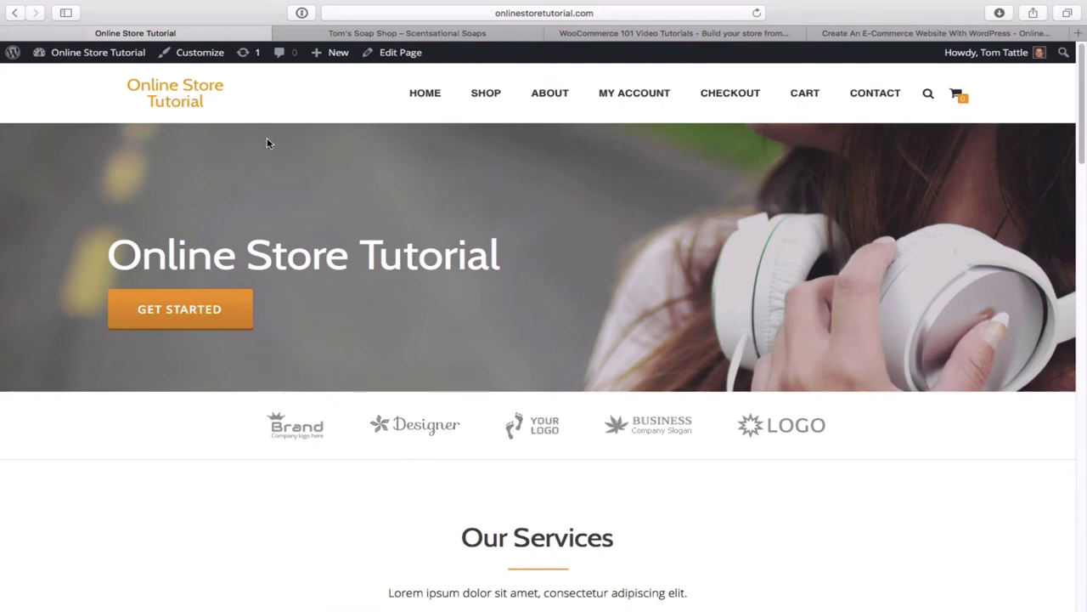
- Launch the Customizer from the admin bar and show its Frontpage sections list
click(201, 53)
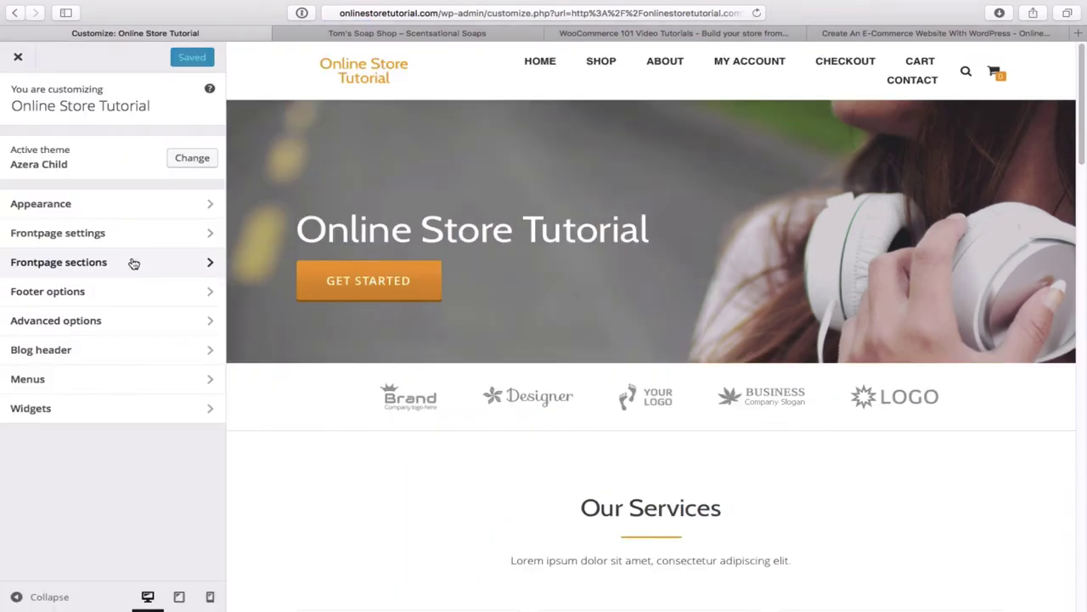
click(133, 264)
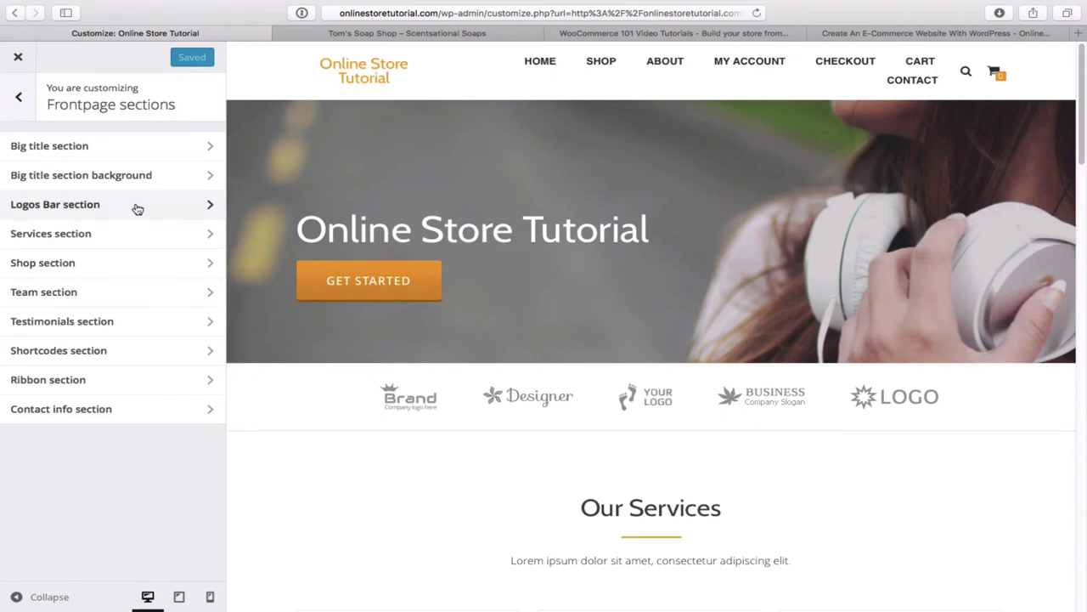
- In the Logos Bar section, clear the logo entries' Image URL fields
click(138, 210)
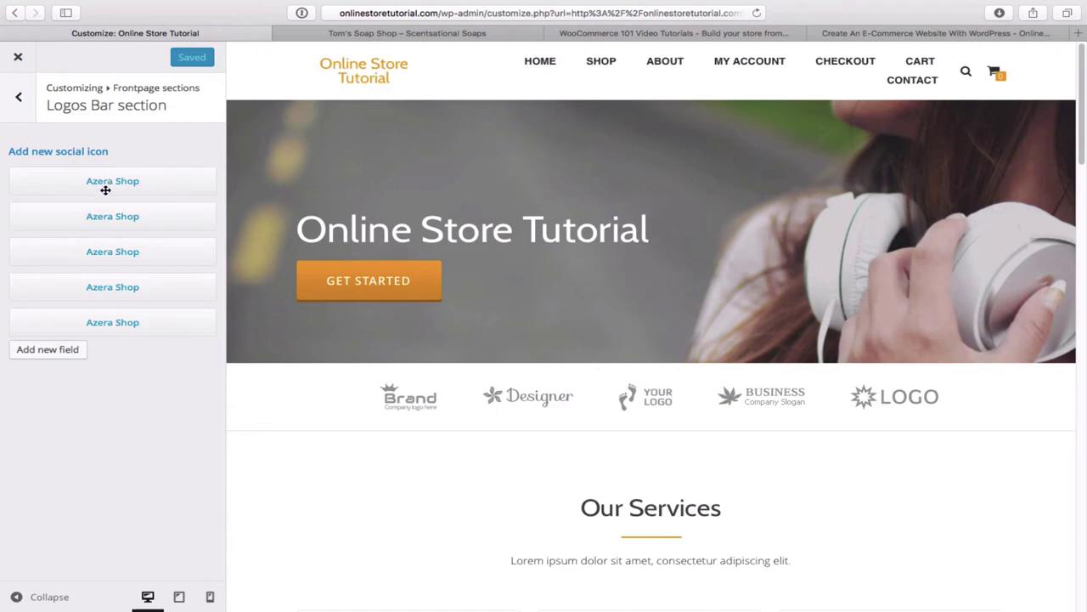
click(141, 184)
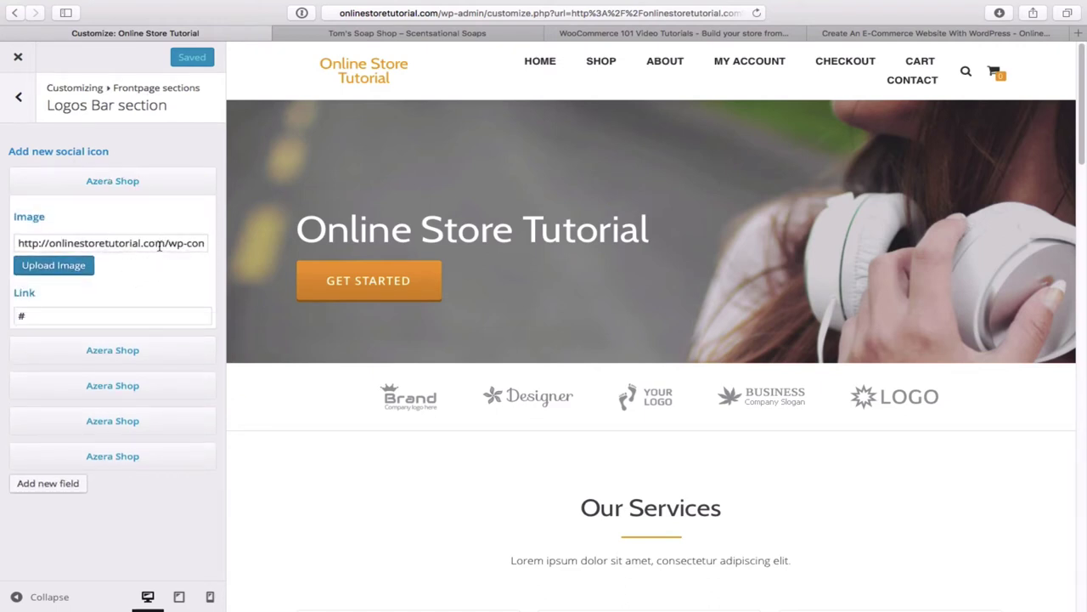
triple_click(159, 245)
key(BackSpace)
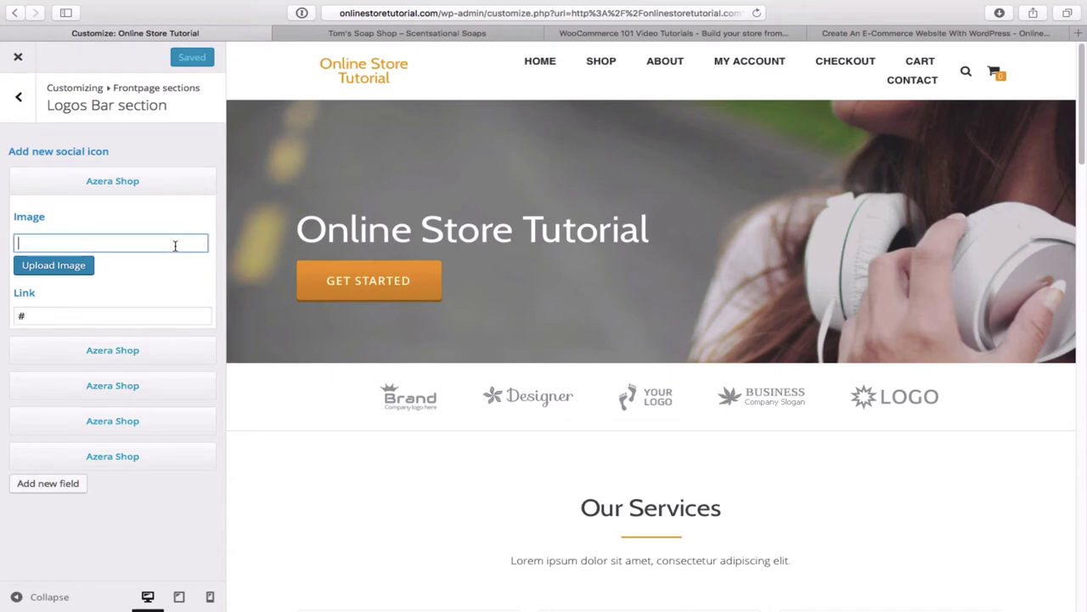
click(144, 357)
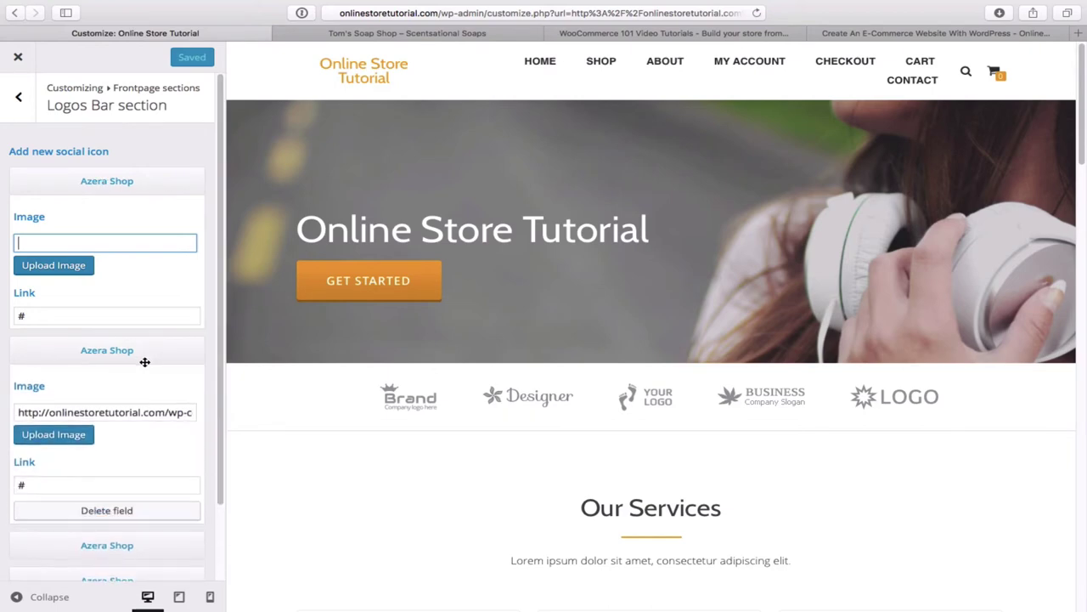
click(83, 124)
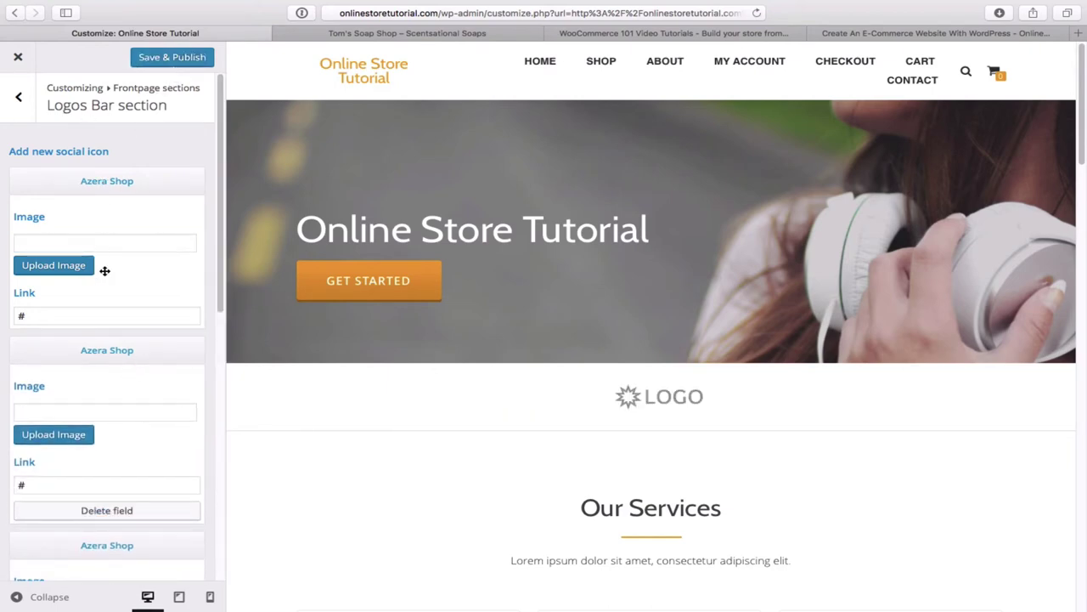
- Save & Publish the emptied logos and return to the Frontpage sections list
scroll(130, 471, down, 9)
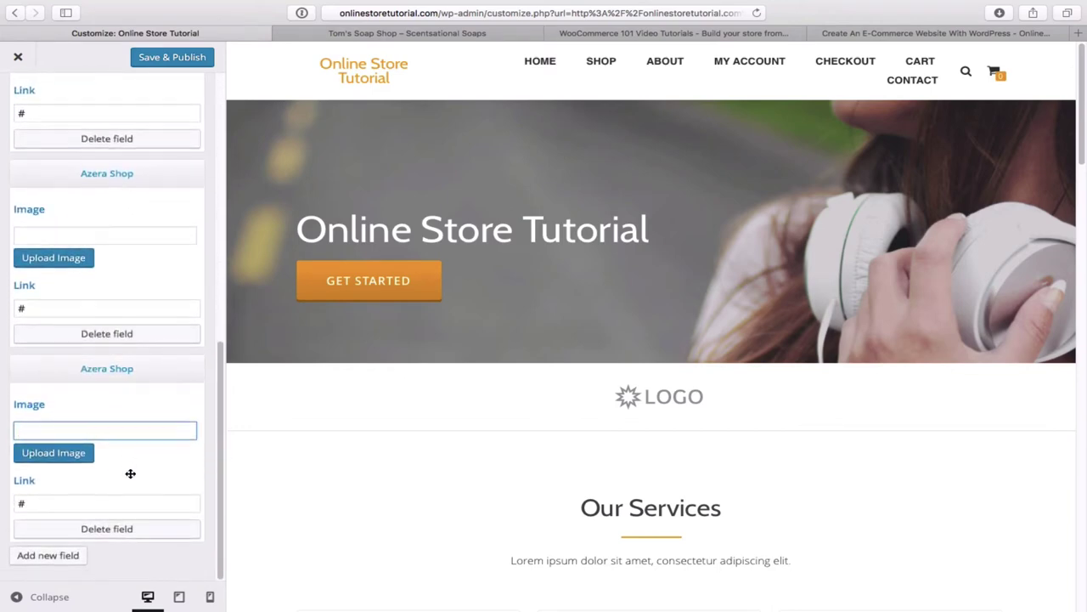
scroll(129, 503, up, 10)
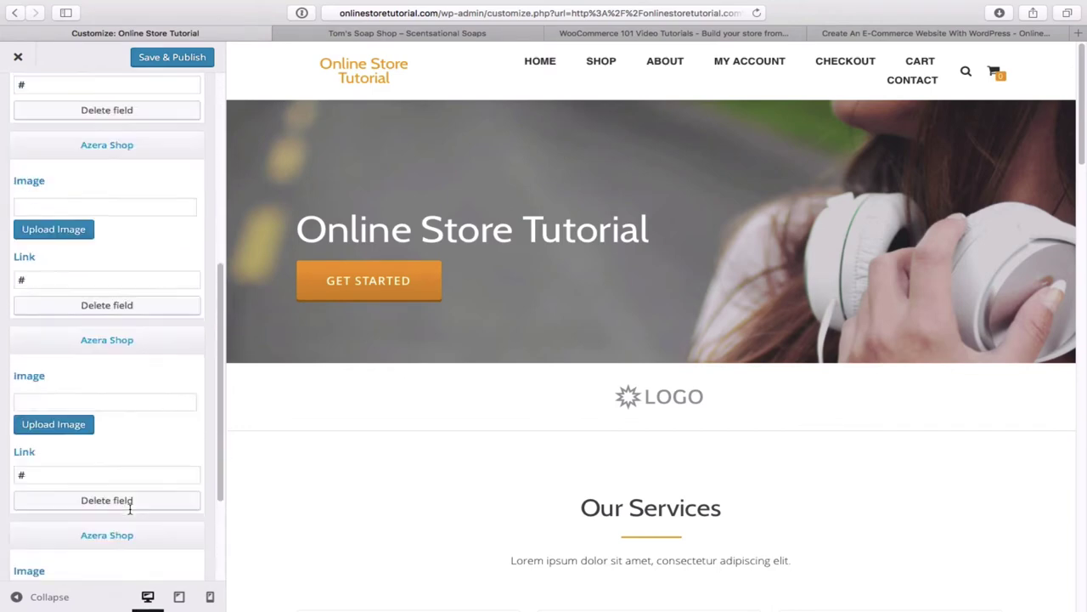
click(189, 59)
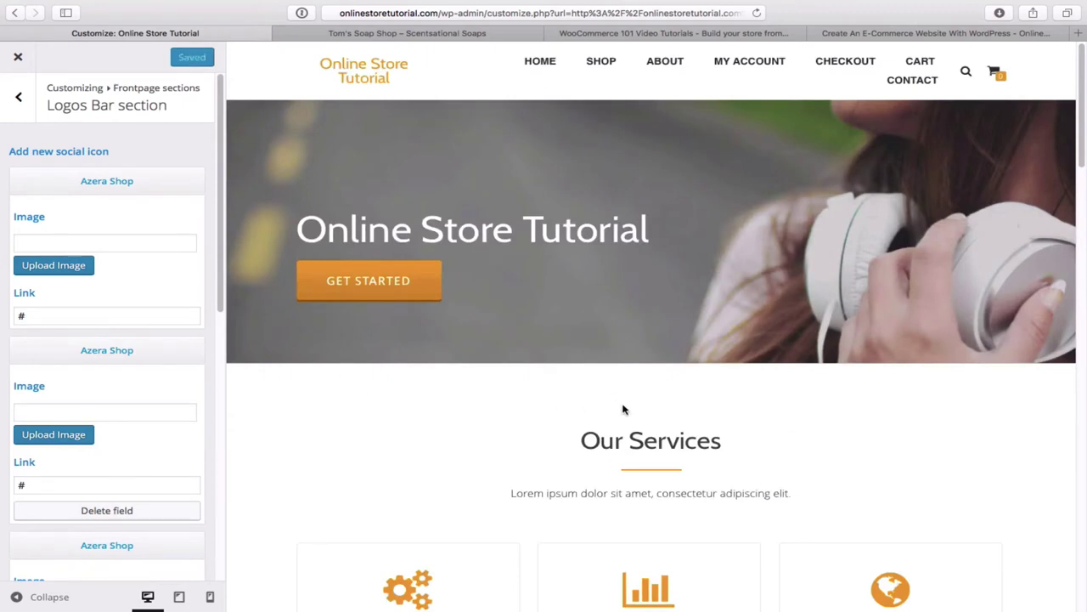
click(20, 100)
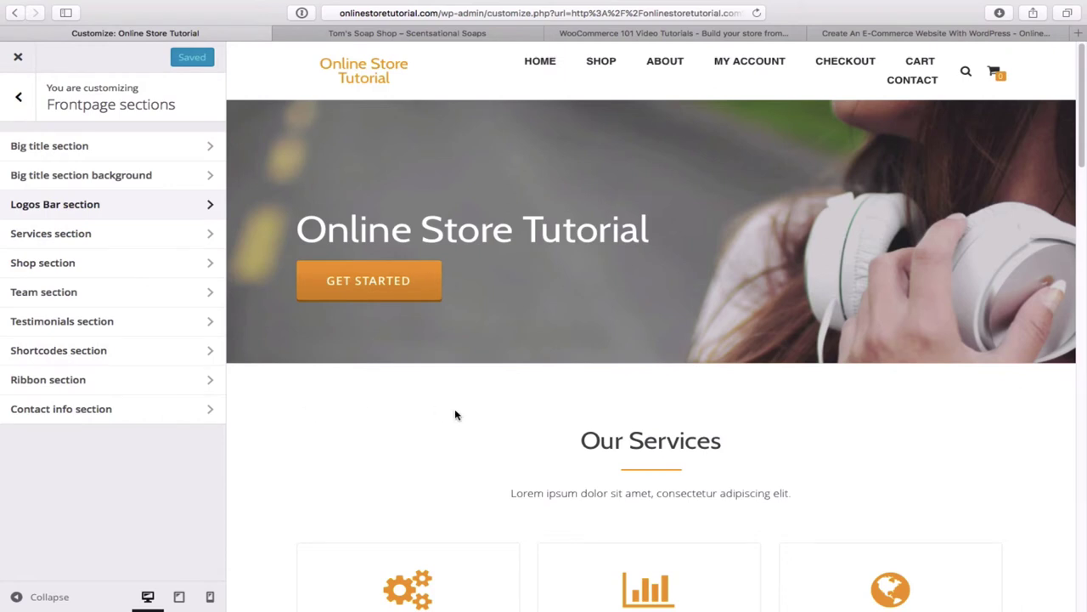
- Tick 'Disable the Services section?' and Save & Publish so Shop follows the hero
click(77, 235)
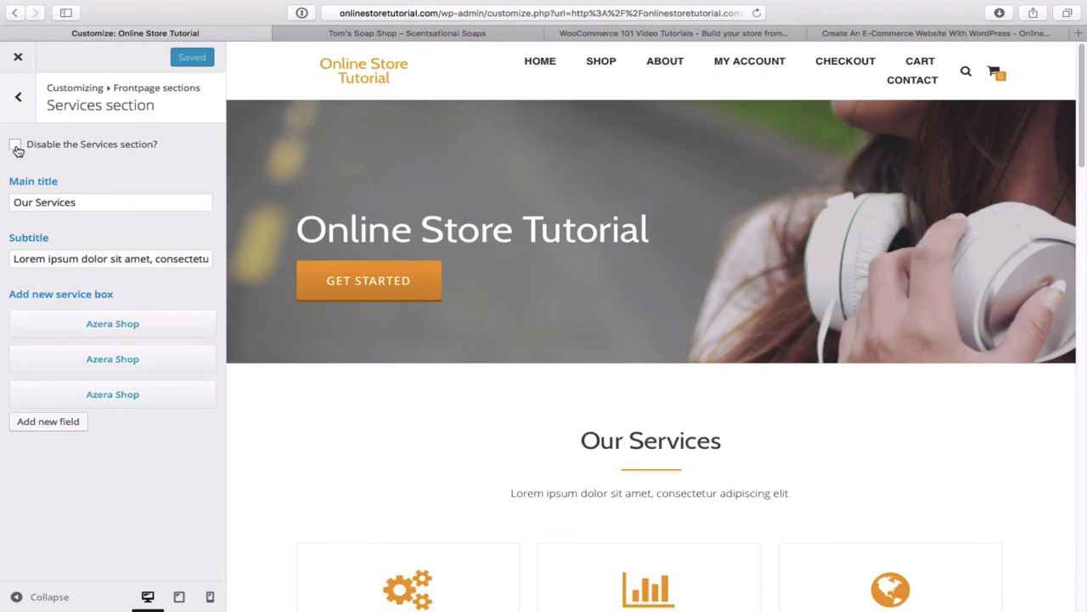
click(17, 146)
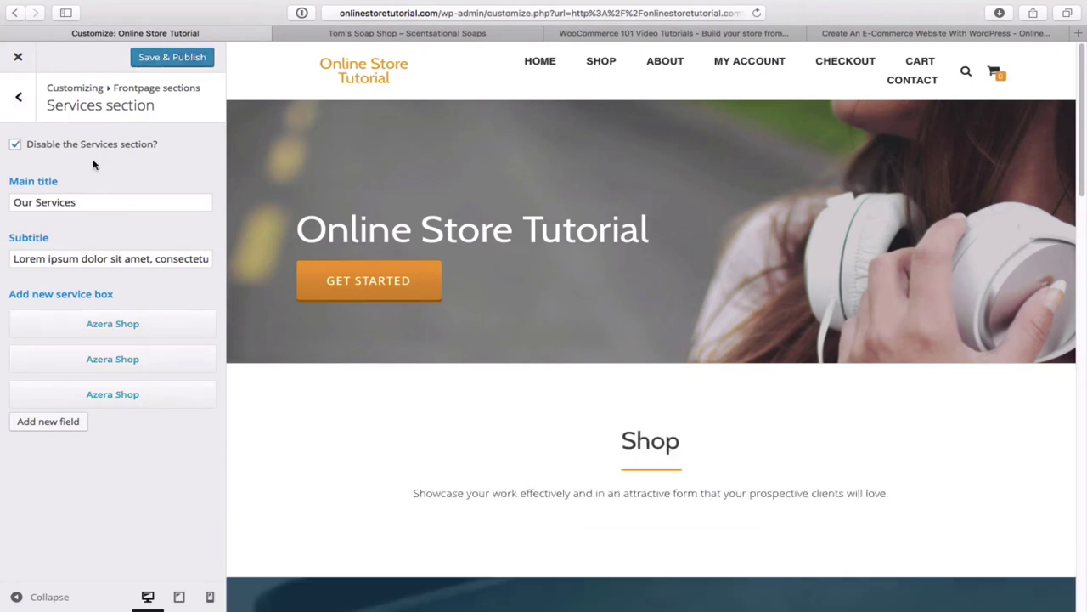
click(173, 57)
scroll(369, 416, down, 3)
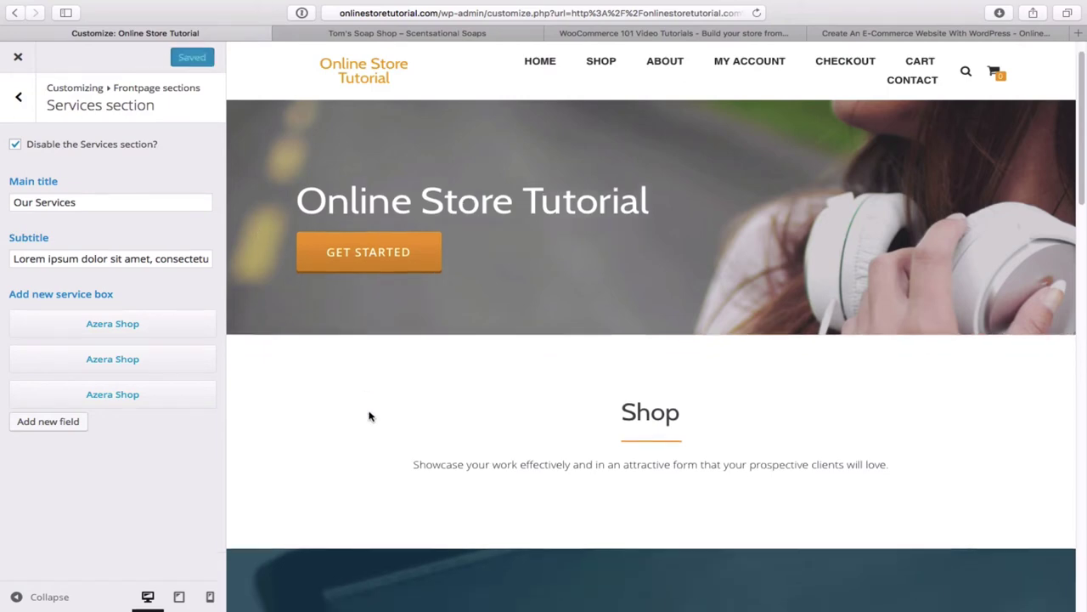
scroll(369, 416, down, 4)
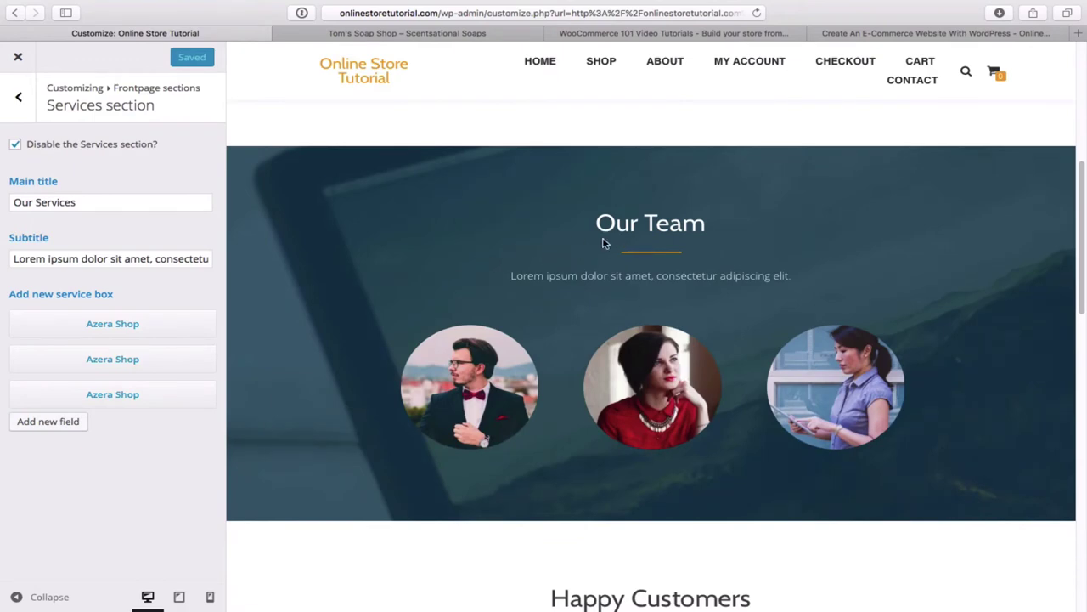
click(406, 34)
scroll(629, 268, down, 5)
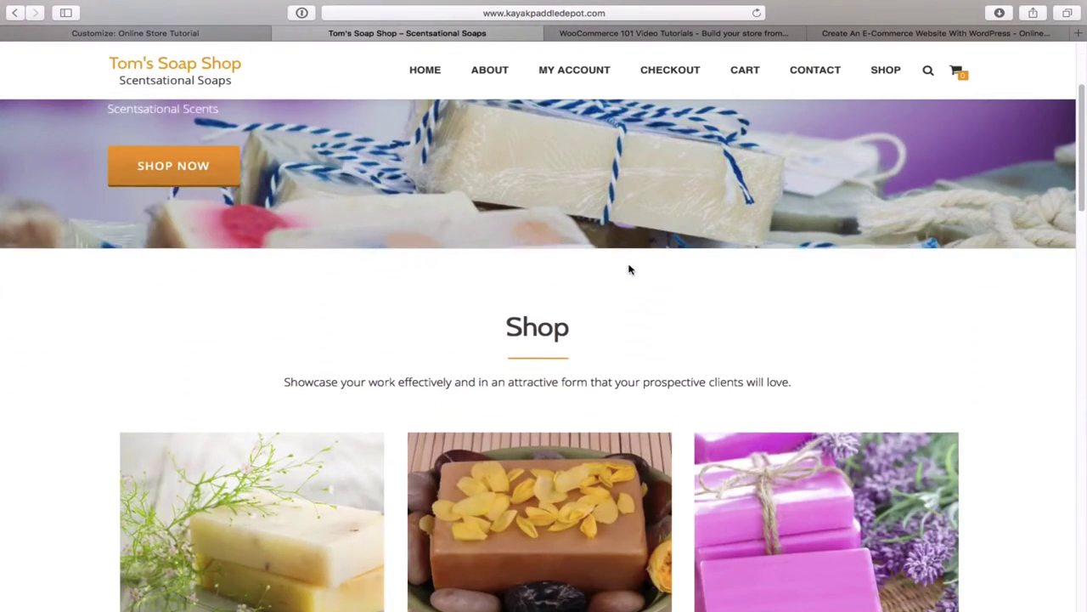
scroll(629, 268, up, 5)
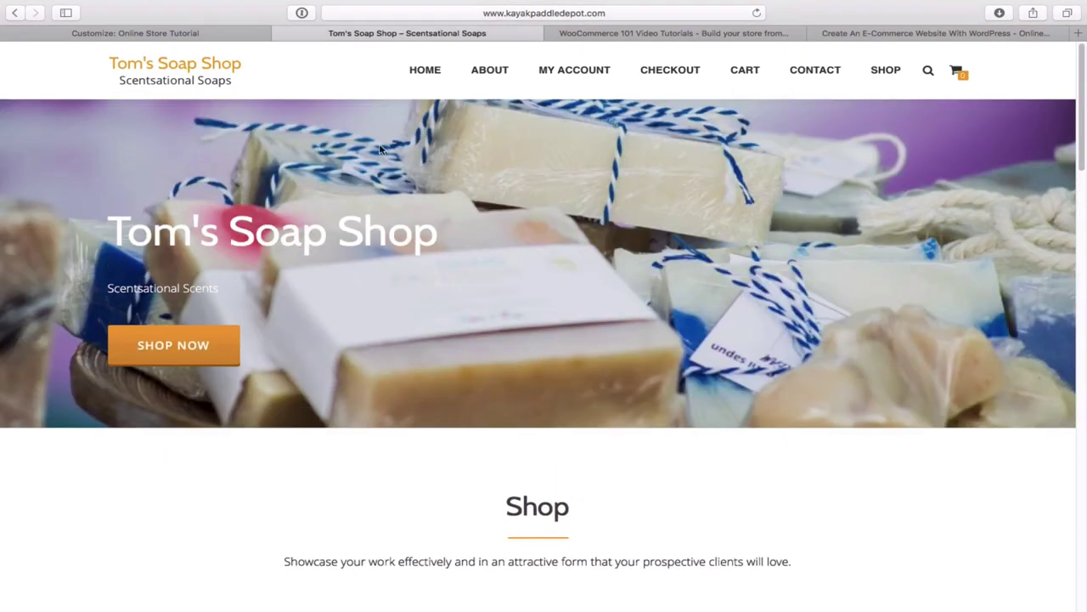
click(168, 37)
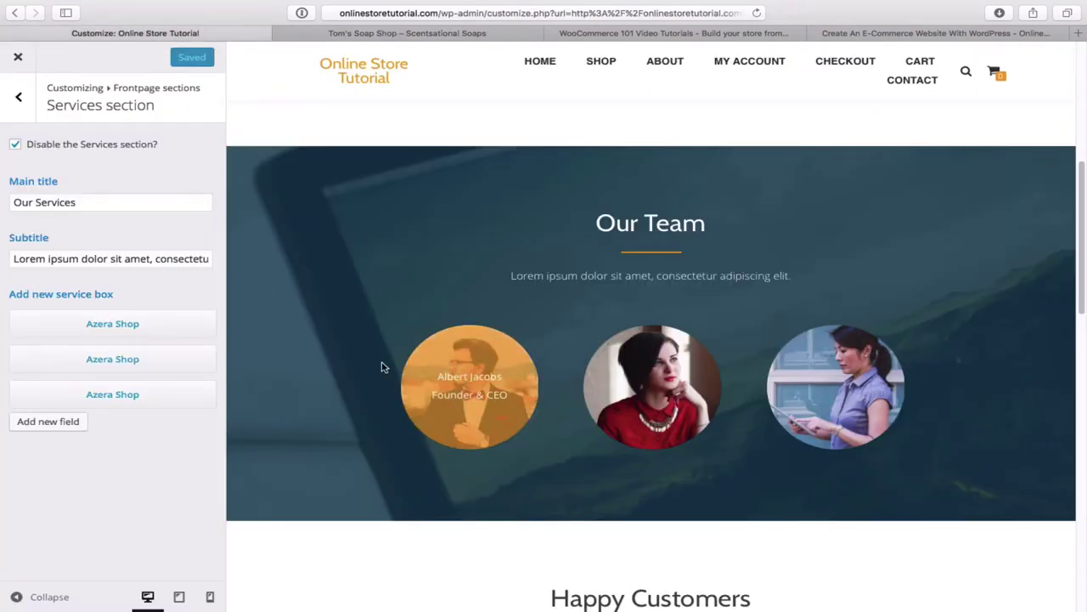
- Inspect the first service box, then go back to the Frontpage sections list
click(168, 326)
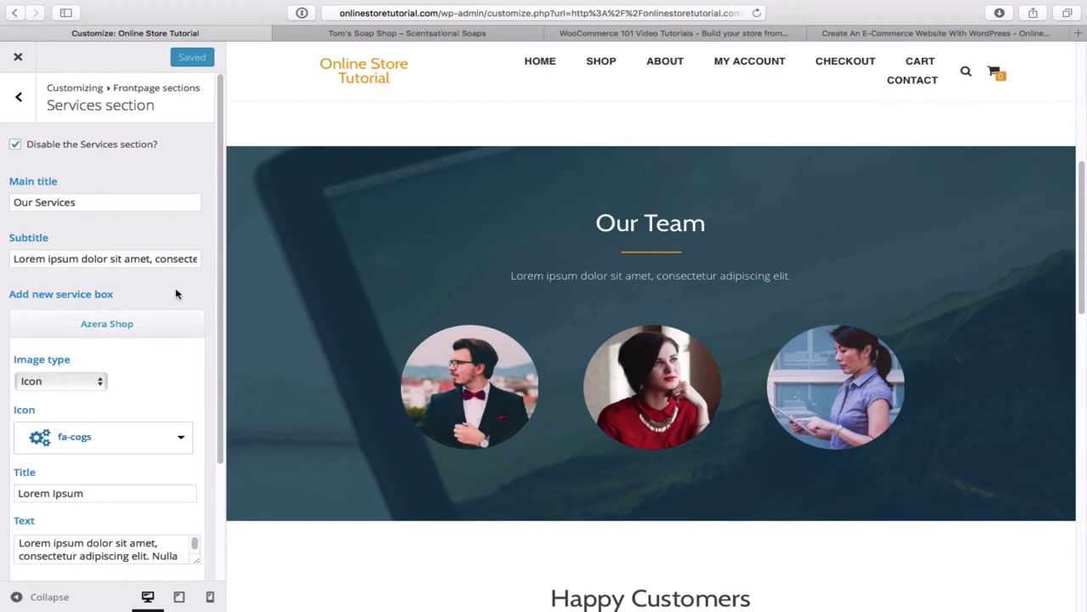
scroll(176, 292, down, 2)
scroll(176, 292, down, 3)
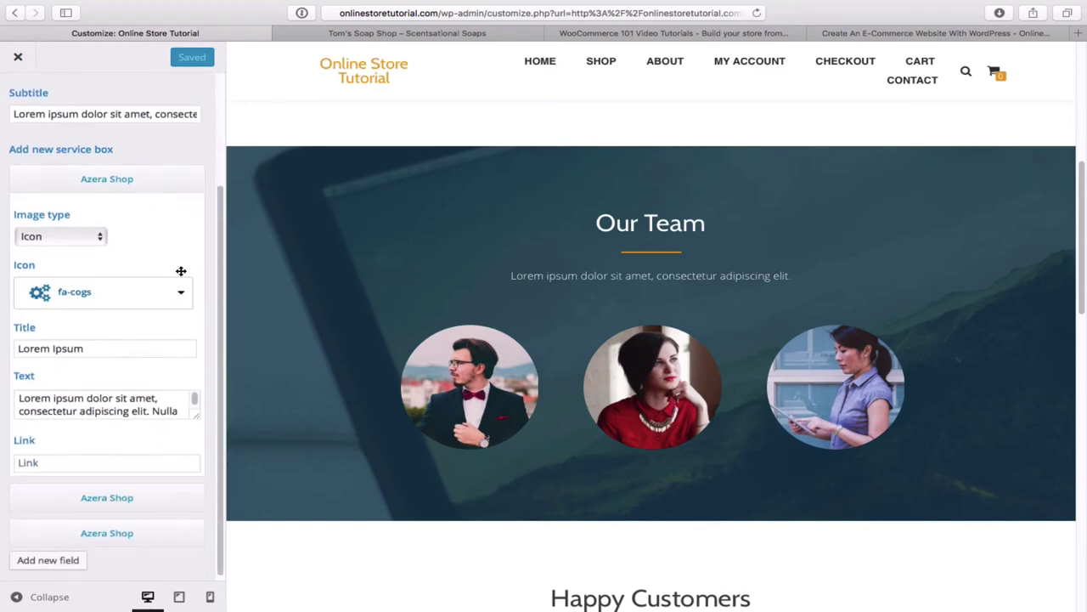
scroll(181, 271, up, 4)
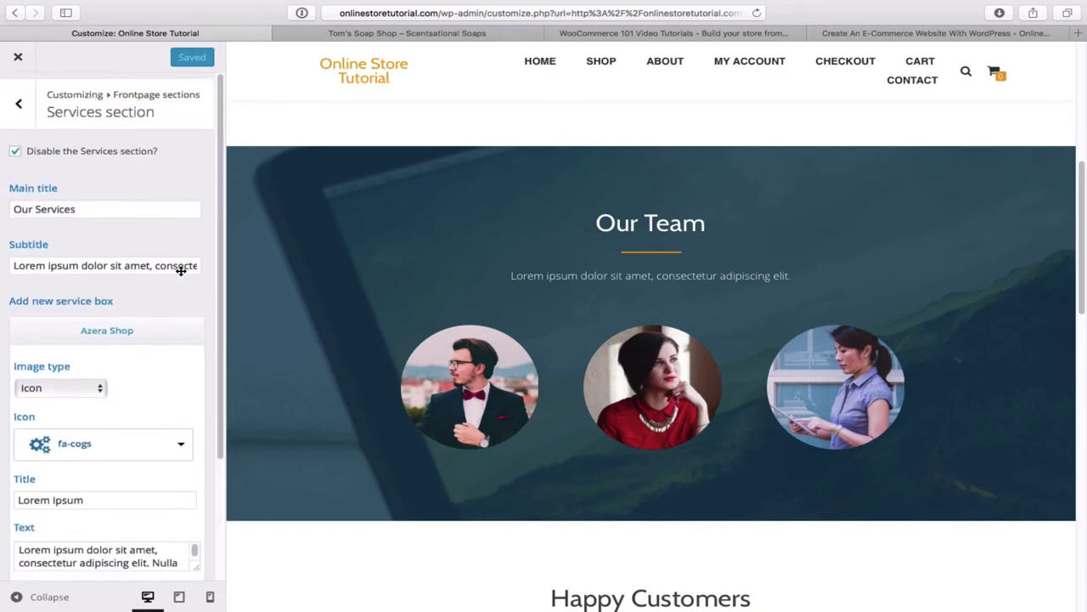
click(15, 97)
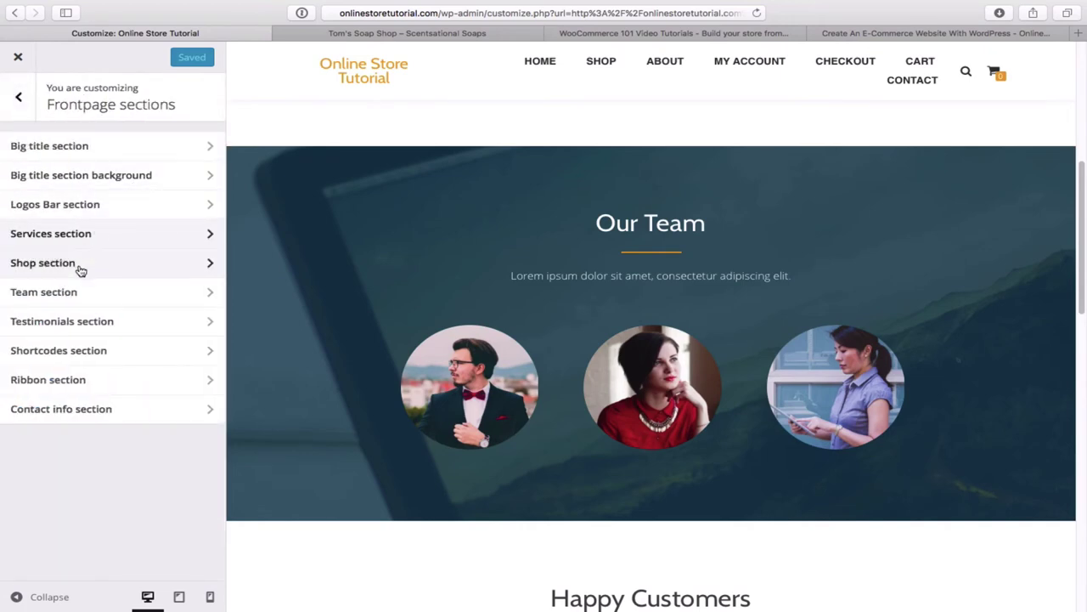
- Tick 'Disable the Team section?', Save & Publish, and return to Frontpage sections
click(120, 297)
scroll(193, 289, down, 1)
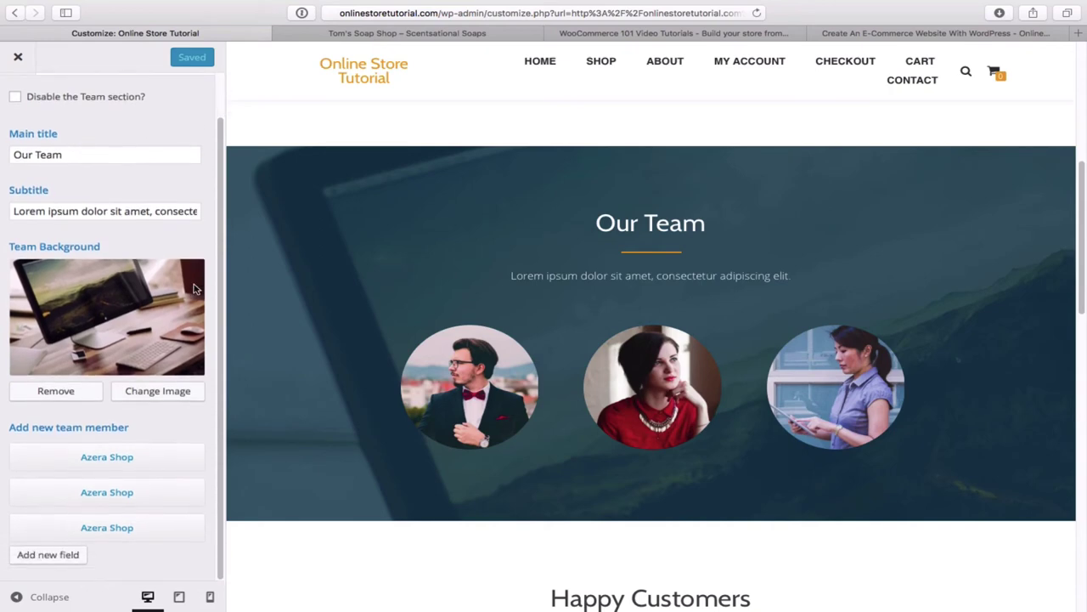
click(147, 457)
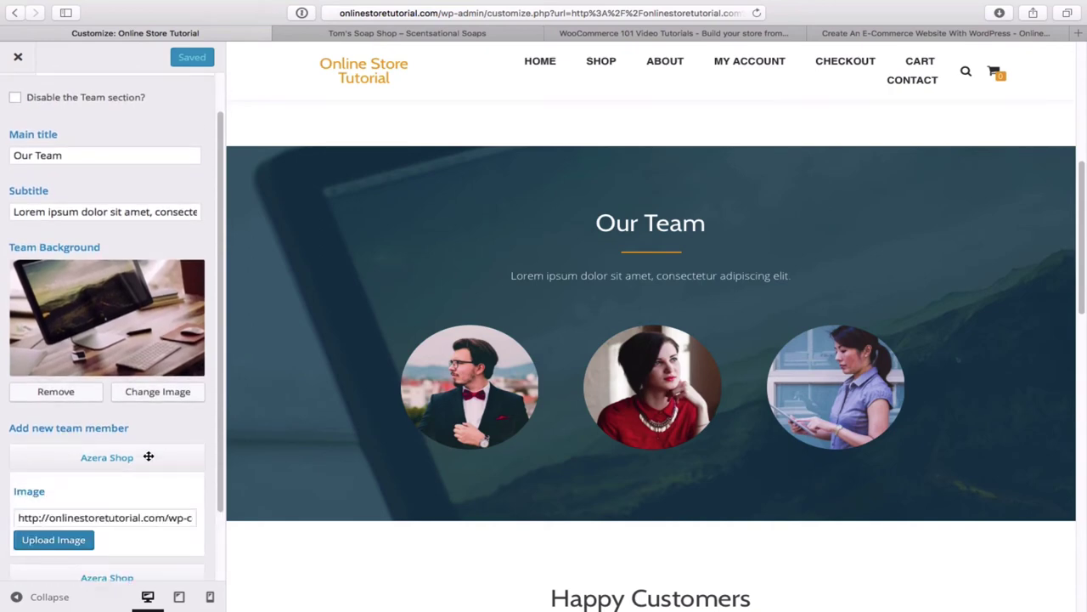
scroll(136, 486, down, 1)
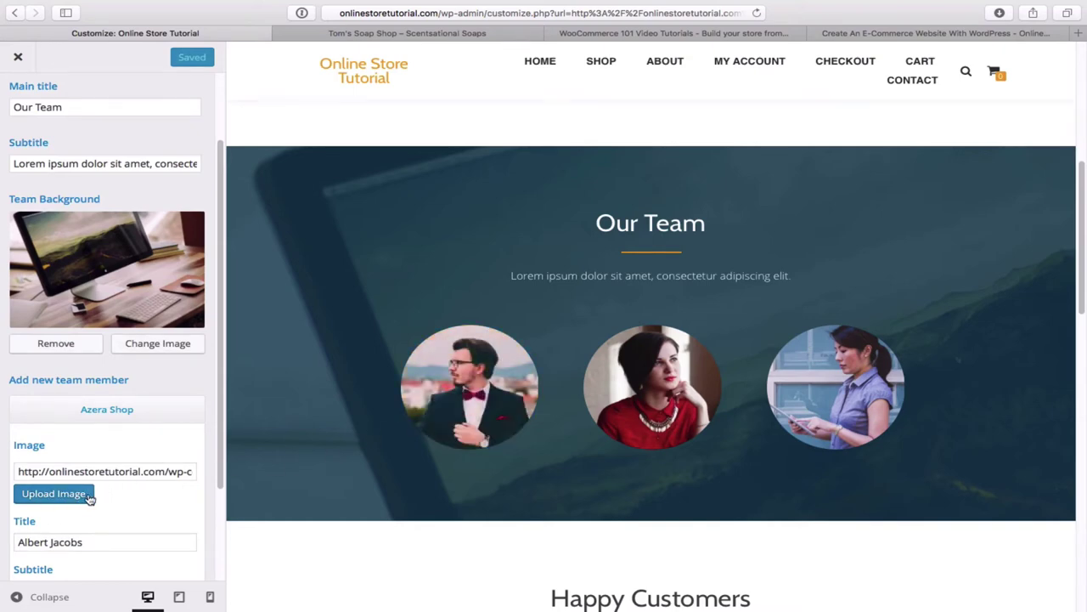
scroll(157, 488, down, 1)
scroll(156, 489, down, 1)
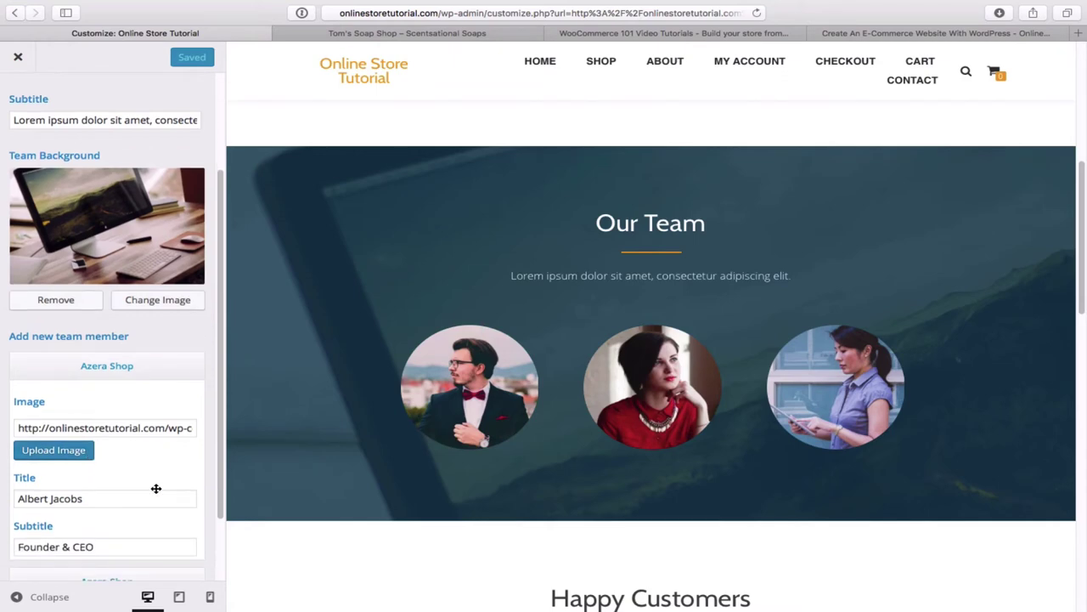
scroll(157, 488, down, 3)
scroll(156, 489, up, 5)
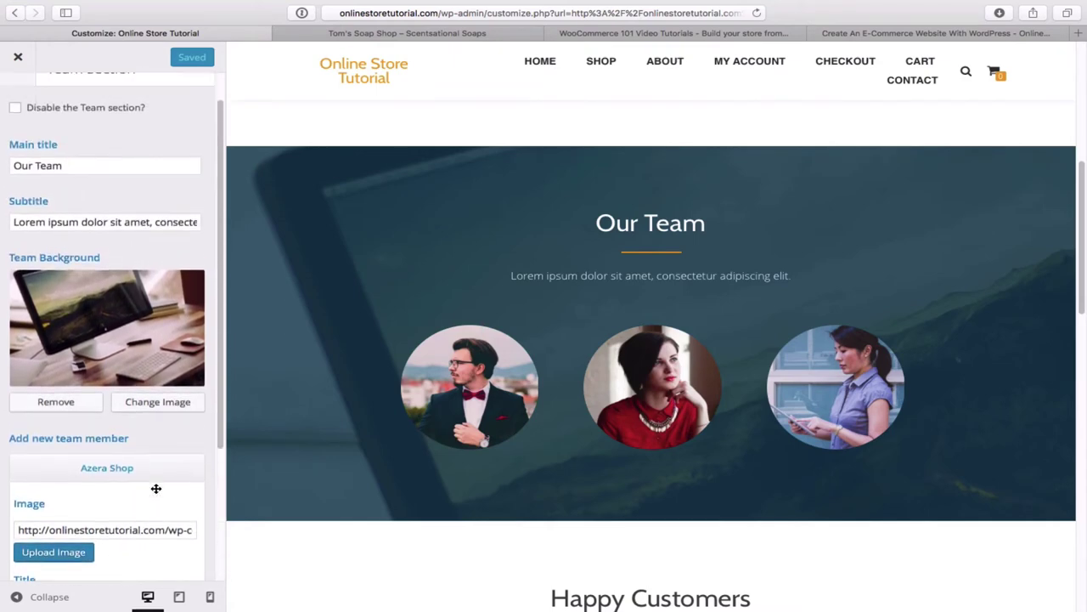
scroll(156, 489, up, 2)
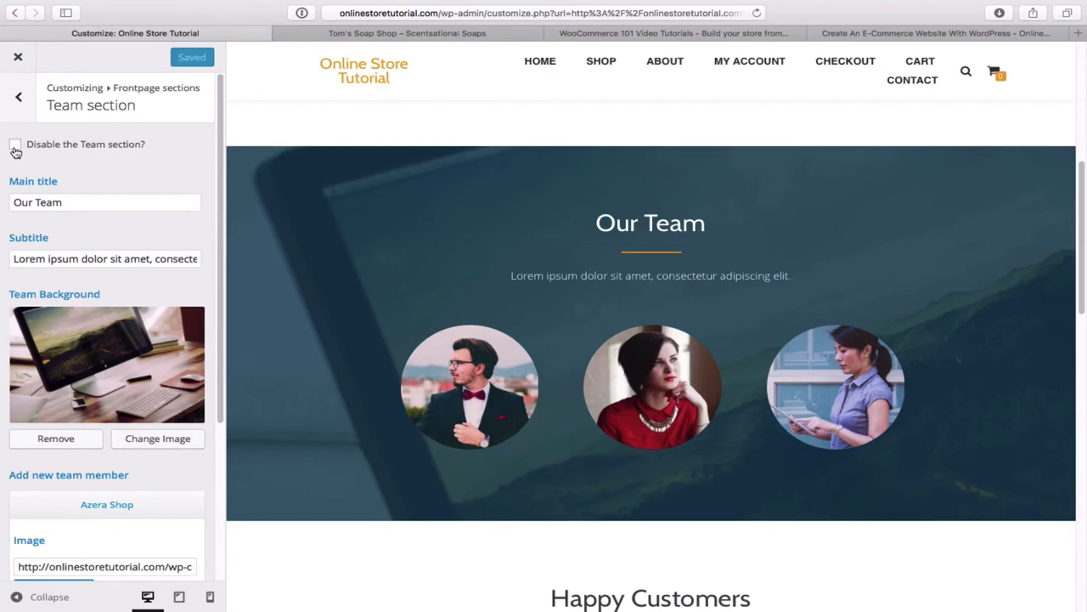
click(15, 146)
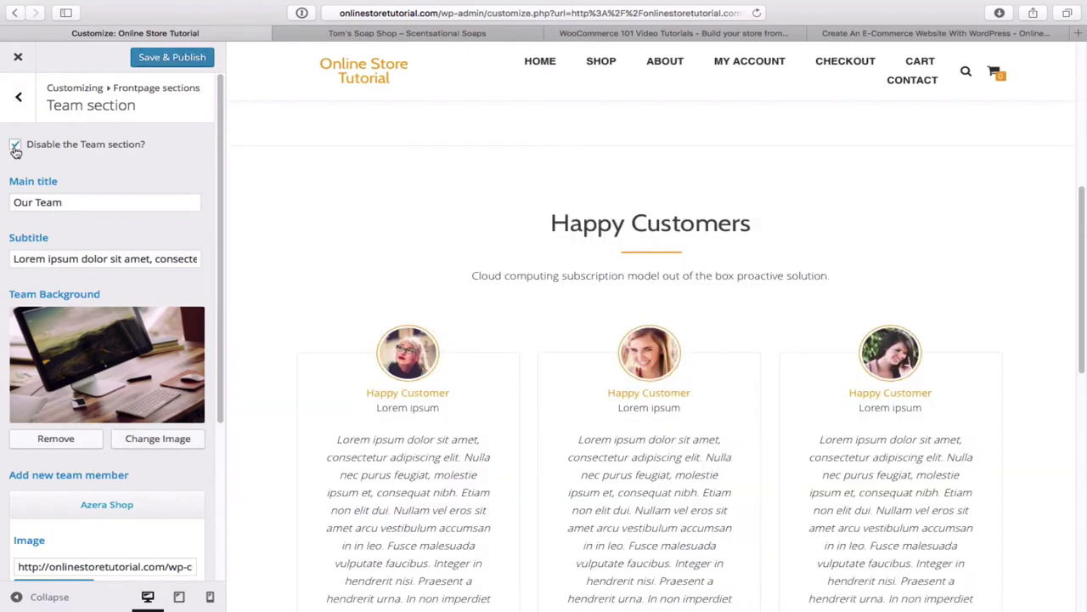
click(174, 59)
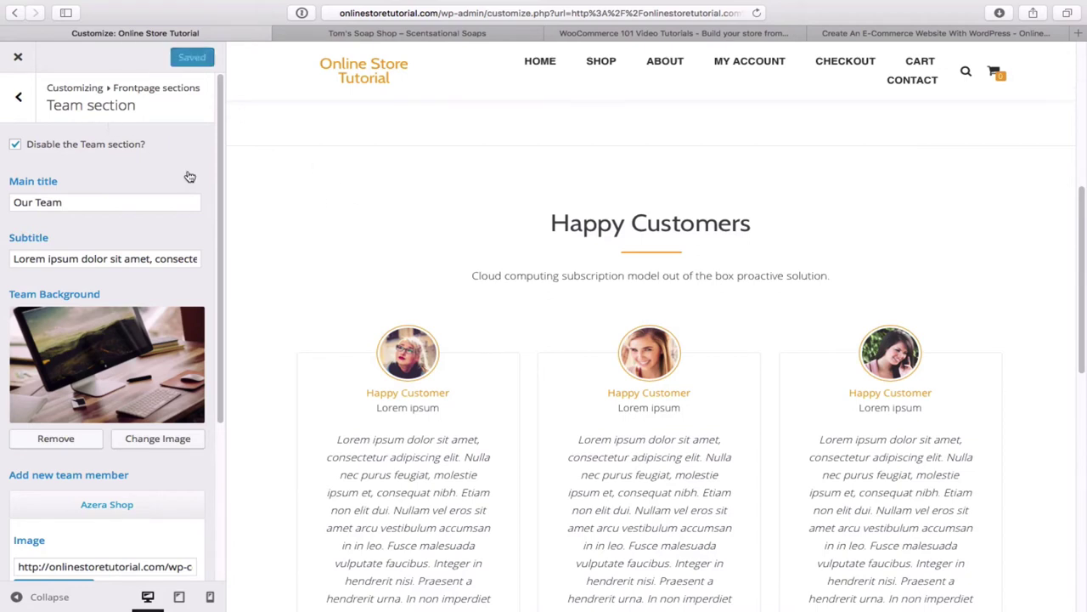
click(19, 98)
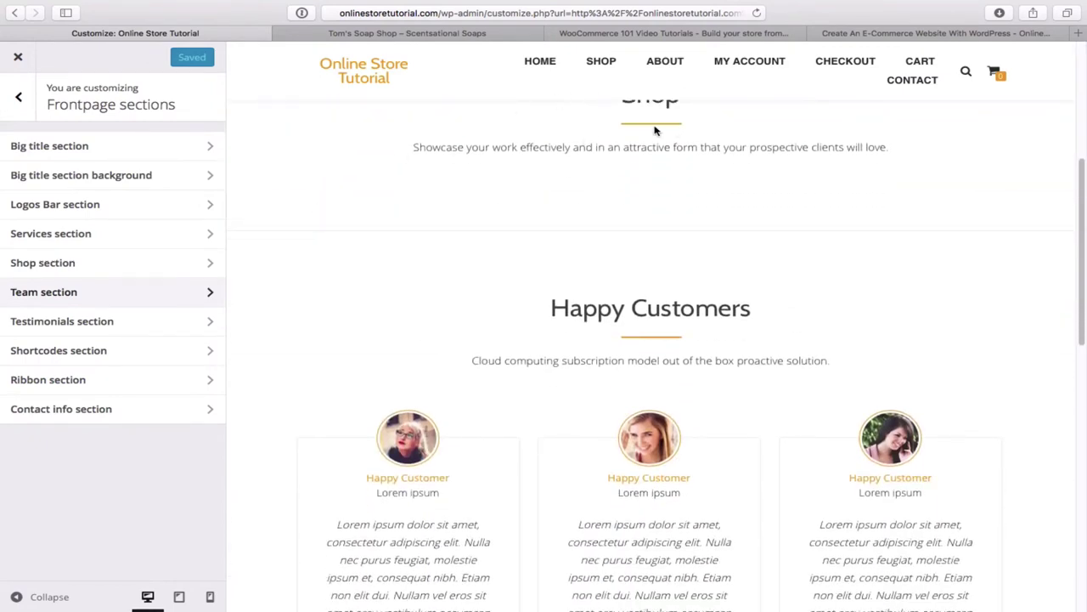
scroll(481, 310, down, 3)
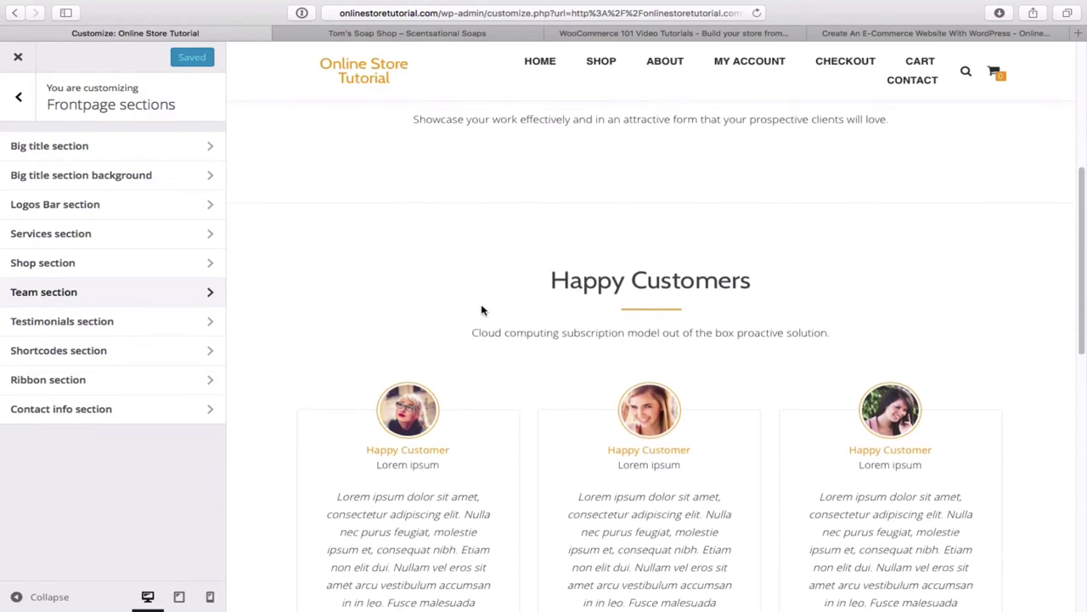
scroll(481, 310, down, 2)
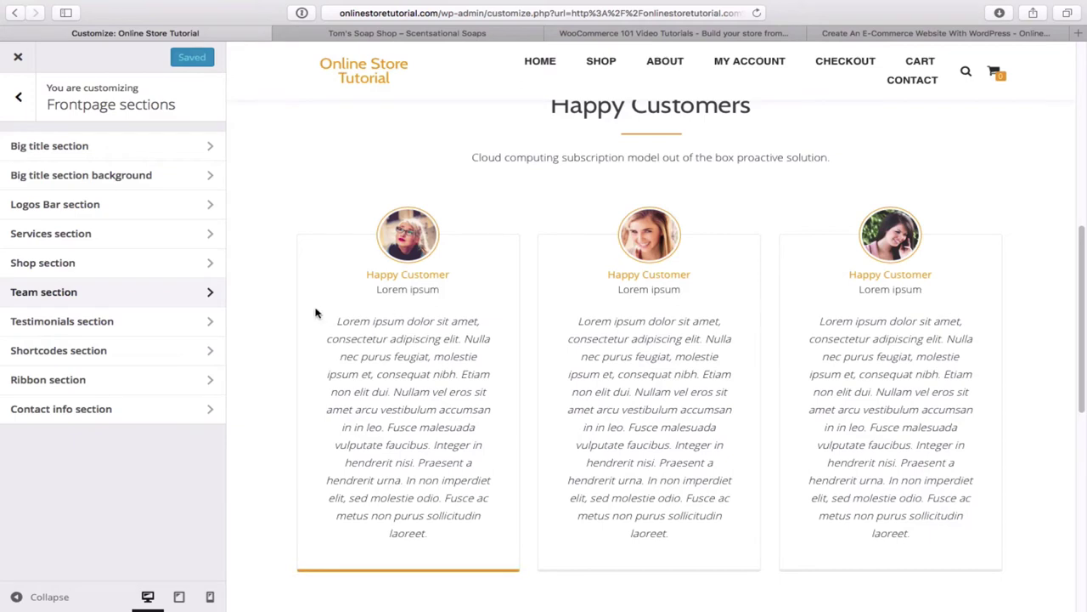
click(126, 325)
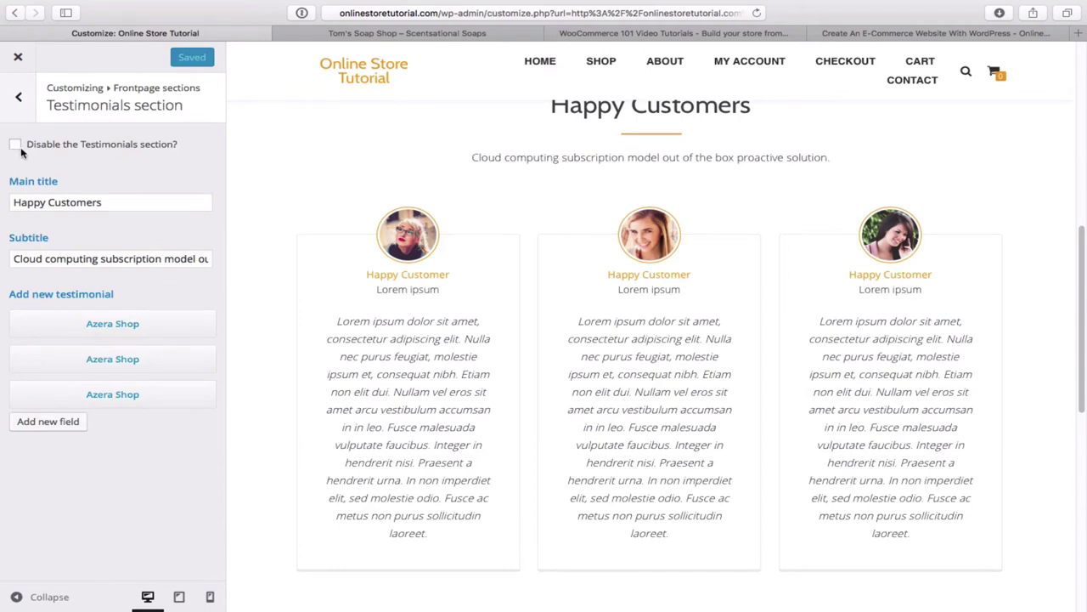
click(20, 98)
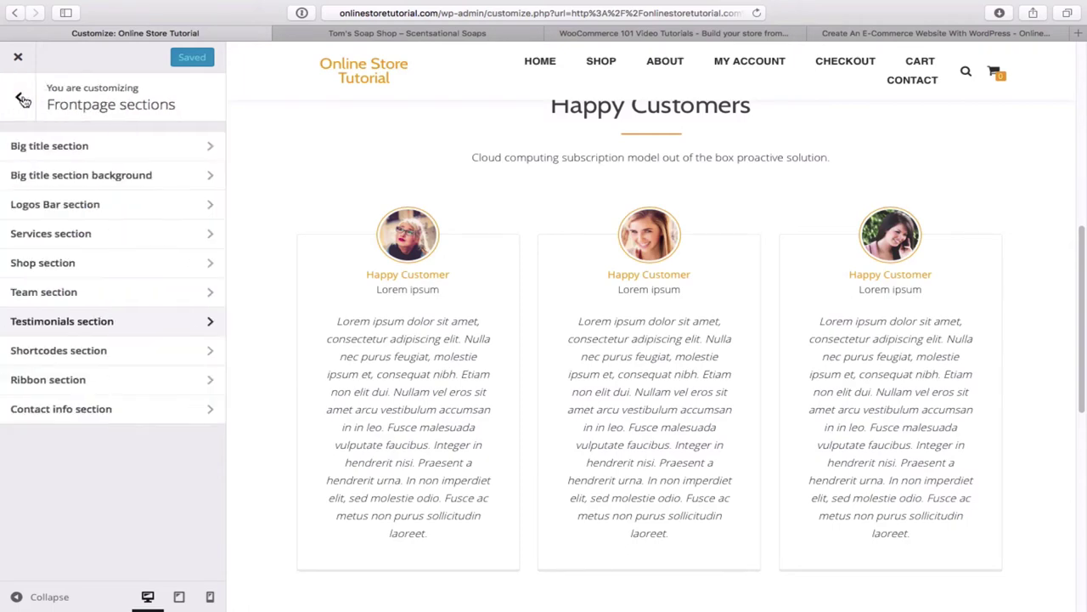
scroll(420, 367, down, 5)
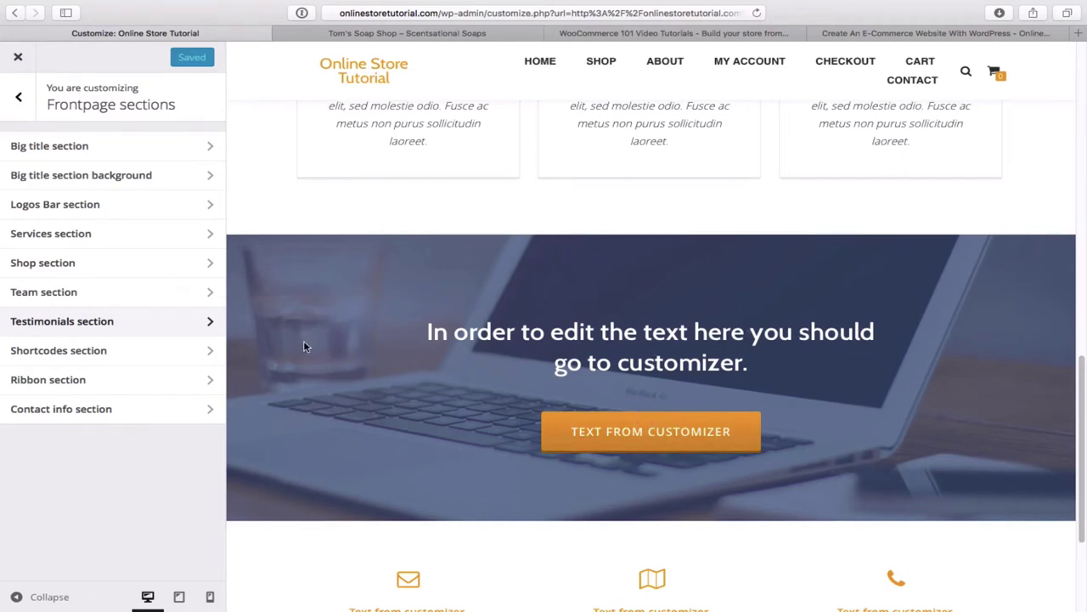
scroll(323, 363, down, 5)
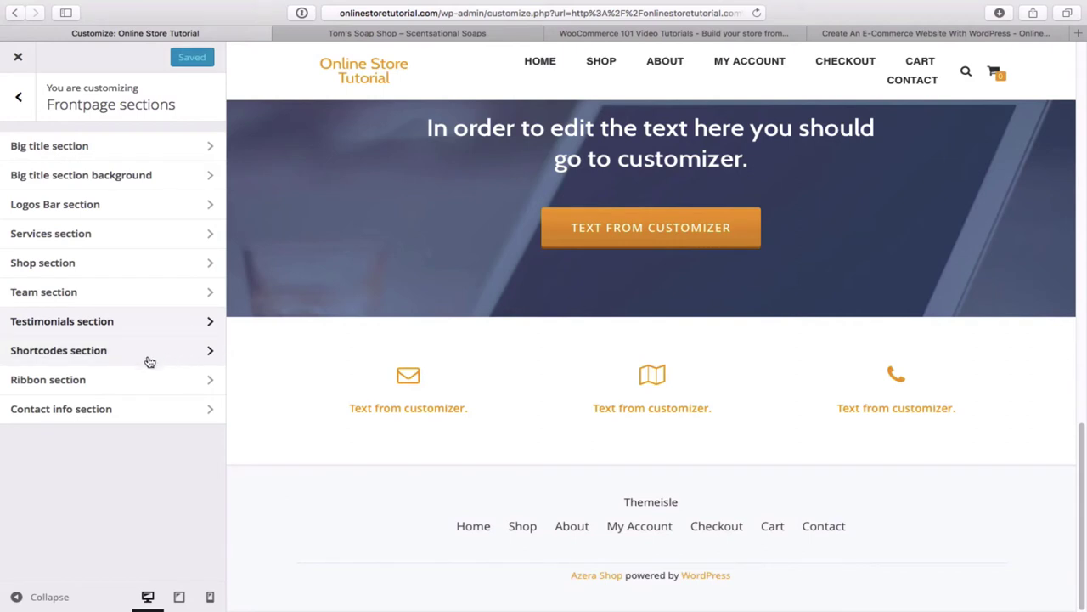
- Review the Ribbon section settings and return to the sections list
click(172, 380)
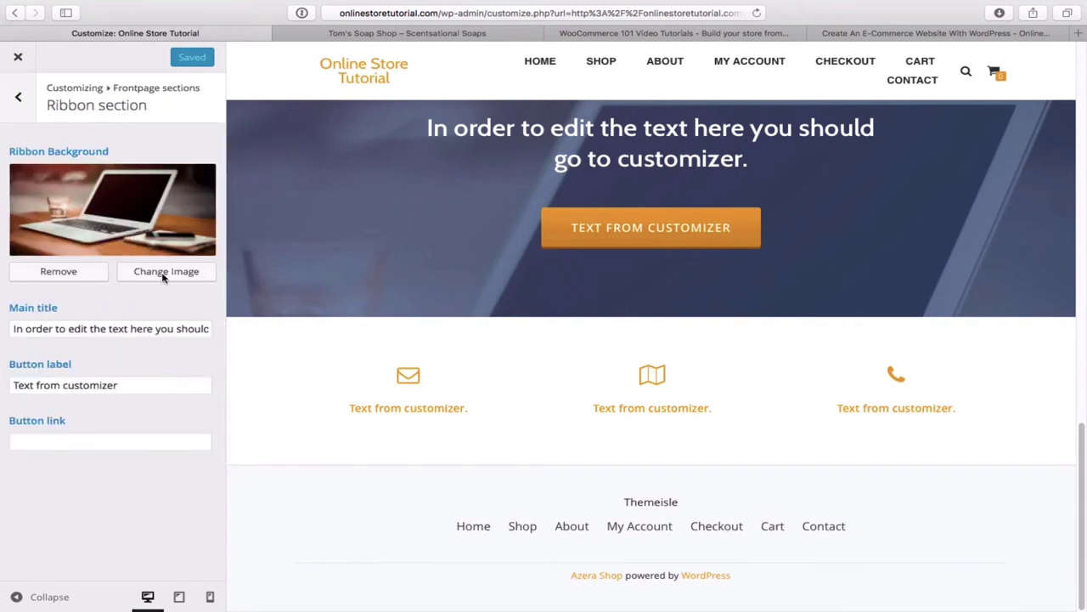
scroll(392, 265, up, 5)
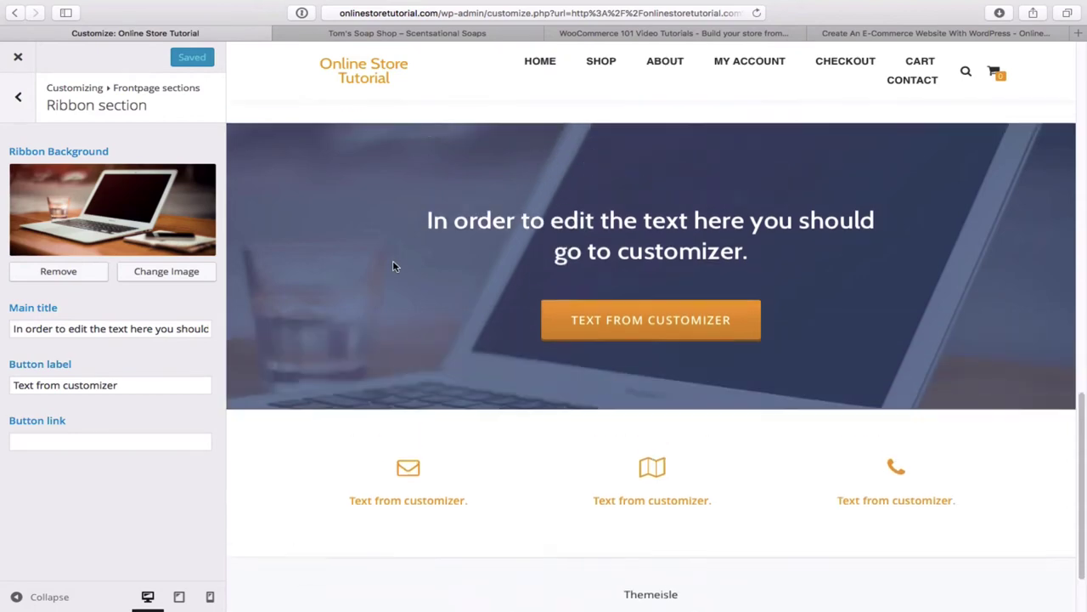
scroll(393, 266, down, 1)
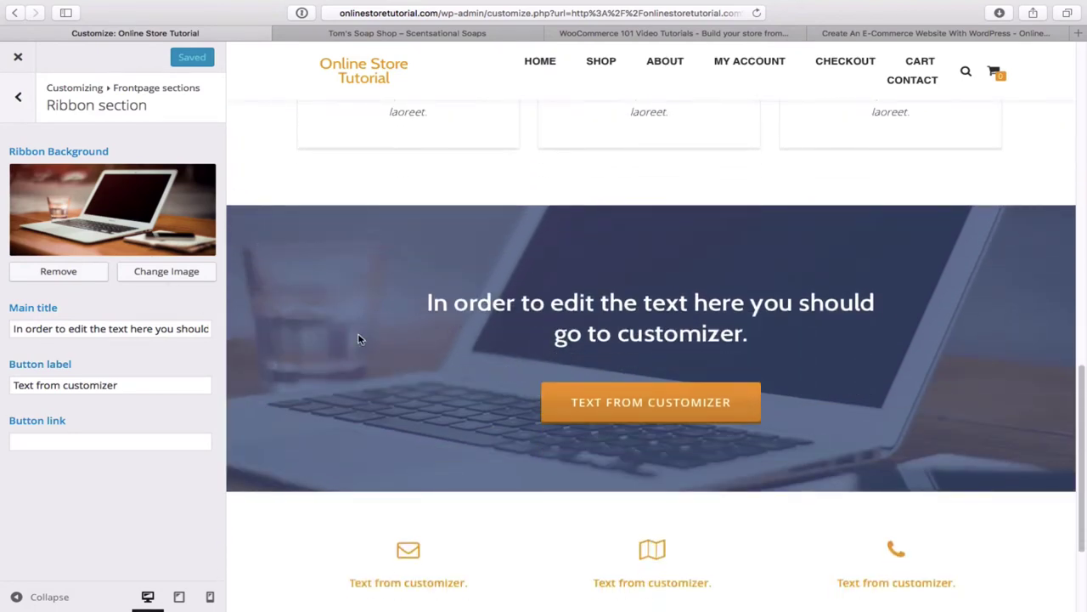
scroll(358, 339, down, 3)
scroll(358, 339, up, 3)
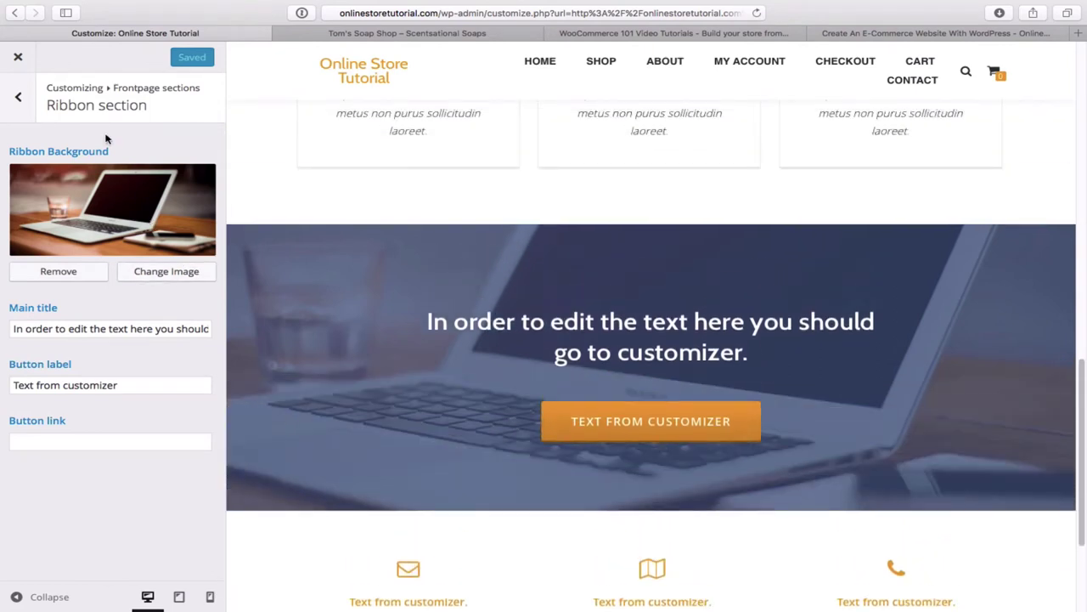
click(17, 101)
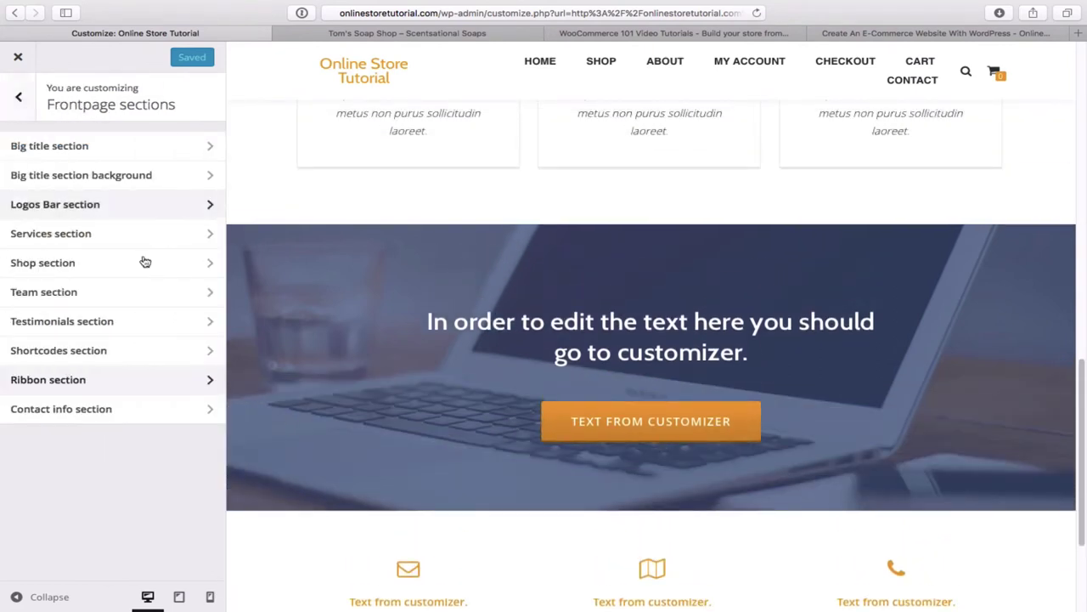
- Look over the Contact info section's first field, then exit the Customizer to the live site
click(141, 411)
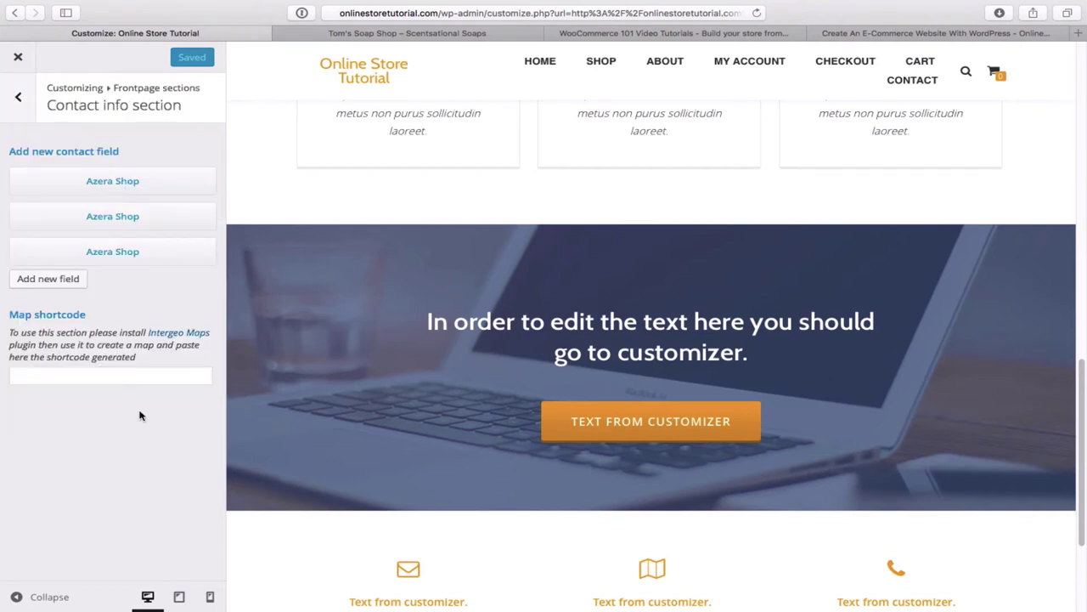
scroll(360, 405, down, 4)
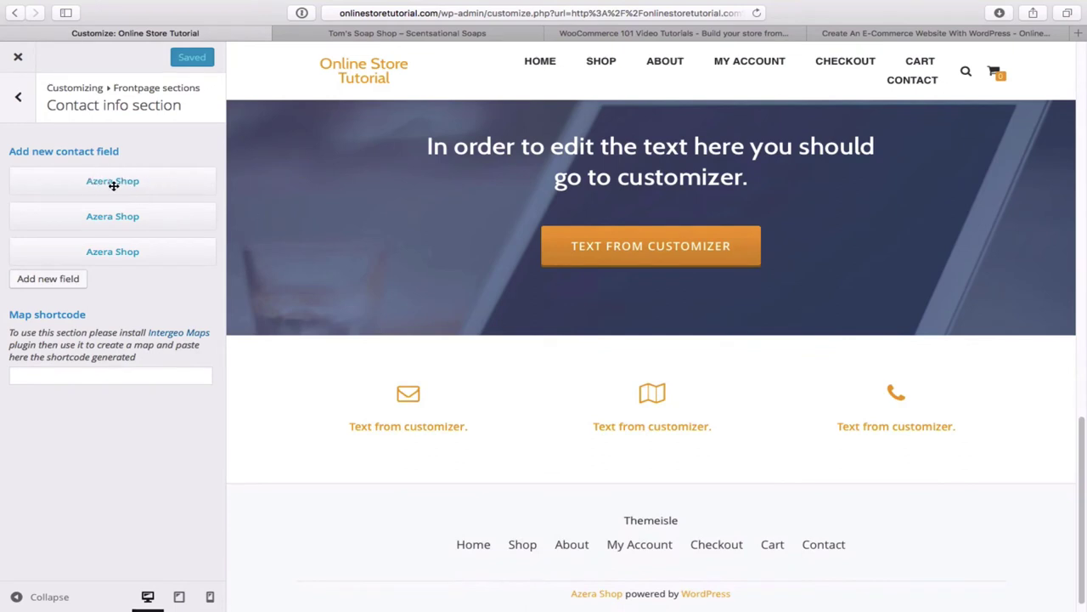
click(112, 180)
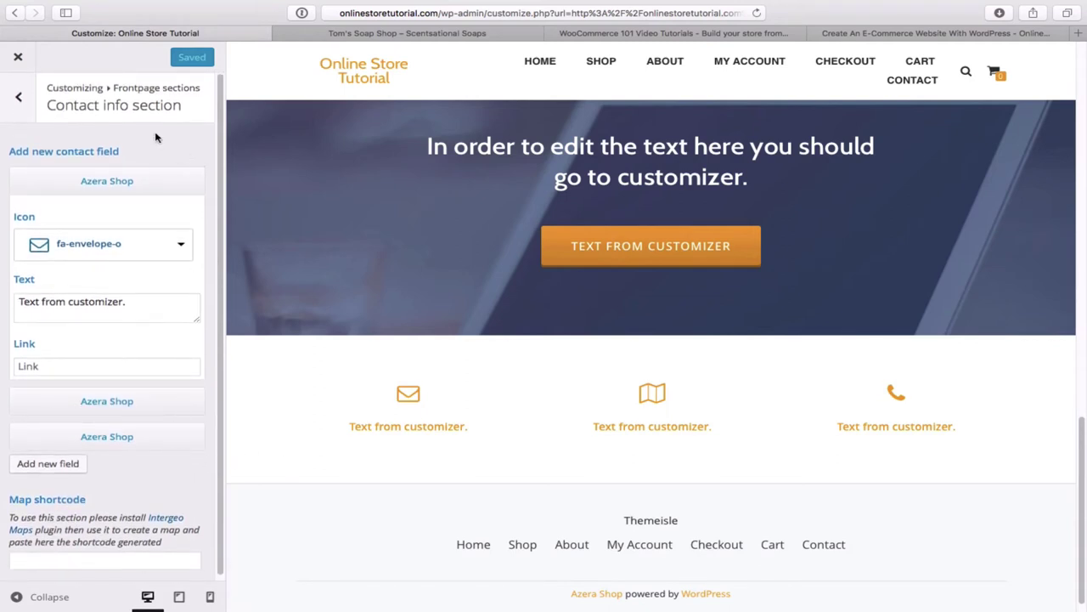
click(19, 100)
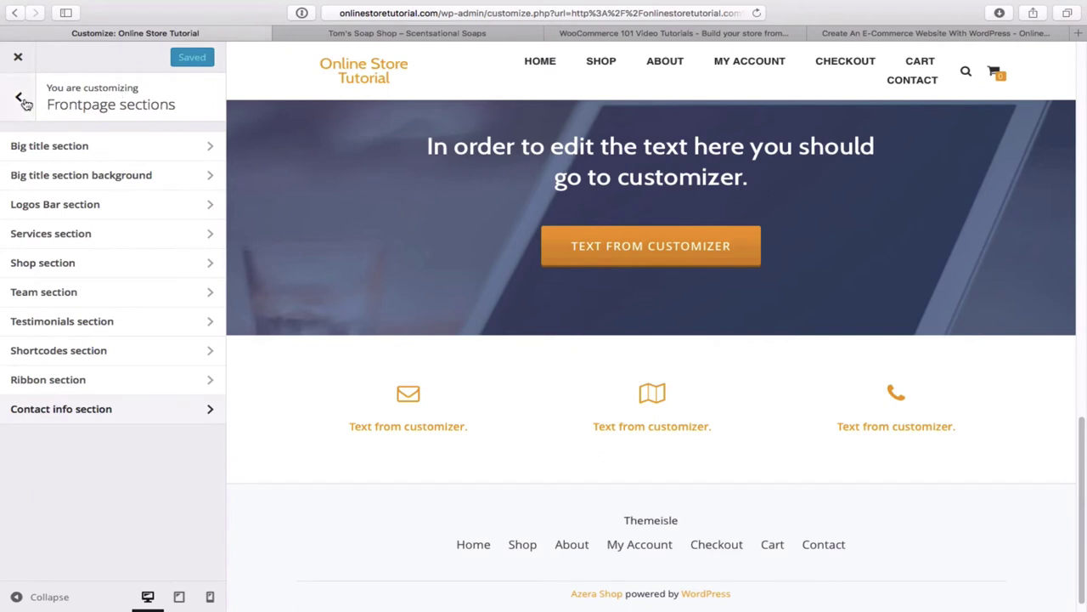
click(24, 102)
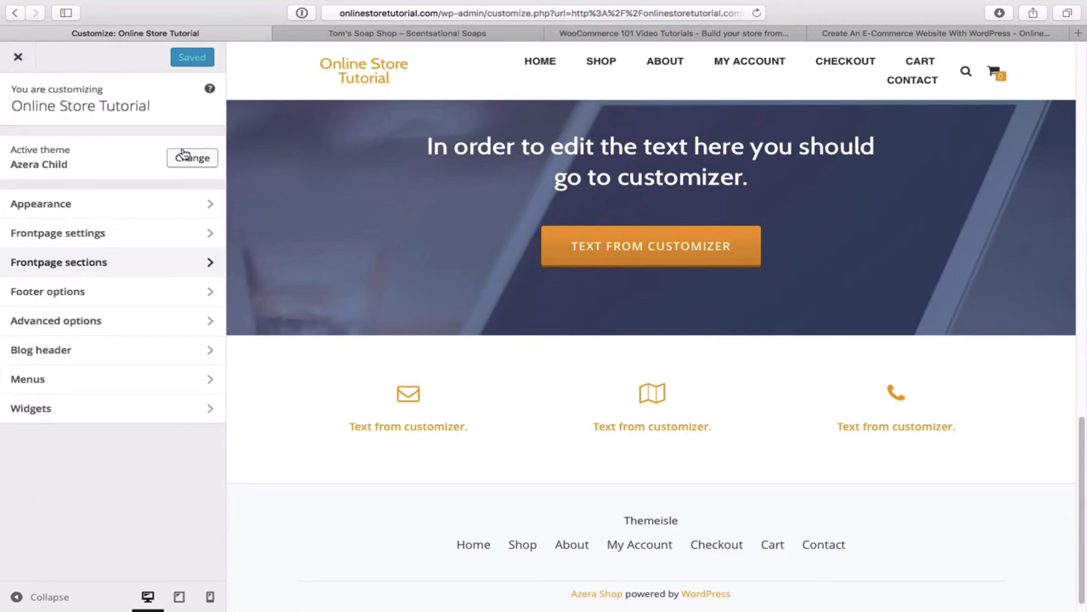
click(18, 59)
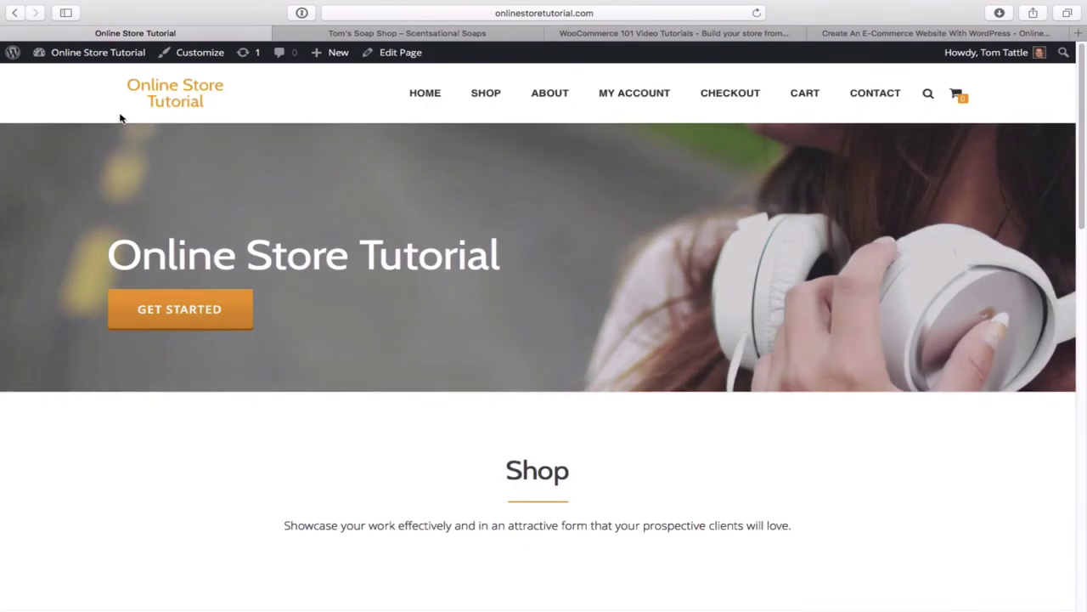
- Scroll the live front page through hero, Shop, Happy Customers, ribbon, contact info and footer
mouse_move(113, 58)
scroll(693, 473, down, 5)
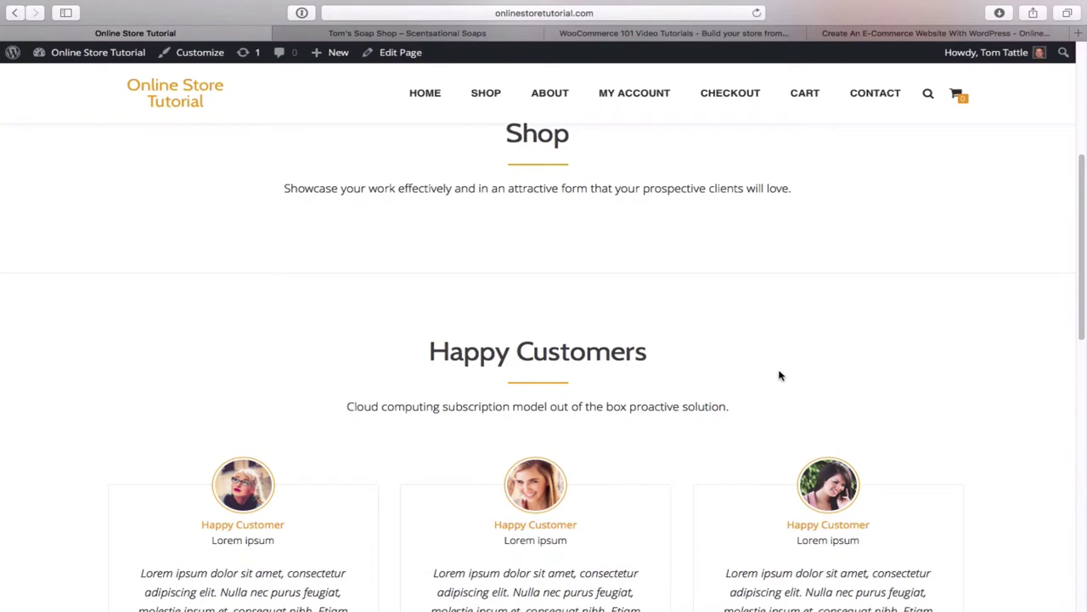
scroll(728, 376, down, 3)
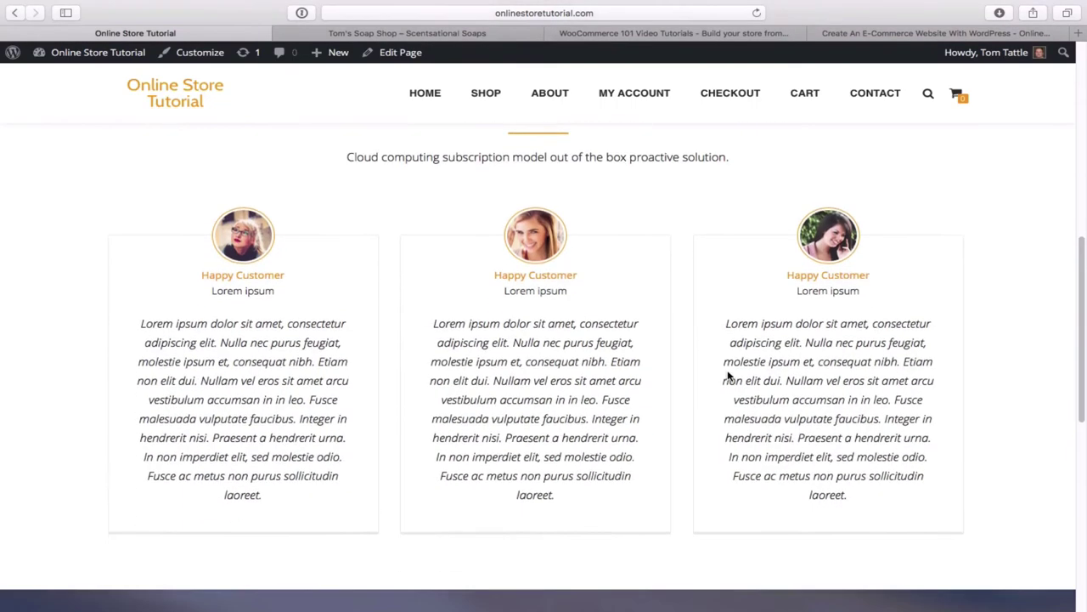
scroll(728, 377, down, 5)
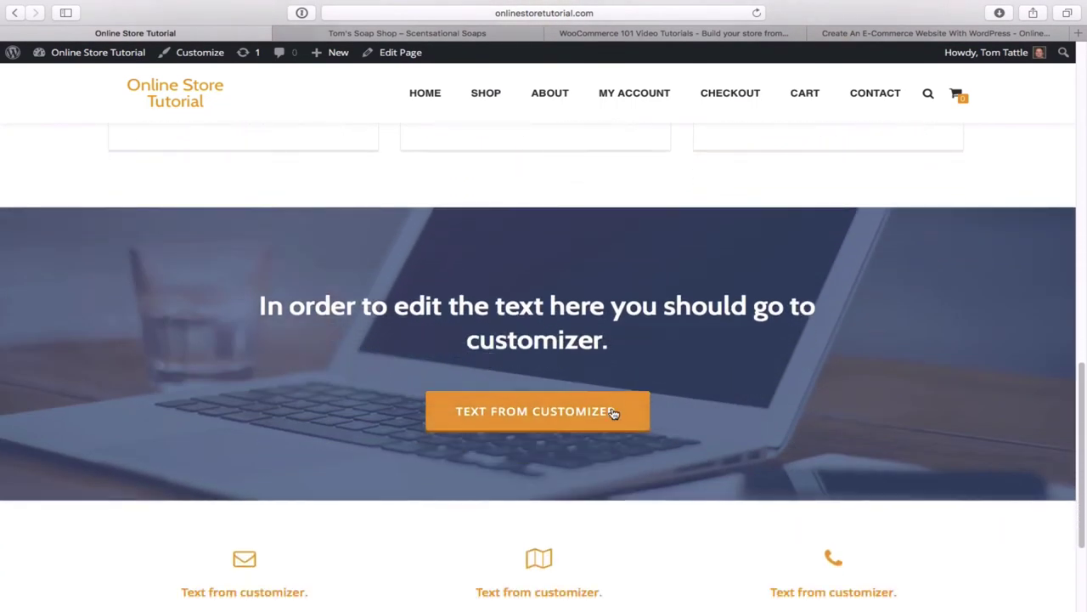
scroll(880, 382, down, 1)
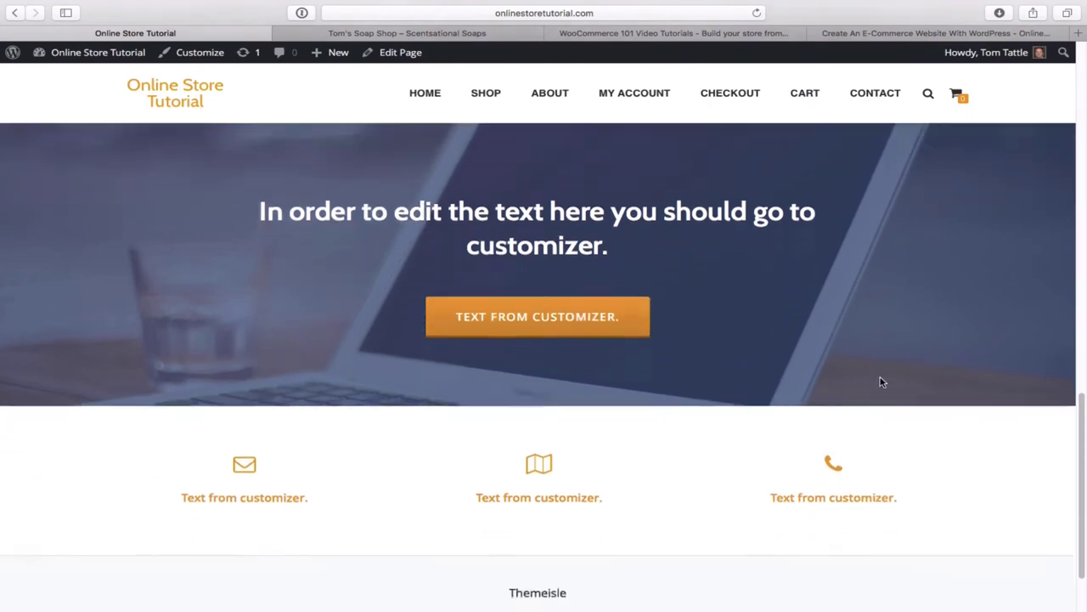
scroll(881, 382, down, 1)
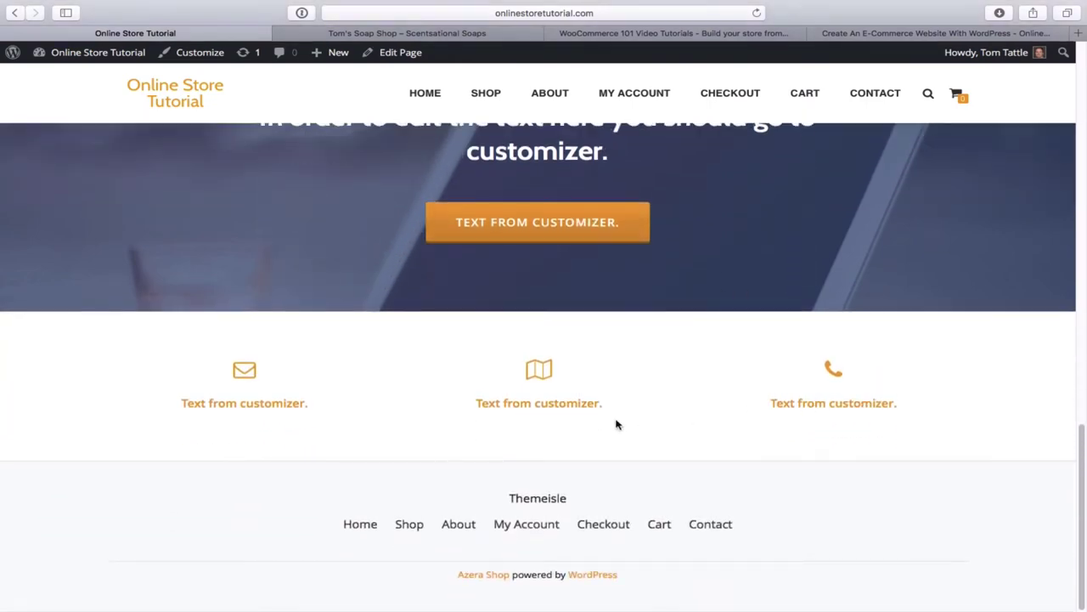
scroll(866, 214, up, 3)
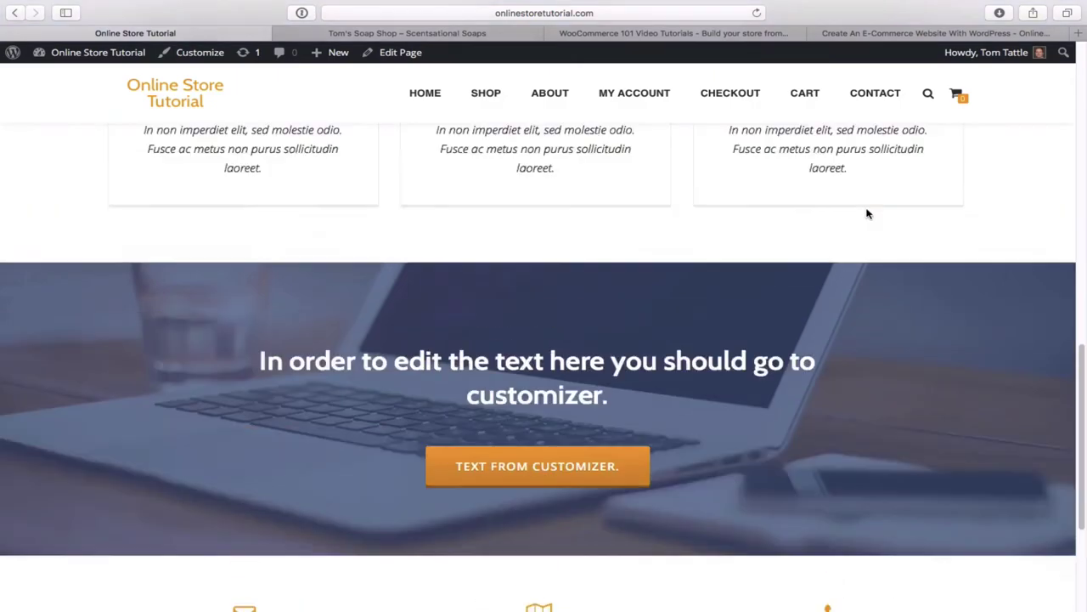
scroll(867, 214, up, 10)
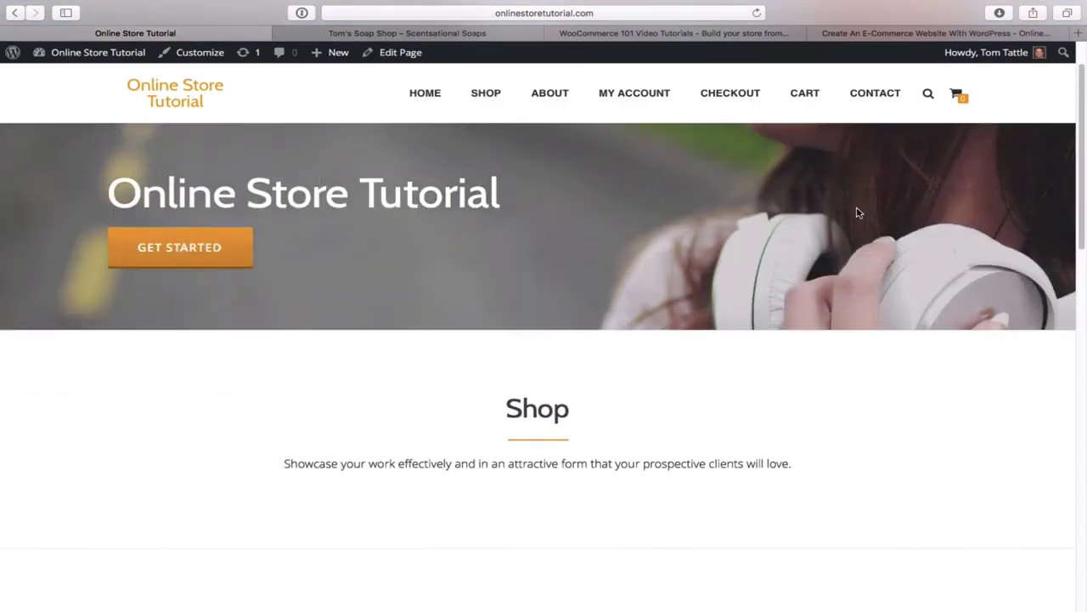
- Compare Tom's Soap Shop with the Online Store Tutorial site, ending on the tutorial's headphones front page
click(427, 34)
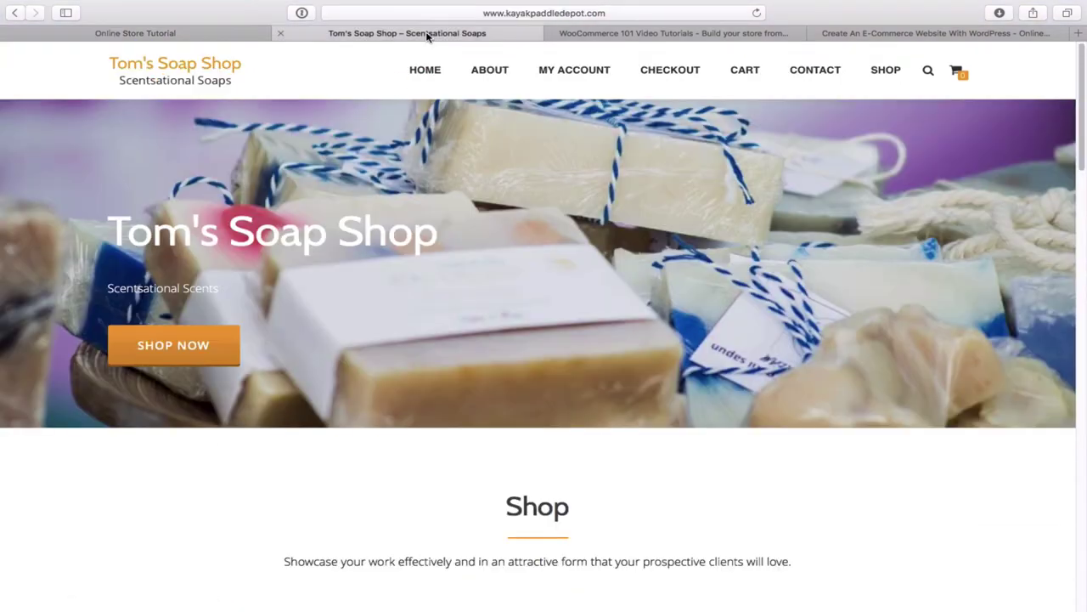
scroll(578, 246, down, 7)
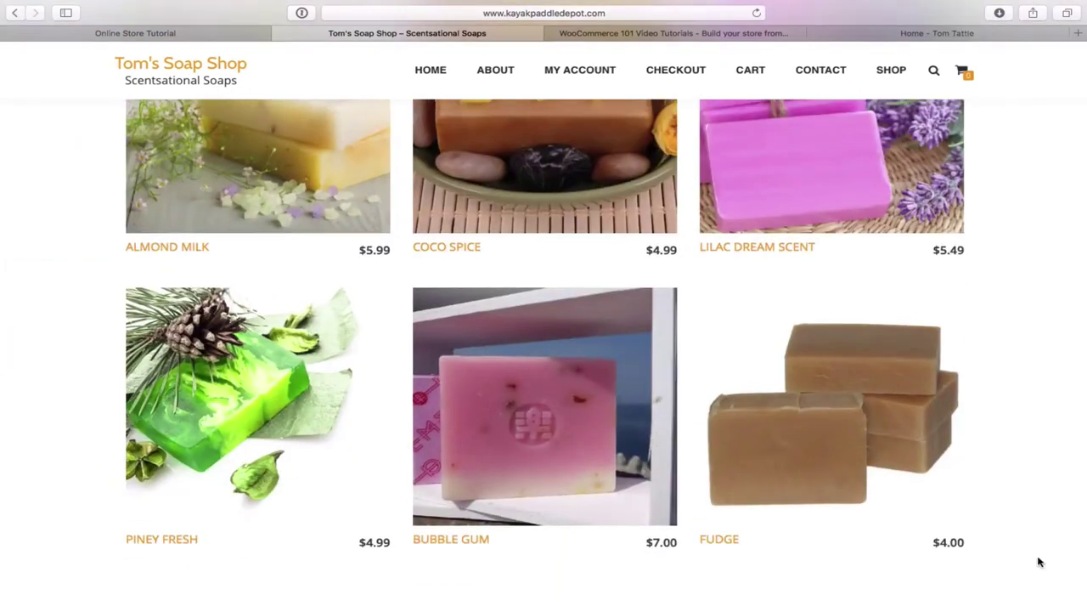
scroll(1045, 340, up, 7)
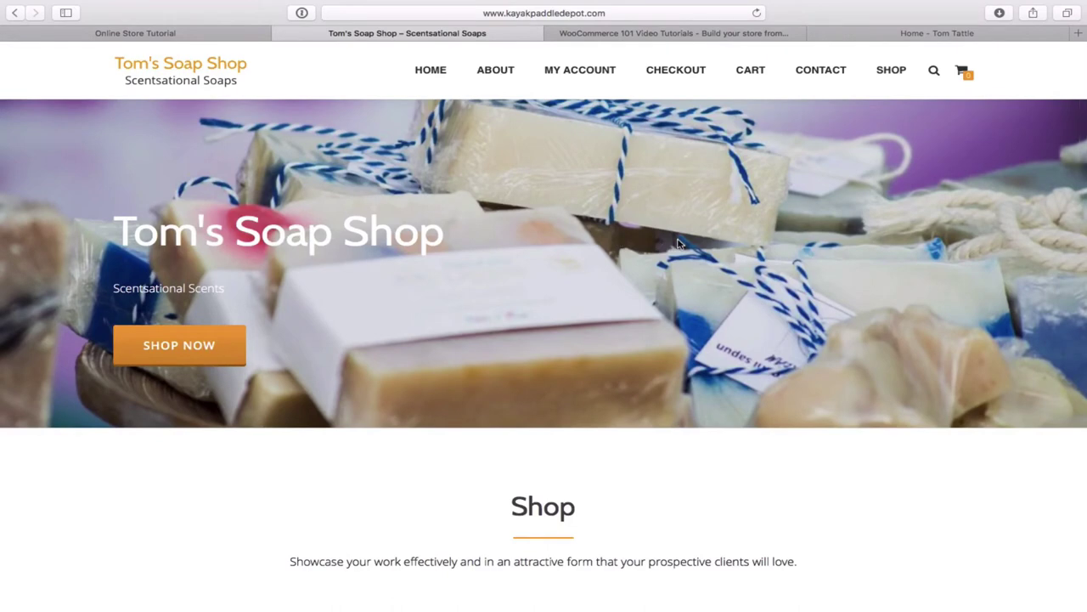
click(216, 34)
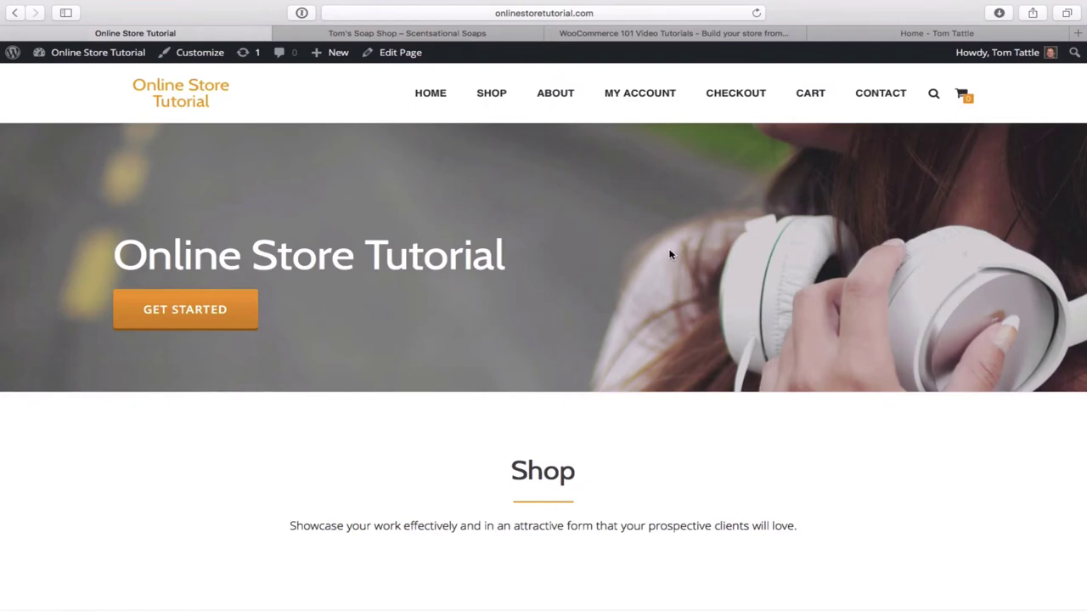
click(395, 35)
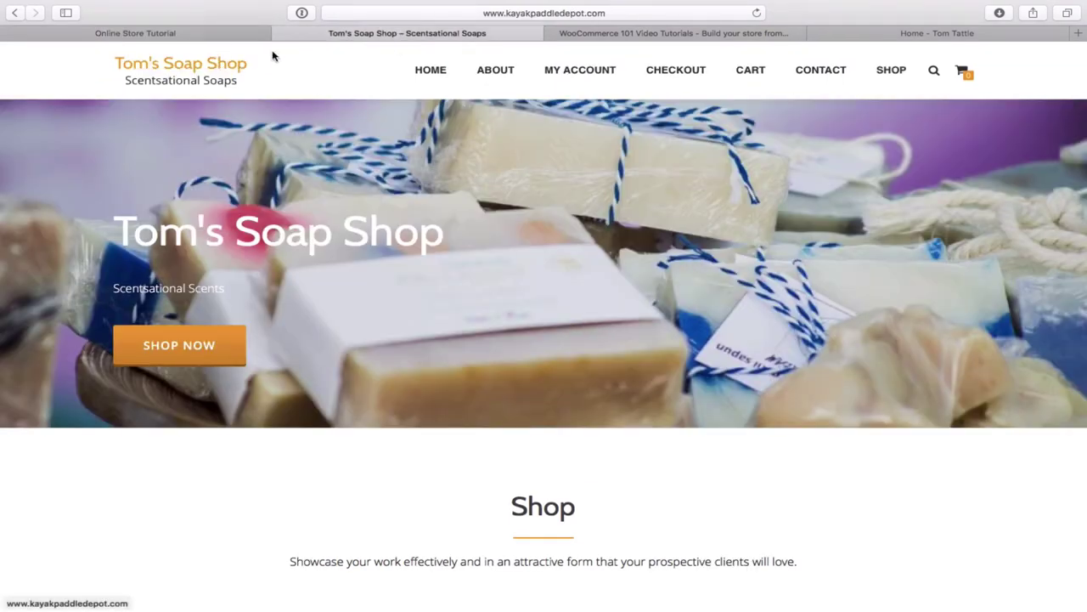
click(224, 37)
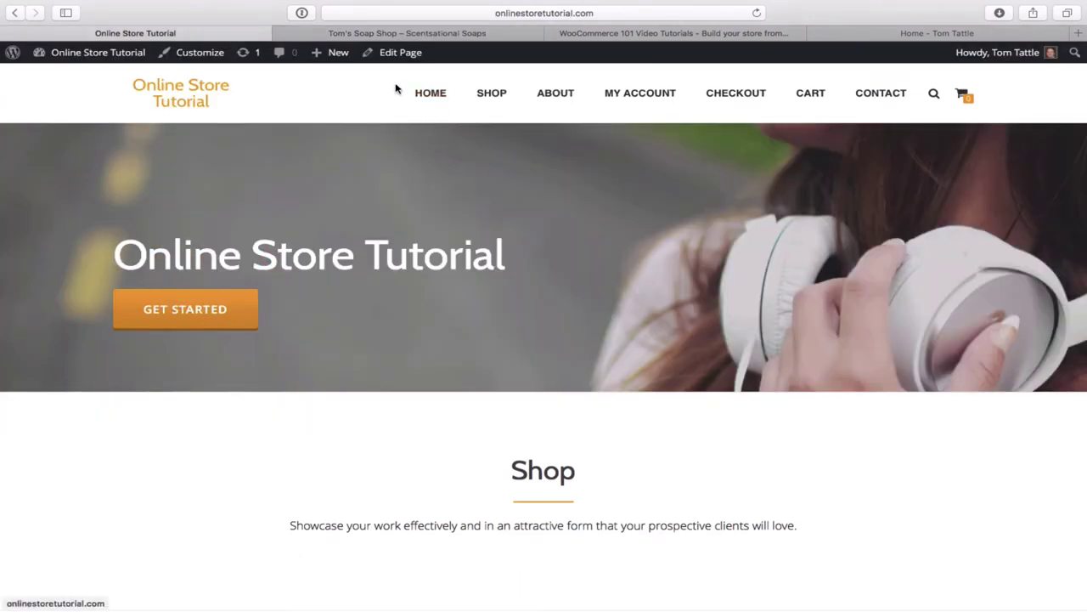
- In the Customizer, go to Frontpage sections > Big title section background for the Online Store Tutorial
click(197, 52)
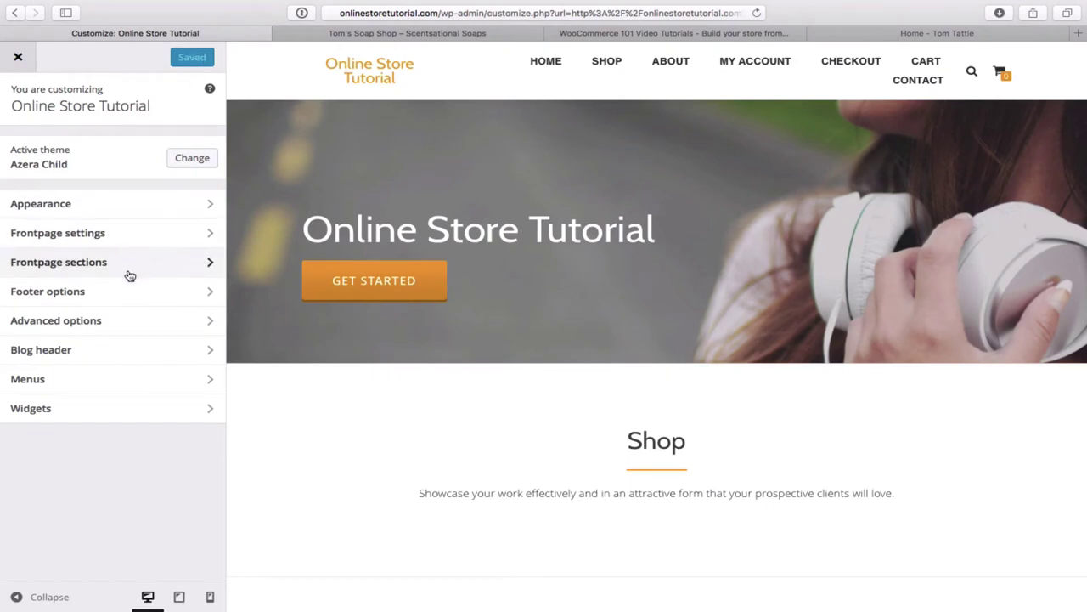
click(180, 266)
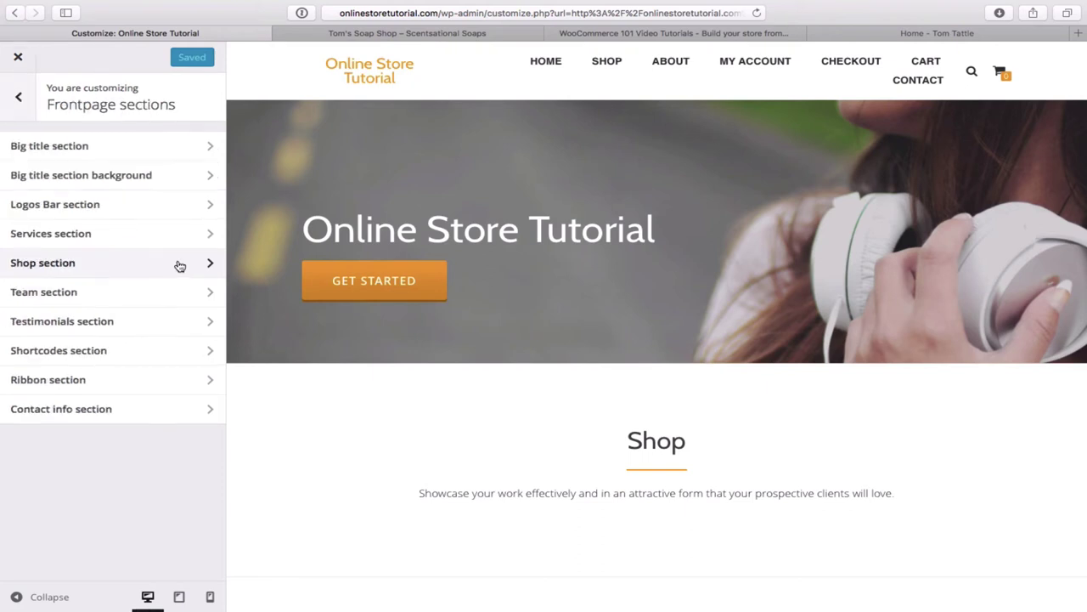
click(129, 178)
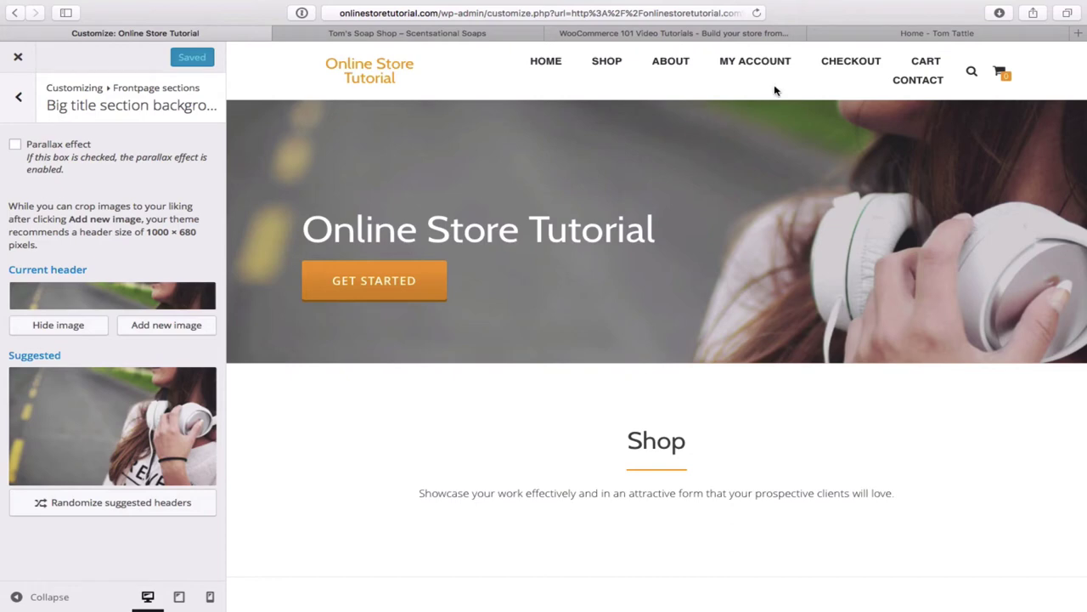
- View tomtattle.com's Resources page, reviewing free image sites like Pixabay, Canva and Pixlr
click(929, 37)
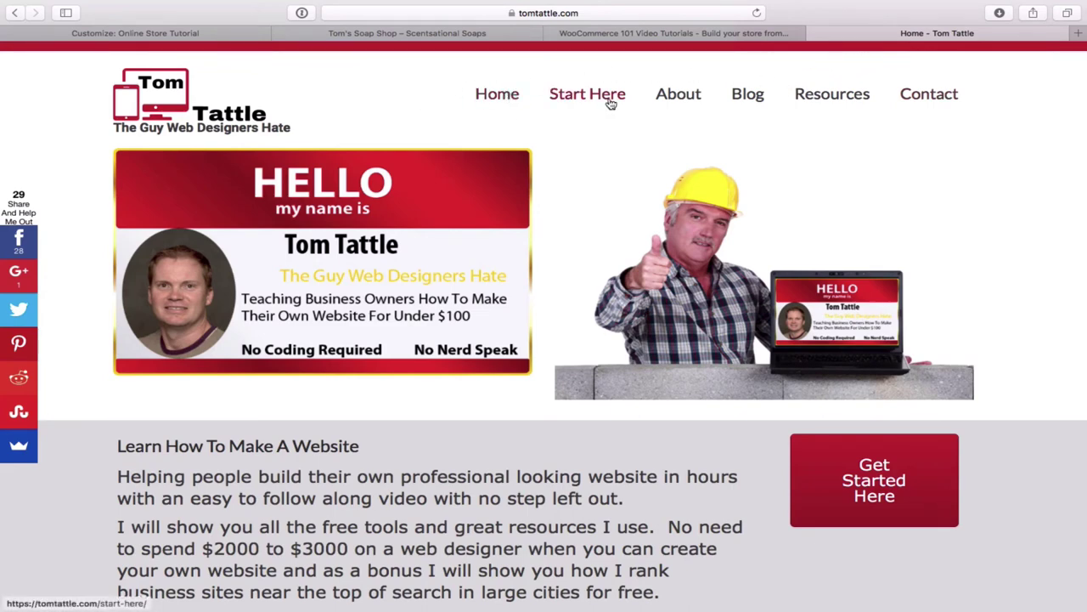
click(837, 102)
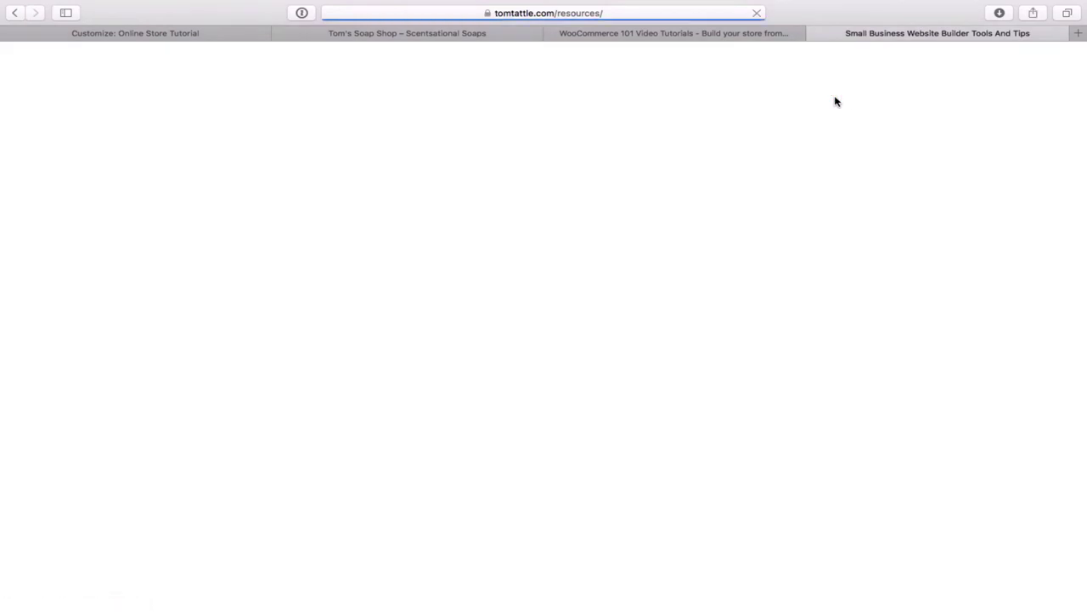
scroll(809, 297, down, 3)
scroll(808, 297, down, 15)
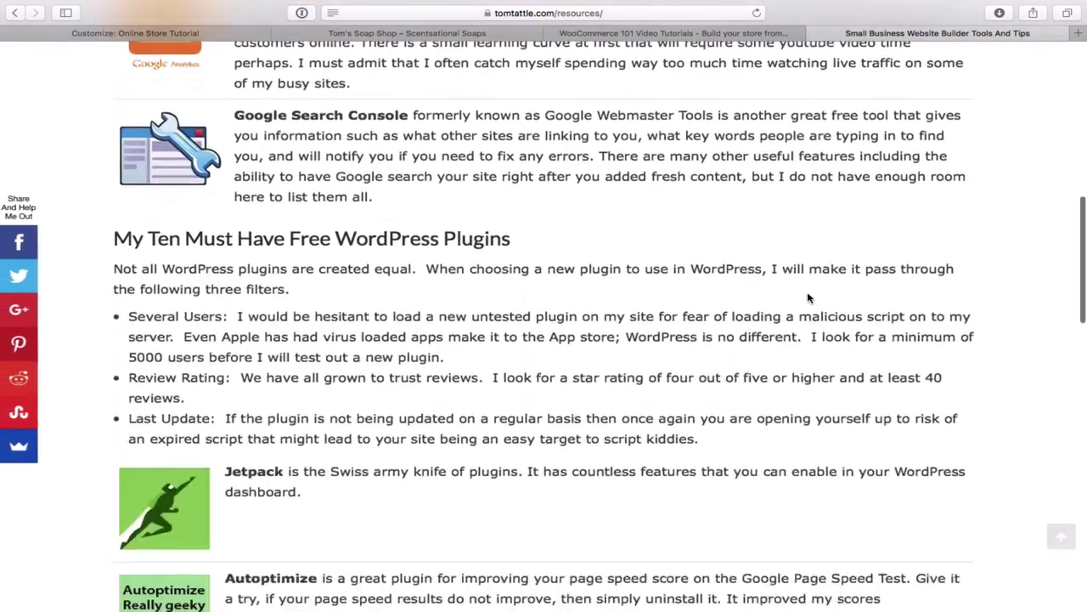
scroll(809, 297, down, 5)
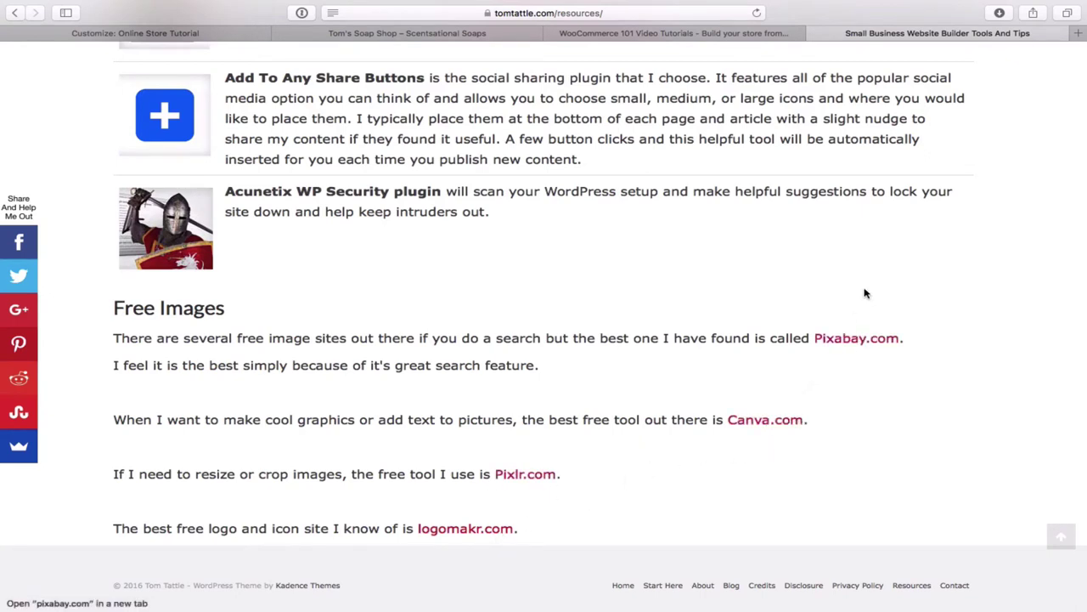
scroll(864, 293, up, 10)
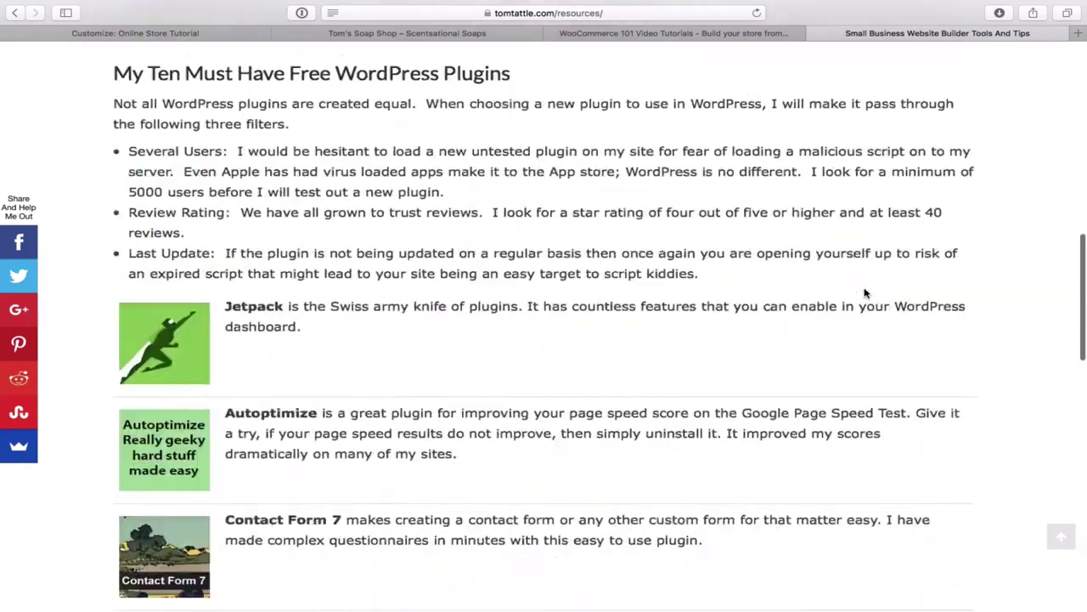
scroll(865, 293, up, 15)
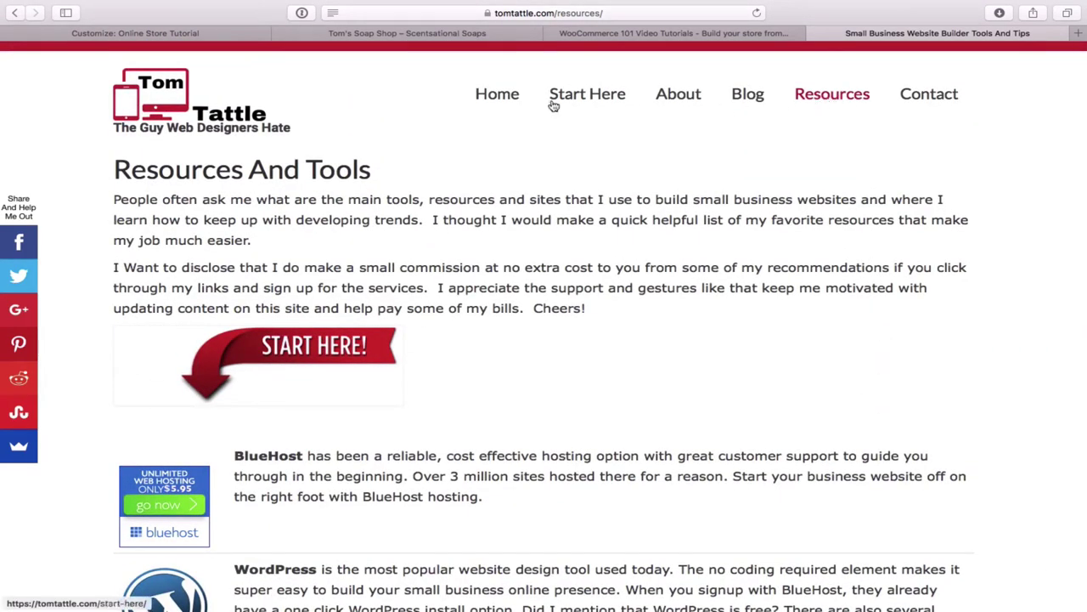
- Back in the Customizer, choose Add new image under Current header to open Choose Image
click(170, 33)
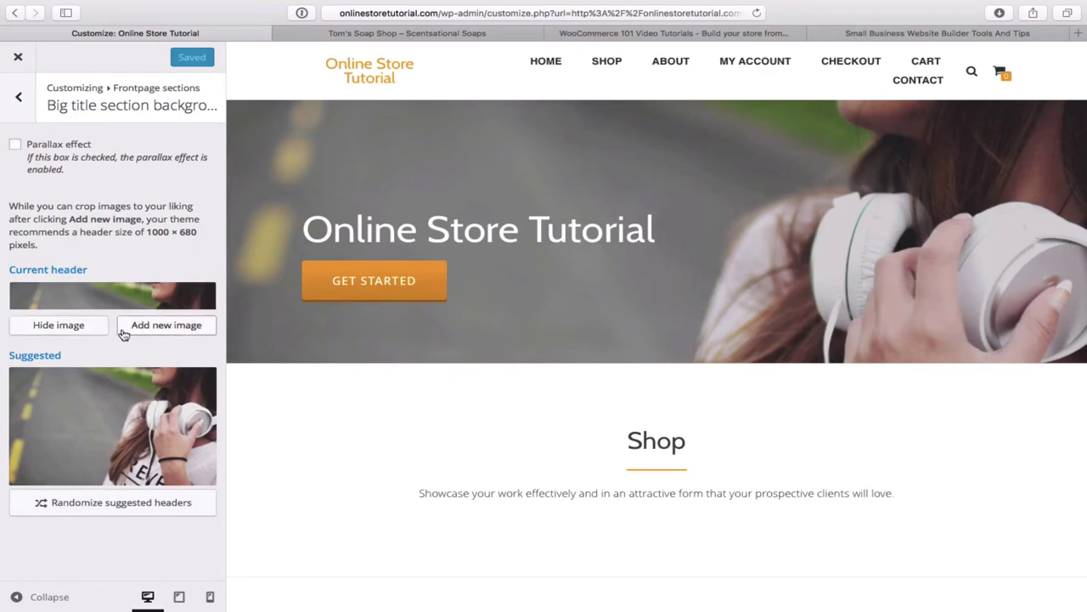
click(180, 326)
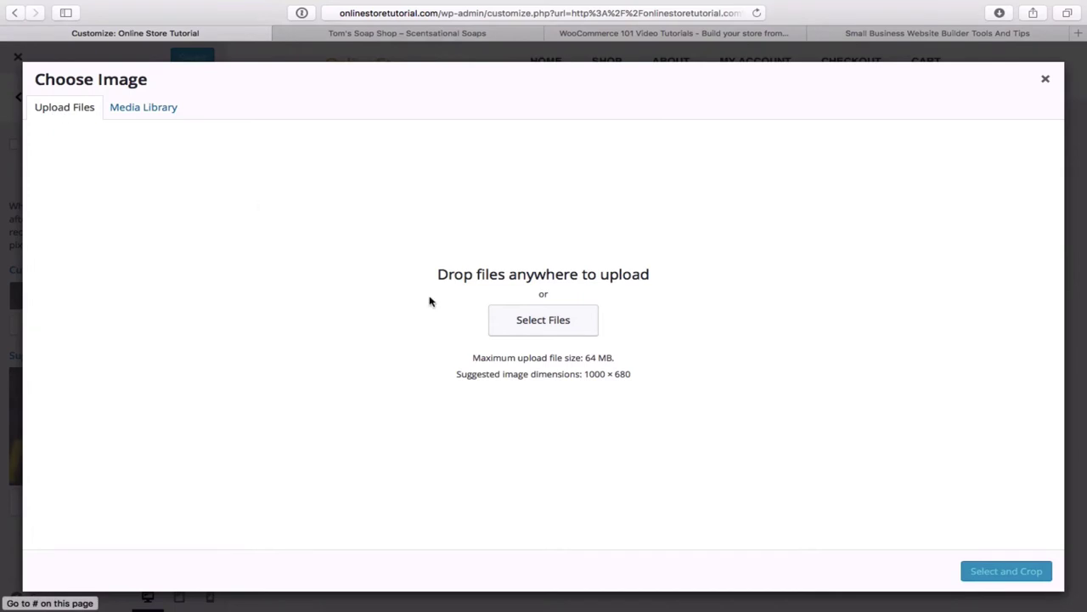
- Browse the computer's files to the Desktop's Ecom Images folder
click(543, 323)
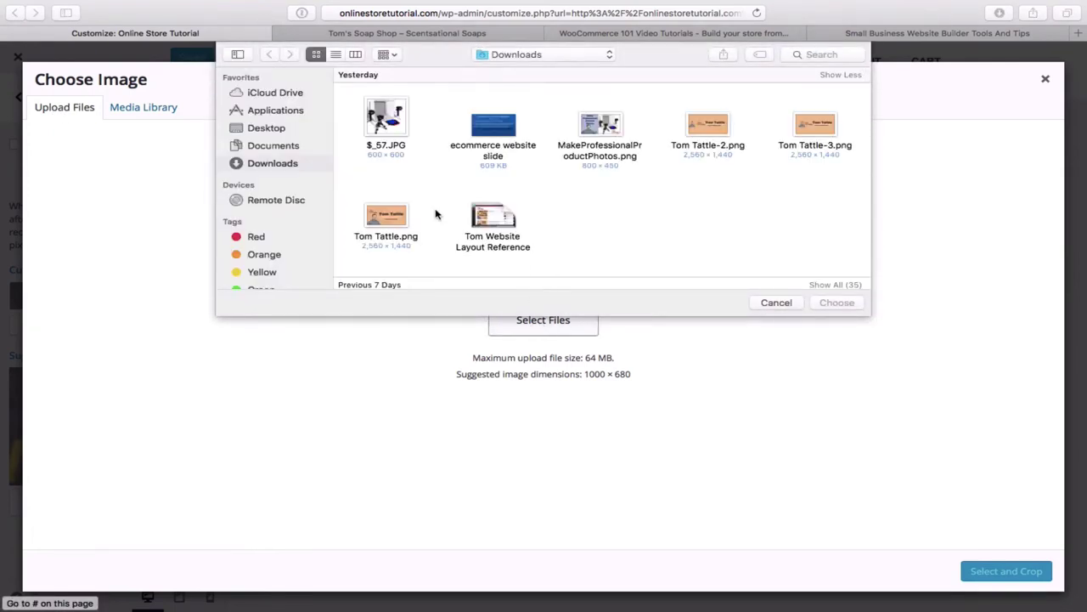
scroll(664, 207, down, 5)
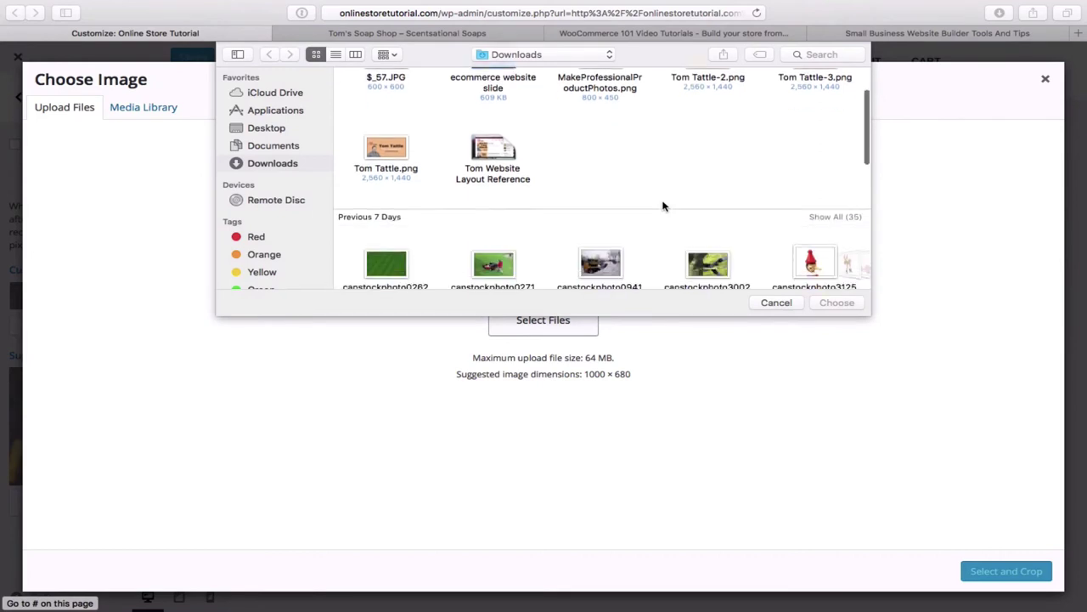
scroll(665, 206, up, 4)
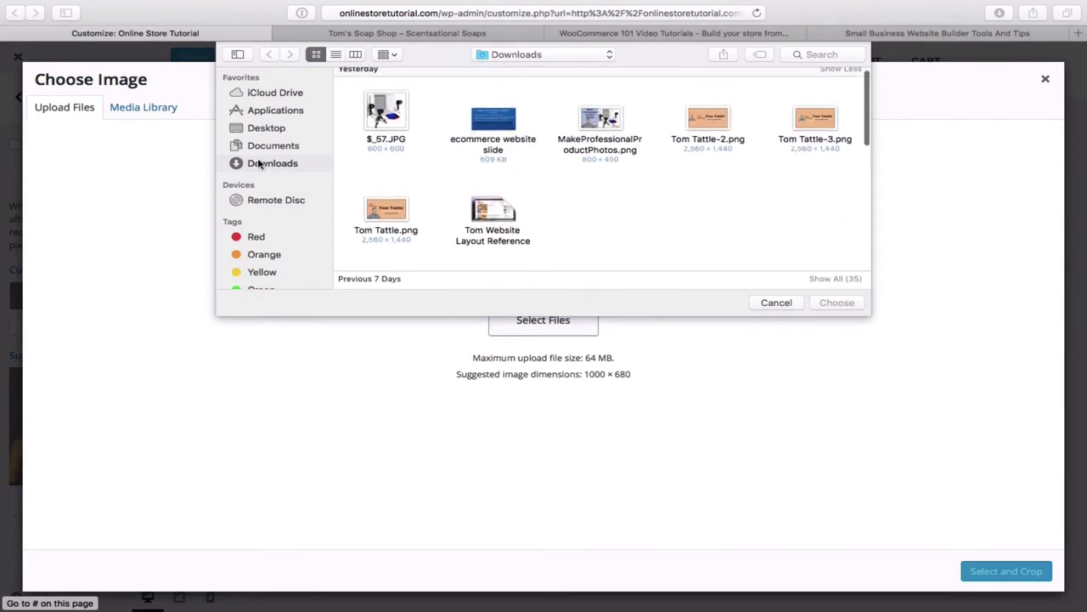
click(271, 130)
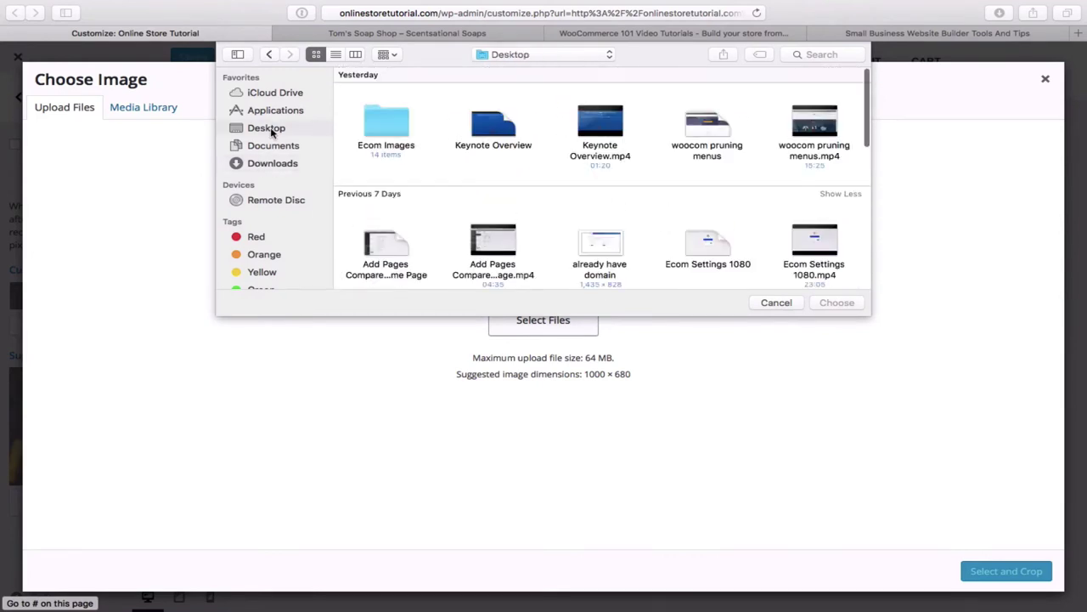
double_click(387, 123)
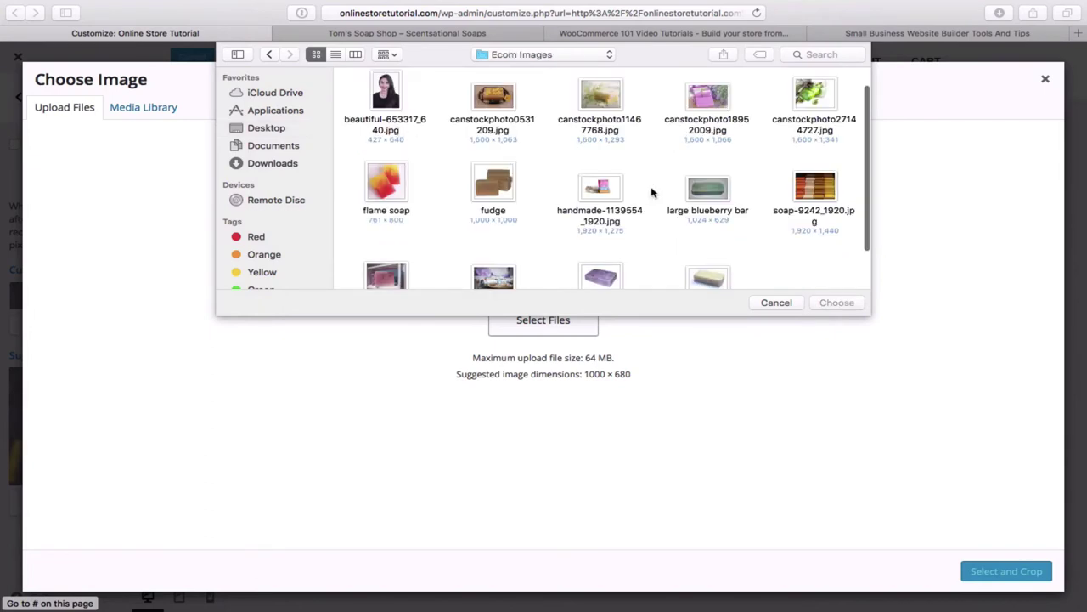
- Upload soap-1209344_1920.jpg from Ecom Images to the Media Library
scroll(754, 231, down, 1)
scroll(755, 231, down, 3)
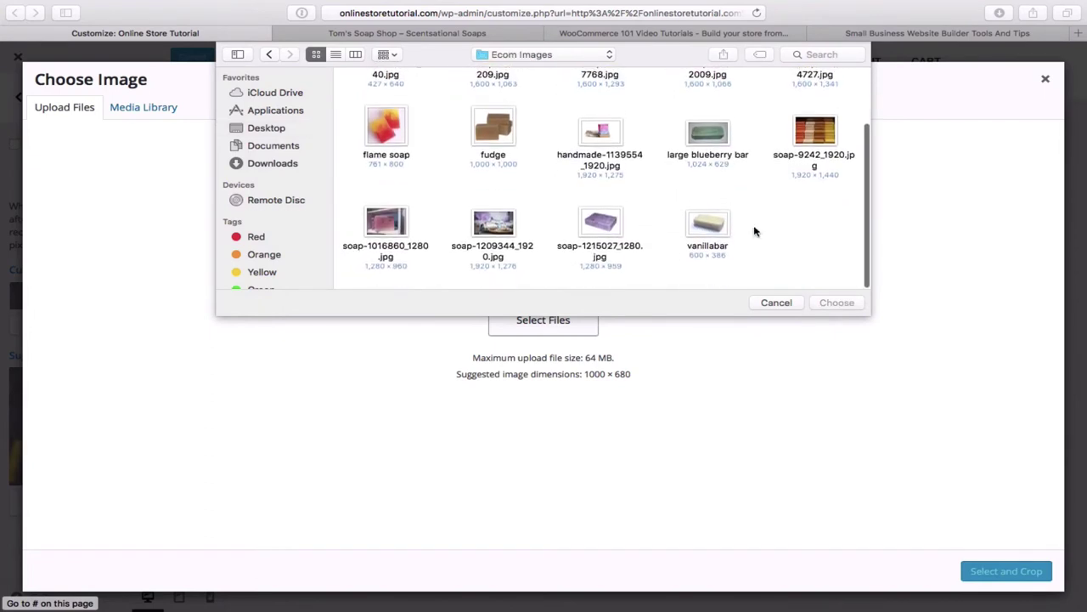
scroll(754, 231, up, 5)
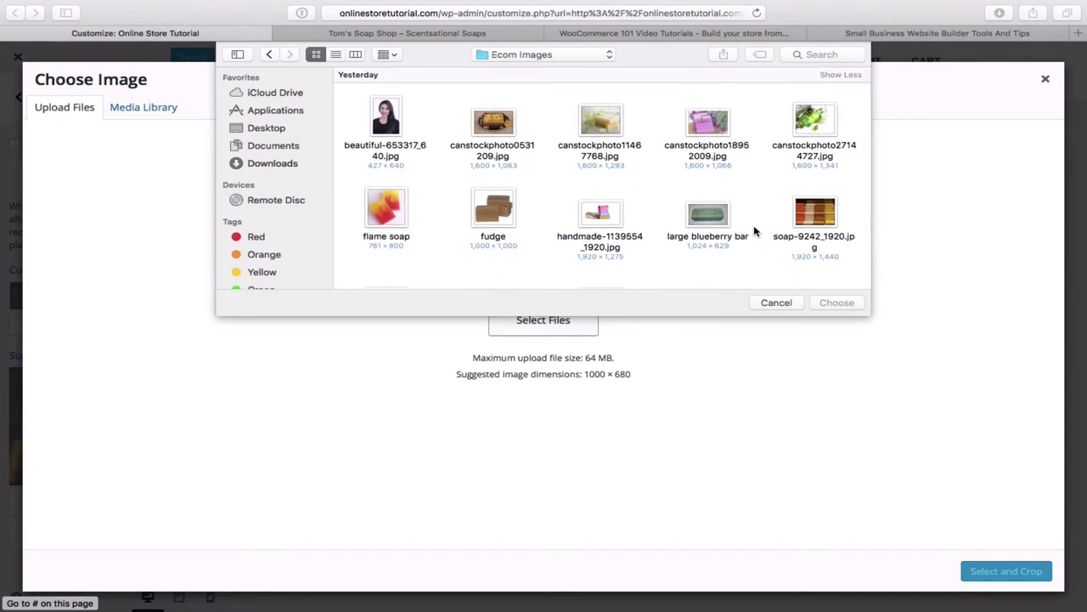
scroll(754, 231, down, 3)
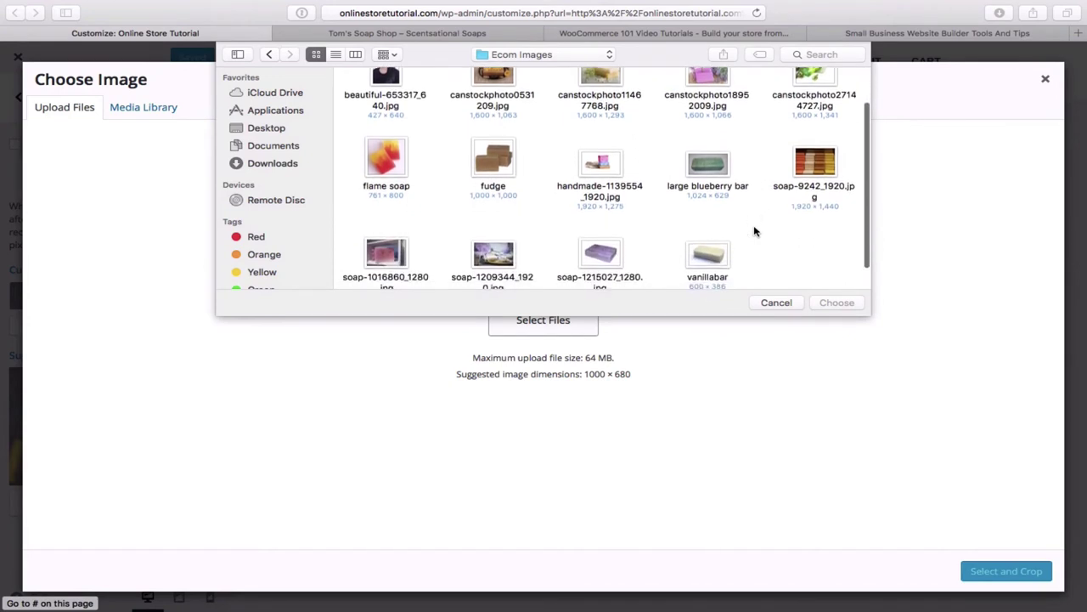
scroll(754, 220, down, 1)
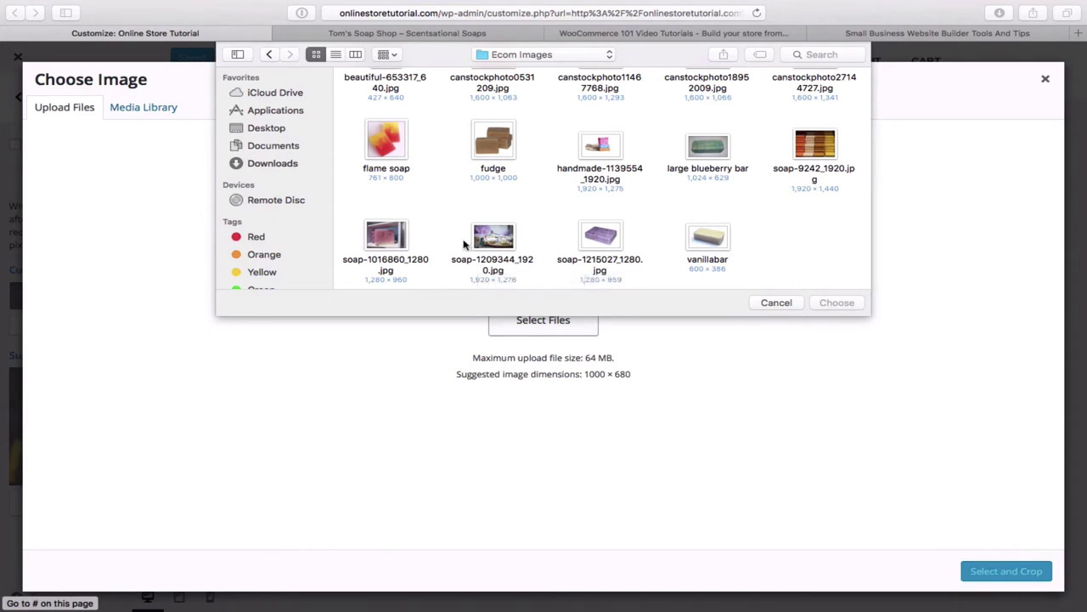
click(497, 243)
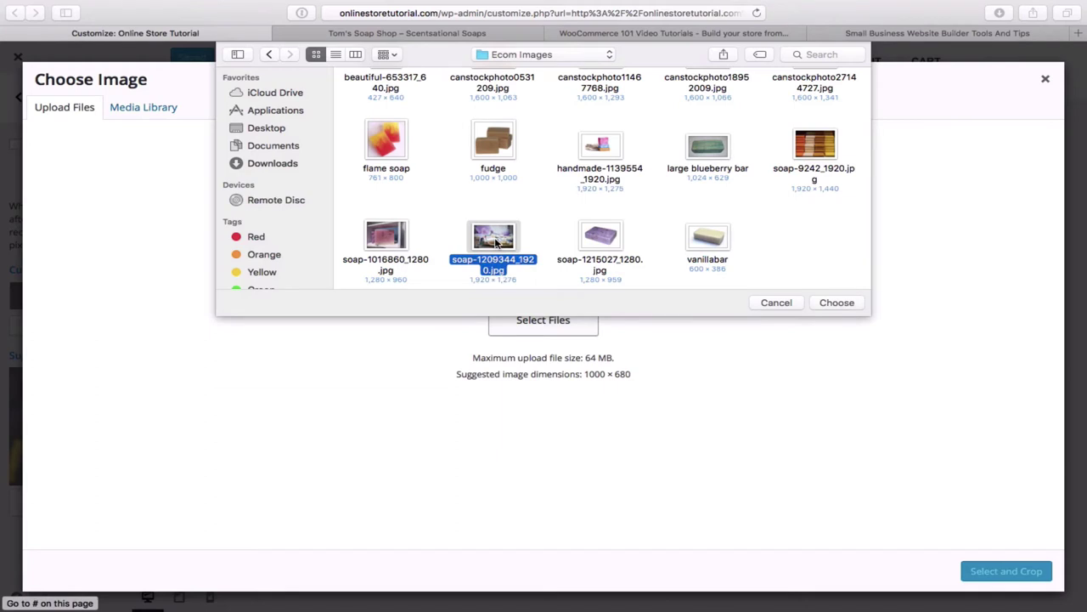
double_click(497, 243)
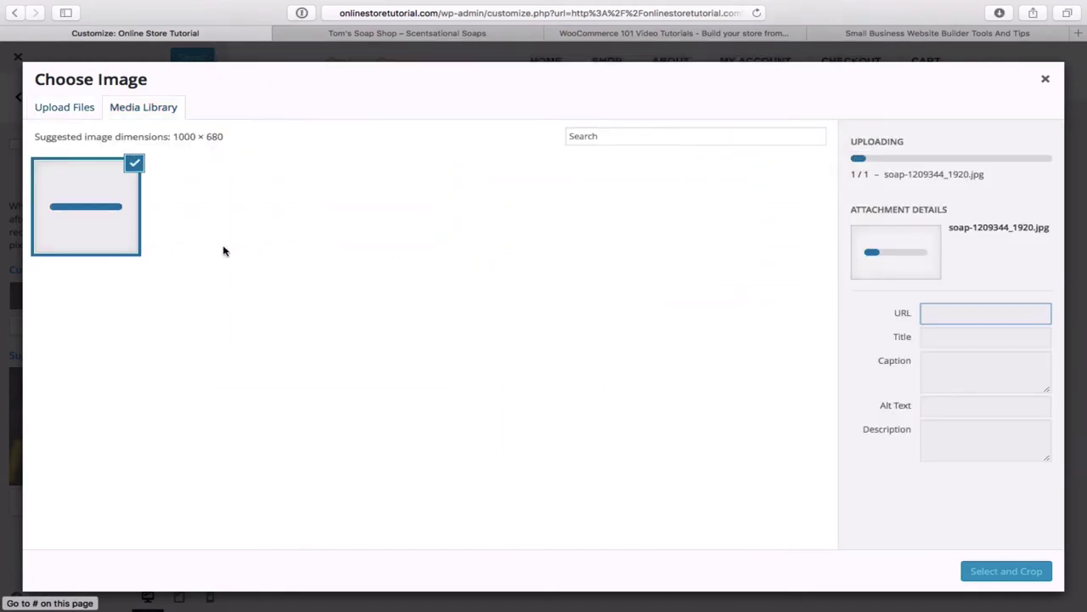
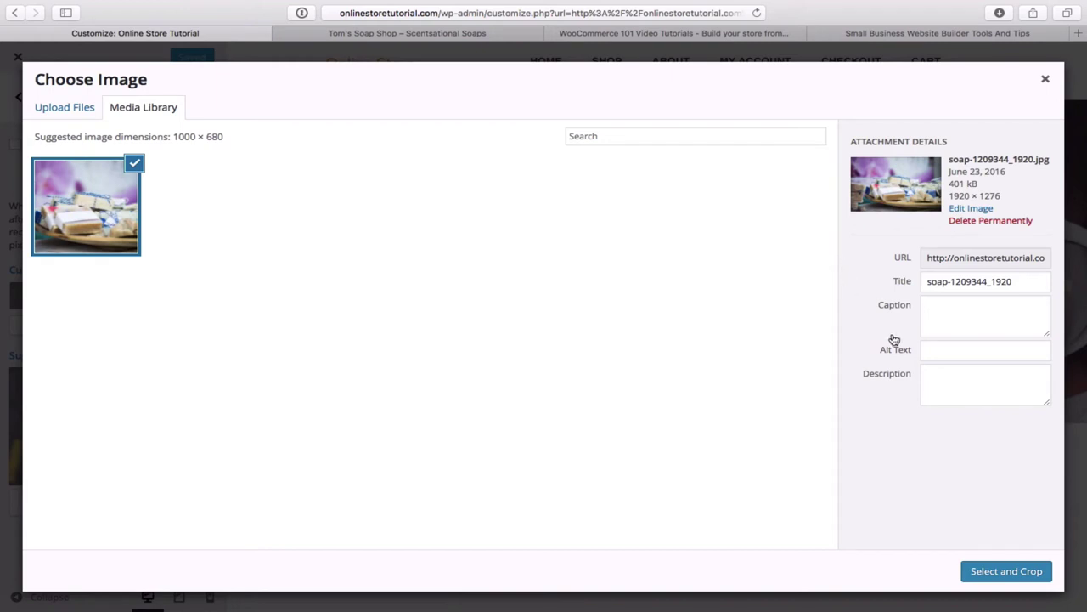
- Crop the soap photo to its lower portion and apply it as the Big title background
click(1026, 578)
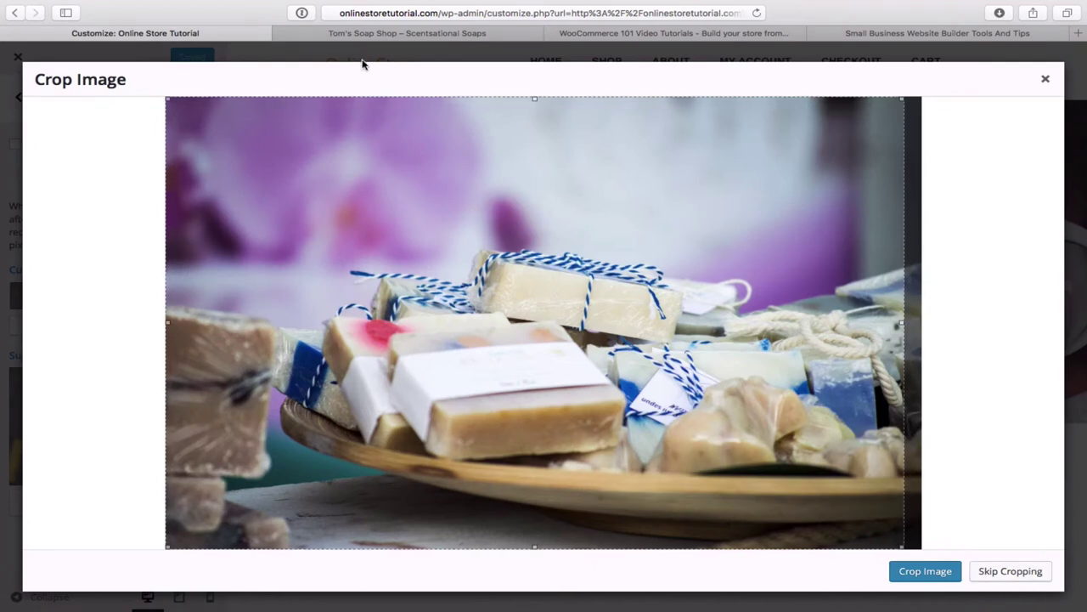
click(404, 34)
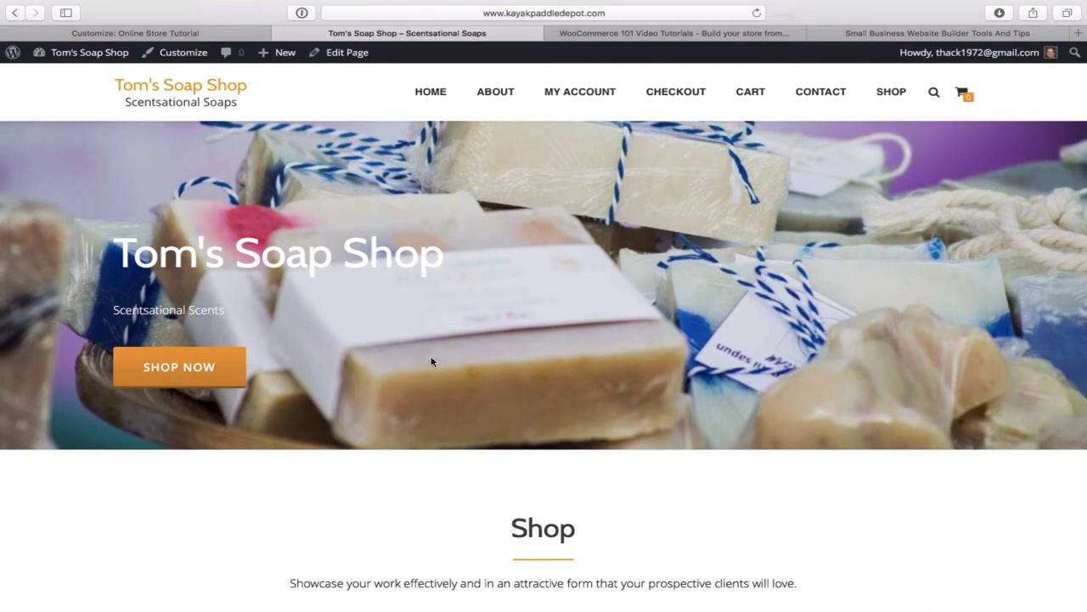
click(216, 34)
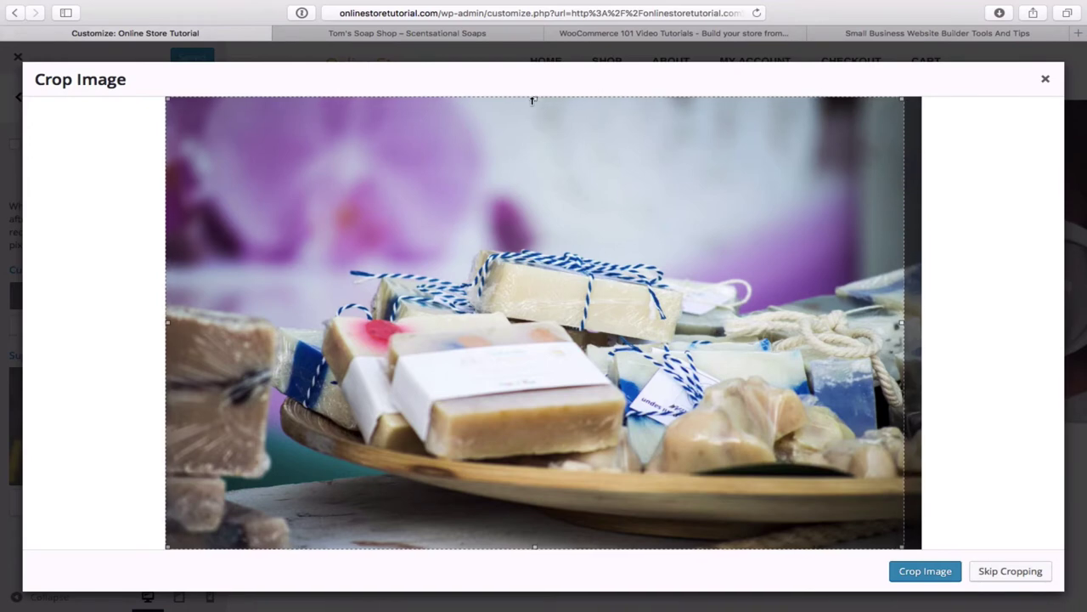
drag(540, 99, 525, 244)
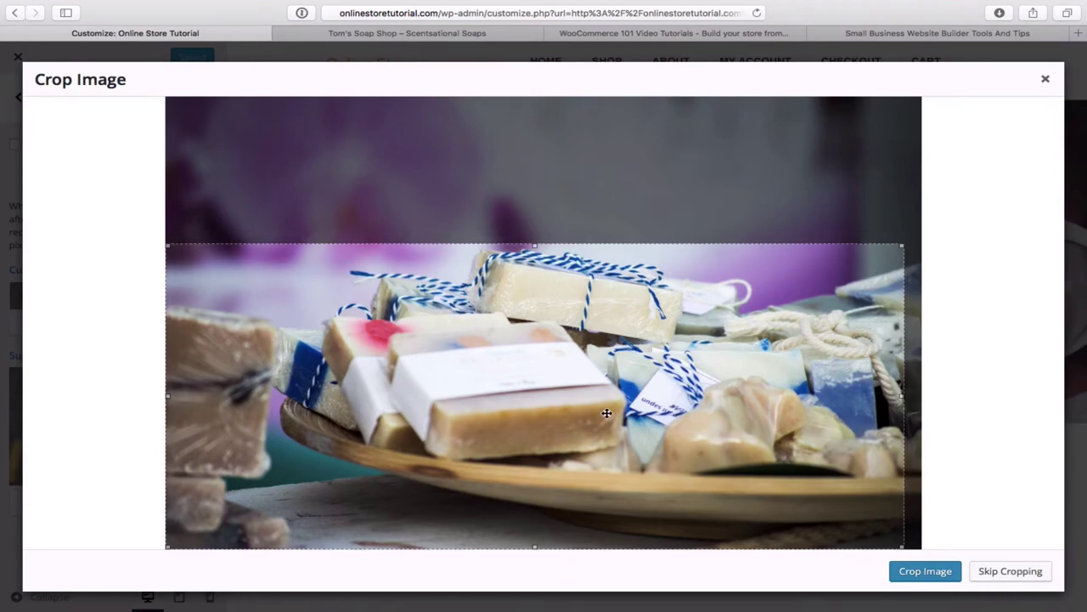
mouse_move(560, 408)
mouse_down()
mouse_move(577, 408)
mouse_move(541, 408)
mouse_move(588, 408)
mouse_move(548, 406)
mouse_move(575, 403)
mouse_move(559, 406)
mouse_up()
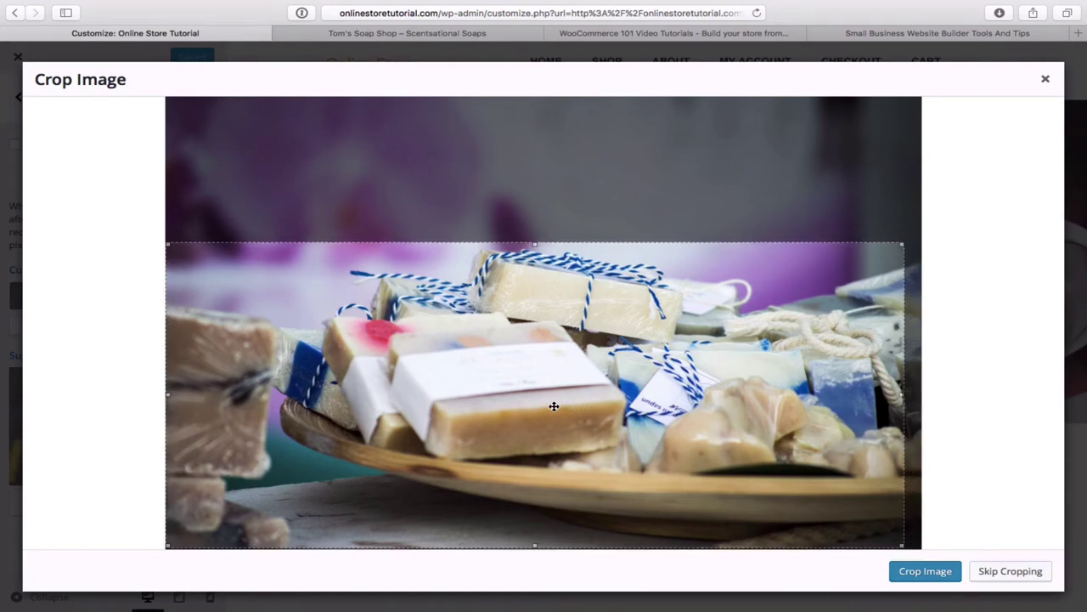
click(933, 576)
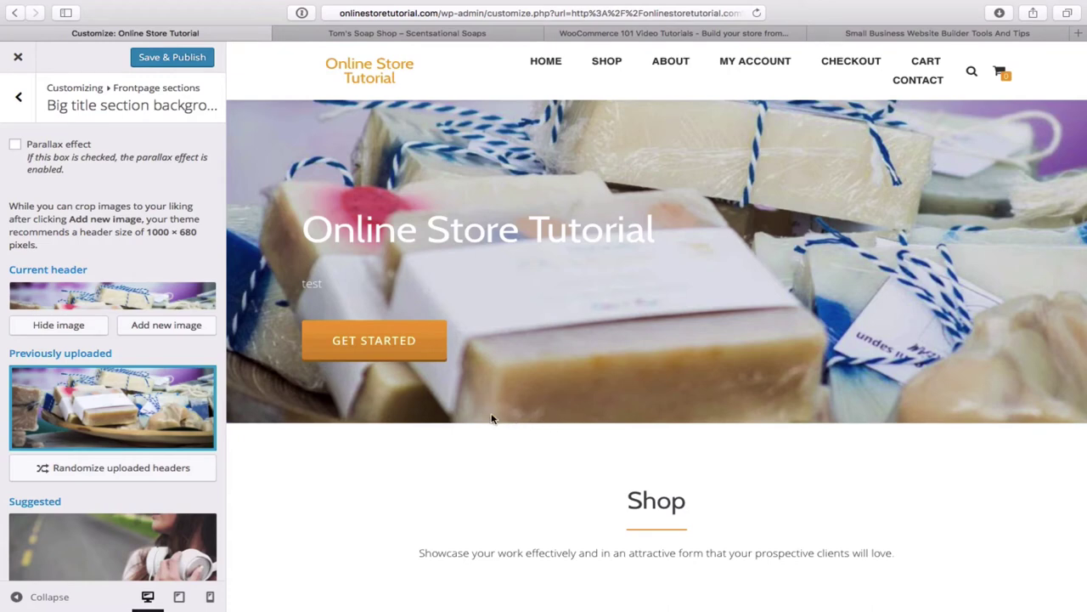
- Publish the soap header background after comparing with the live site
click(451, 34)
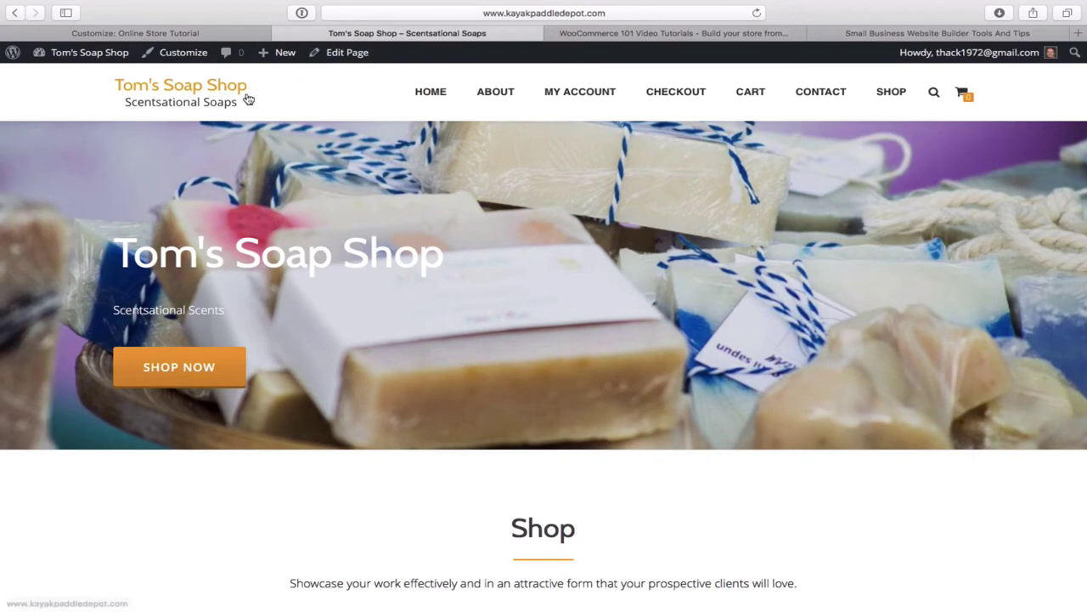
click(221, 34)
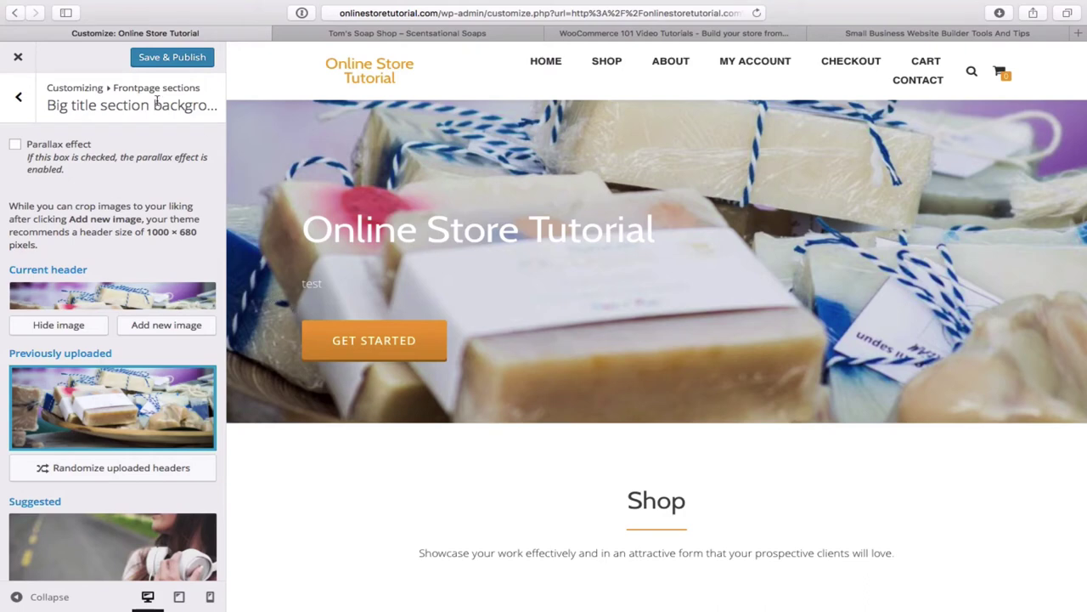
click(175, 64)
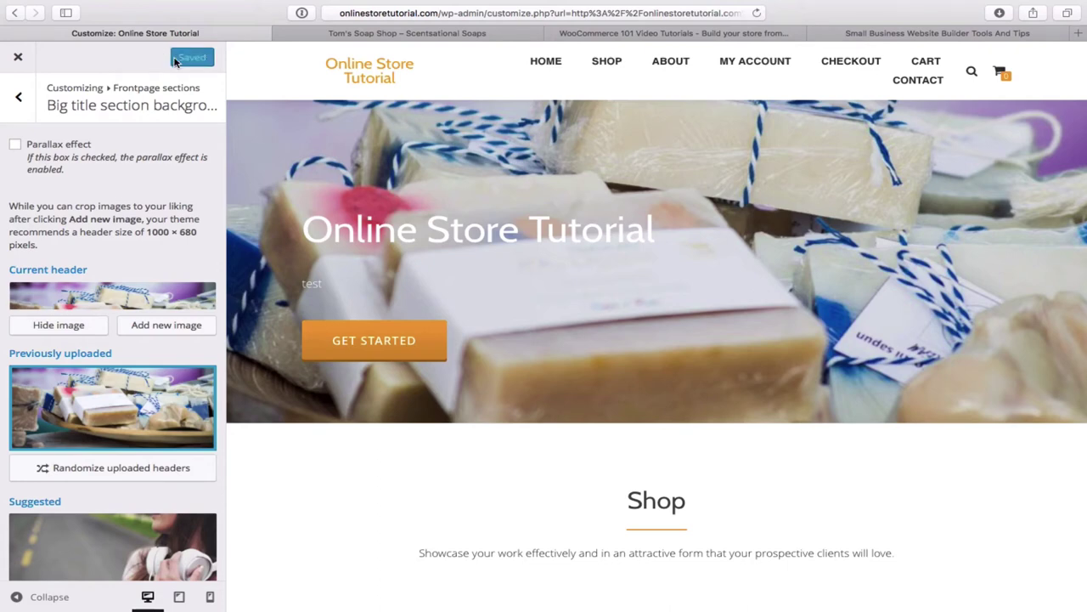
- Remove the previously uploaded soap image from the Big title background
scroll(109, 286, down, 3)
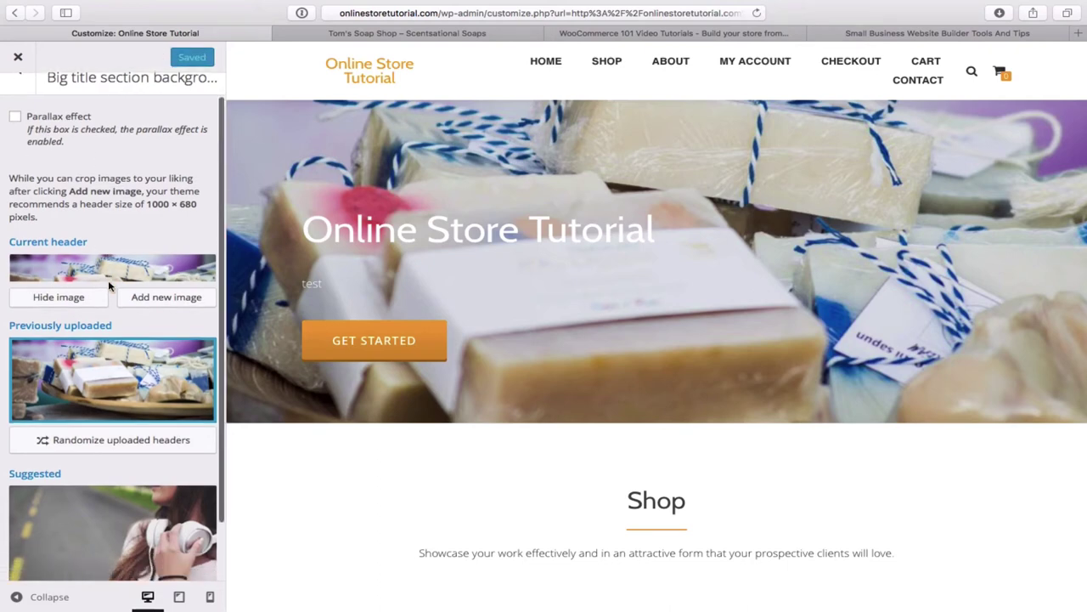
scroll(108, 286, up, 3)
scroll(109, 287, down, 3)
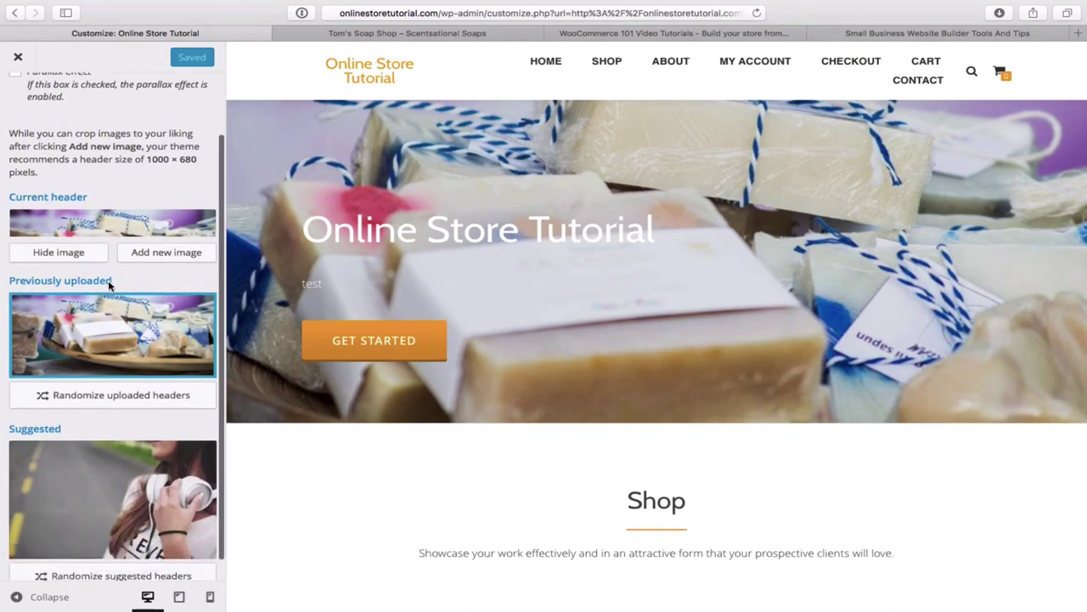
scroll(109, 286, up, 3)
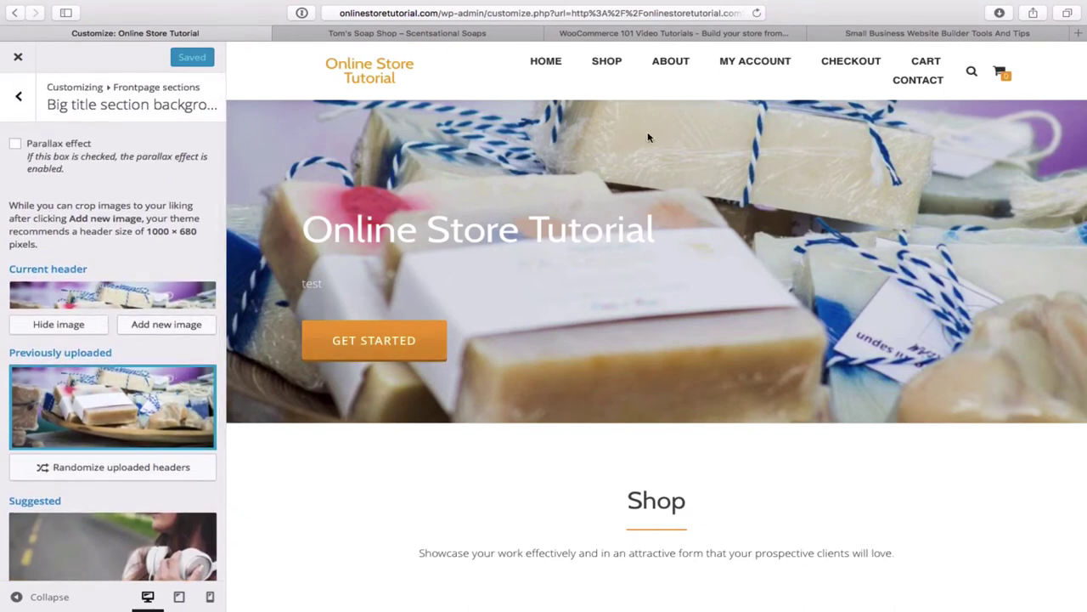
mouse_move(213, 369)
click(199, 381)
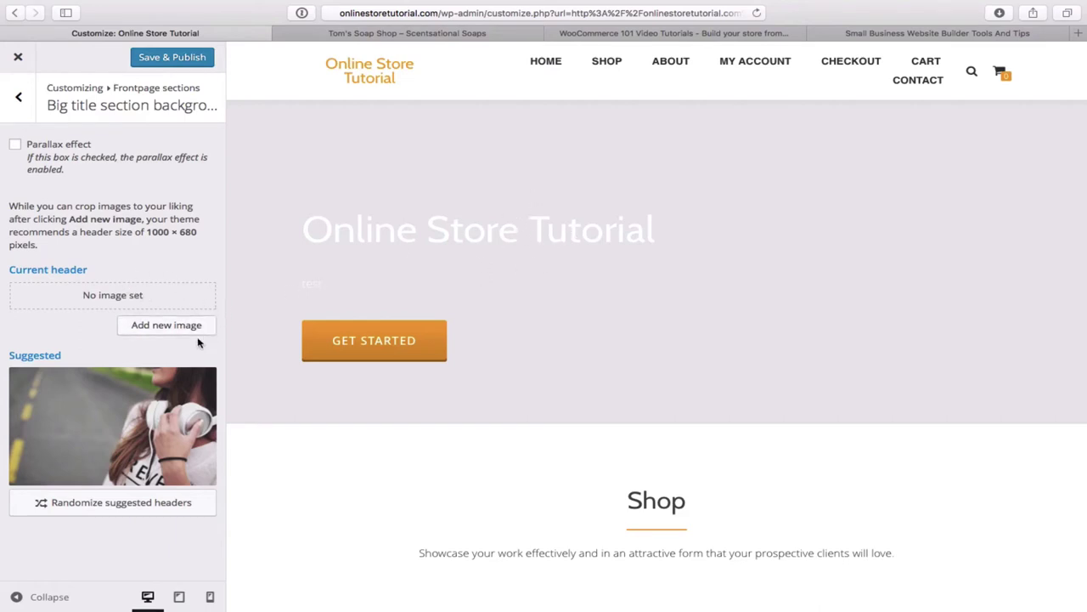
- Add the soap photo again, trimming its top and left edges before cropping
click(167, 327)
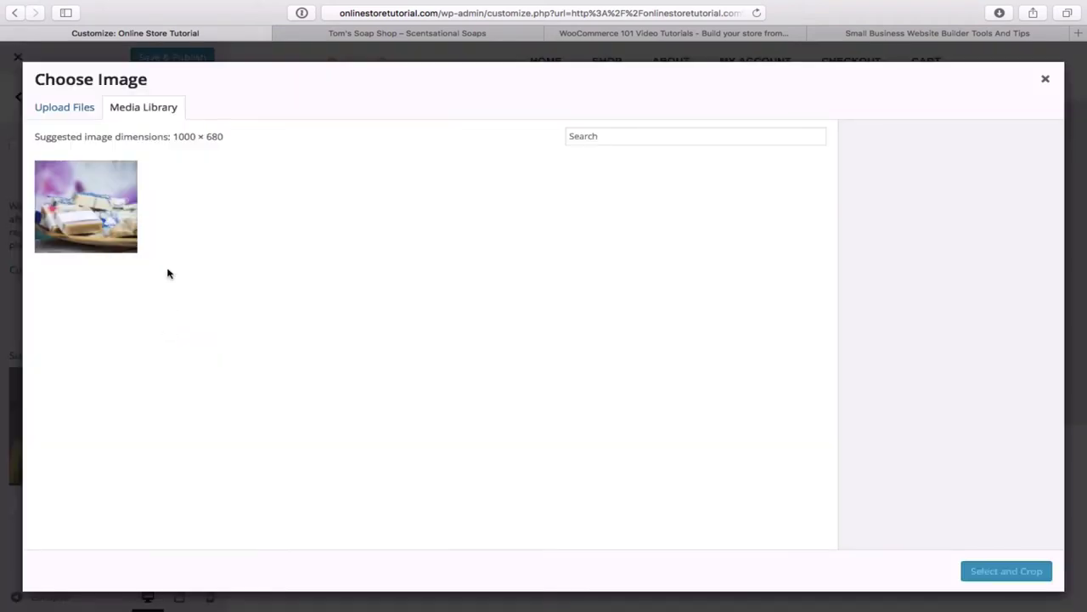
click(82, 202)
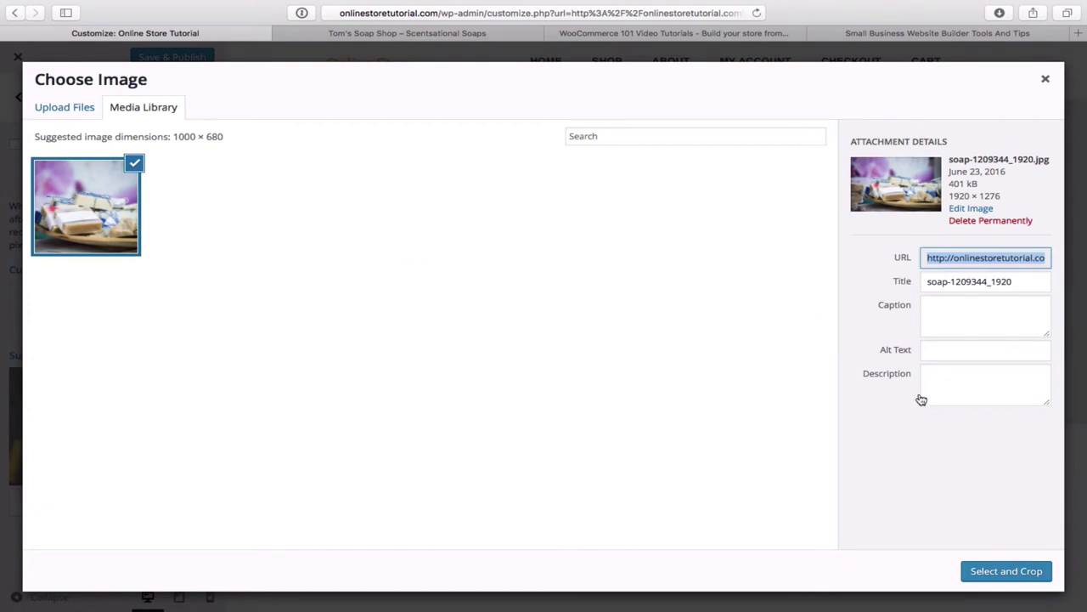
click(1019, 575)
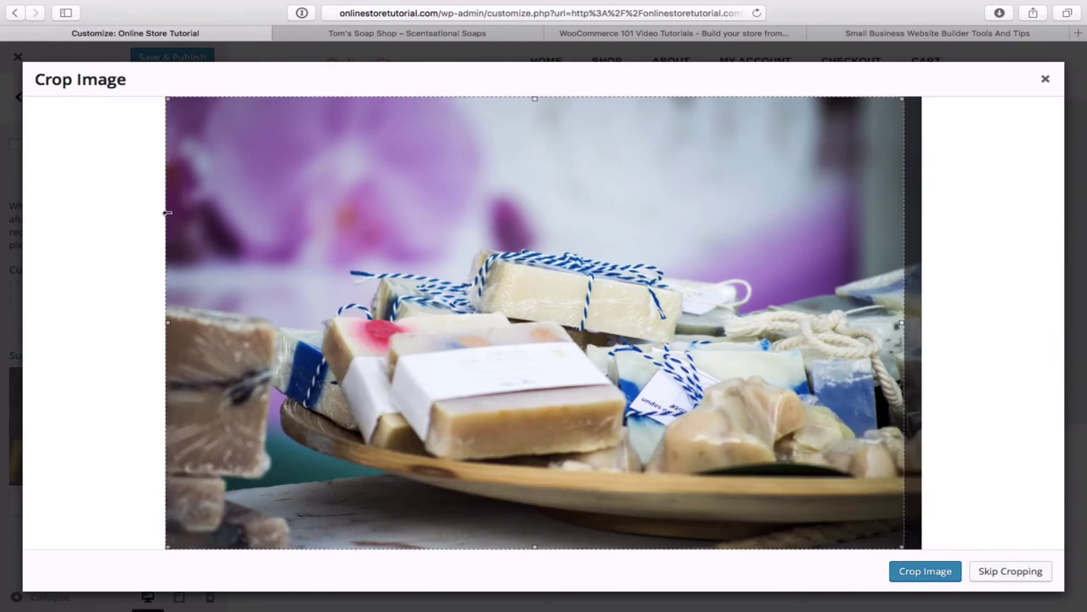
mouse_move(167, 213)
mouse_down()
mouse_move(270, 226)
mouse_move(165, 233)
mouse_up()
drag(535, 98, 520, 232)
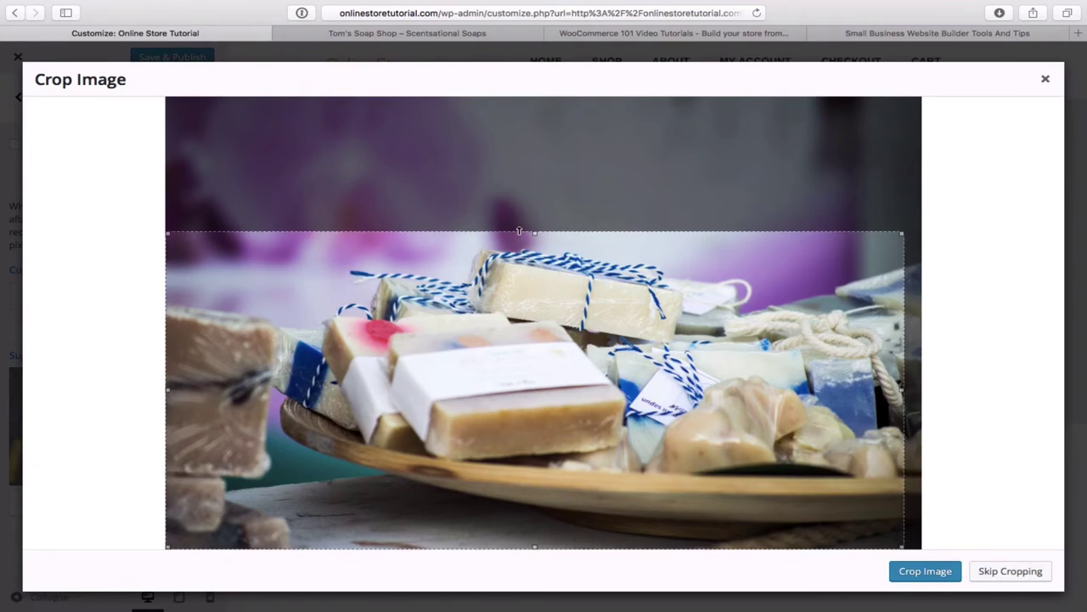
click(936, 575)
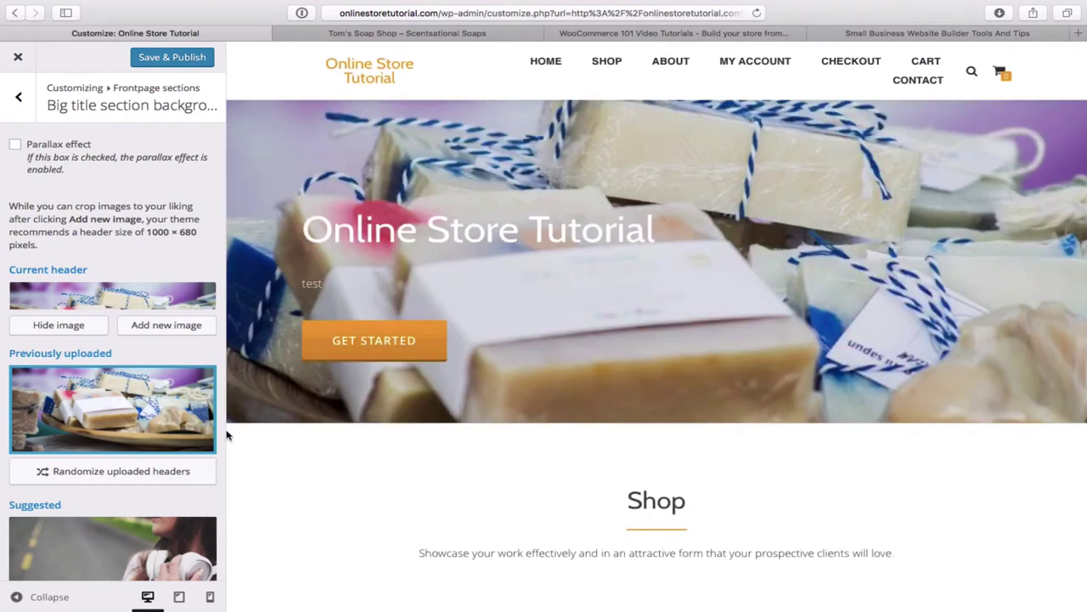
- Try parallax, leave it off, publish the soap background, and return to front-page sections
mouse_move(191, 400)
click(16, 146)
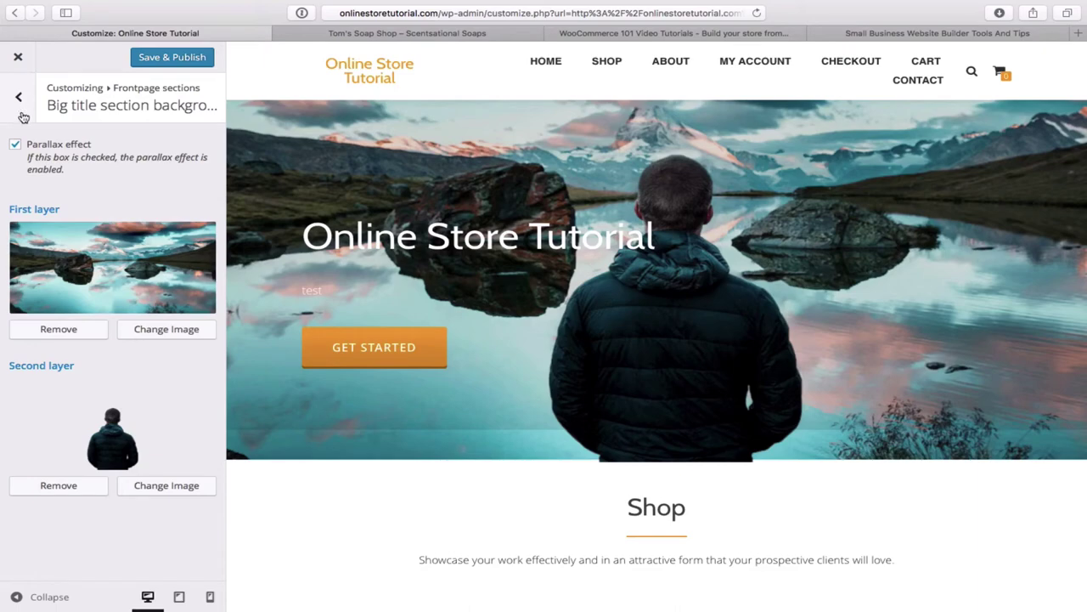
click(17, 146)
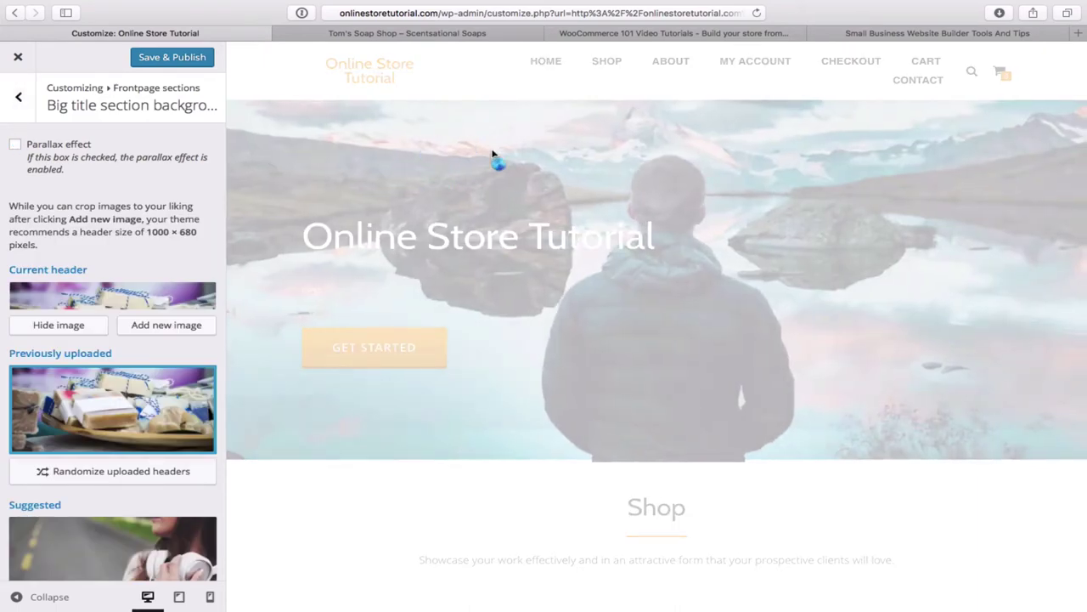
scroll(205, 335, down, 3)
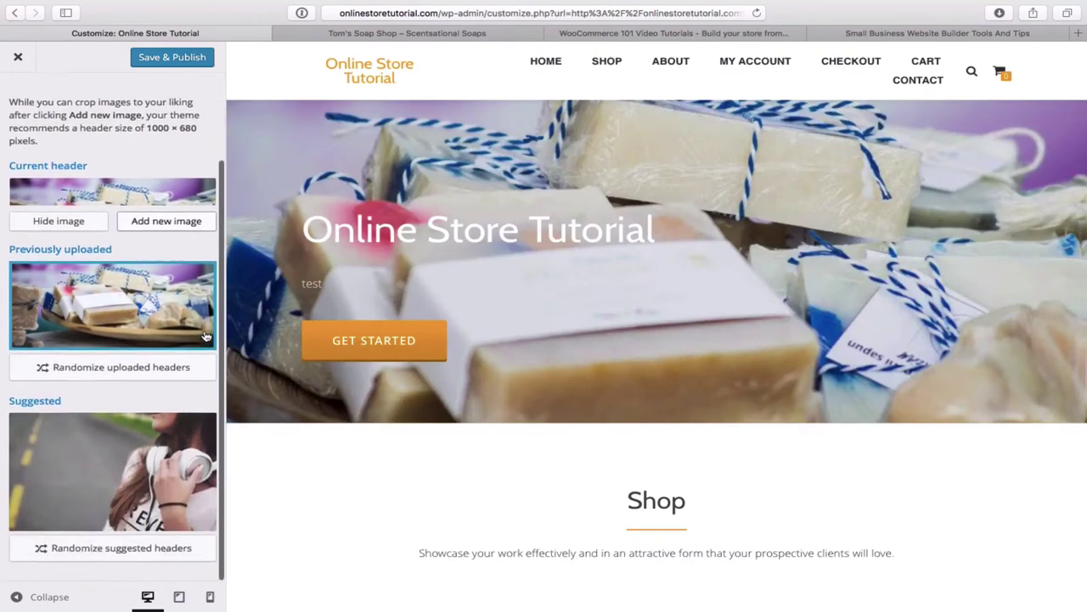
scroll(205, 335, up, 3)
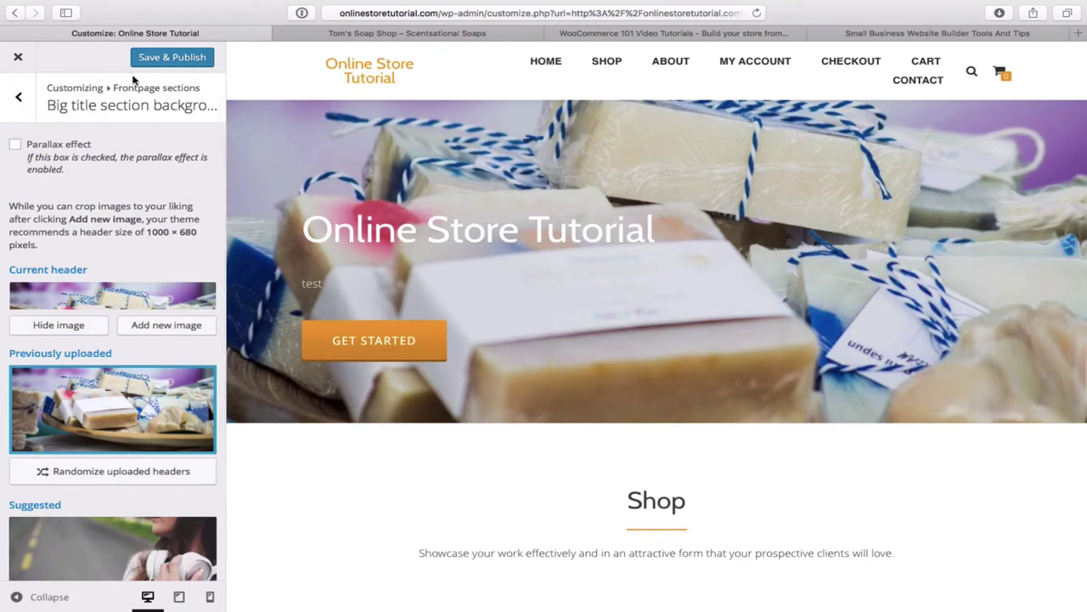
click(169, 61)
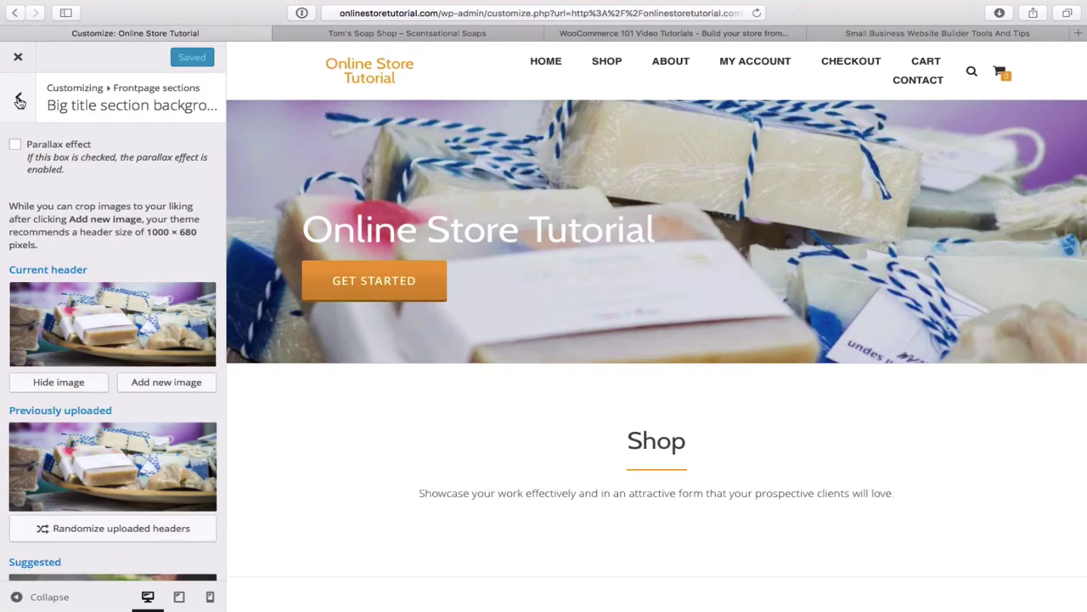
click(19, 101)
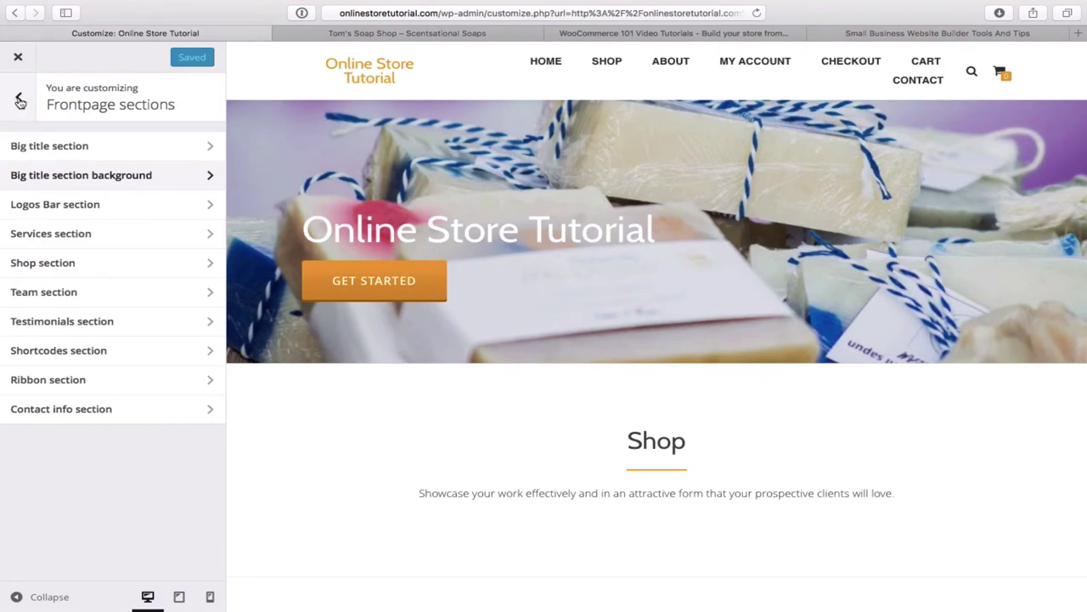
- Open the Big title section and select the 'Online Store Tutorial' main title text
click(90, 148)
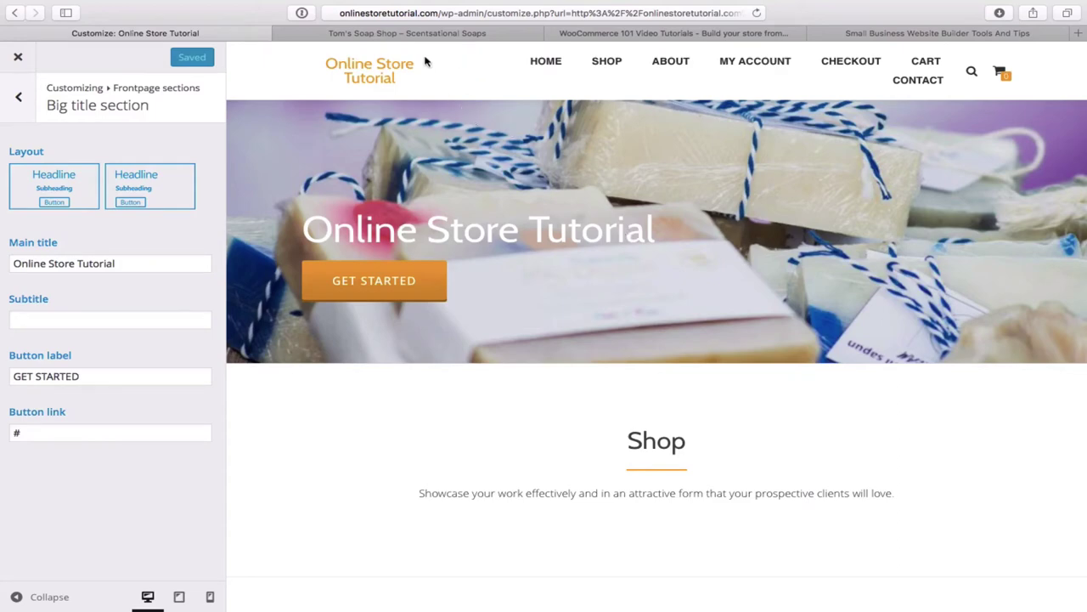
click(445, 34)
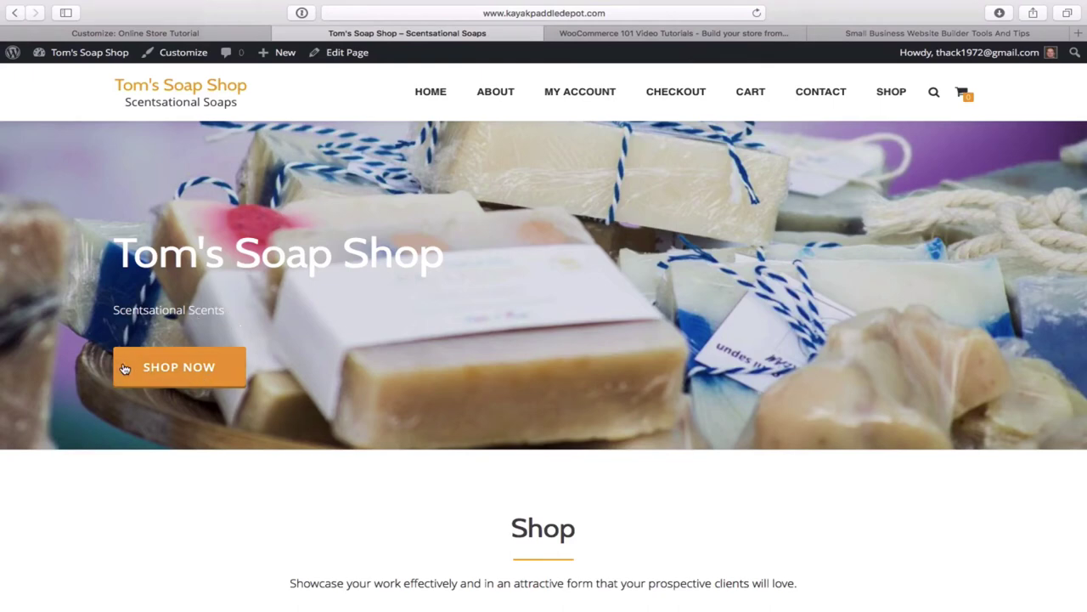
click(200, 33)
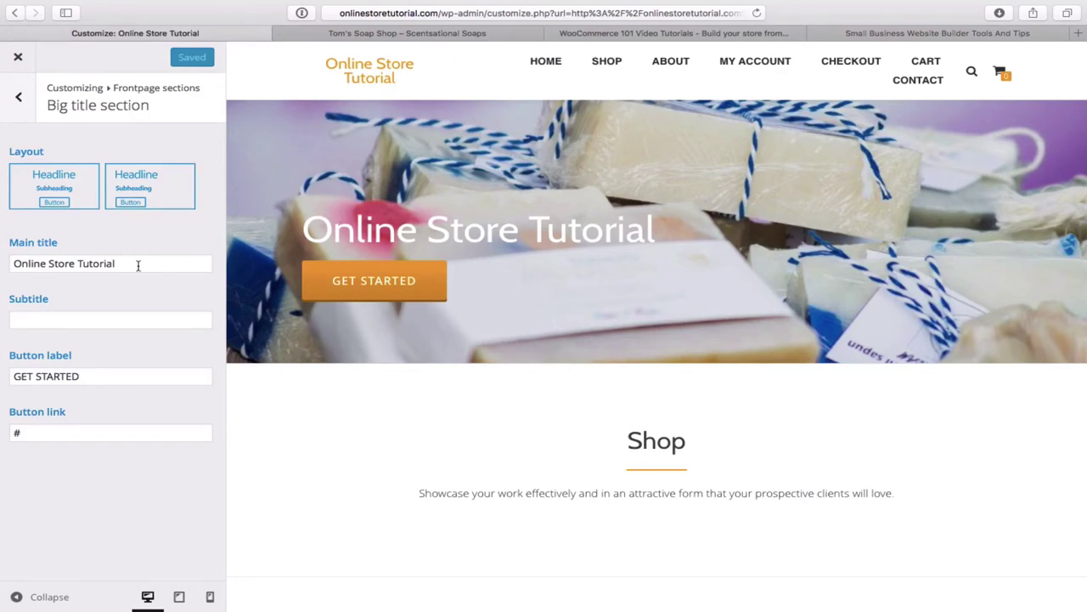
click(86, 267)
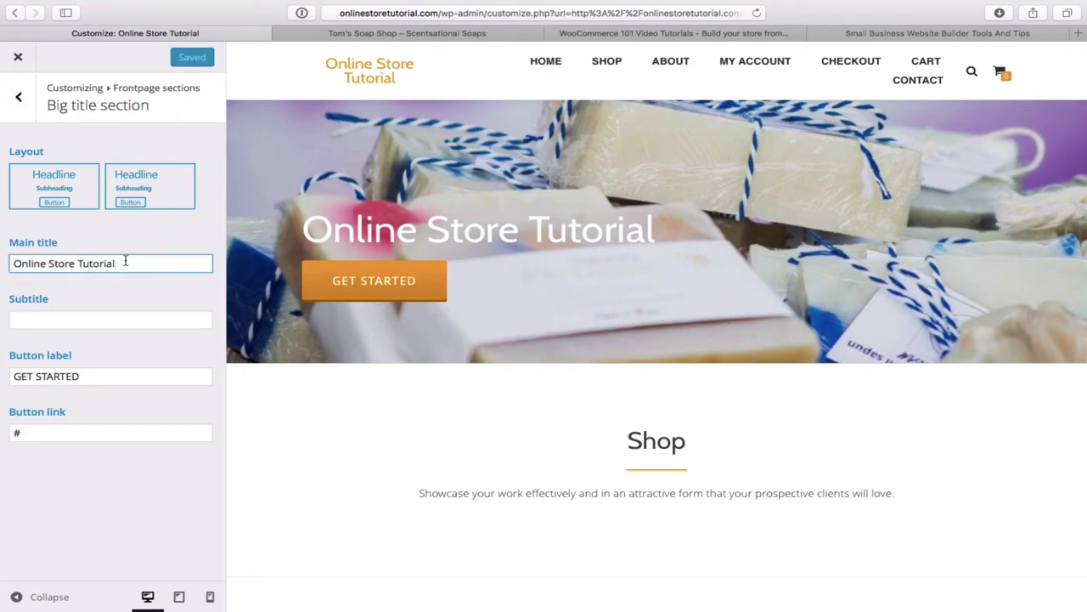
drag(119, 263, 23, 251)
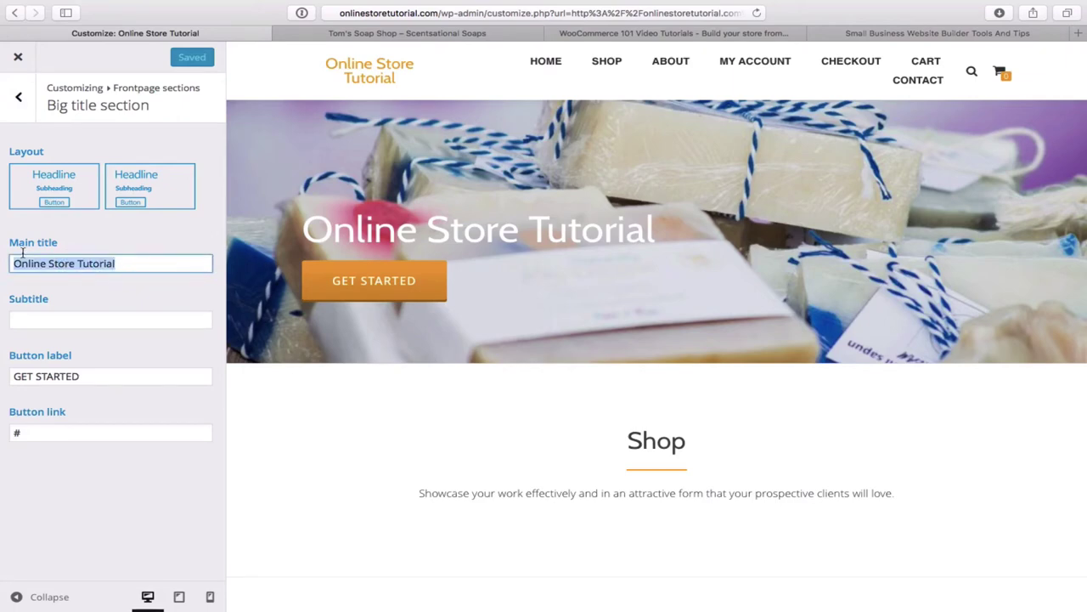
- Change the hero main title to 'Tom's Soap Shop'
key(BackSpace)
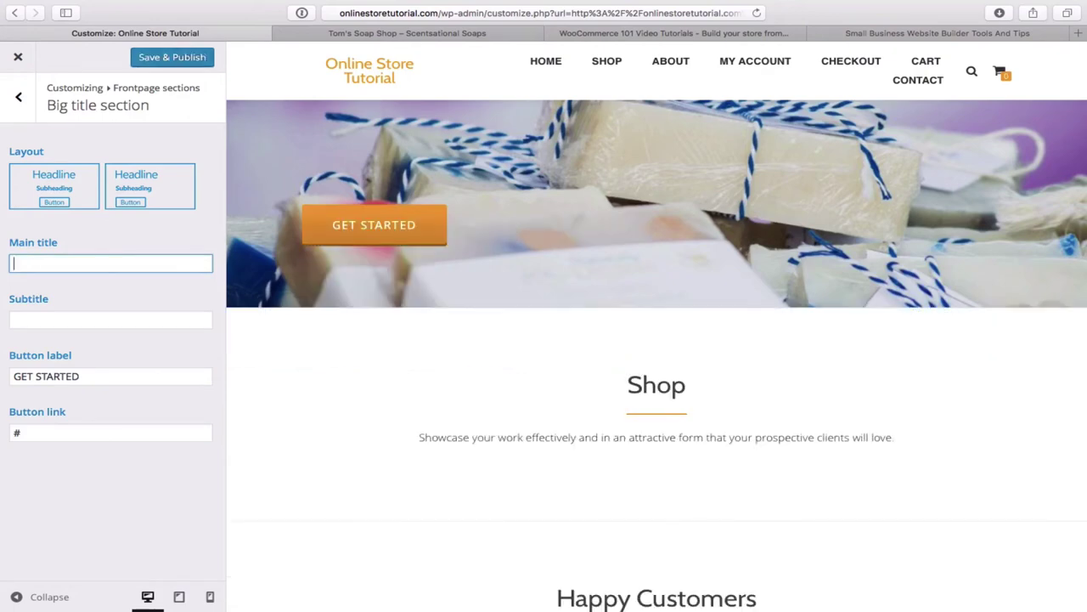
text(T)
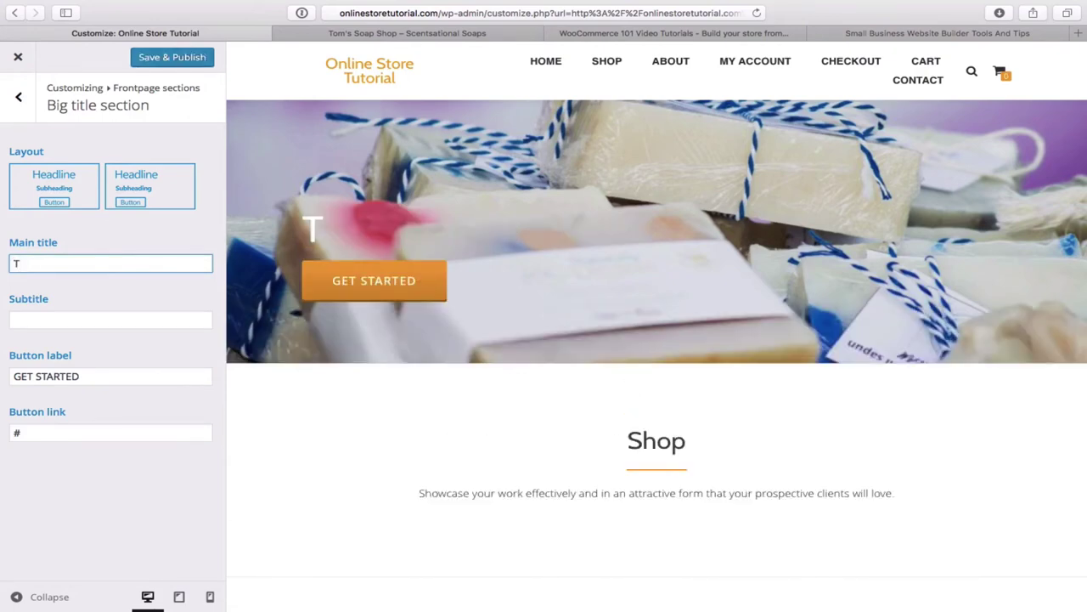
text(om's )
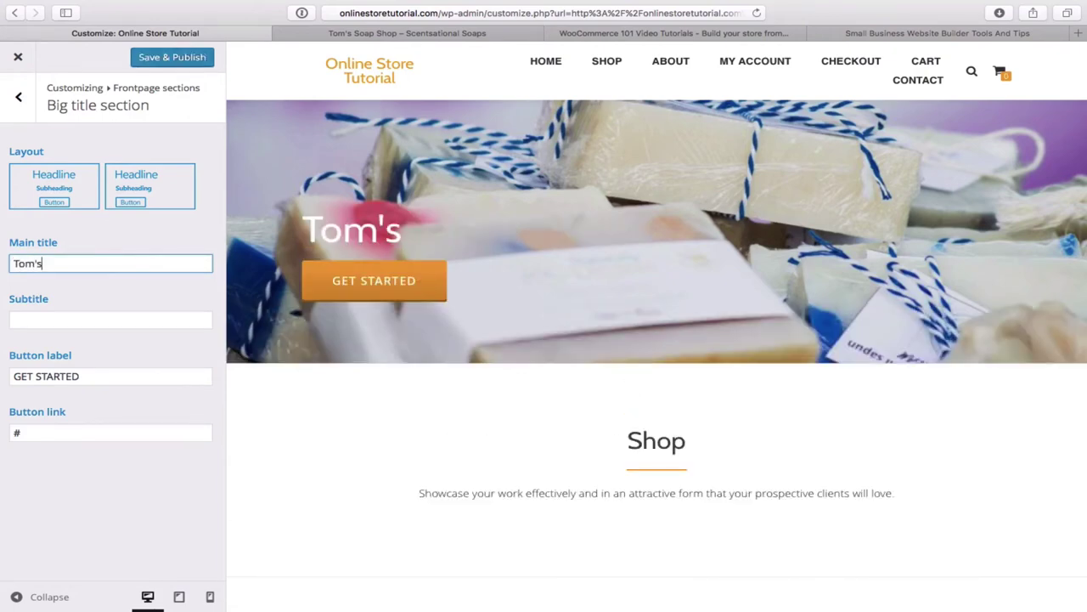
text(Soa)
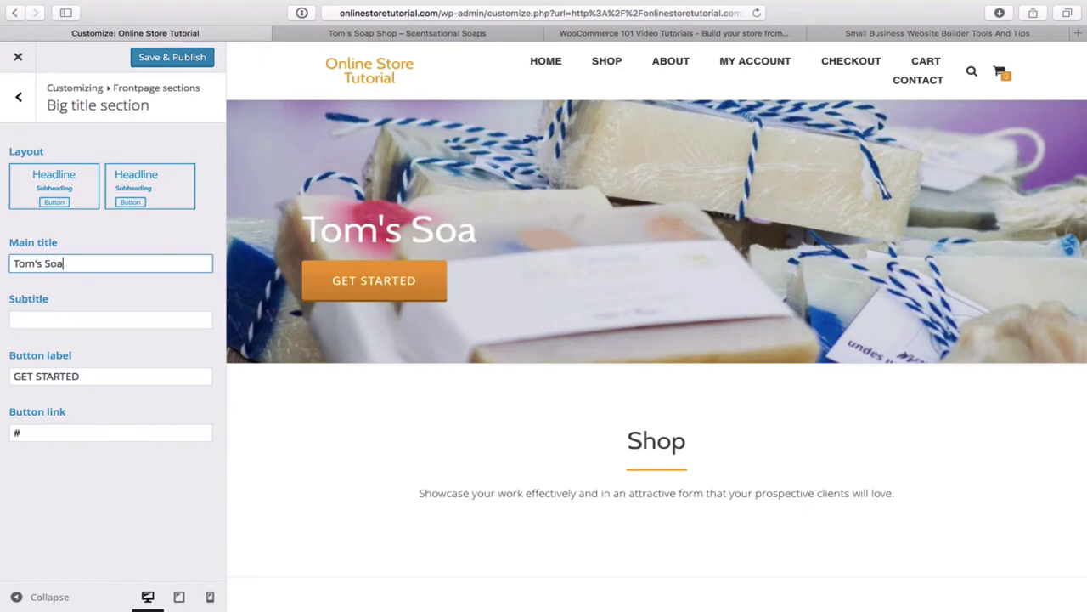
text(p Shop)
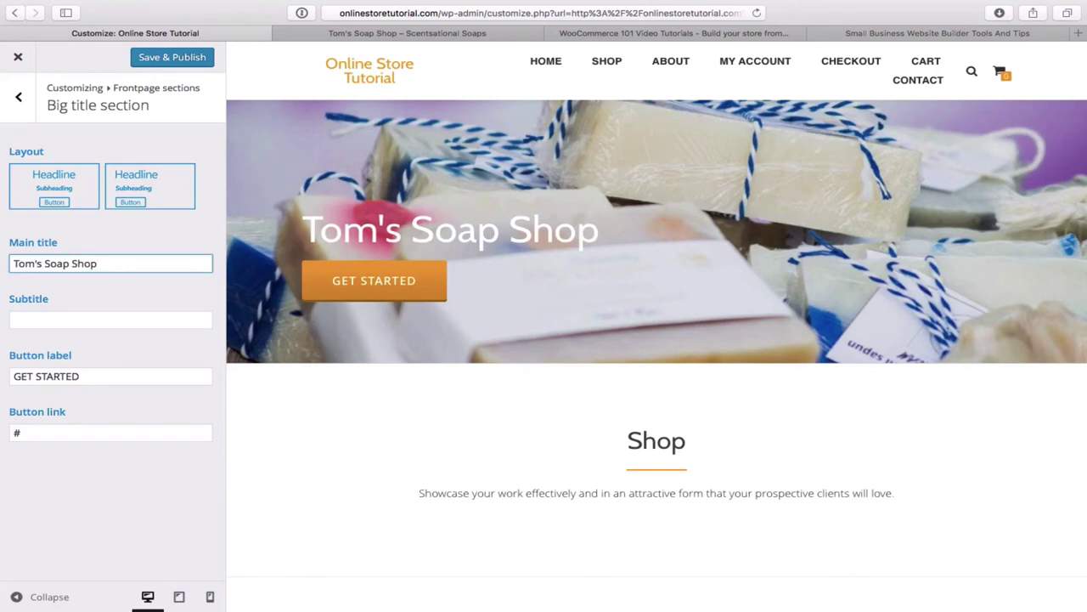
click(395, 33)
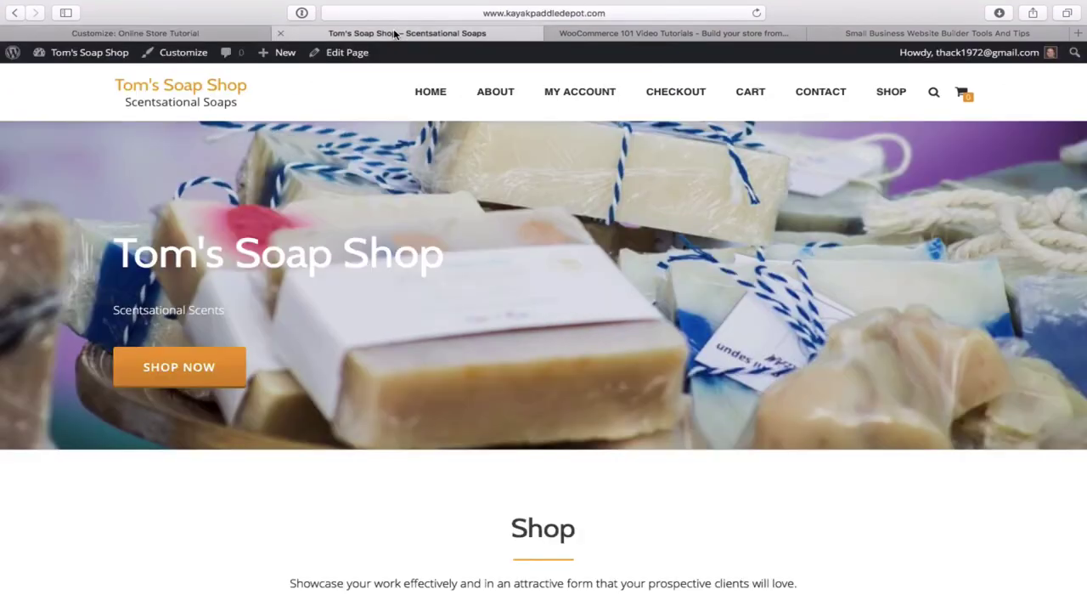
click(174, 33)
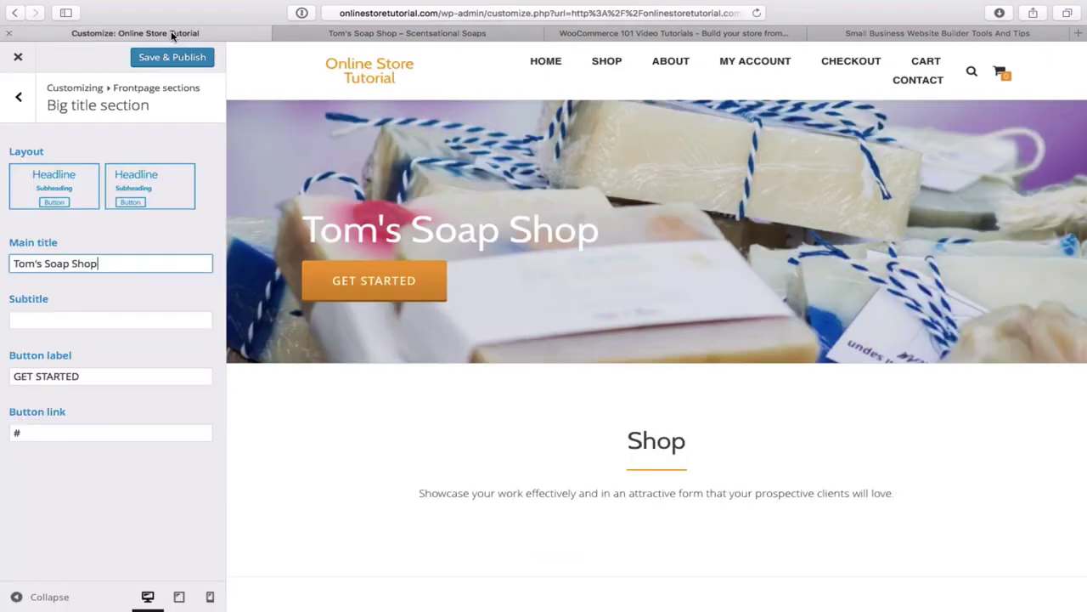
- Enter 'Scentsational Scents' as the hero subtitle, checking it against the live site
click(43, 319)
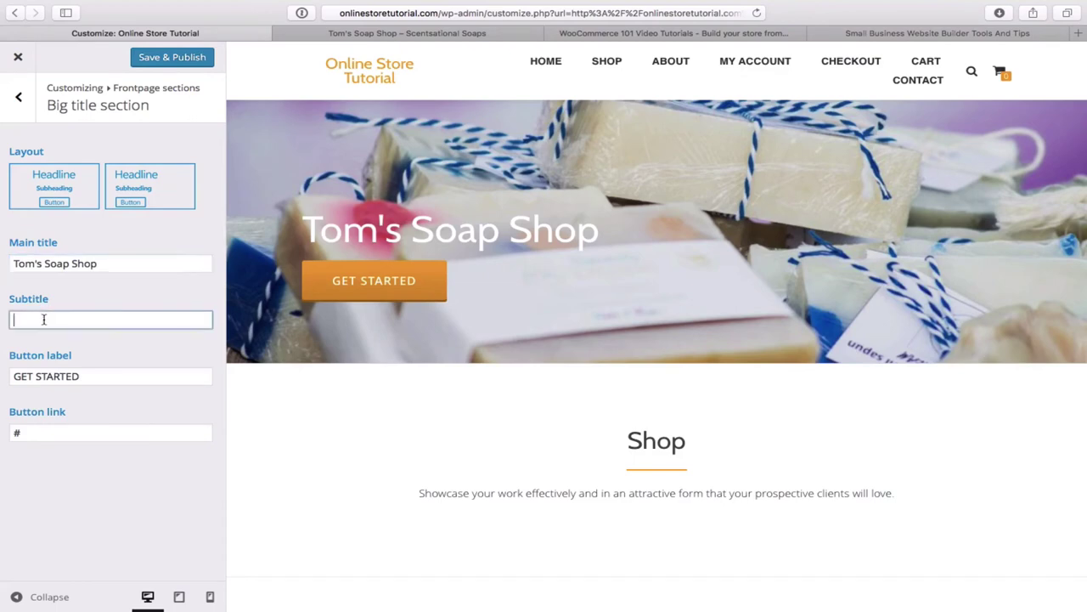
text(Scentsational Scents)
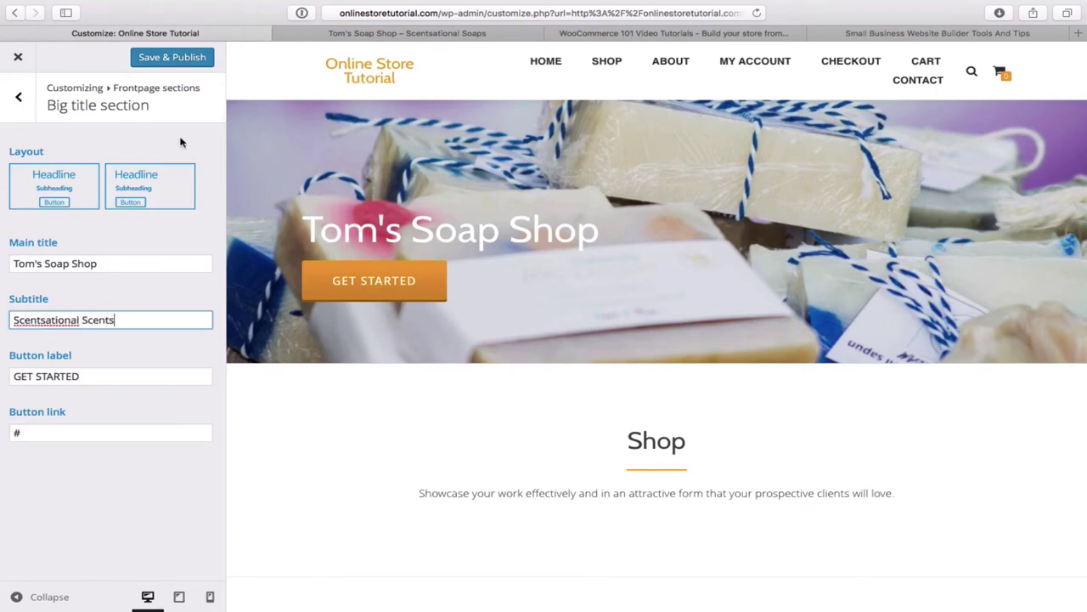
click(370, 34)
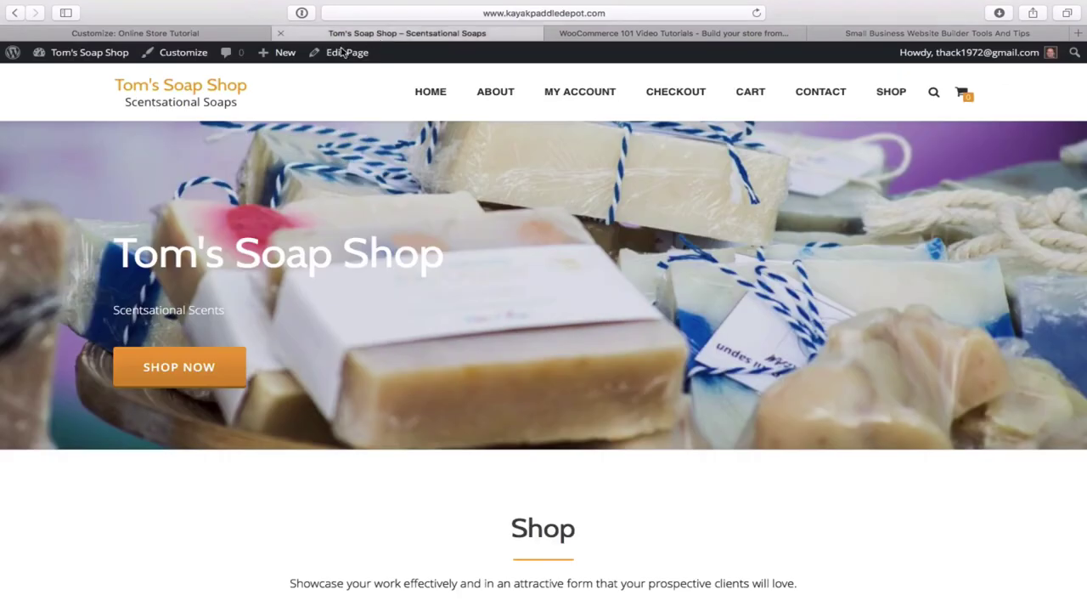
click(182, 38)
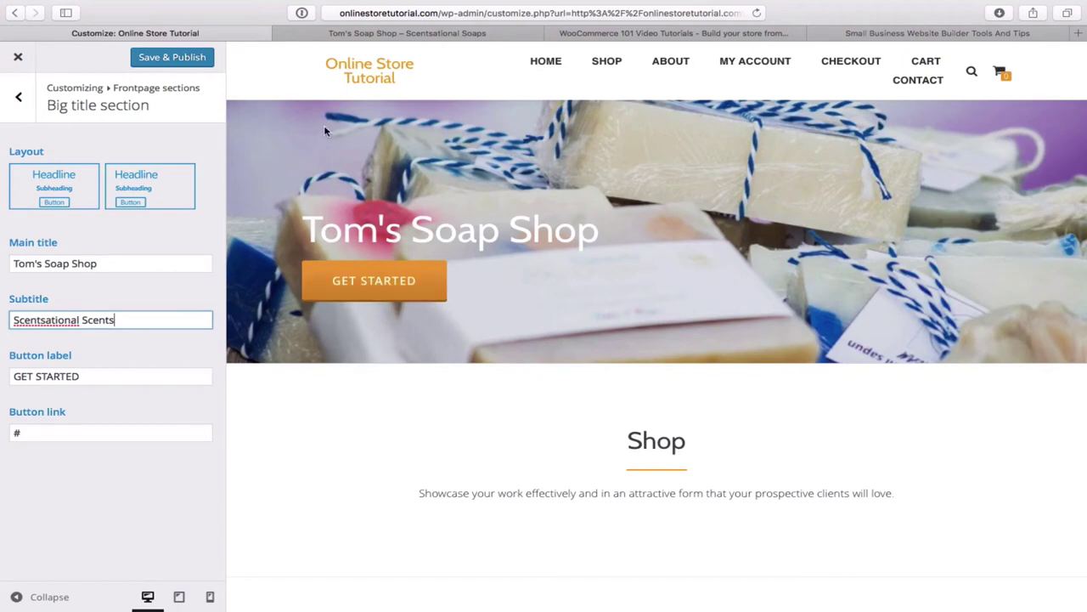
click(403, 48)
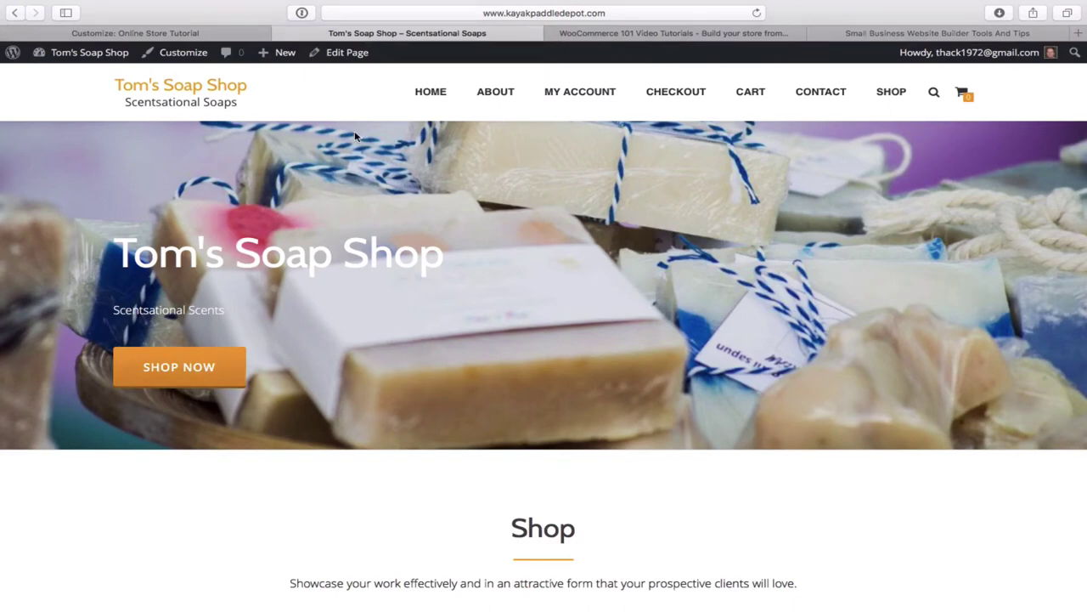
click(170, 34)
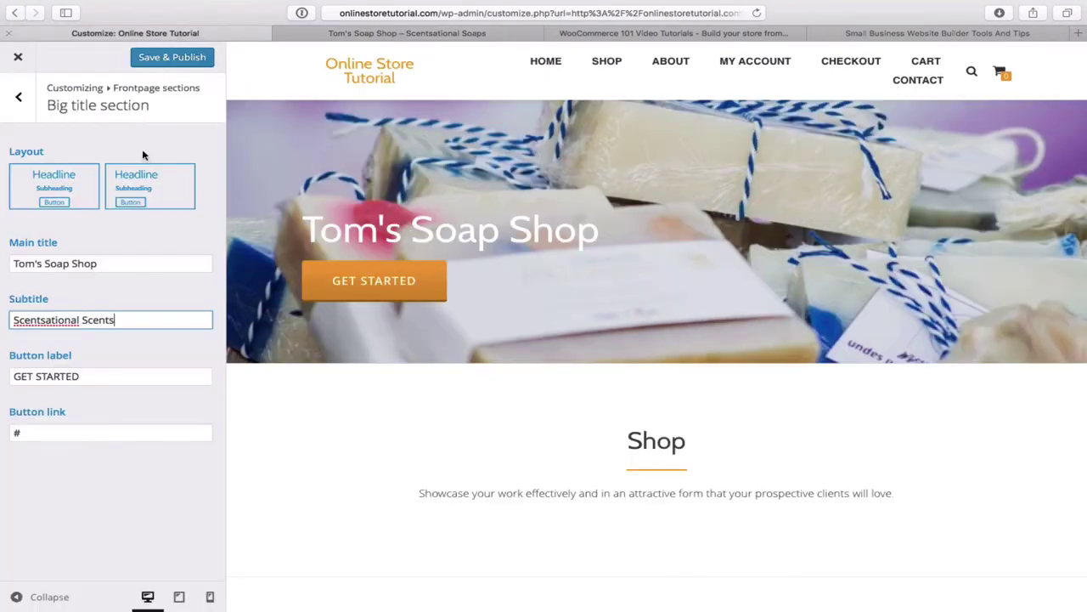
click(87, 377)
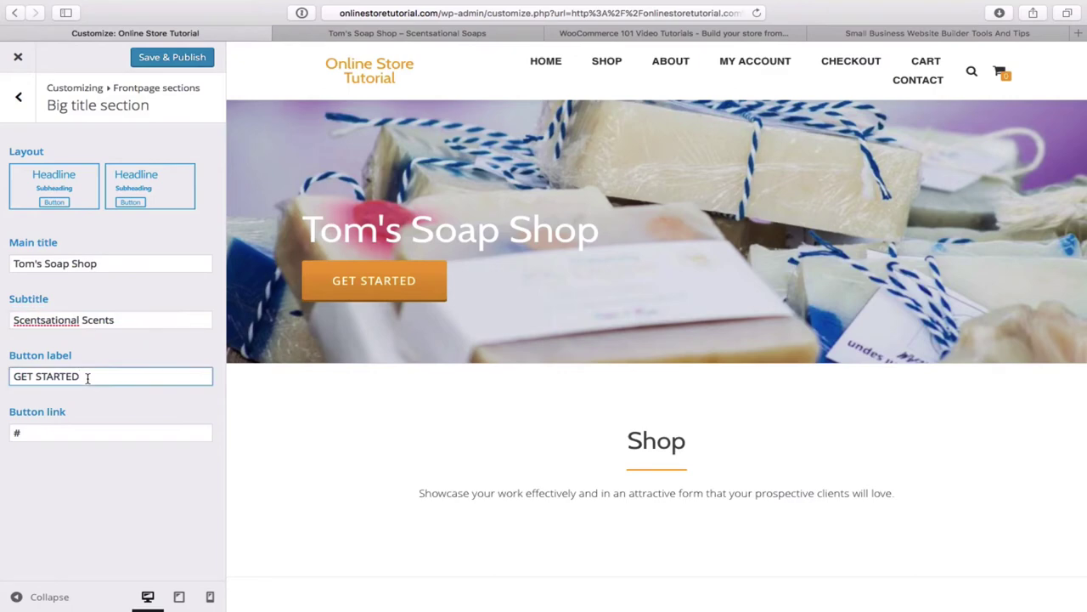
- Relabel the hero button from GET STARTED to 'Shop Now', check its link, and publish
key(BackSpace)
key(BackSpace)
key(BackSpace)
key(BackSpace)
key(BackSpace)
key(BackSpace)
key(BackSpace)
key(BackSpace)
key(BackSpace)
key(BackSpace)
key(BackSpace)
text(Shop Now)
click(100, 431)
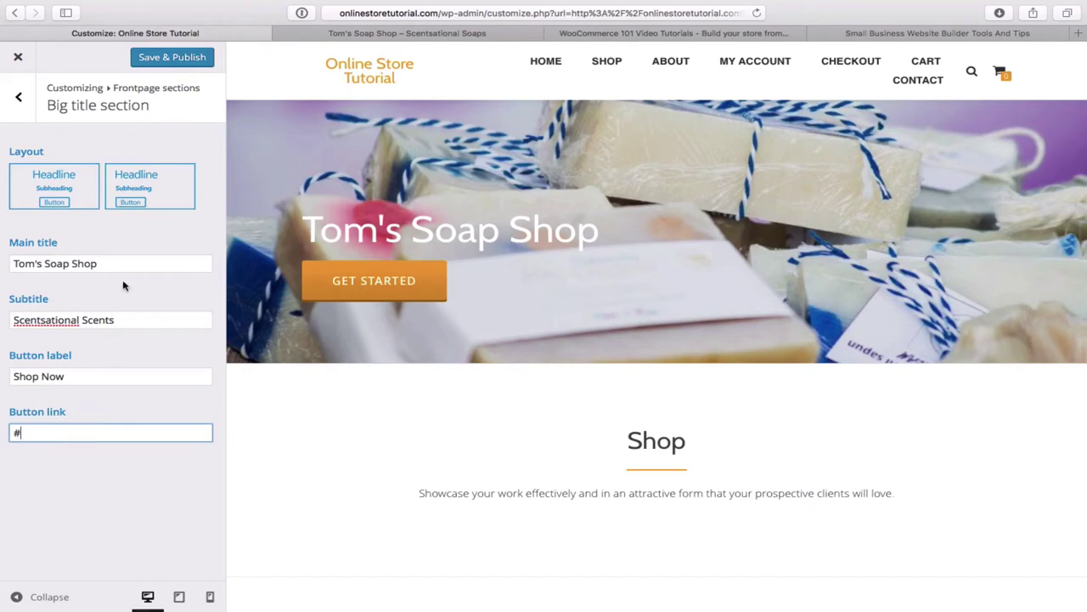
click(168, 59)
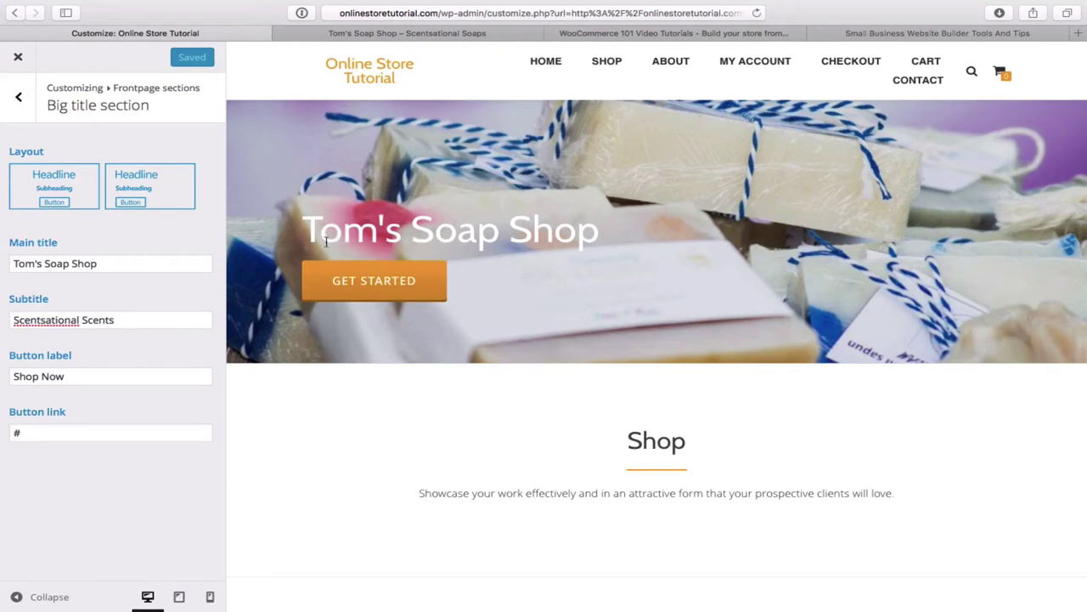
- Try the centred hero layout, revert to left-aligned, then open the Testimonials section
click(60, 193)
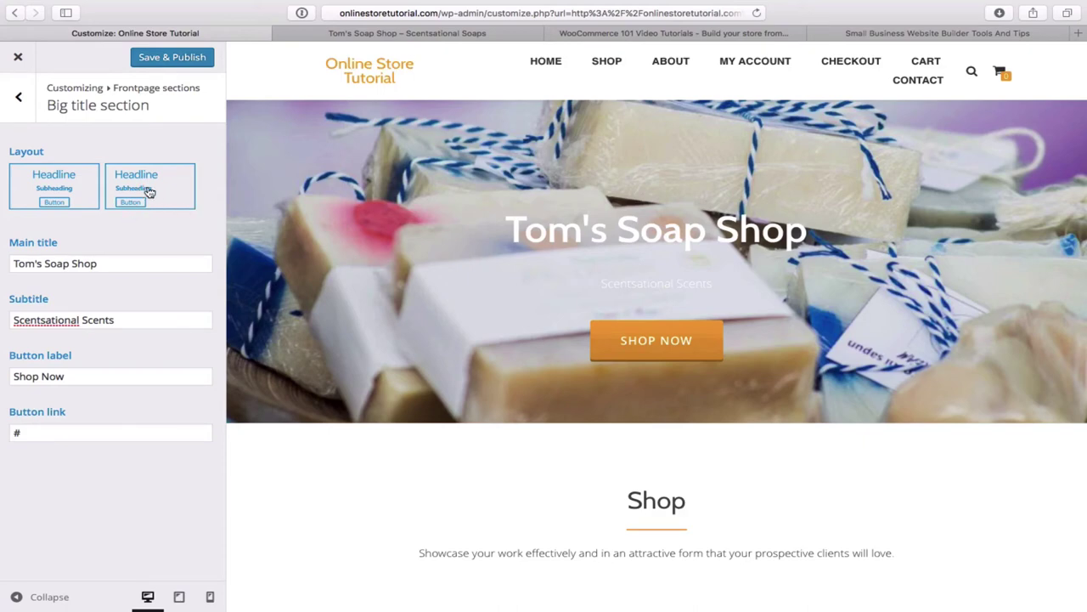
click(147, 193)
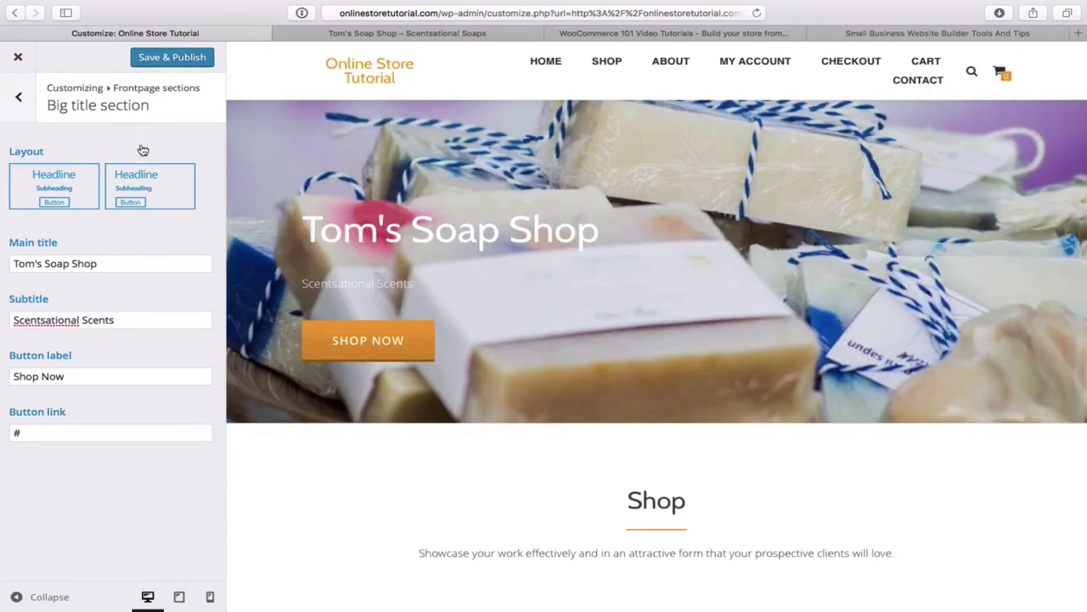
click(20, 99)
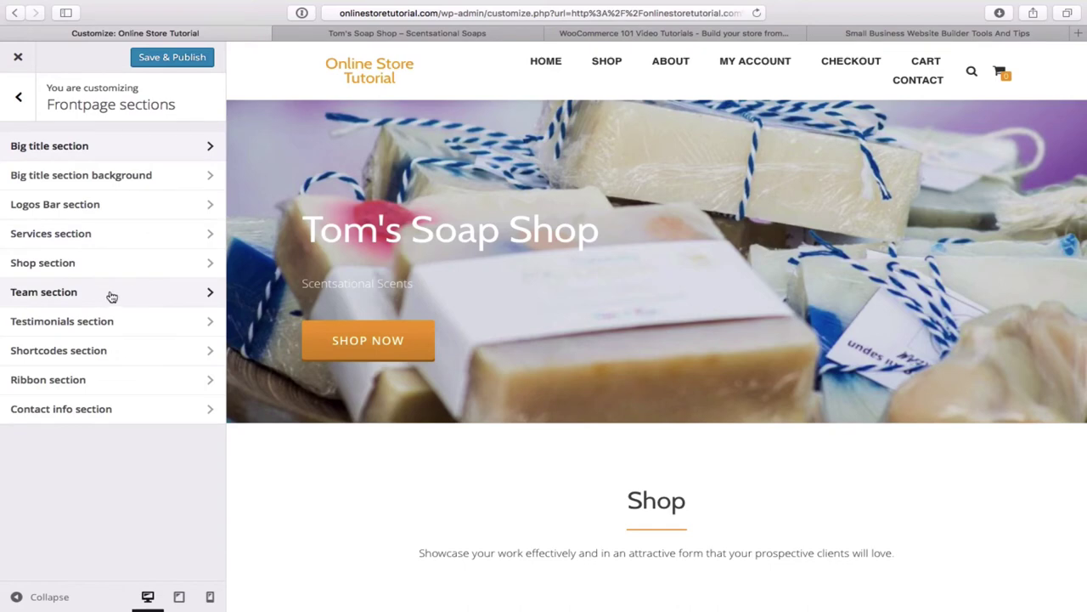
click(143, 322)
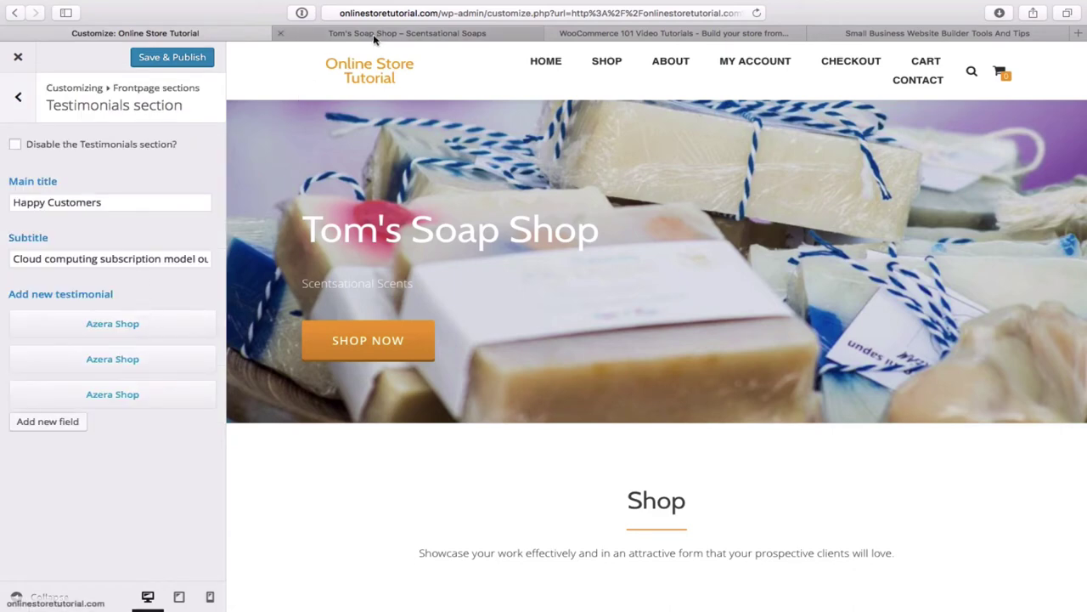
click(422, 34)
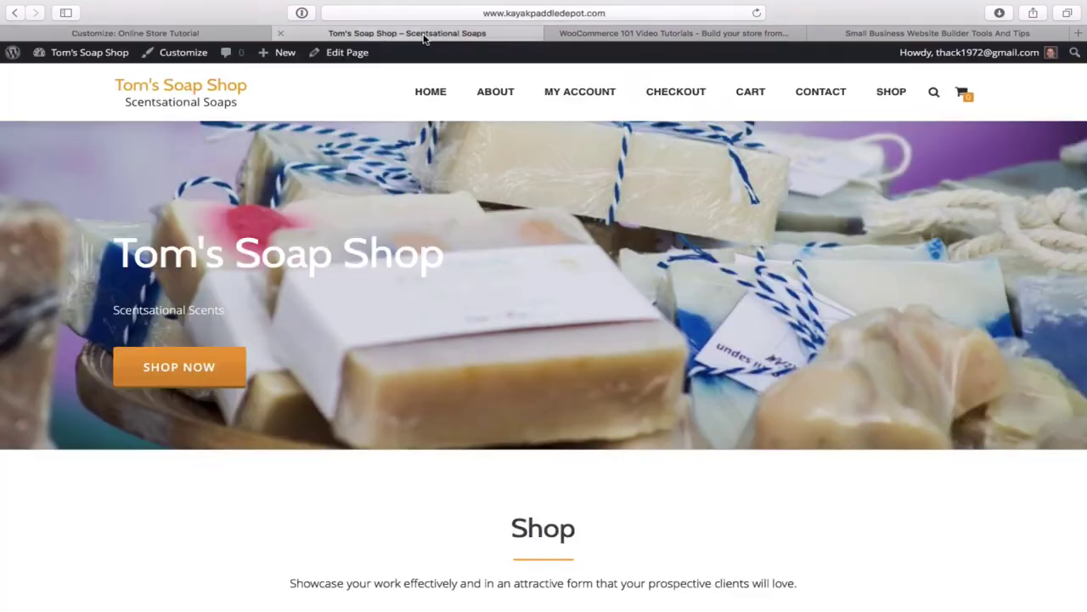
scroll(658, 265, down, 6)
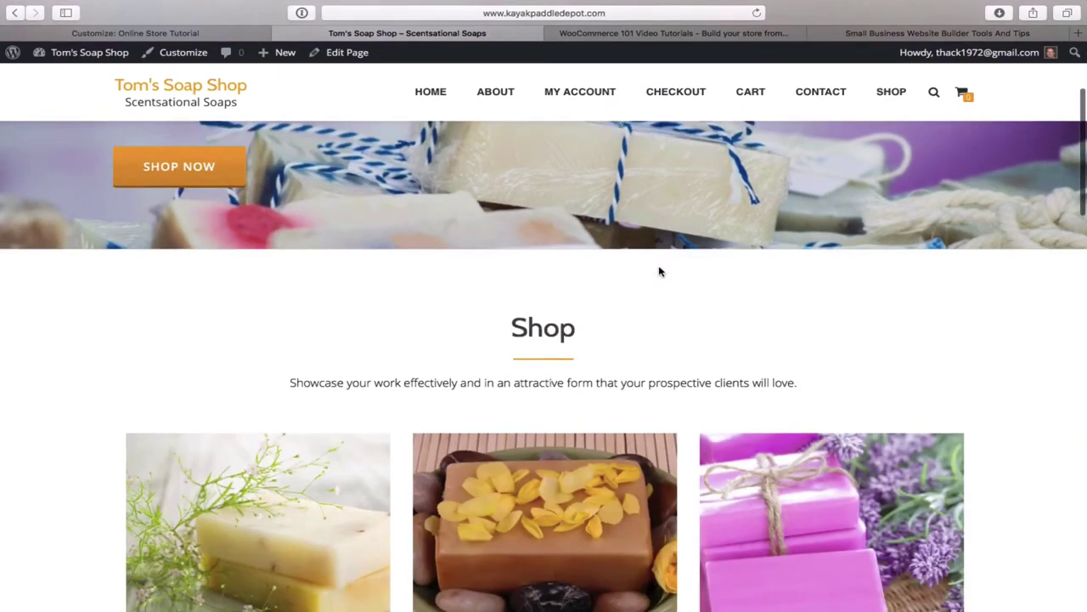
scroll(658, 270, down, 5)
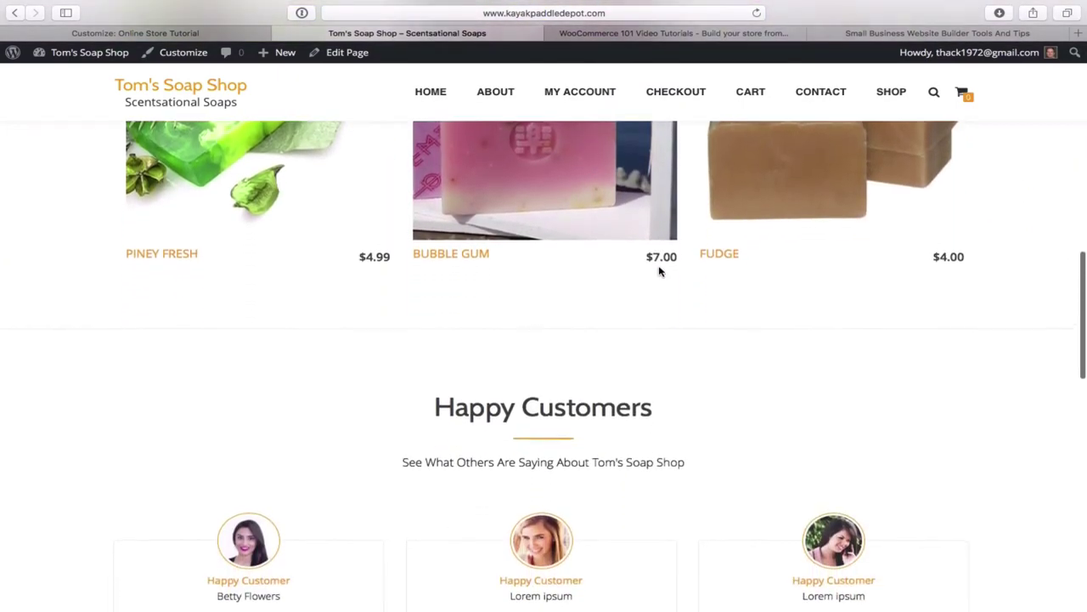
scroll(658, 271, down, 2)
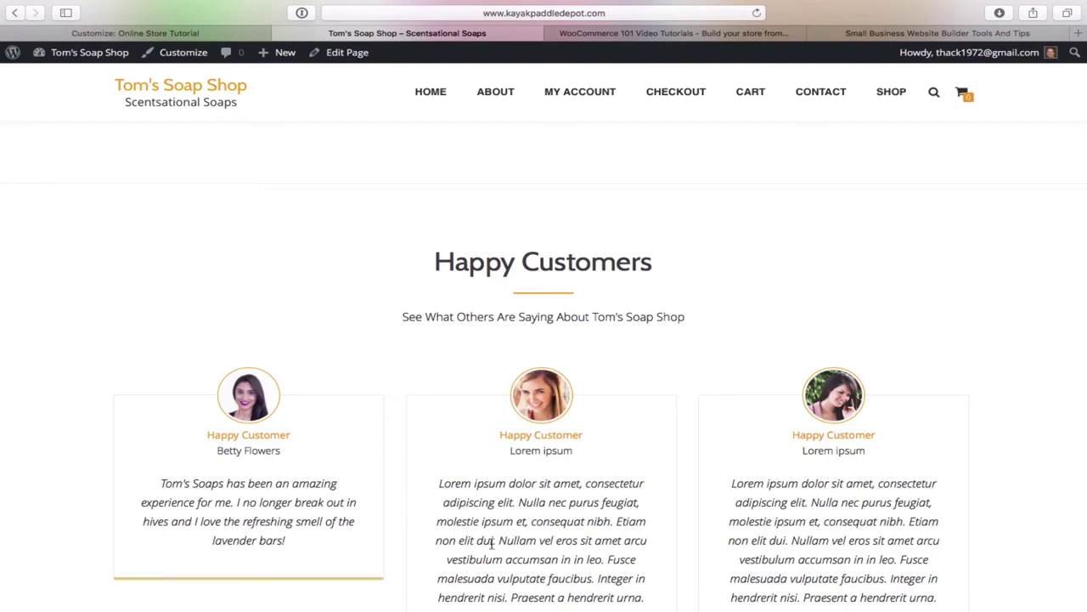
scroll(491, 543, down, 4)
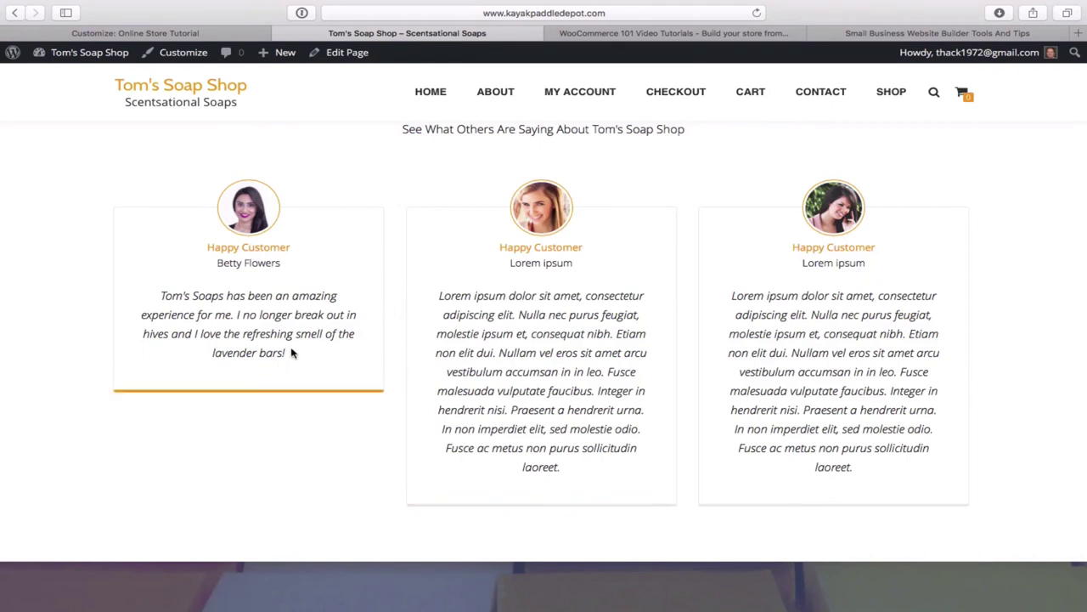
drag(288, 353, 161, 296)
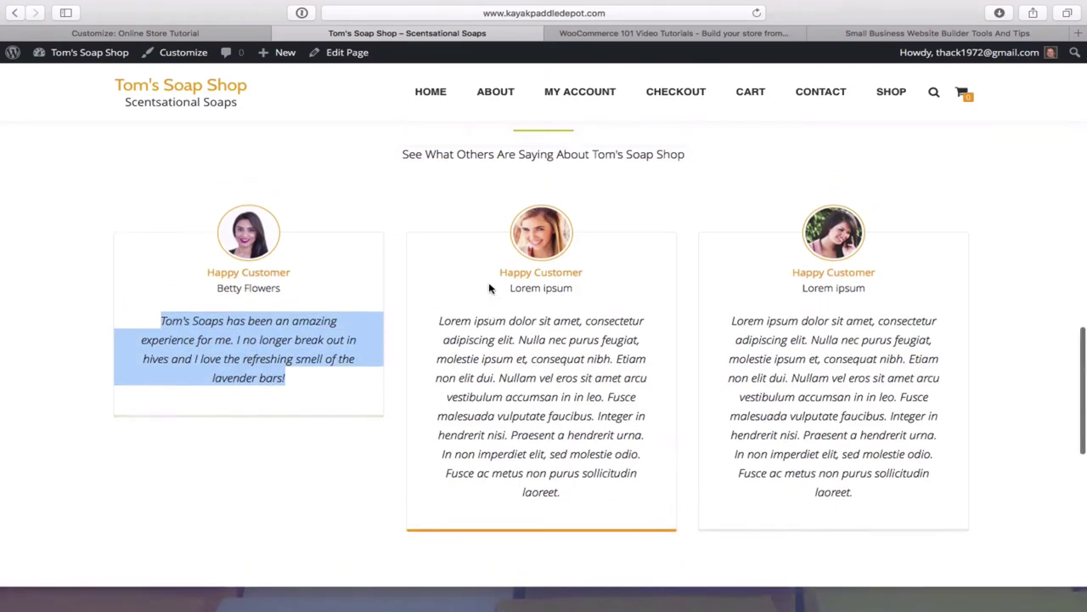
scroll(488, 286, up, 10)
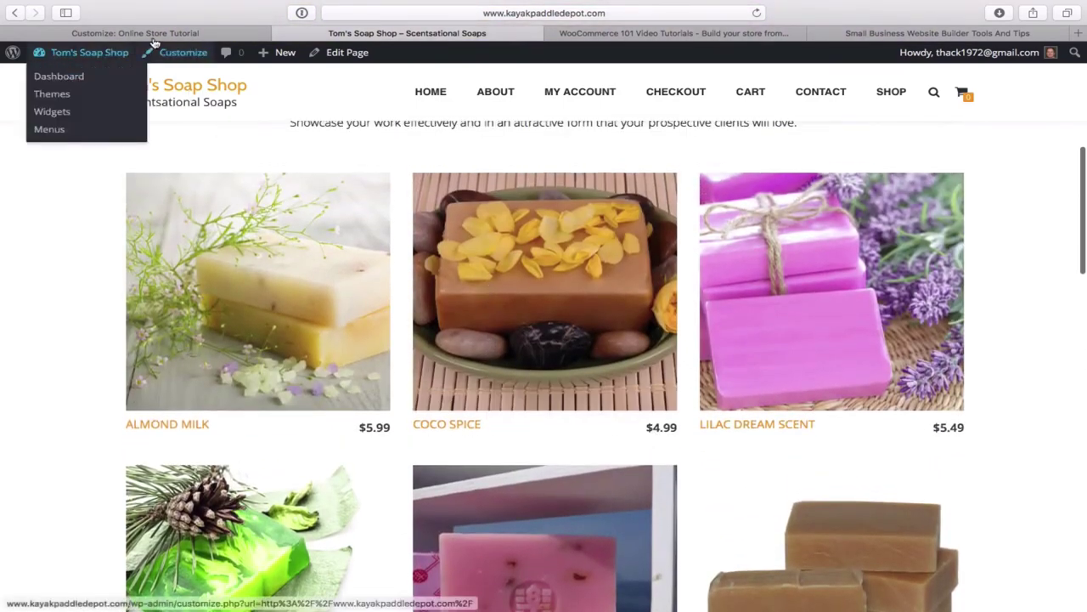
click(163, 33)
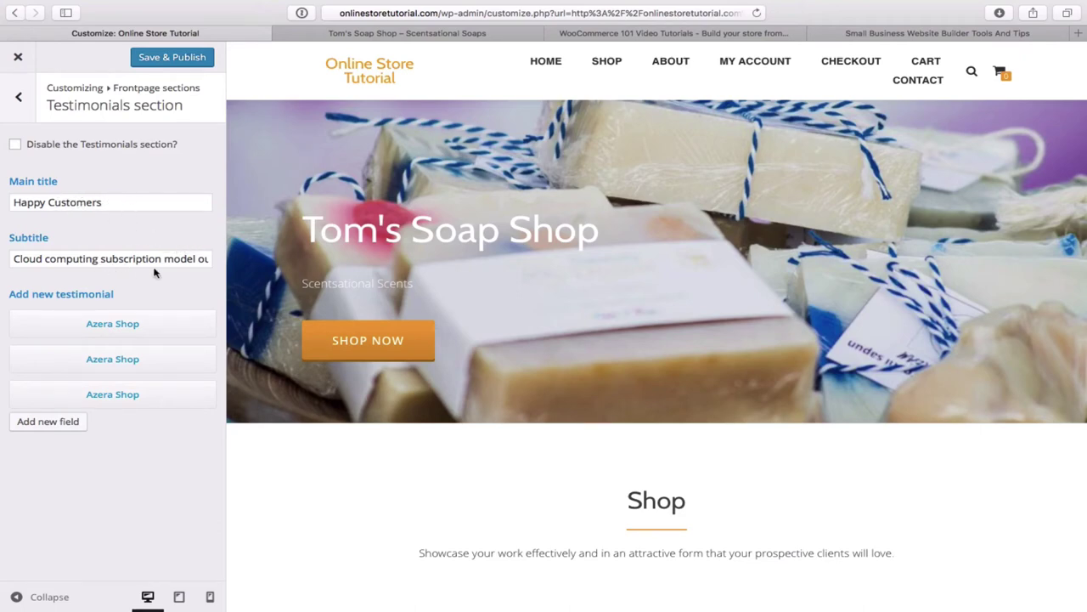
click(381, 33)
scroll(425, 231, down, 8)
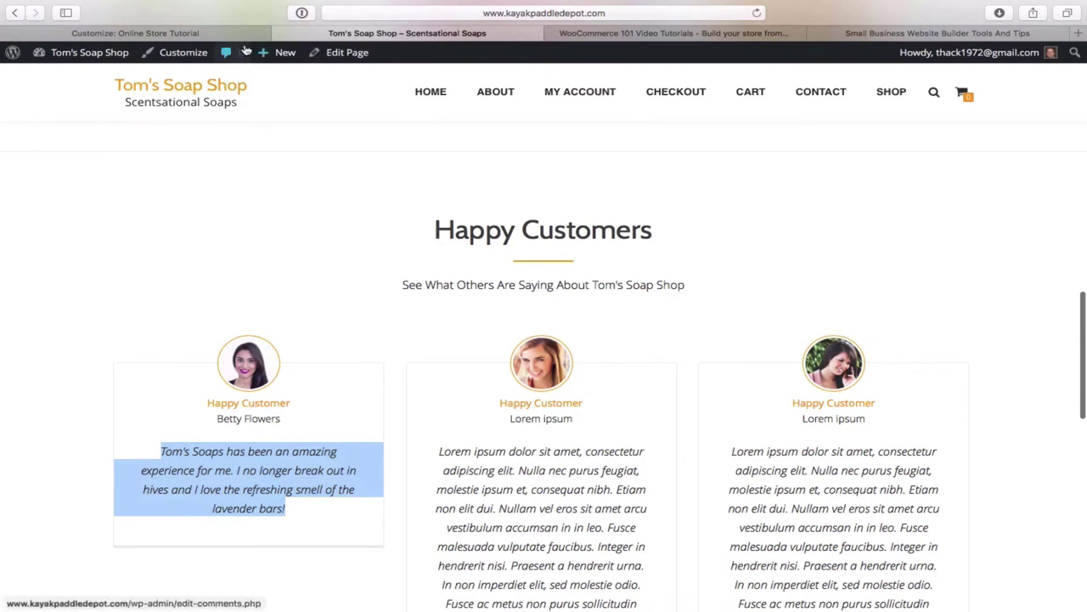
click(208, 35)
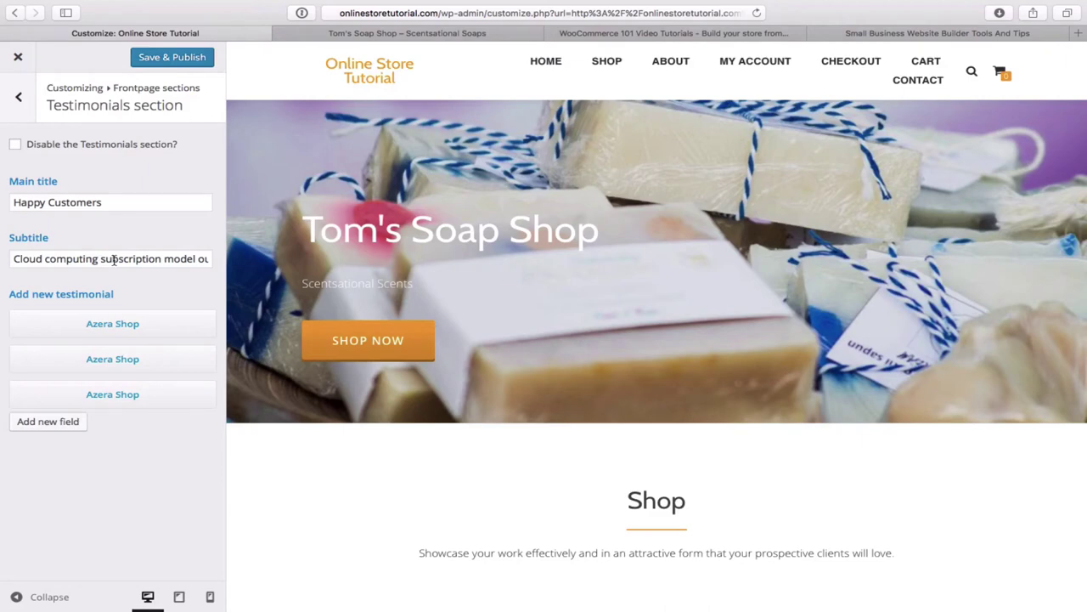
- Replace the testimonials subtitle with 'See What Others Are Saying About Tom's Soap Shop'
click(123, 258)
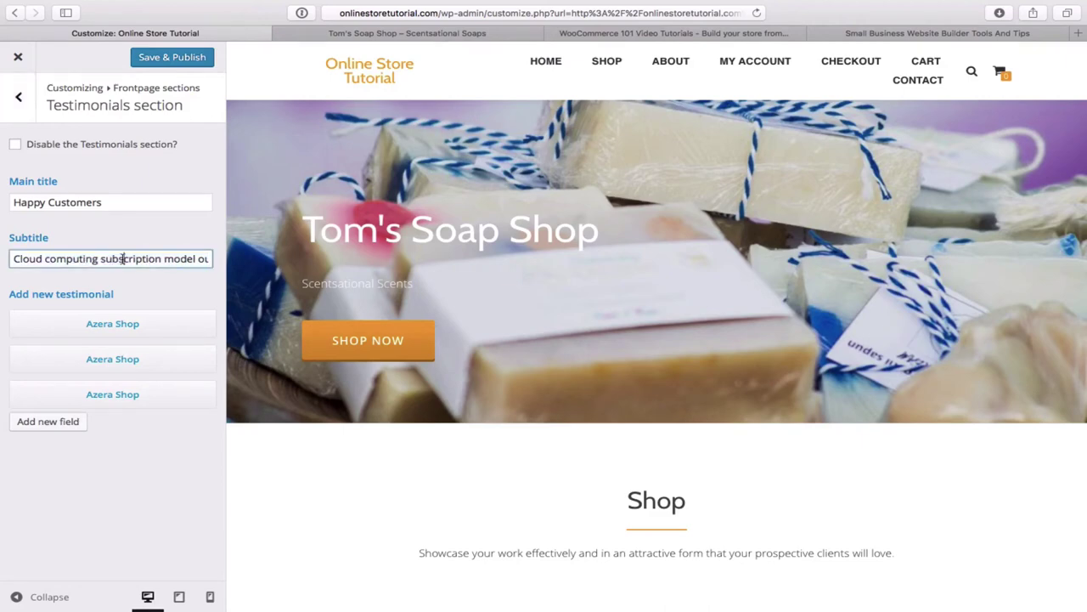
double_click(123, 258)
triple_click(123, 258)
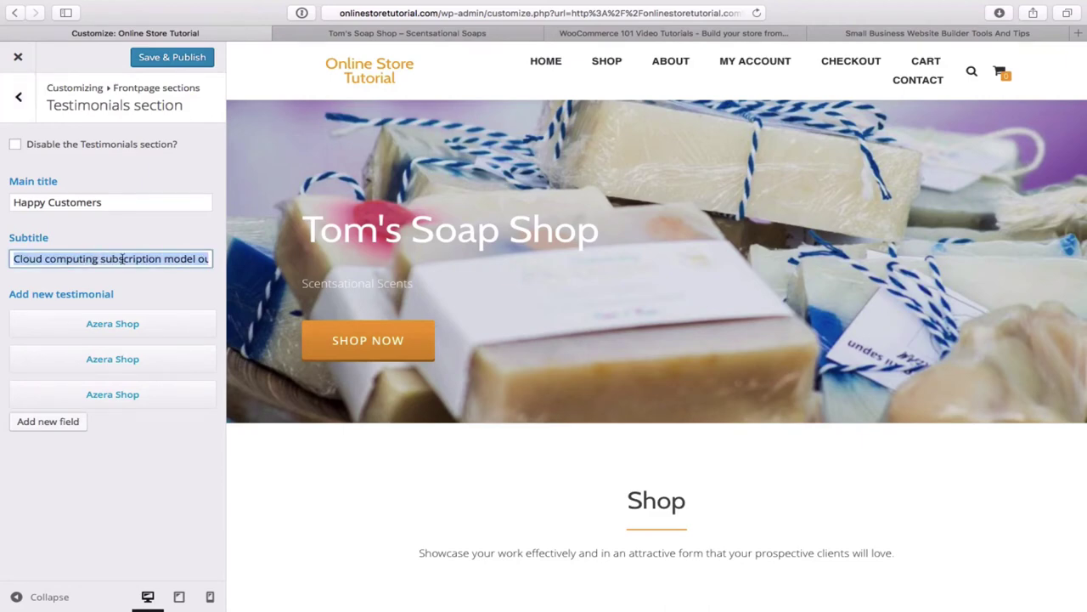
key(BackSpace)
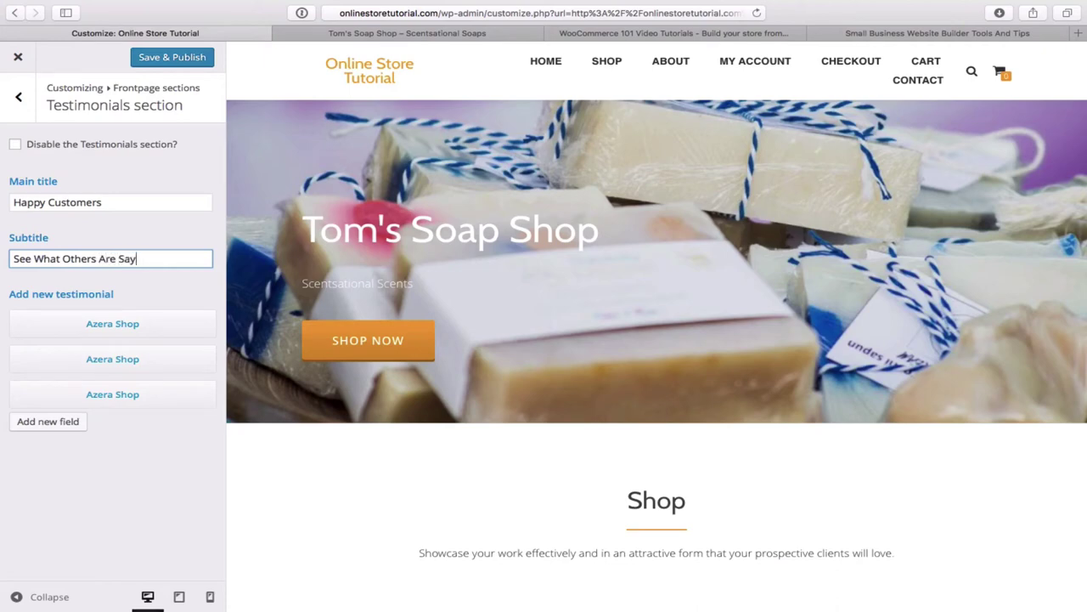
text(n)
key(BackSpace)
text('s Soa)
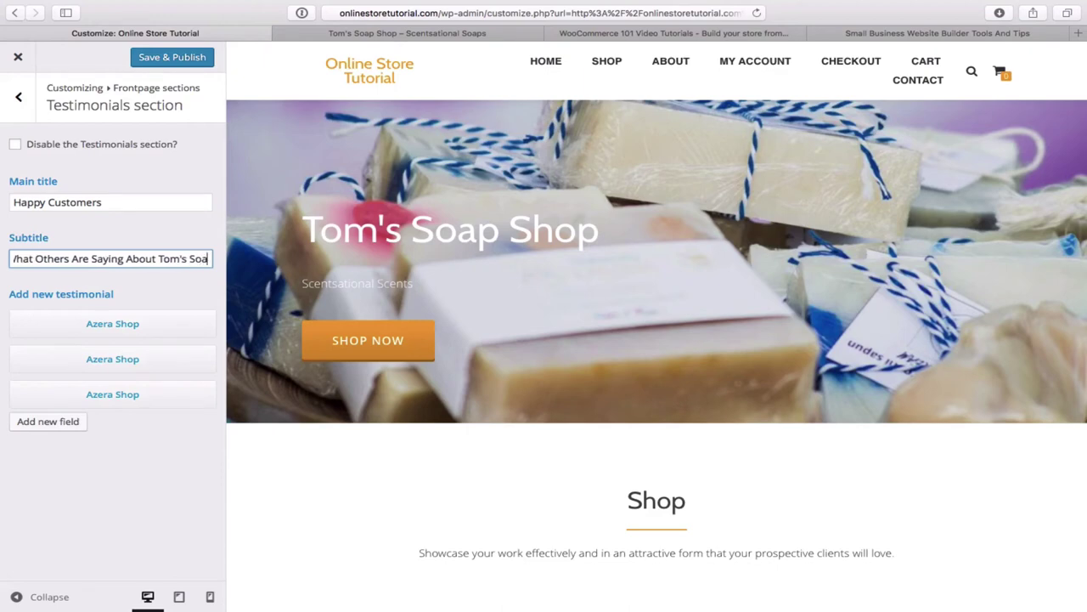
text(p)
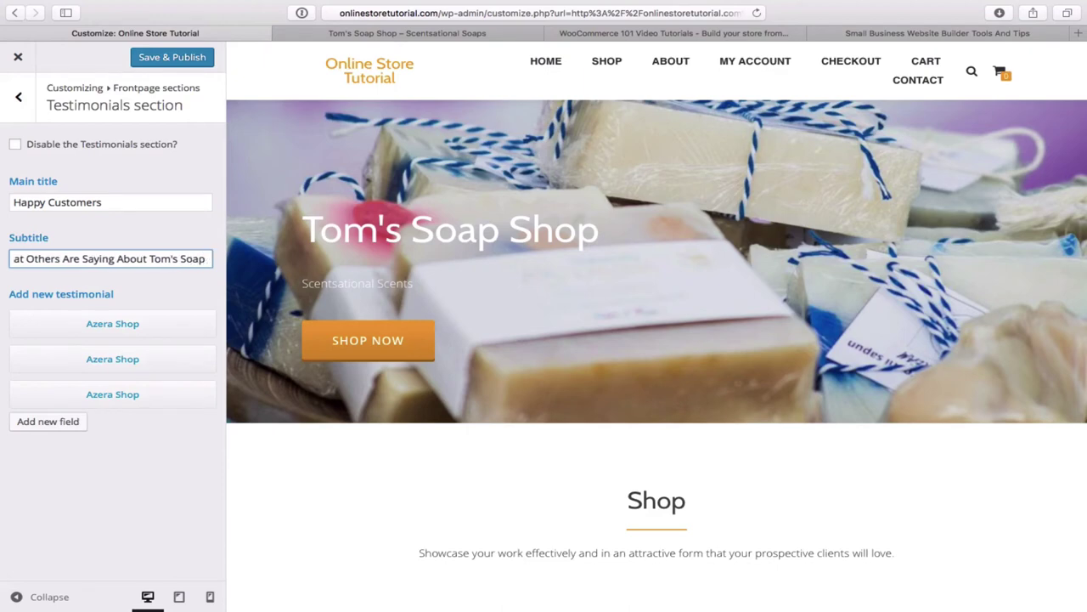
text( Shop)
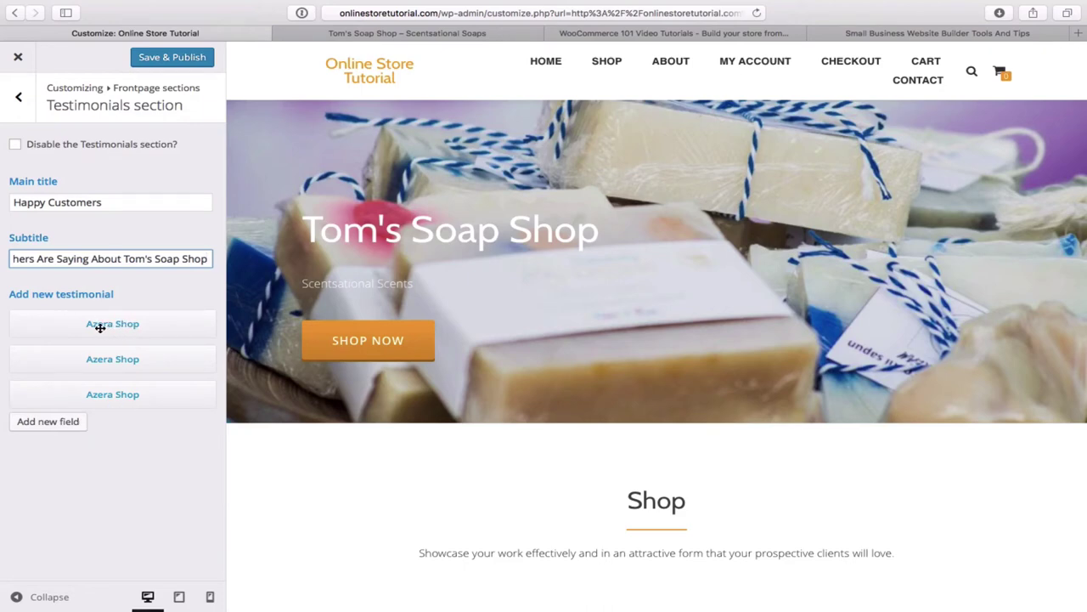
- Expand the first Azera Shop testimonial and clear its image URL
click(100, 327)
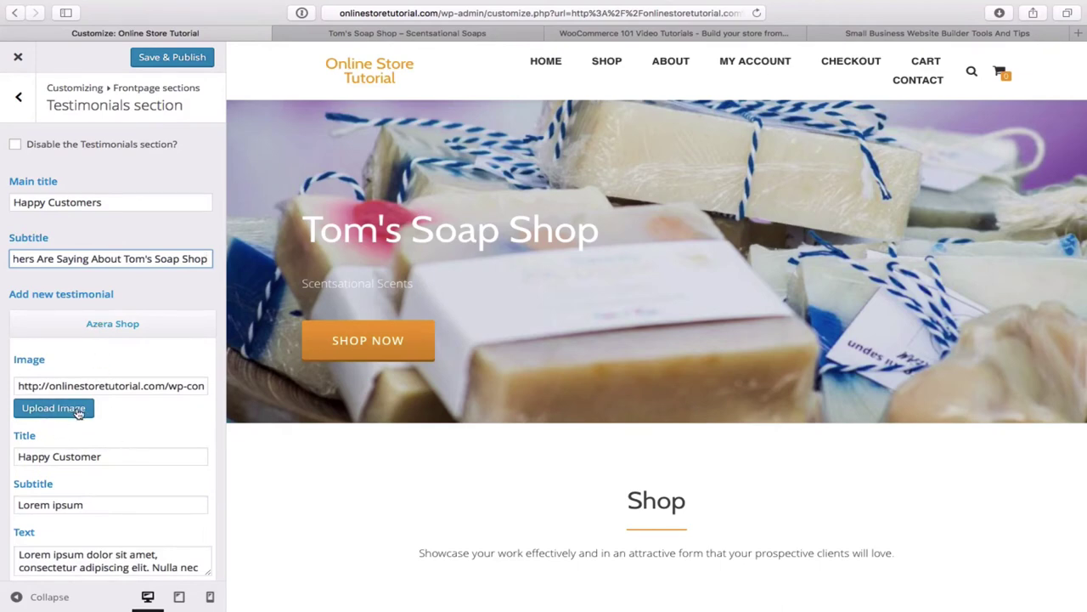
click(391, 33)
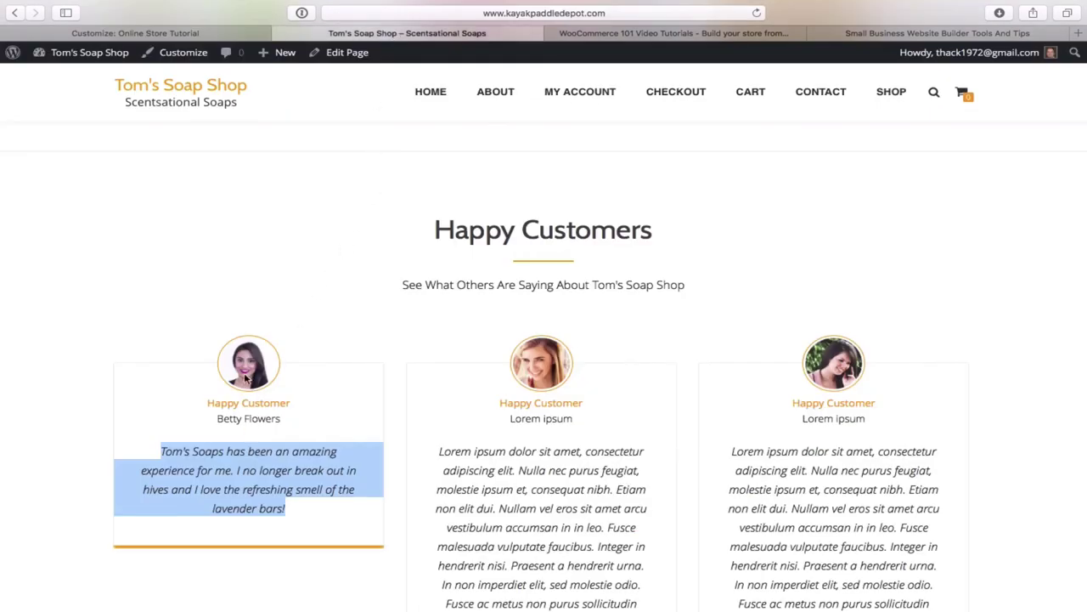
click(199, 33)
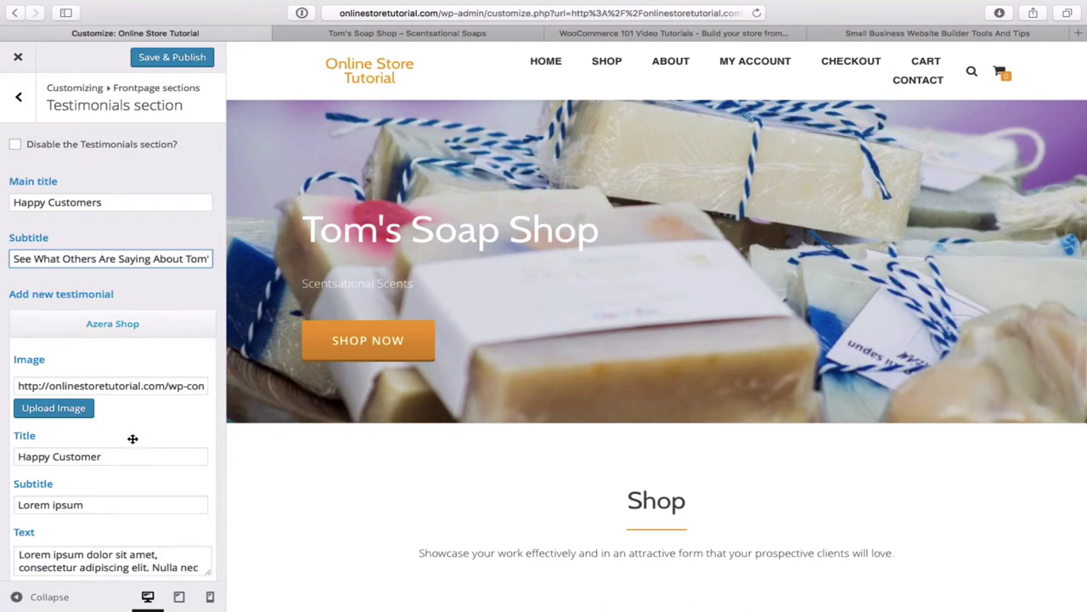
triple_click(169, 386)
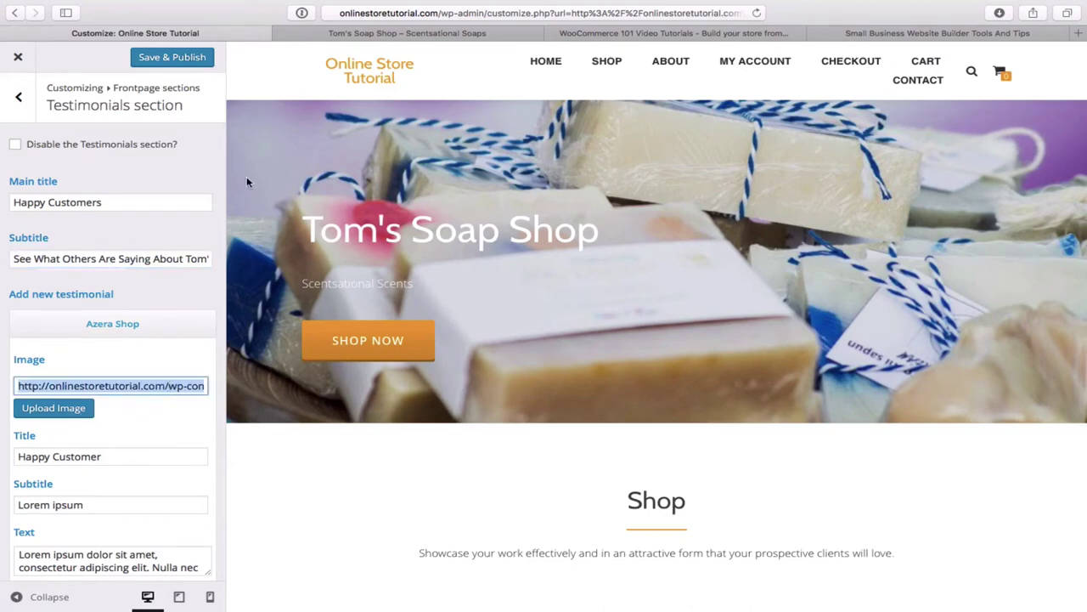
click(406, 34)
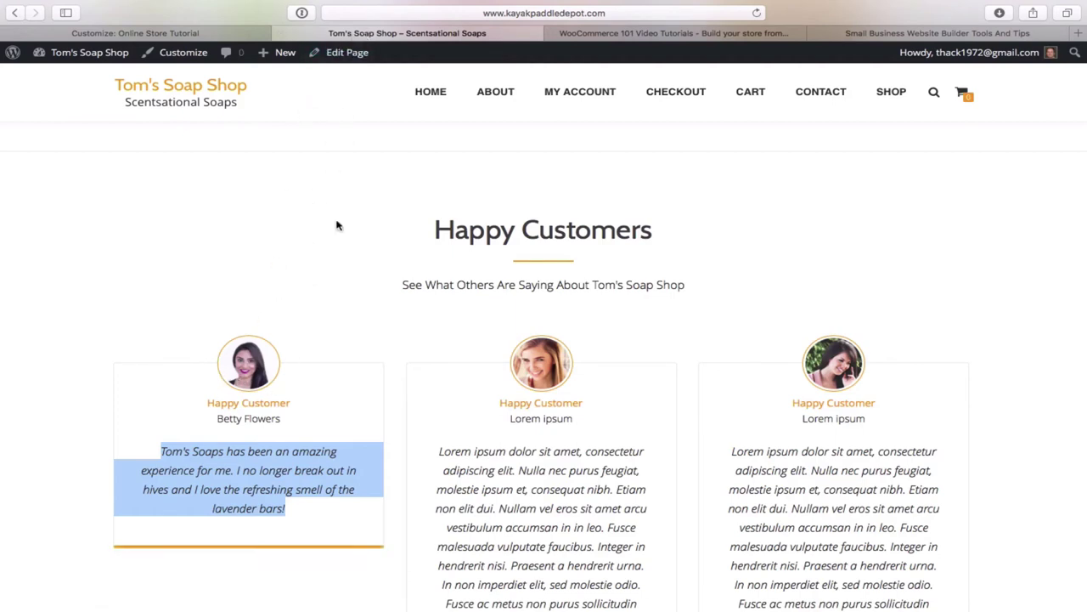
click(198, 34)
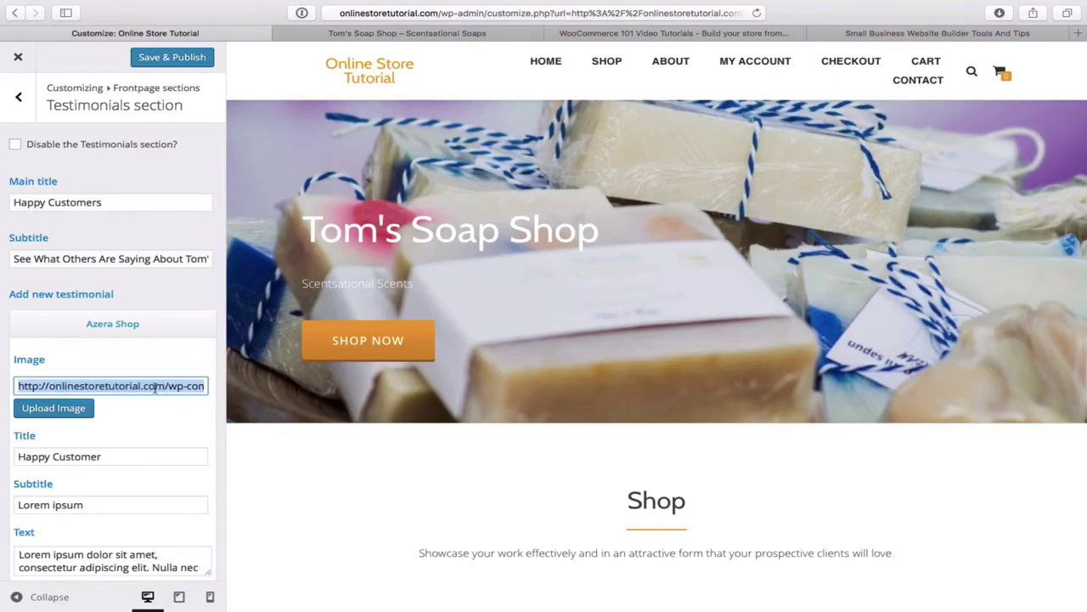
key(BackSpace)
- Upload beautiful-653317_640.jpg and insert it as the first testimonial's image
click(71, 410)
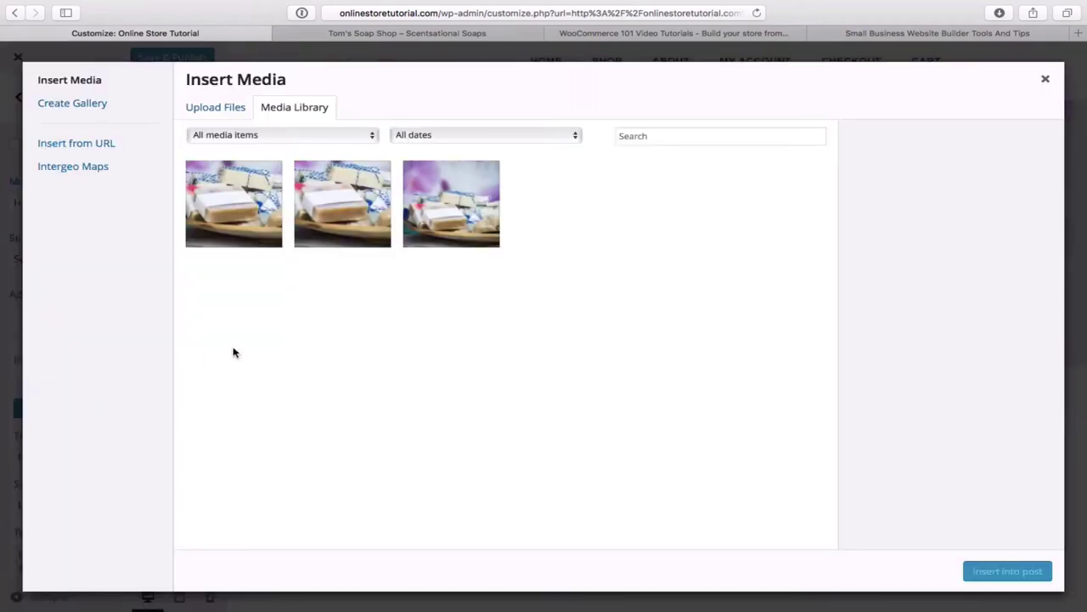
click(223, 109)
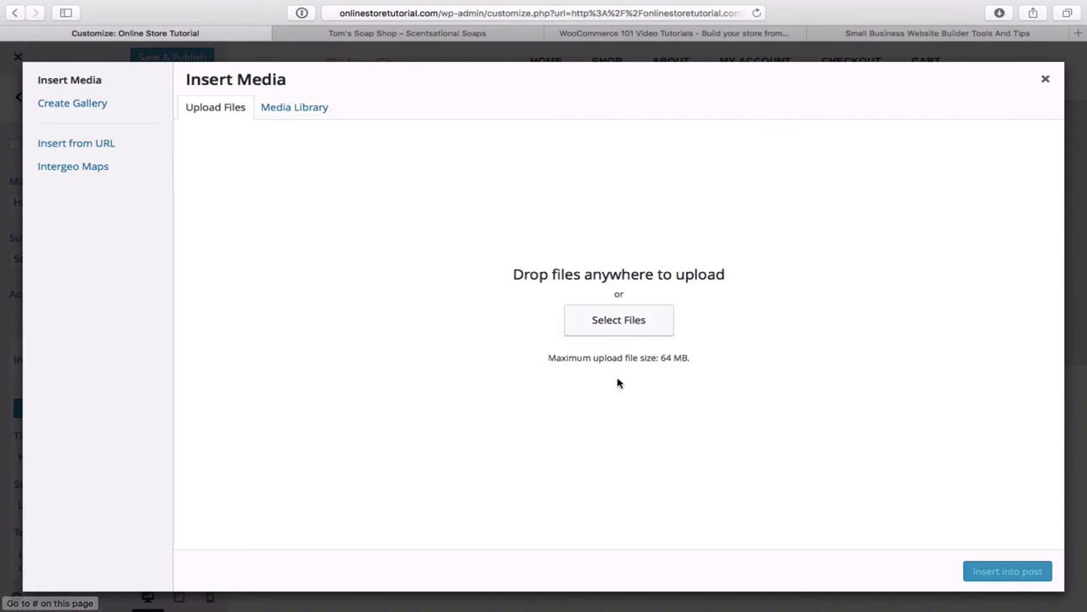
click(628, 324)
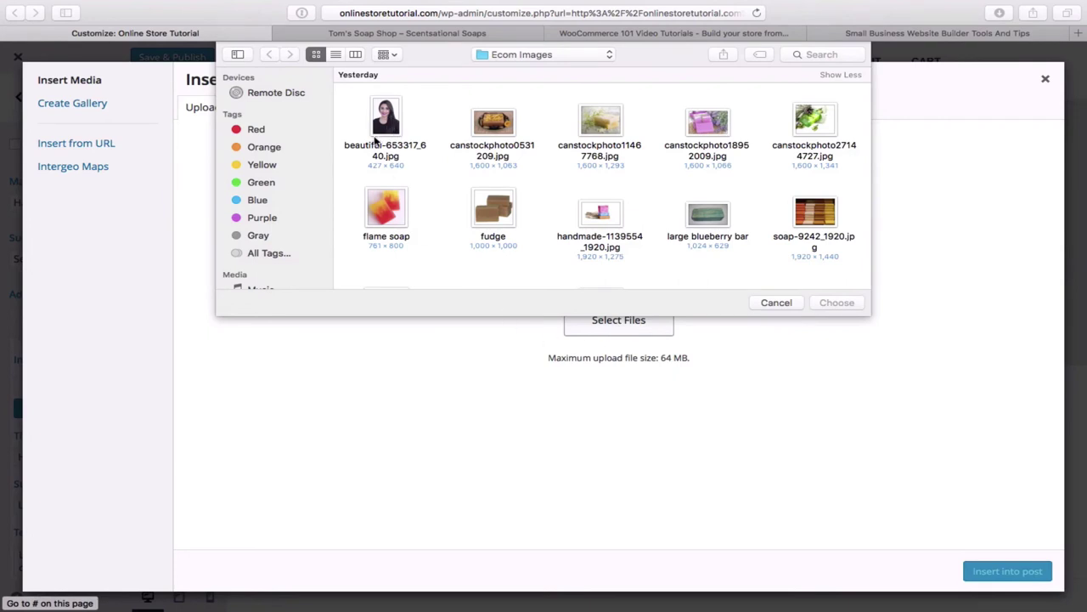
scroll(418, 134, up, 2)
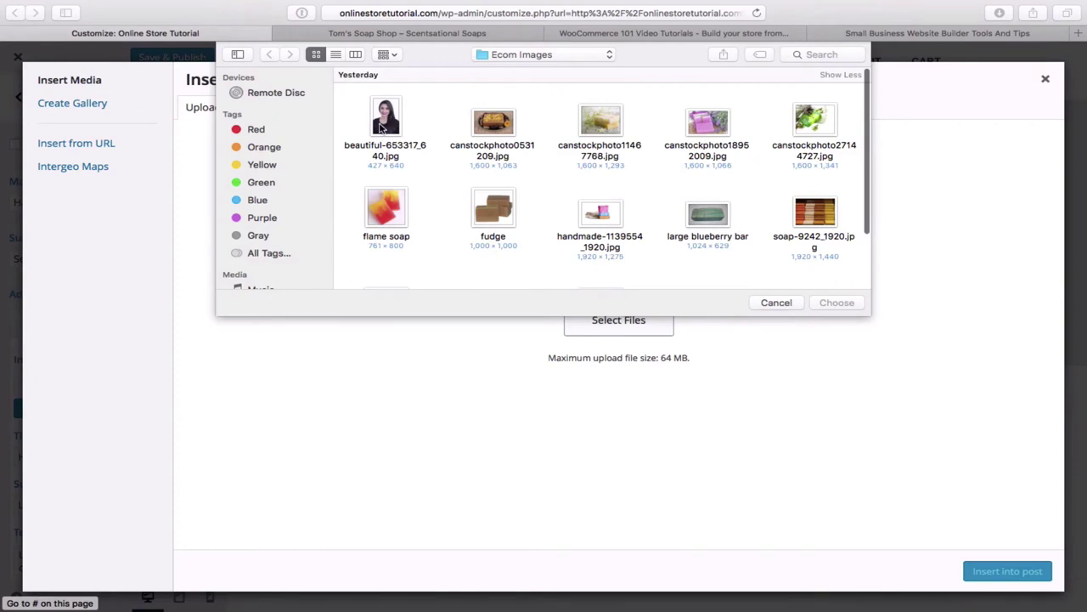
double_click(393, 125)
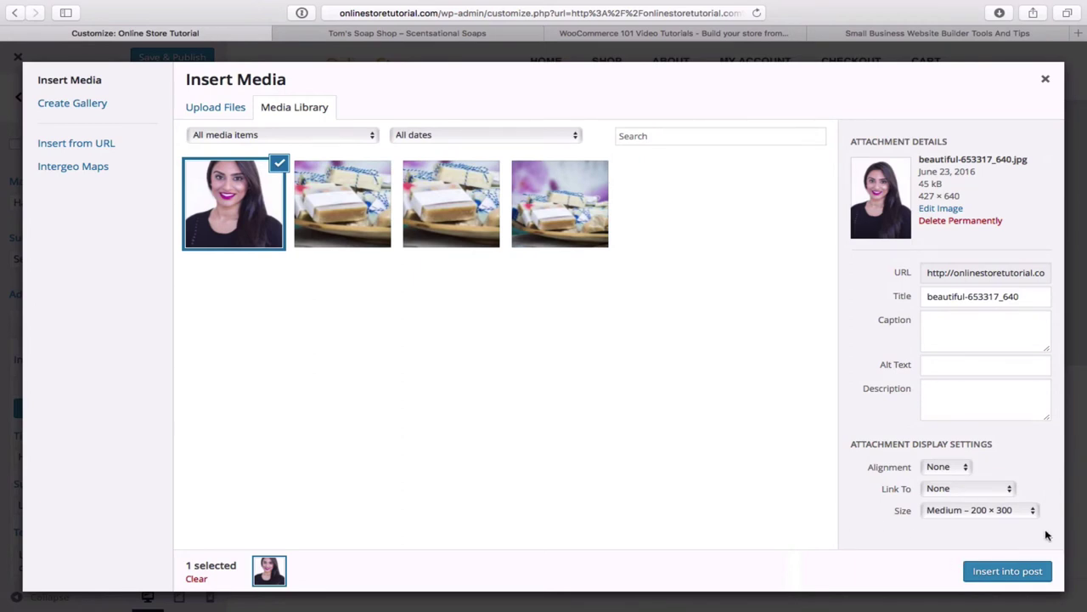
click(1017, 577)
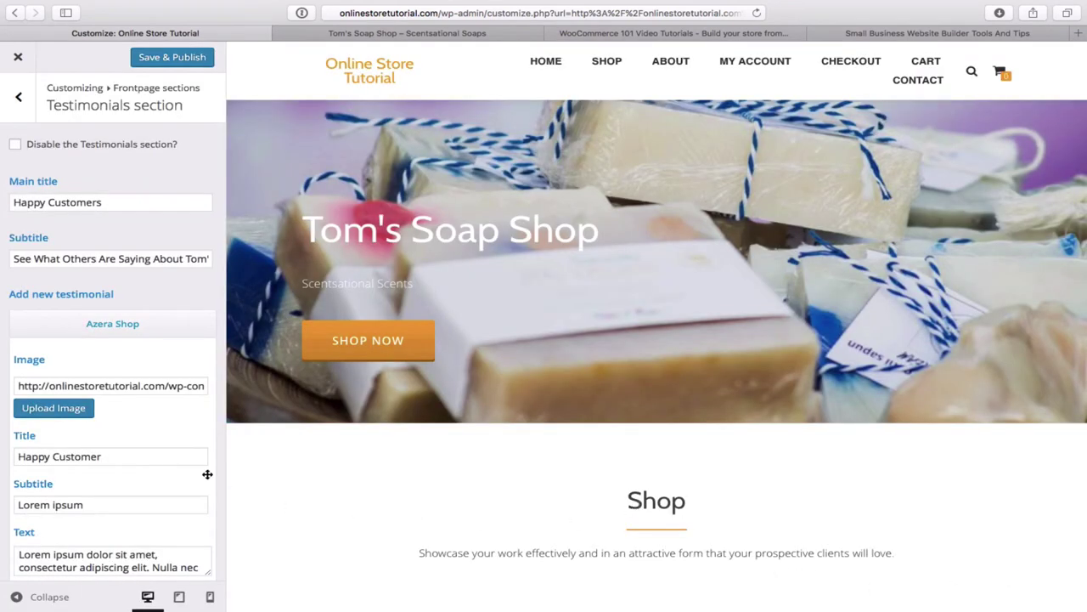
- Replace the first testimonial's placeholder text with the lavender-bars review and publish
scroll(183, 438, down, 3)
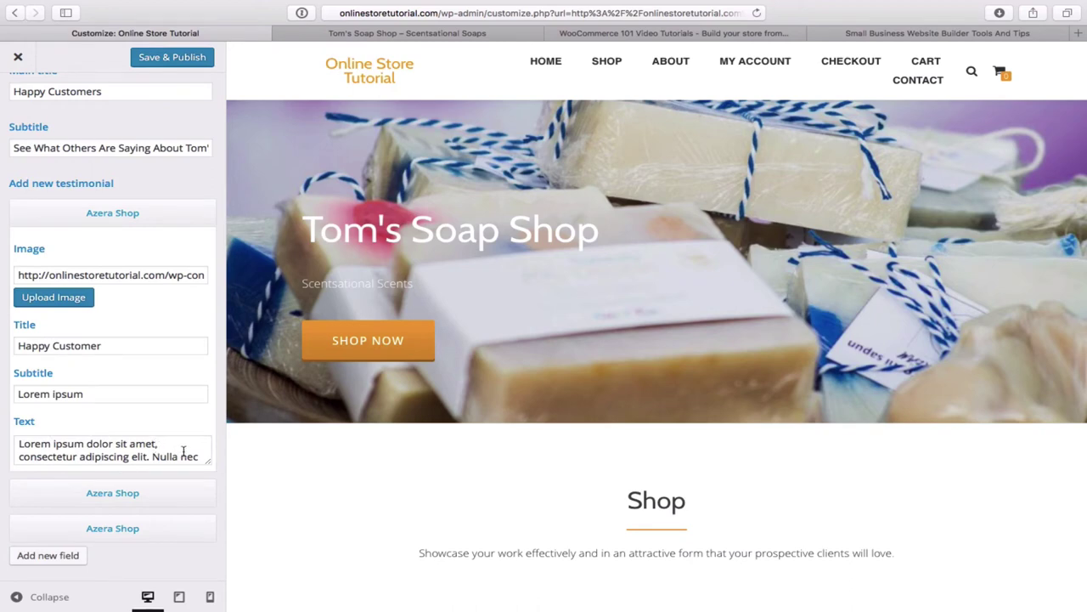
scroll(182, 451, down, 1)
scroll(182, 451, up, 3)
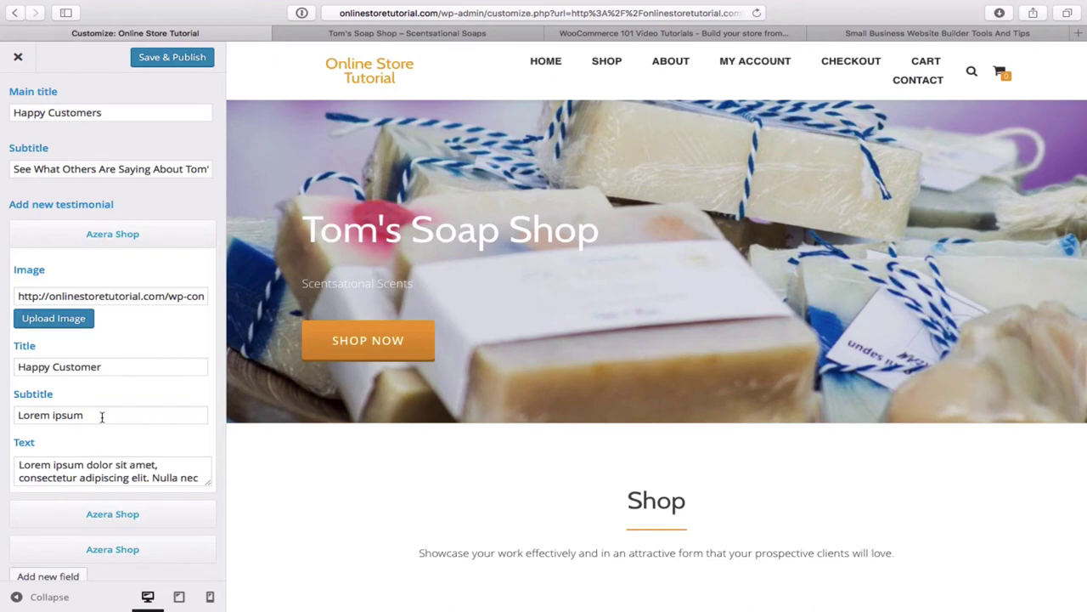
click(113, 466)
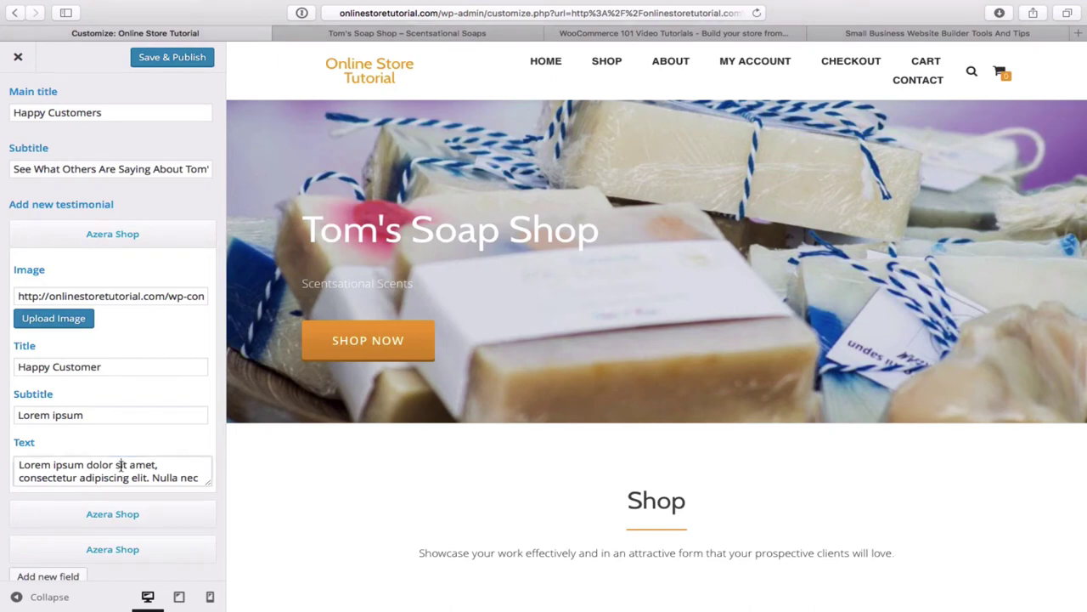
key(super+a)
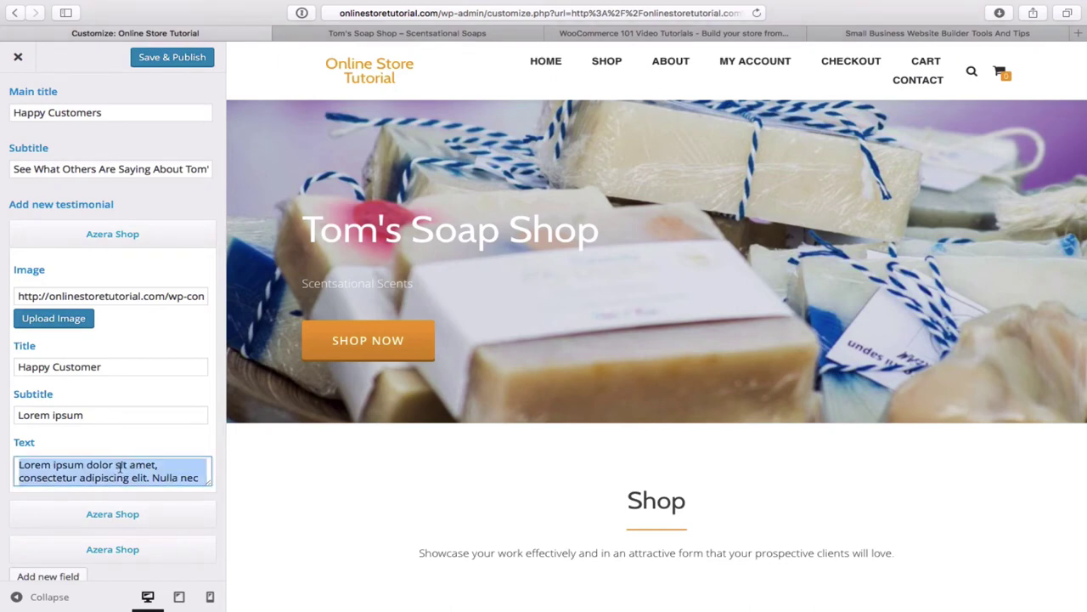
key(super+v)
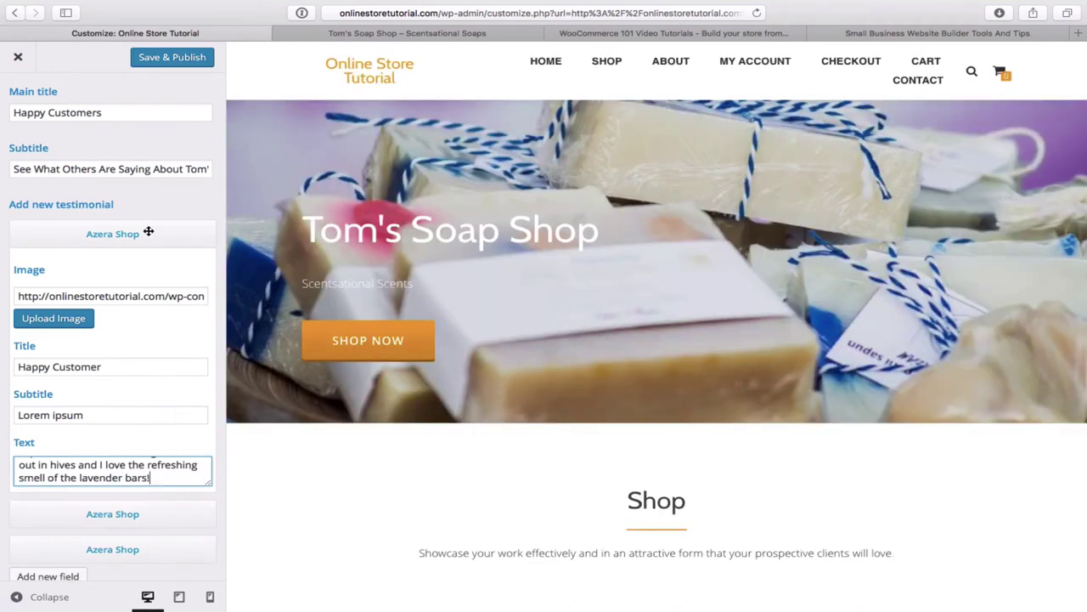
click(172, 58)
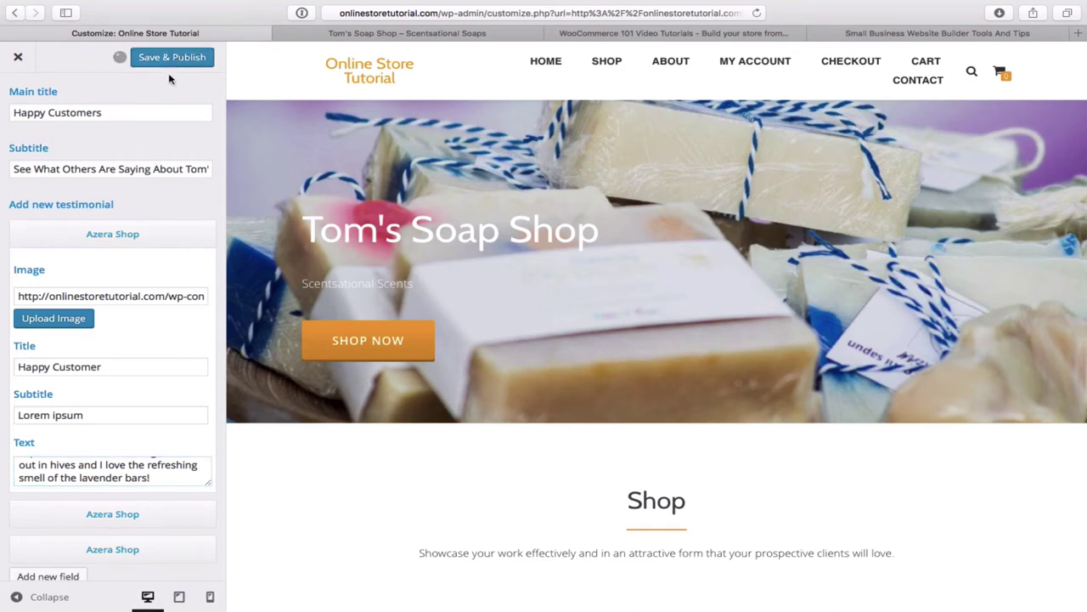
- After checking the live testimonials, set the subtitle to the customer's name and publish
click(371, 38)
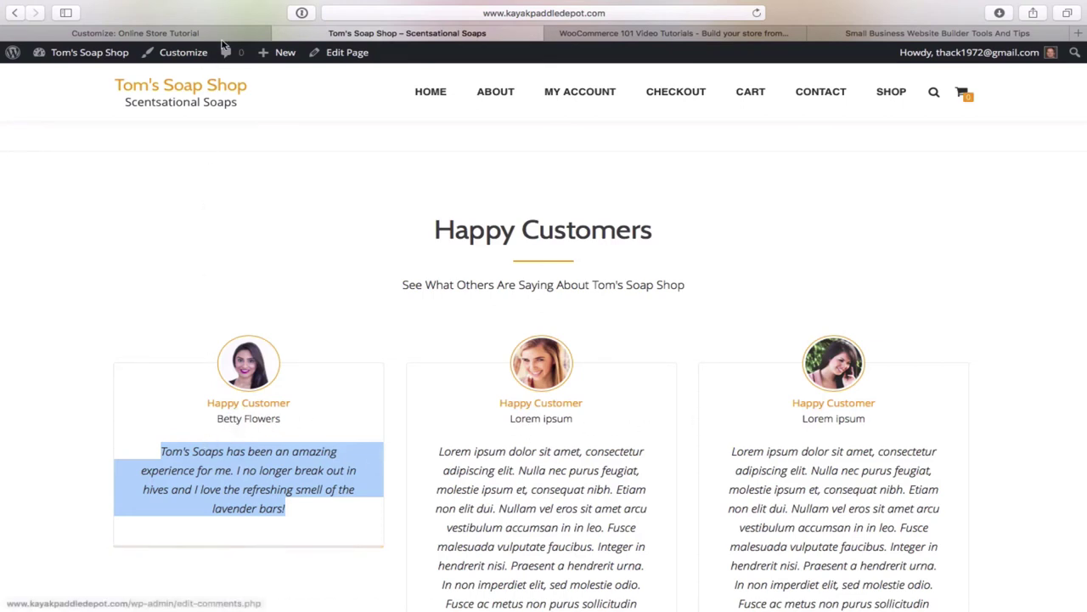
key(ctrl+shift+Tab)
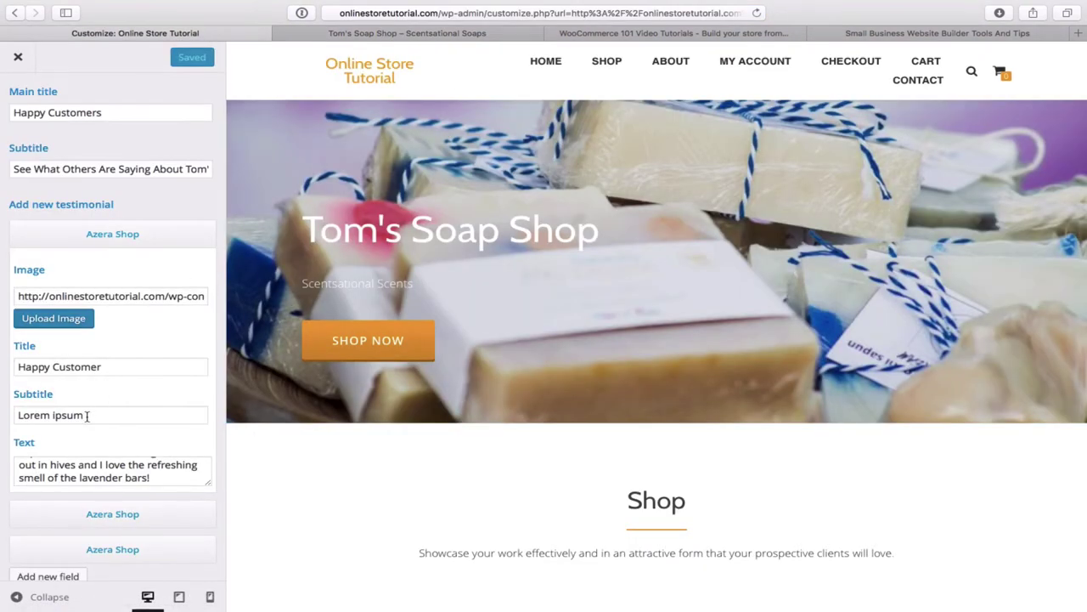
click(87, 416)
key(super+a)
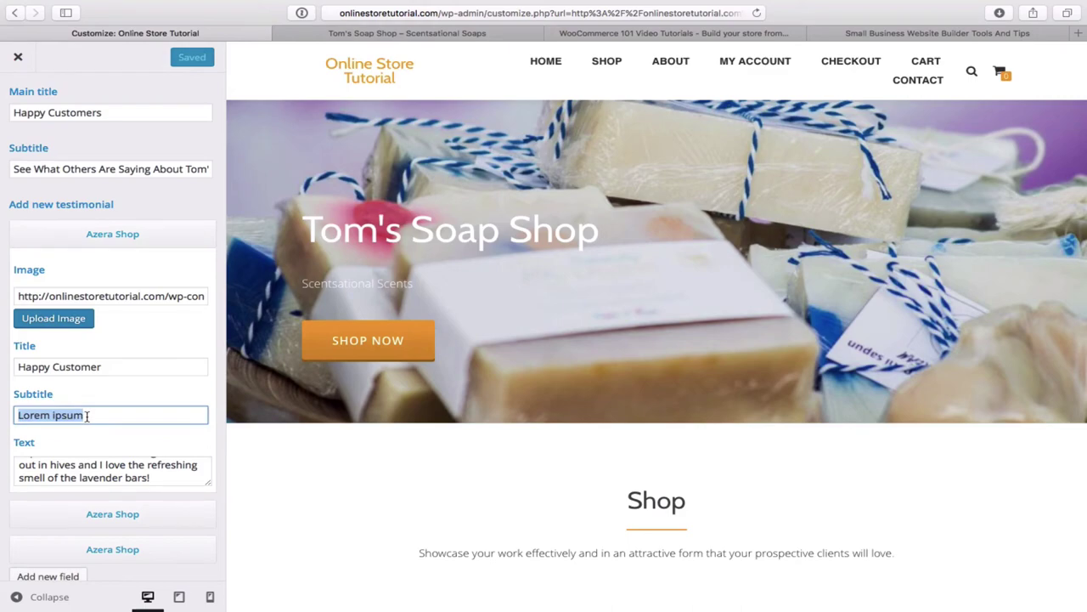
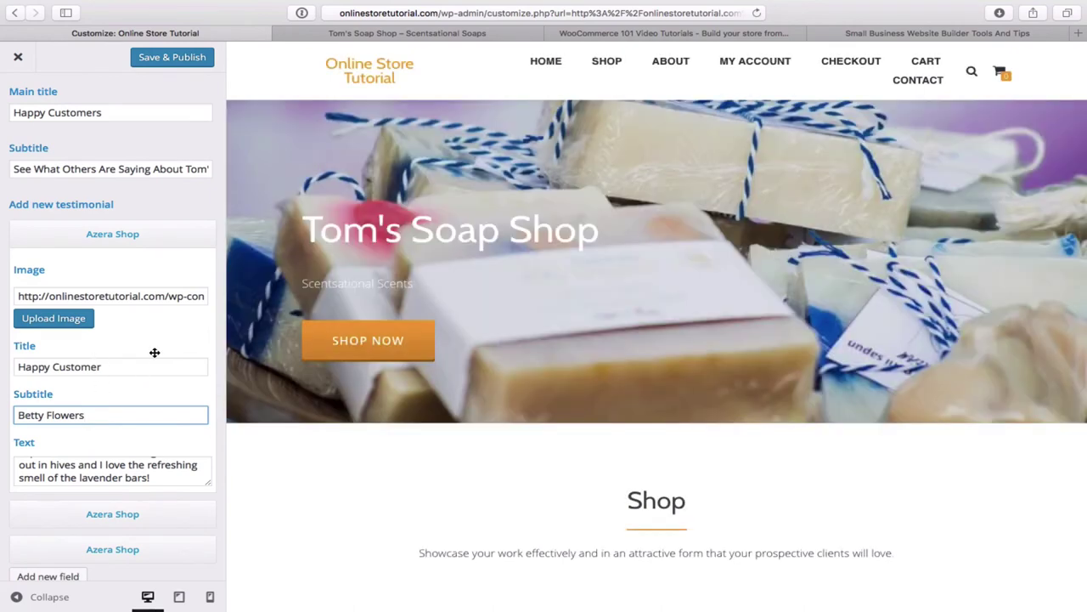
click(183, 65)
click(183, 65)
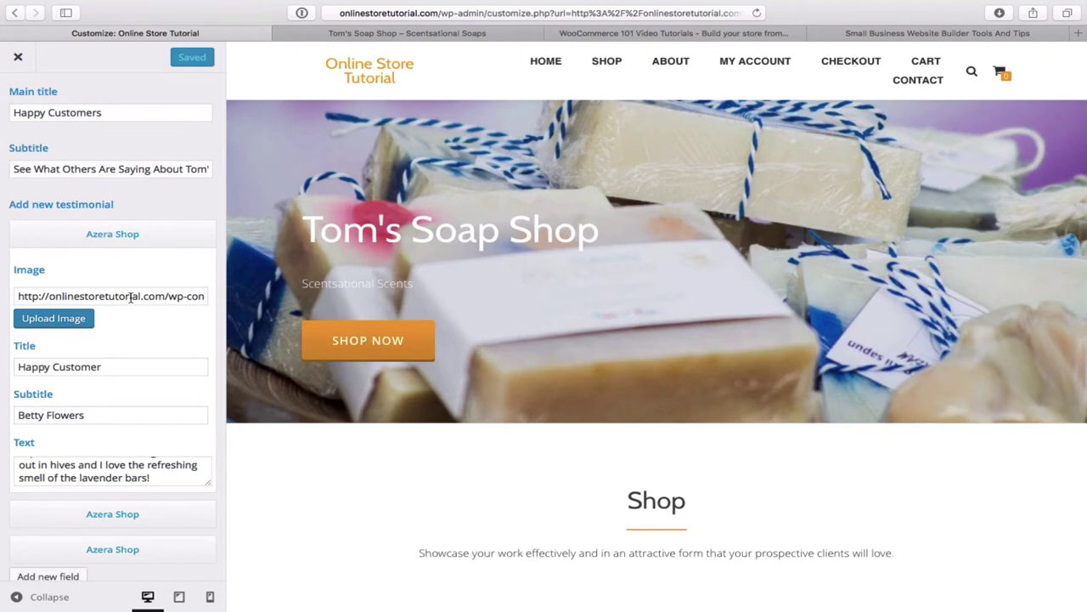
click(18, 60)
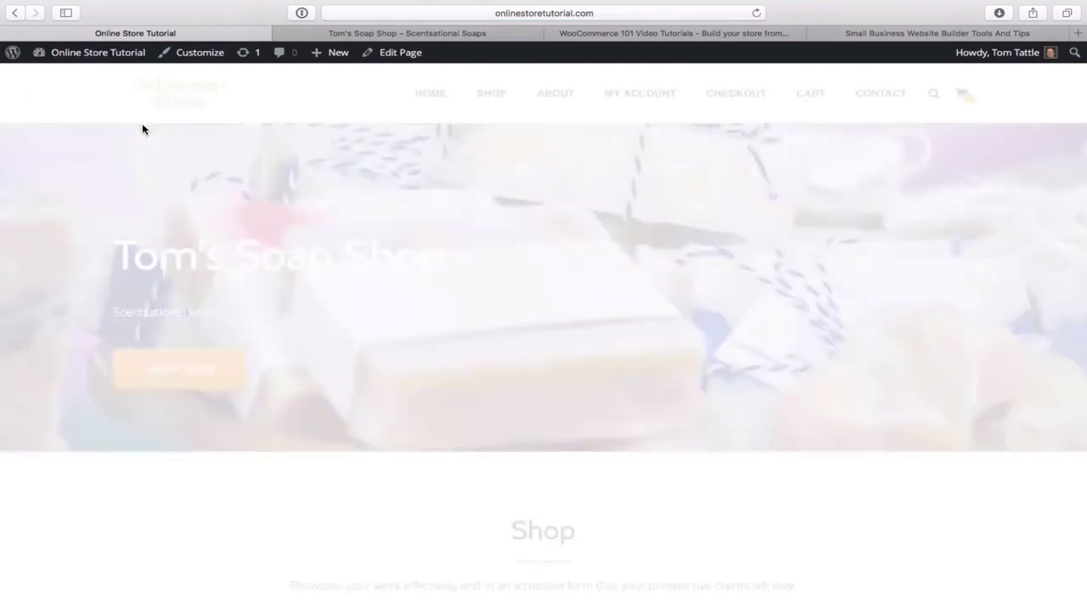
scroll(432, 265, down, 10)
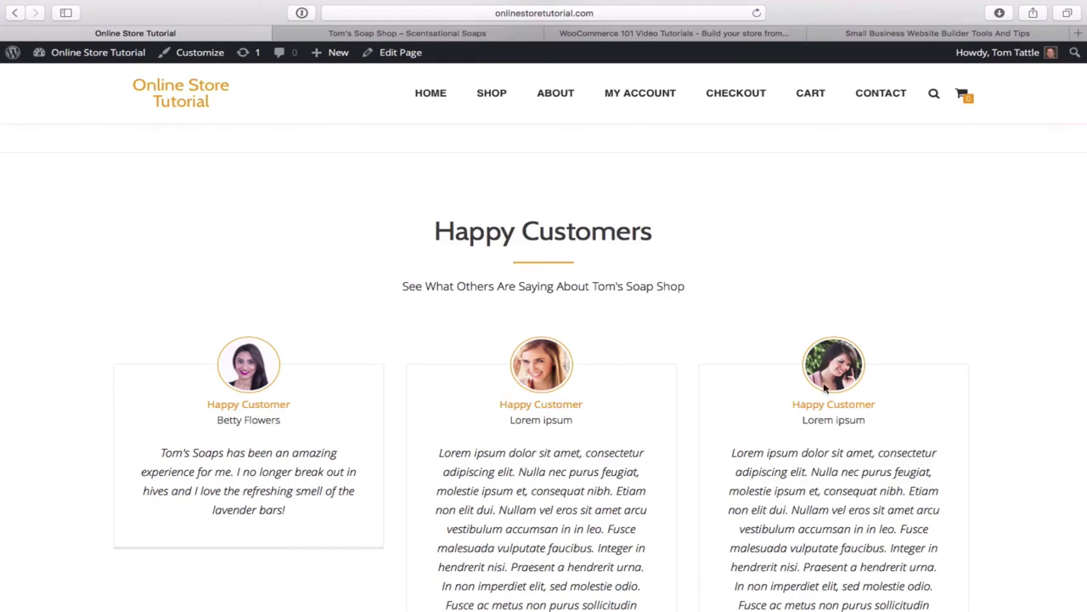
scroll(766, 473, down, 3)
scroll(766, 473, down, 1)
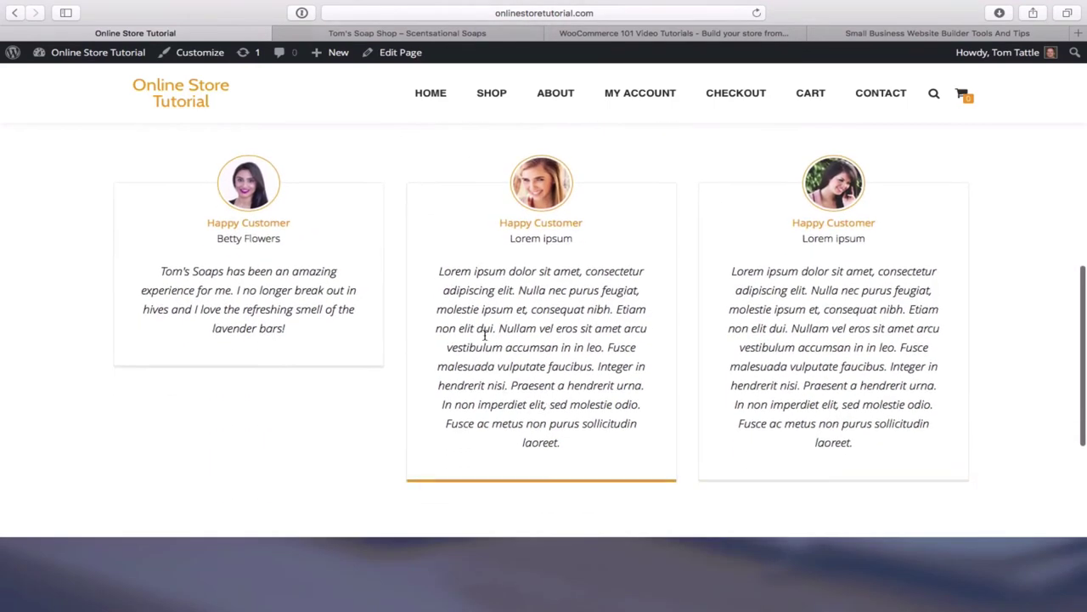
scroll(485, 334, up, 2)
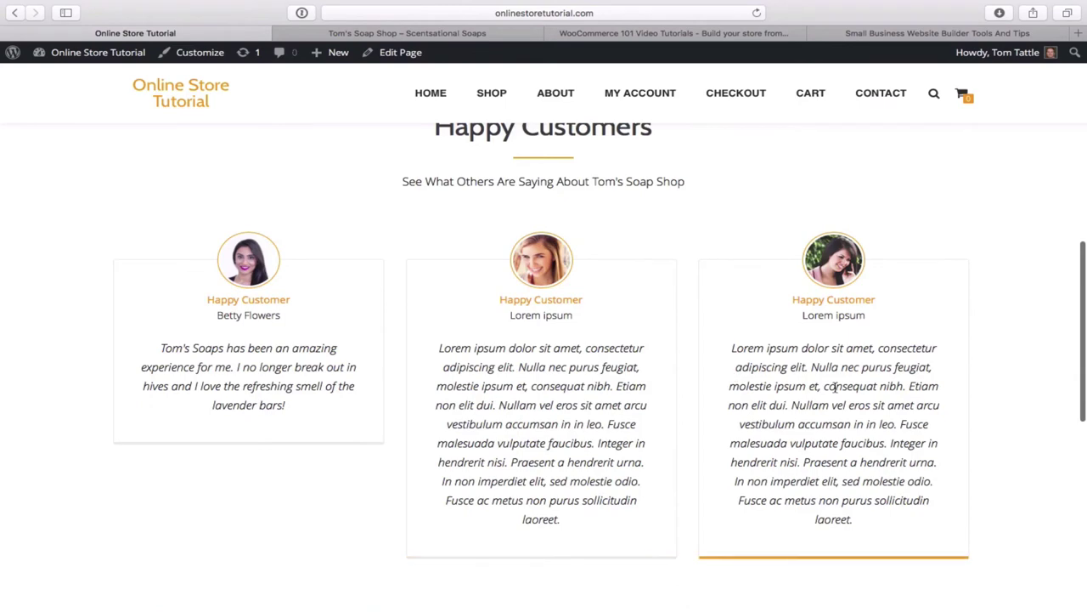
scroll(523, 382, up, 5)
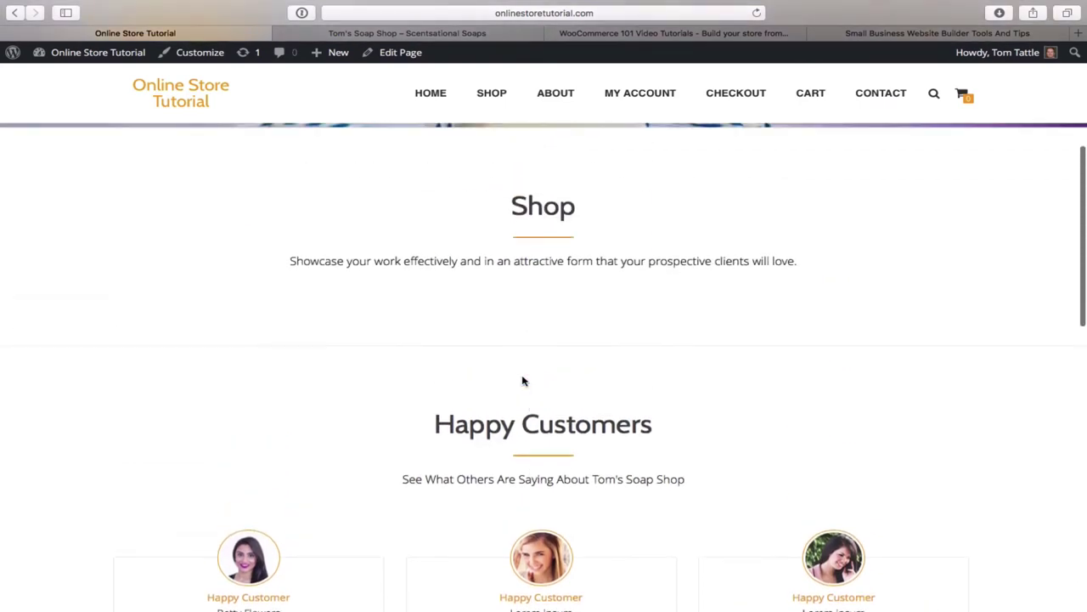
- In the Customizer's Frontpage sections, look over Testimonials, then open the Ribbon section settings
scroll(181, 117, up, 1)
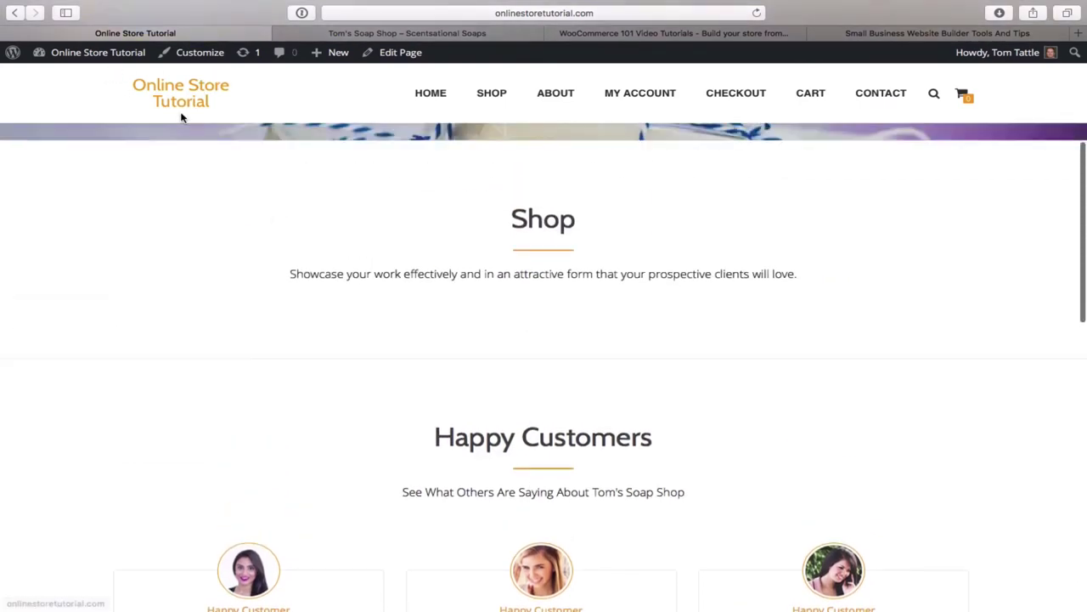
scroll(181, 117, up, 5)
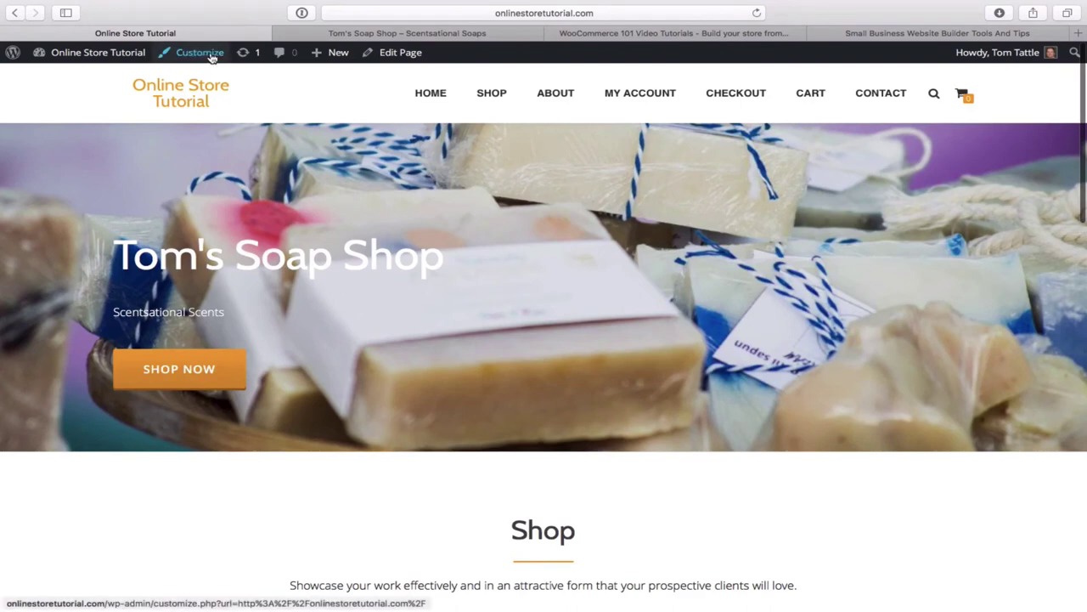
click(201, 52)
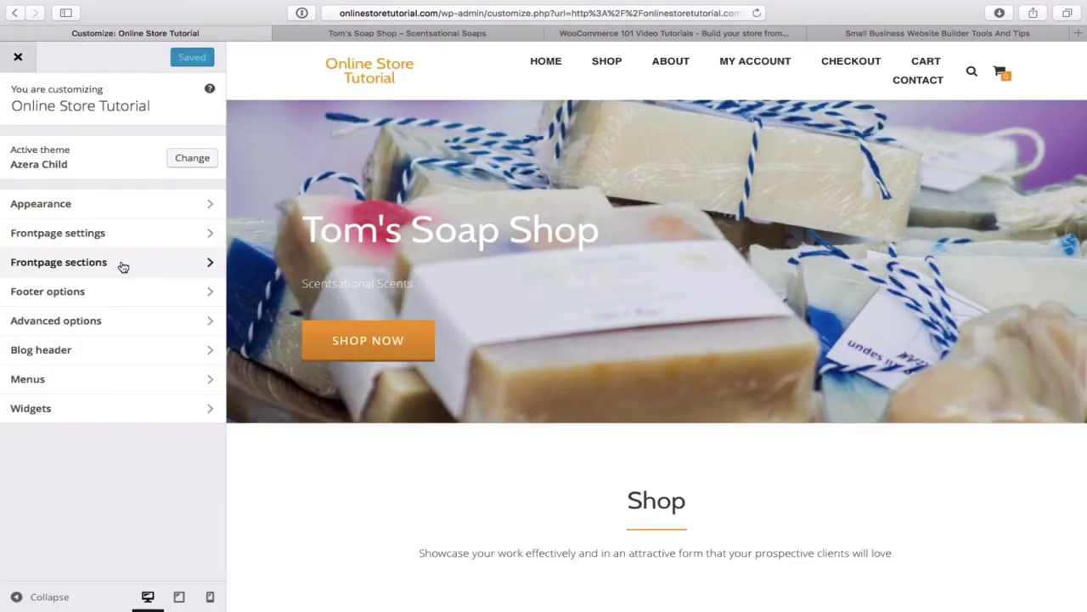
click(117, 269)
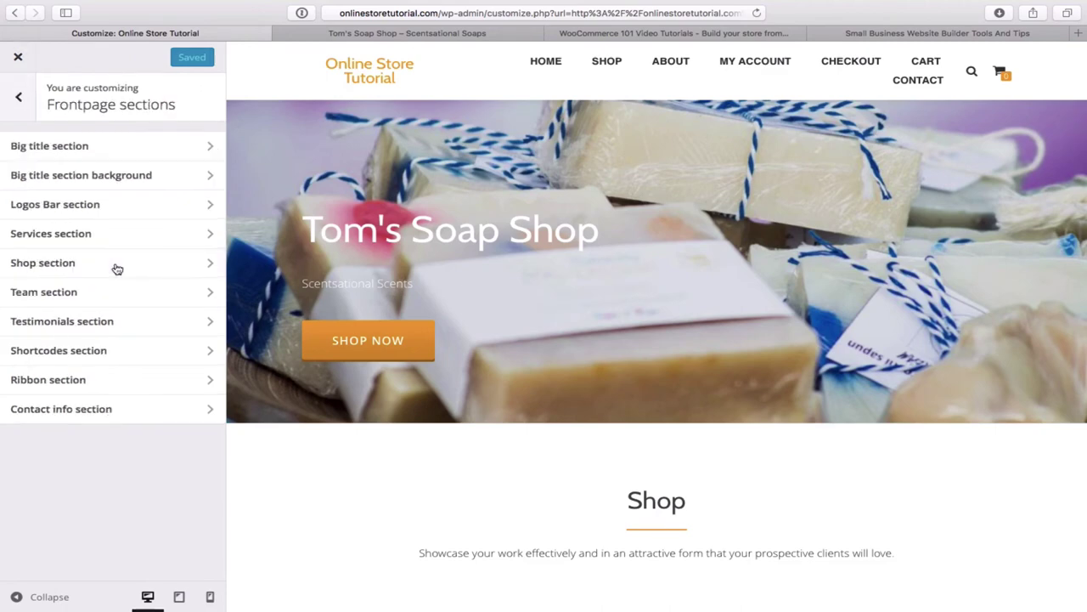
click(133, 325)
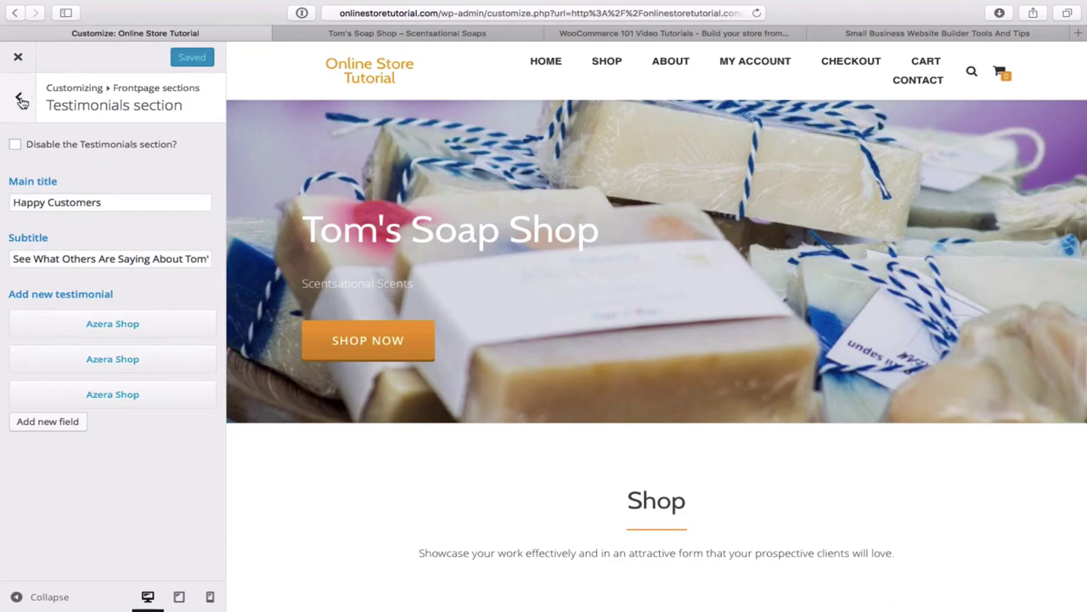
click(20, 100)
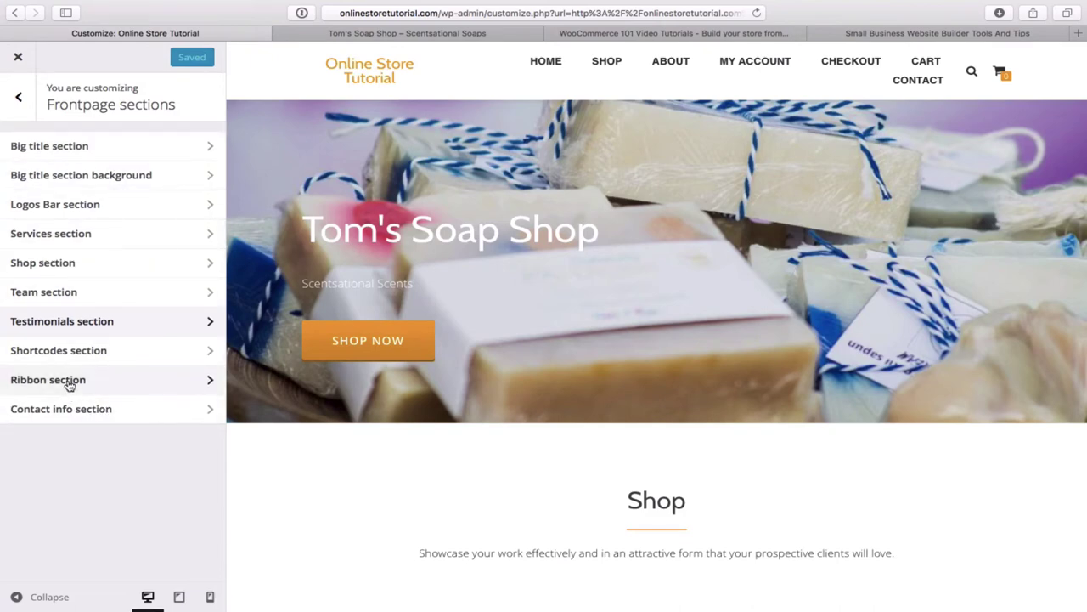
click(94, 381)
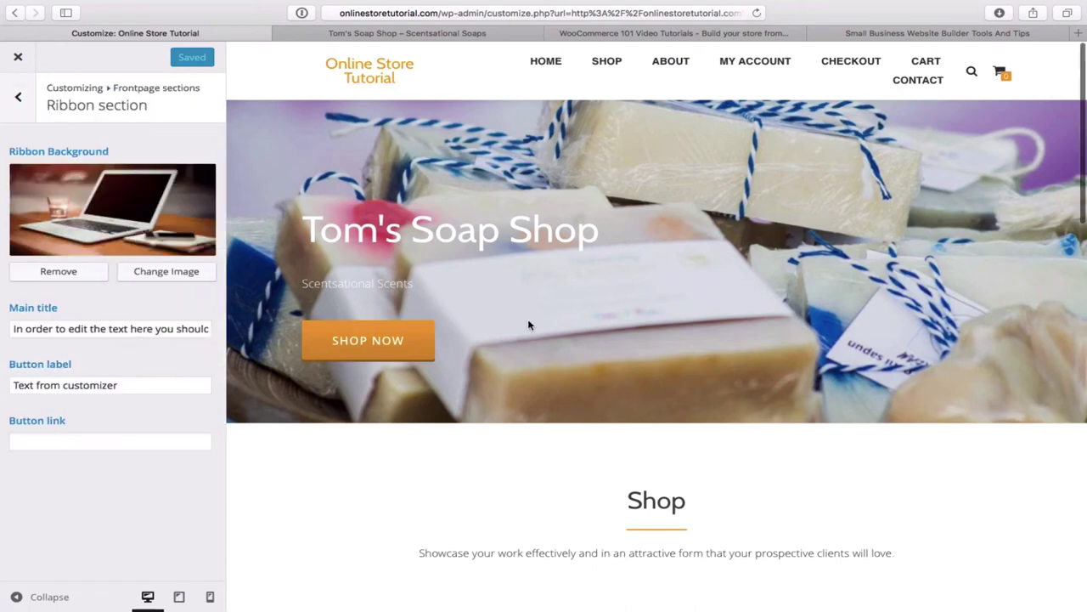
- Upload soap-9242_1920.jpg and set it as the Ribbon background in place of the laptop image
scroll(528, 325, down, 5)
scroll(529, 325, down, 10)
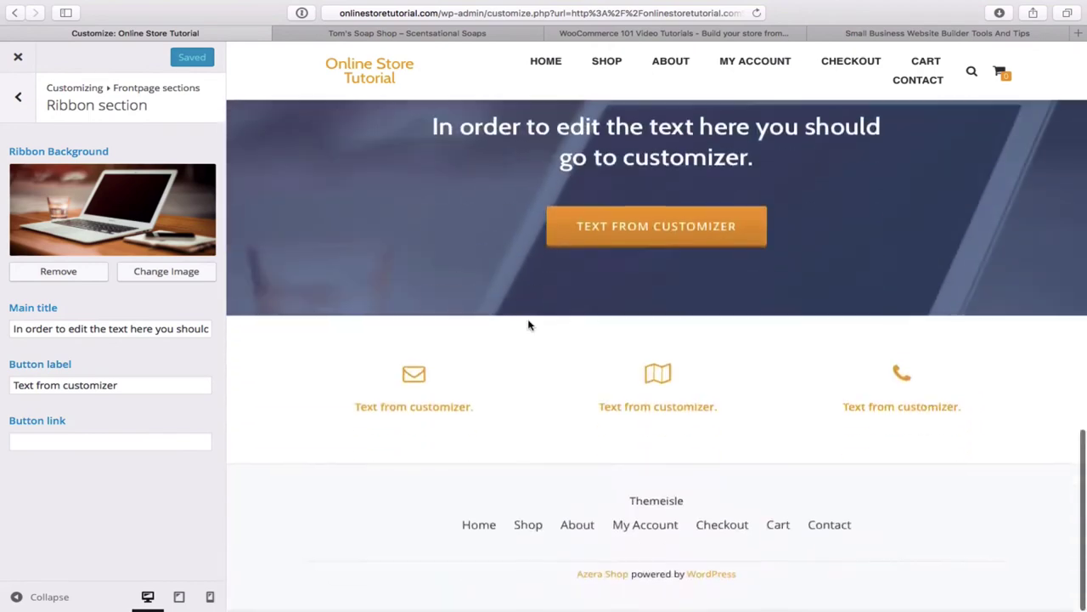
scroll(528, 325, up, 2)
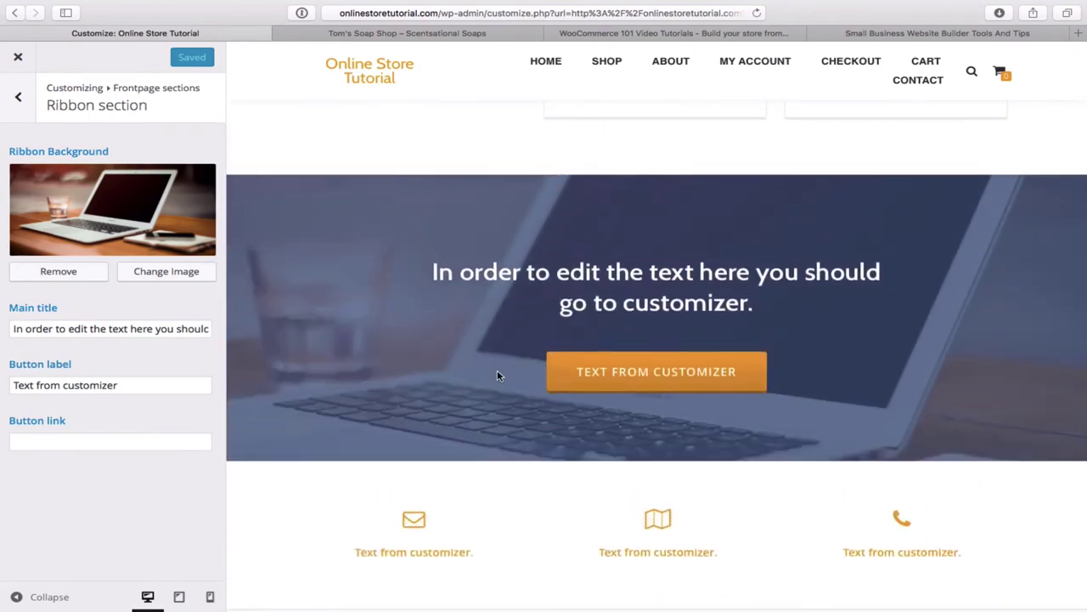
scroll(395, 373, up, 1)
scroll(396, 373, down, 2)
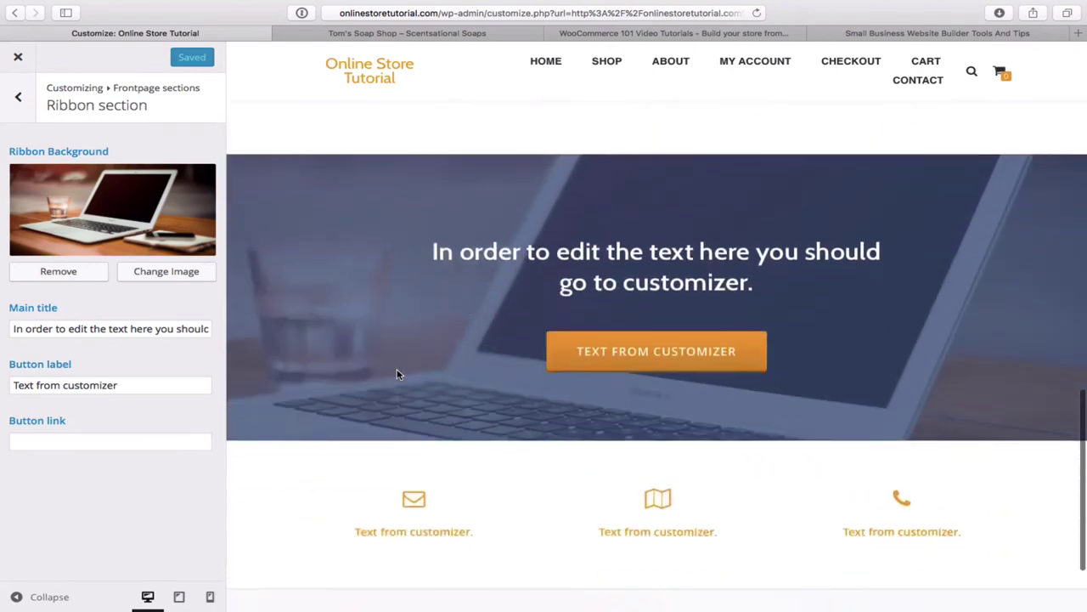
scroll(396, 374, up, 2)
scroll(396, 373, down, 2)
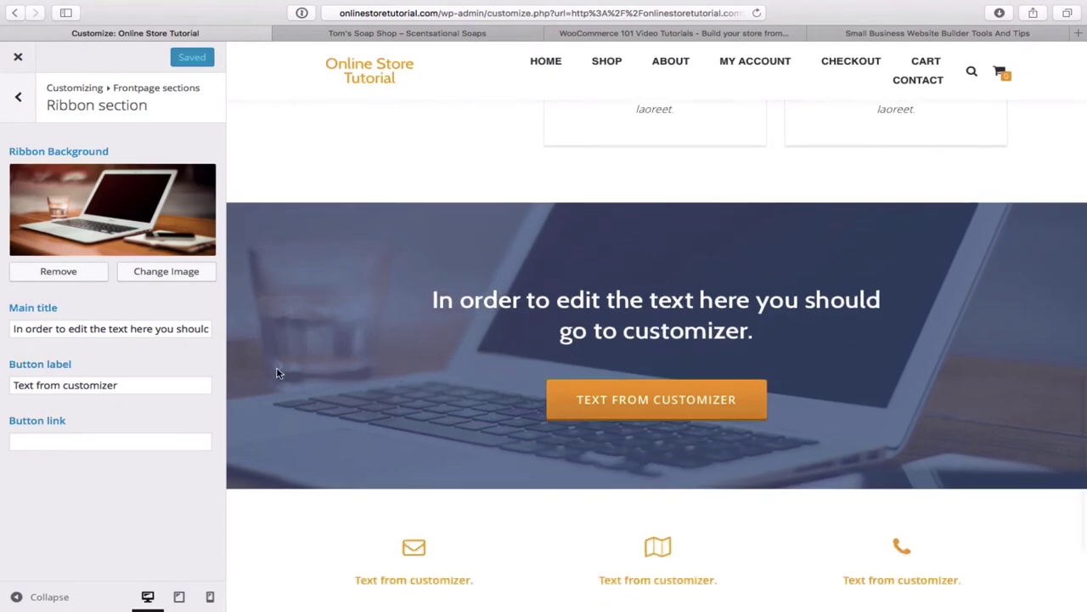
click(166, 272)
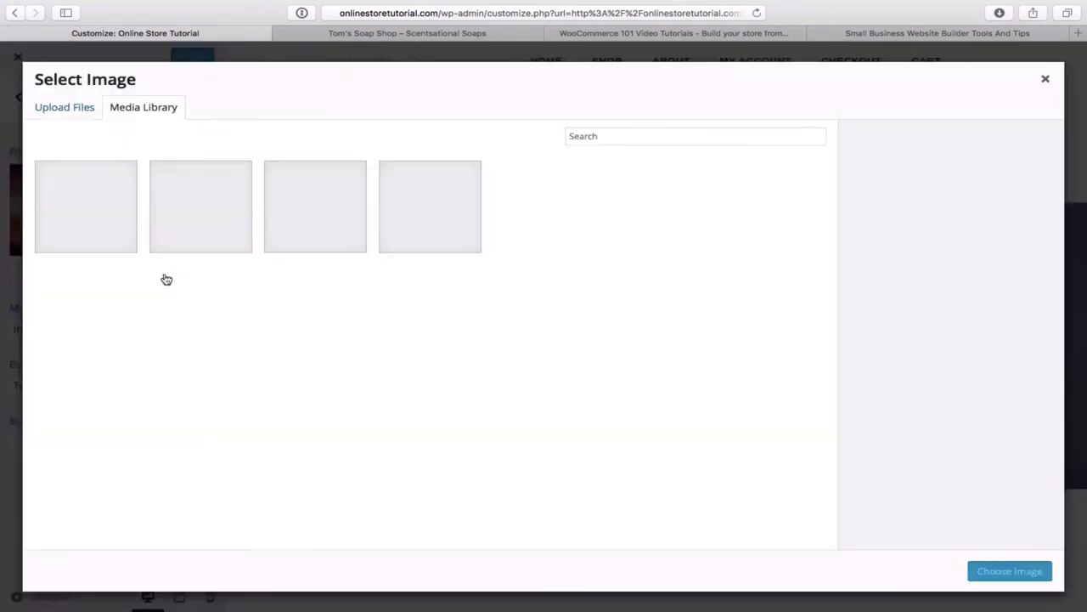
click(70, 110)
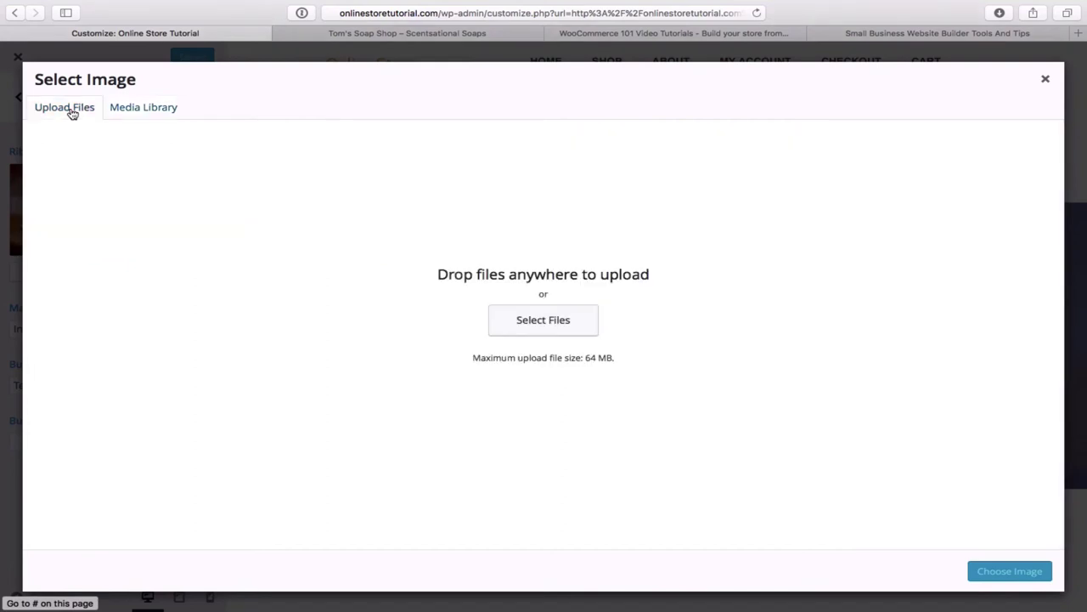
click(560, 329)
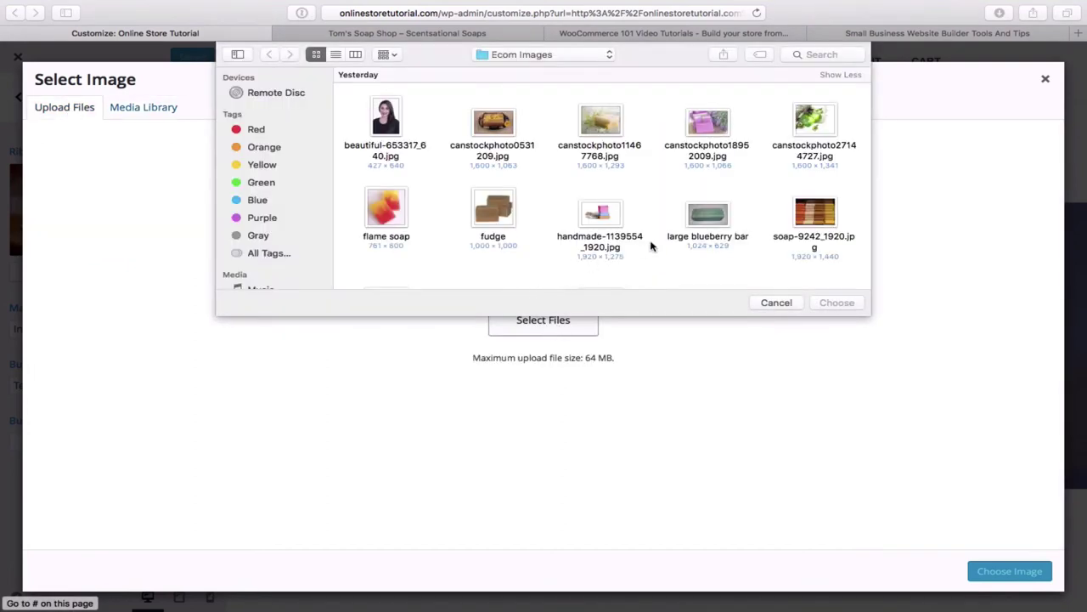
scroll(651, 246, down, 3)
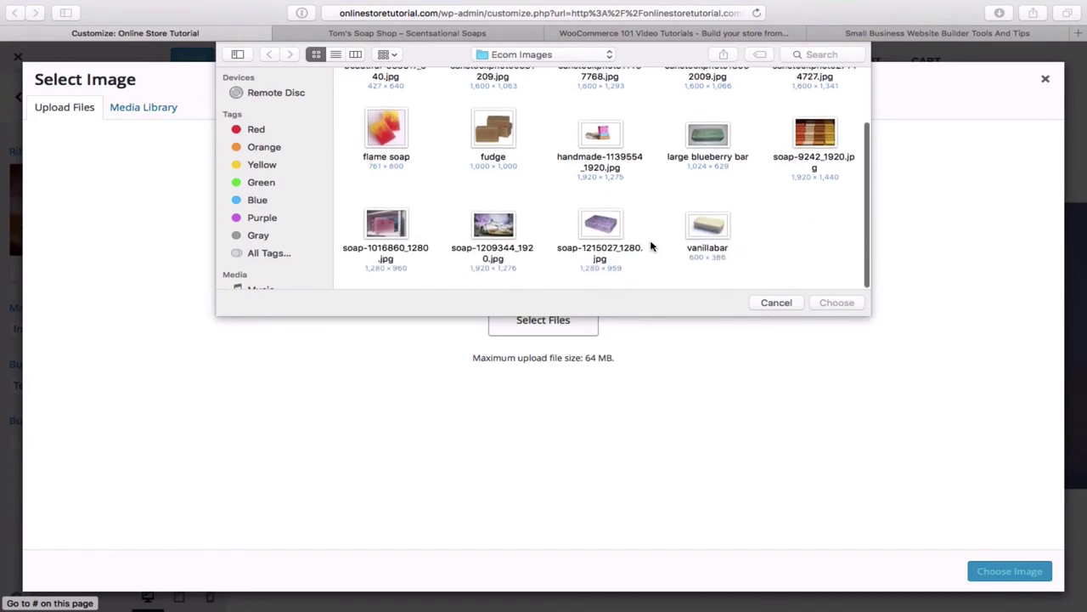
scroll(652, 246, up, 2)
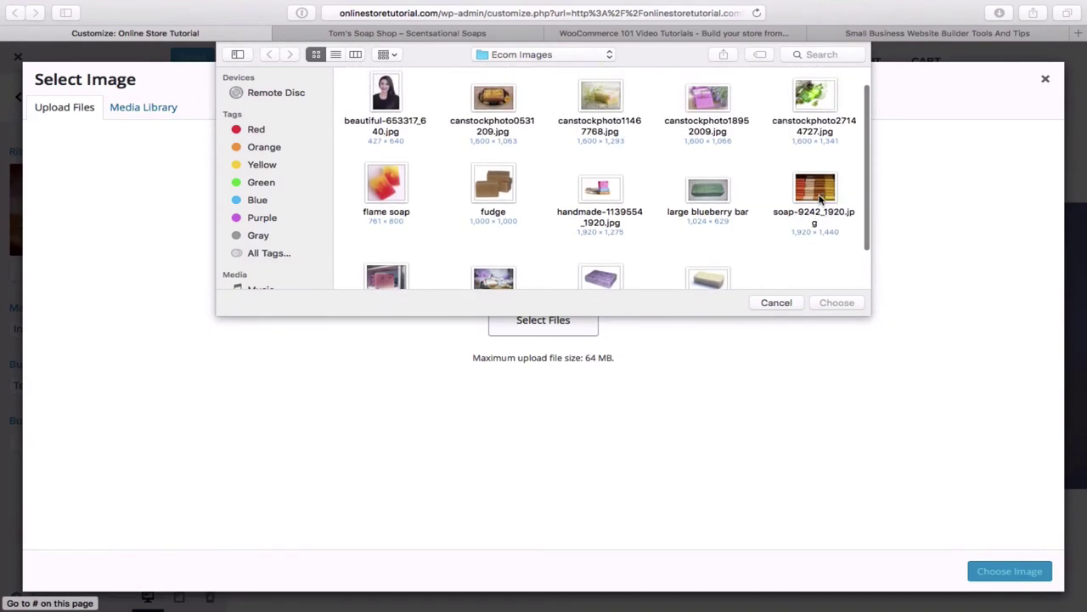
double_click(817, 192)
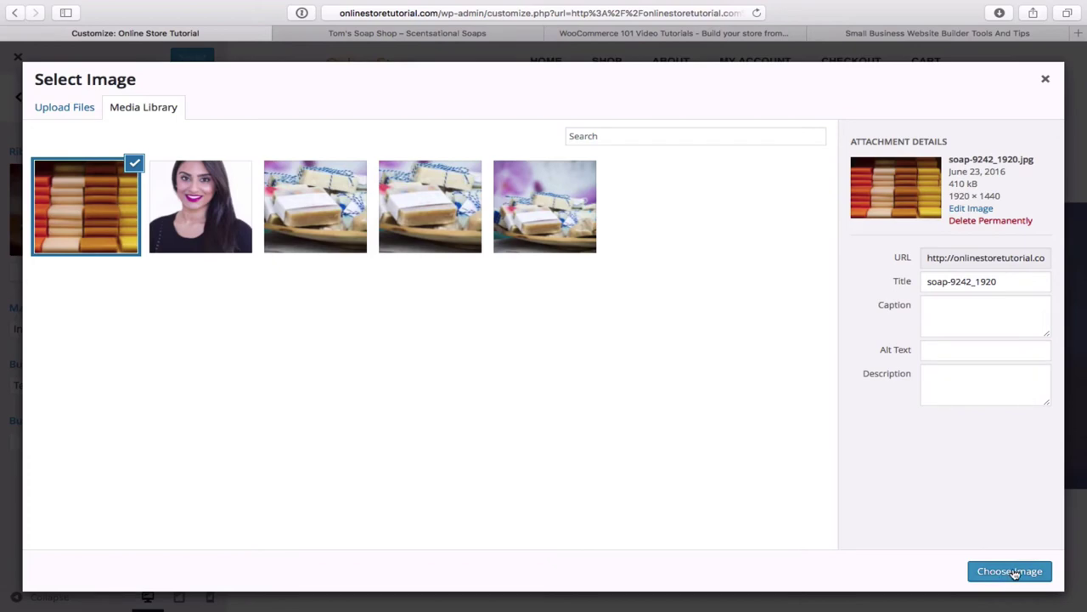
click(1014, 573)
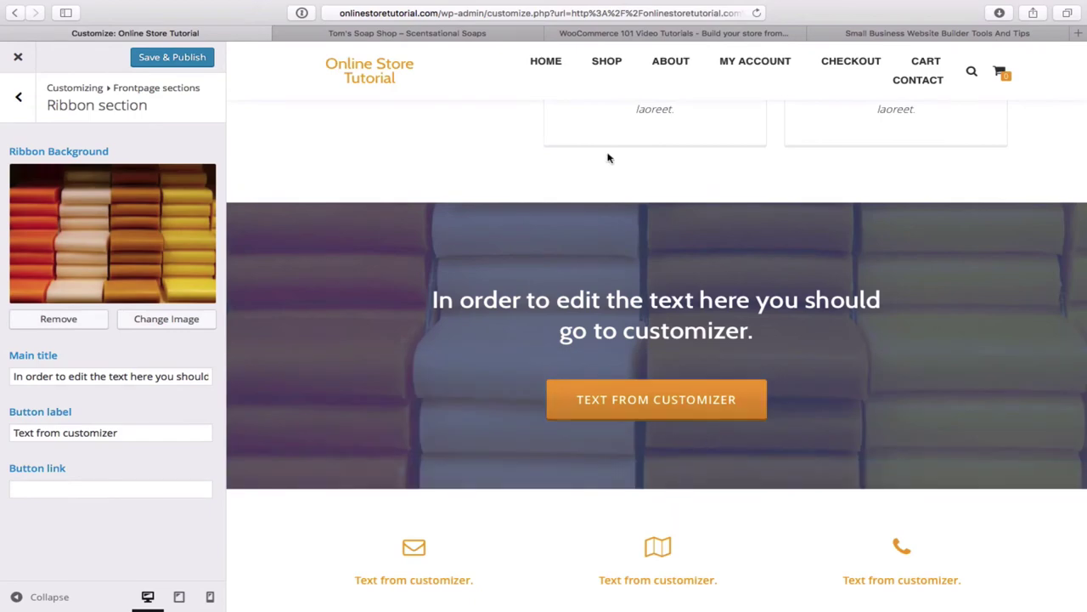
click(428, 34)
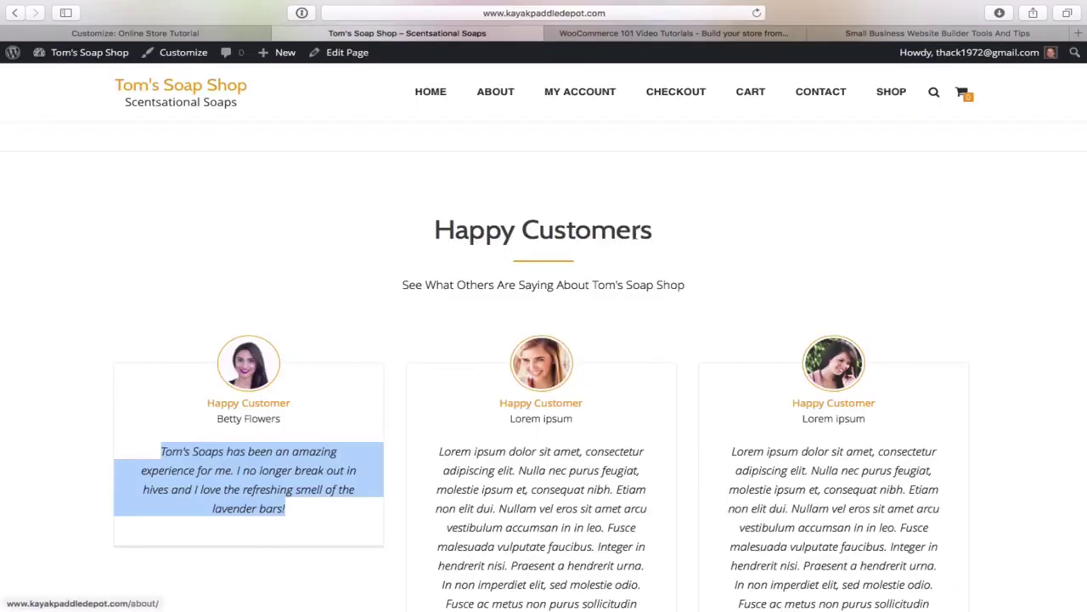
scroll(635, 238, down, 10)
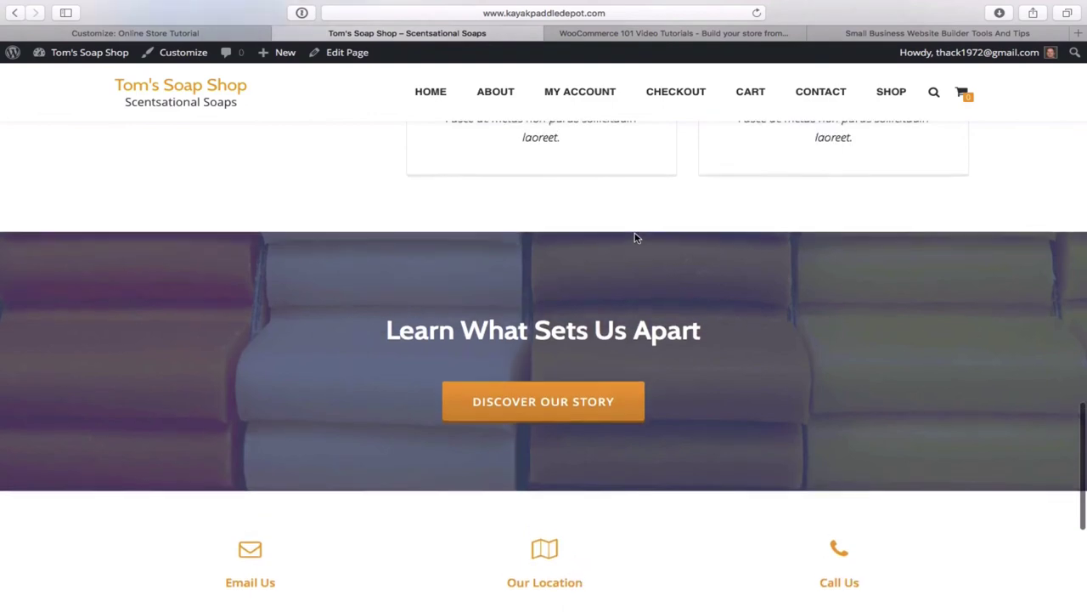
scroll(635, 237, up, 3)
scroll(635, 237, down, 4)
scroll(636, 238, up, 3)
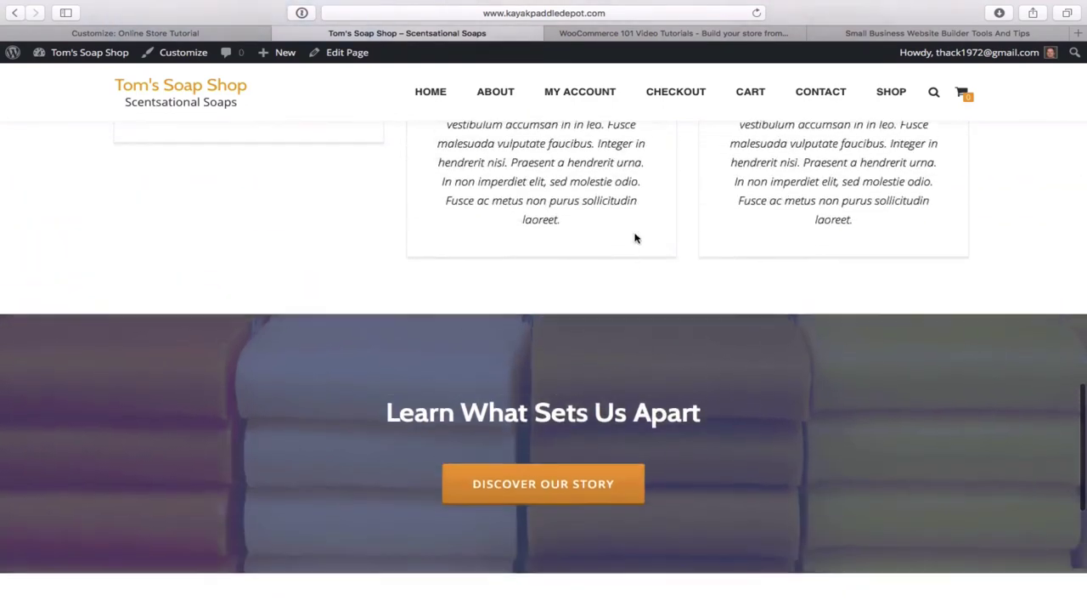
scroll(635, 237, down, 3)
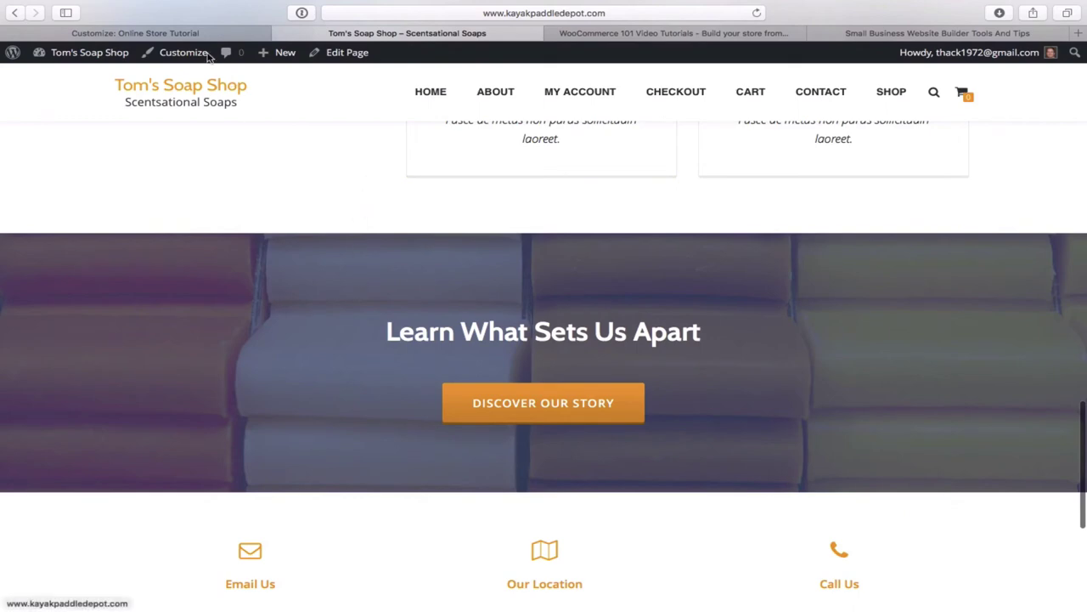
click(184, 36)
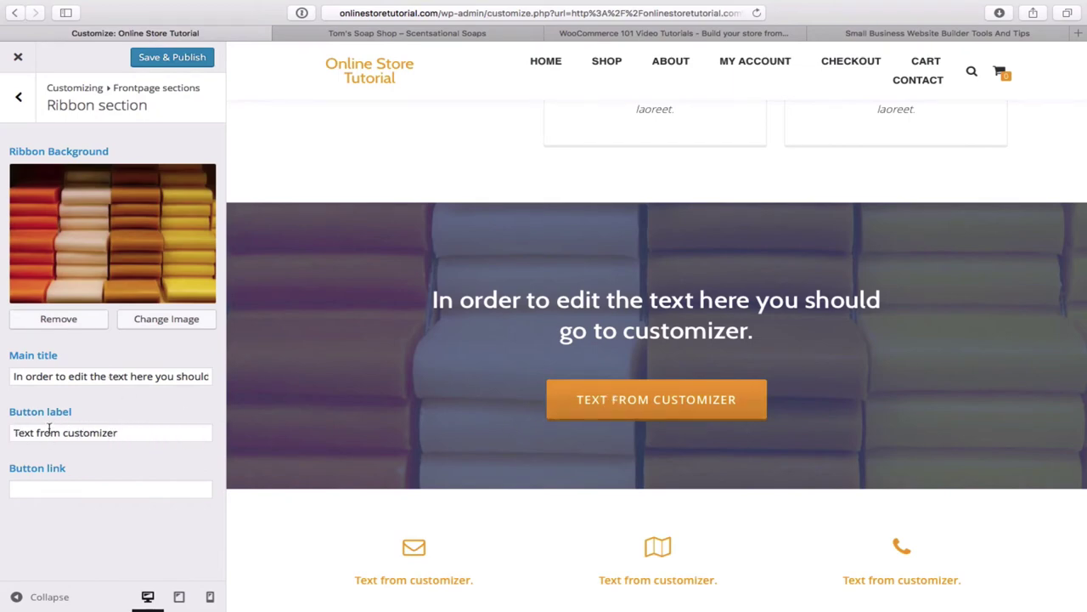
click(410, 34)
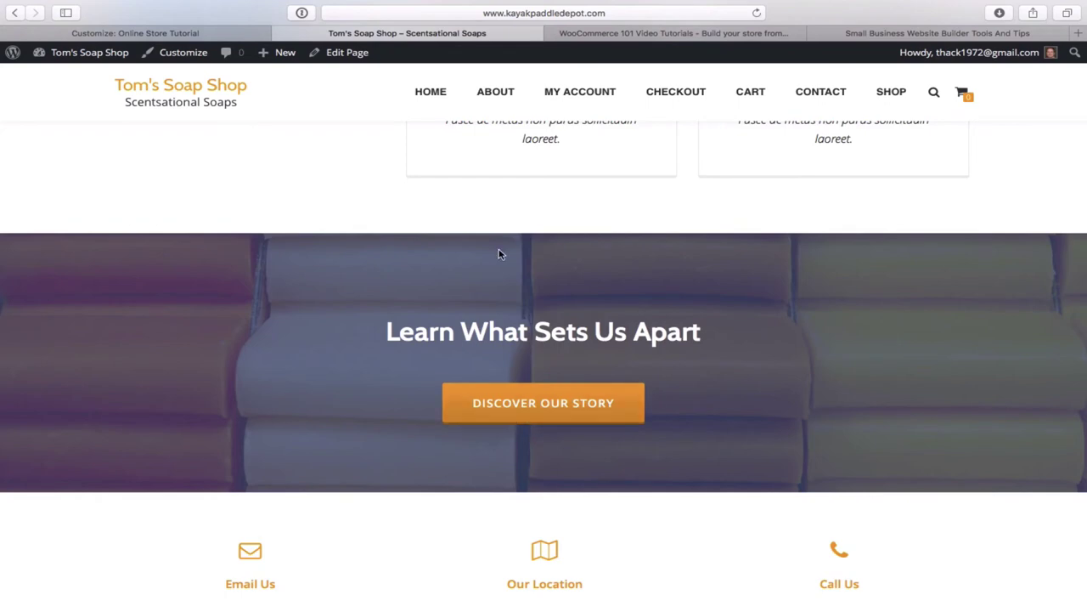
click(208, 33)
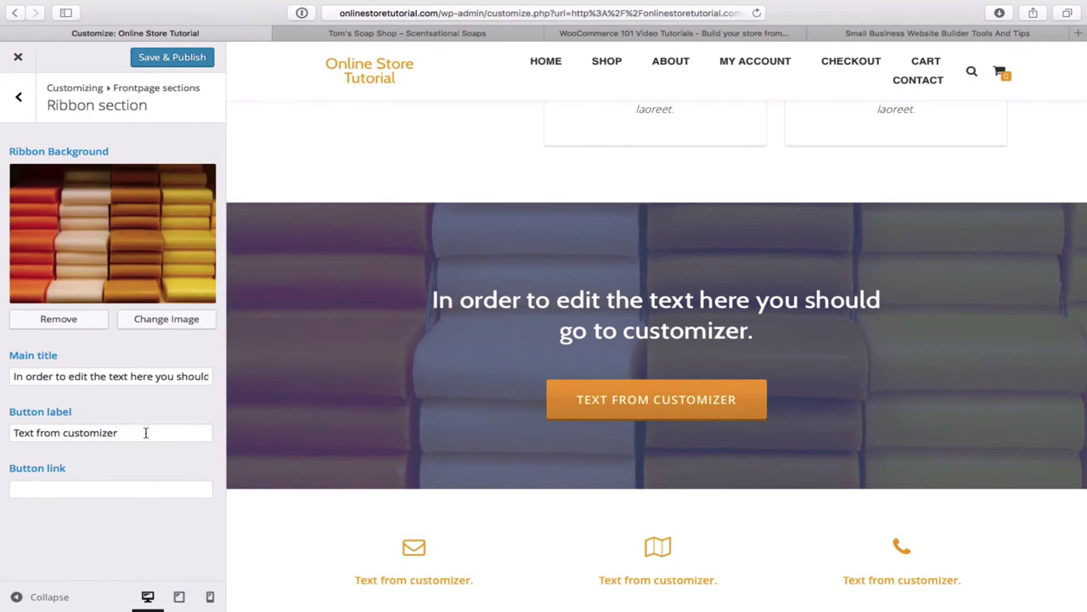
- Change the ribbon main title to 'Learn What Sets Us Apart'
triple_click(136, 375)
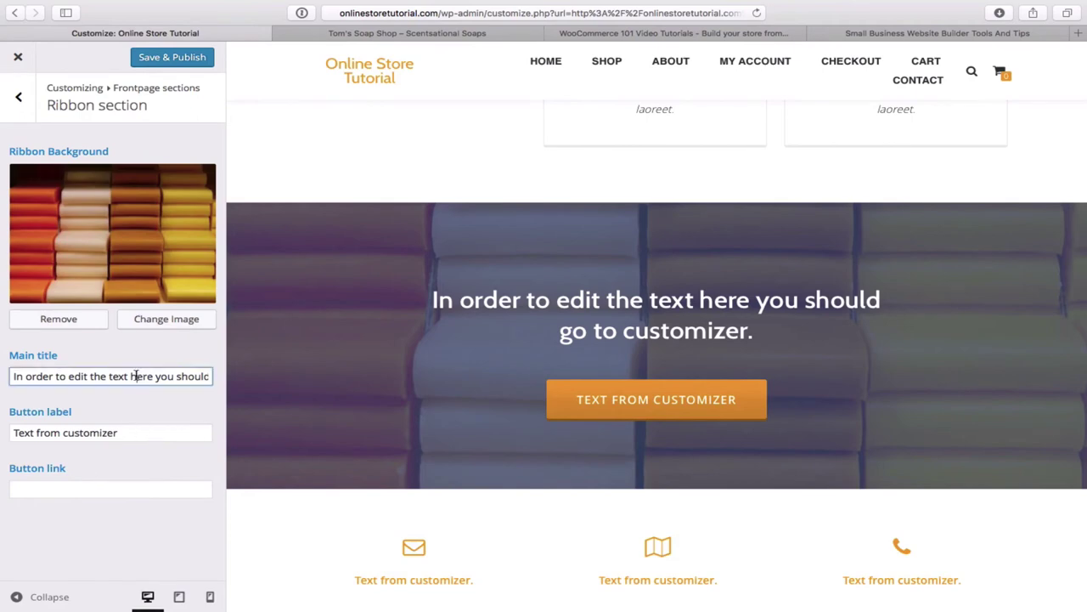
text(Learn WHg)
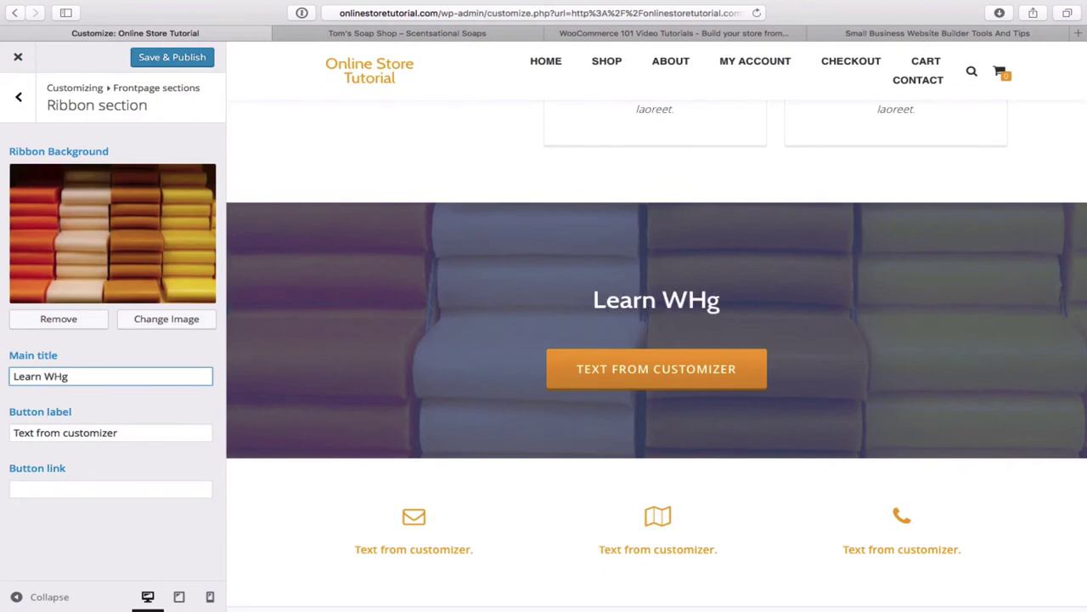
key(BackSpace)
key(BackSpace)
text(h)
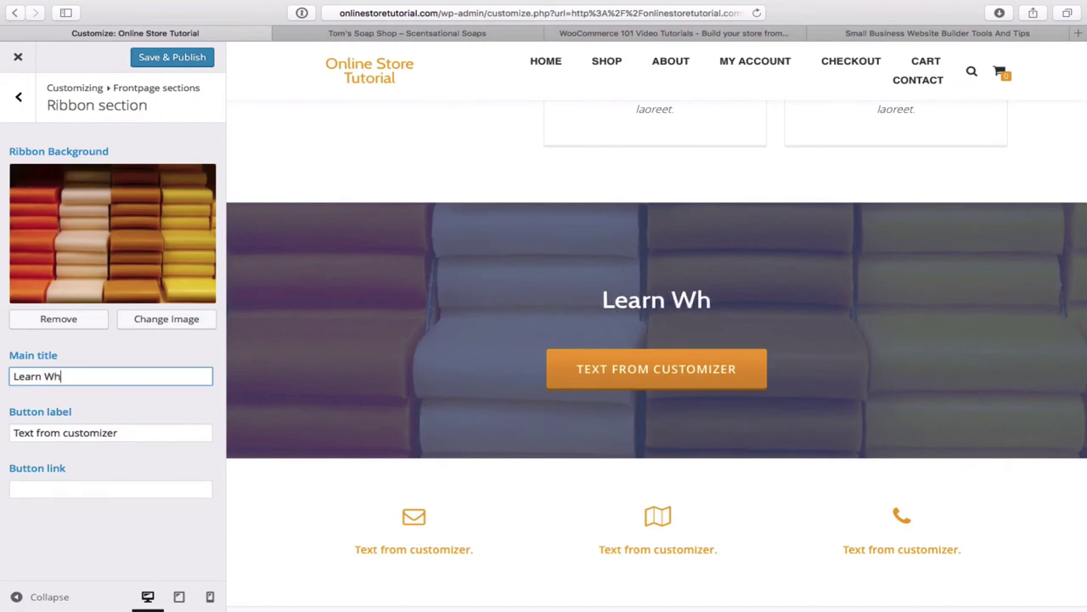
text(at Sets )
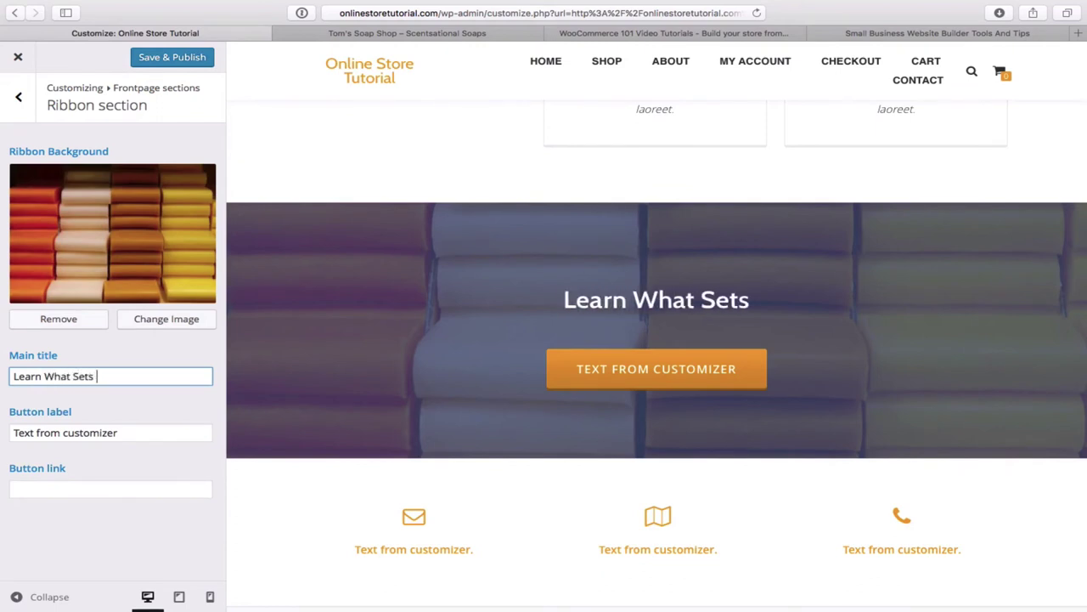
text(Us Apart)
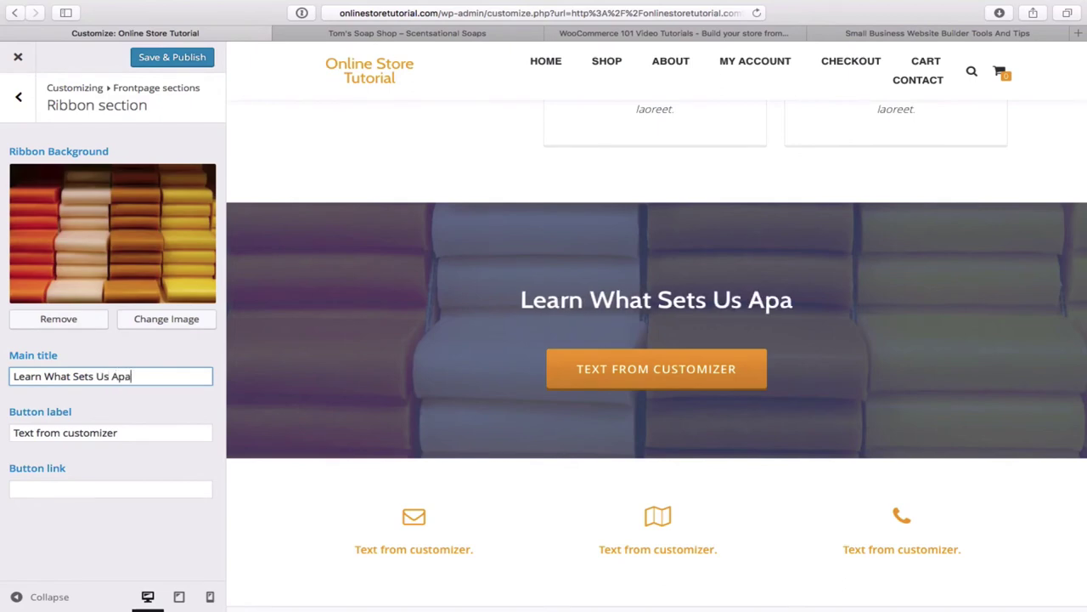
- Replace the ribbon button label with 'Discover Our Story'
double_click(126, 433)
click(126, 433)
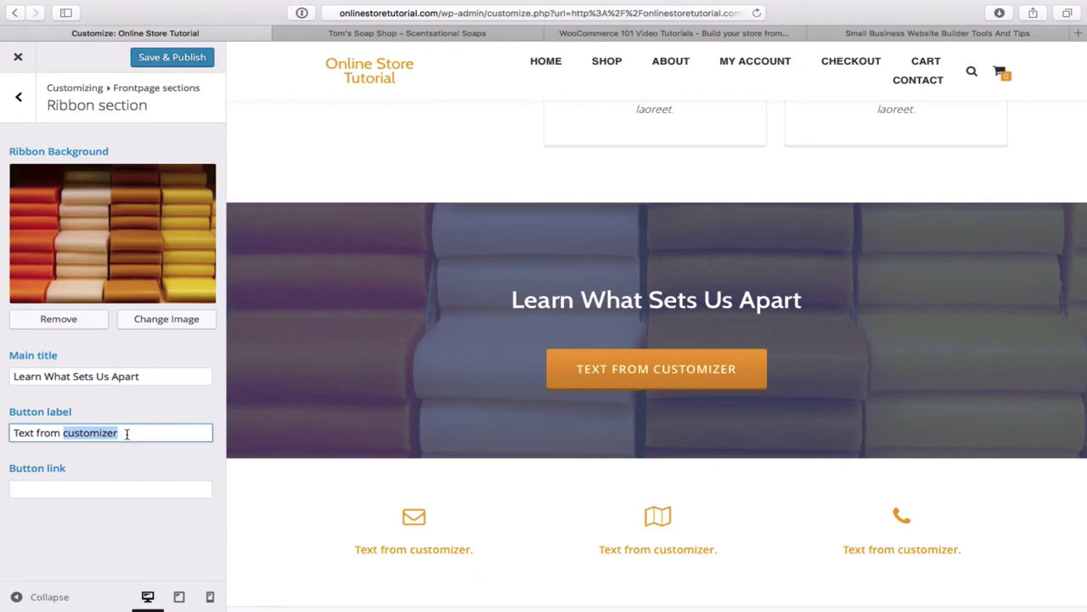
key(BackSpace)
key(BackSpace)
key(BackSpace)
key(BackSpace)
key(BackSpace)
key(BackSpace)
key(BackSpace)
key(BackSpace)
key(BackSpace)
key(BackSpace)
key(BackSpace)
text(D)
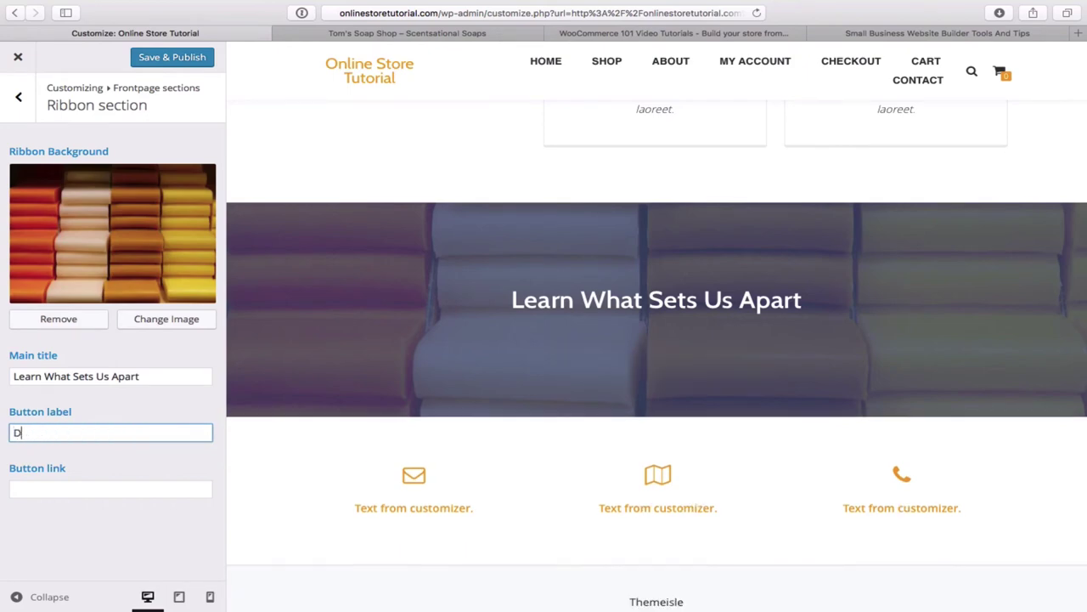
text(iscove)
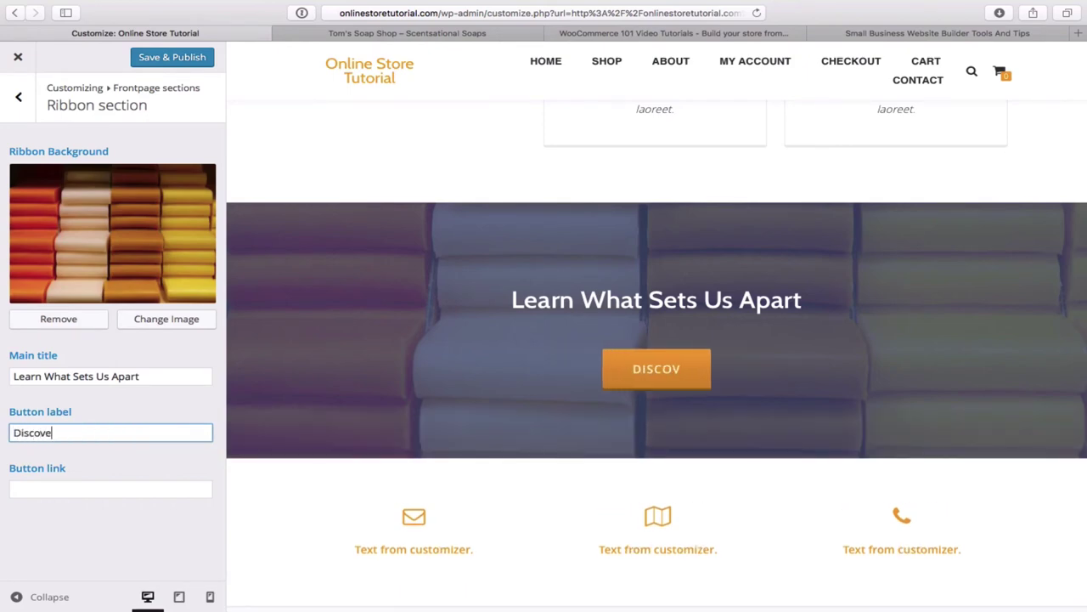
text(r Ou)
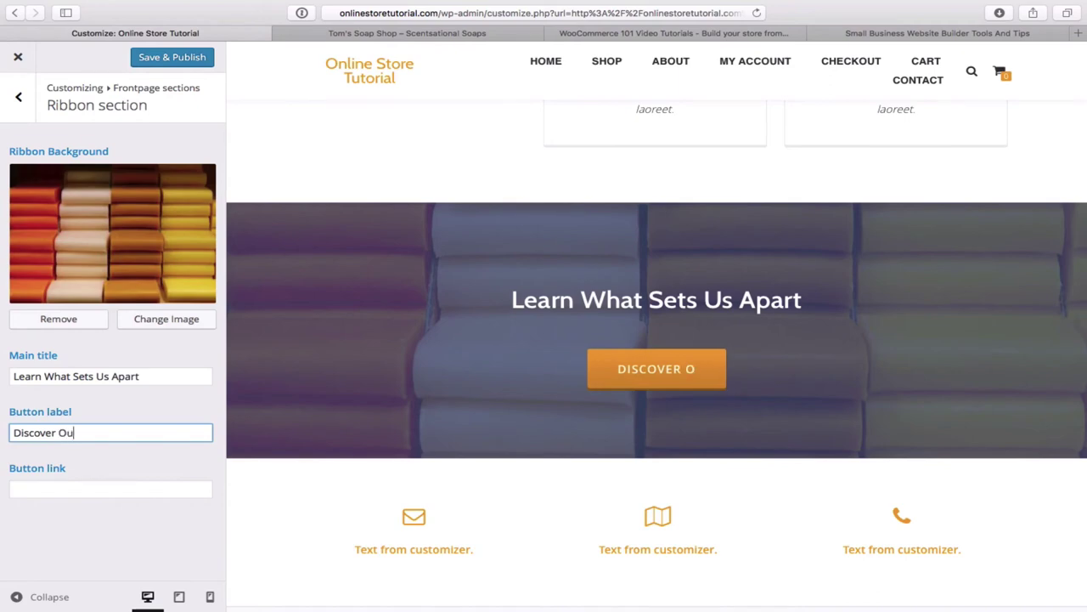
text(r Story)
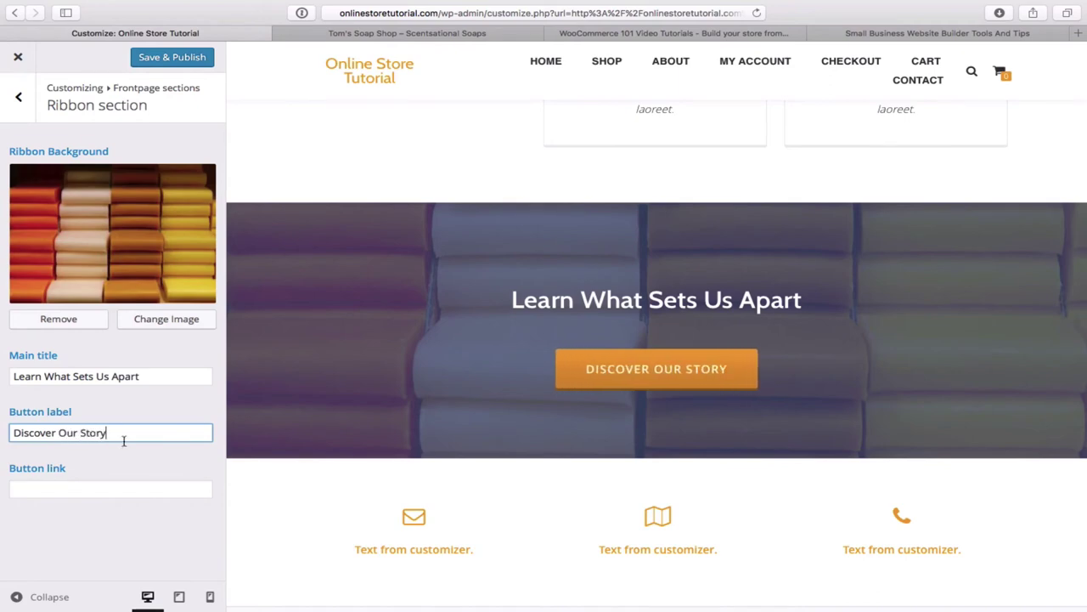
click(101, 493)
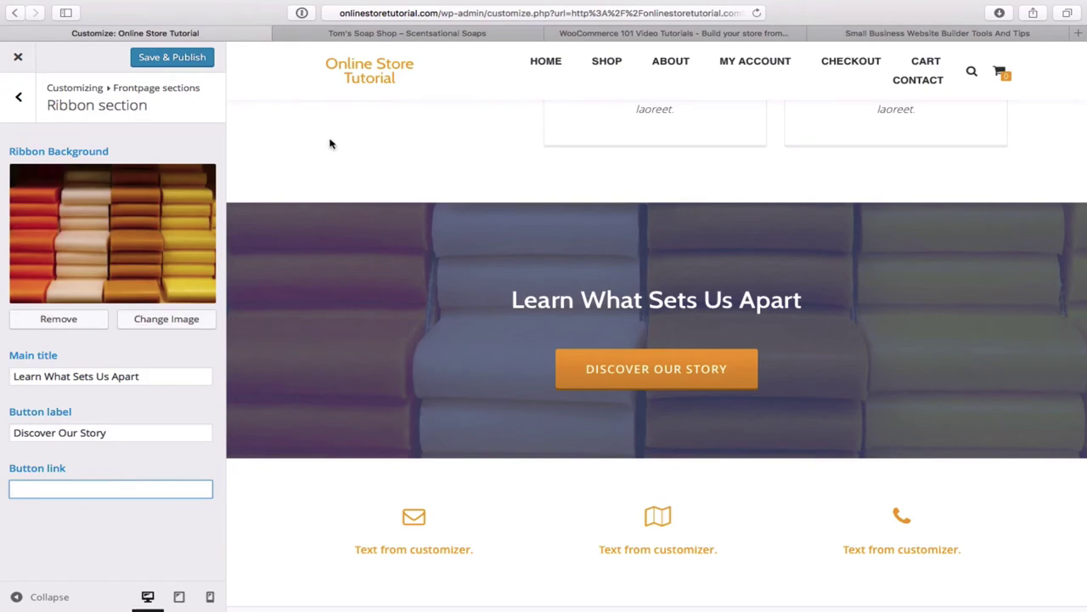
click(414, 33)
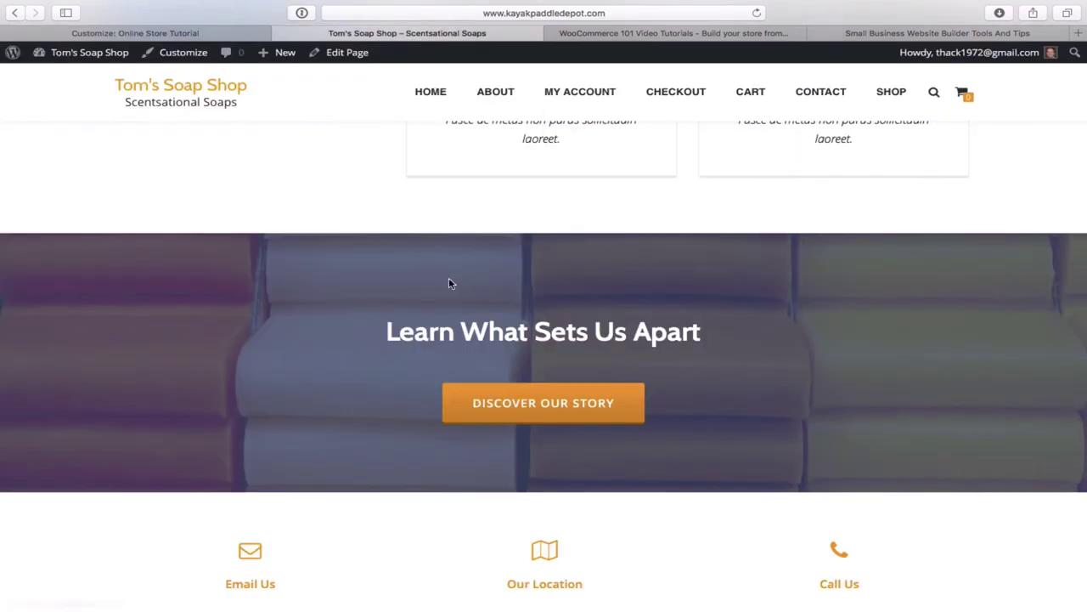
scroll(504, 353, up, 5)
scroll(504, 353, down, 8)
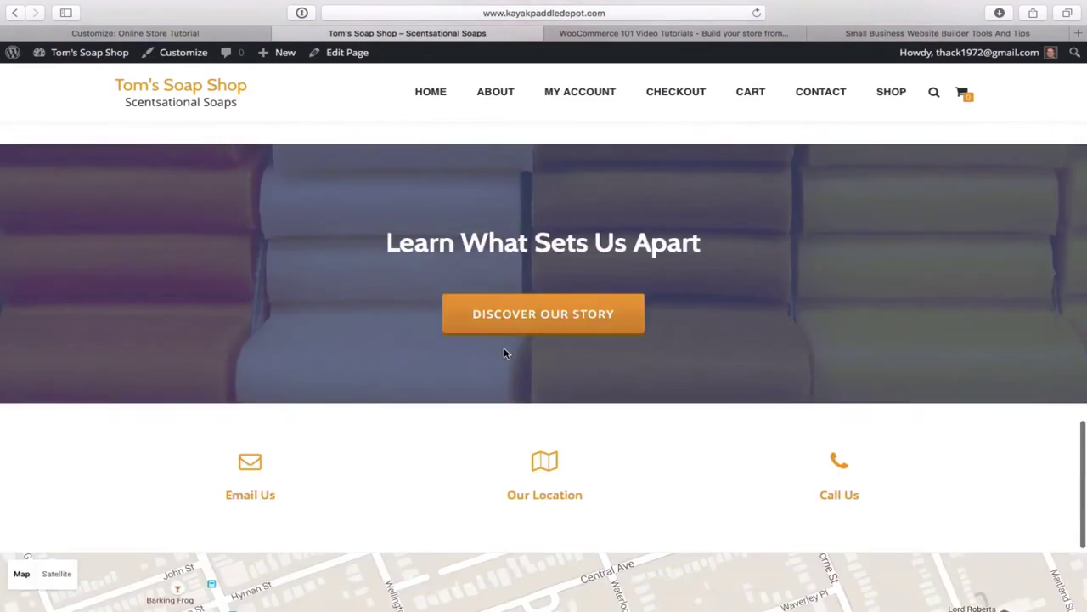
scroll(504, 353, up, 2)
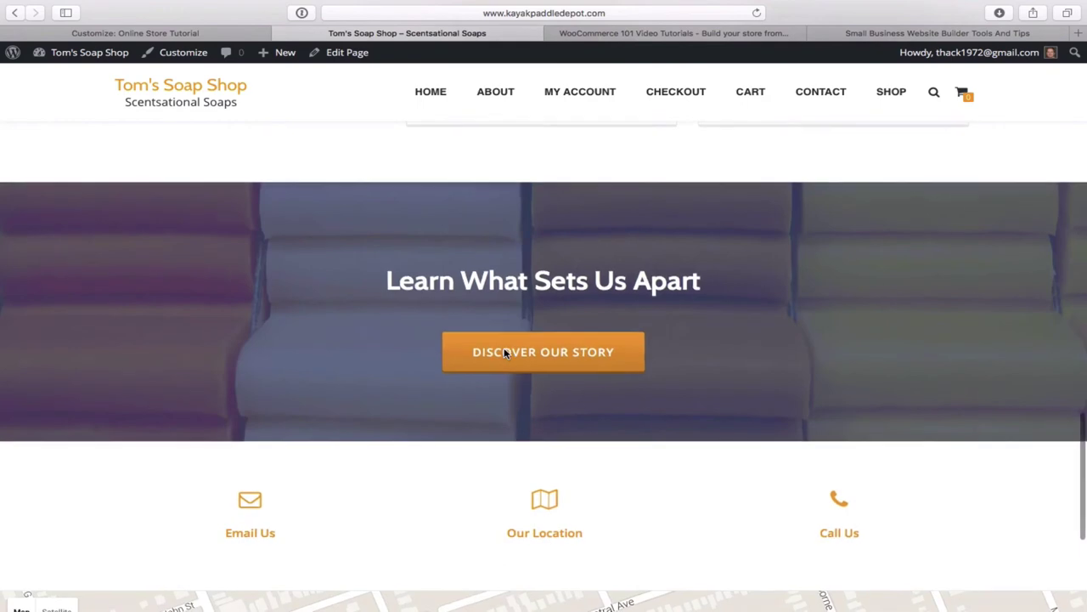
click(567, 356)
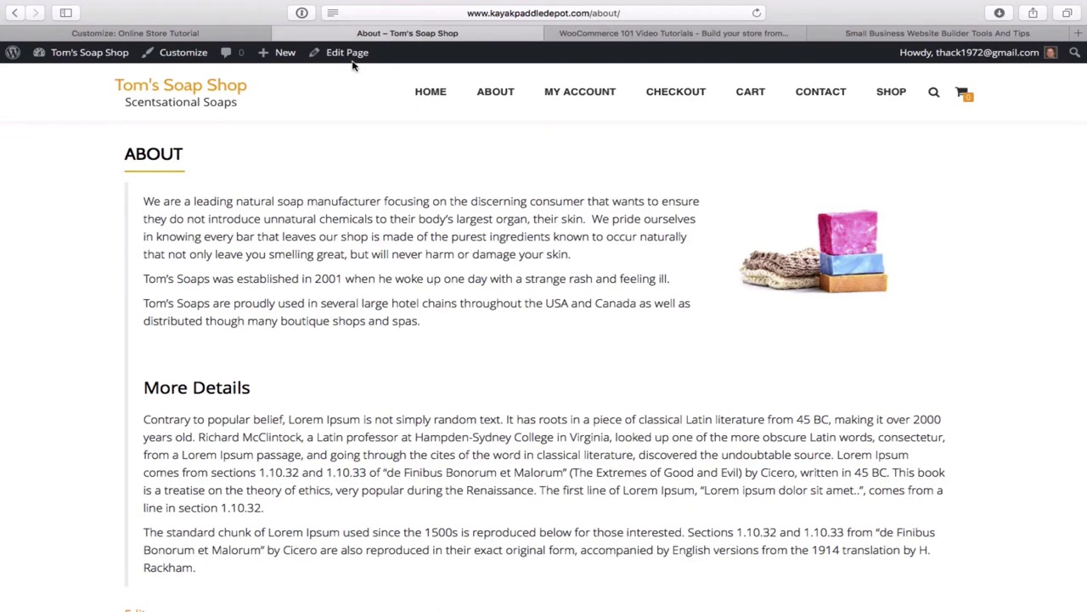
click(170, 33)
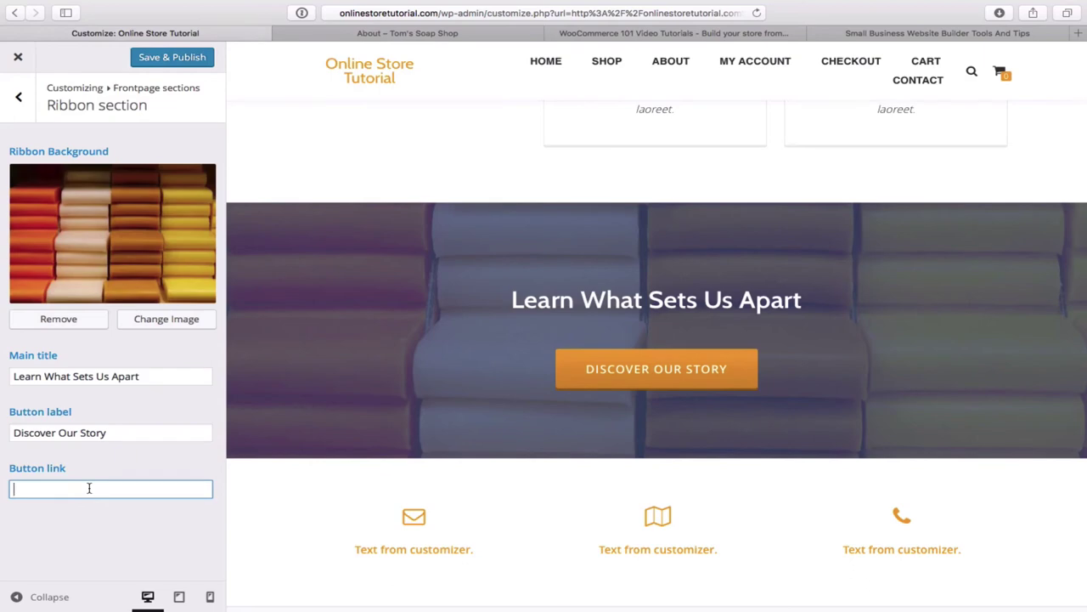
text(ww)
text(w.onlinestoretutoria)
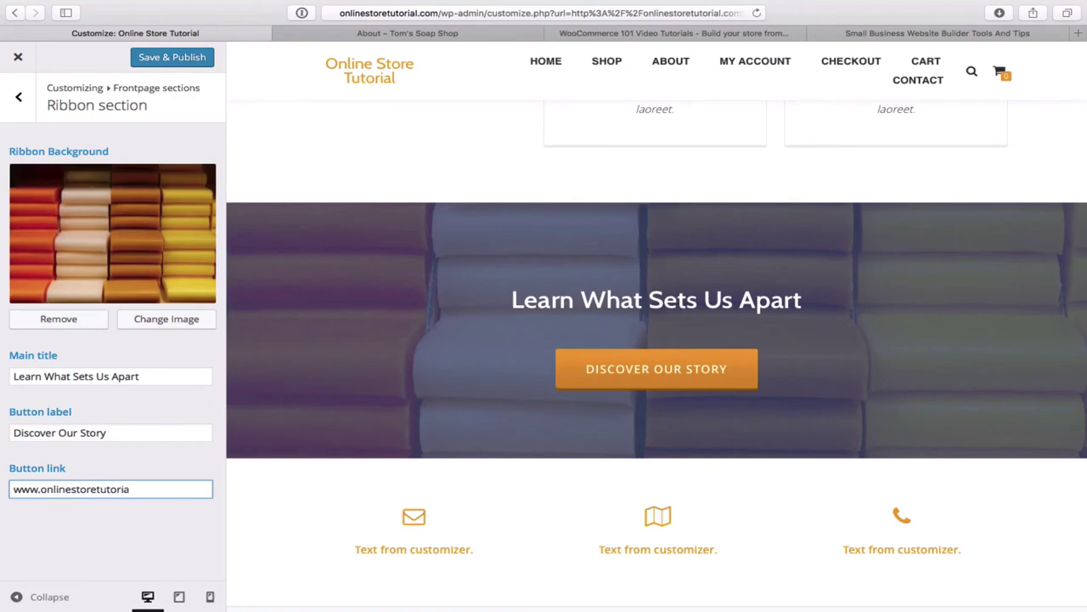
text(.com)
text(about)
click(175, 62)
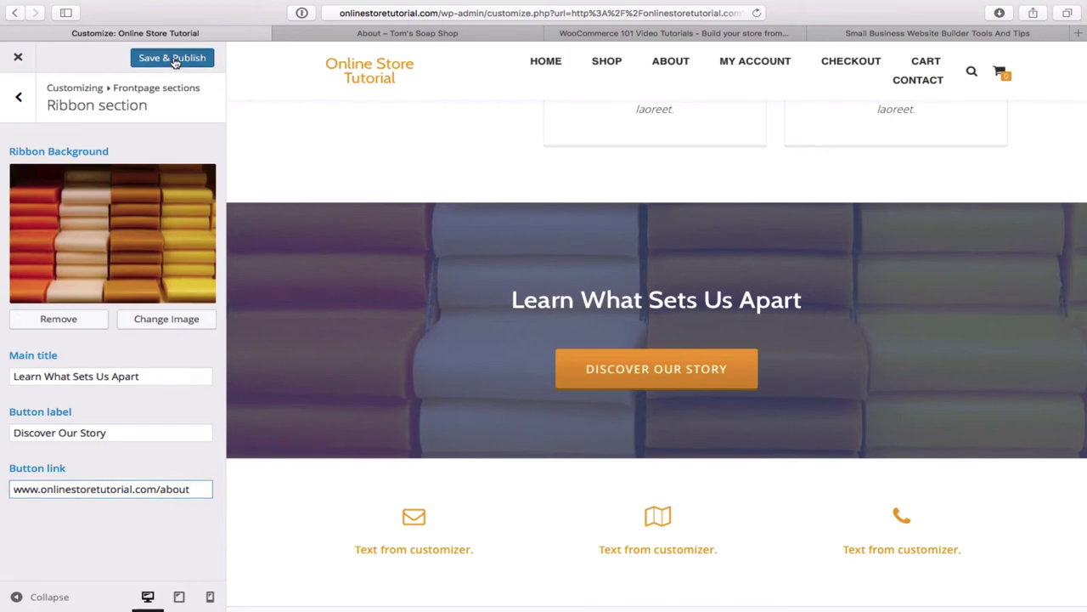
click(175, 63)
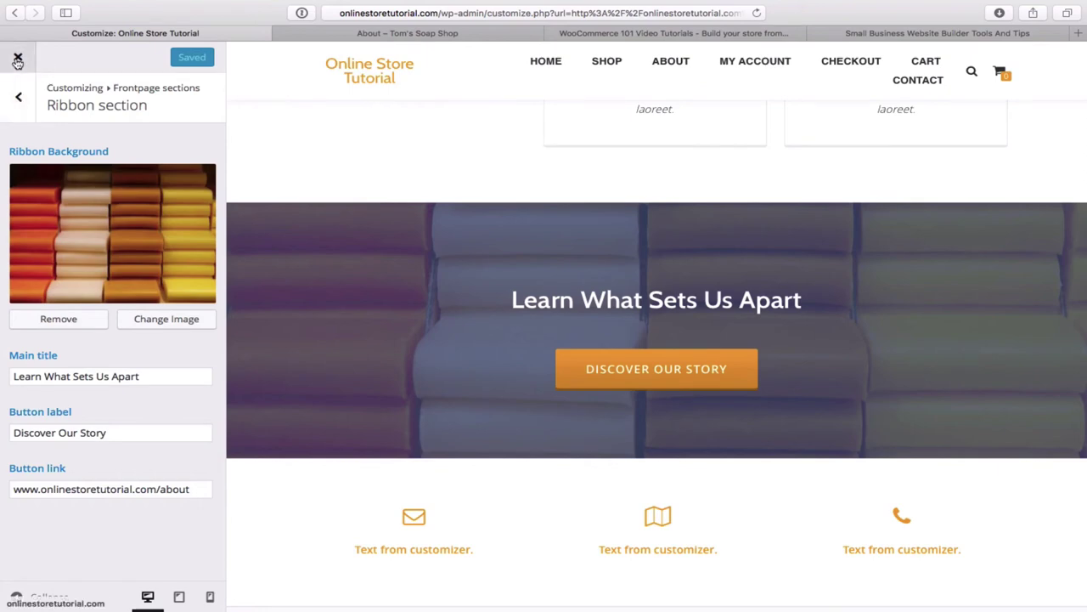
- On the live home page, follow the ribbon's Discover Our Story button to the empty About page
click(18, 60)
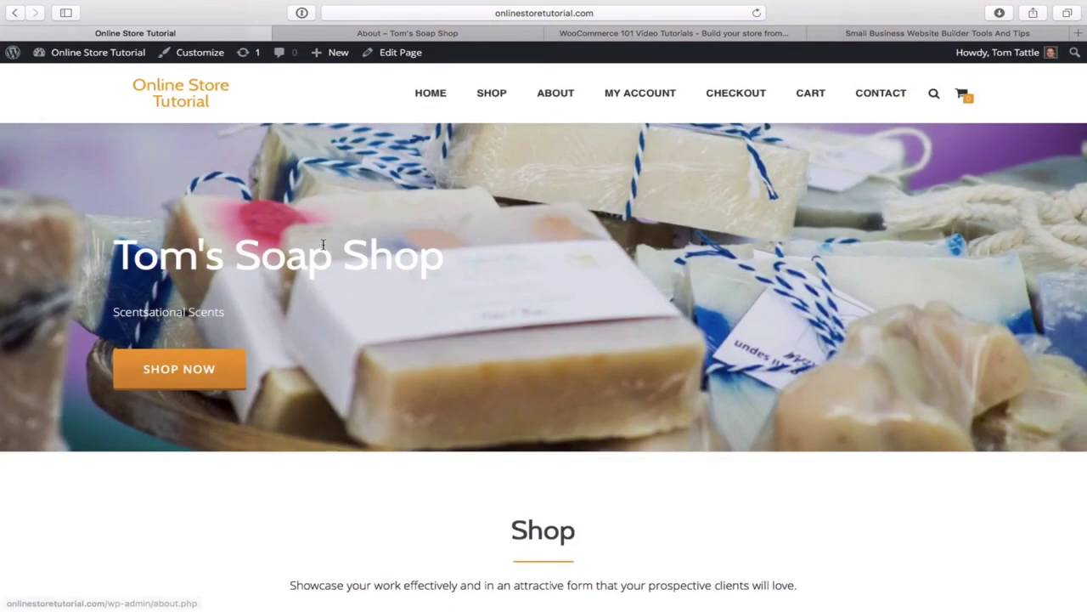
scroll(681, 299, down, 5)
scroll(681, 303, down, 1)
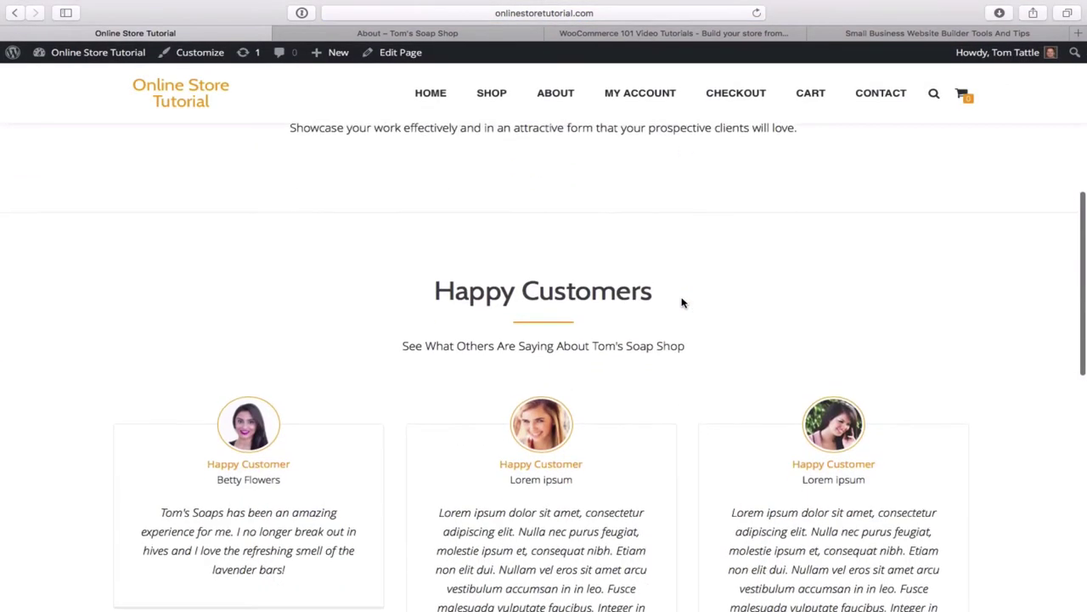
scroll(681, 302, up, 5)
scroll(681, 302, down, 9)
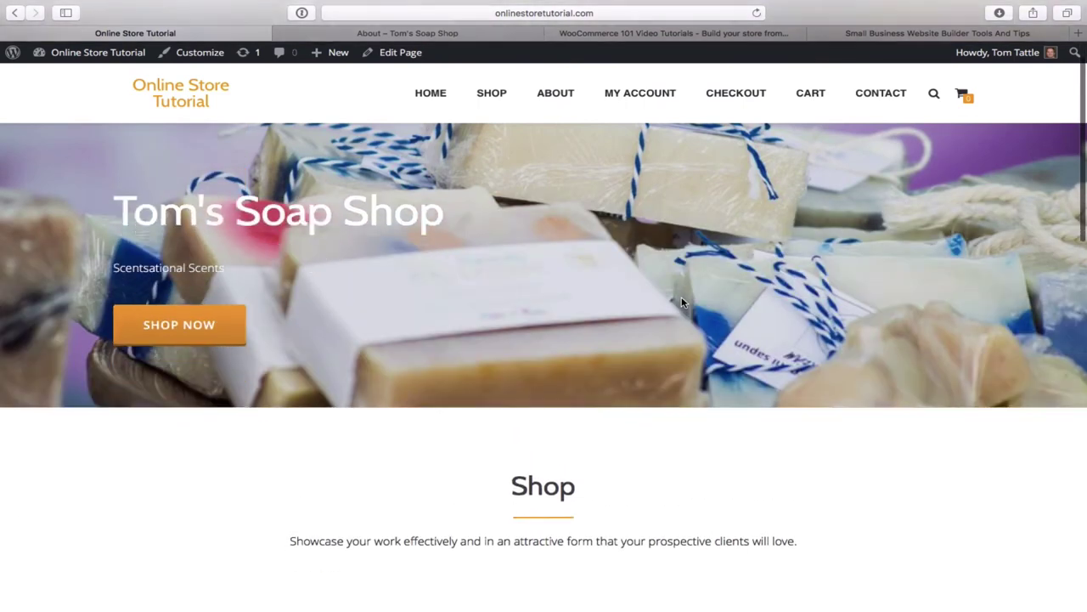
scroll(681, 302, down, 4)
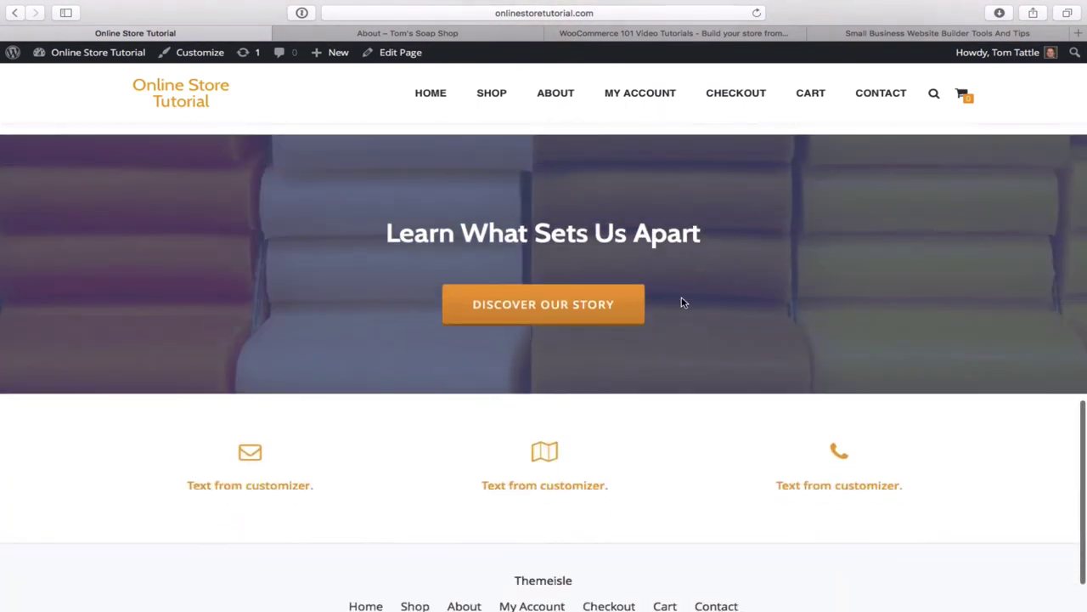
scroll(683, 304, up, 2)
scroll(683, 306, down, 1)
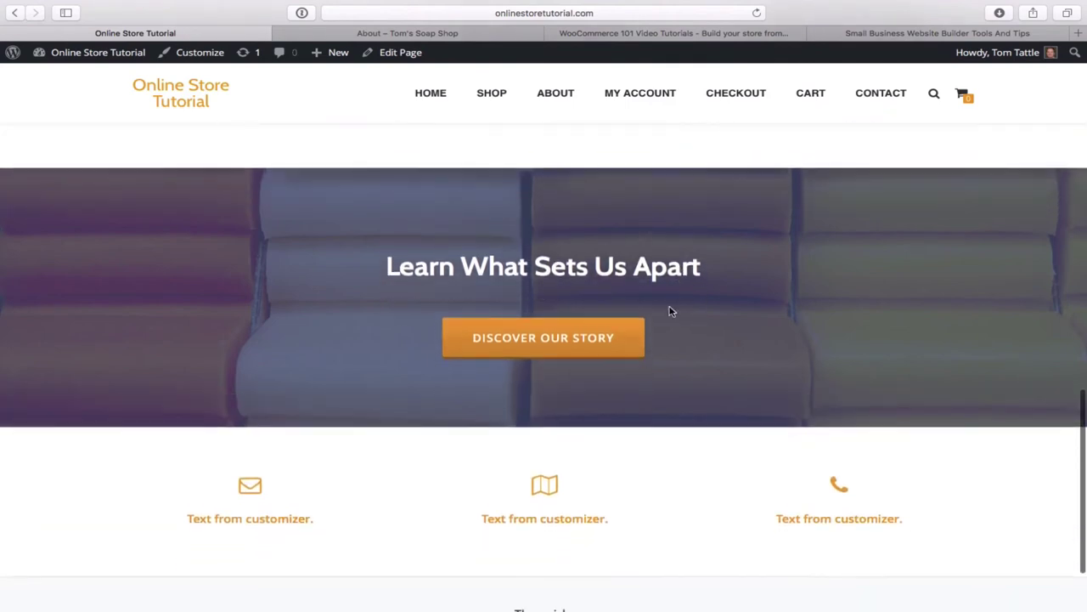
click(544, 341)
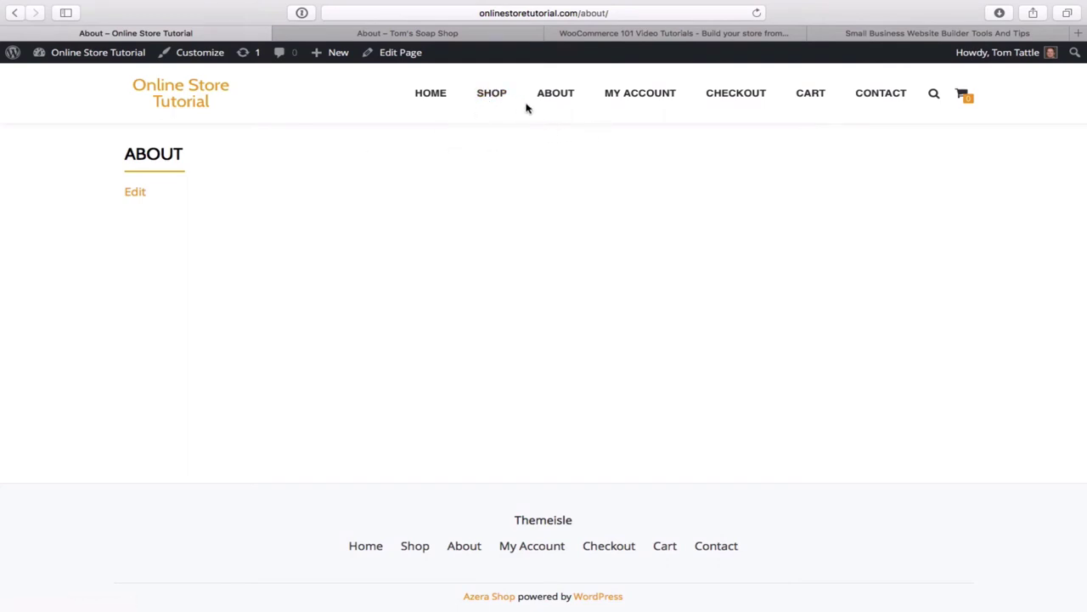
- Open the Customizer's Contact info front page section, then switch to the Tom's Soap Shop About tab
click(209, 56)
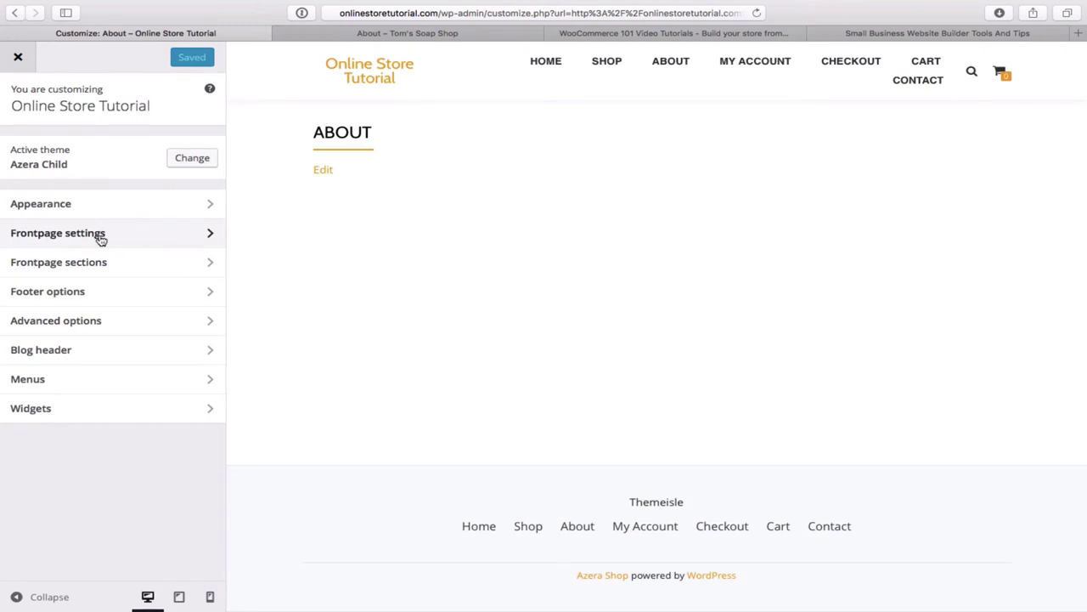
click(168, 270)
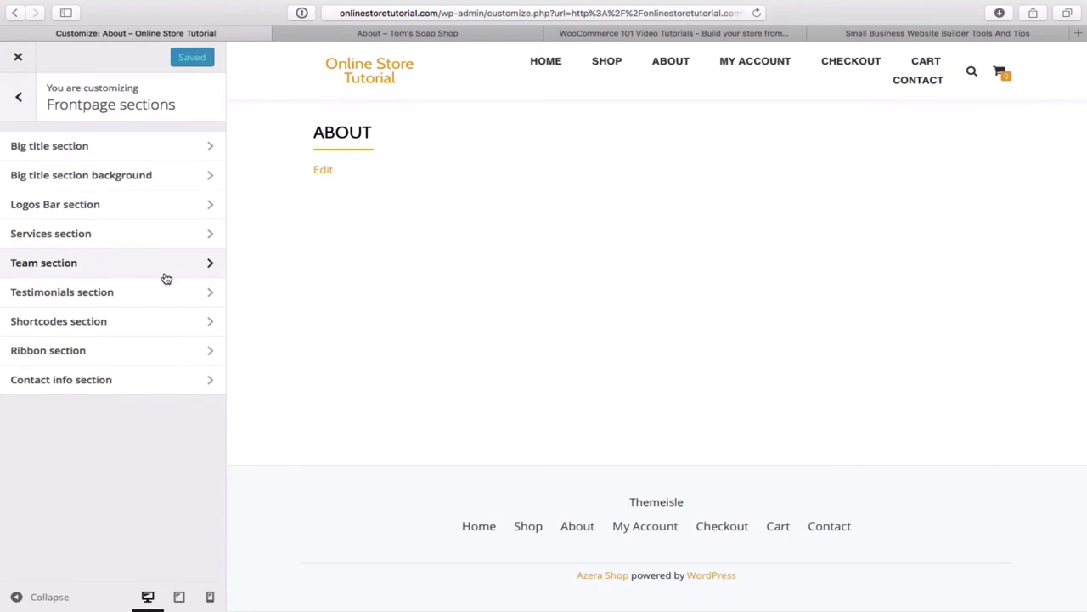
click(130, 382)
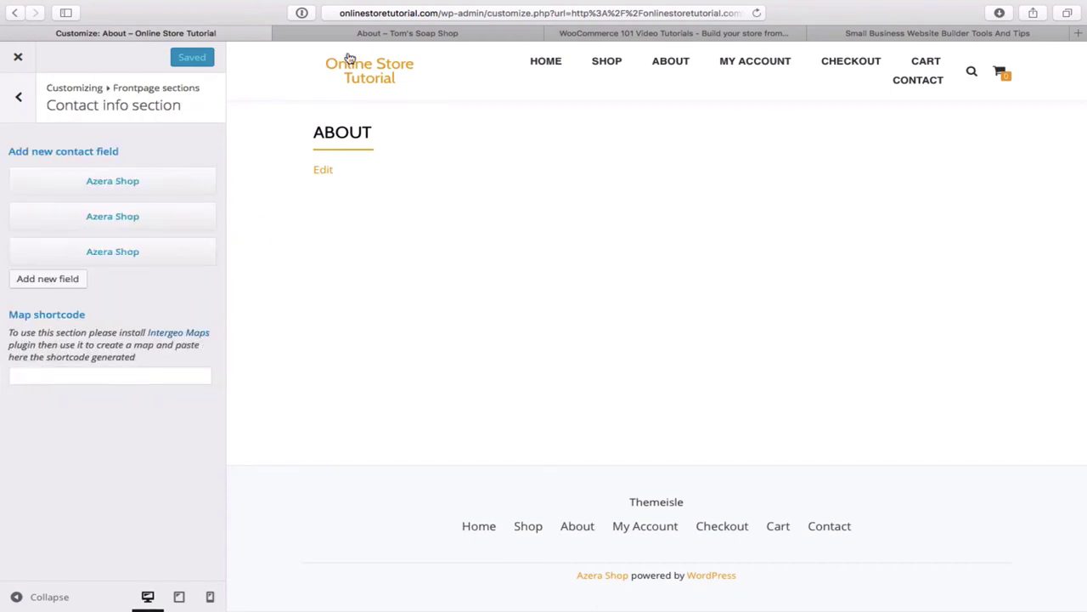
click(434, 34)
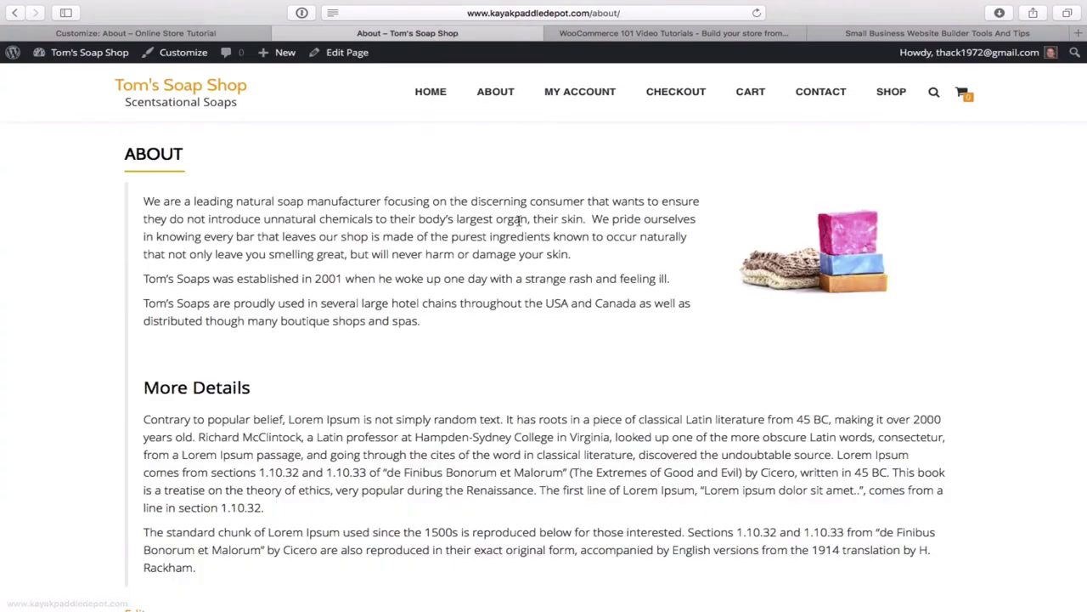
- Browse the Tom's Soap Shop home page's contact icons and map, then return to the Customizer tab
click(436, 95)
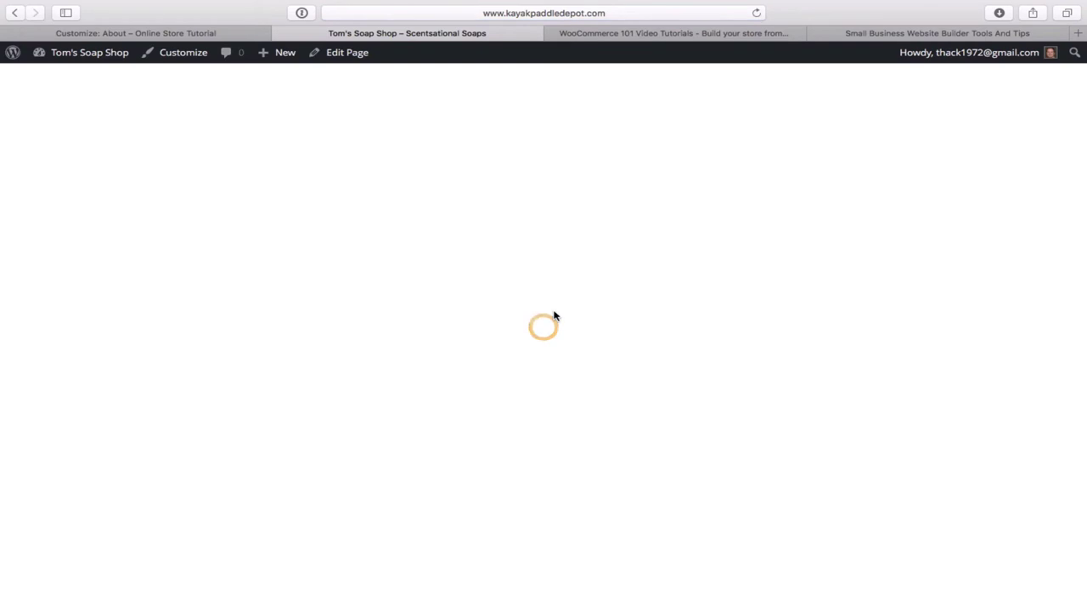
scroll(621, 336, down, 10)
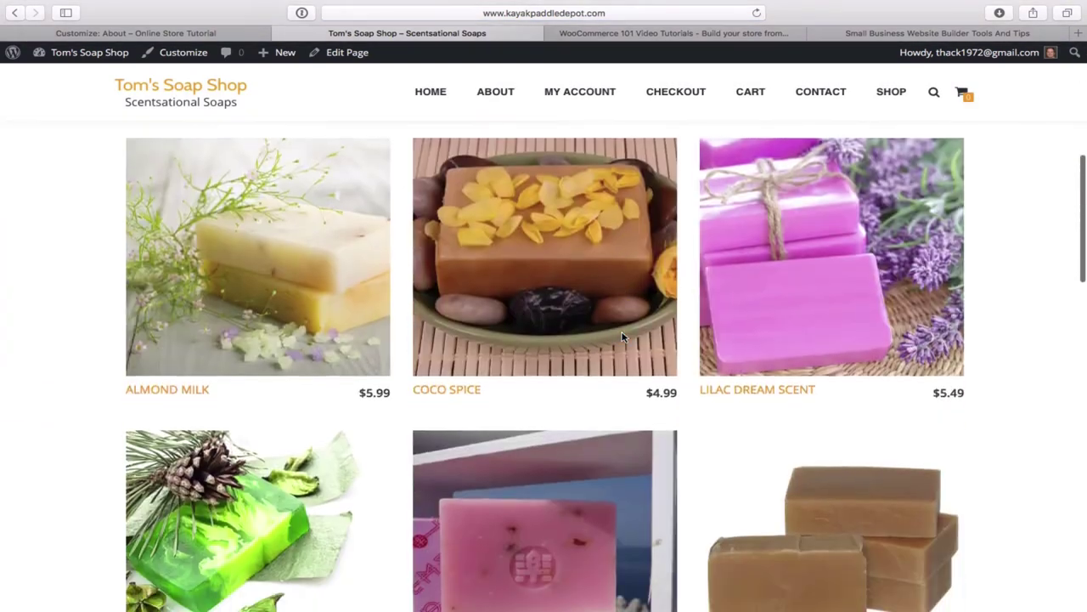
scroll(623, 337, down, 15)
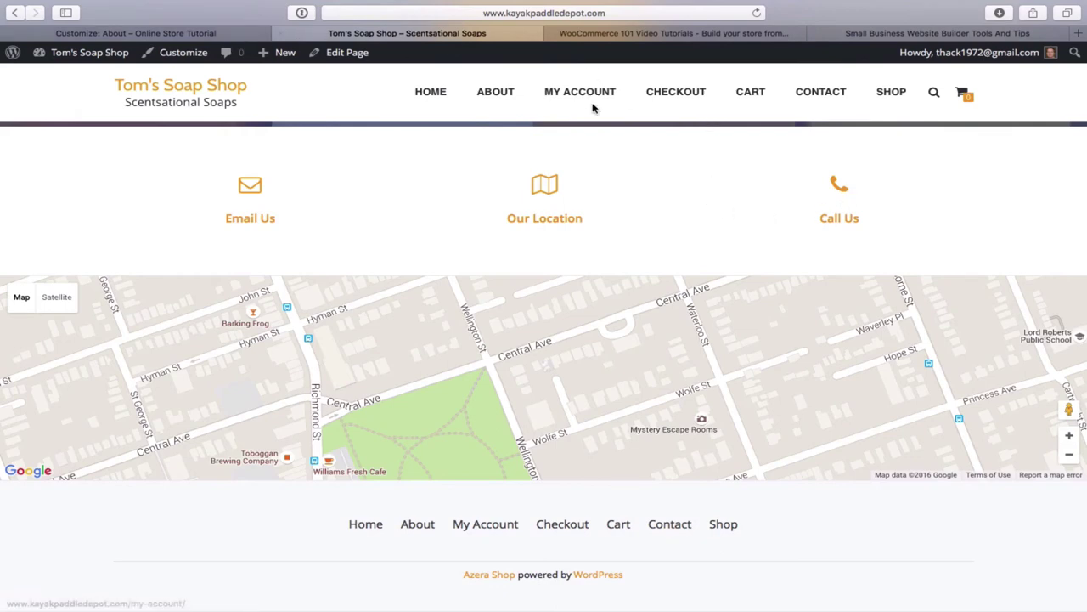
scroll(581, 182, up, 1)
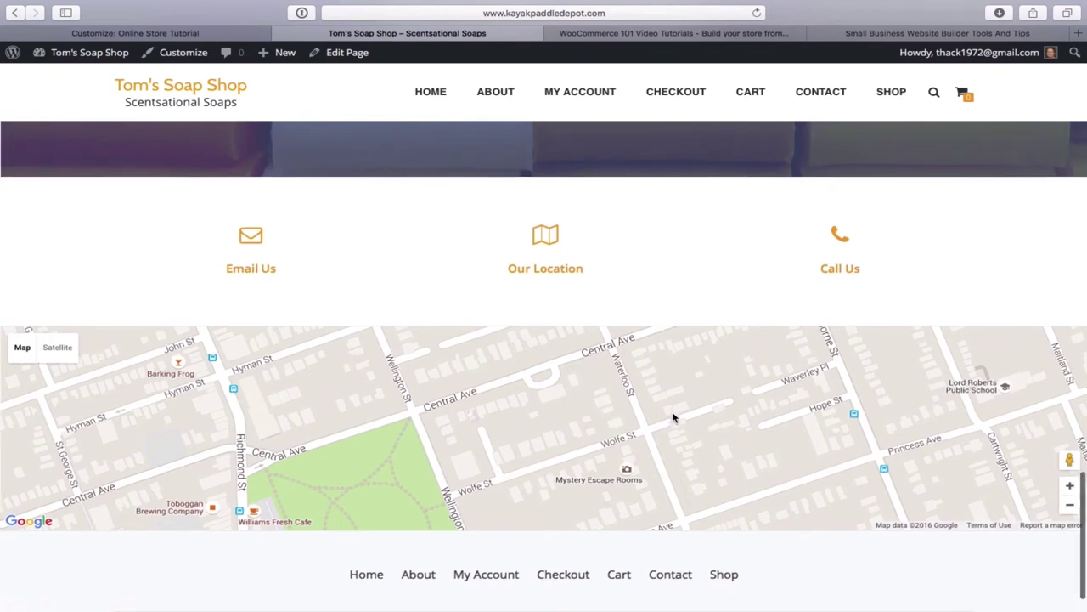
scroll(673, 416, down, 2)
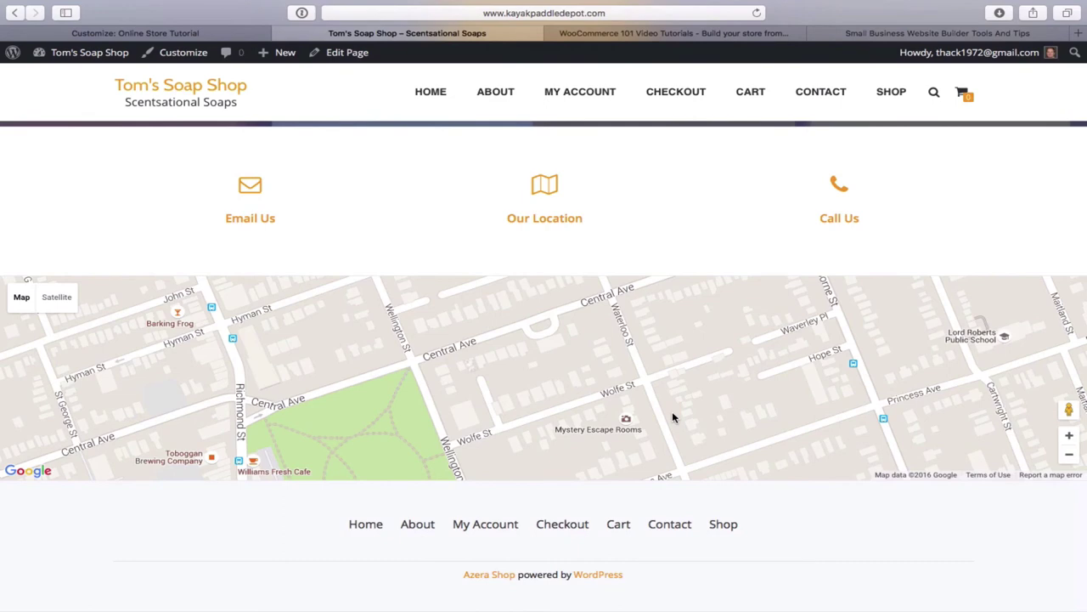
scroll(672, 412, up, 2)
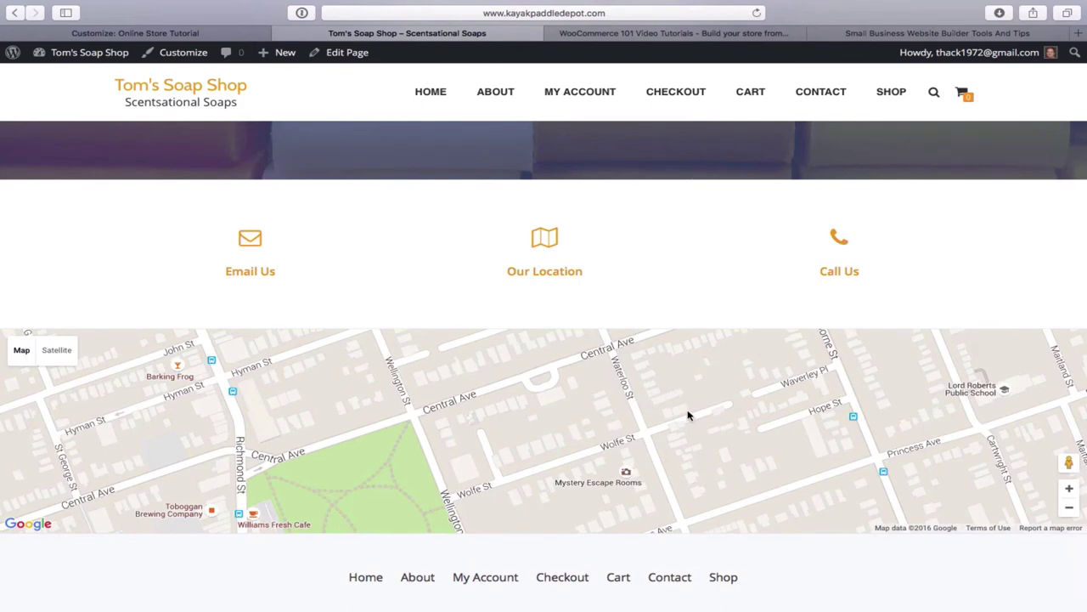
scroll(688, 414, down, 2)
scroll(688, 415, up, 3)
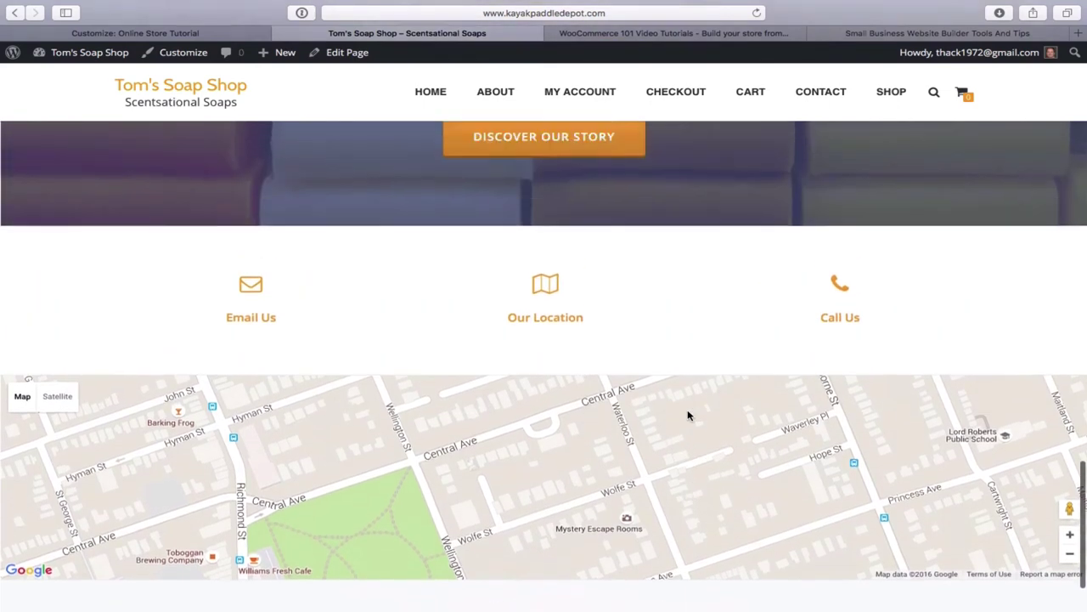
scroll(688, 414, up, 3)
scroll(688, 414, down, 4)
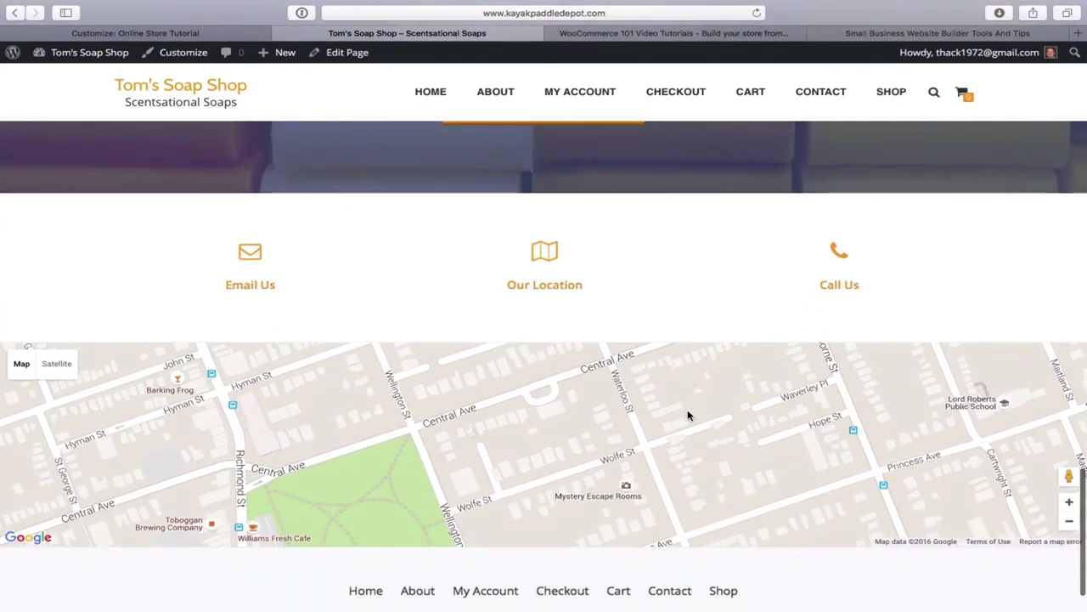
click(214, 34)
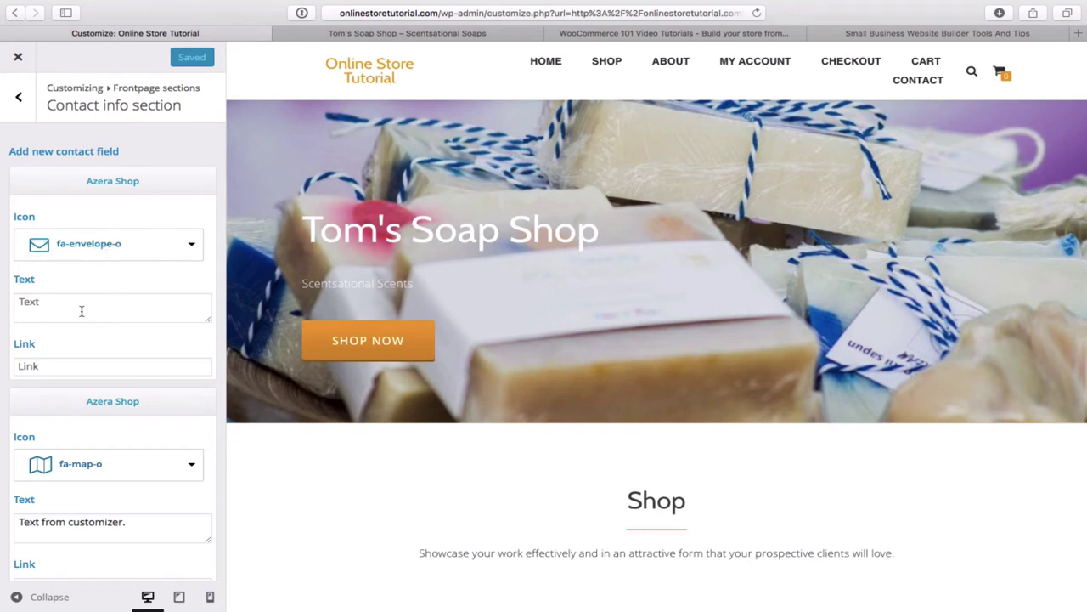
- Label the envelope contact item 'Email Us' and link it to the shop's e-mail with mailto
click(81, 311)
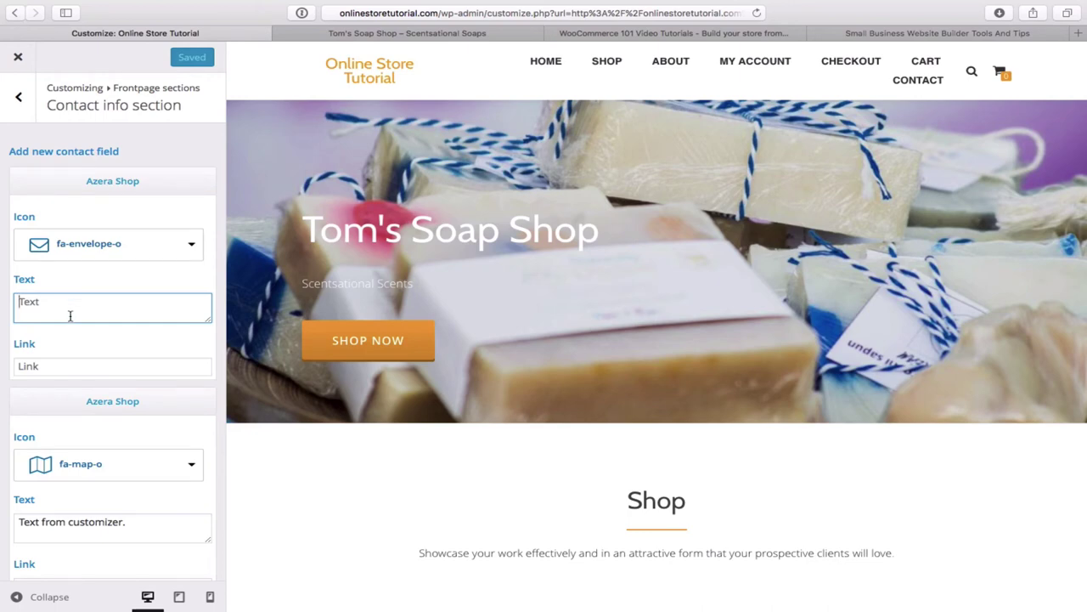
text(Ema)
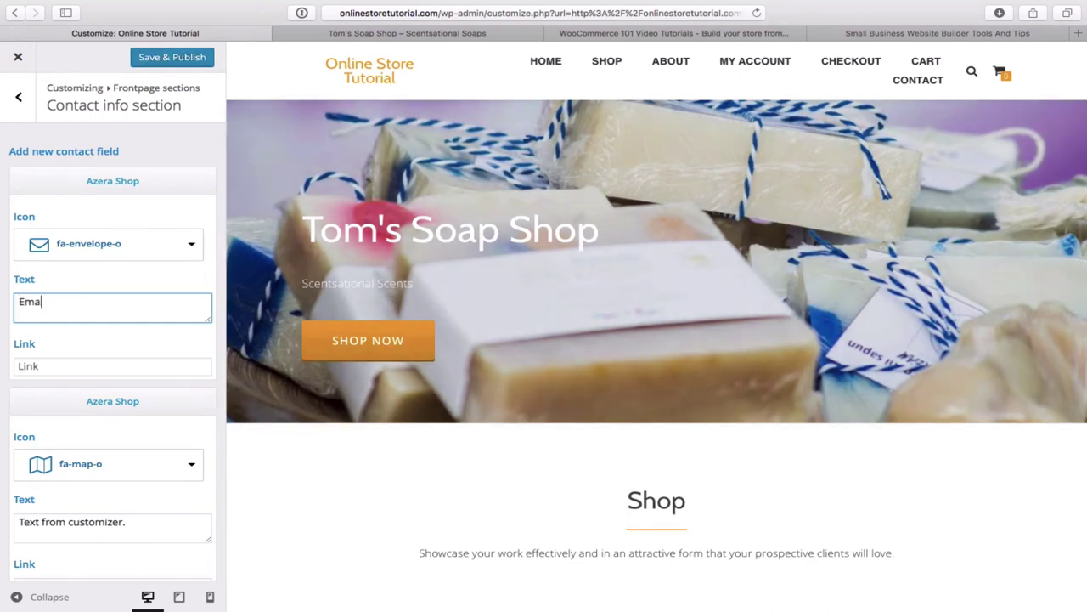
text(il)
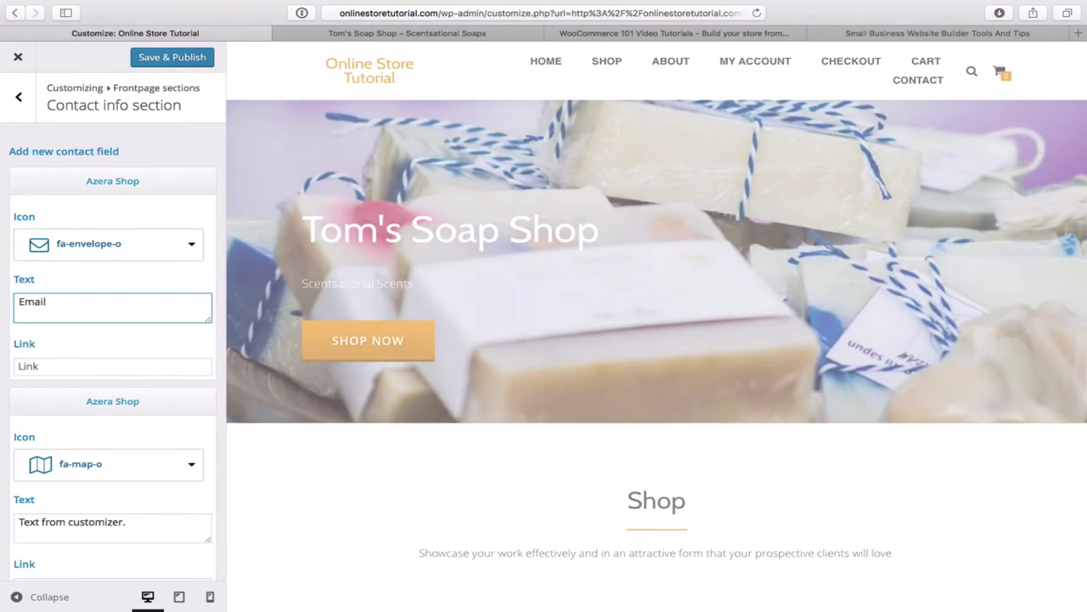
text( Us)
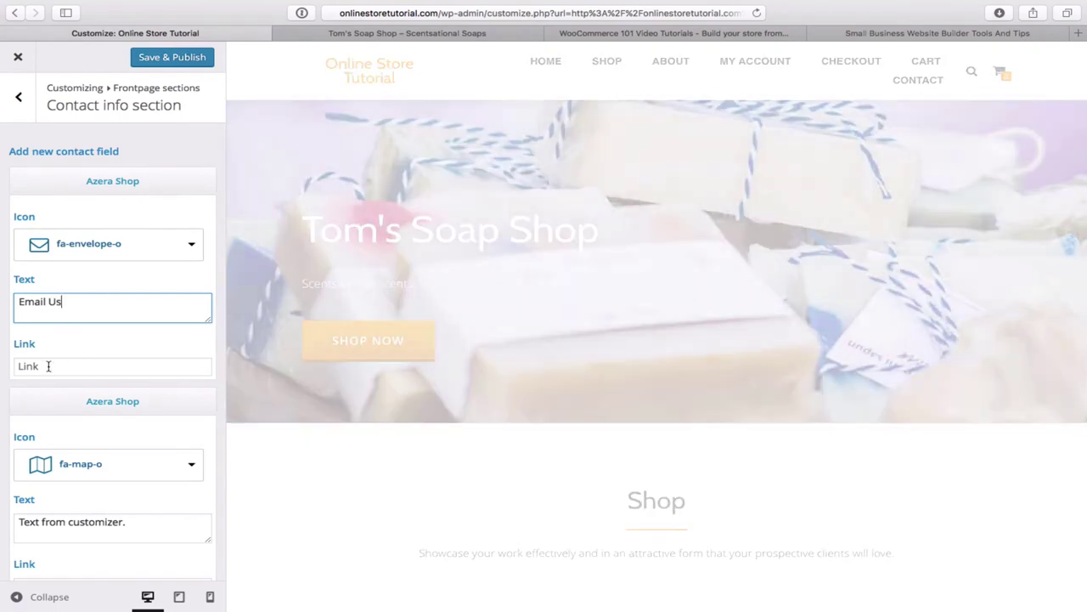
click(49, 366)
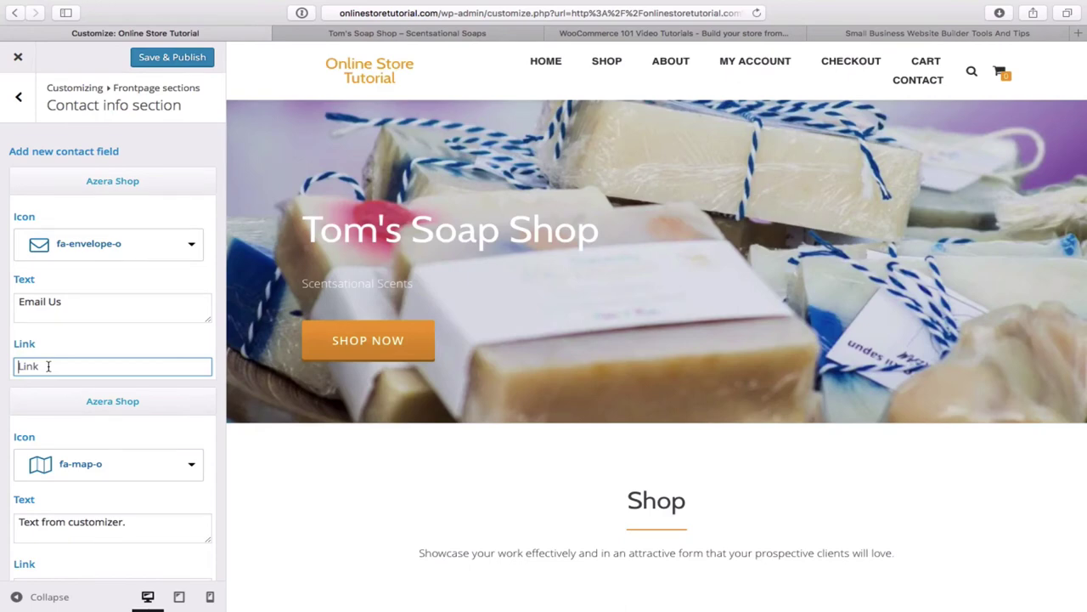
text(mailto)
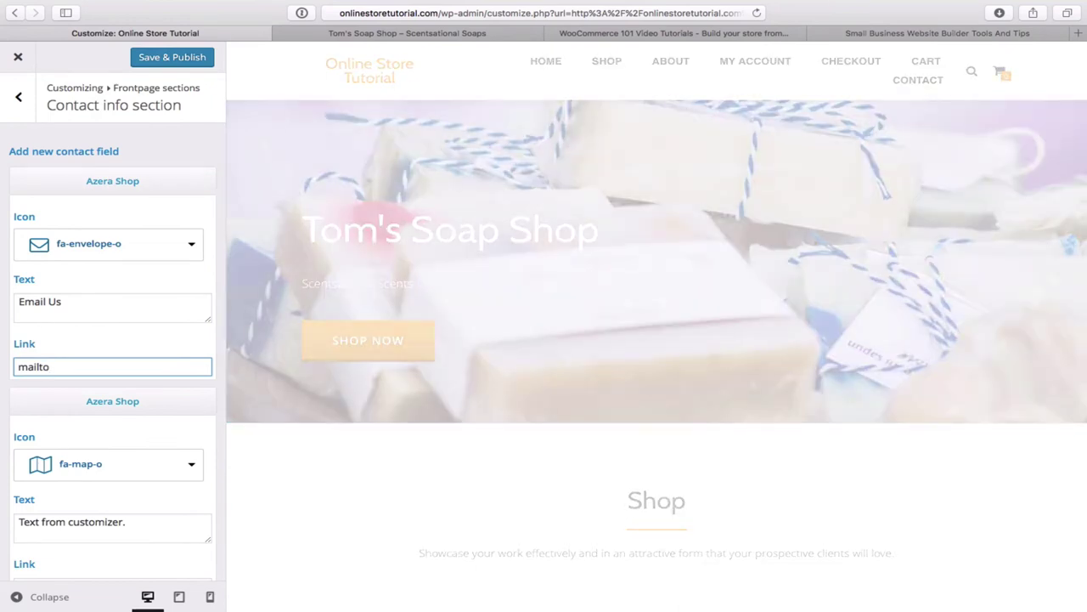
text(:)
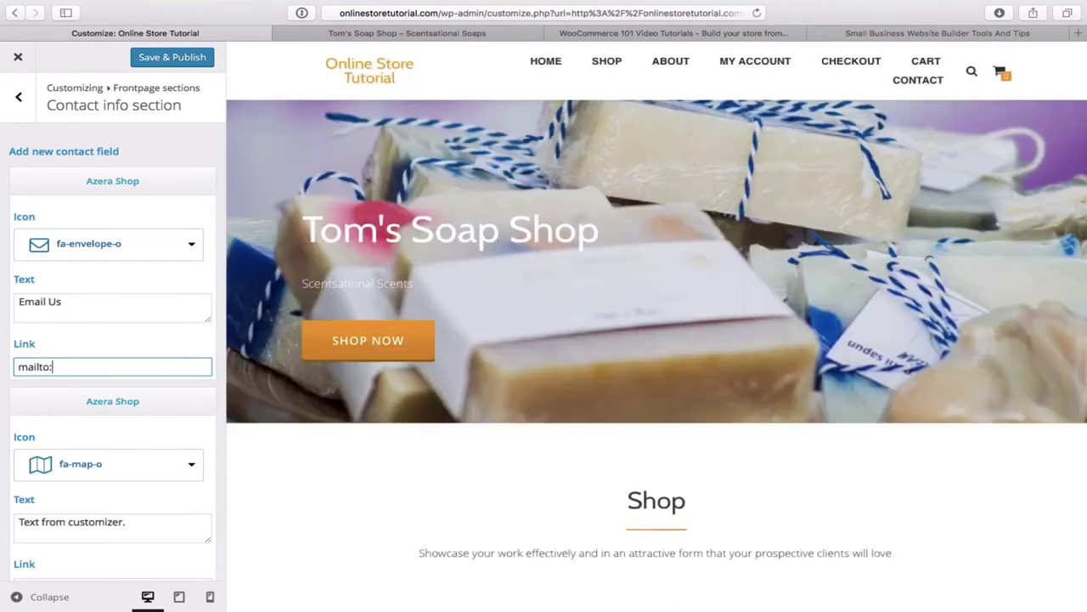
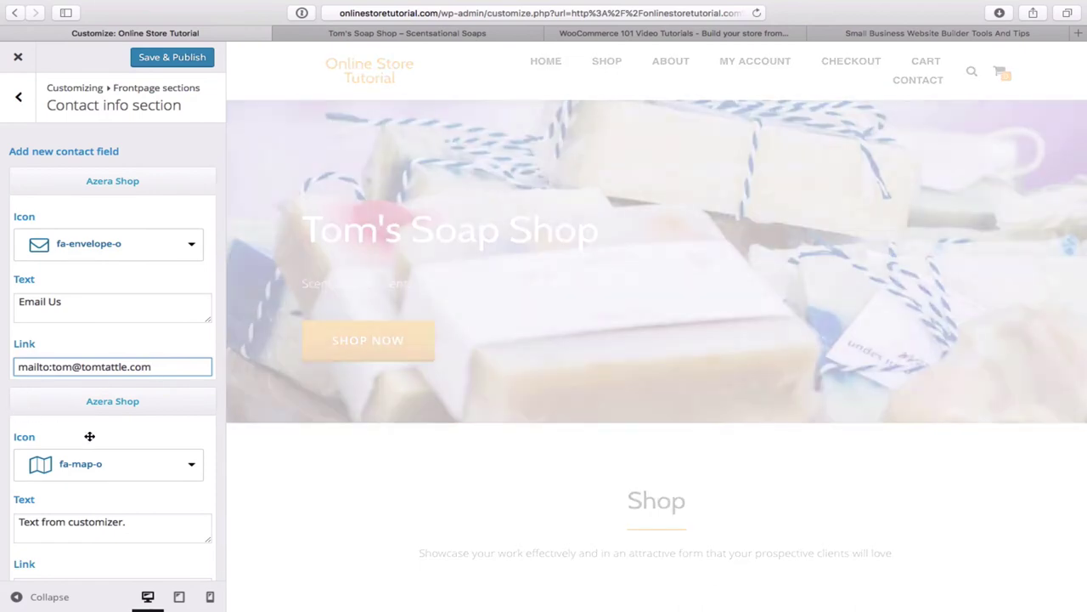
- Clear the map contact item's 'Text from customizer.' sample text
scroll(137, 431, down, 5)
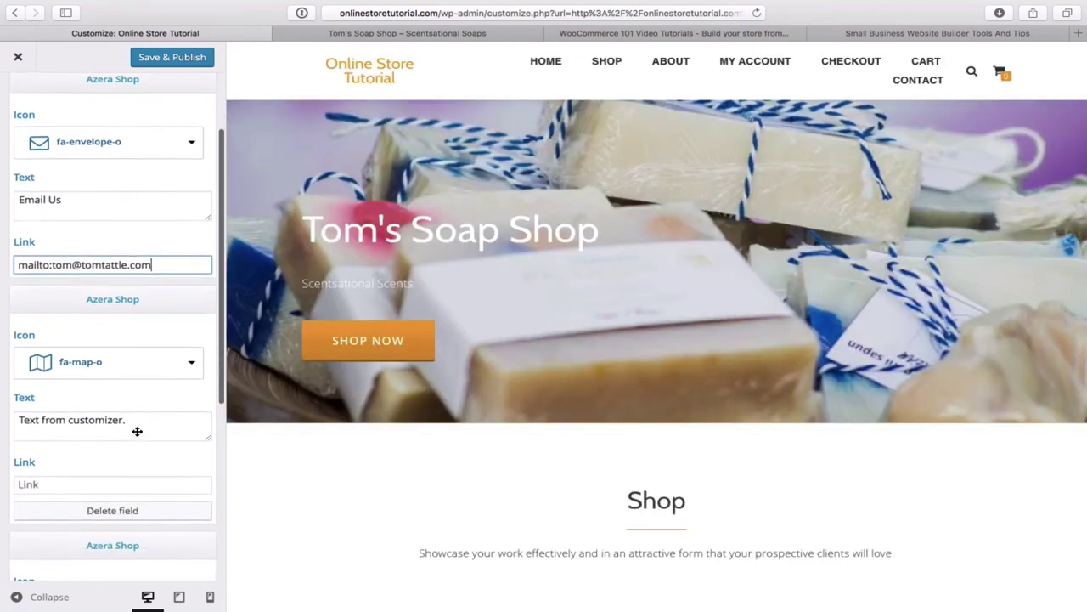
click(149, 381)
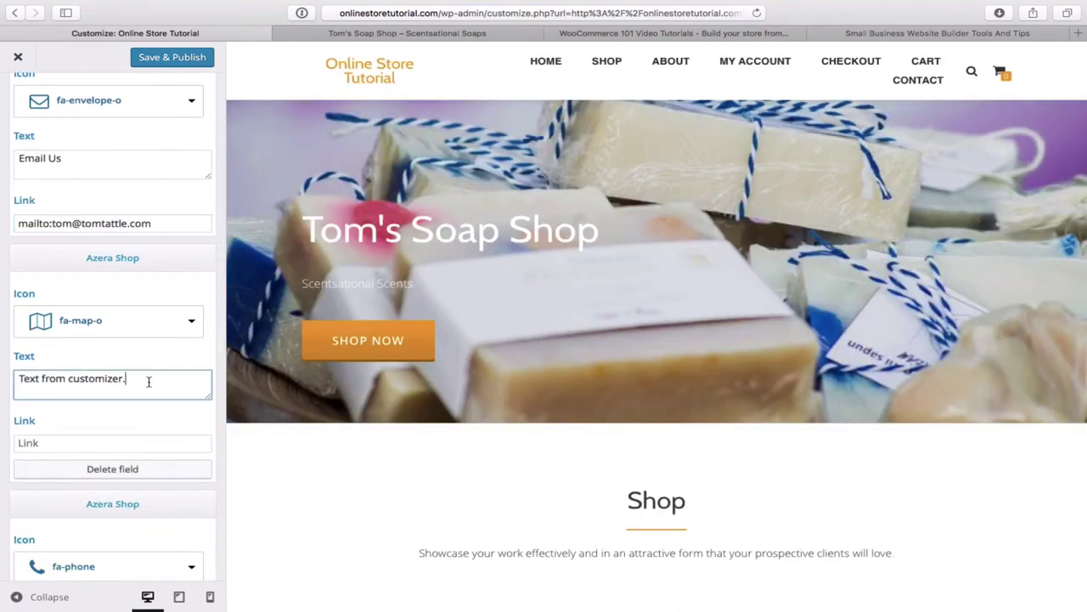
key(BackSpace)
key(BackSpace)
key(BackSpace)
key(BackSpace)
key(BackSpace)
key(BackSpace)
key(BackSpace)
key(BackSpace)
key(BackSpace)
key(BackSpace)
key(BackSpace)
key(BackSpace)
key(BackSpace)
key(BackSpace)
key(BackSpace)
key(BackSpace)
key(BackSpace)
key(BackSpace)
key(BackSpace)
key(BackSpace)
key(BackSpace)
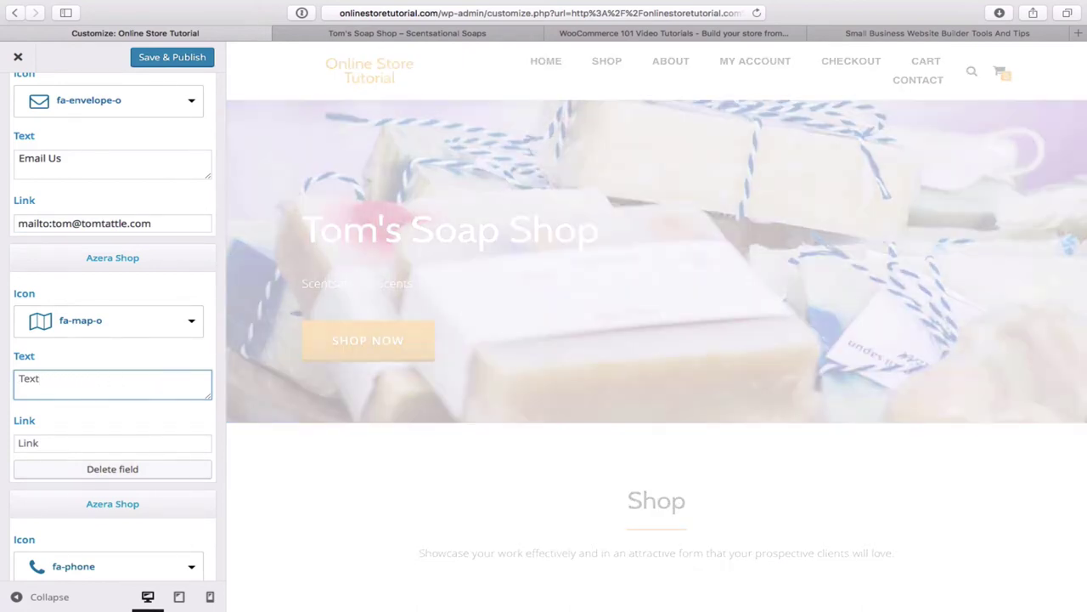
scroll(194, 397, down, 5)
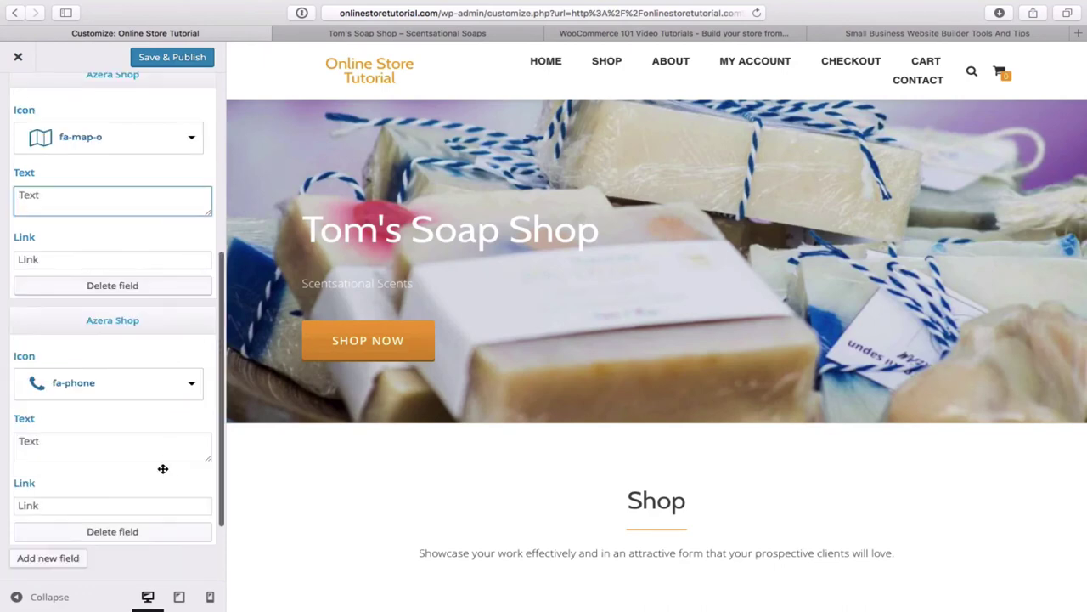
- Delete the map contact item, relabel the phone item 'Call Us' with a tel: phone link, and publish
click(131, 289)
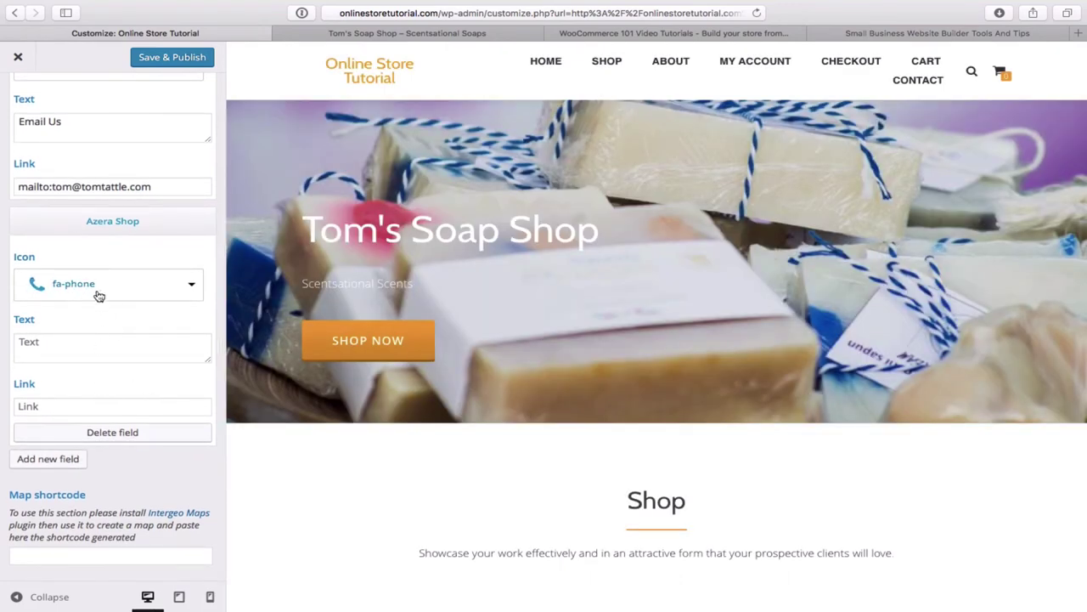
click(73, 350)
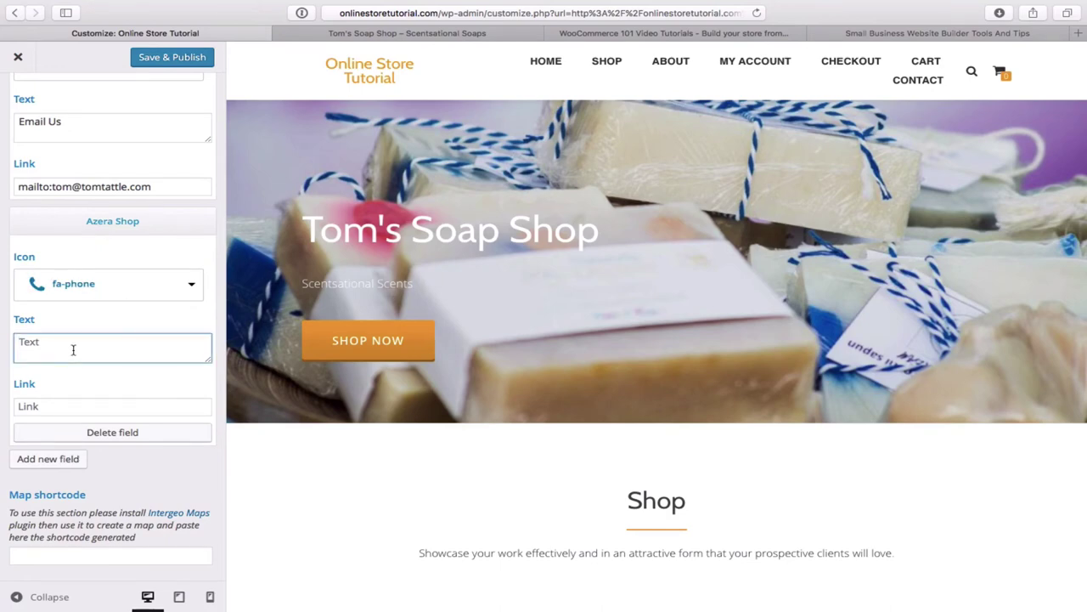
text(Call Us)
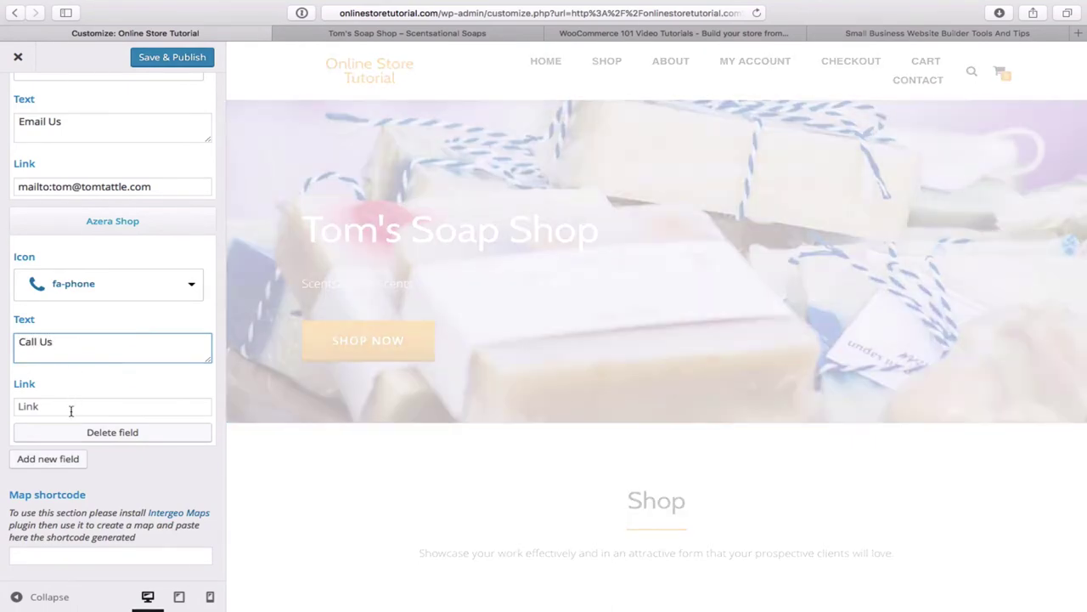
click(71, 410)
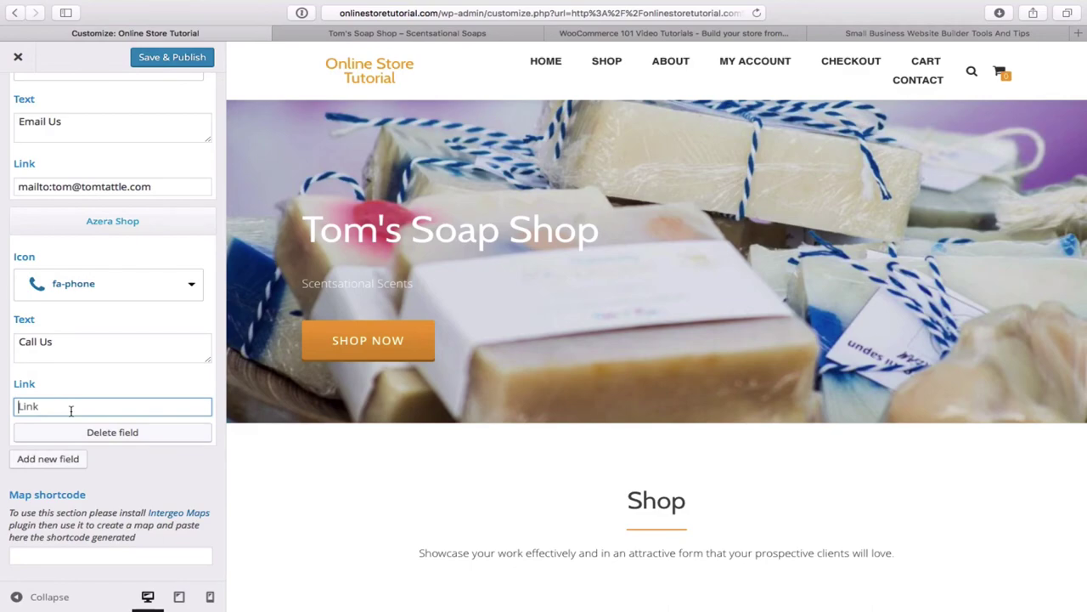
text(tel:)
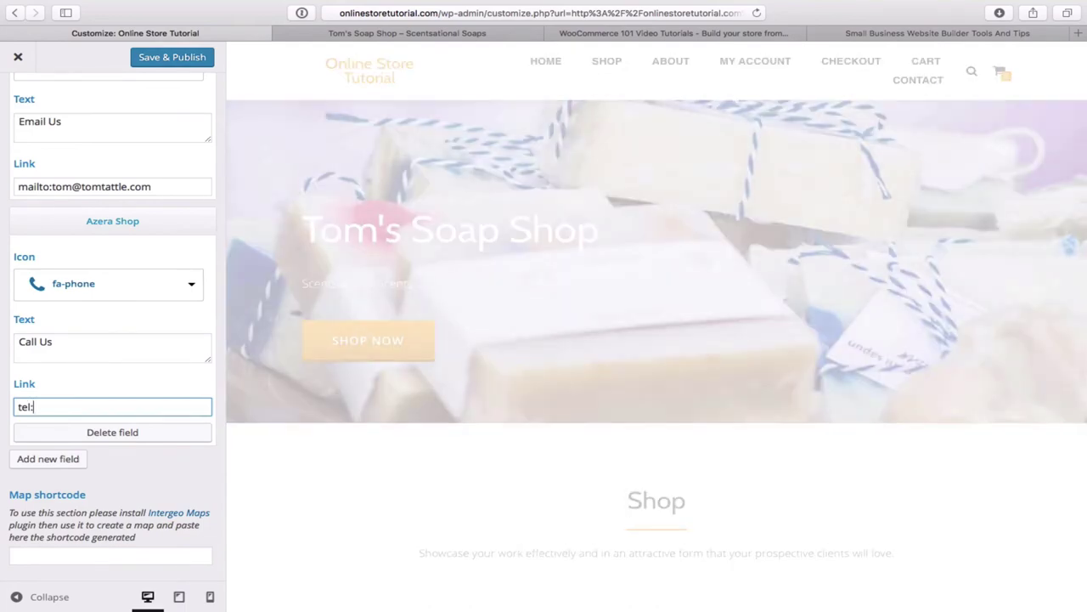
text(1231231)
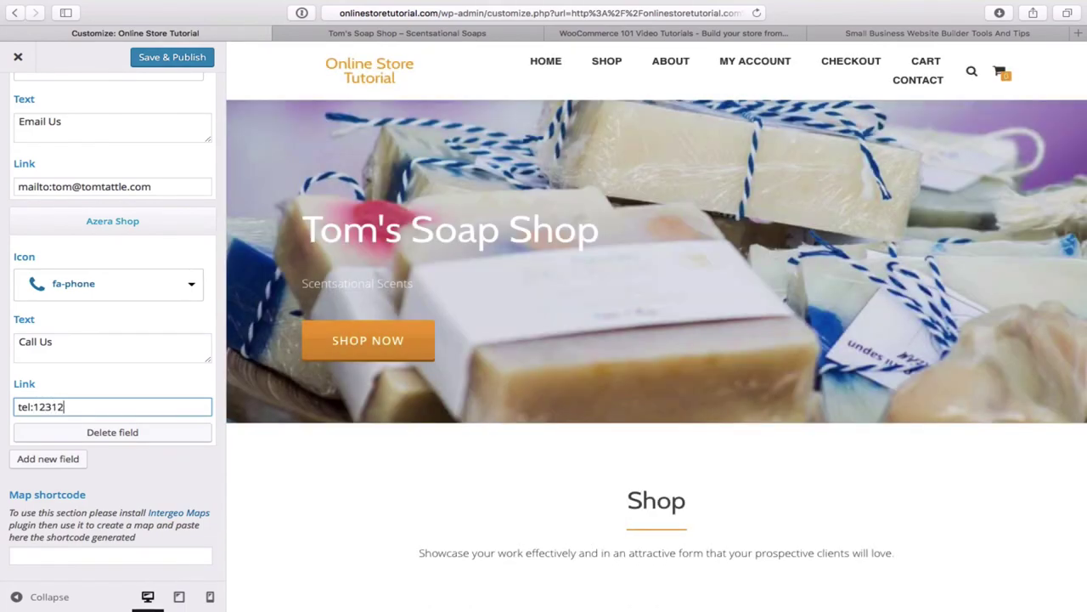
text(234)
scroll(138, 494, up, 5)
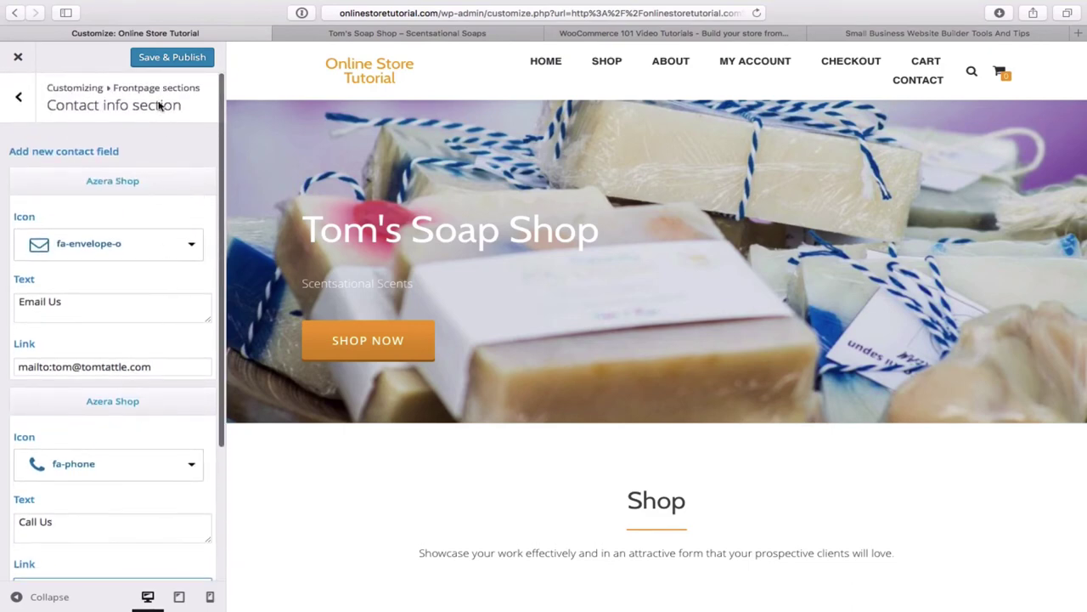
click(177, 57)
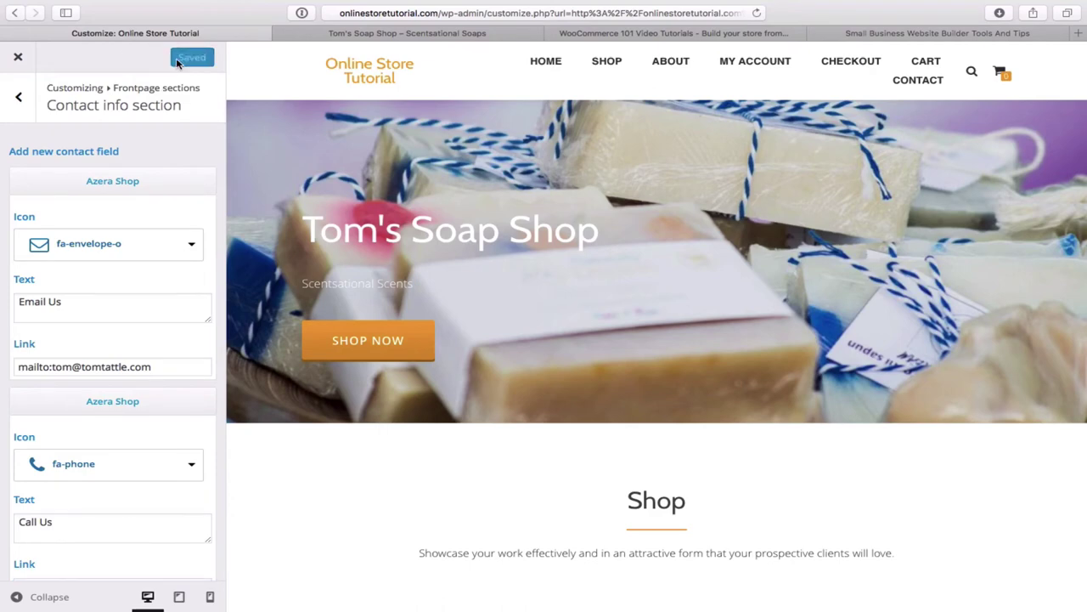
click(18, 58)
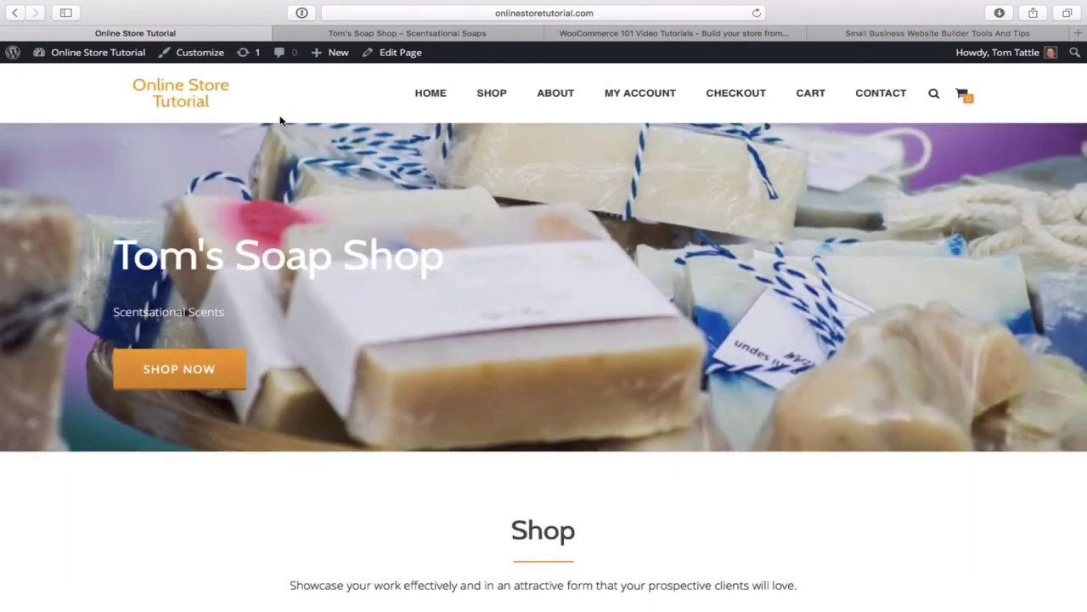
click(434, 95)
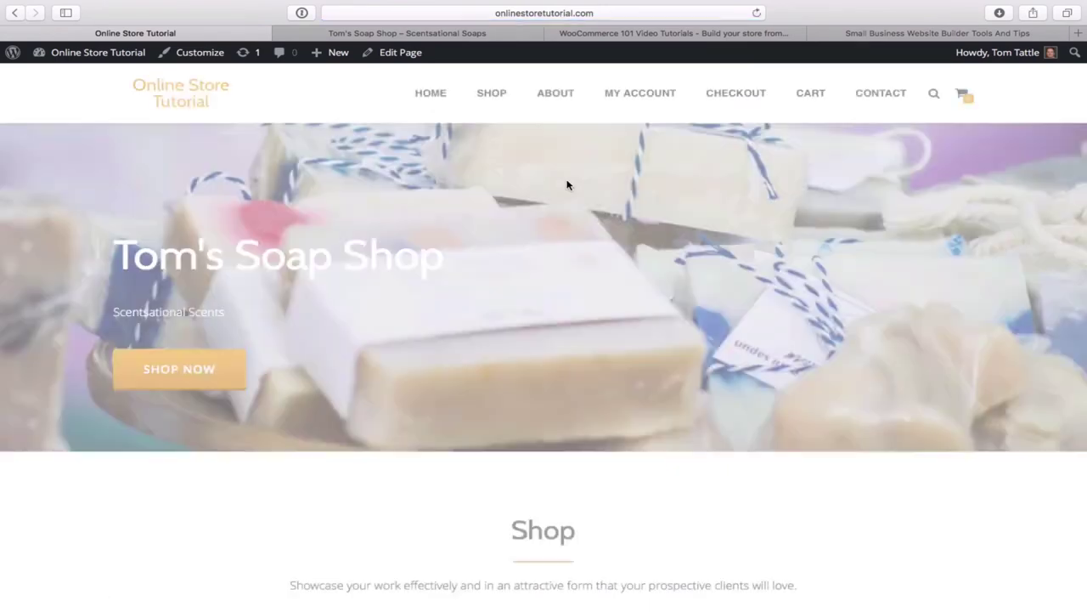
scroll(631, 281, down, 20)
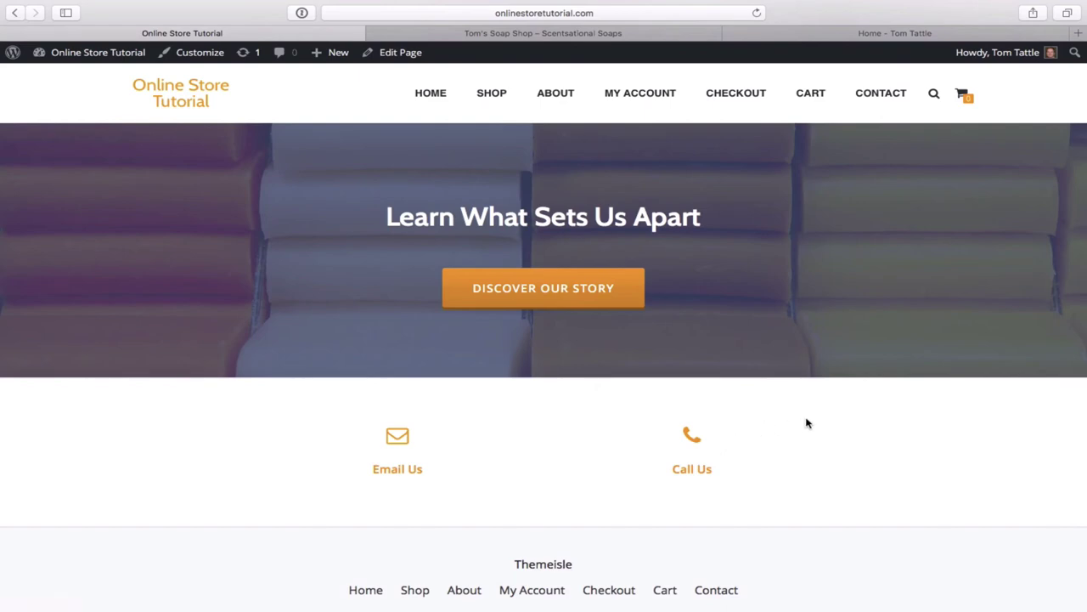
scroll(833, 409, up, 5)
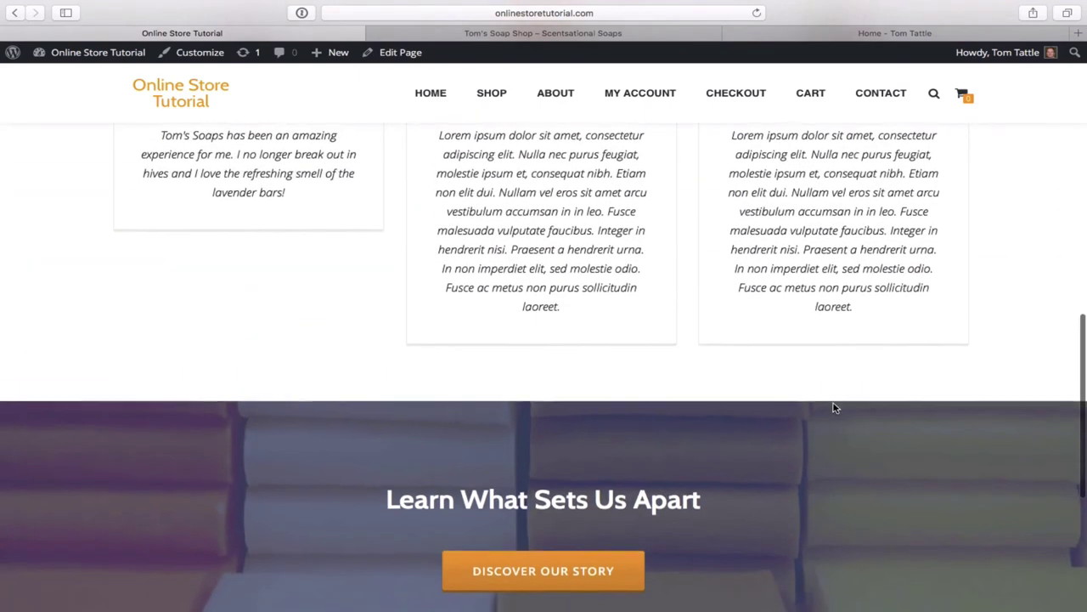
scroll(833, 409, up, 6)
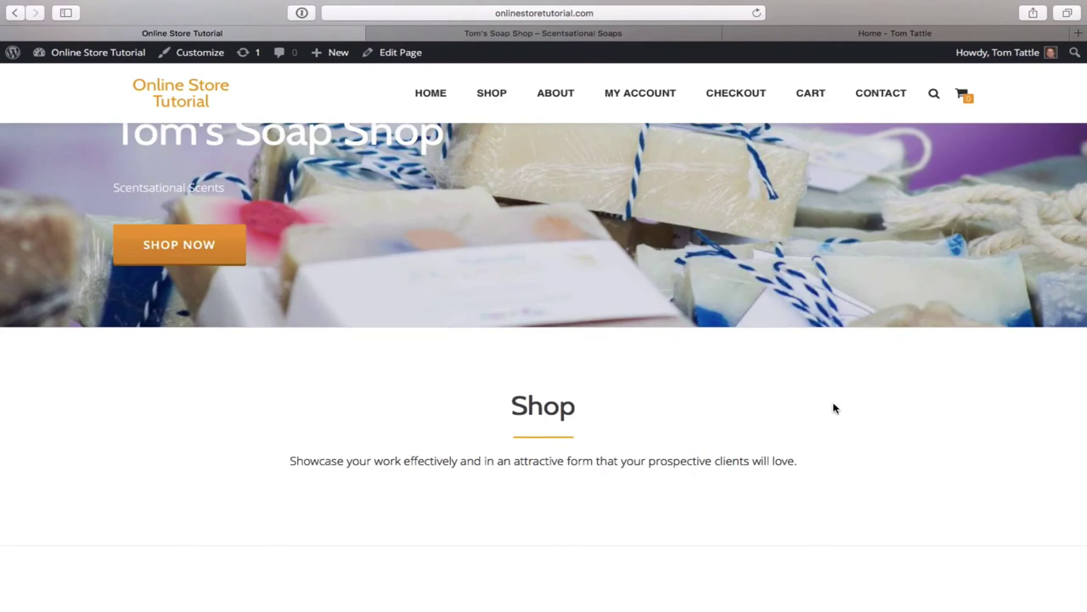
scroll(833, 409, up, 1)
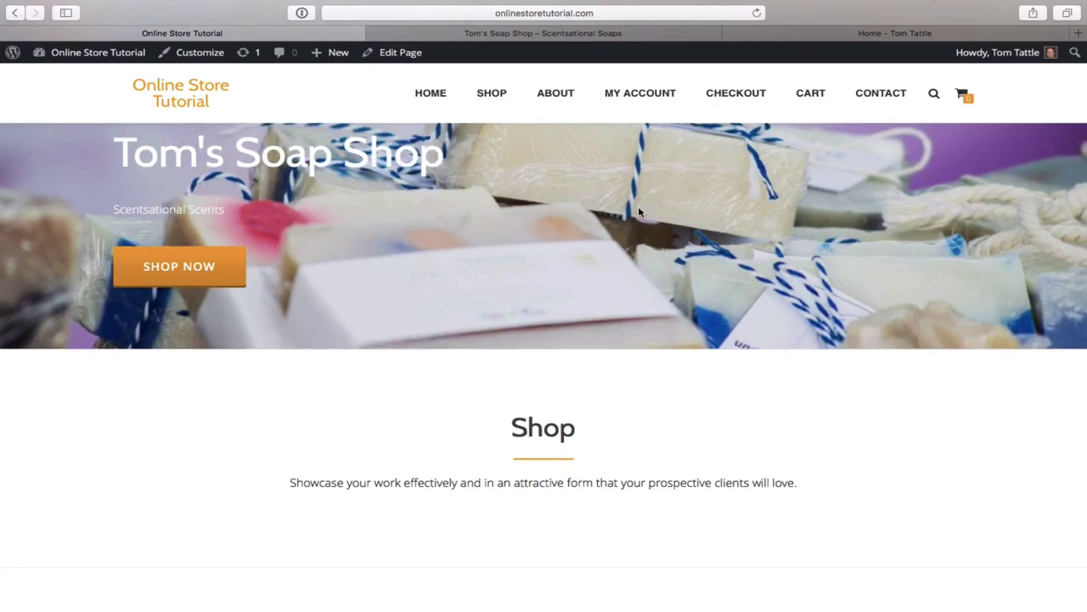
- Go to the Tom Tattle blog and open the 'Create An E-Commerce Website With WordPress' post
click(892, 36)
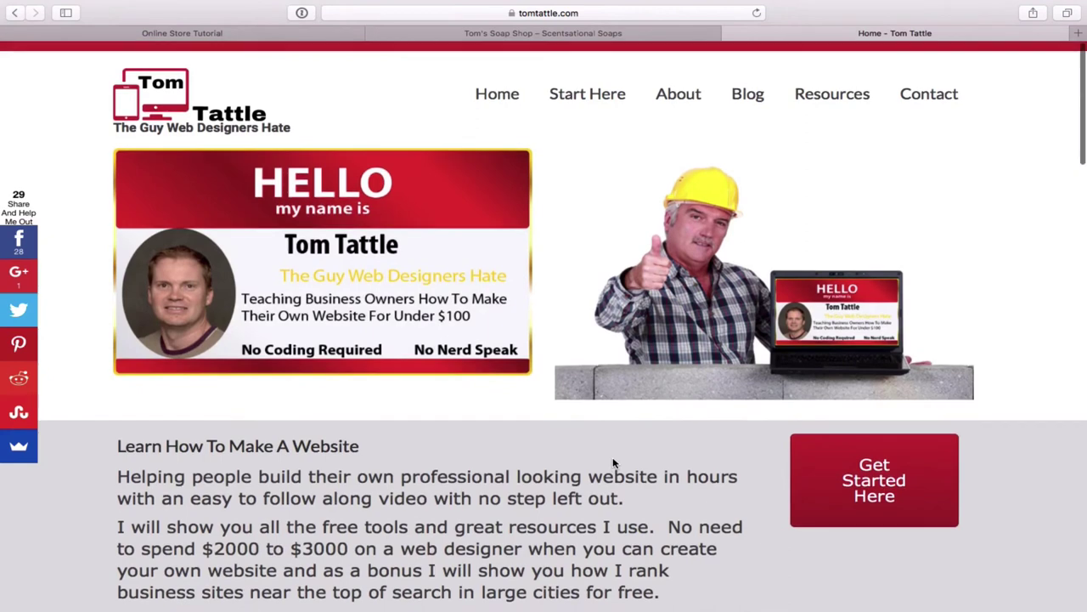
scroll(613, 442, up, 2)
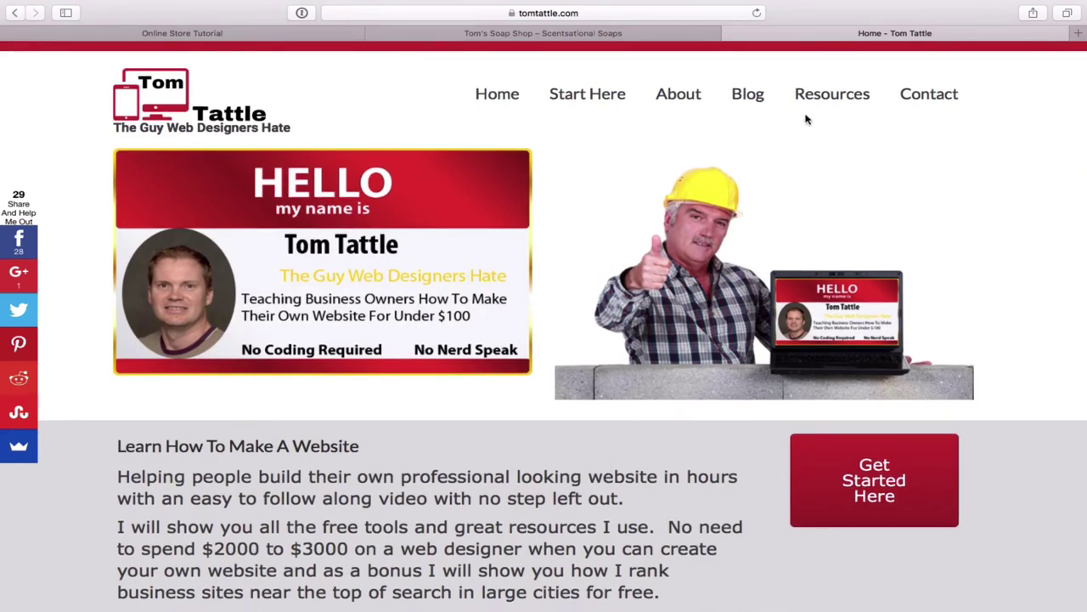
click(748, 99)
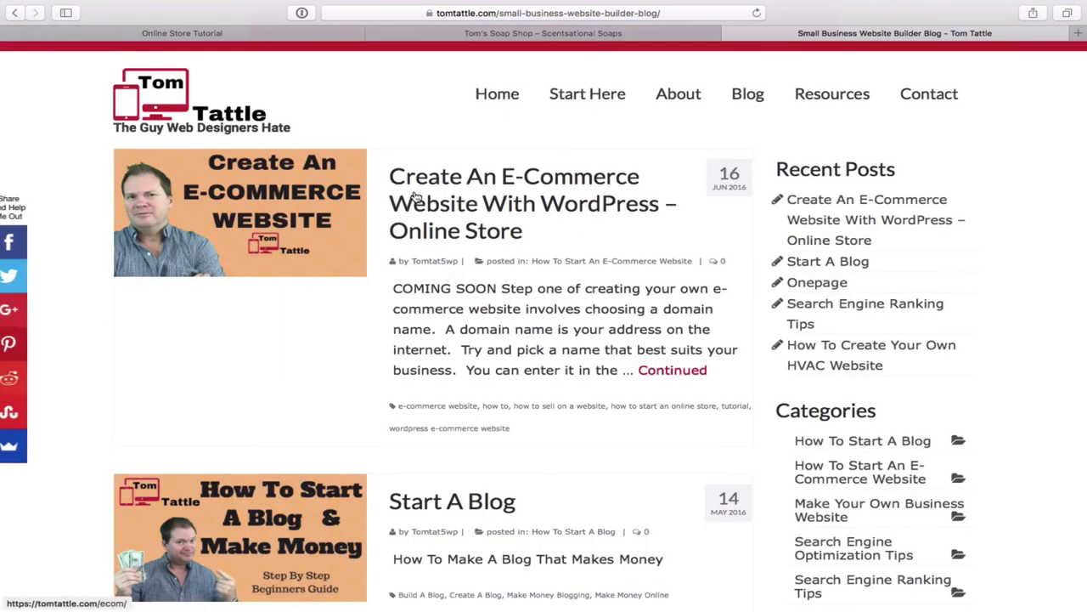
click(489, 215)
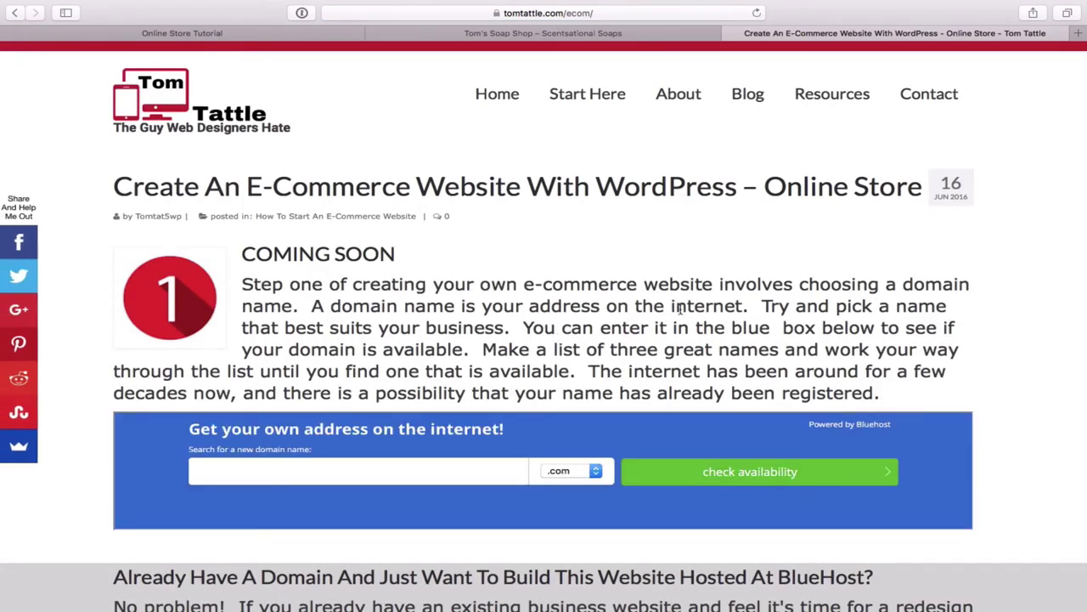
- Scroll down the post to its WooCommerce Resources section
scroll(680, 310, down, 5)
scroll(680, 310, down, 10)
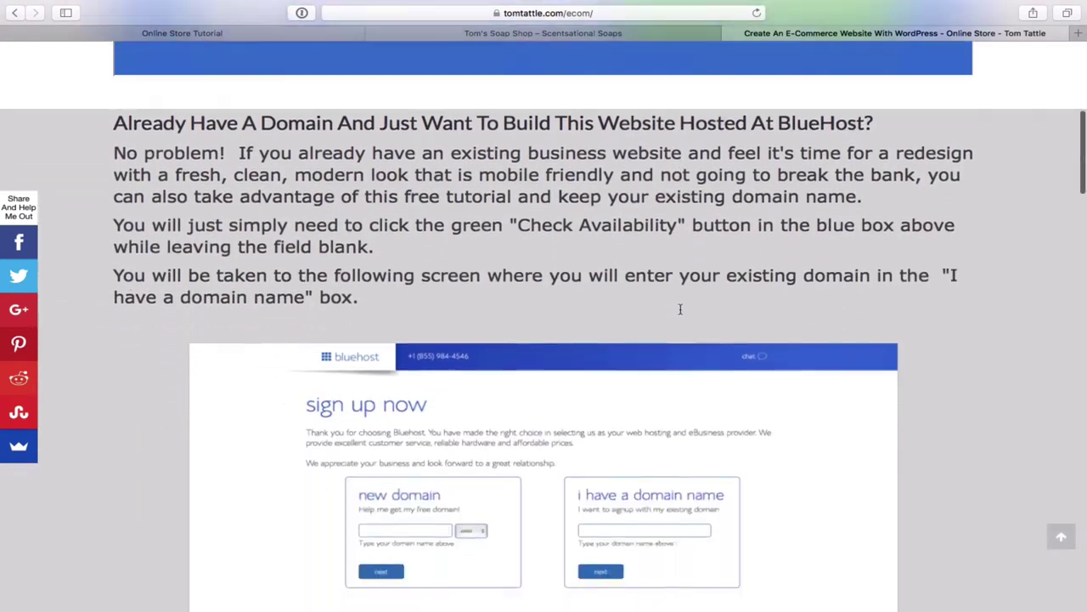
scroll(680, 310, down, 20)
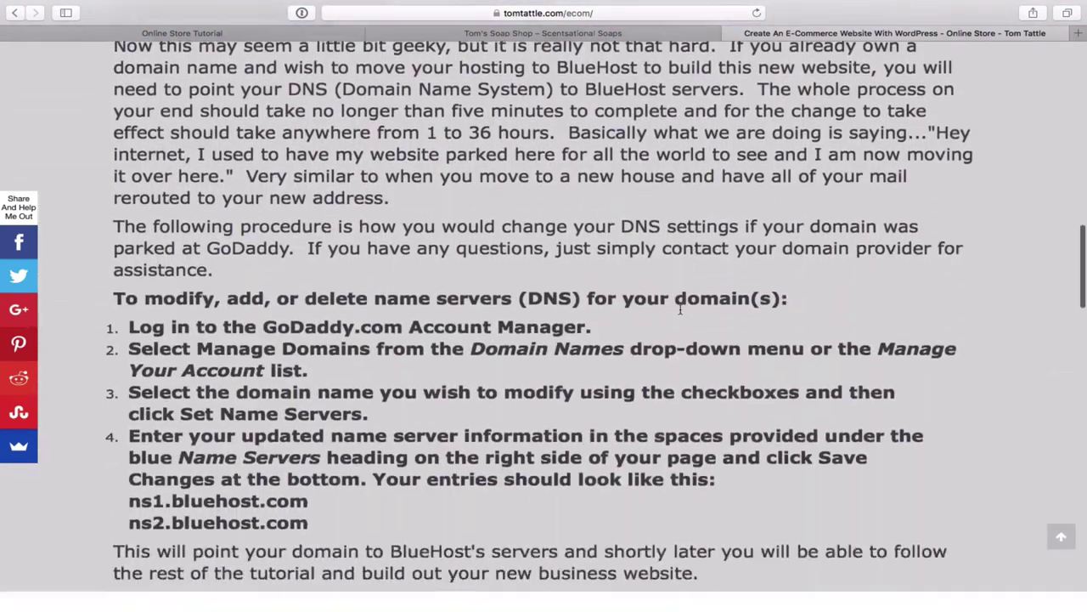
scroll(680, 309, down, 8)
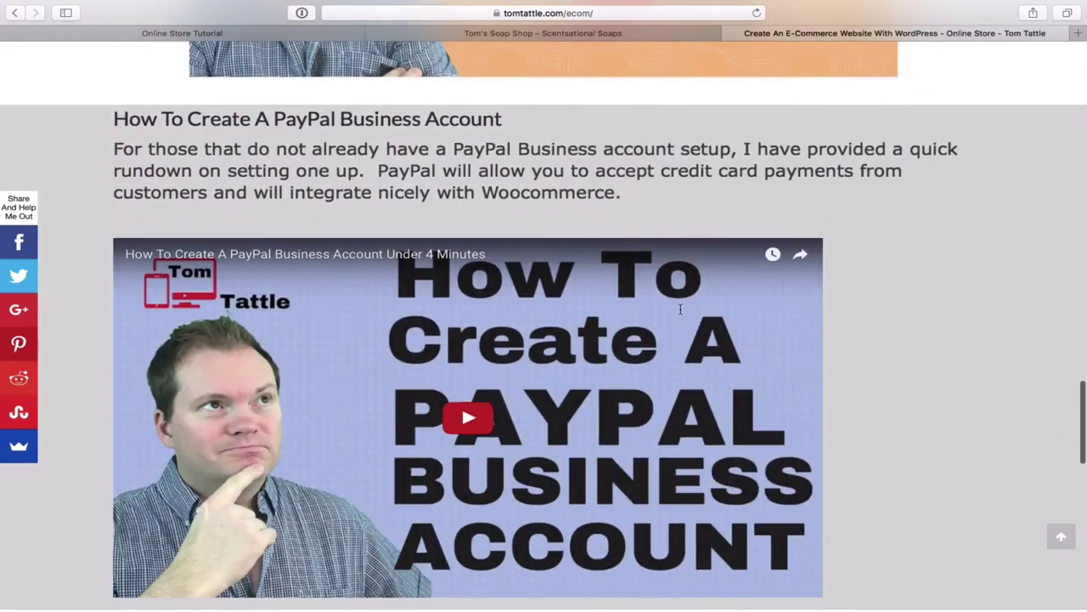
scroll(745, 348, down, 5)
scroll(843, 391, down, 10)
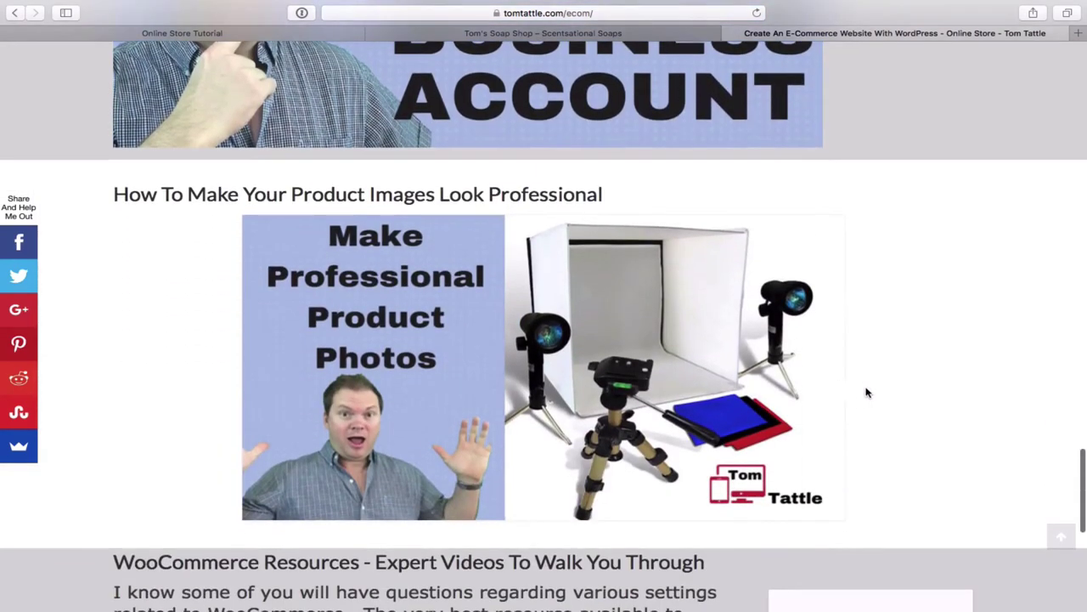
scroll(875, 404, down, 3)
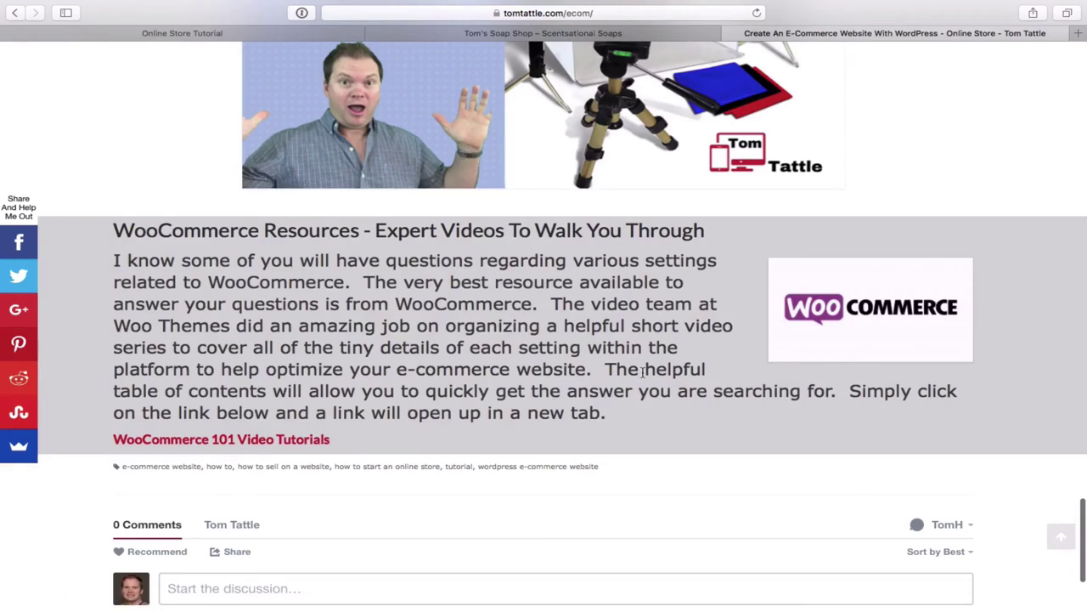
- Open WooCommerce 101 Video Tutorials in a new tab and browse its Parts 1–30 list
click(867, 345)
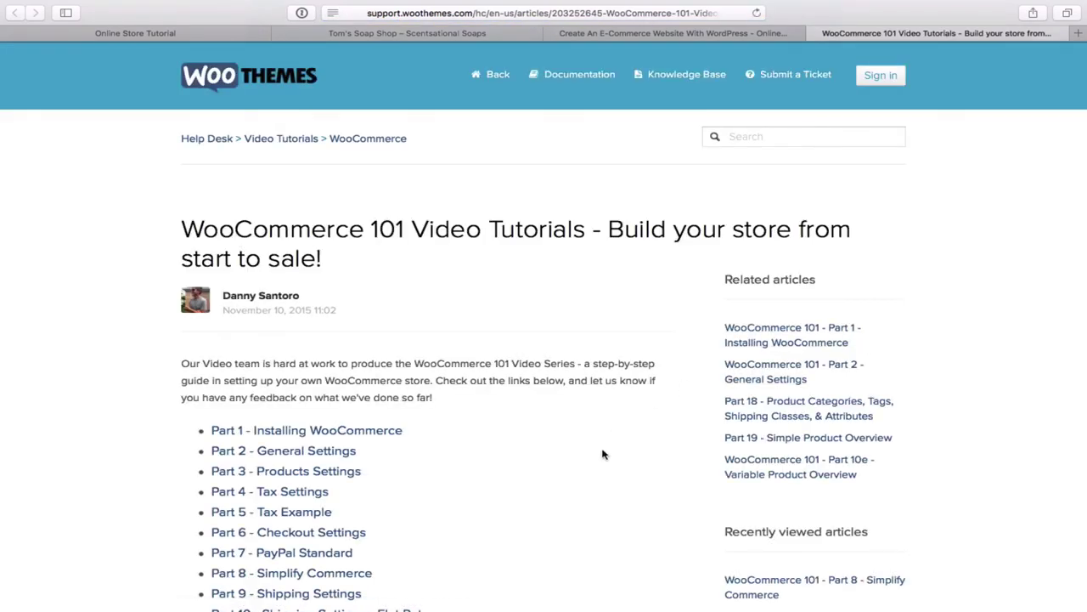
scroll(603, 453, down, 3)
scroll(603, 454, down, 1)
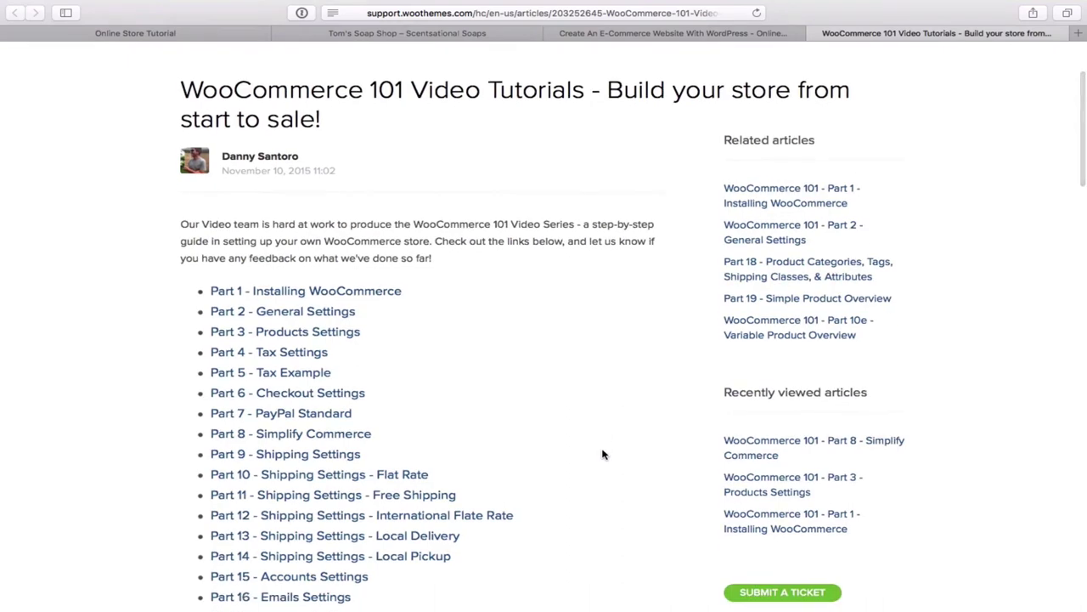
scroll(603, 455, up, 1)
scroll(603, 454, up, 1)
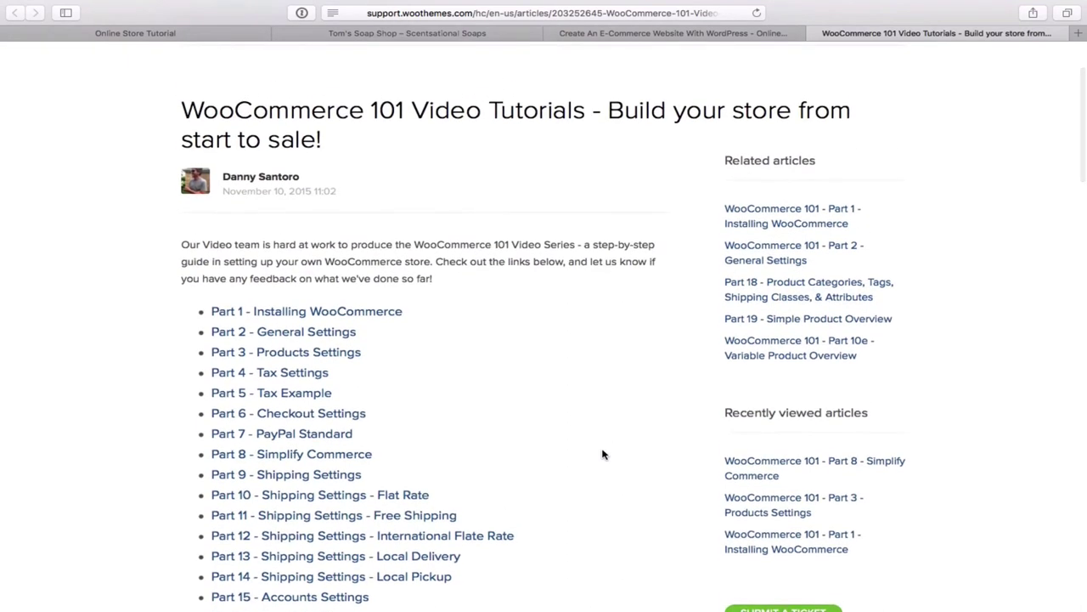
scroll(603, 454, down, 7)
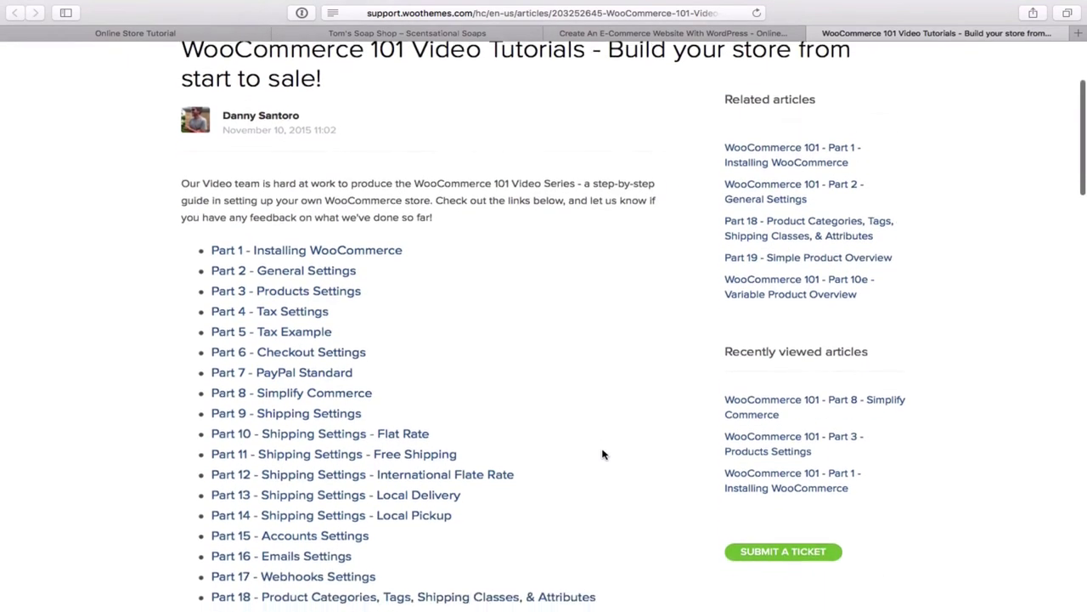
scroll(603, 455, down, 3)
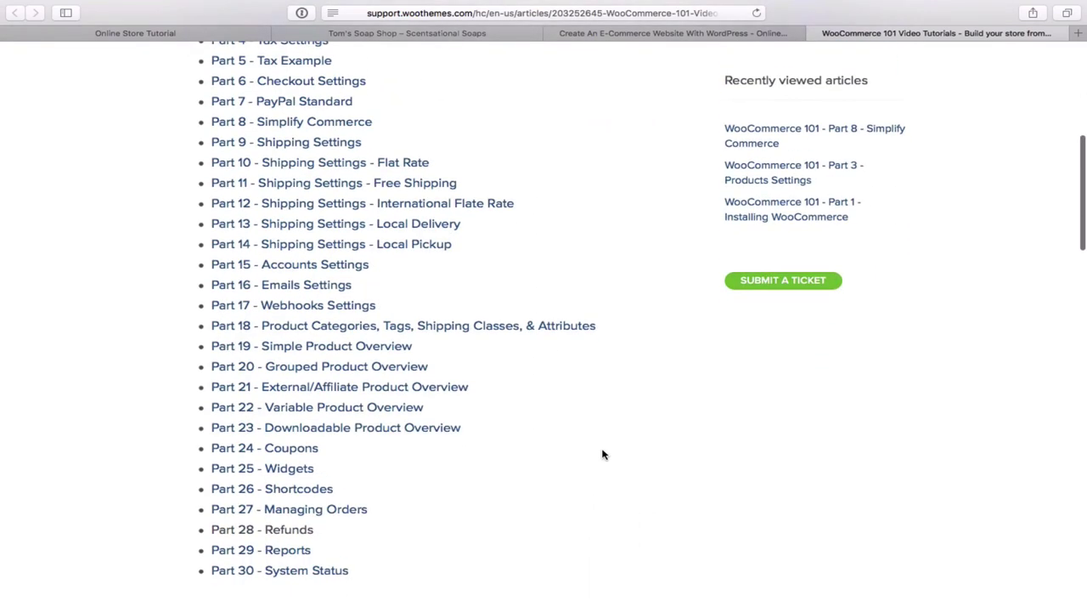
scroll(604, 454, up, 1)
scroll(603, 455, up, 3)
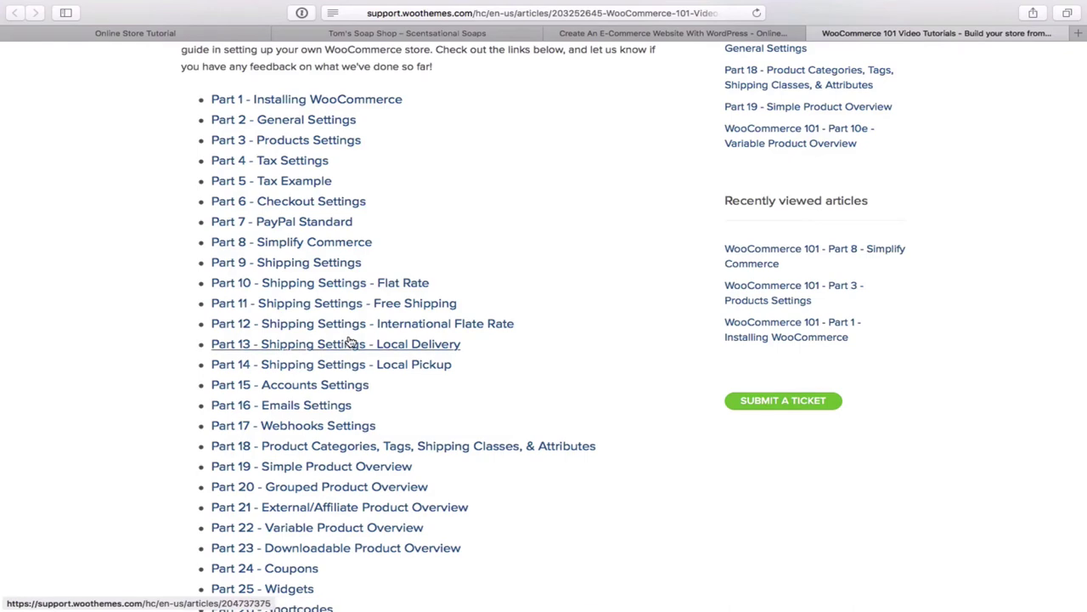
scroll(348, 340, down, 3)
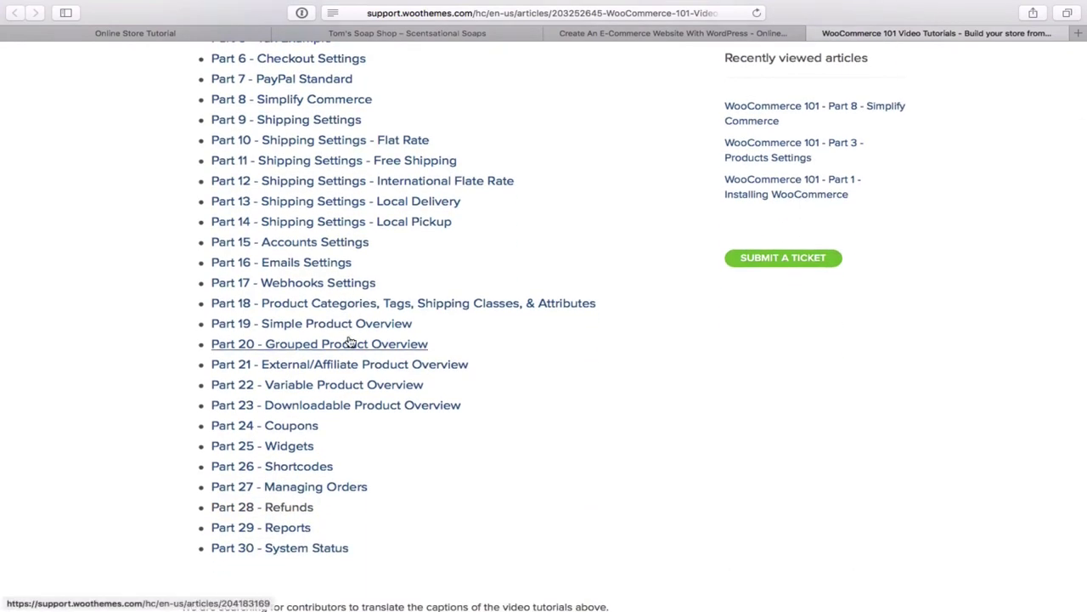
scroll(348, 341, up, 8)
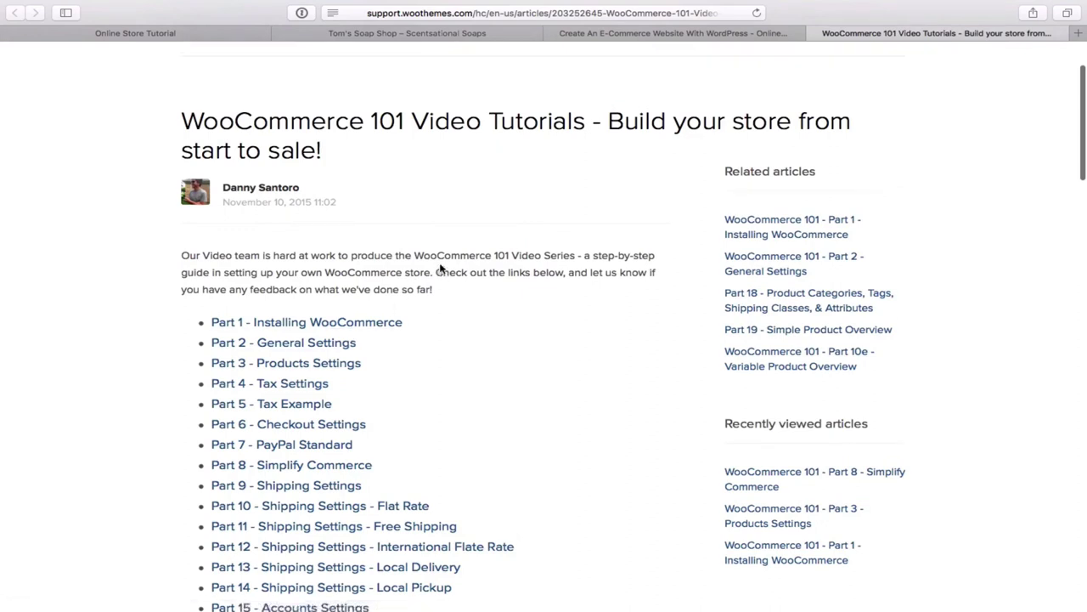
scroll(435, 272, up, 3)
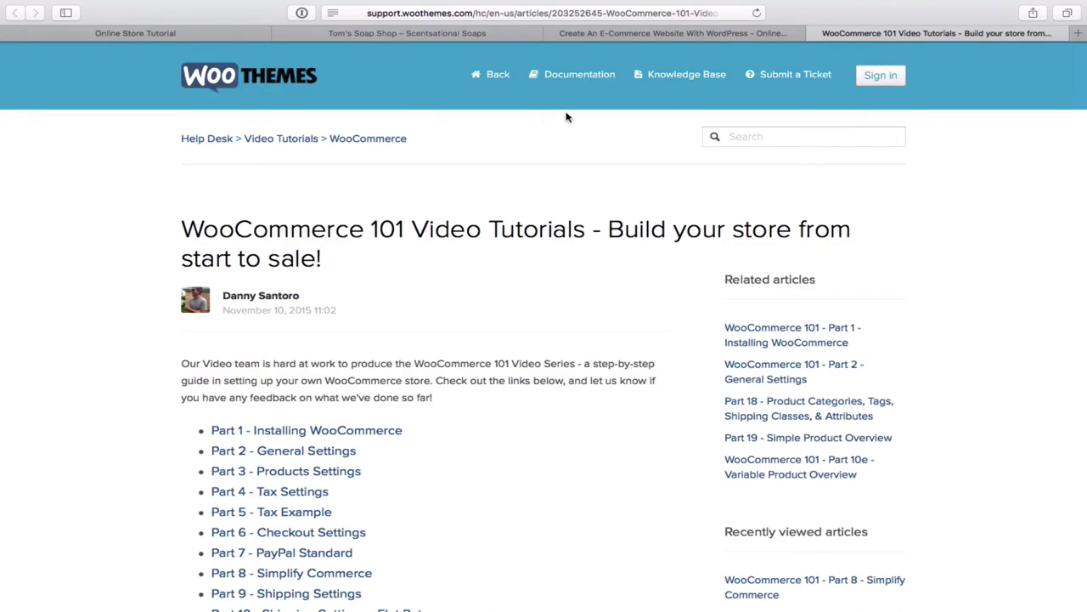
- Return to the e-commerce tutorial post and hide then reshow the social share bar
click(654, 34)
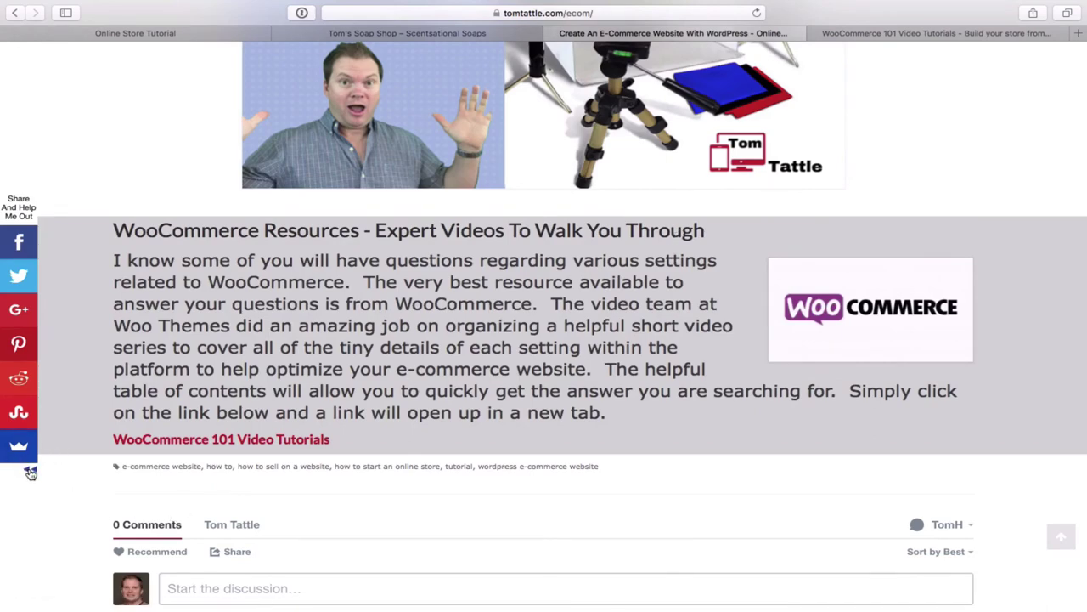
click(31, 472)
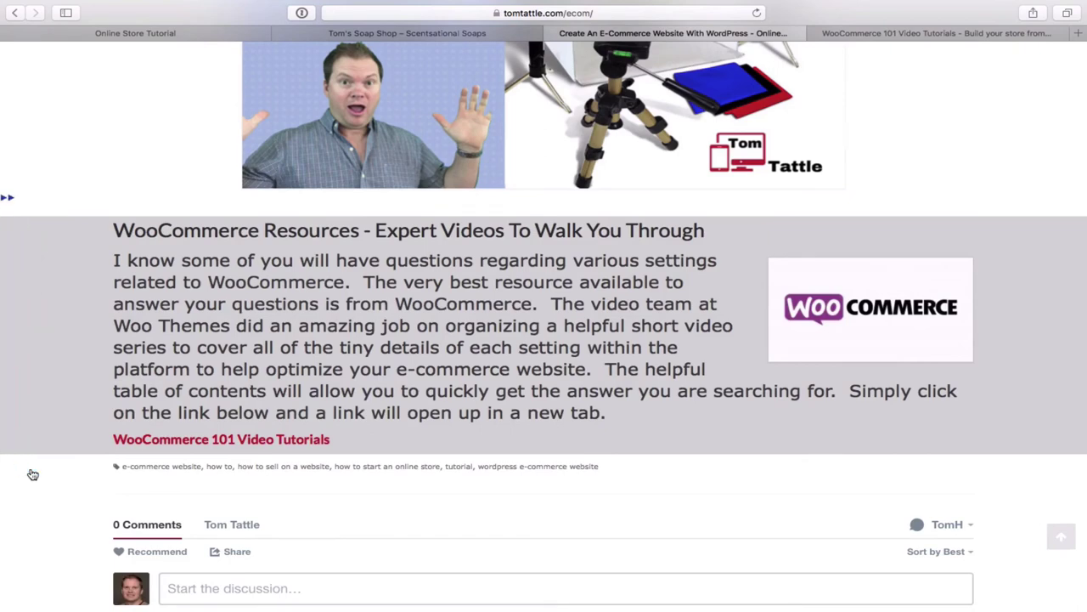
click(8, 201)
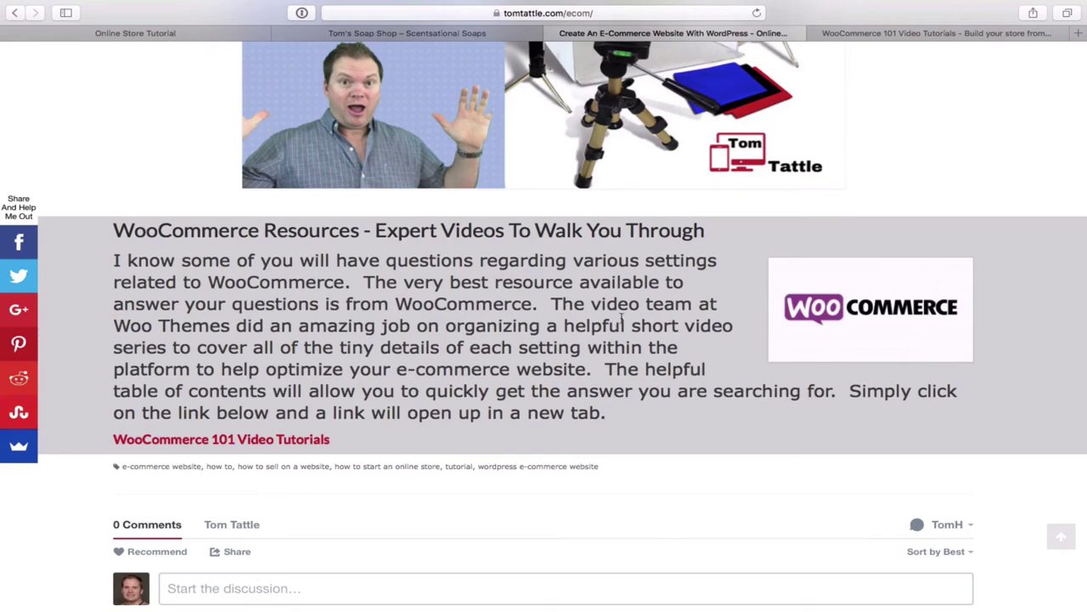
- Scroll back up the post to its title
scroll(637, 347, down, 2)
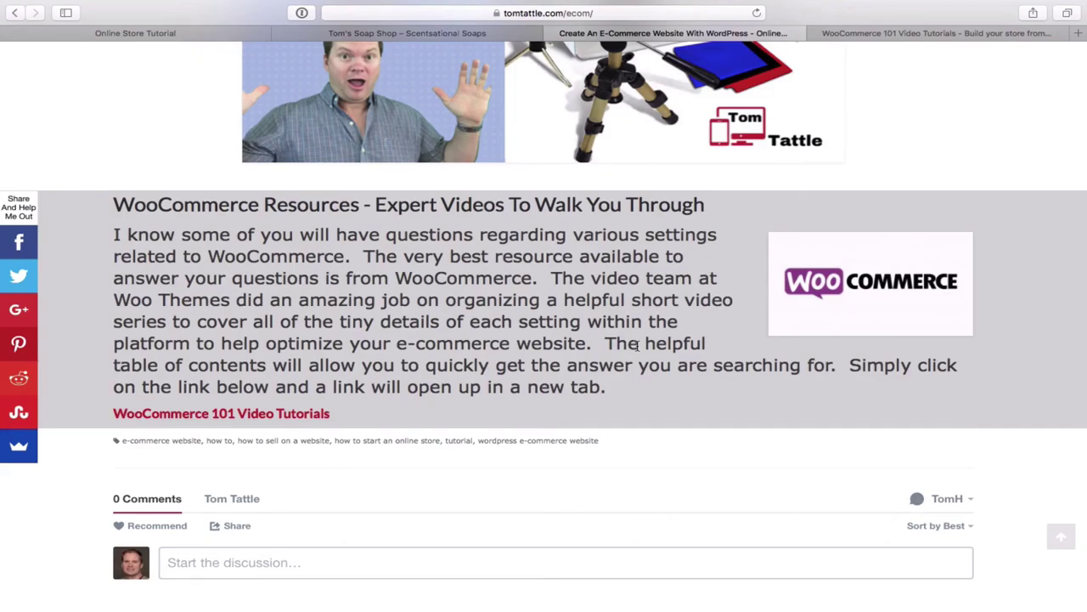
scroll(637, 345, up, 20)
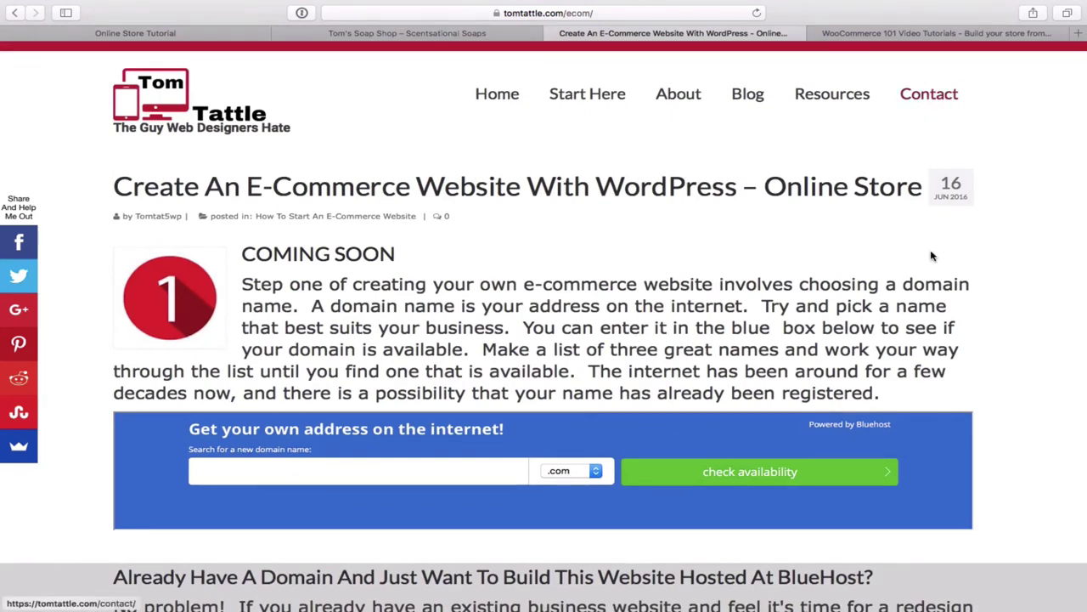
scroll(931, 256, down, 2)
scroll(931, 255, up, 1)
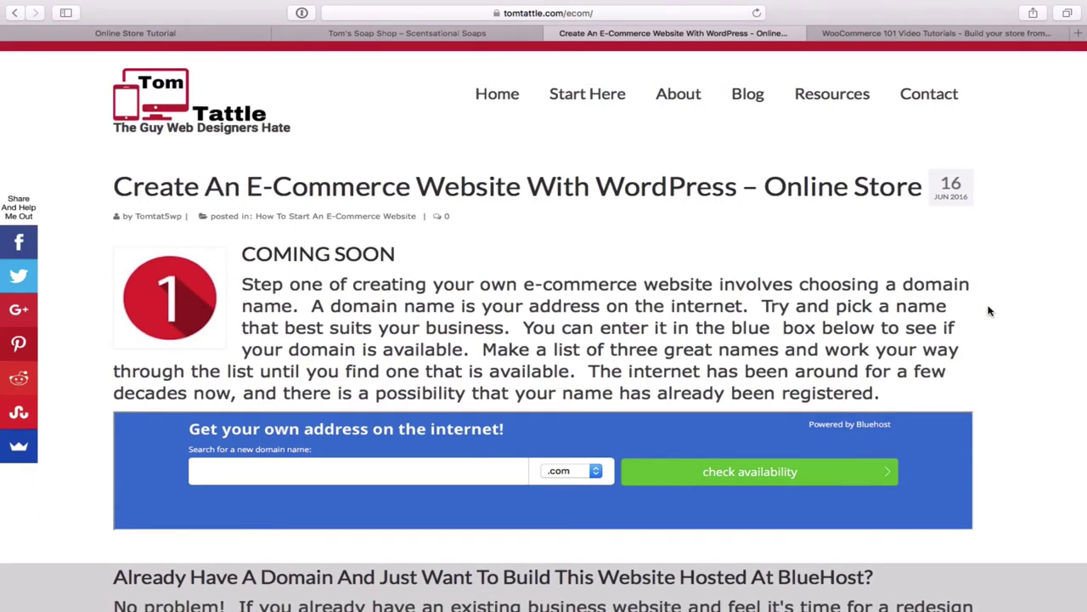
scroll(989, 311, down, 3)
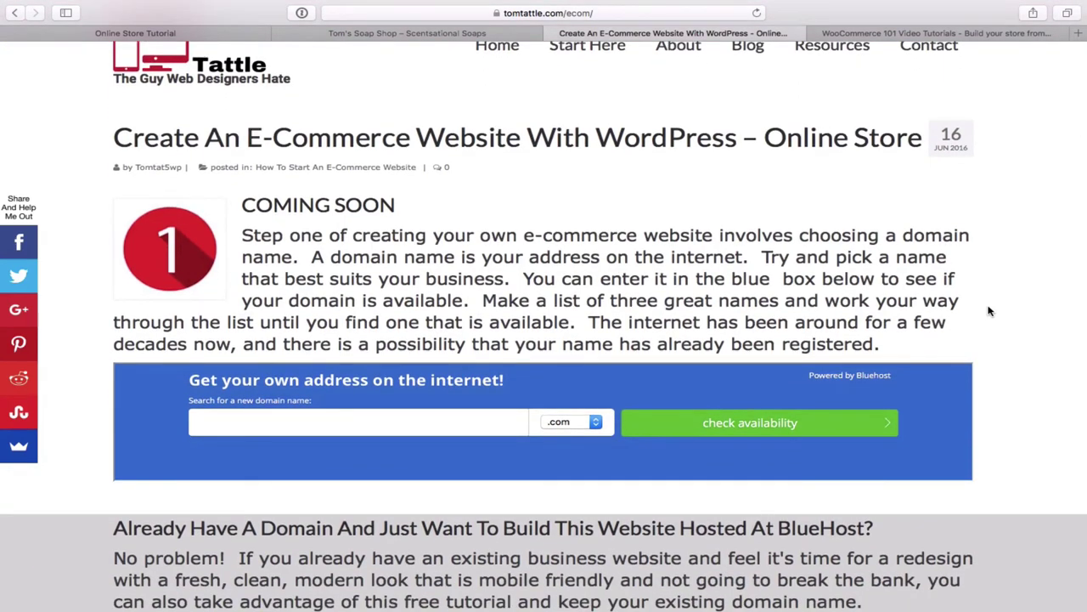
scroll(983, 318, up, 1)
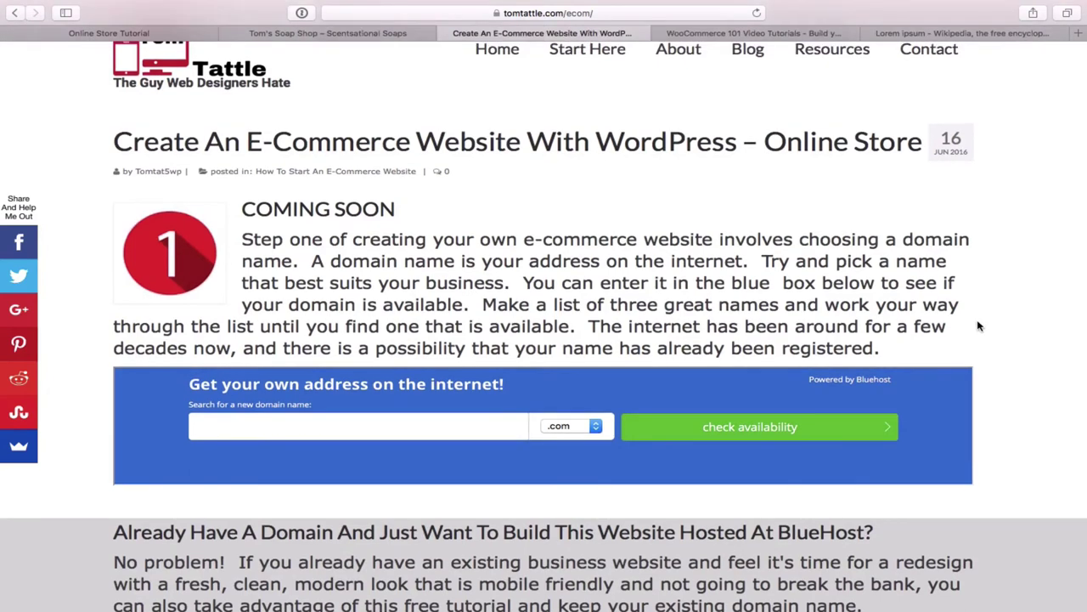
scroll(979, 326, up, 3)
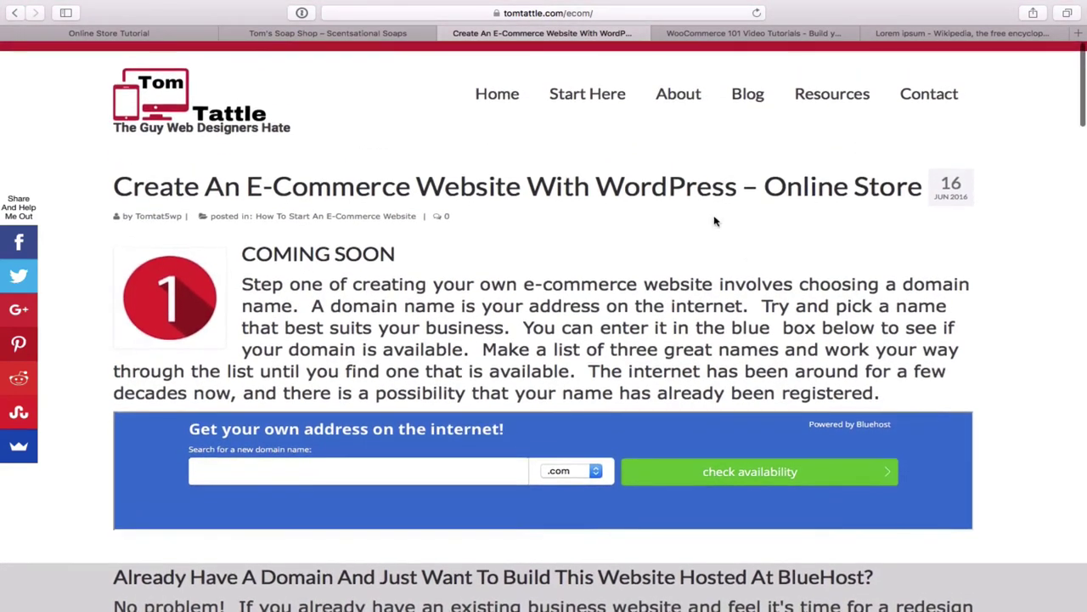
- Switch to the Online Store Tutorial site and open its WordPress admin Dashboard
click(146, 36)
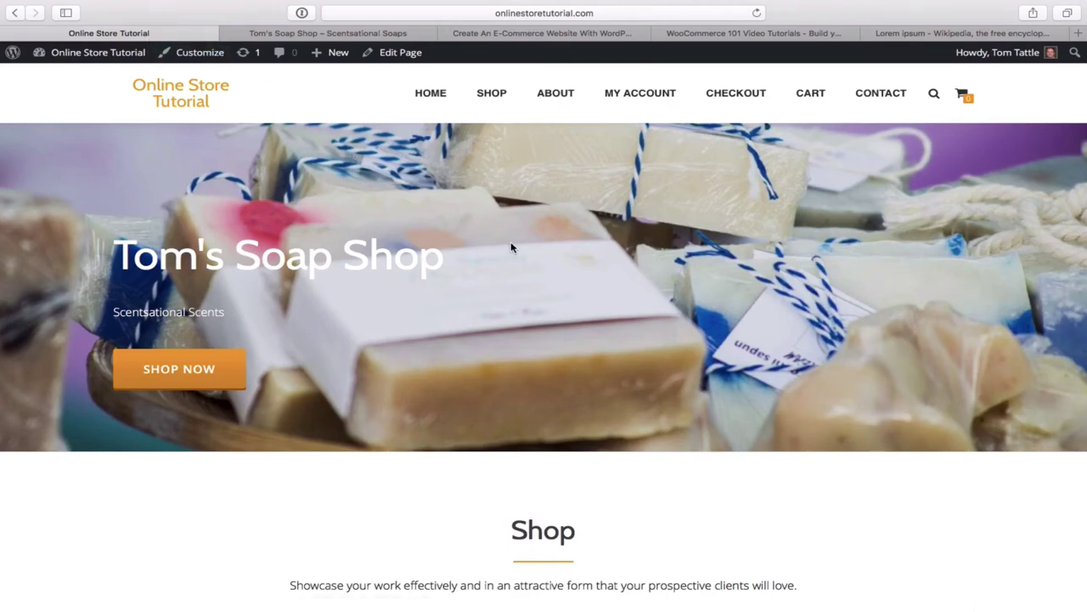
mouse_move(99, 57)
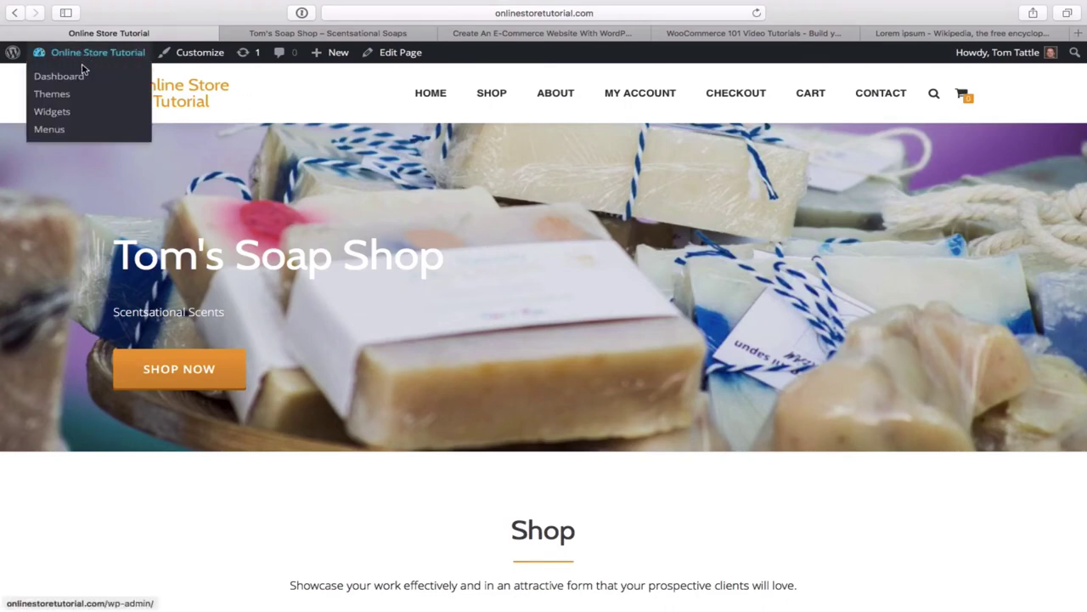
click(72, 83)
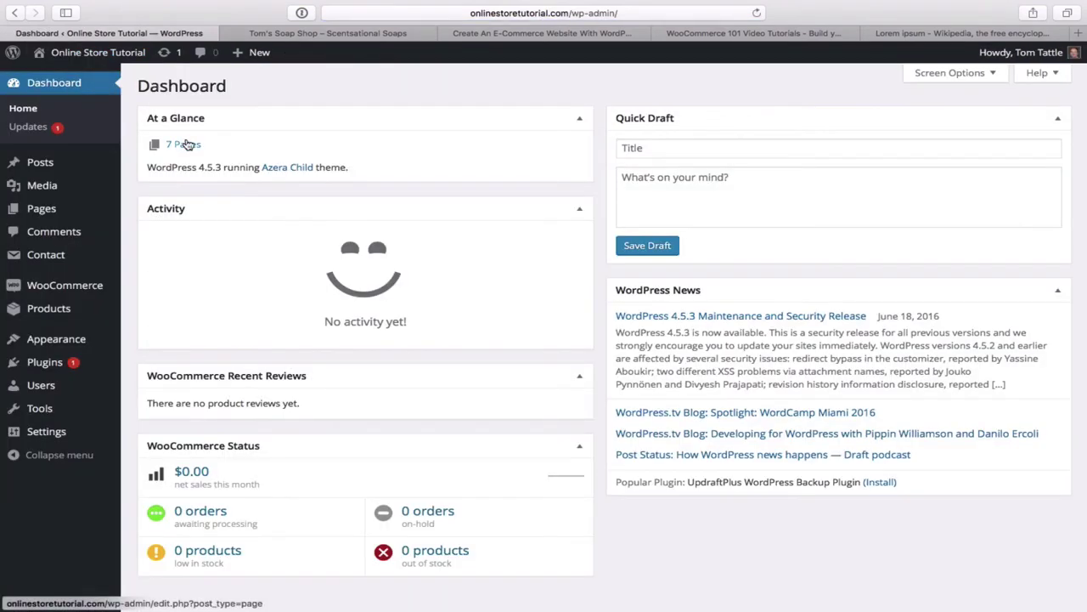
mouse_move(56, 315)
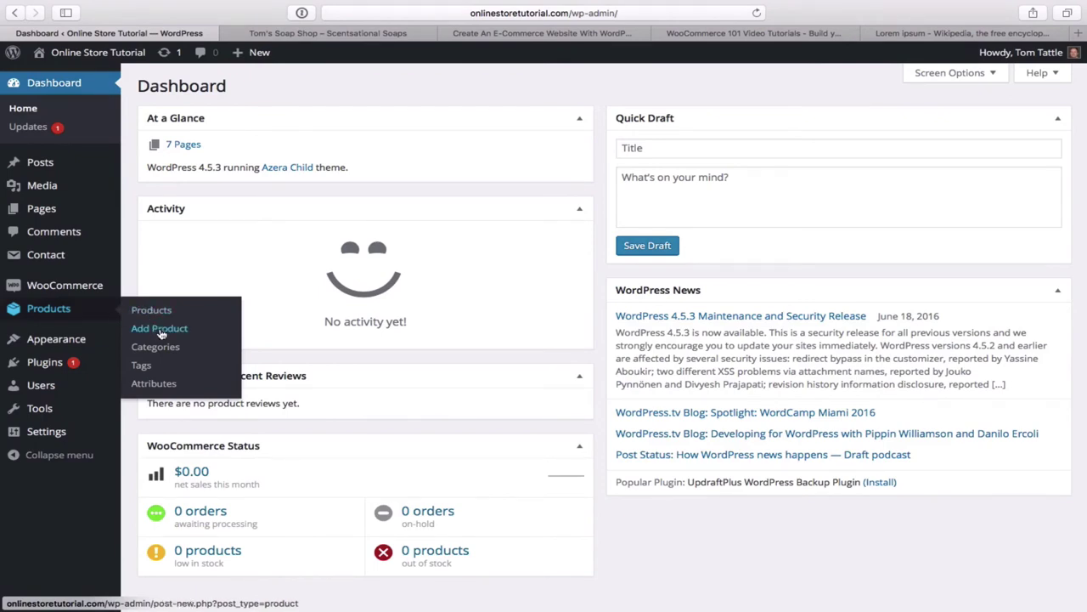
- Start a new product, check Tom's Soap Shop listings, and title it 'Almond Milk'
click(161, 333)
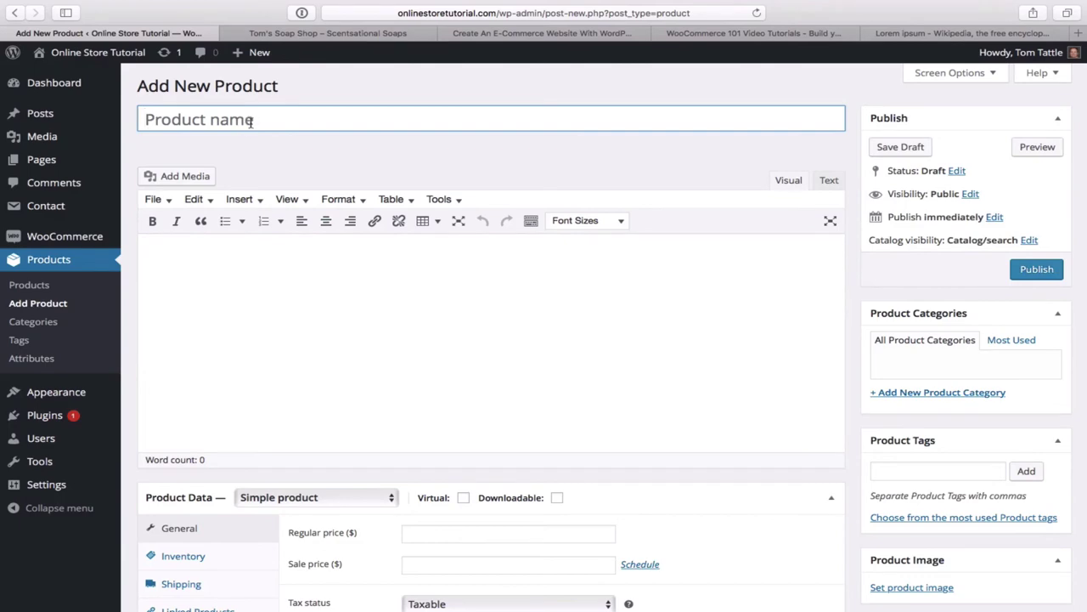
click(360, 36)
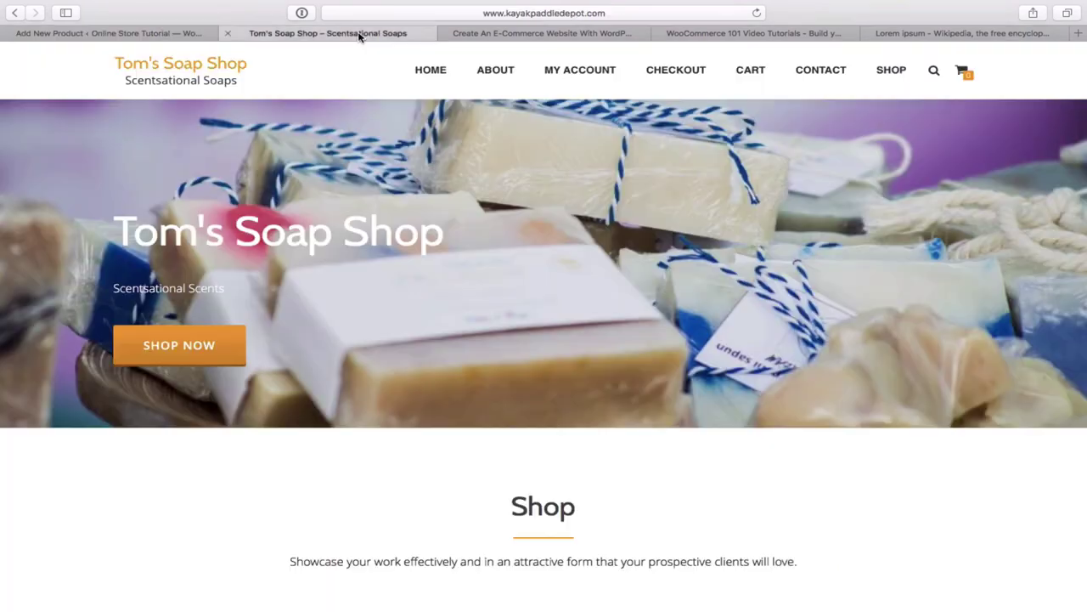
scroll(522, 244, down, 5)
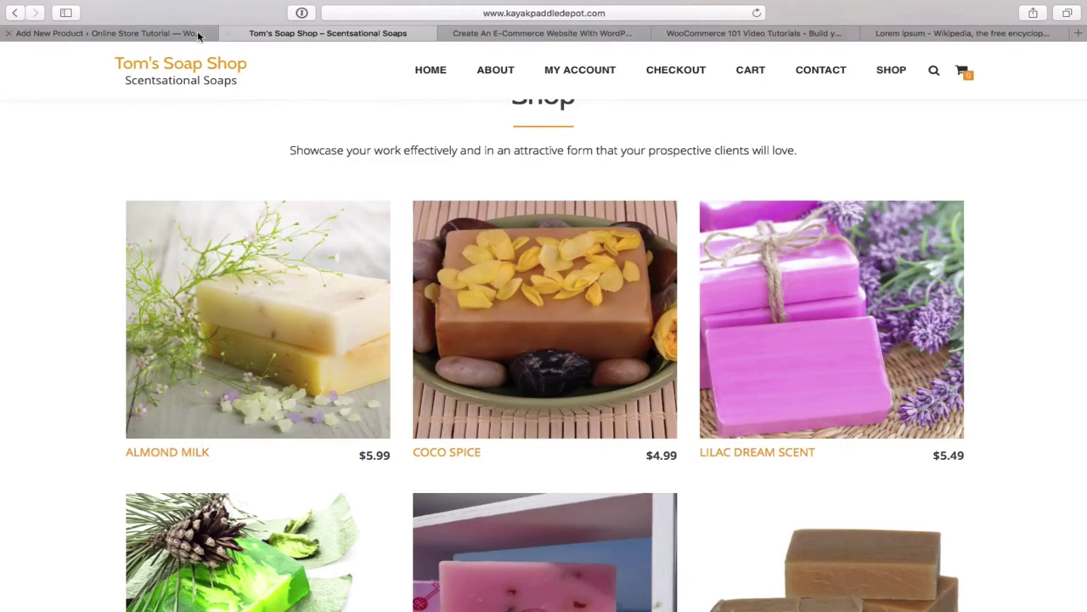
click(169, 33)
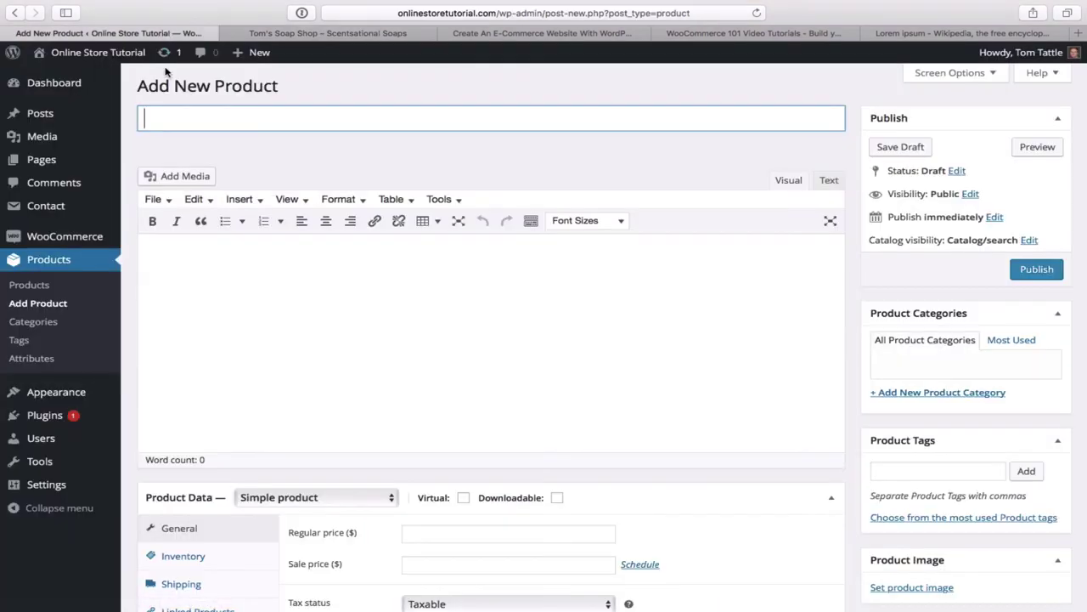
text(Almond Mil)
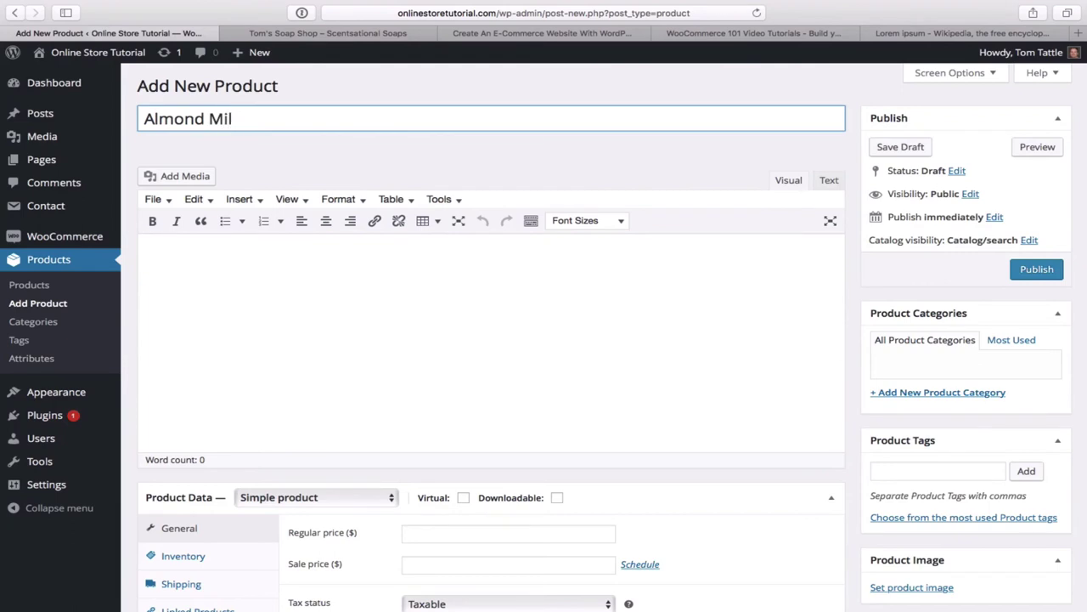
text(k)
scroll(462, 298, down, 2)
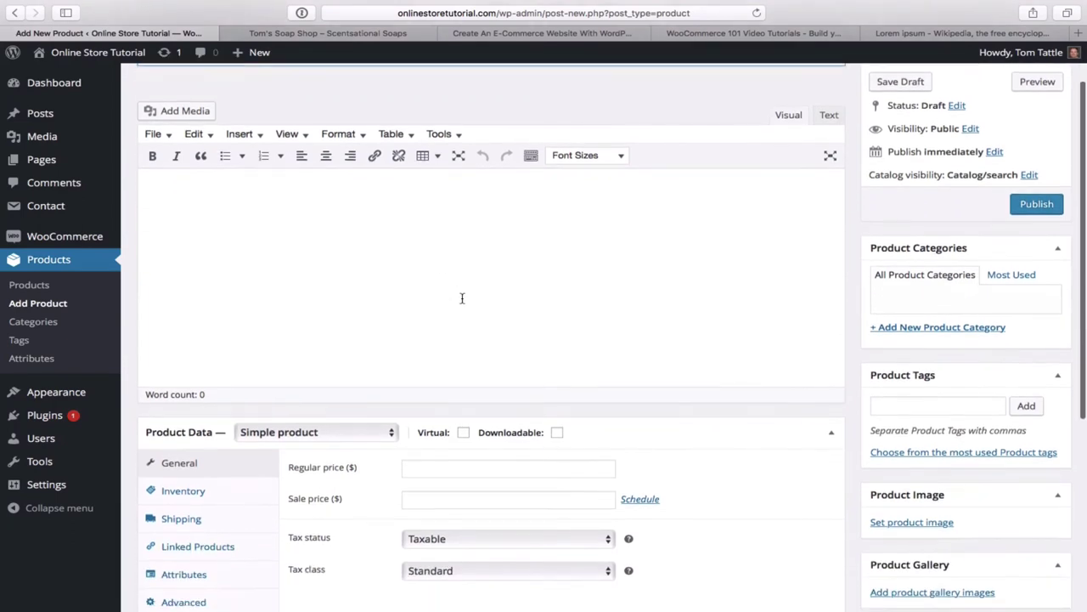
scroll(463, 298, down, 7)
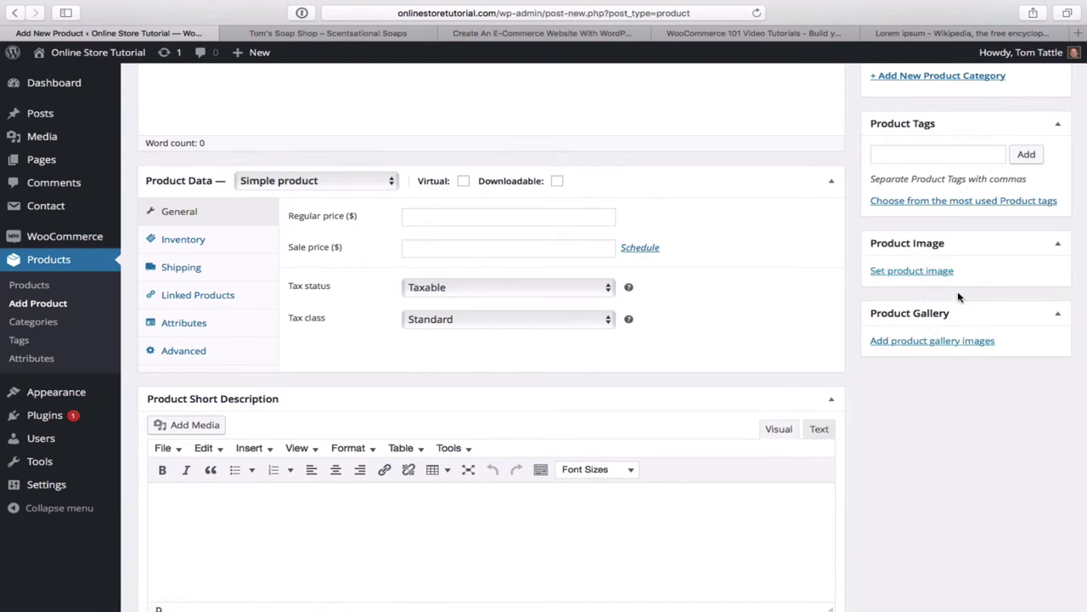
- Upload canstockphoto11467768.jpg and set it as the Almond Milk product image
click(916, 272)
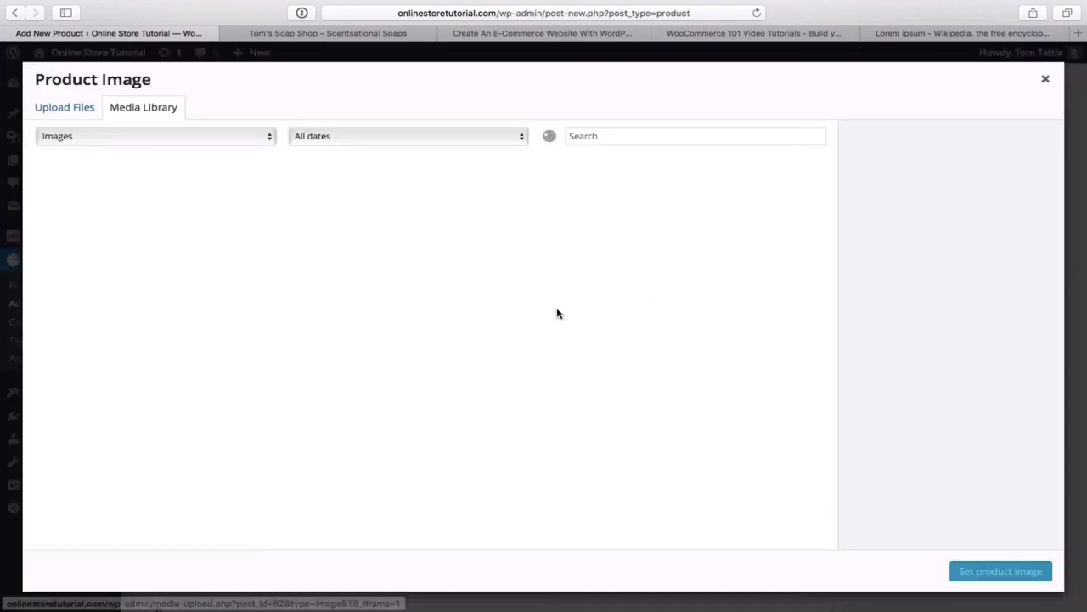
click(77, 119)
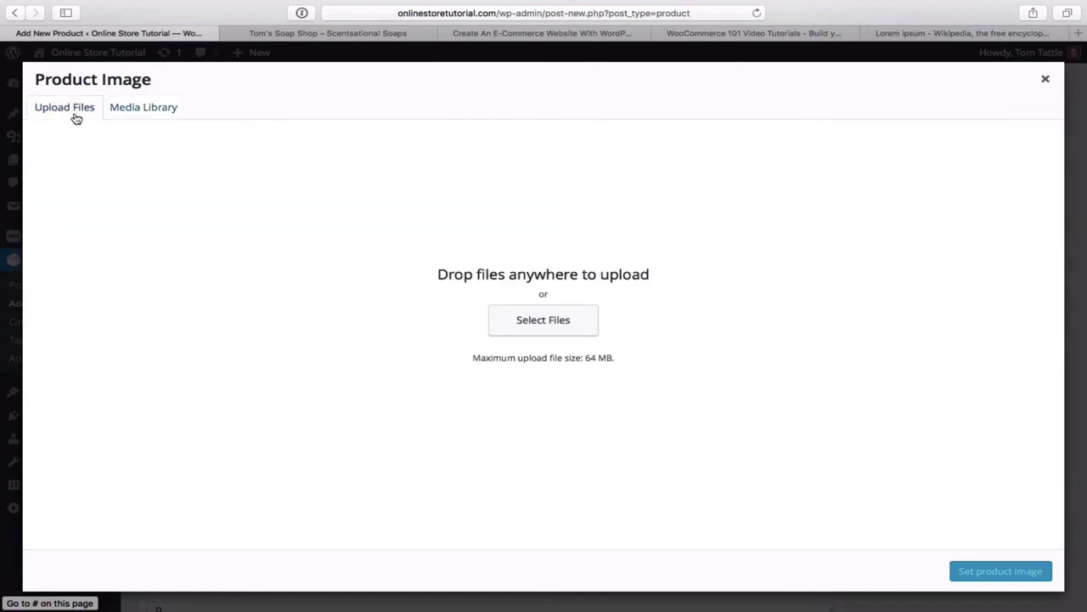
click(545, 333)
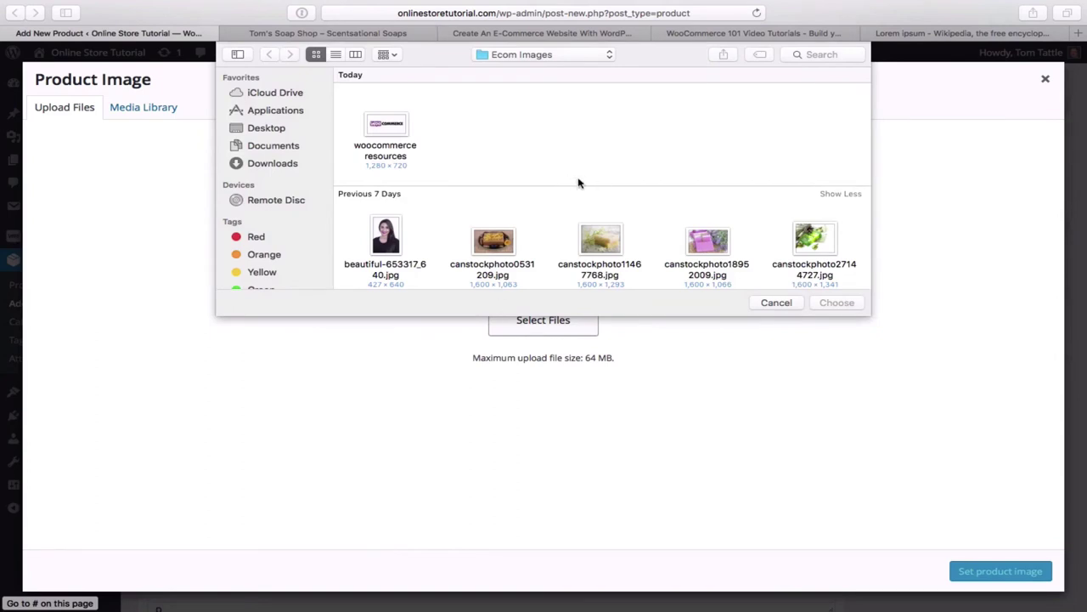
scroll(578, 182, down, 3)
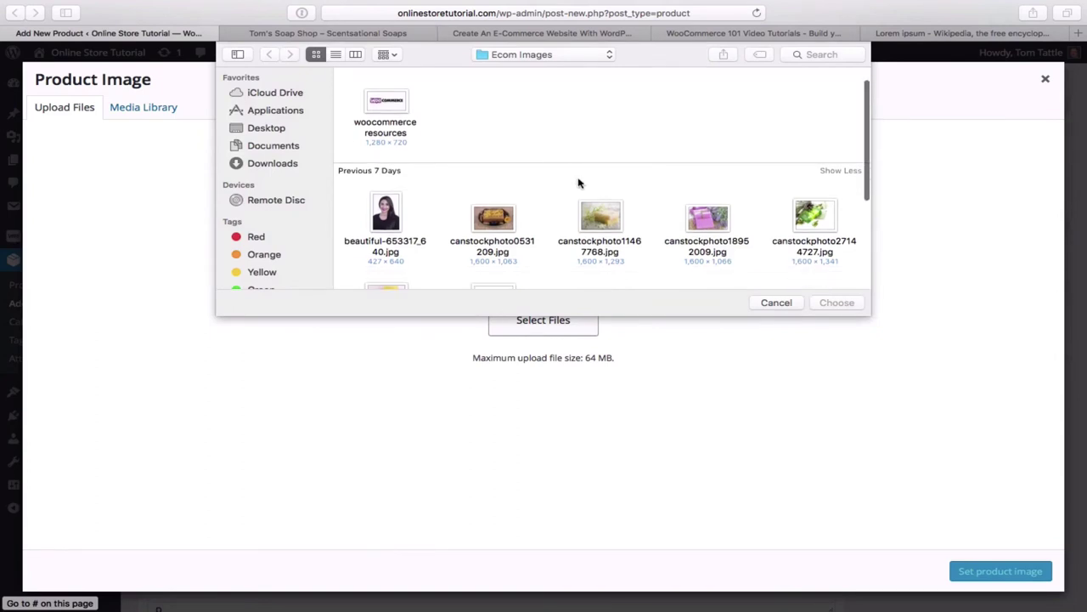
scroll(578, 182, down, 2)
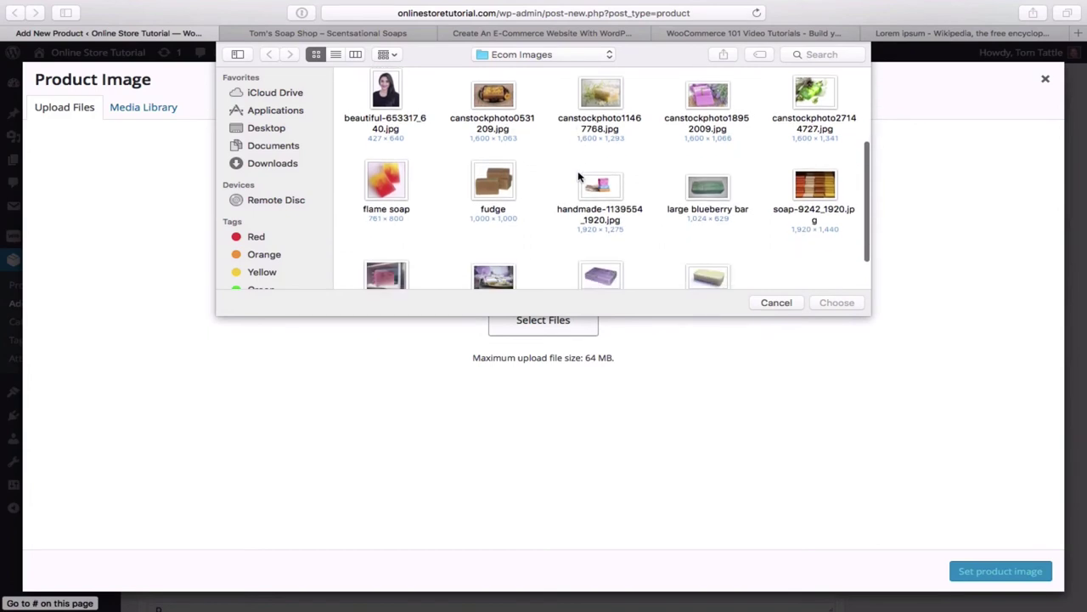
double_click(600, 95)
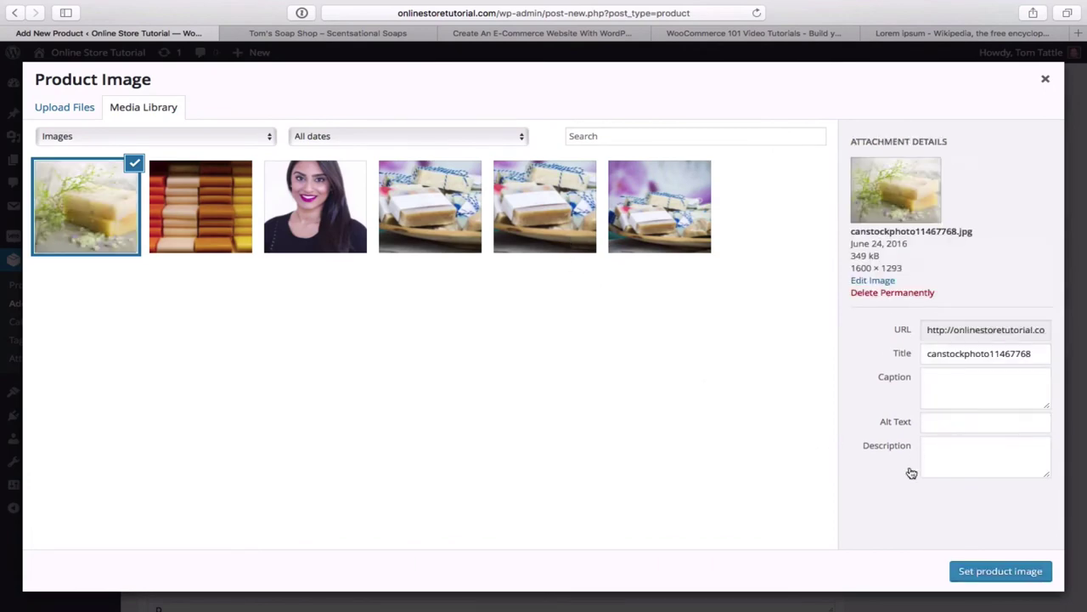
click(990, 578)
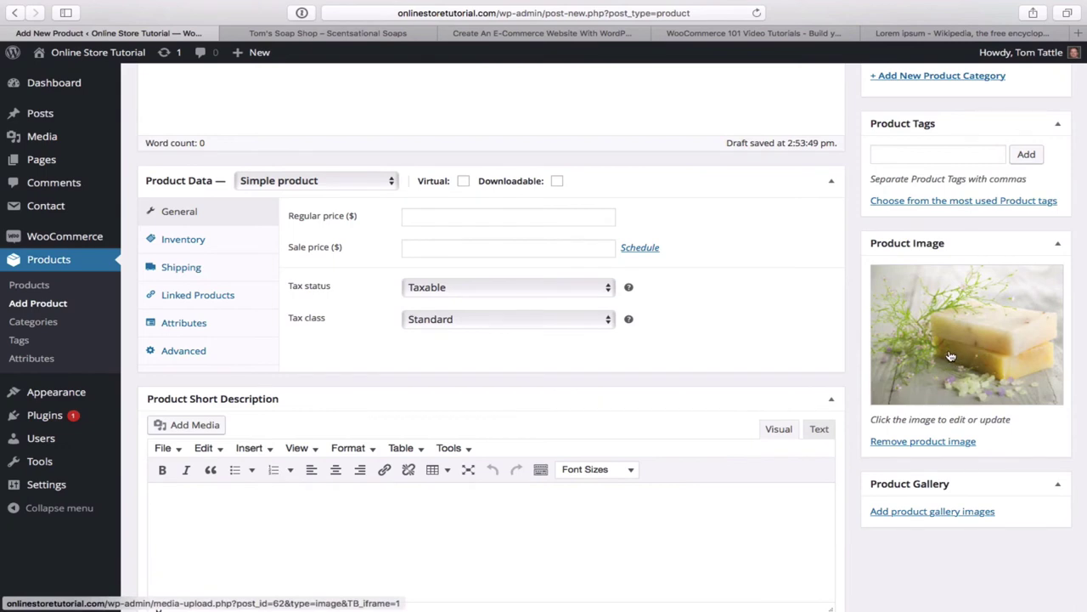
- Set the regular price to 5 and leave the sale price empty
scroll(721, 403, up, 1)
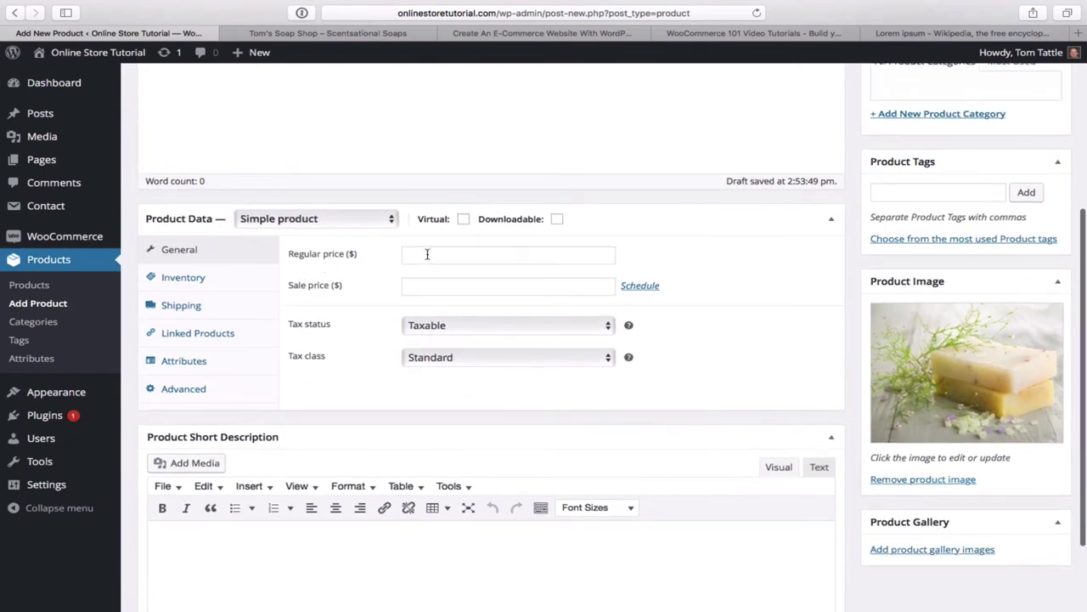
click(427, 254)
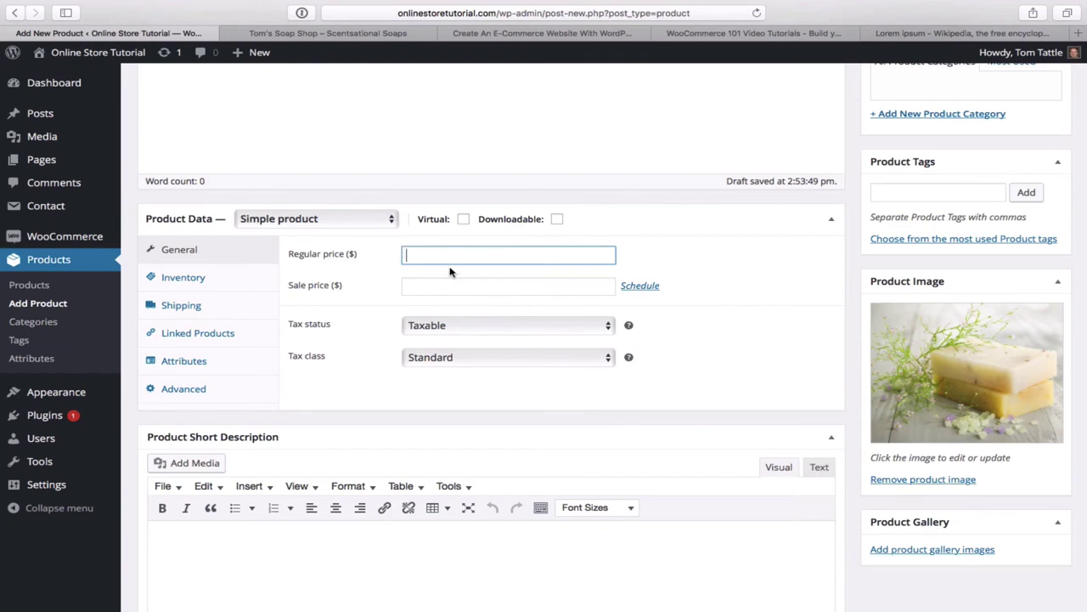
text($)
click(441, 284)
text(5)
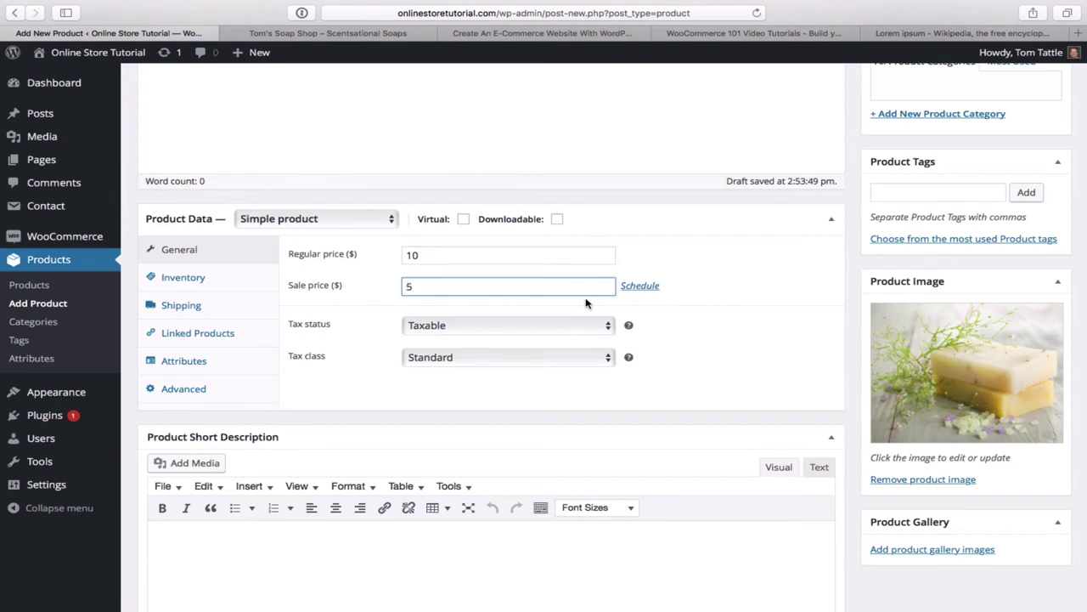
key(BackSpace)
click(455, 258)
key(BackSpace)
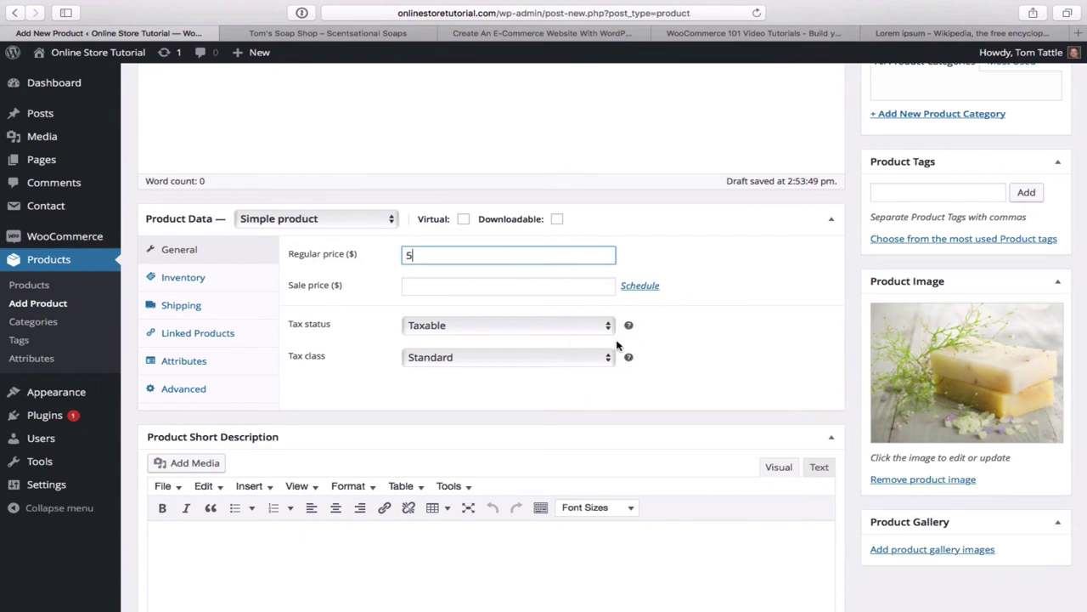
- Keep the product's tax class set to Standard
mouse_move(629, 328)
click(608, 360)
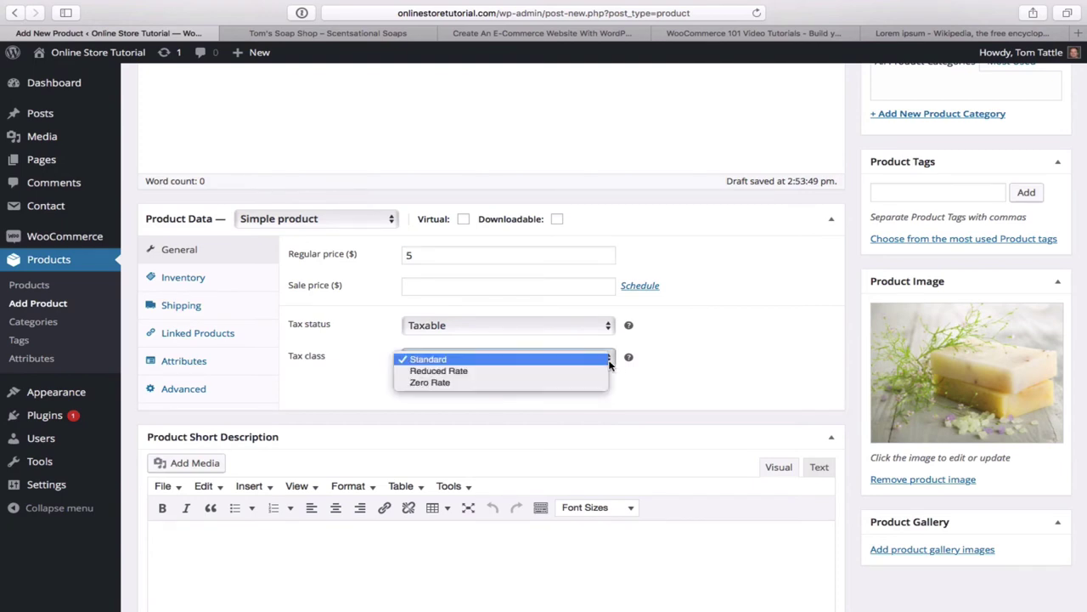
click(669, 376)
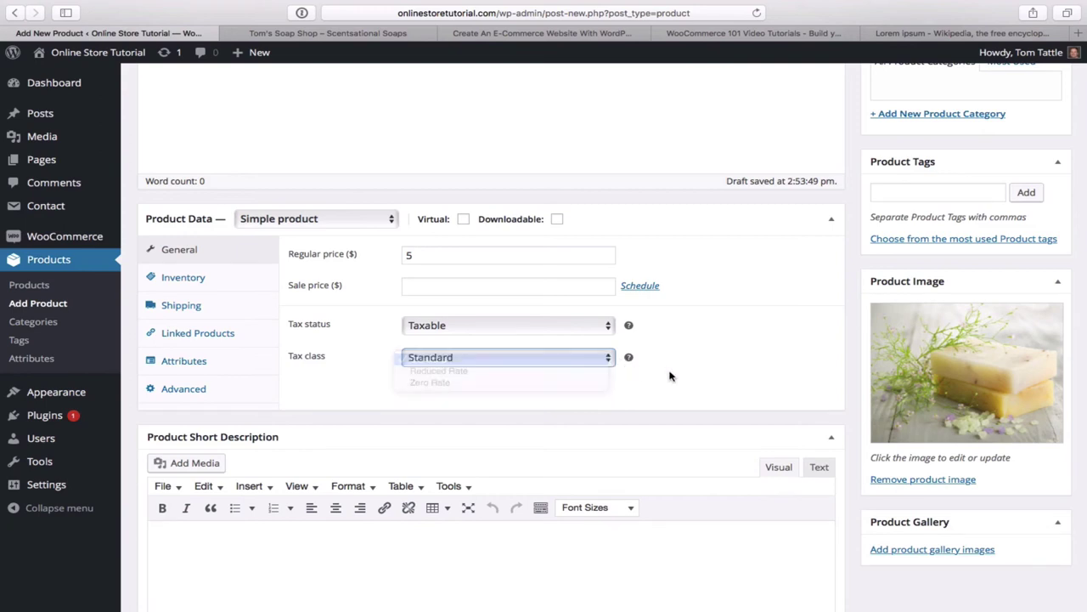
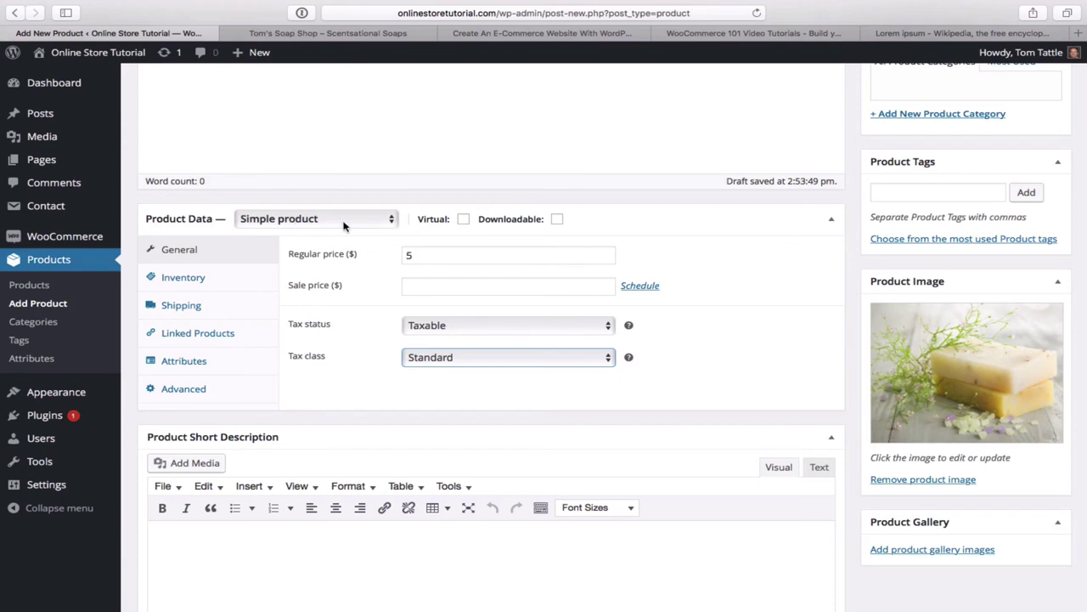
- Keep Almond Milk a Simple product and paste a Lorem ipsum paragraph as its main description
click(392, 219)
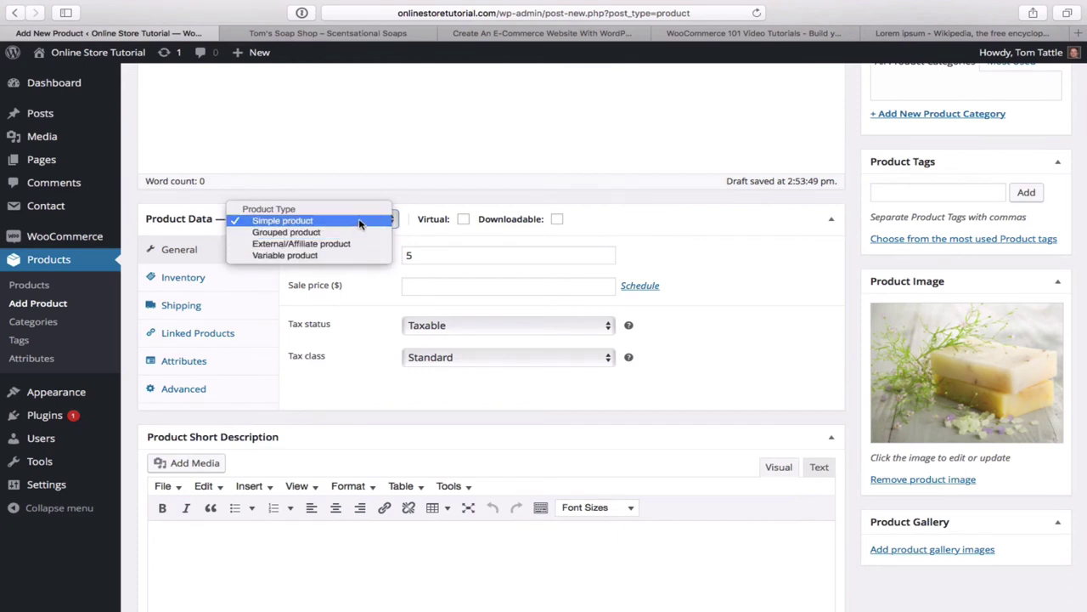
click(360, 223)
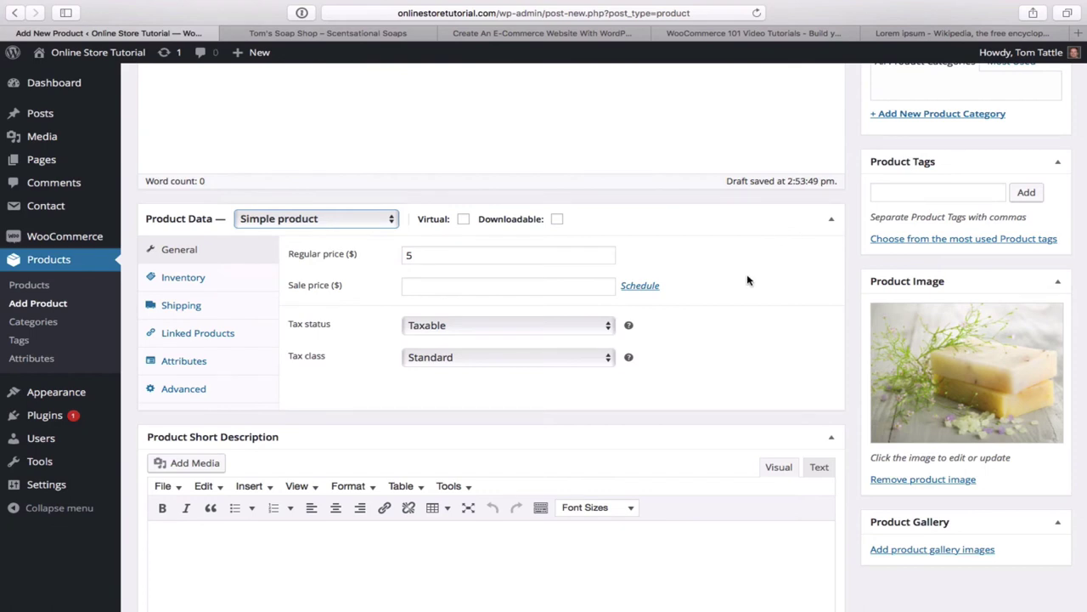
scroll(748, 280, up, 5)
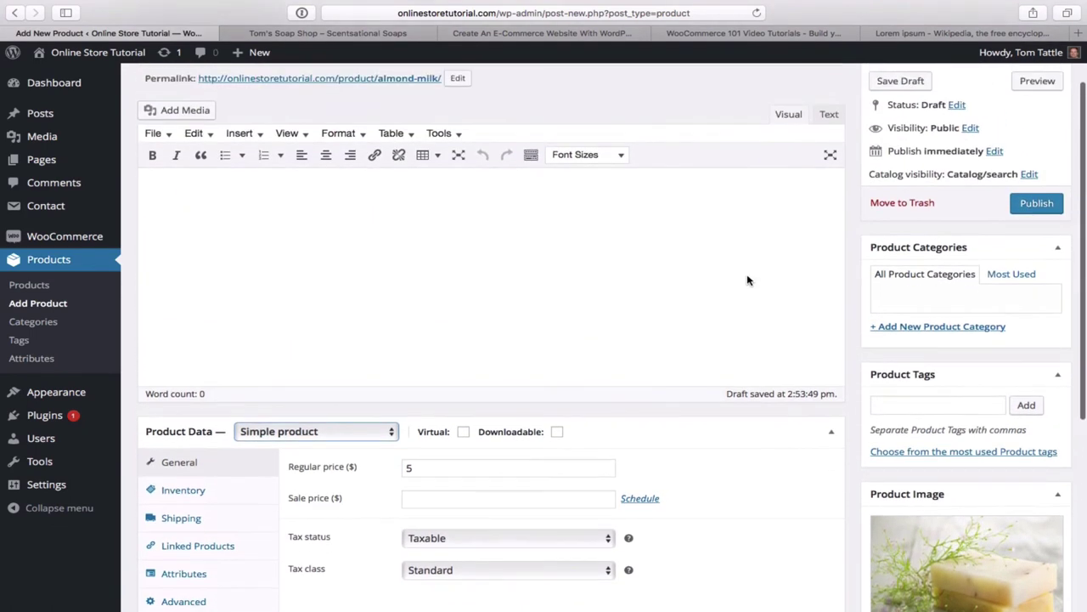
click(285, 198)
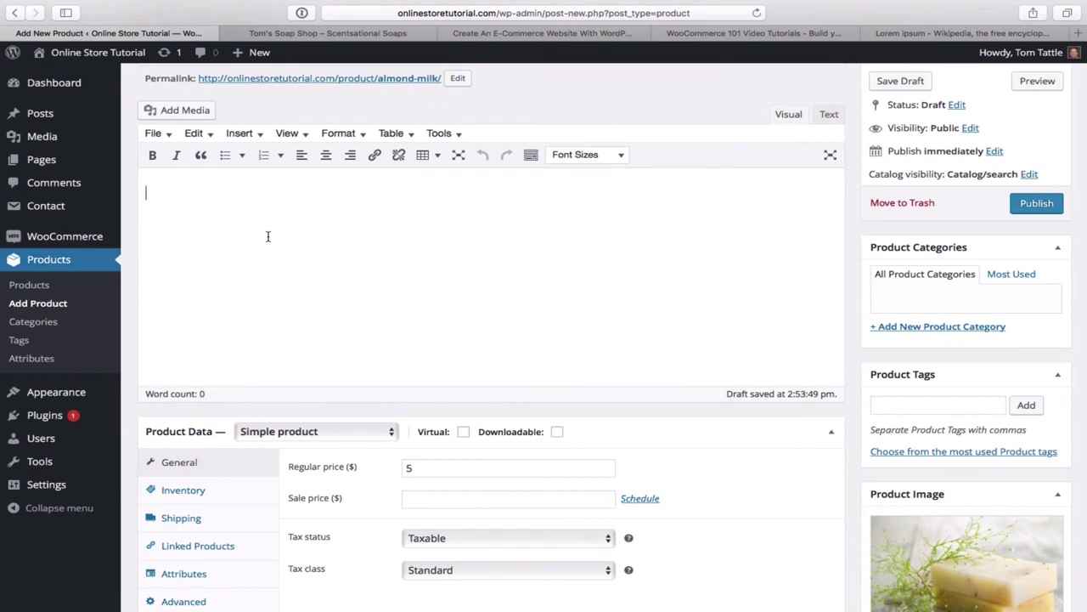
text(Lorem ipsum dolor sit amet, consectetur adipiscing elit, sed do eiusmod tempor incididunt ut labore et dolore magna aliqua. Ut enim ad minim veniam, quis nostrud exercitation ullamco laboris nisi ut aliquip ex ea commodo consequat. Duis aute irure dolor in reprehenderit in voluptate velit esse cillum dolore eu fugiat nulla pariatur. Excepteur sint occaecat cupidatat non proident, sunt in culpa qui officia deserunt mollit anim id est laborum.)
scroll(468, 299, down, 5)
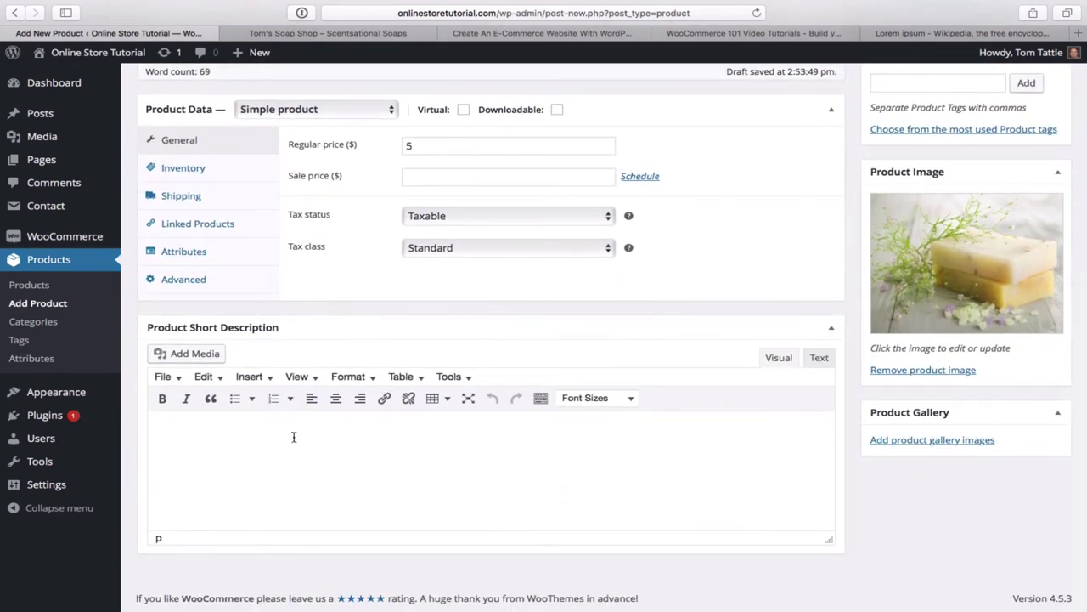
- Copy 'Soothing sensation for dry skin.' from the live shop into the Almond Milk short description
click(346, 39)
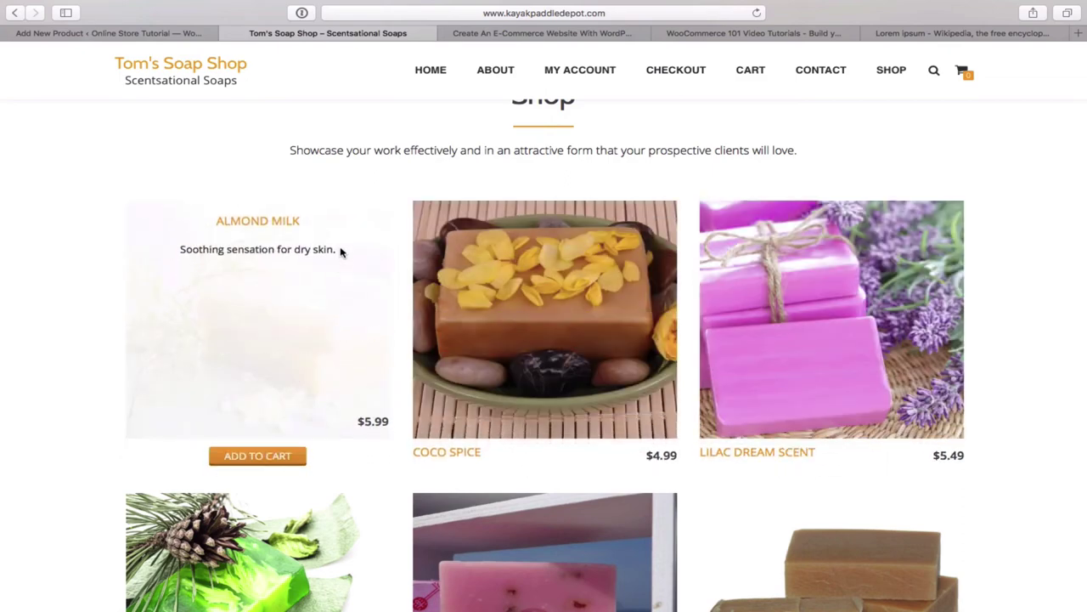
drag(336, 250, 173, 249)
key(super+c)
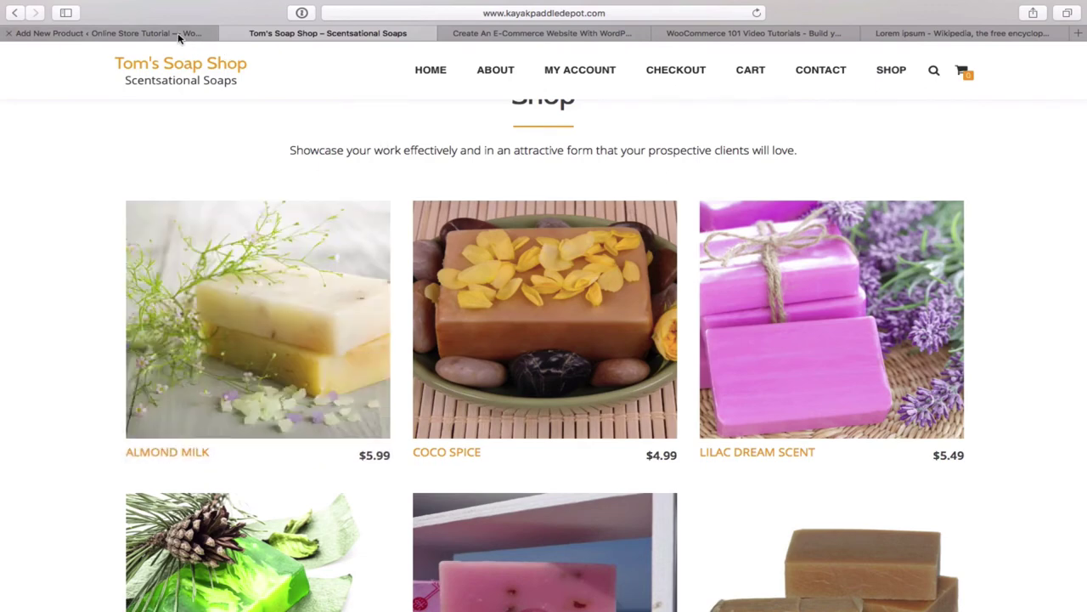
click(192, 34)
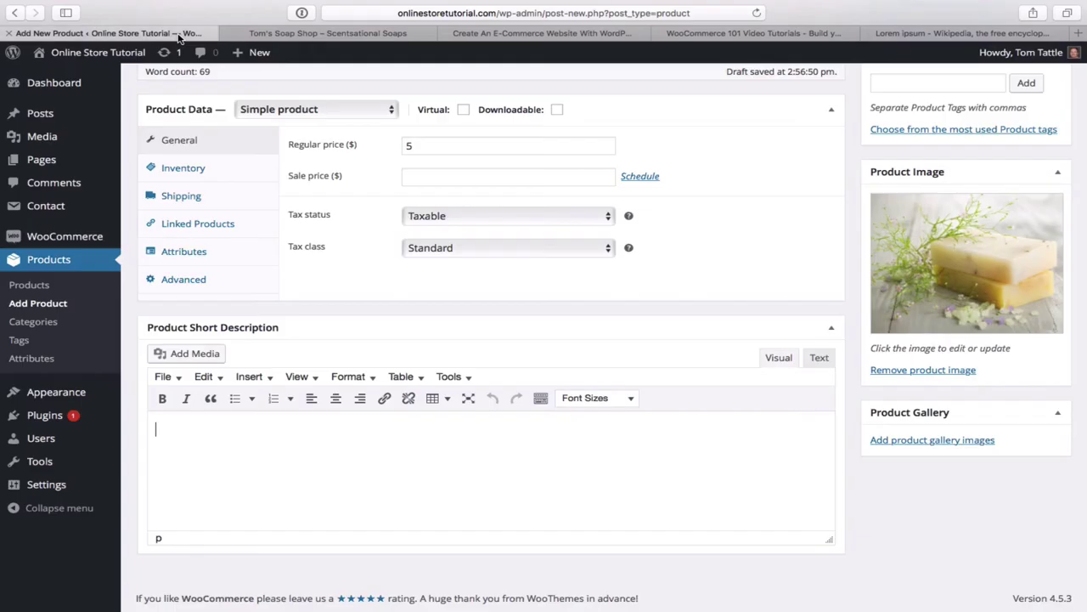
click(209, 438)
key(super+v)
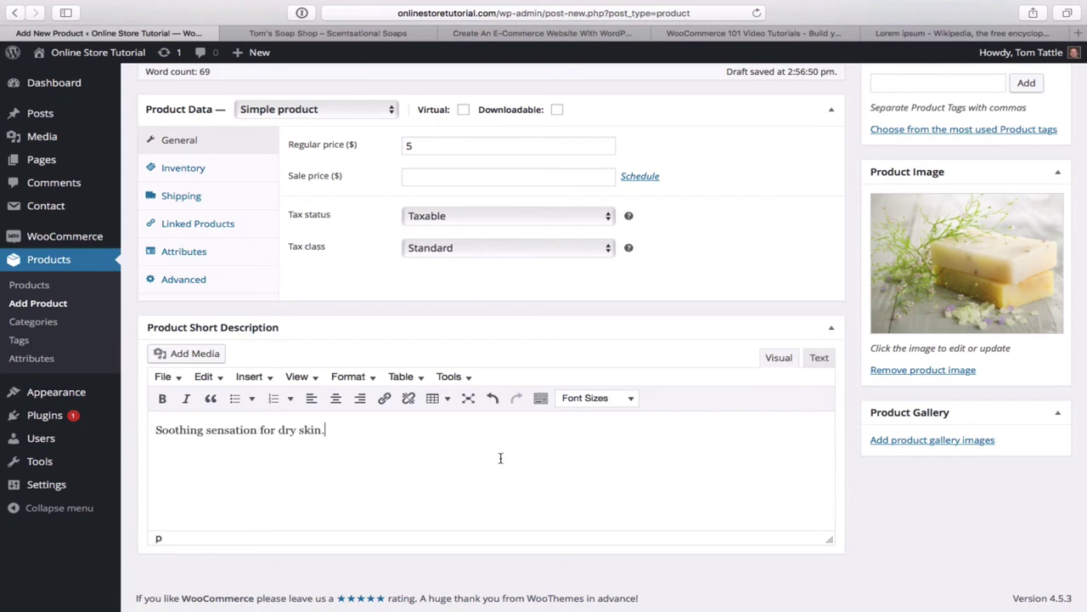
scroll(612, 439, down, 2)
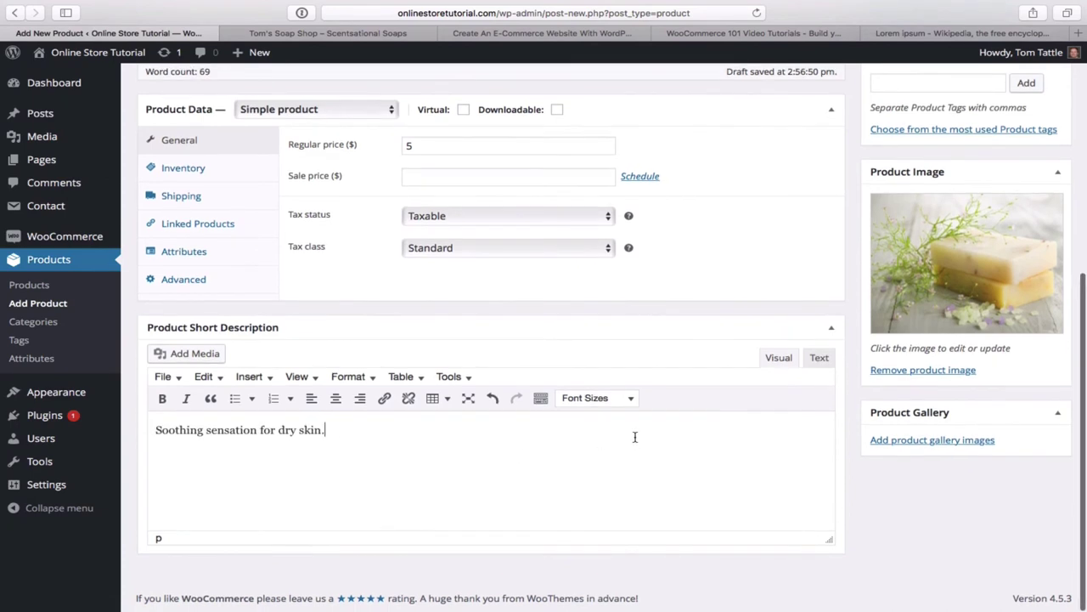
scroll(635, 436, up, 6)
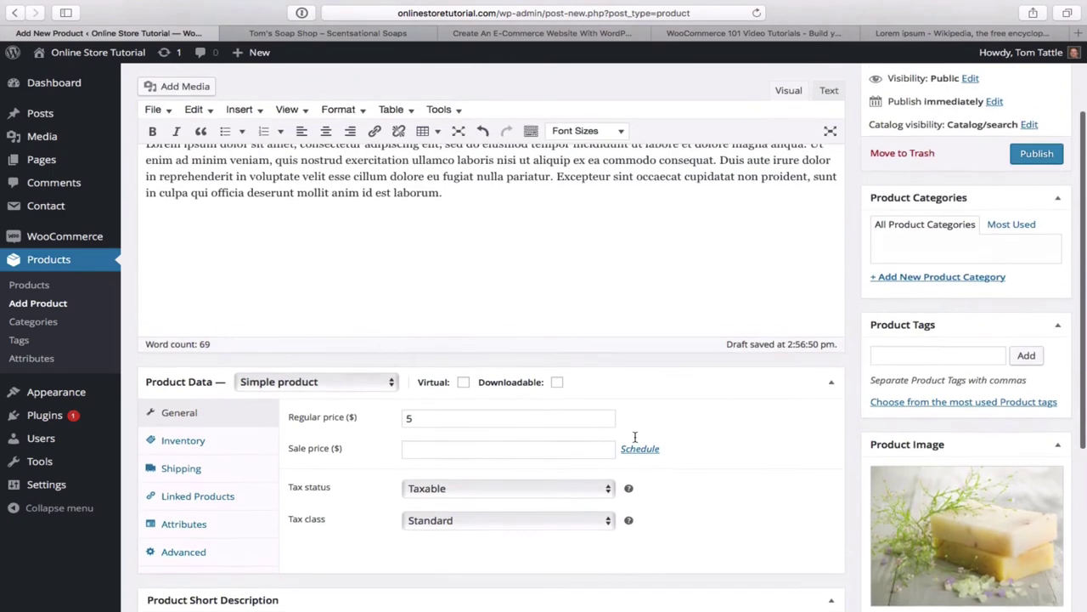
scroll(635, 437, up, 3)
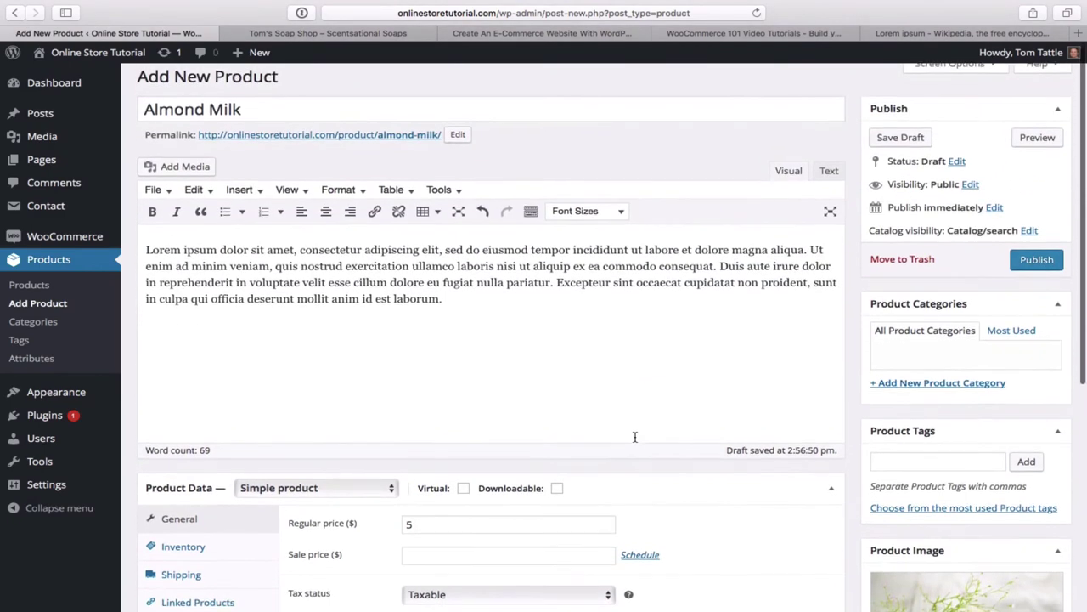
scroll(634, 436, down, 9)
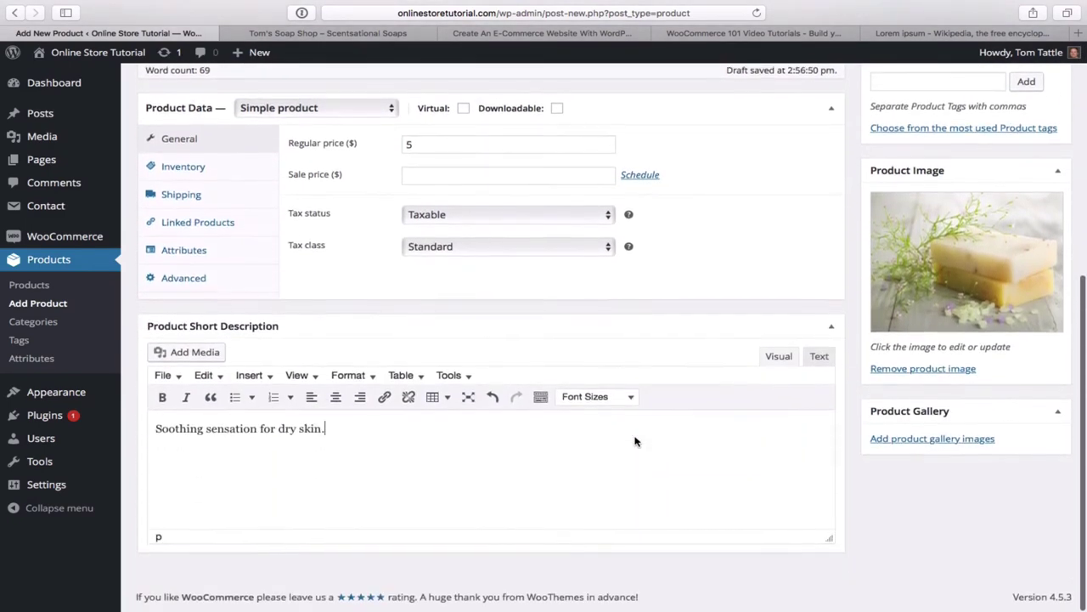
scroll(634, 441, up, 1)
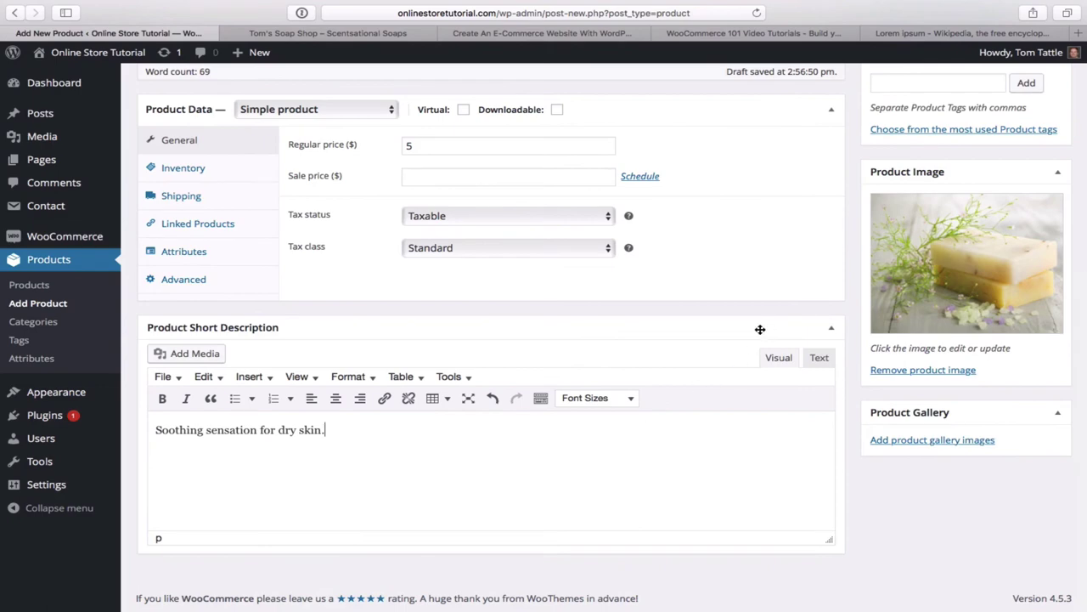
scroll(754, 293, up, 4)
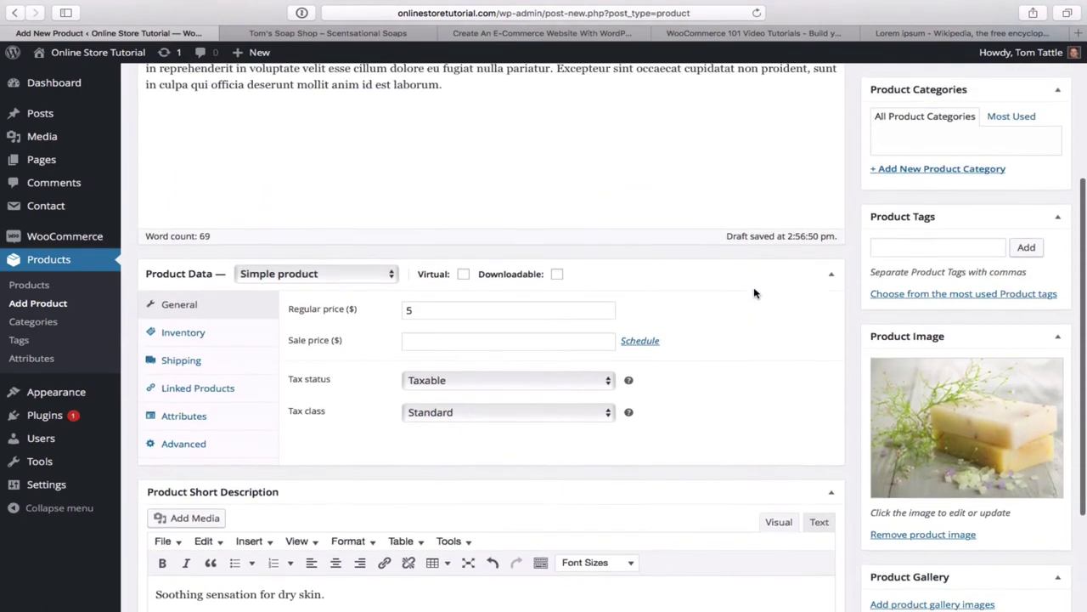
- Scroll up to the product categories box and begin adding a new 'Featured' category
scroll(754, 292, up, 2)
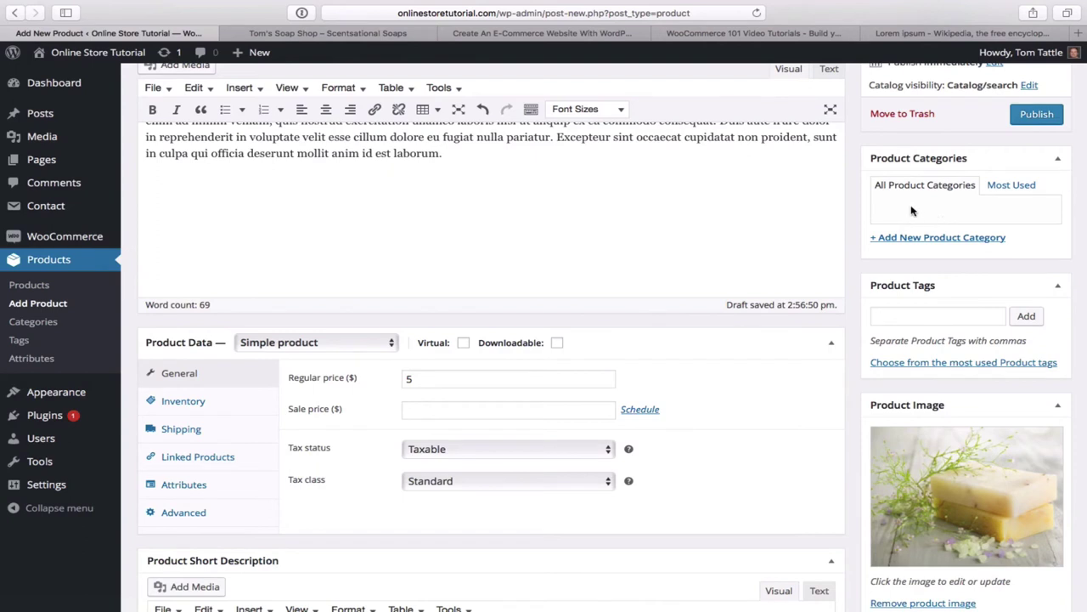
scroll(786, 255, up, 3)
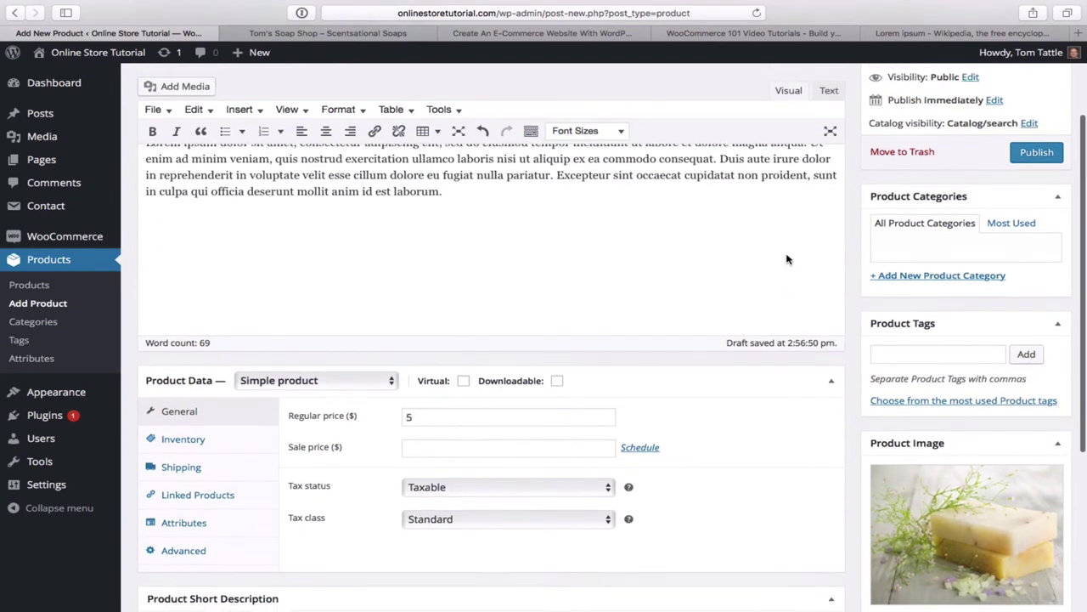
scroll(787, 254, up, 1)
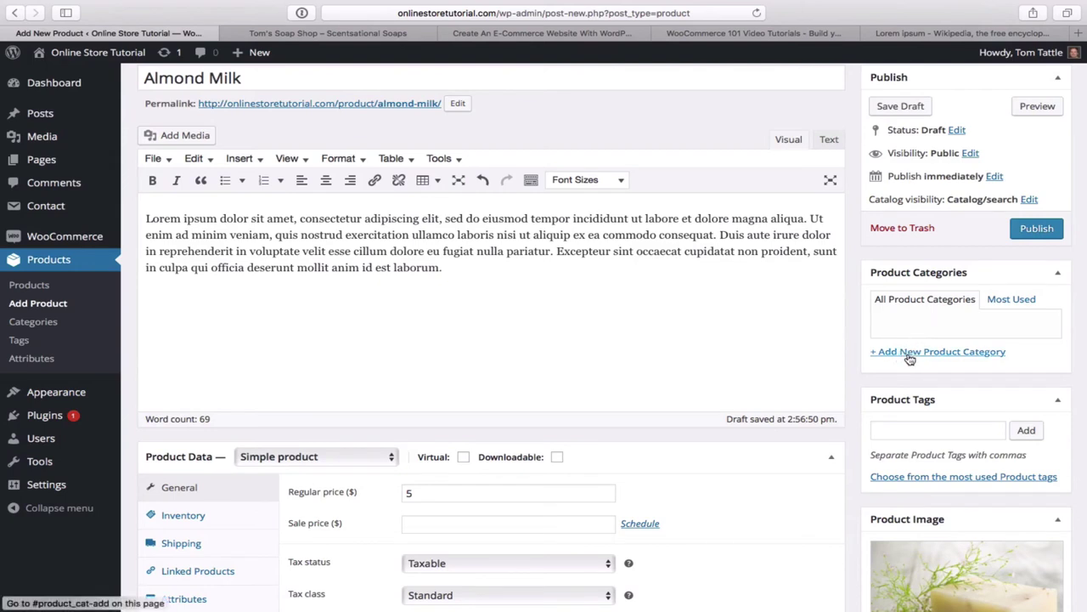
click(919, 355)
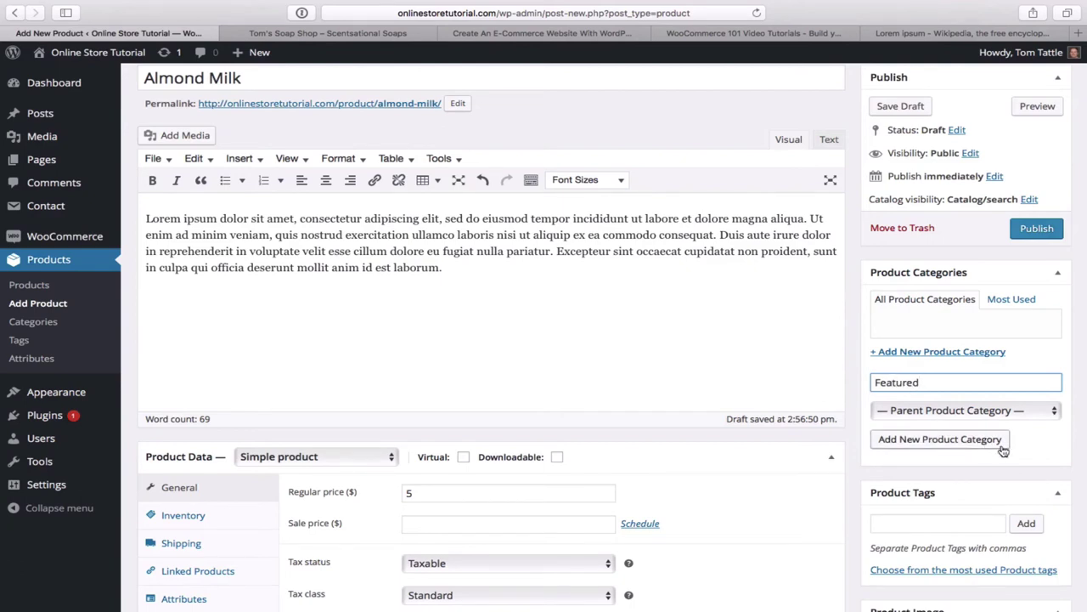
- Publish the Almond Milk product and visit the live site's homepage
click(1036, 229)
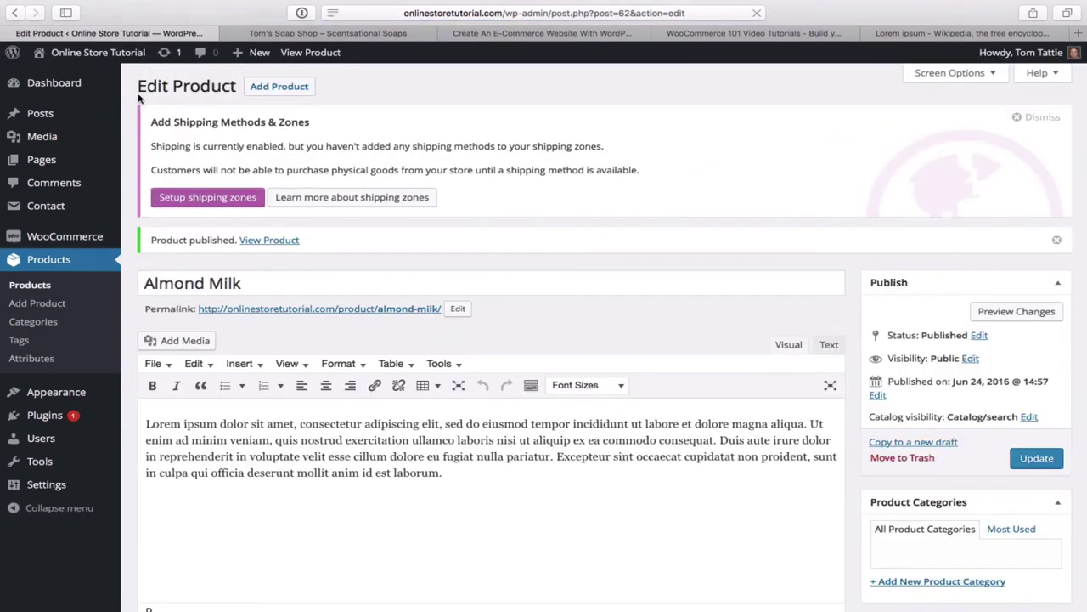
mouse_move(126, 53)
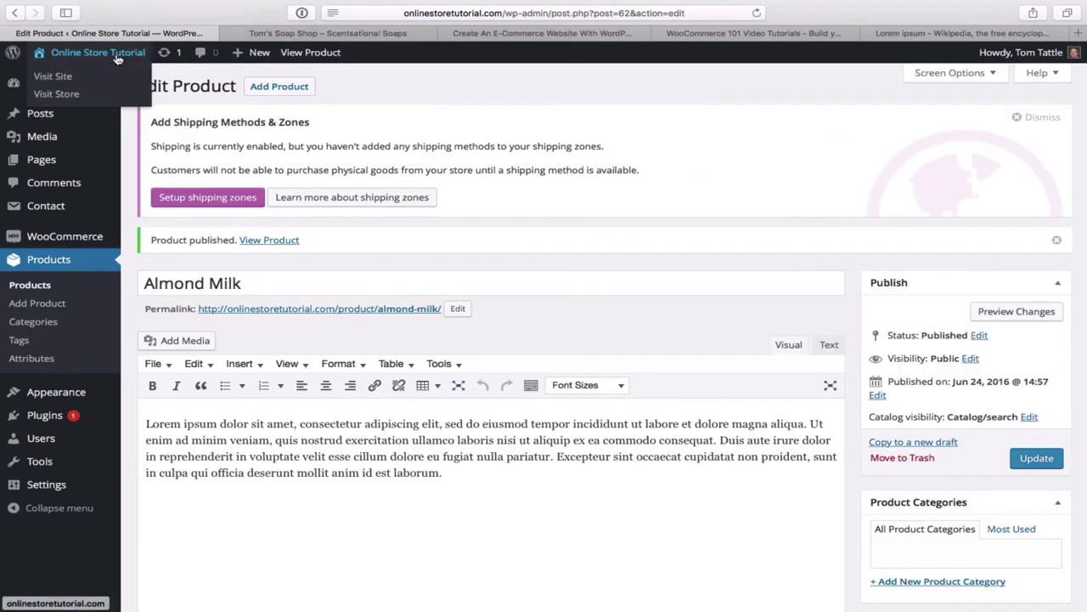
click(67, 76)
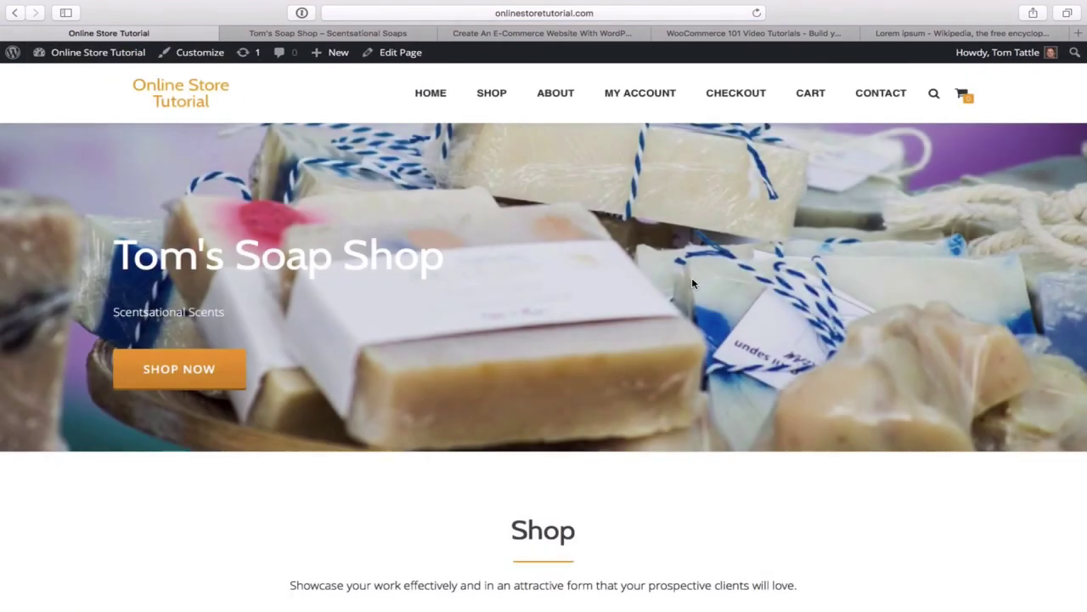
- Scroll through the homepage Shop section to confirm Almond Milk is listed at $5.00
scroll(691, 277, down, 5)
scroll(692, 283, down, 3)
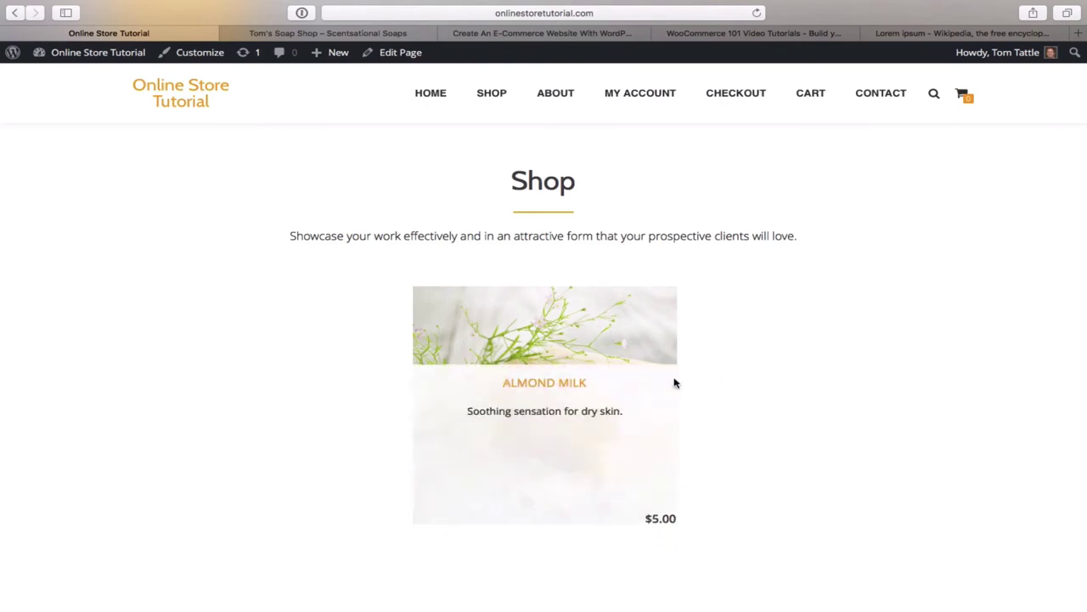
scroll(906, 353, down, 5)
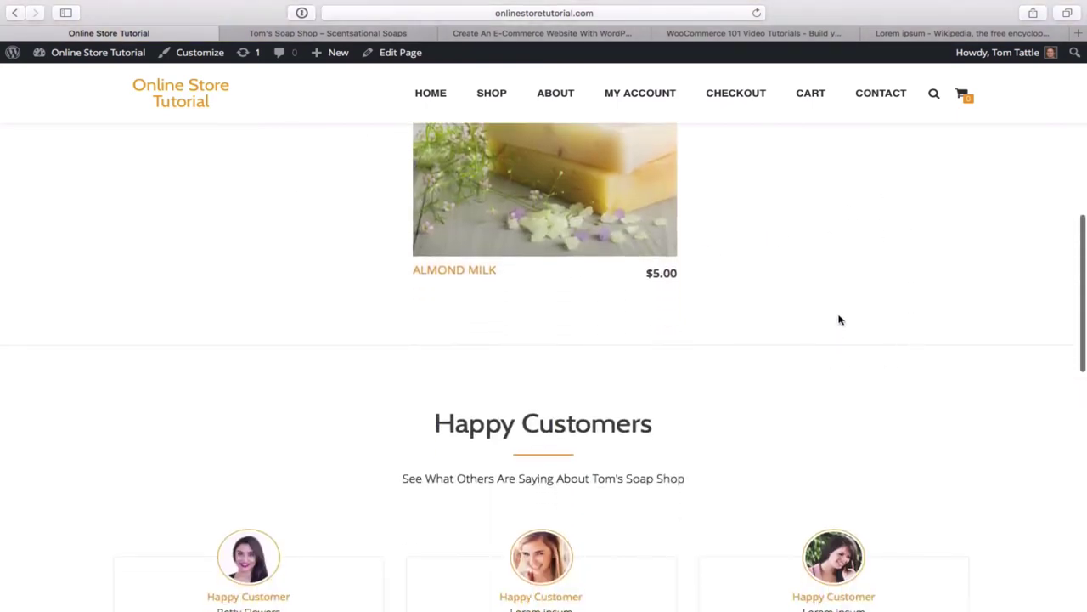
scroll(844, 304, up, 3)
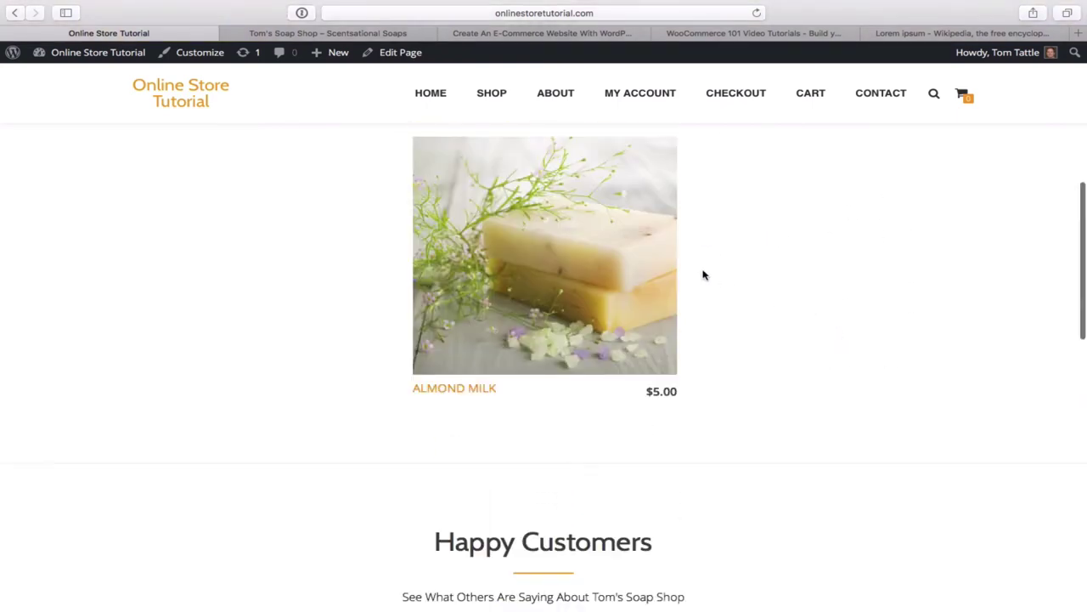
mouse_move(550, 254)
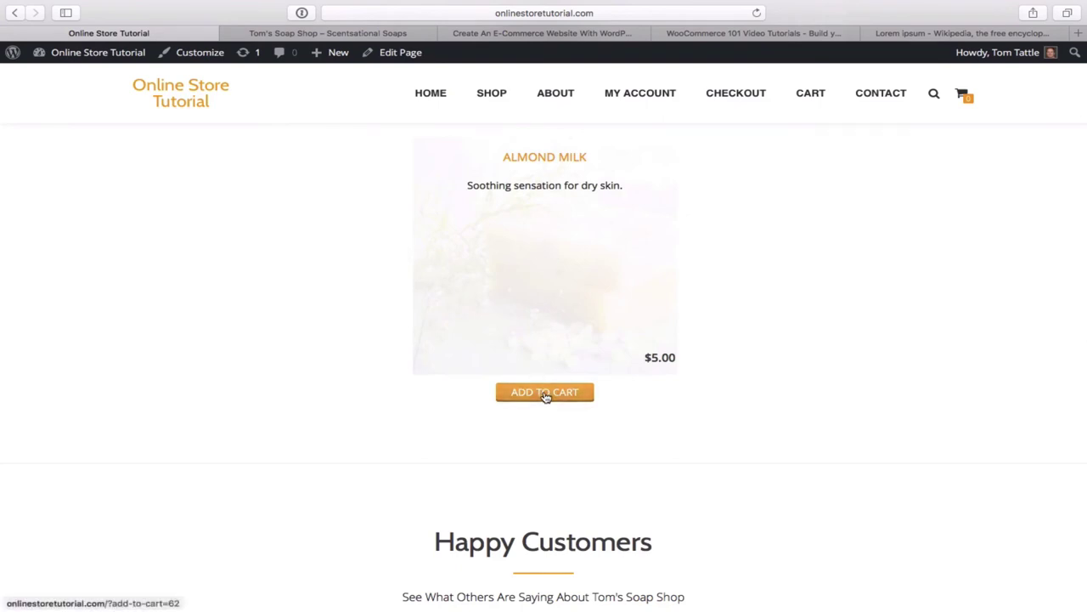
scroll(759, 250, up, 5)
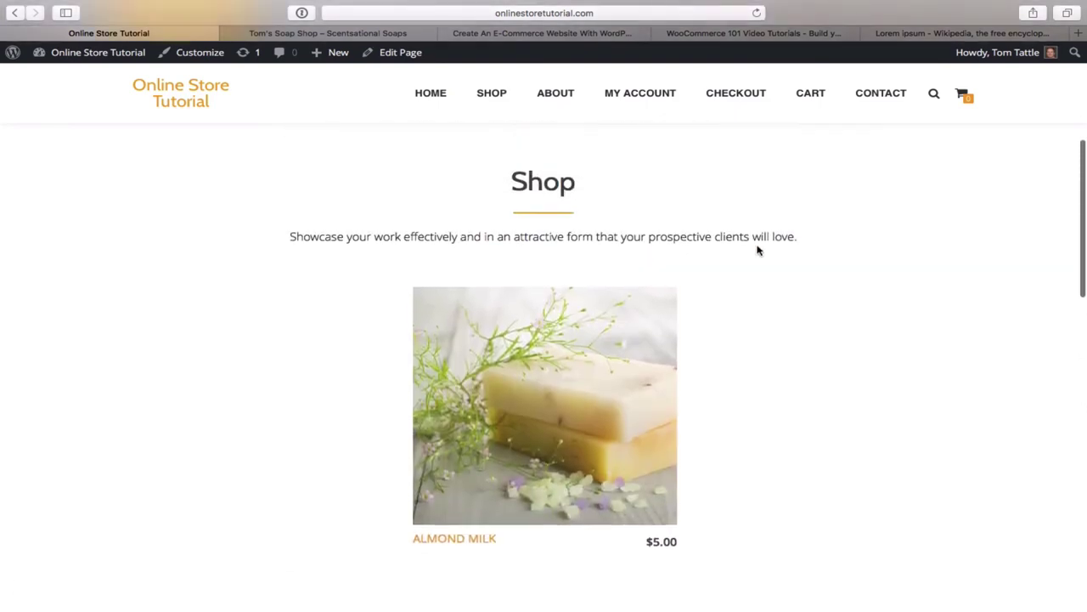
scroll(759, 250, up, 5)
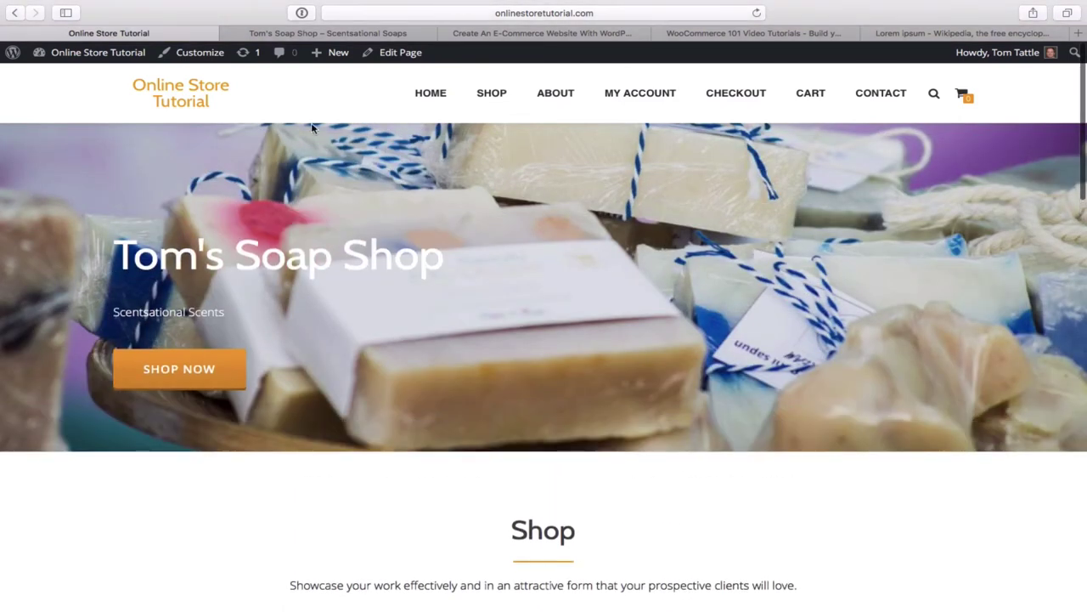
mouse_move(104, 58)
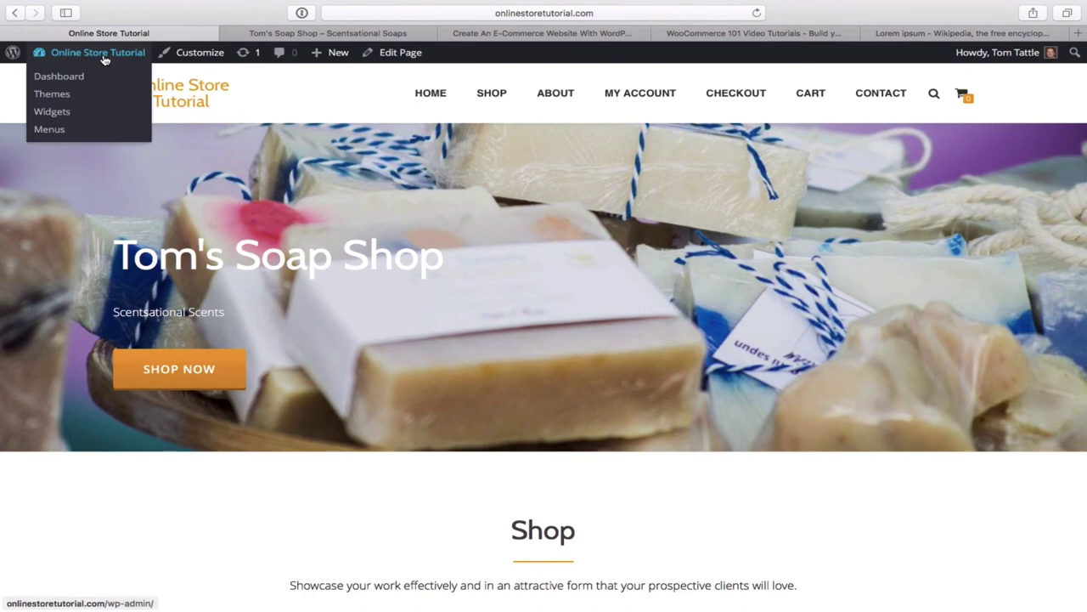
- Go to the admin dashboard and start a new blank product from Products > Add Product
click(61, 79)
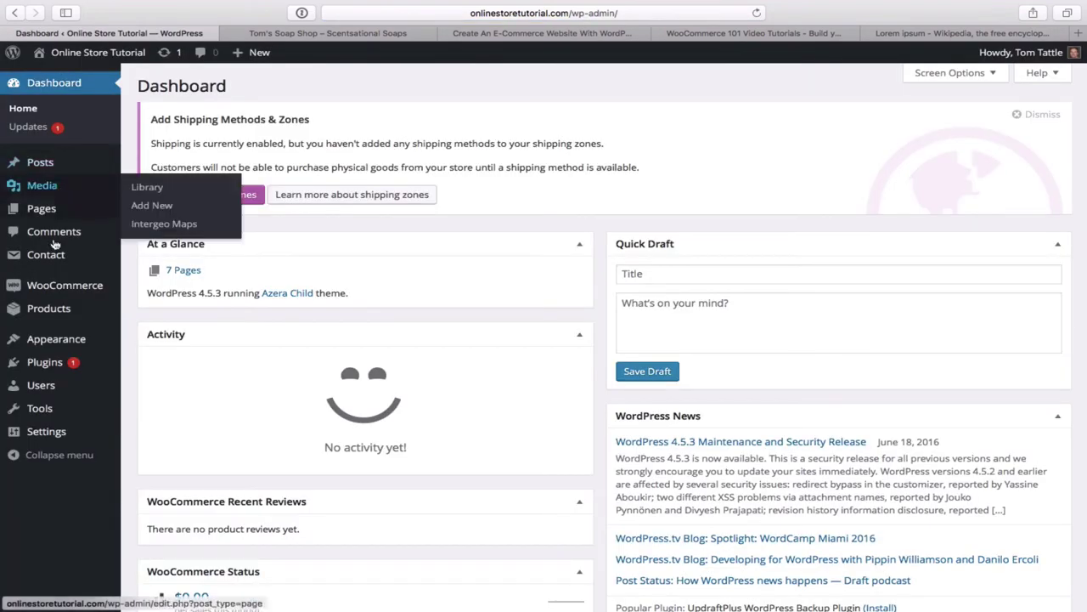
mouse_move(57, 316)
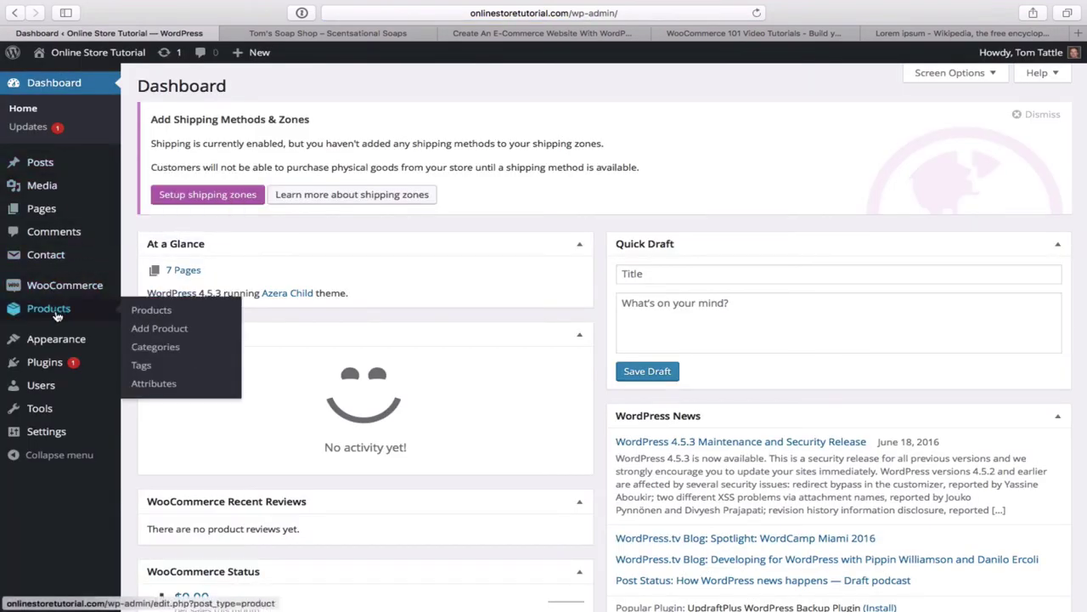
click(158, 330)
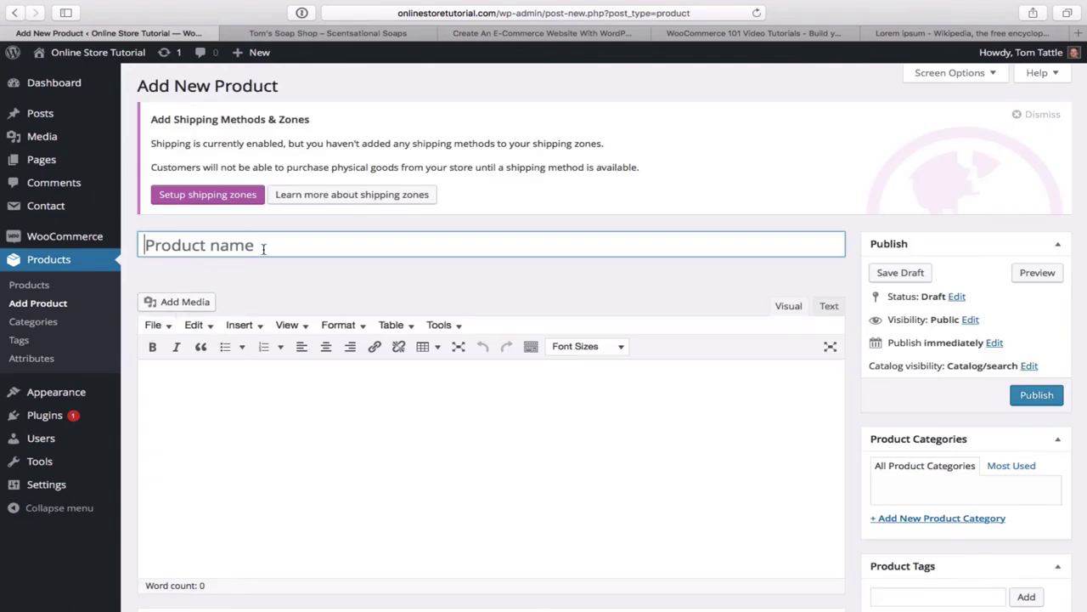
- Select and copy the Coco Spice description text on the live Tom's Soap Shop page
click(373, 34)
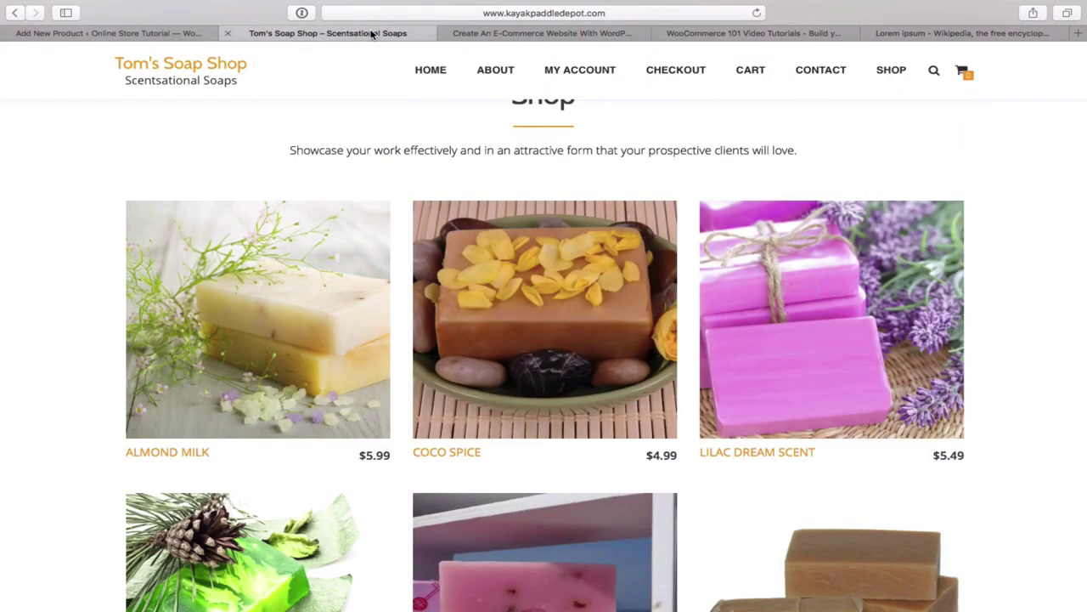
mouse_move(495, 442)
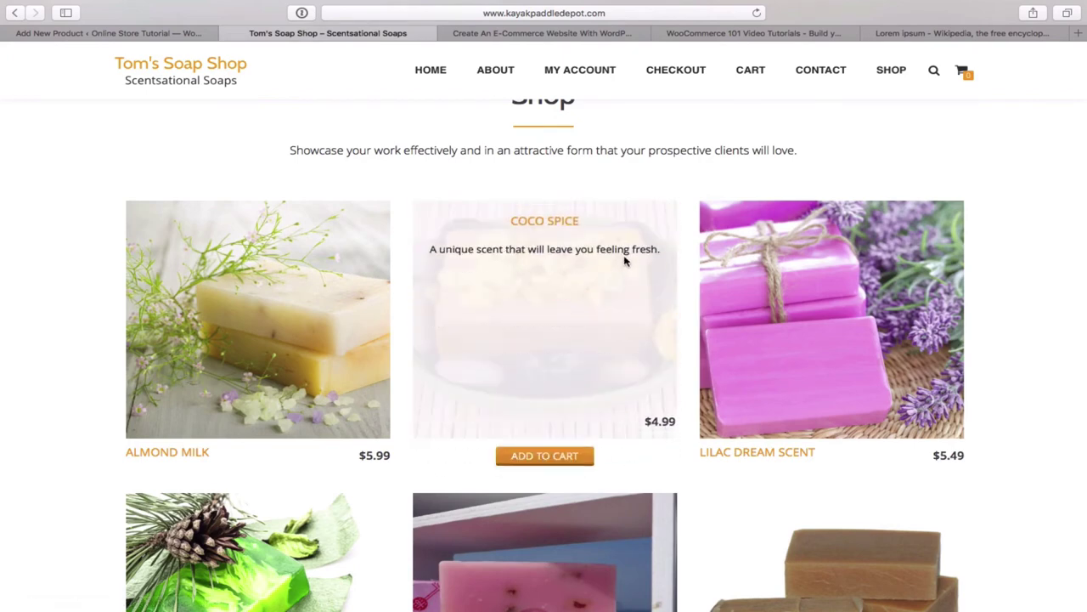
drag(665, 252, 632, 251)
click(529, 266)
drag(662, 249, 438, 249)
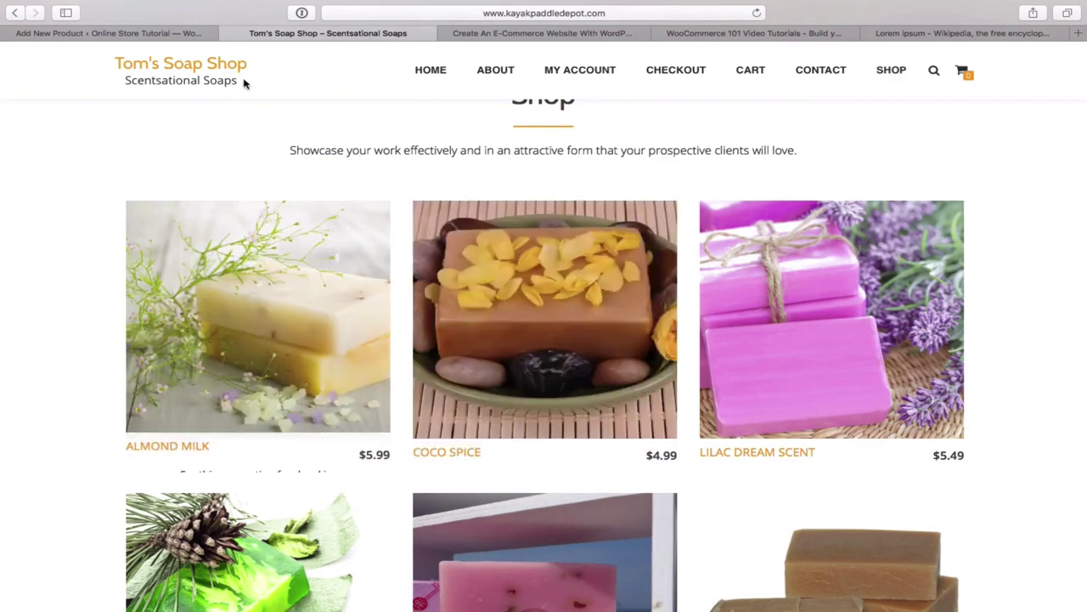
- Title the product 'CoCo Spice', paste the copied blurb as its short description, and fetch Lorem ipsum text
click(183, 36)
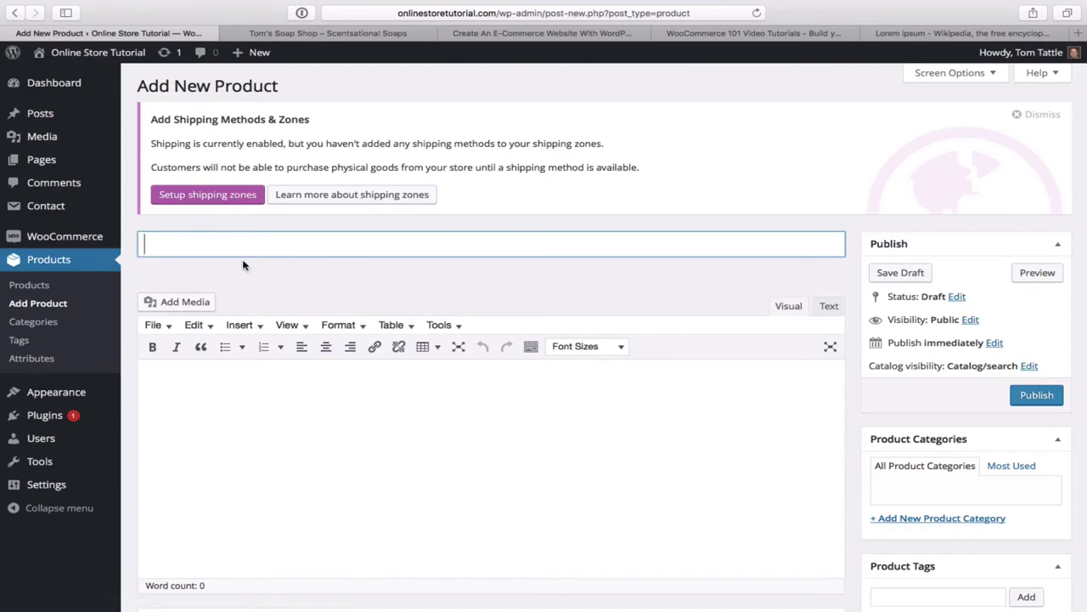
text(CoCo Spice)
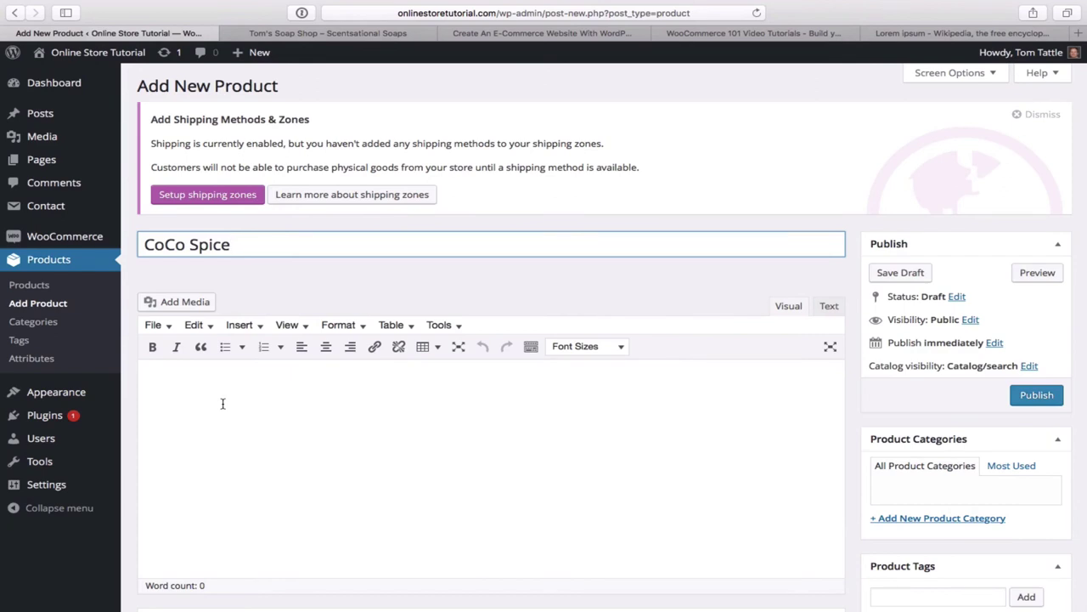
scroll(222, 403, down, 10)
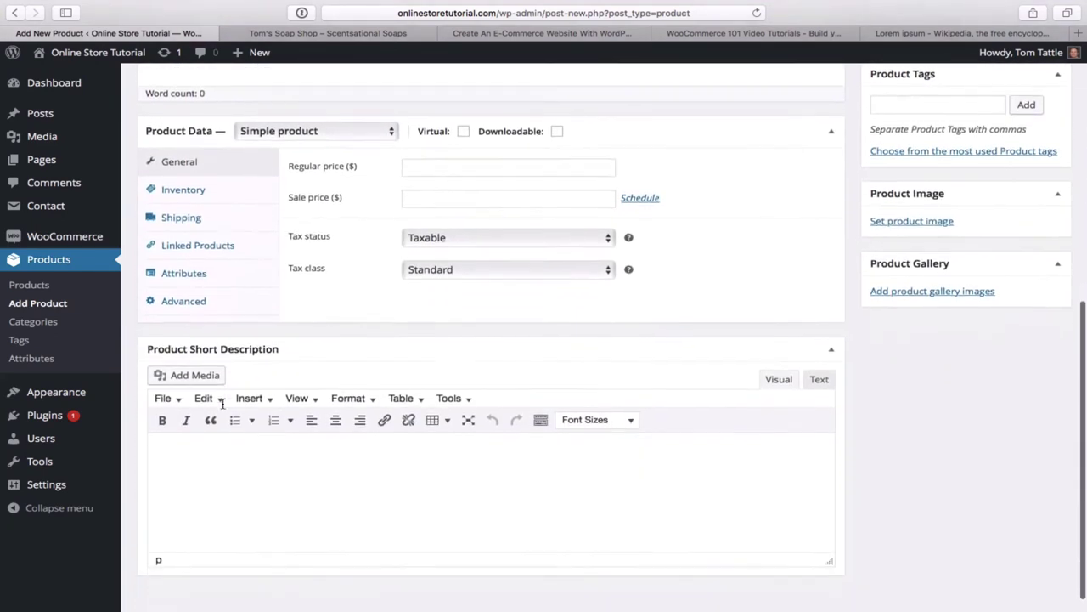
click(203, 440)
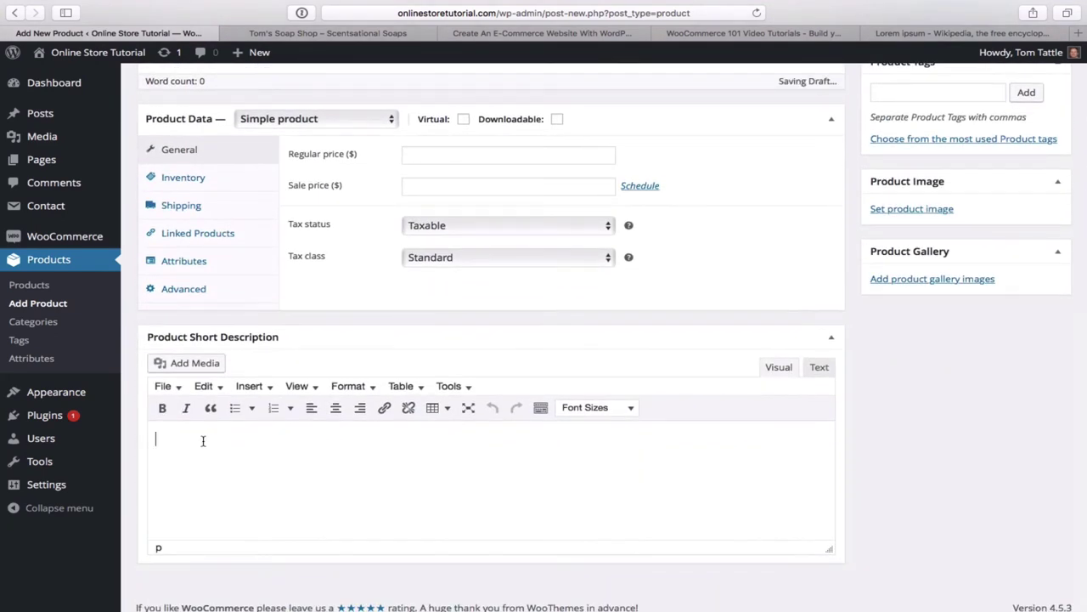
text(A unique scent that will leave you feeling fresh.)
scroll(429, 416, up, 5)
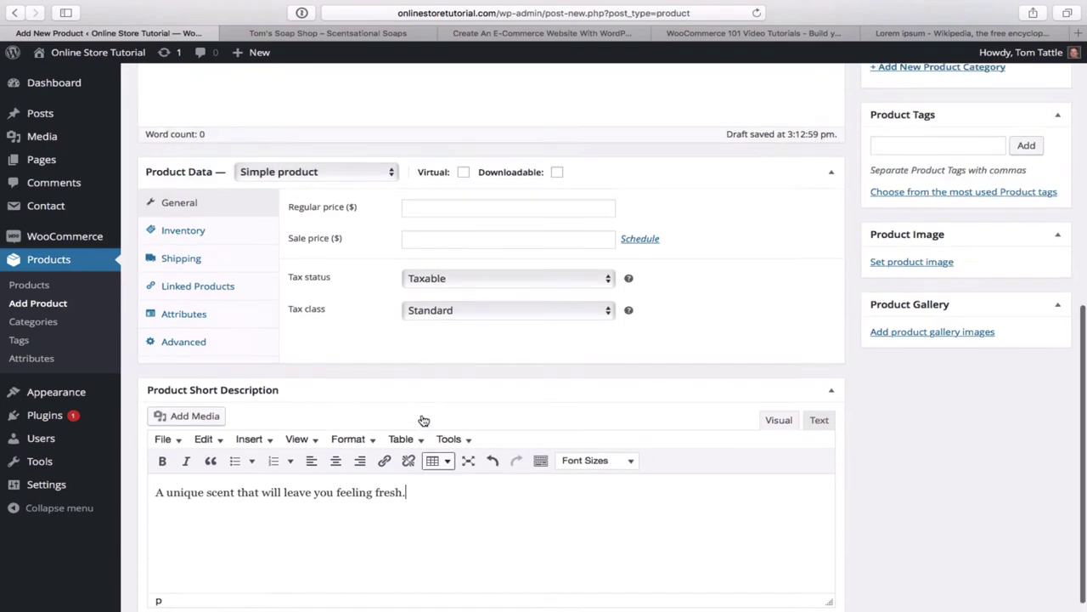
click(953, 36)
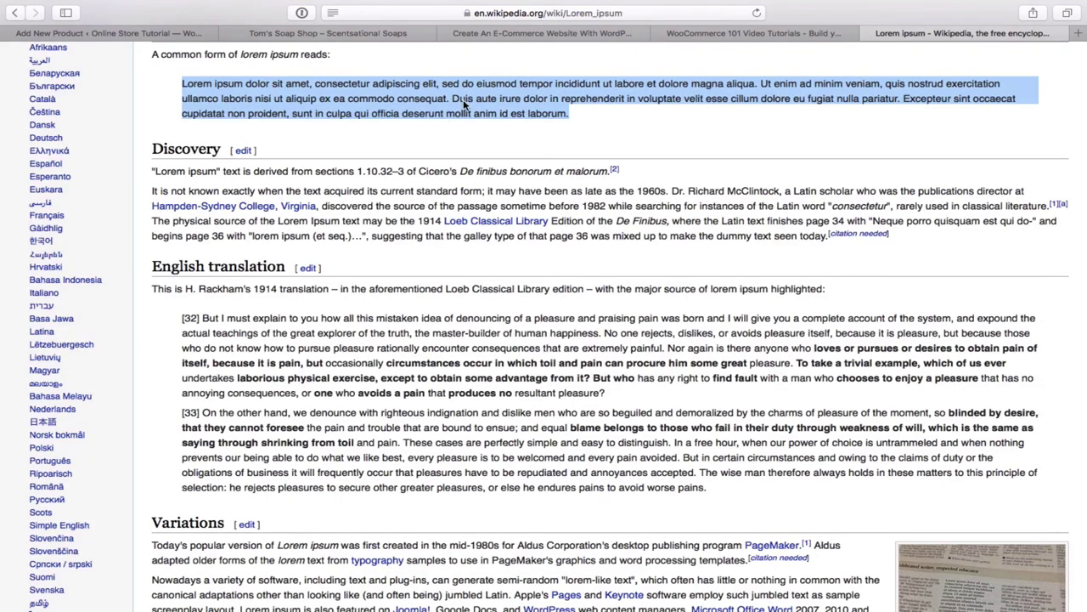
click(168, 35)
scroll(294, 333, down, 5)
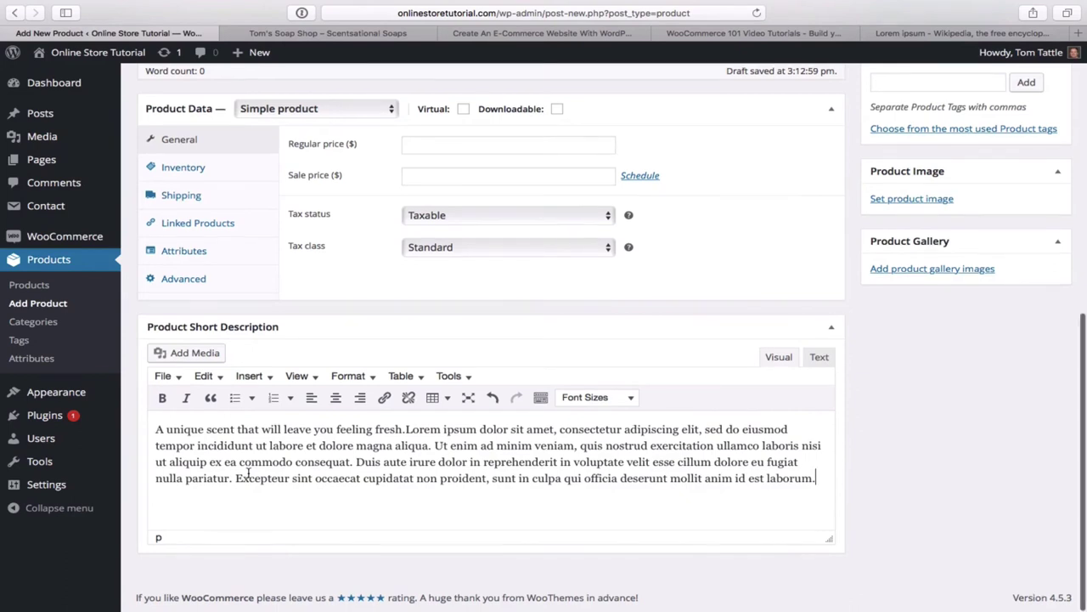
scroll(425, 298, up, 1)
- Set the CoCo Spice regular price to 6
click(471, 158)
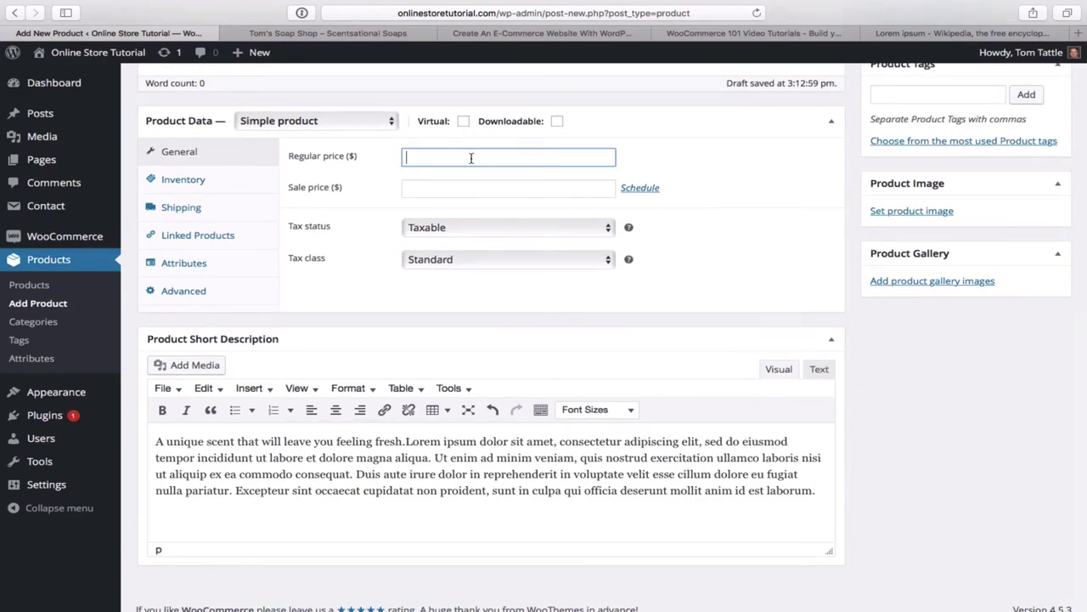
text(6)
scroll(680, 238, up, 2)
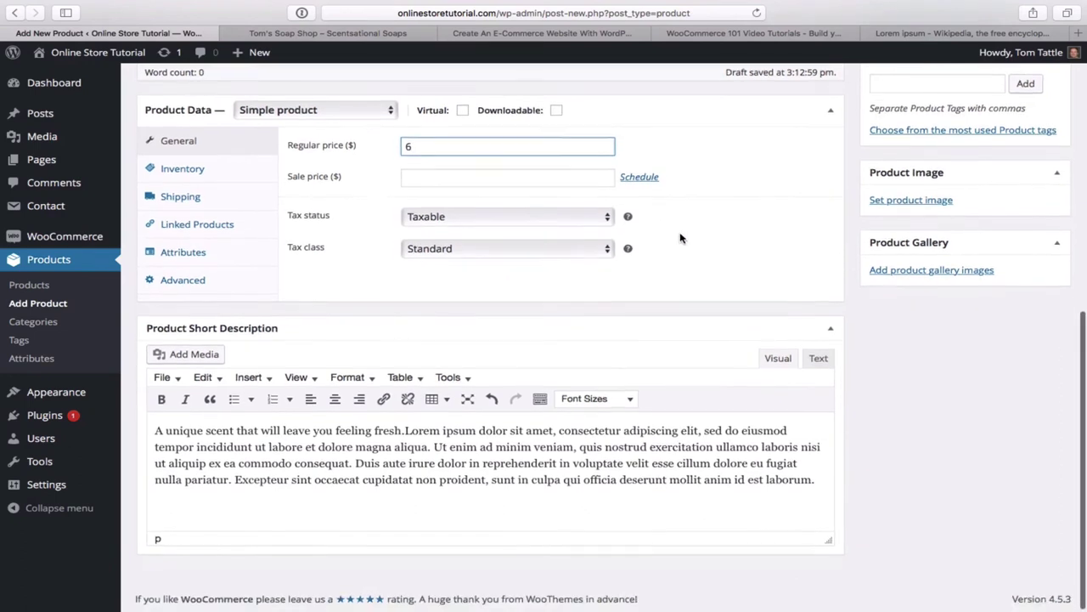
scroll(680, 238, up, 4)
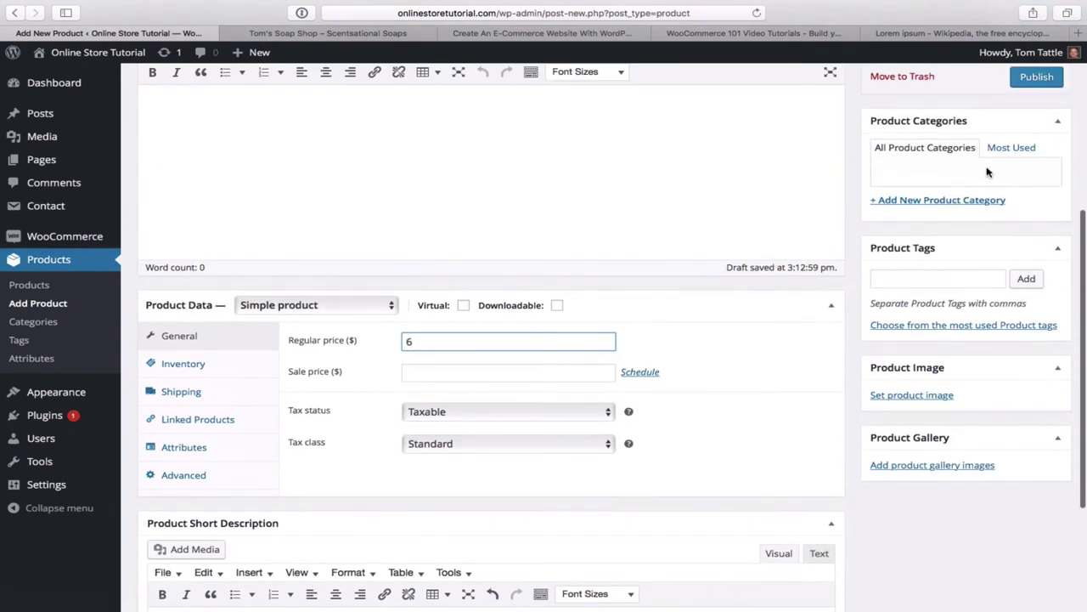
scroll(971, 242, up, 2)
scroll(970, 245, up, 1)
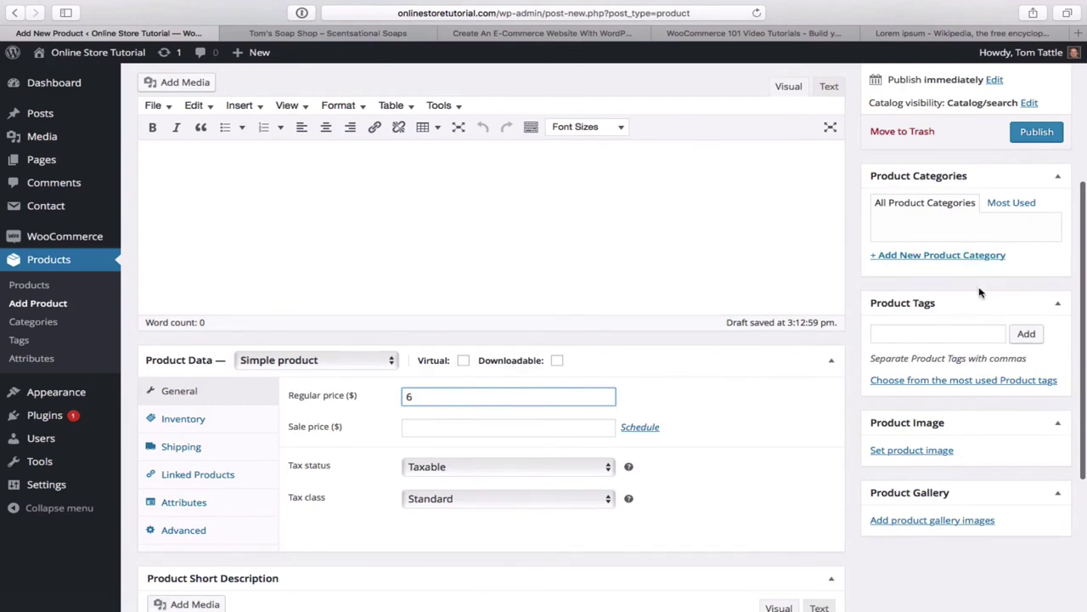
click(942, 227)
- Add a new 'Featured' product category with no parent, ticked for CoCo Spice
click(905, 258)
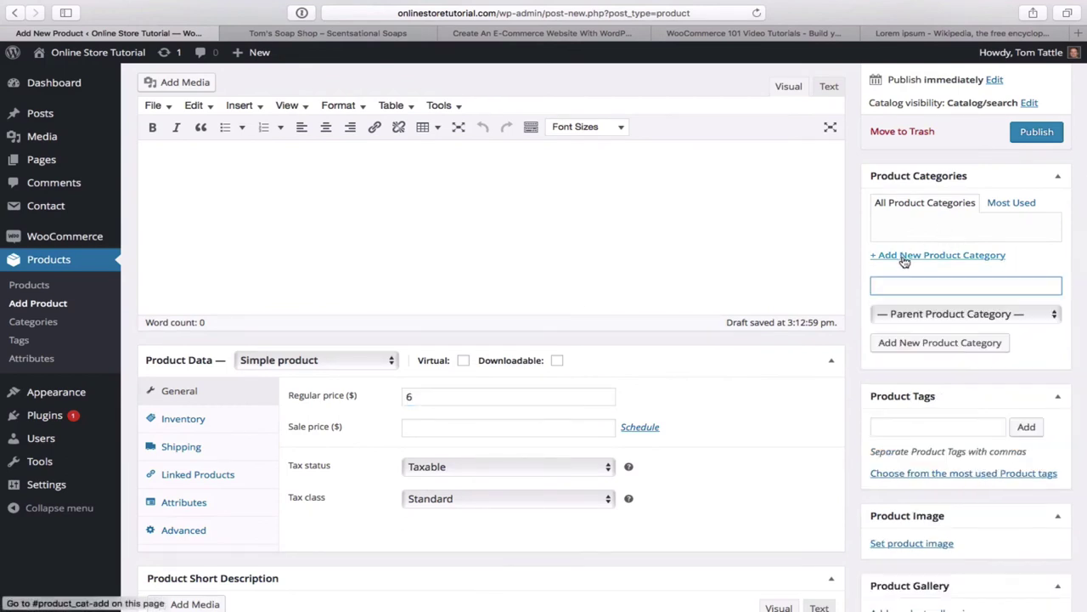
click(1052, 316)
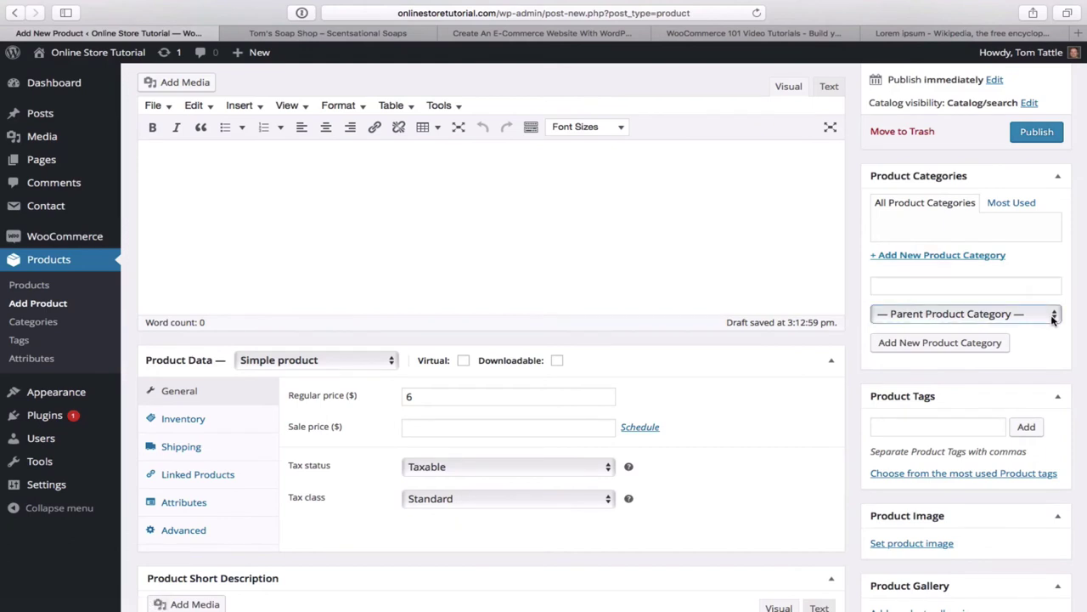
click(1053, 316)
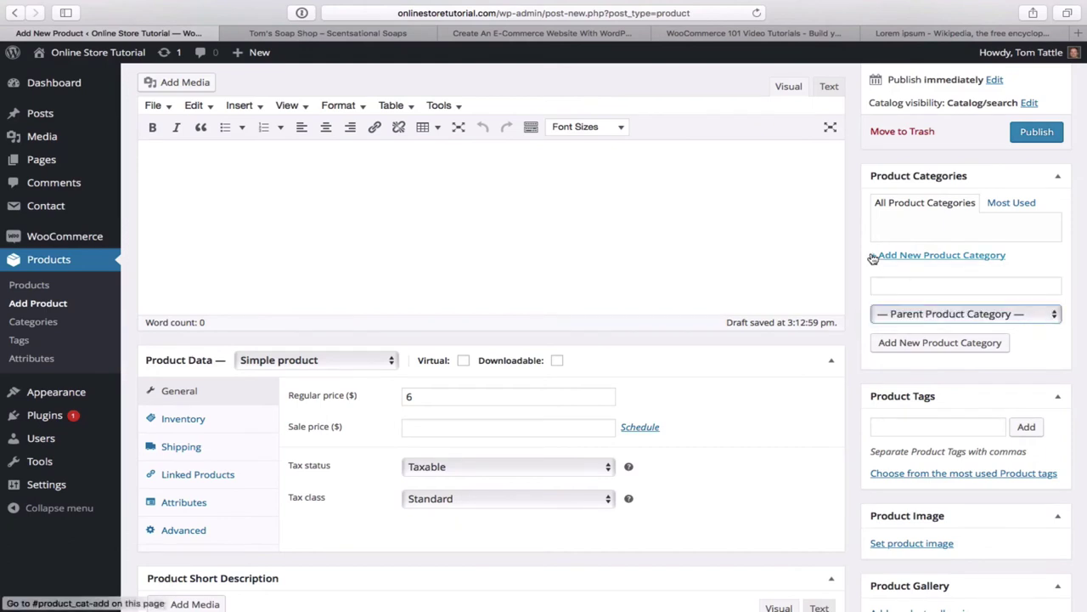
click(910, 286)
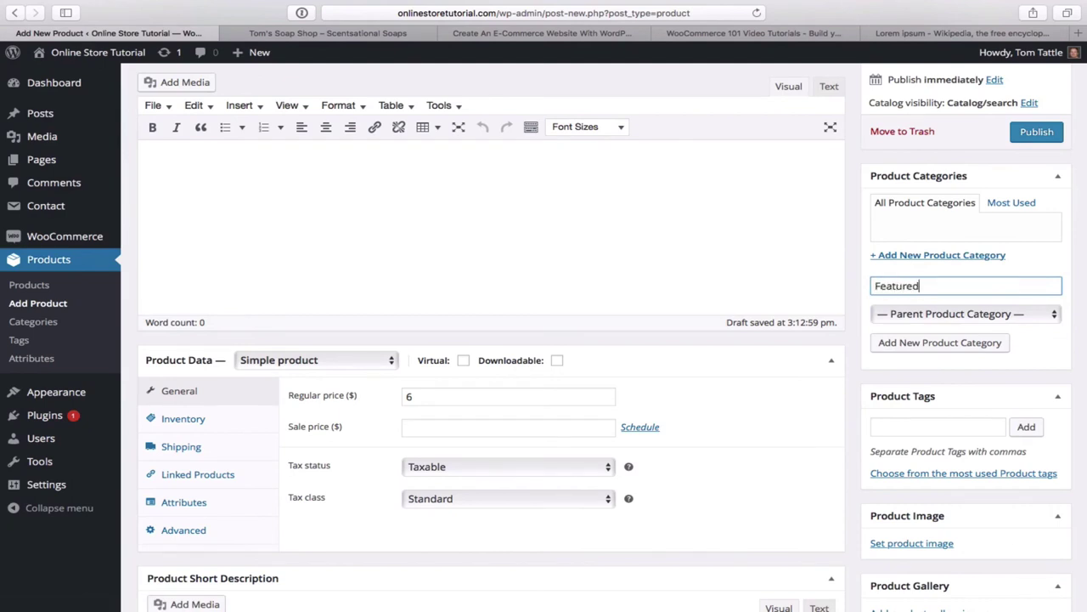
key(Return)
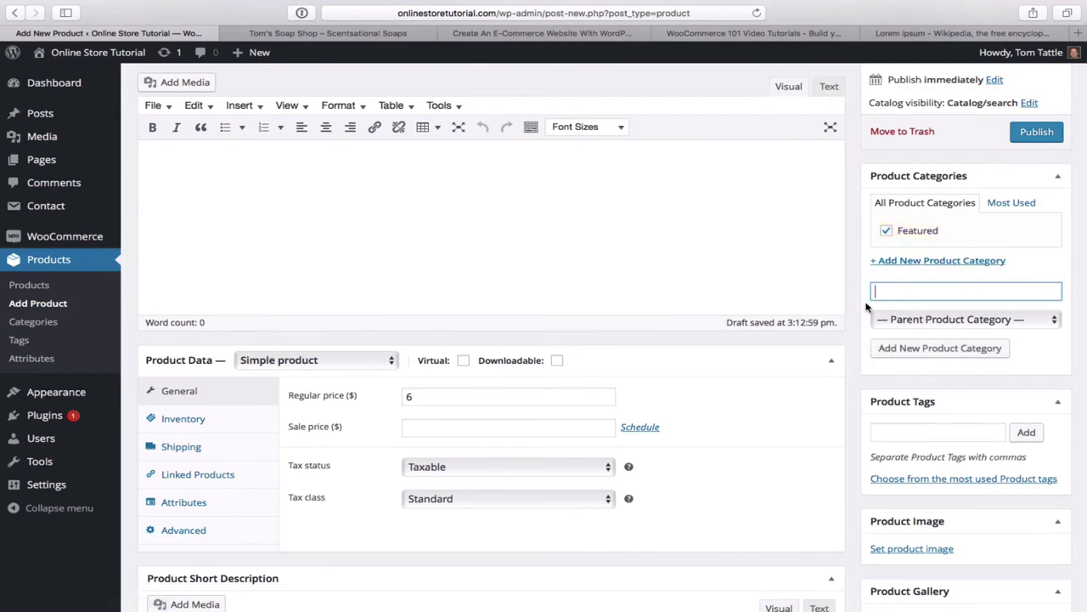
scroll(766, 347, down, 5)
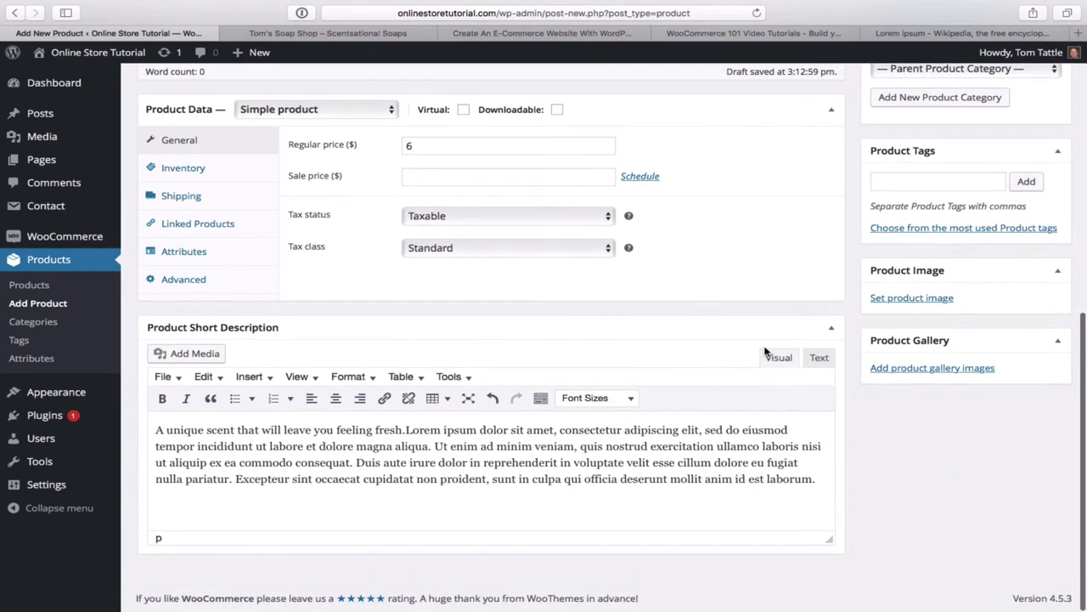
- Upload canstockphoto0531209.jpg and set it as the CoCo Spice product image
click(910, 298)
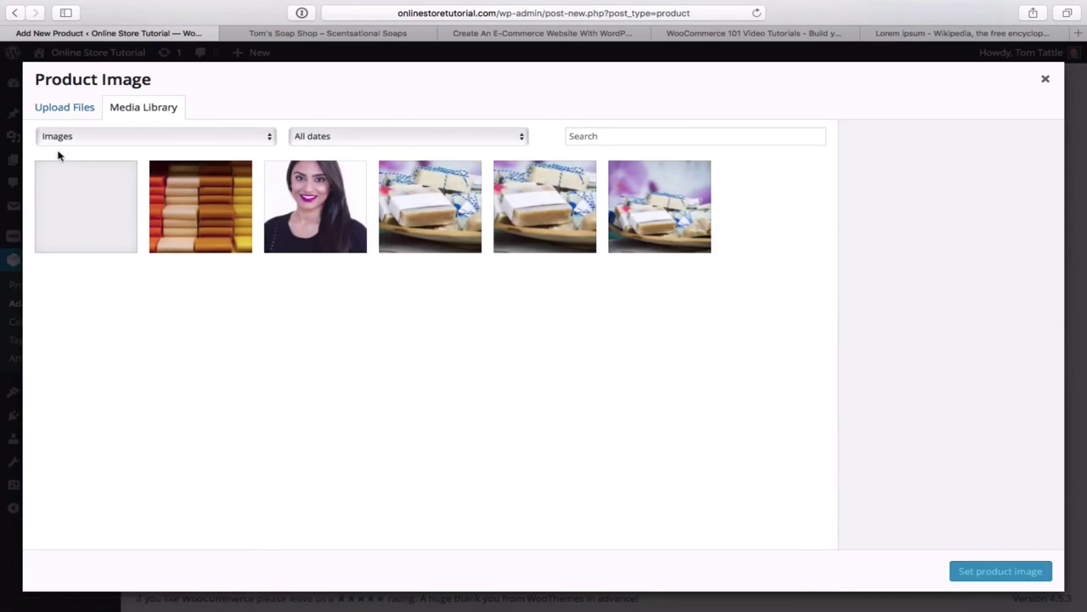
click(69, 106)
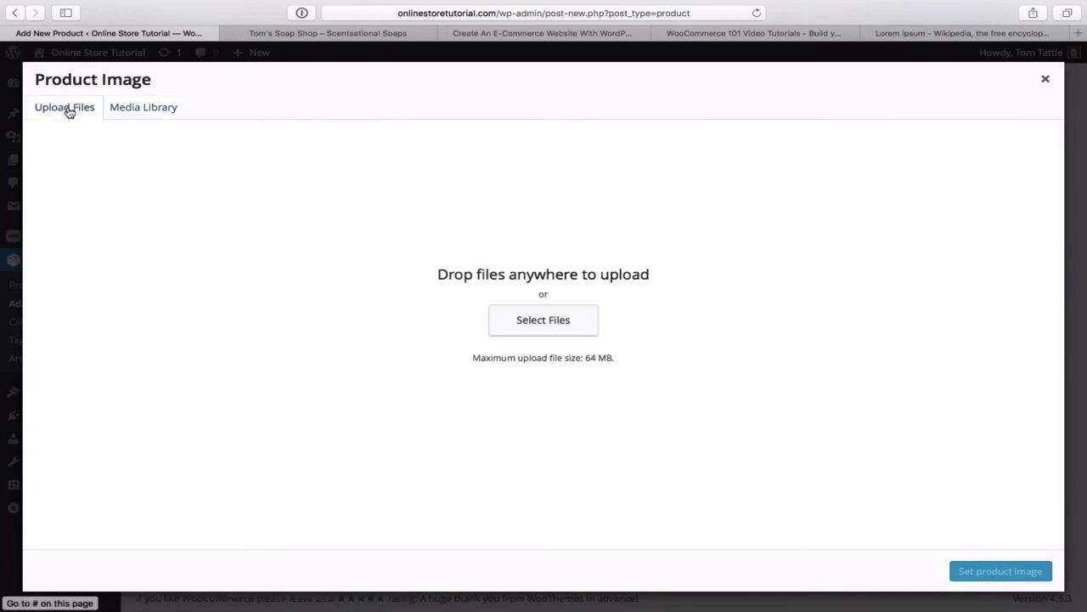
click(548, 323)
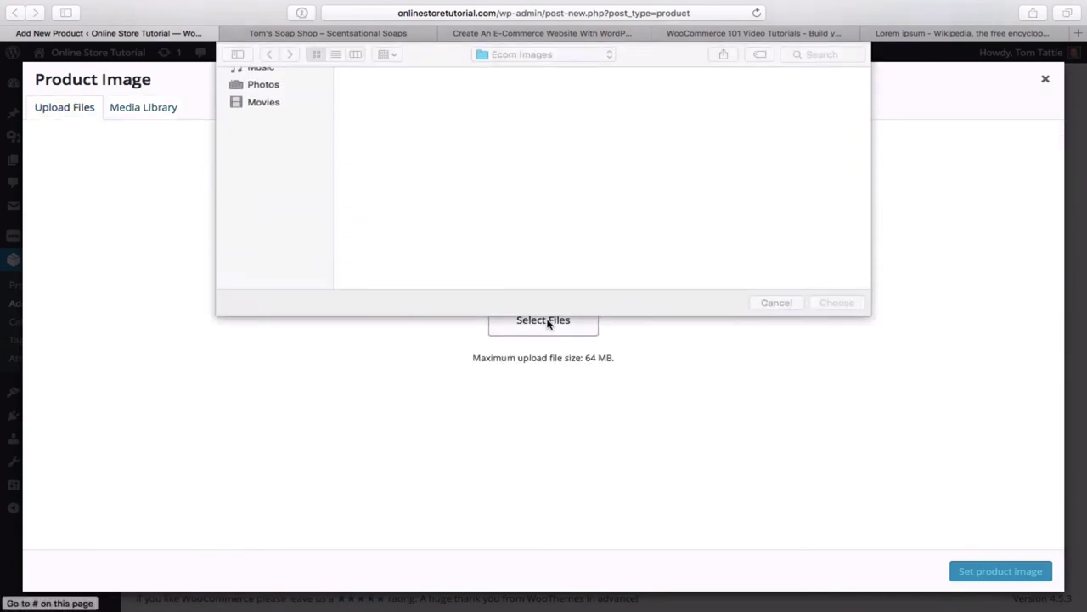
scroll(565, 238, down, 3)
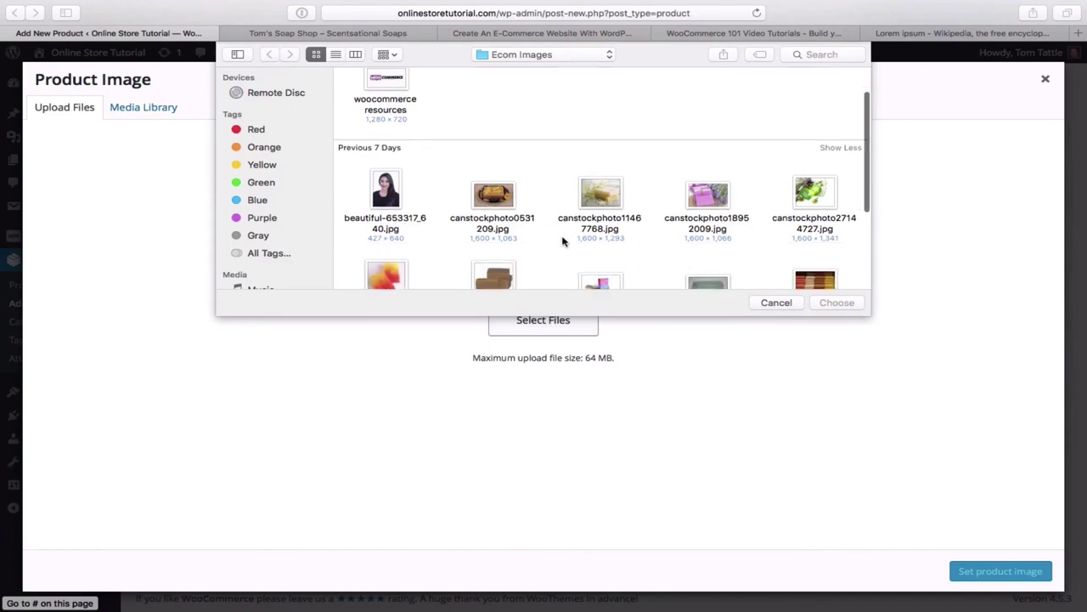
double_click(495, 181)
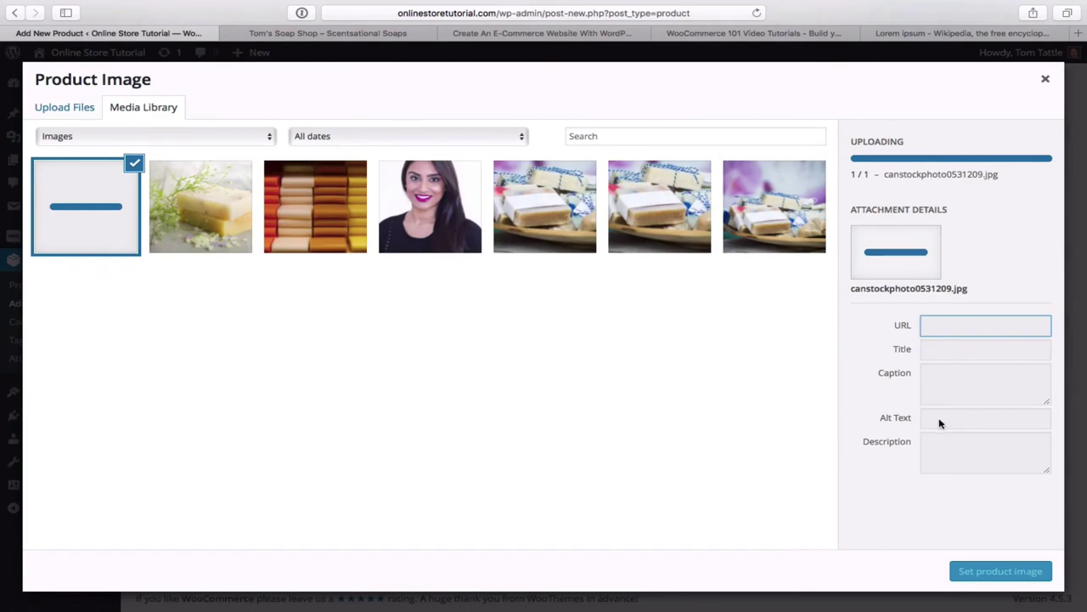
click(997, 577)
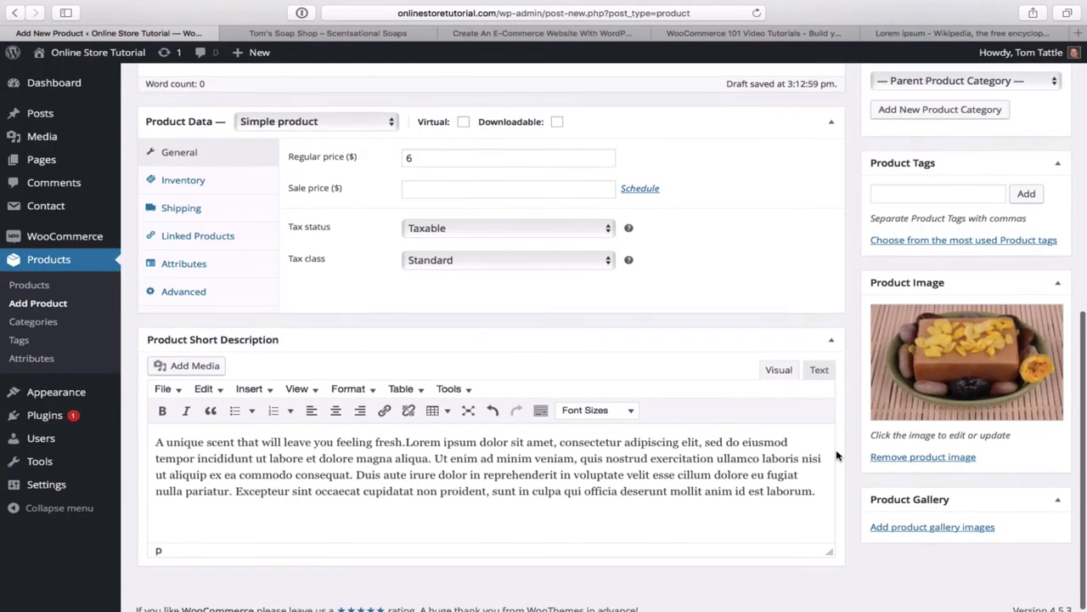
- Paste Lorem ipsum filler into the CoCo Spice main description
scroll(837, 456, up, 5)
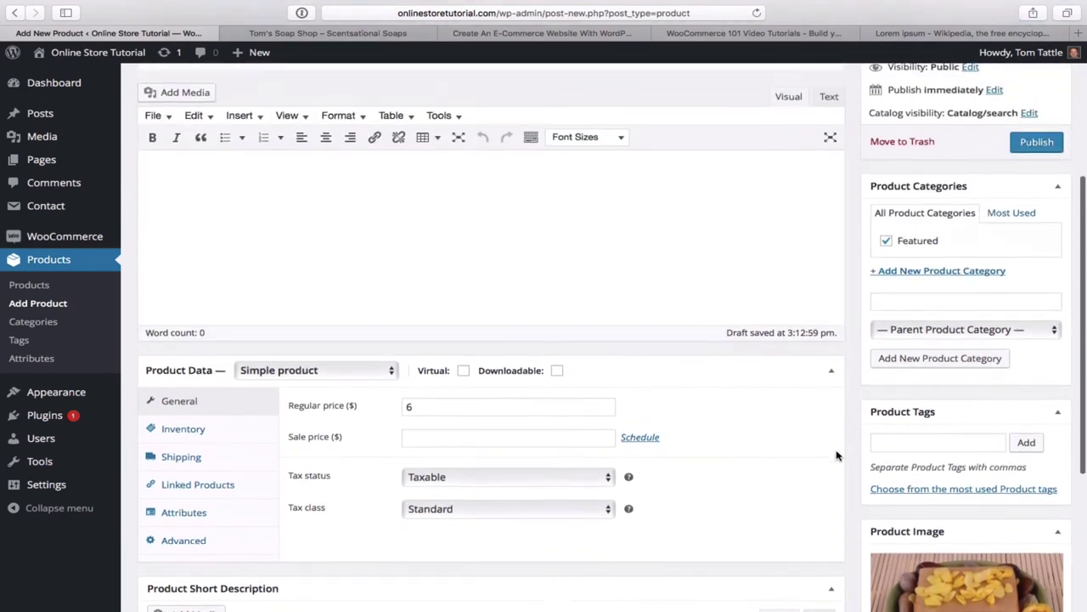
scroll(837, 456, up, 4)
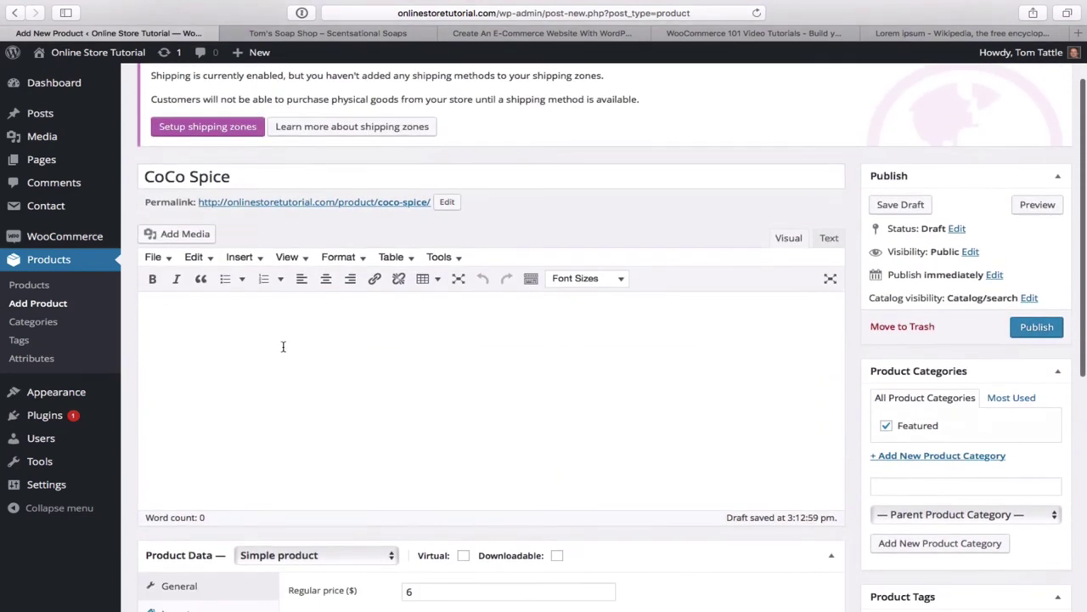
scroll(266, 354, down, 1)
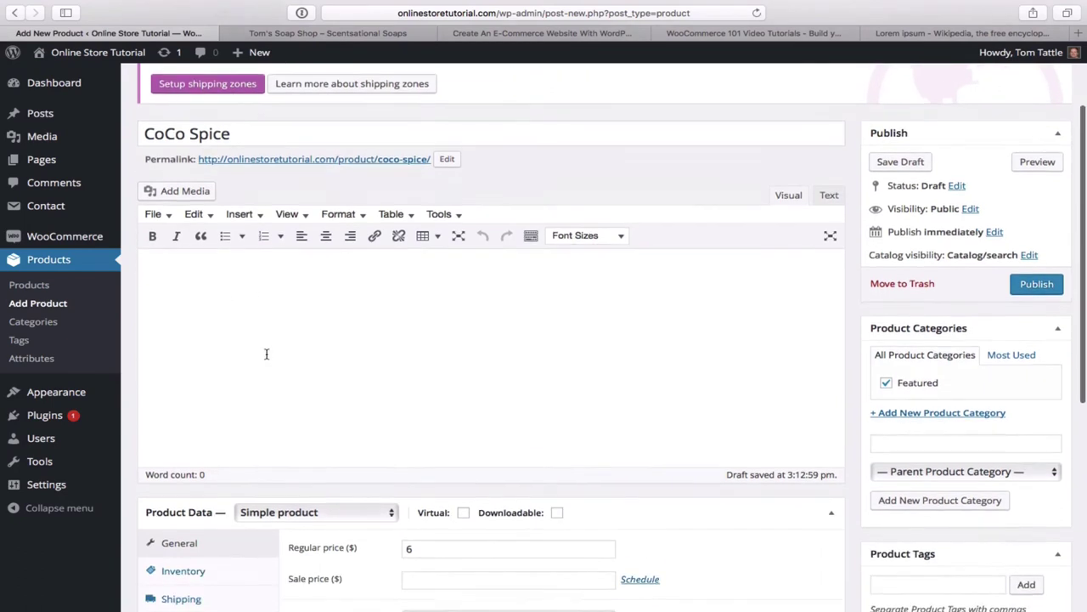
scroll(266, 353, down, 2)
scroll(266, 353, up, 2)
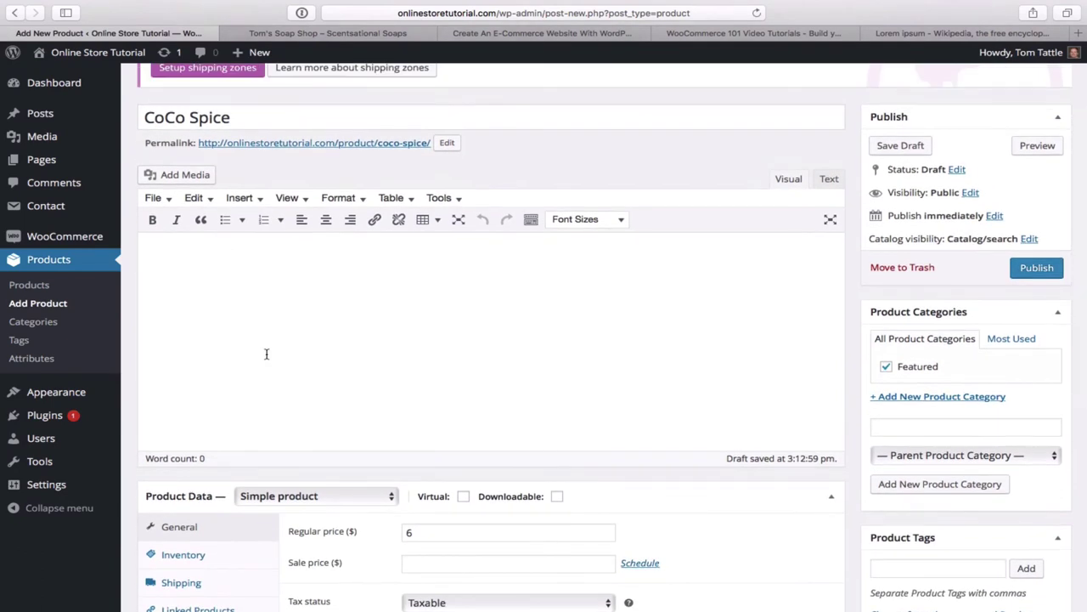
text(Lorem ipsum dolor sit amet, consectetur adipiscing elit, sed do eiusmod tempor incididunt ut labore et dolore magna aliqua. Ut enim ad minim veniam, quis nostrud exercitation ullamco laboris nisi ut aliquip ex ea commodo consequat. Duis aute irure dolor in reprehenderit in voluptate velit esse cillum dolore eu fugiat nulla pariatur. Excepteur sint occaecat cupidatat non proident, sunt in culpa qui officia deserunt mollit anim id est laborum.)
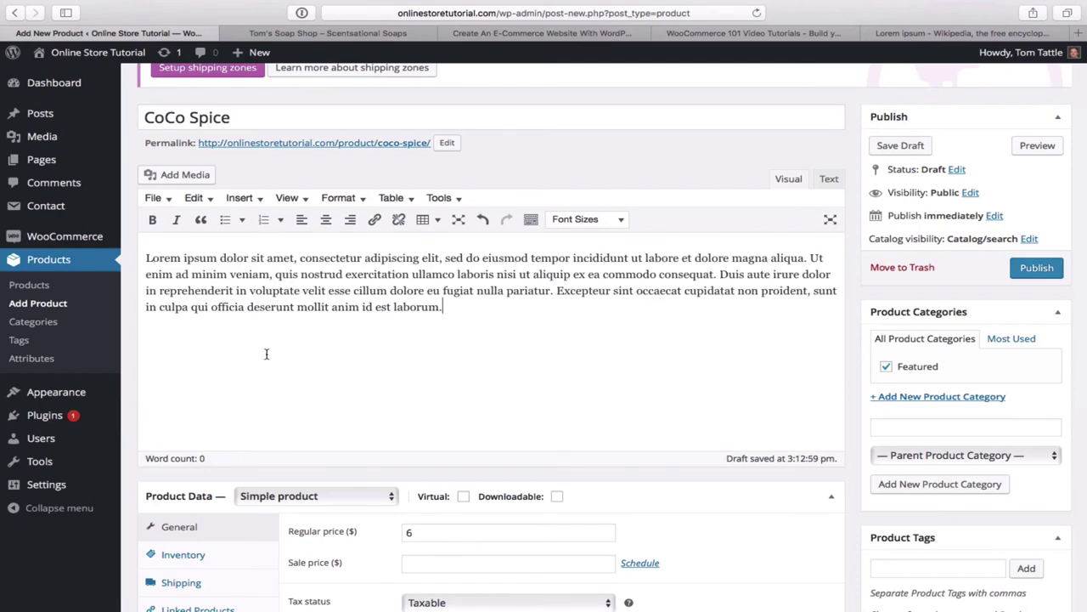
- Delete the Lorem ipsum text so the short description reads only 'A unique scent that will leave you feeling fresh.'
scroll(396, 367, down, 8)
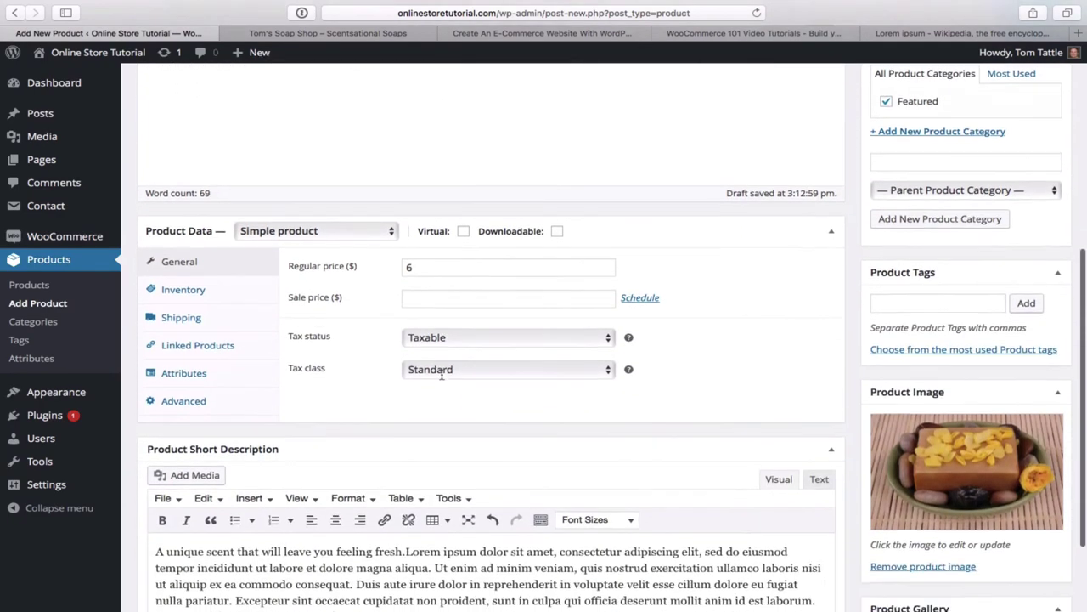
scroll(442, 375, down, 2)
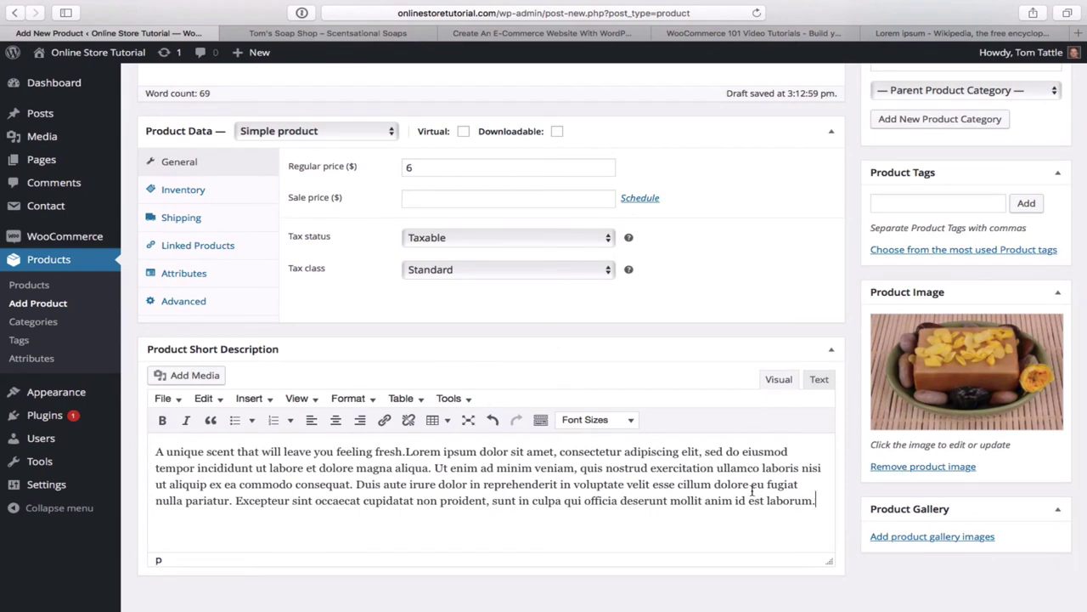
drag(574, 481, 405, 455)
key(BackSpace)
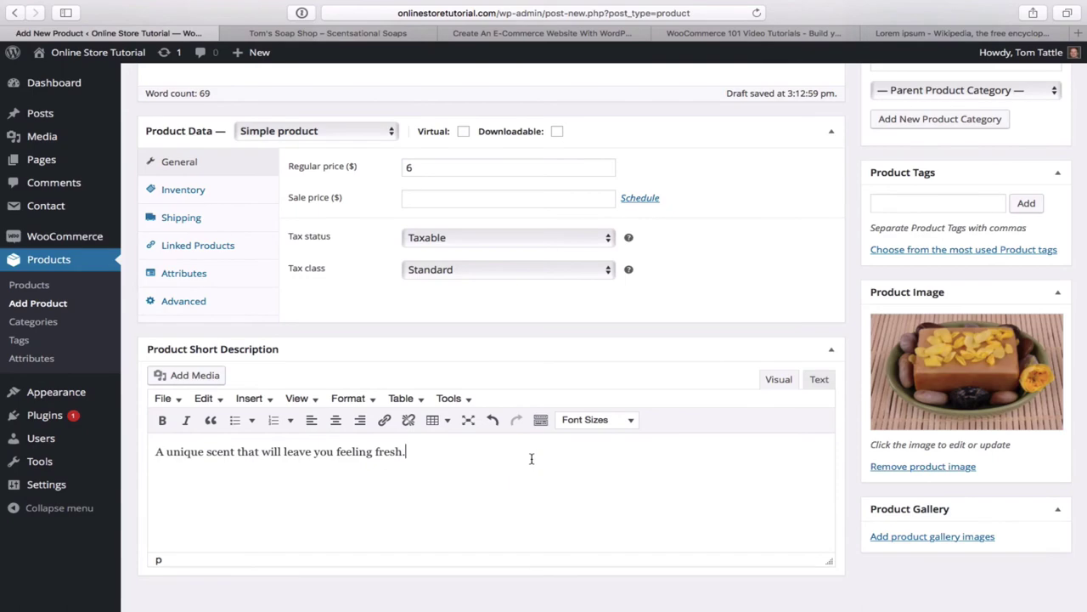
scroll(661, 403, up, 15)
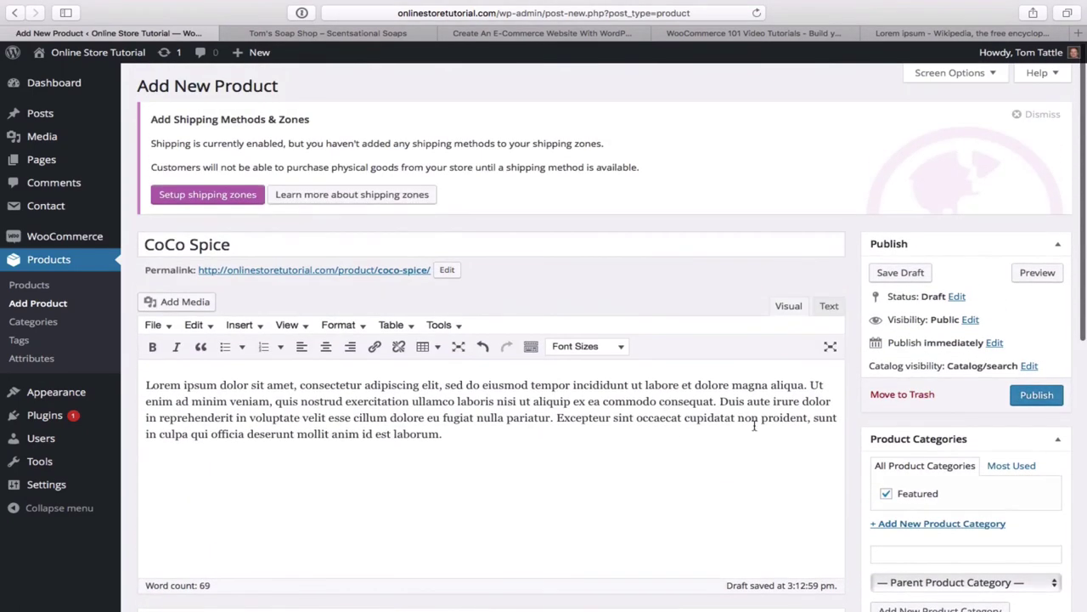
- Publish CoCo Spice and check its Featured category and soap image on the Edit Product page
click(1035, 396)
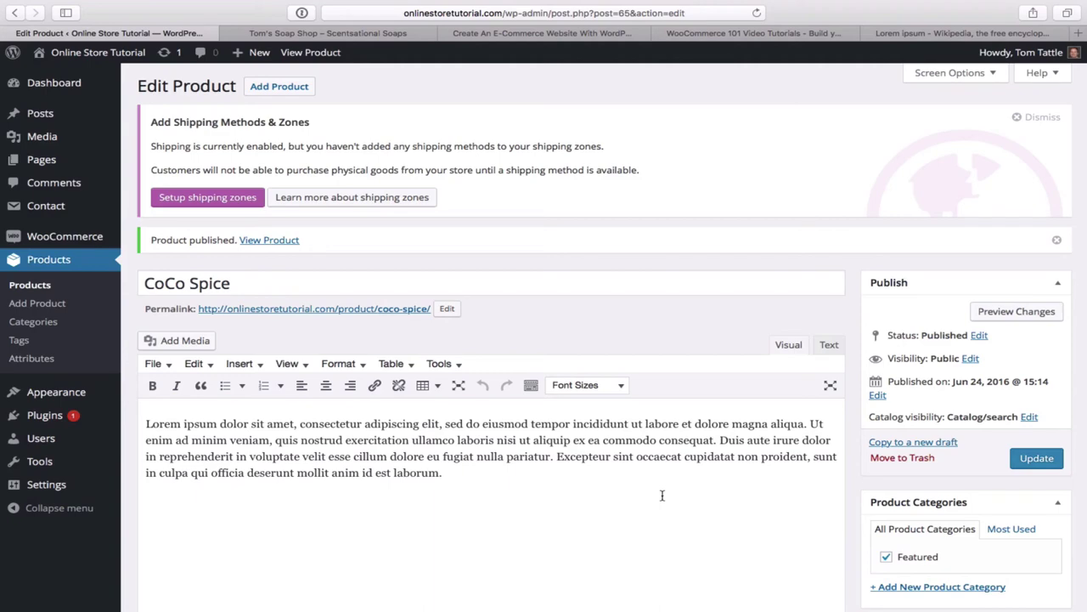
scroll(662, 495, down, 5)
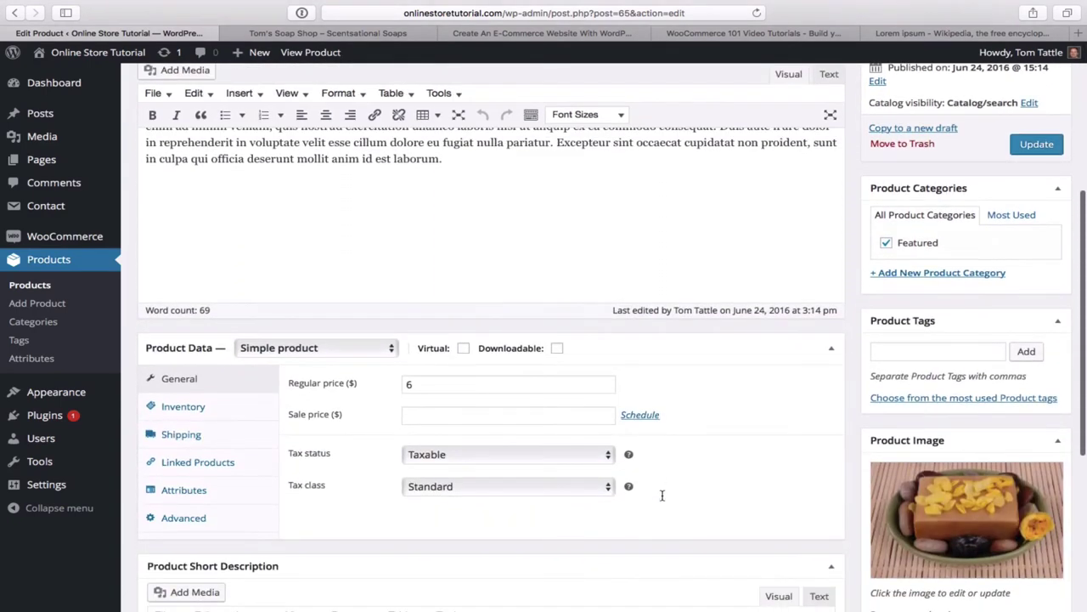
scroll(662, 497, down, 1)
scroll(661, 499, up, 5)
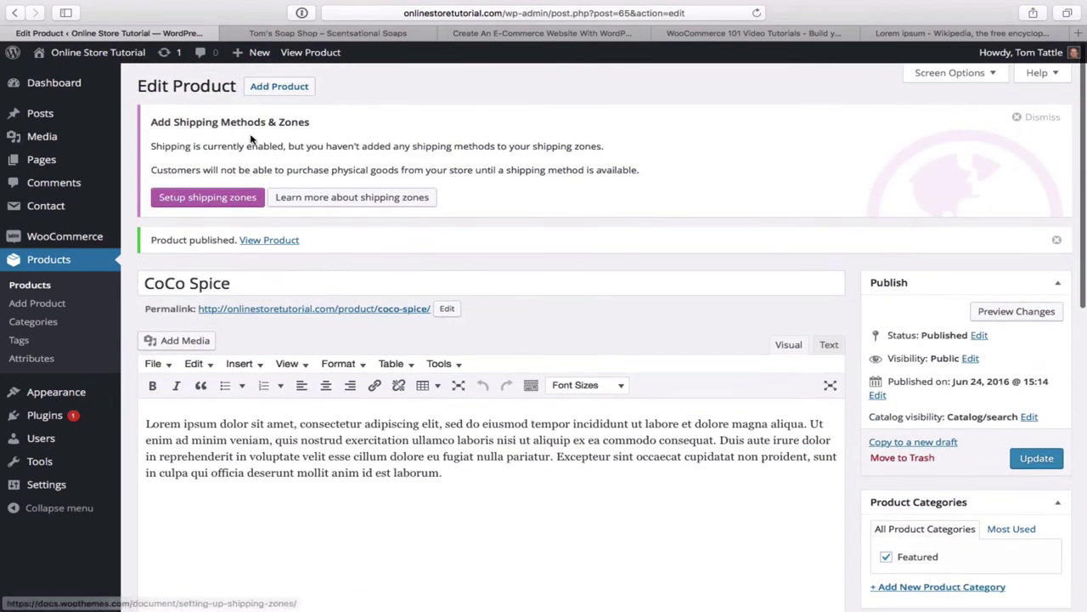
- Confirm the live homepage's Shop section shows Coco Spice ($6.00) and Almond Milk ($5.00), then return to the Dashboard
mouse_move(102, 58)
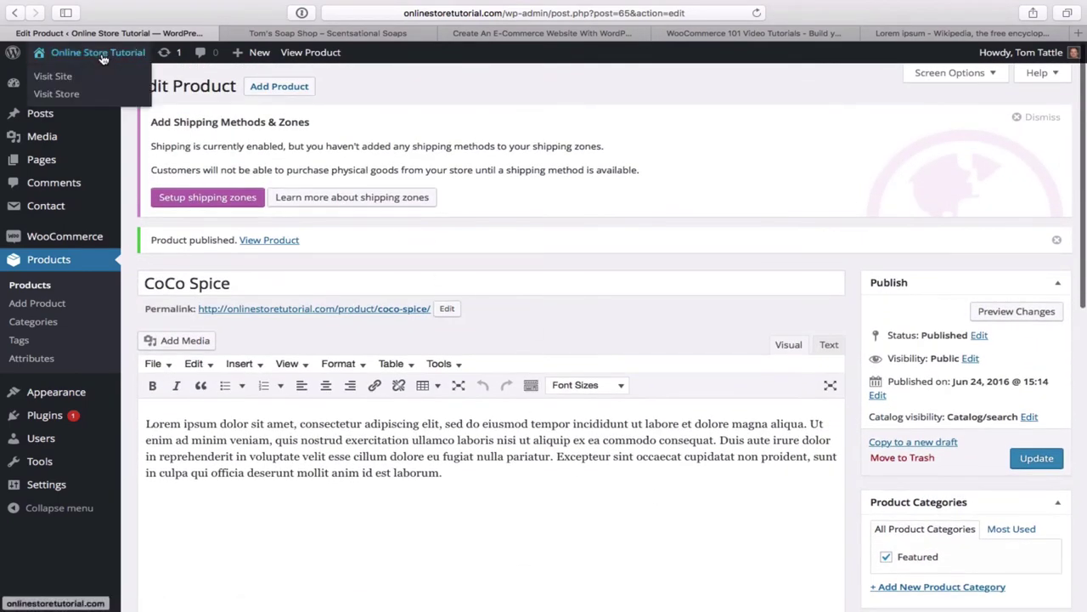
click(53, 77)
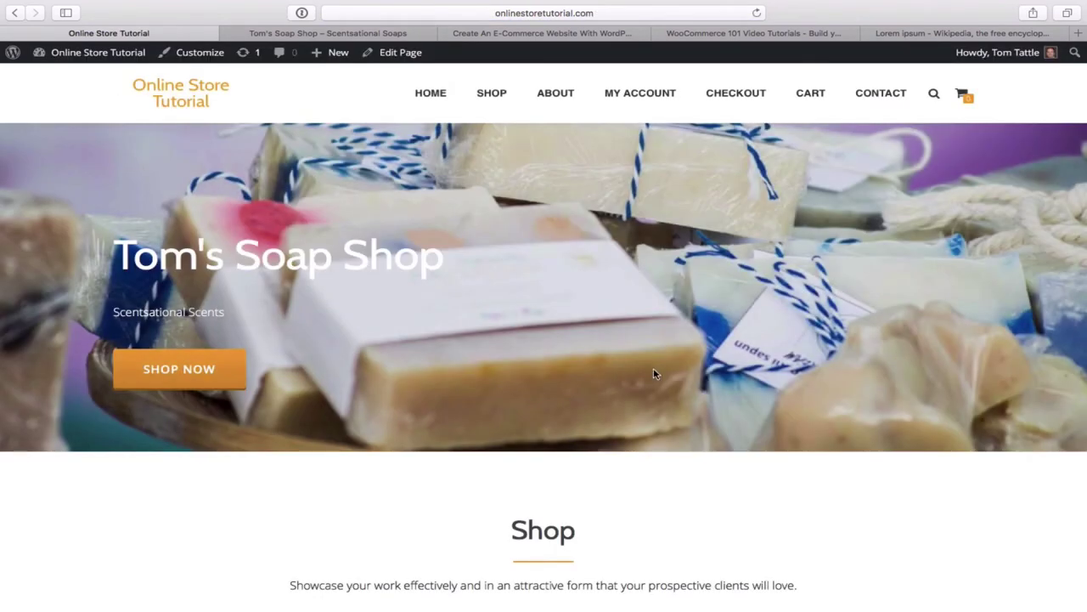
scroll(668, 378, down, 5)
scroll(669, 378, down, 2)
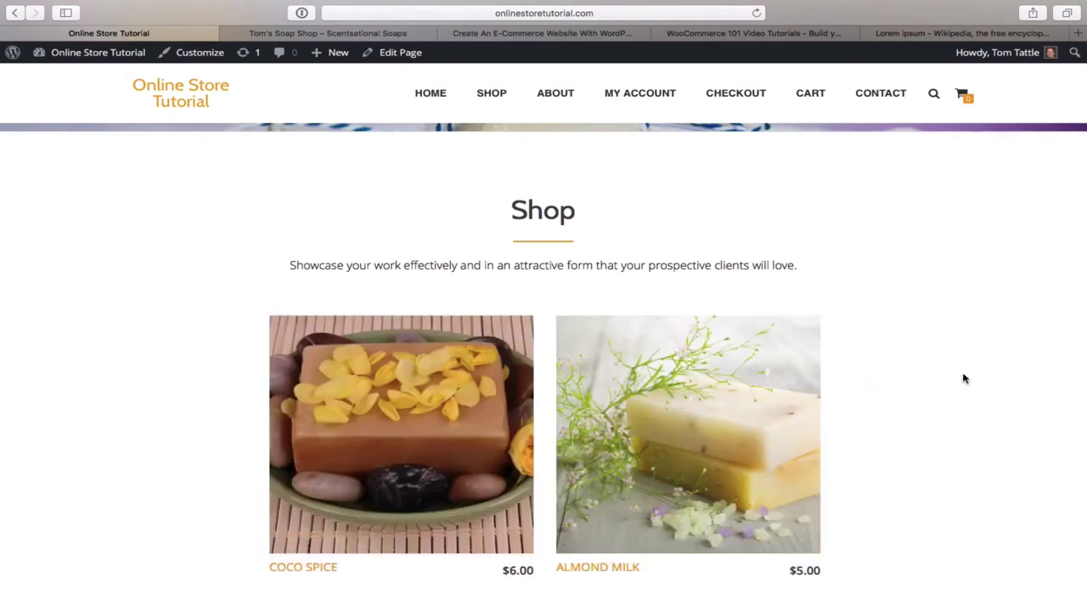
scroll(965, 378, up, 2)
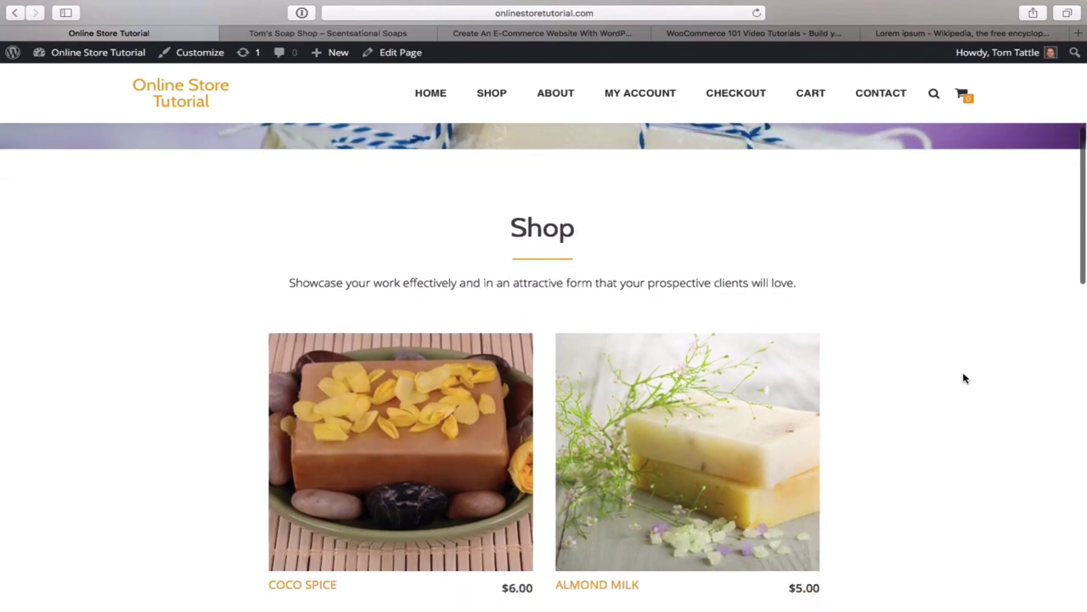
scroll(964, 378, up, 5)
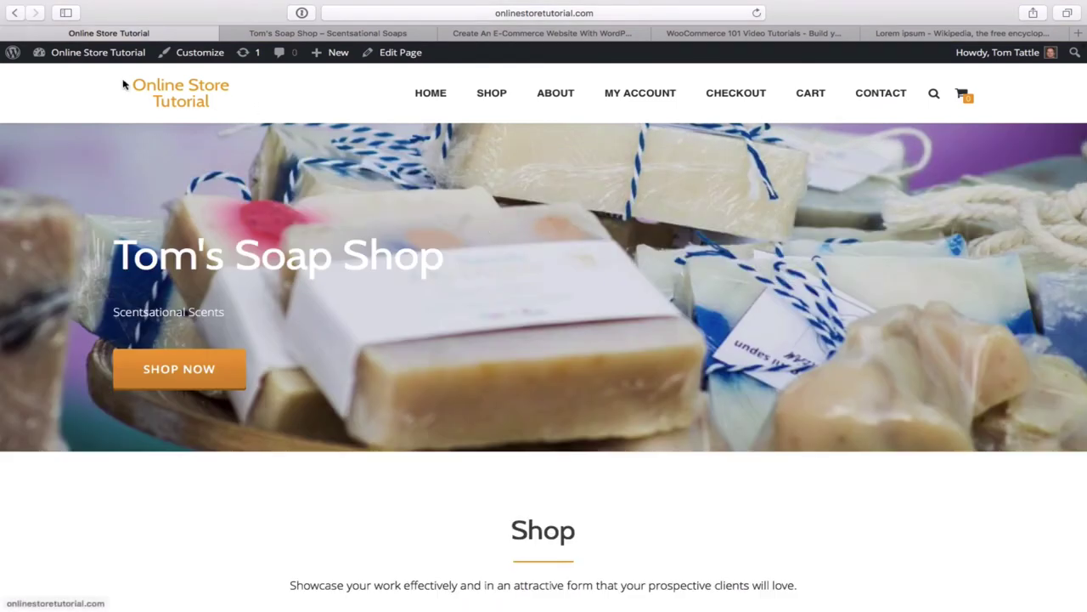
mouse_move(100, 59)
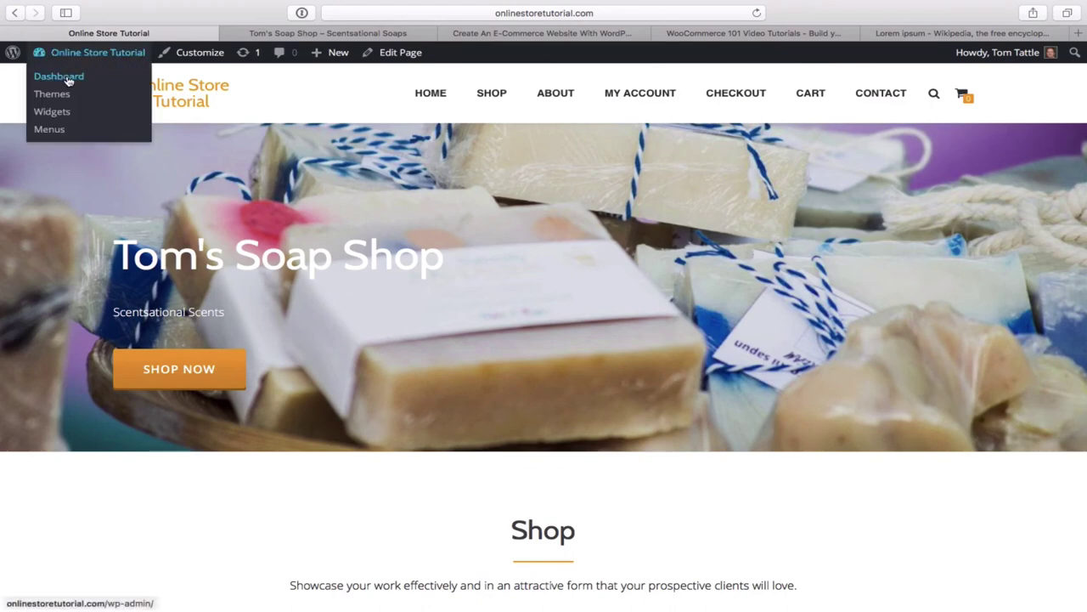
click(69, 80)
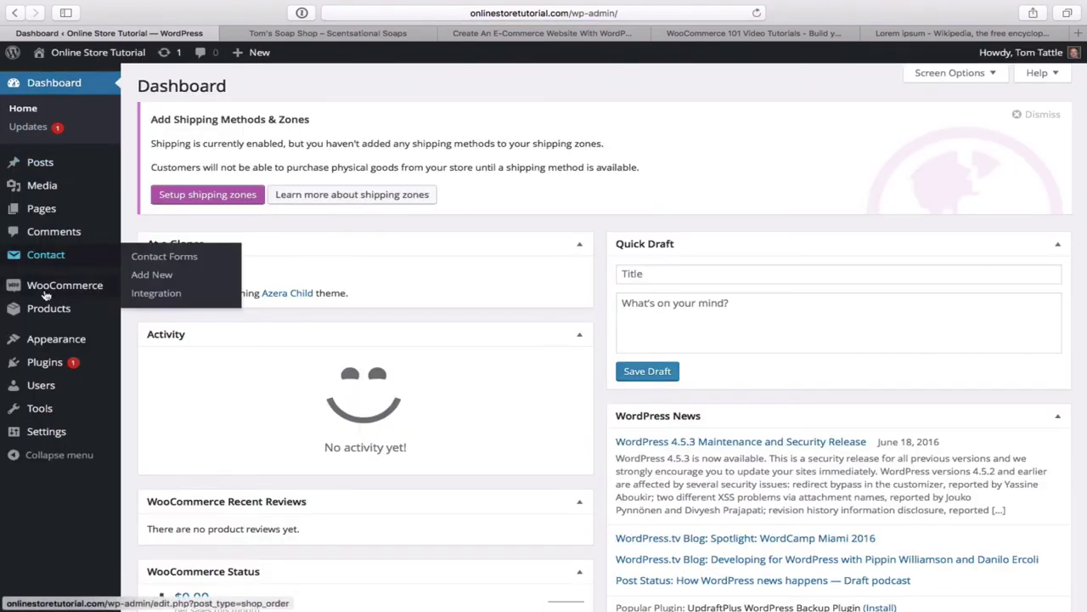
- Start a new product, compare with the Tom's Soap Shop product listings, then return to the blank form
mouse_move(43, 309)
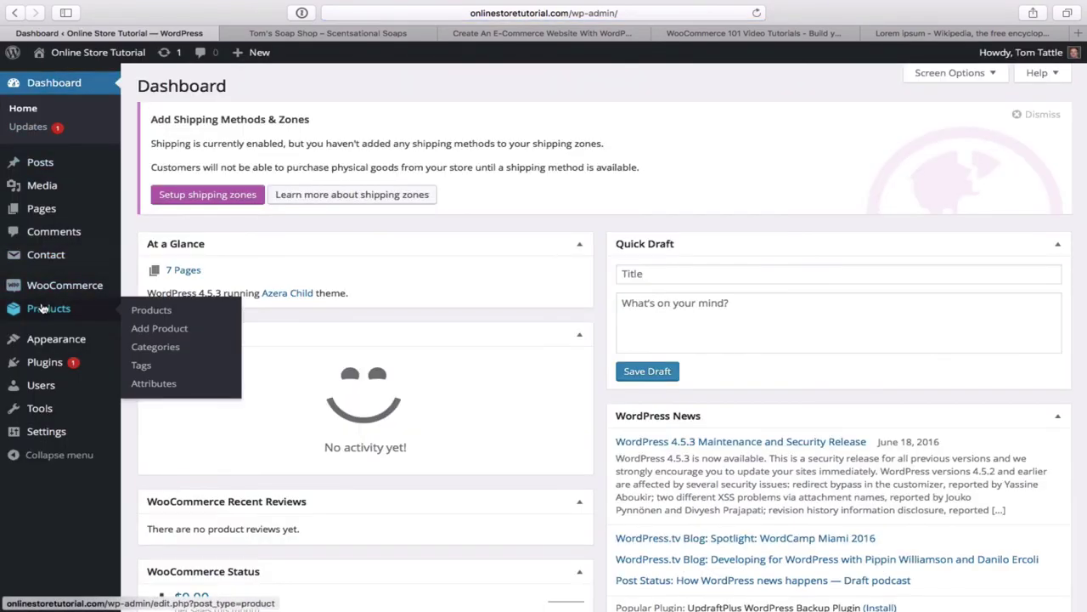
click(158, 331)
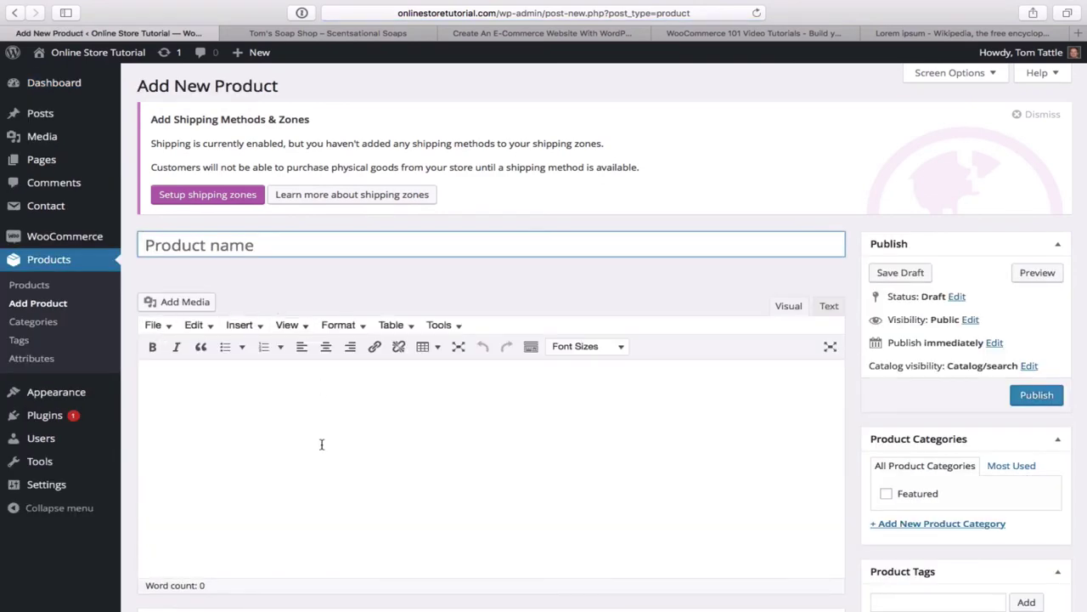
click(351, 34)
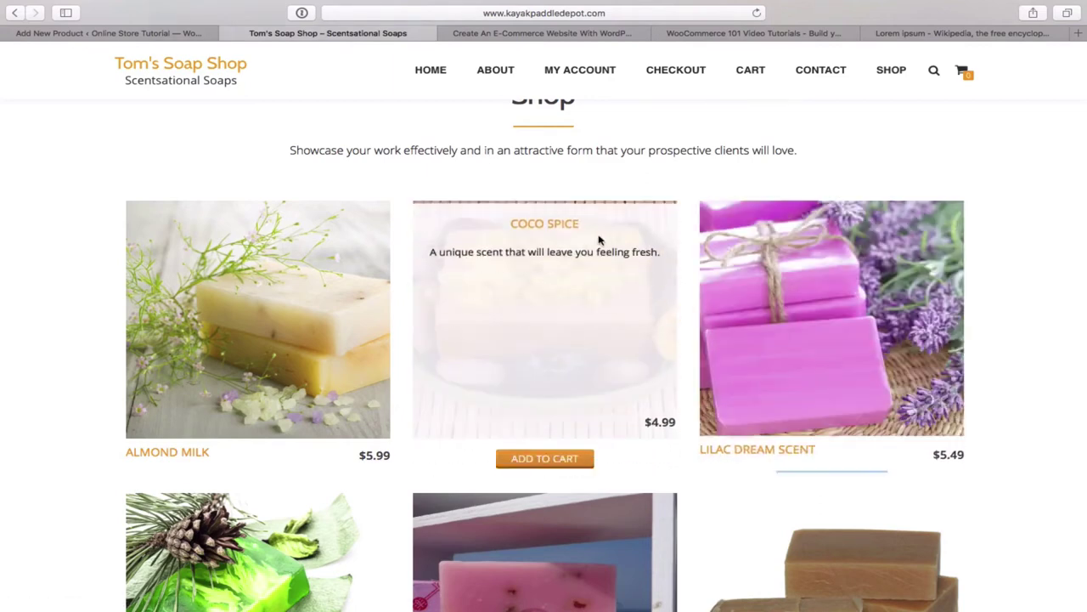
click(167, 34)
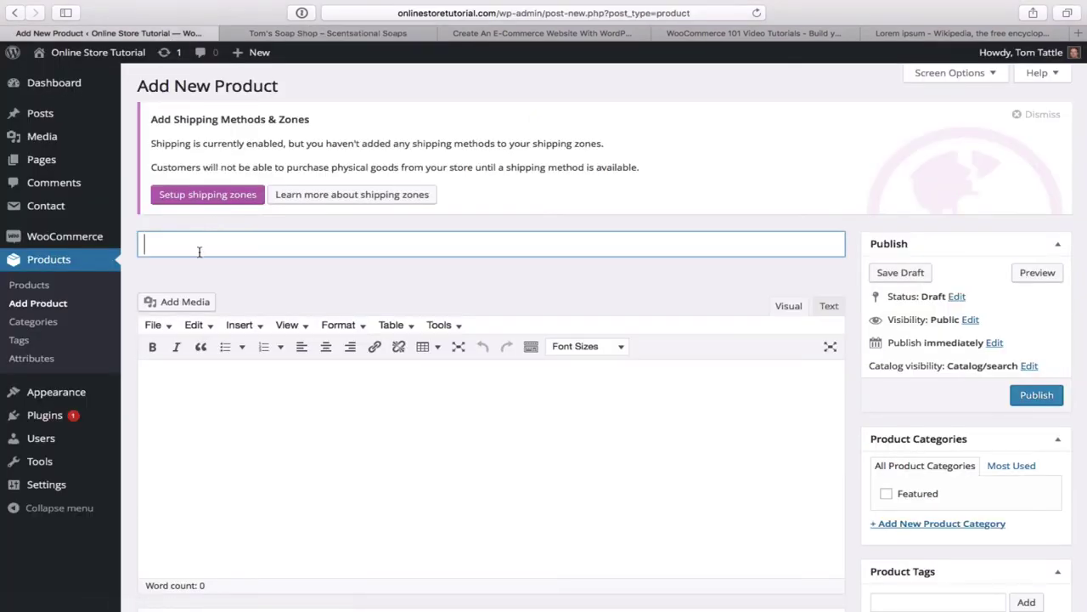
- Title the product 'Lilac Dream Scent' with short description 'Enjoy the scent of lilac.'
text(Lilac Dre)
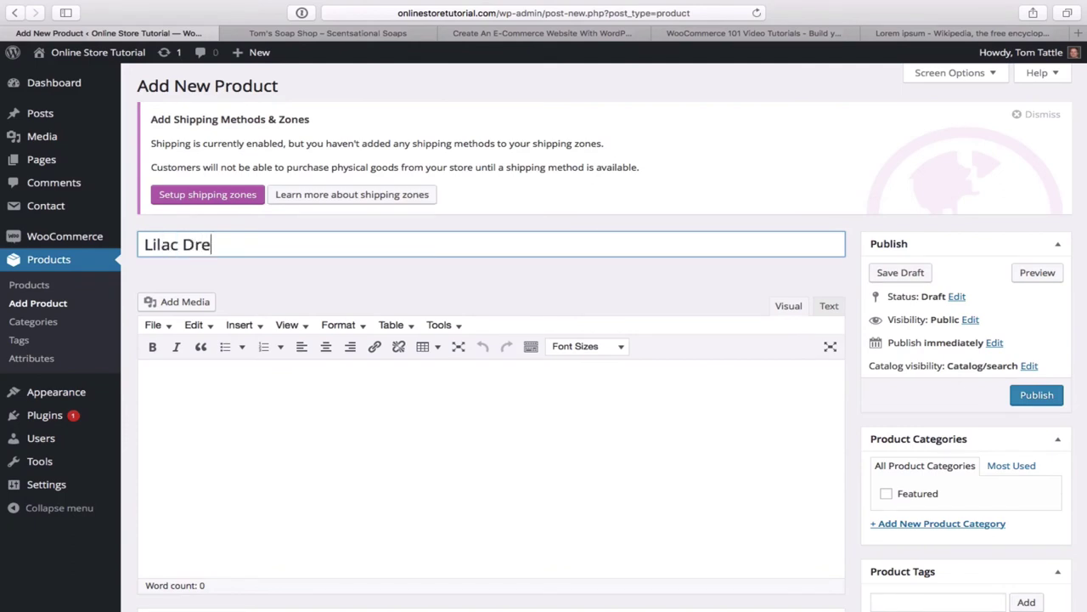
text(am Scent)
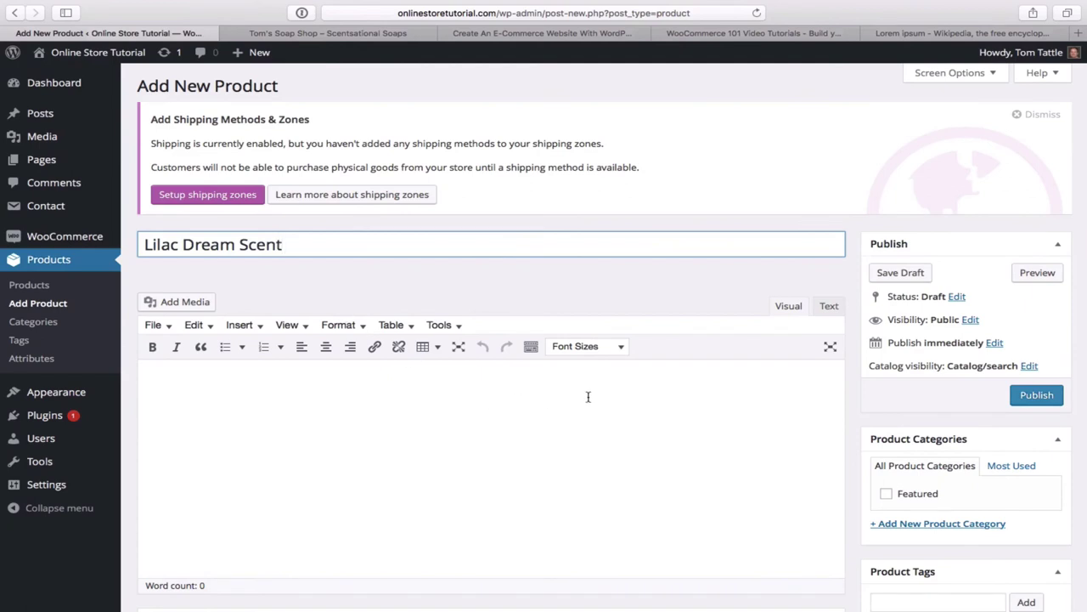
scroll(588, 396, down, 10)
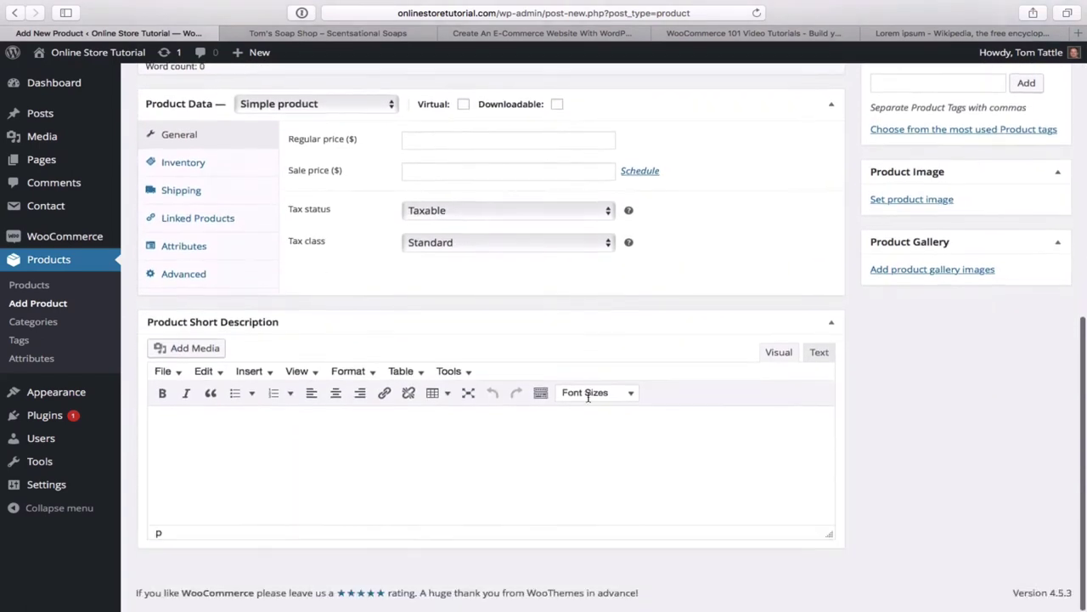
click(325, 452)
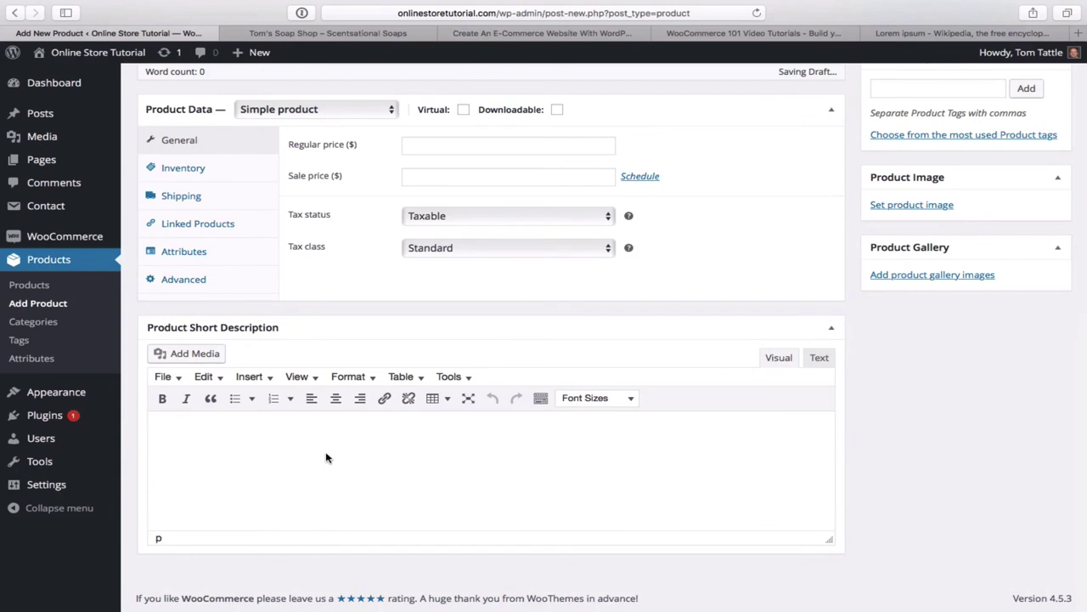
text(Enjo)
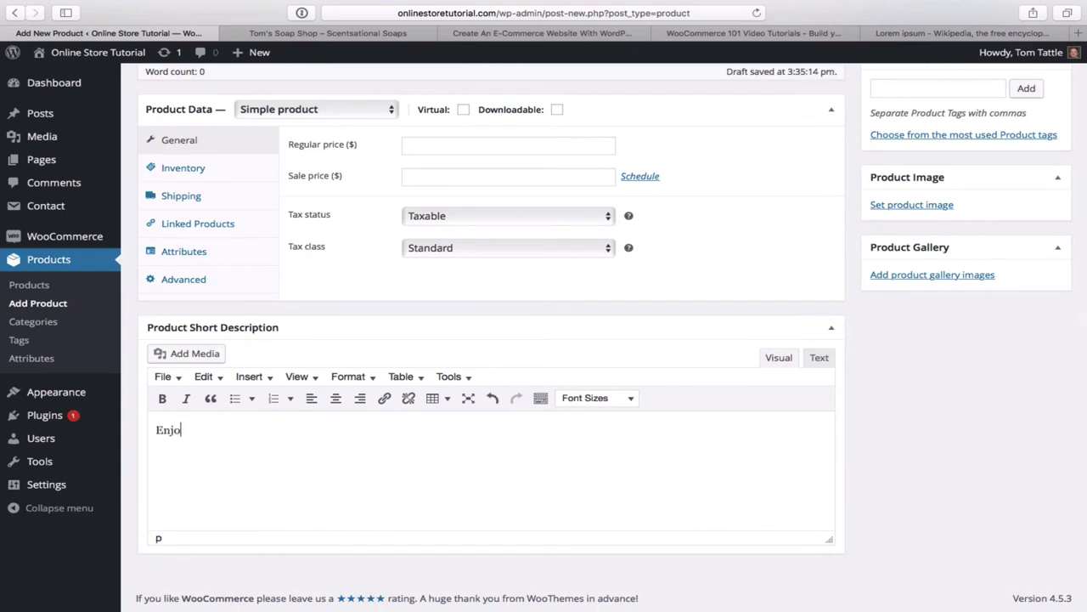
text(y the scent of lilac.)
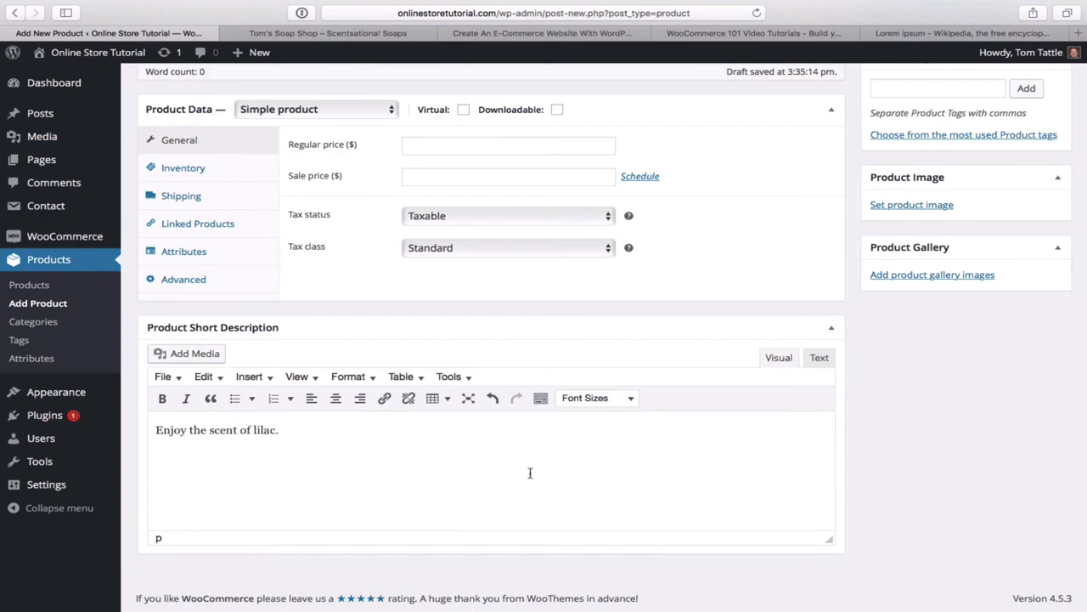
- Paste Lorem ipsum filler text into the main product description
scroll(529, 474, up, 10)
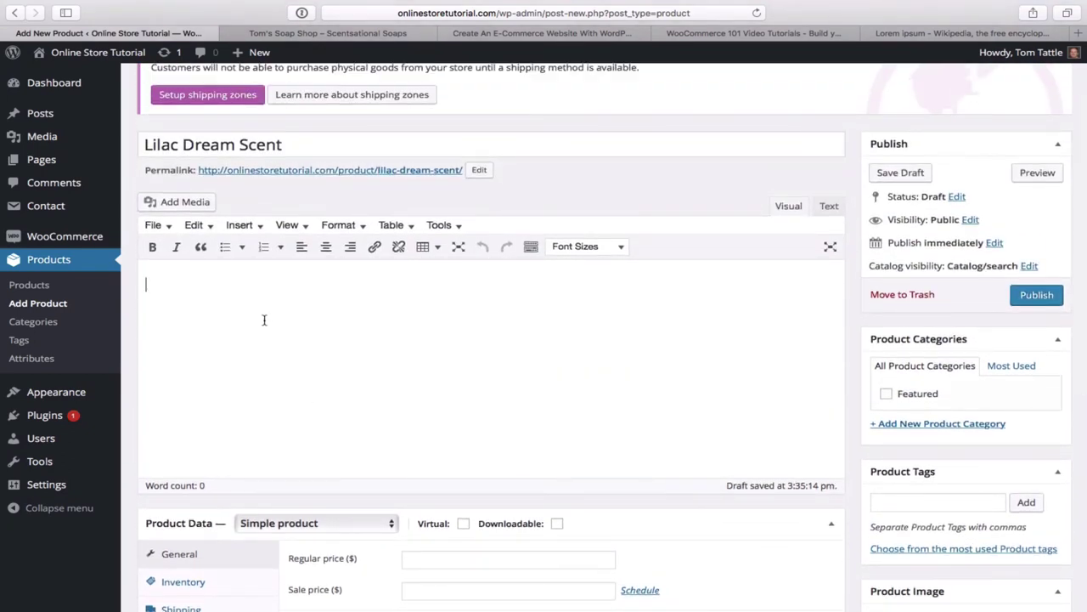
text(Lorem ipsum dolor sit amet, consectetur adipiscing elit, sed do eiusmod tempor incididunt ut labore et dolore magna aliqua. Ut enim ad minim veniam, quis nostrud exercitation ullamco laboris nisi ut aliquip ex ea commodo consequat. Duis aute irure dolor in reprehenderit in voluptate velit esse cillum dolore eu fugiat nulla pariatur. Excepteur sint occaecat cupidatat non proident, sunt in culpa qui officia deserunt mollit anim id est laborum.)
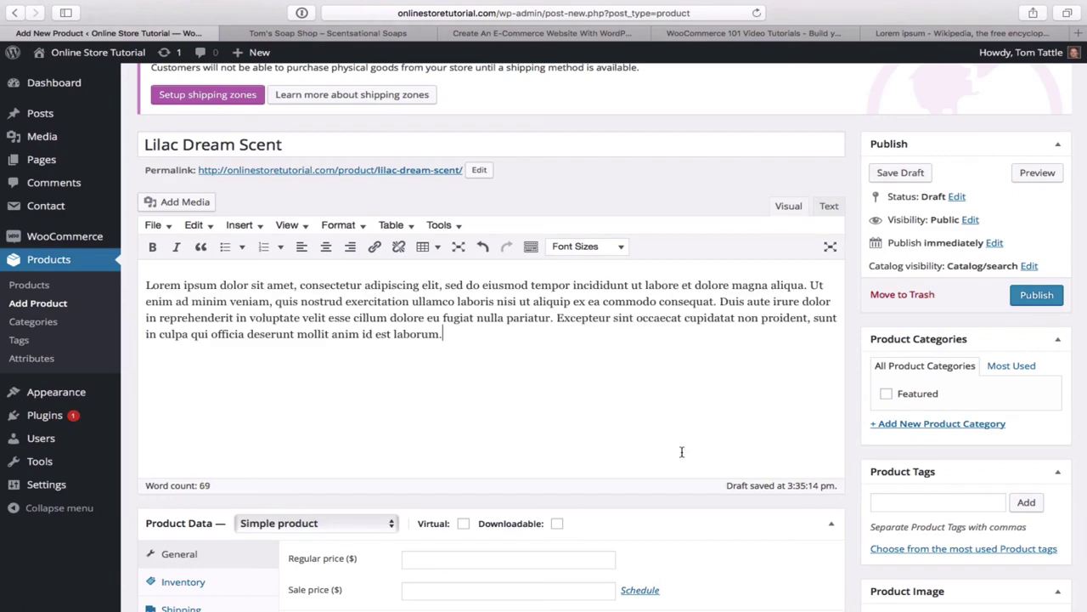
scroll(681, 452, down, 3)
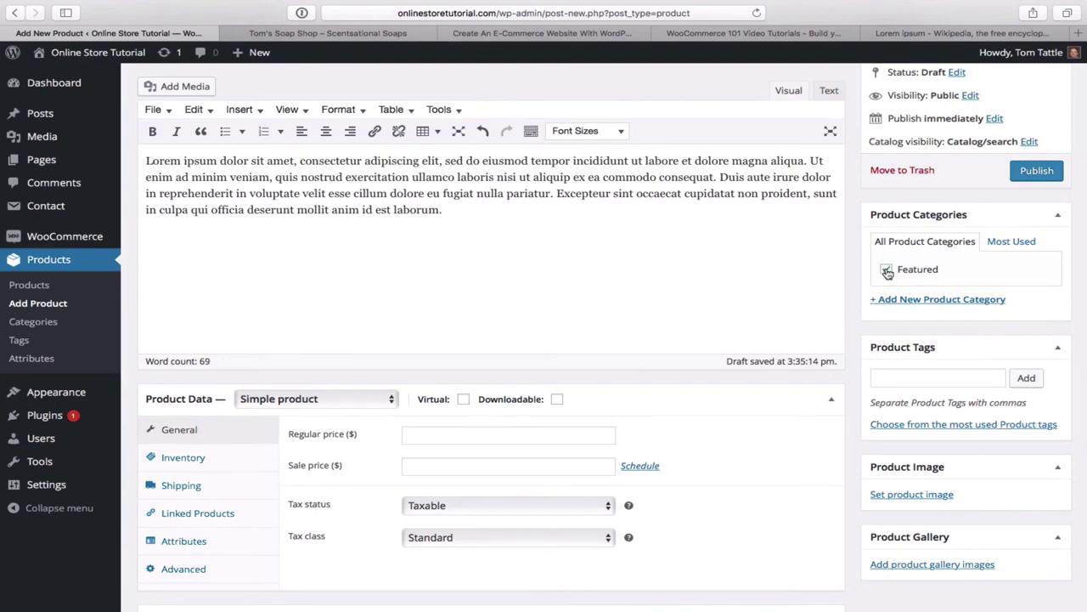
- Switch to the Tom's Soap Shop storefront and browse its full SHOP page listing
click(357, 35)
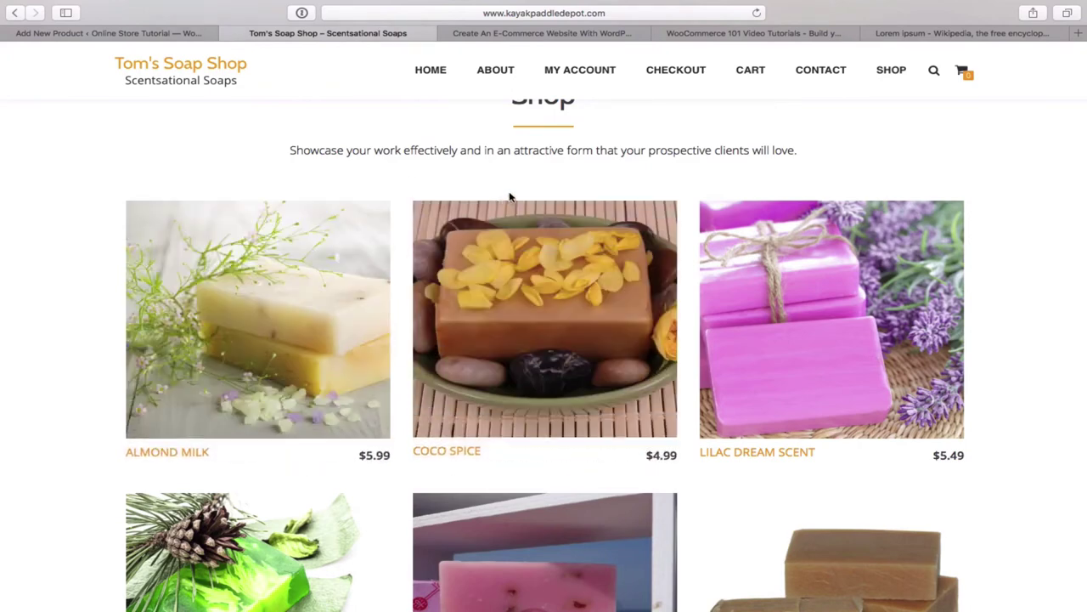
scroll(832, 141, up, 5)
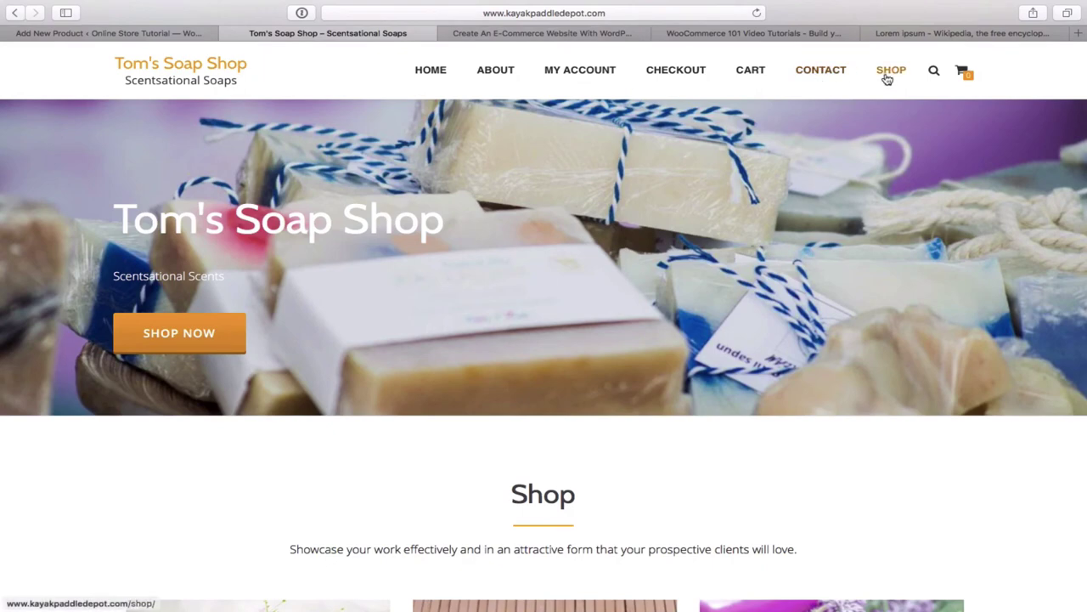
click(889, 75)
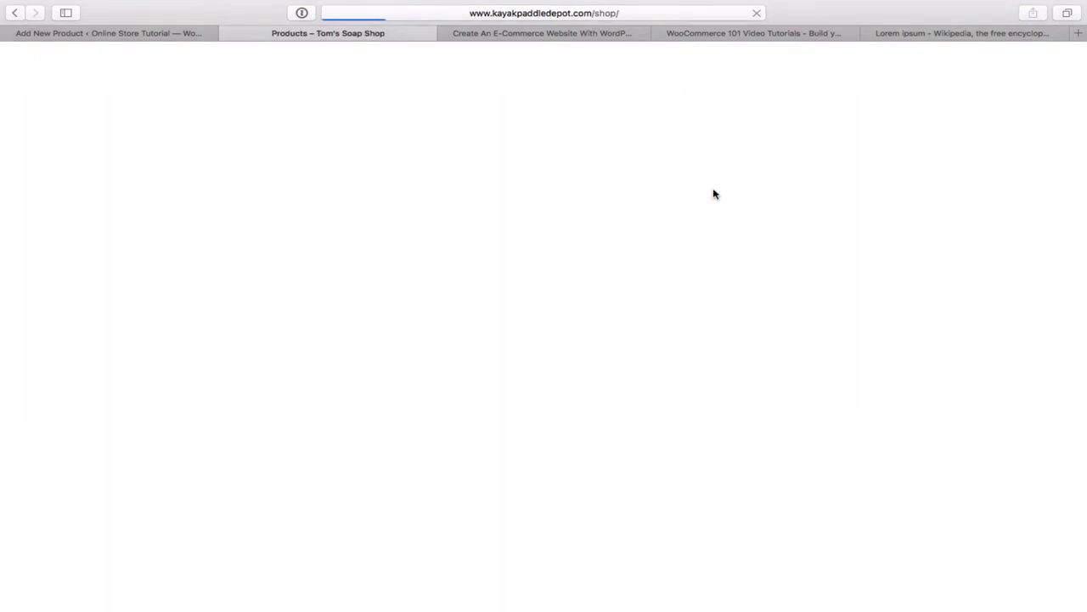
scroll(617, 385, down, 3)
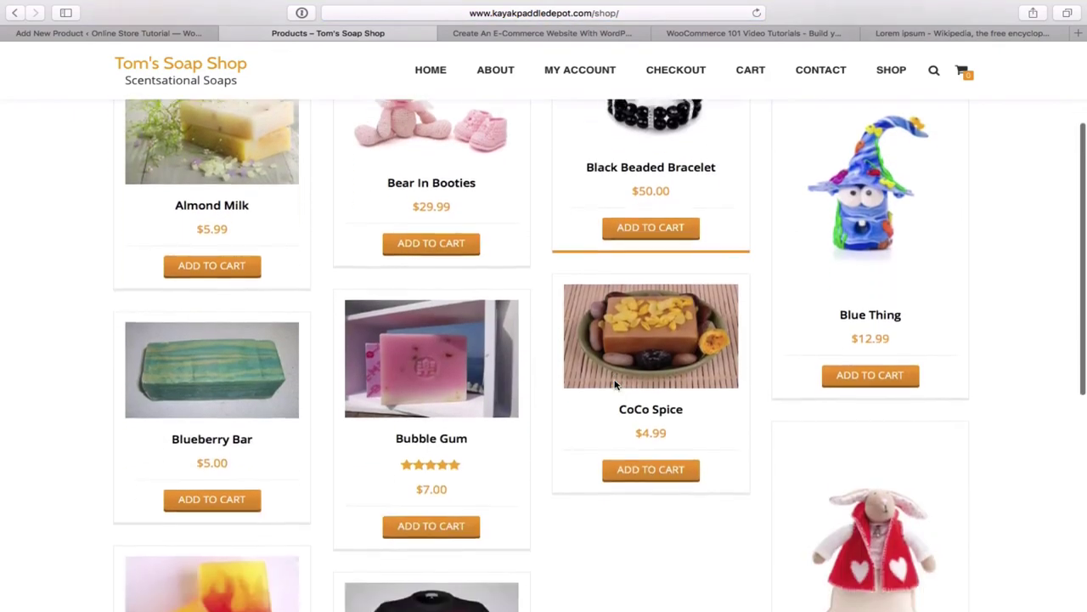
scroll(616, 384, down, 3)
scroll(616, 384, up, 5)
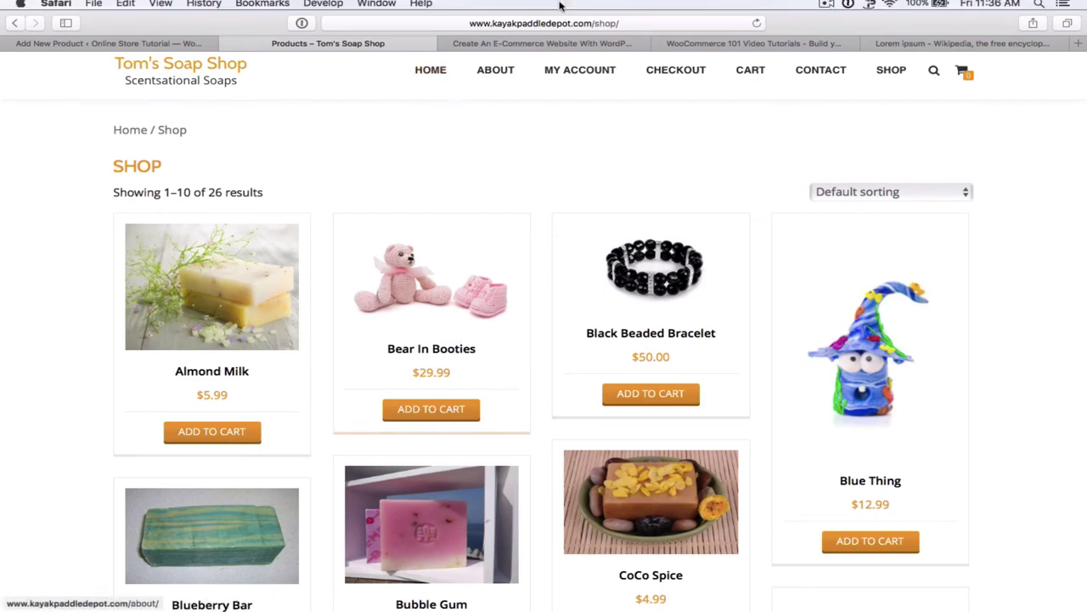
- Go back to the storefront HOME page and scroll through its featured soap grid
click(427, 75)
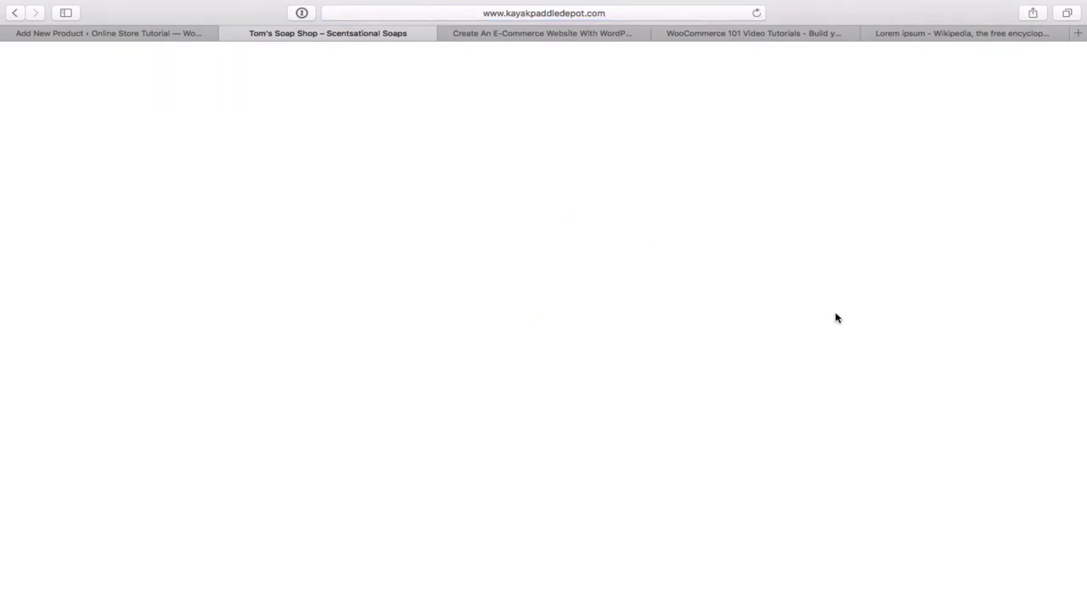
scroll(837, 318, down, 6)
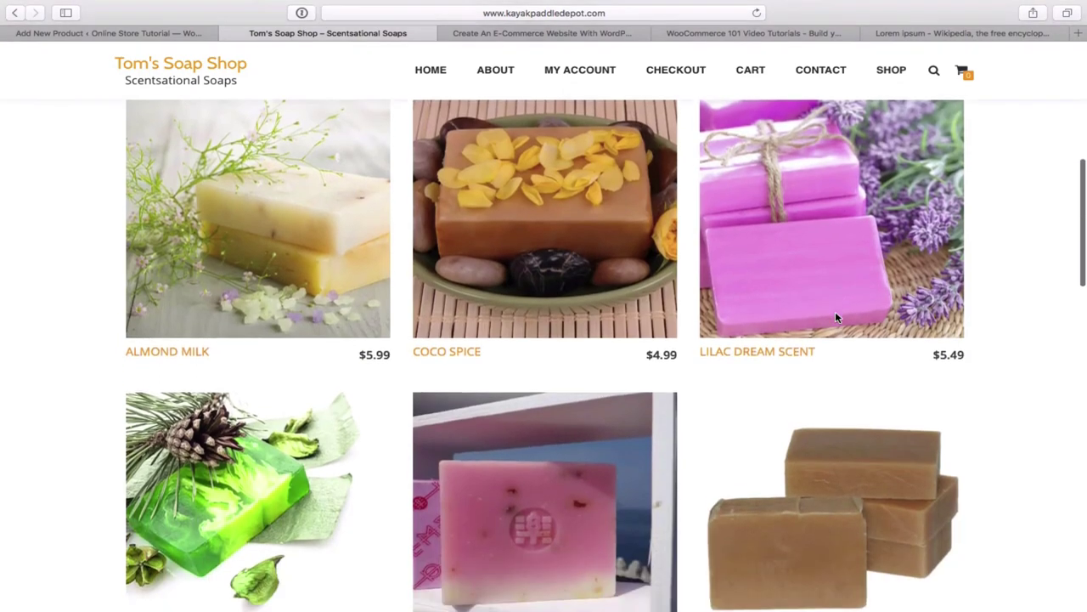
scroll(837, 318, down, 3)
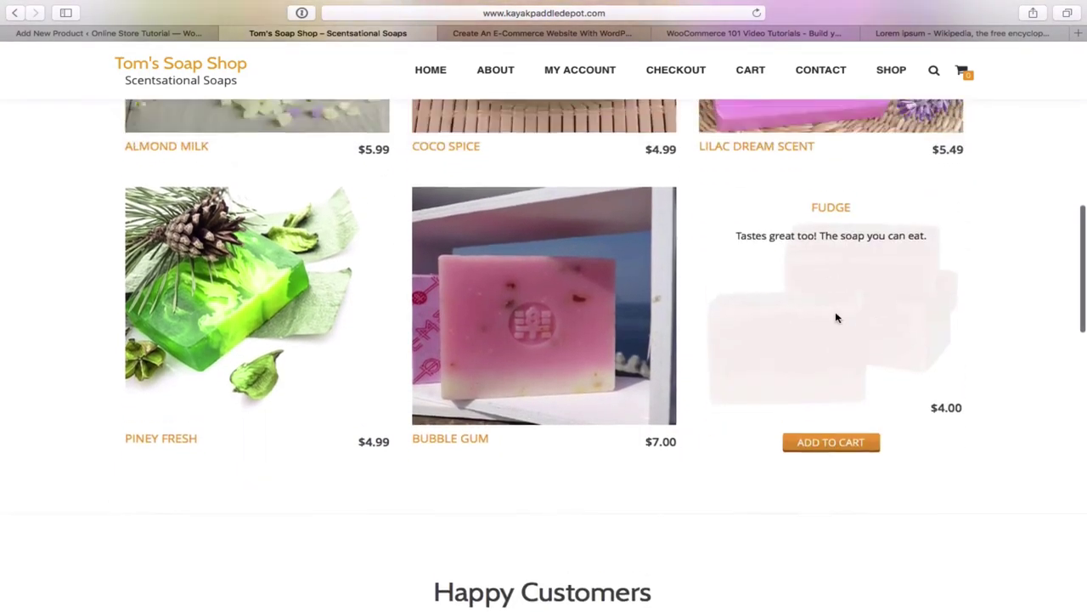
scroll(837, 318, up, 6)
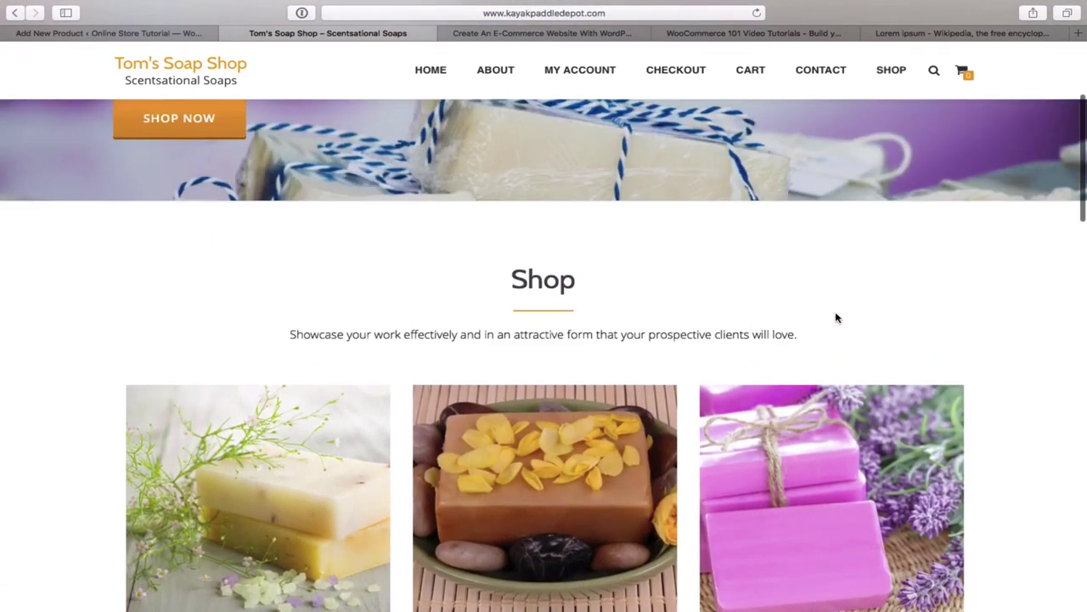
scroll(835, 315, up, 3)
scroll(832, 311, down, 3)
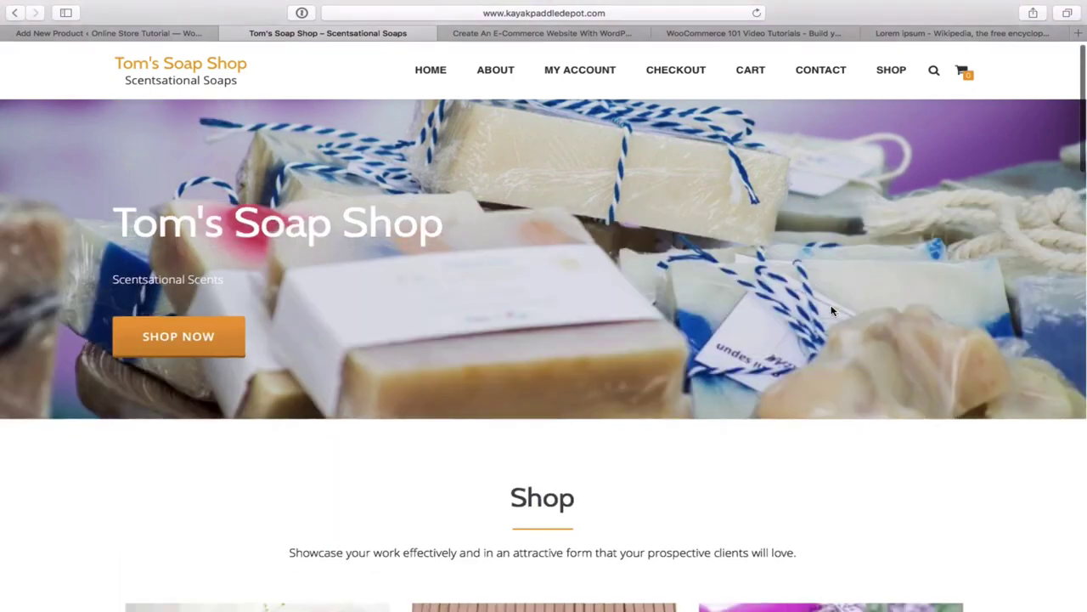
scroll(831, 310, up, 1)
scroll(831, 310, down, 6)
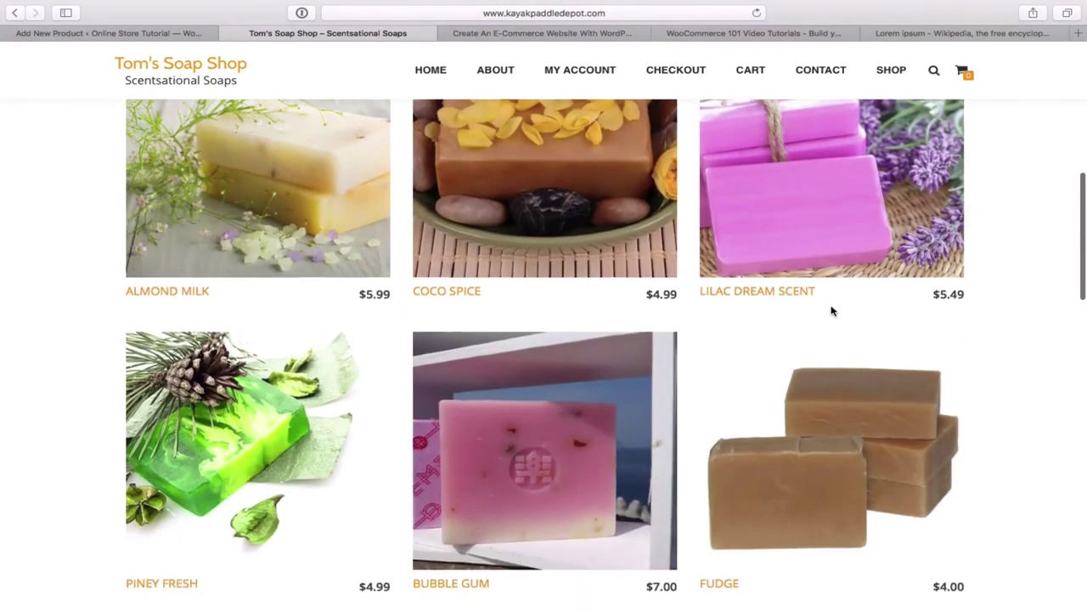
scroll(831, 311, up, 10)
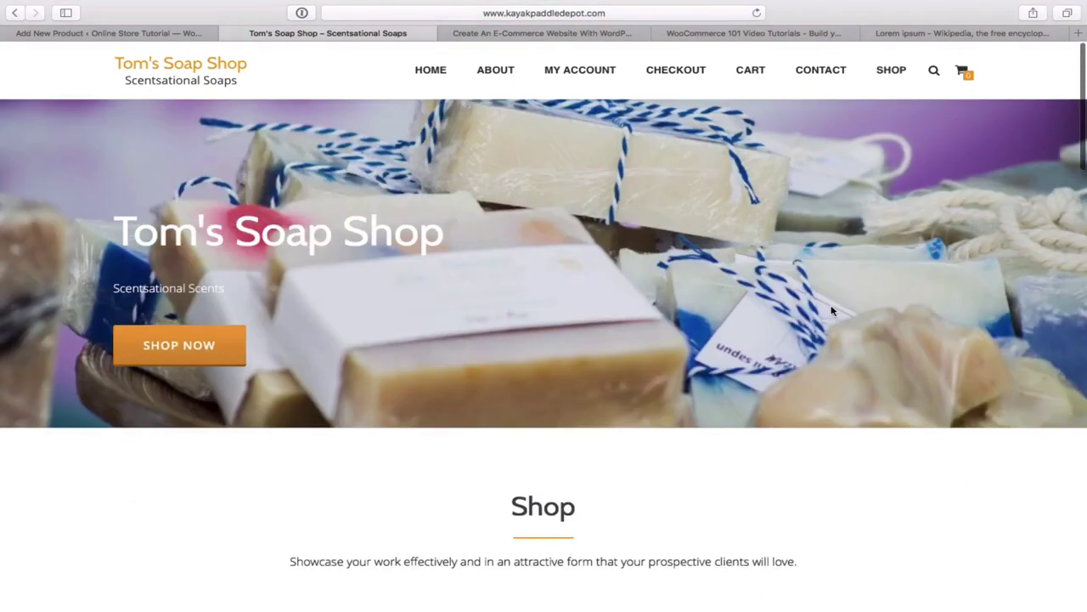
- Switch back to the Lilac Dream Scent draft and scroll down to the Product Image box
click(153, 34)
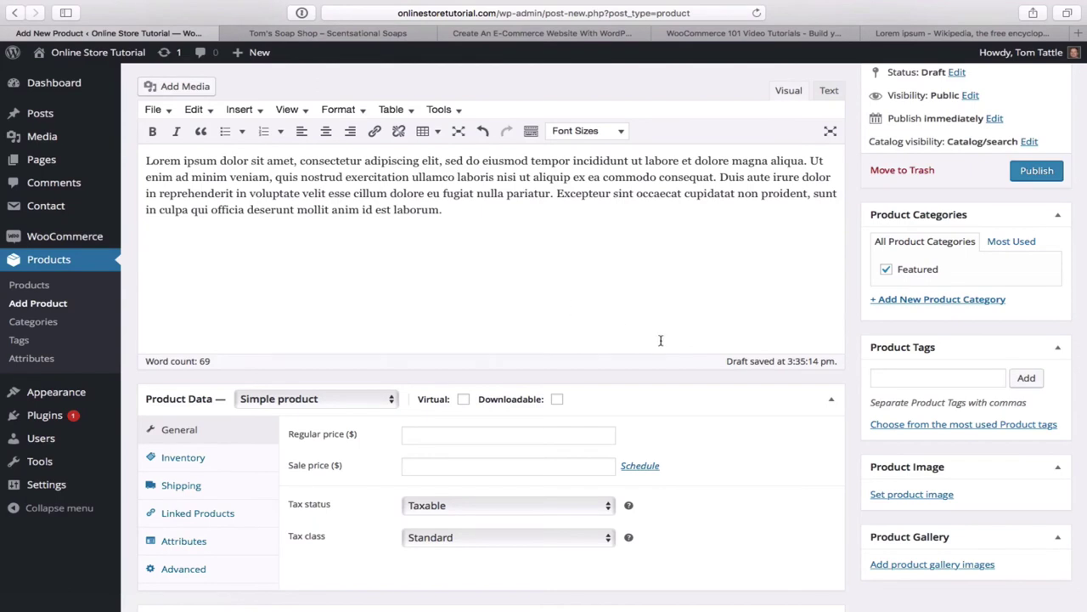
scroll(672, 348, down, 1)
scroll(675, 348, up, 3)
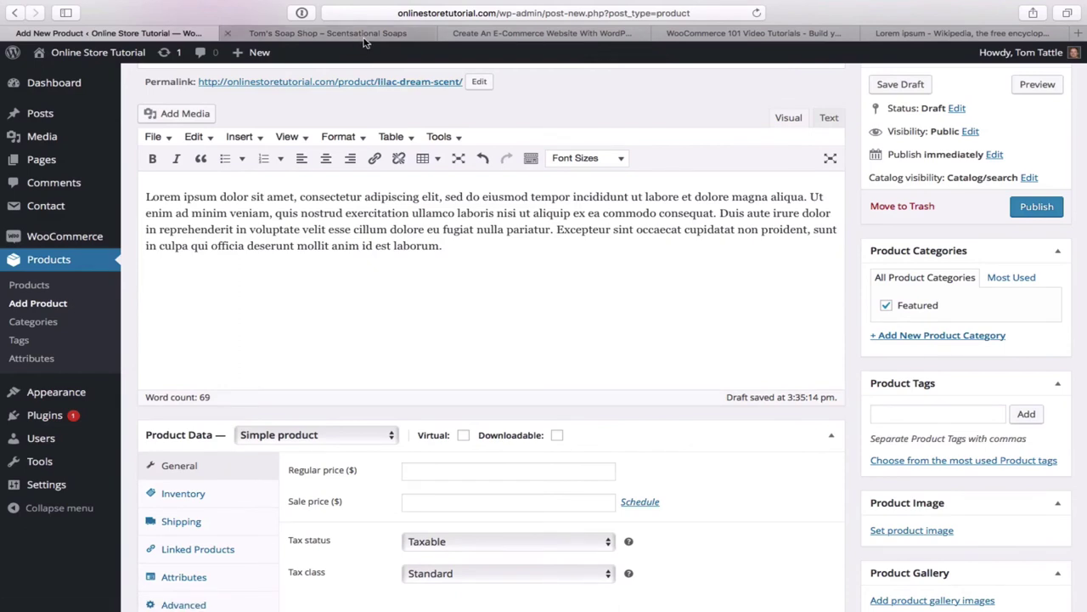
scroll(554, 294, down, 3)
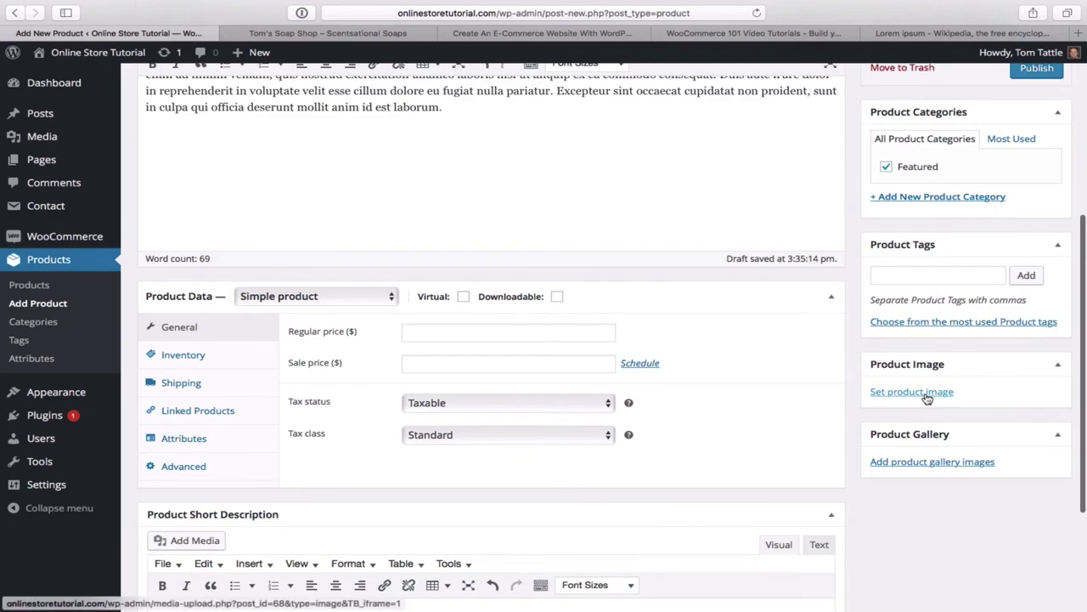
- Upload the lilac soap photo canstockphoto18952009.jpg and set it as the product image
click(914, 394)
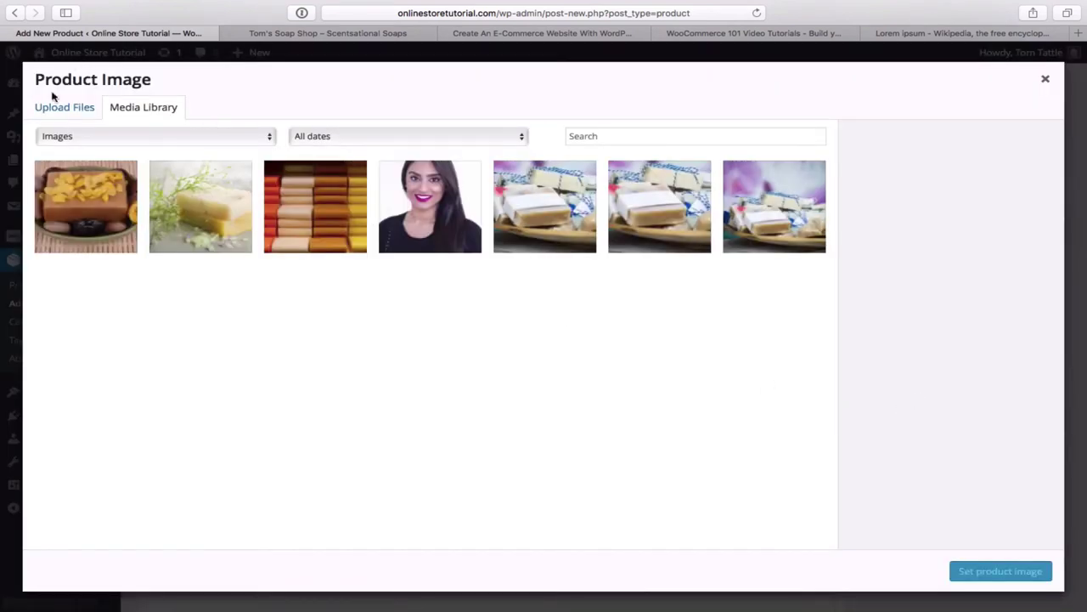
click(68, 114)
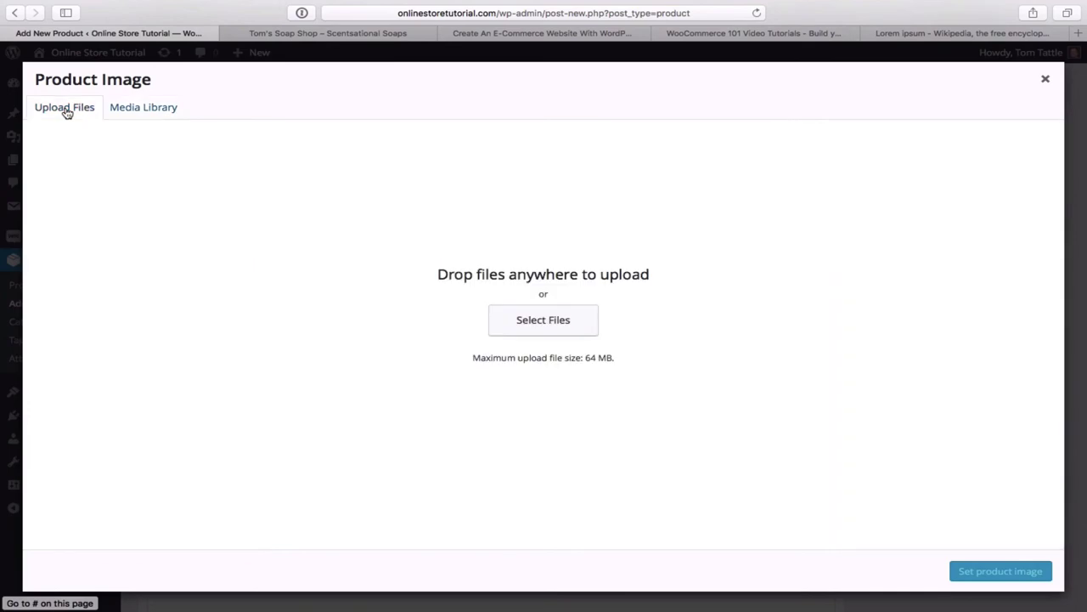
click(560, 328)
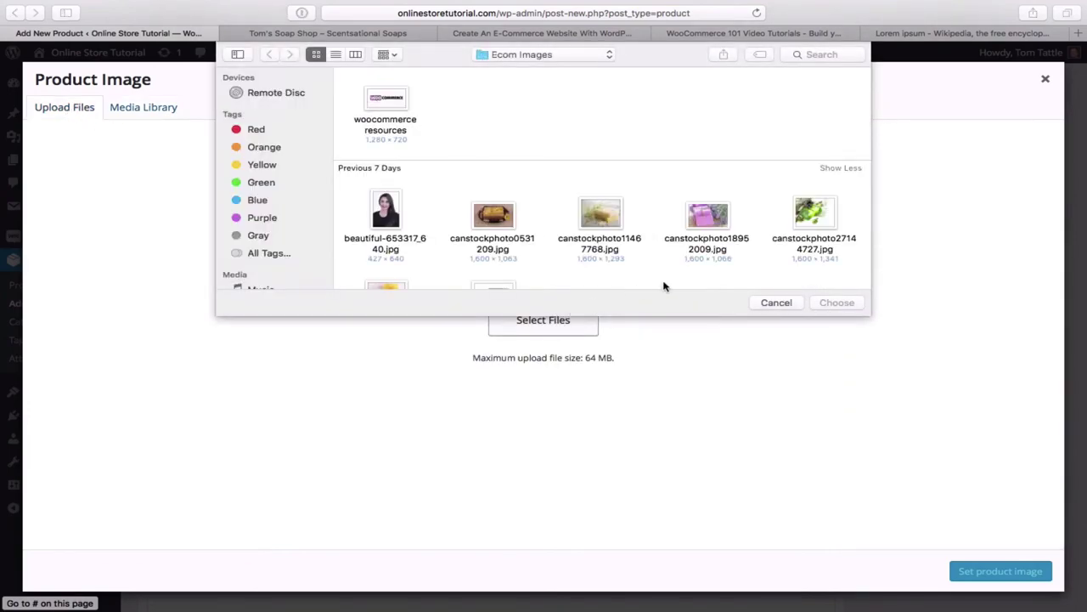
double_click(707, 219)
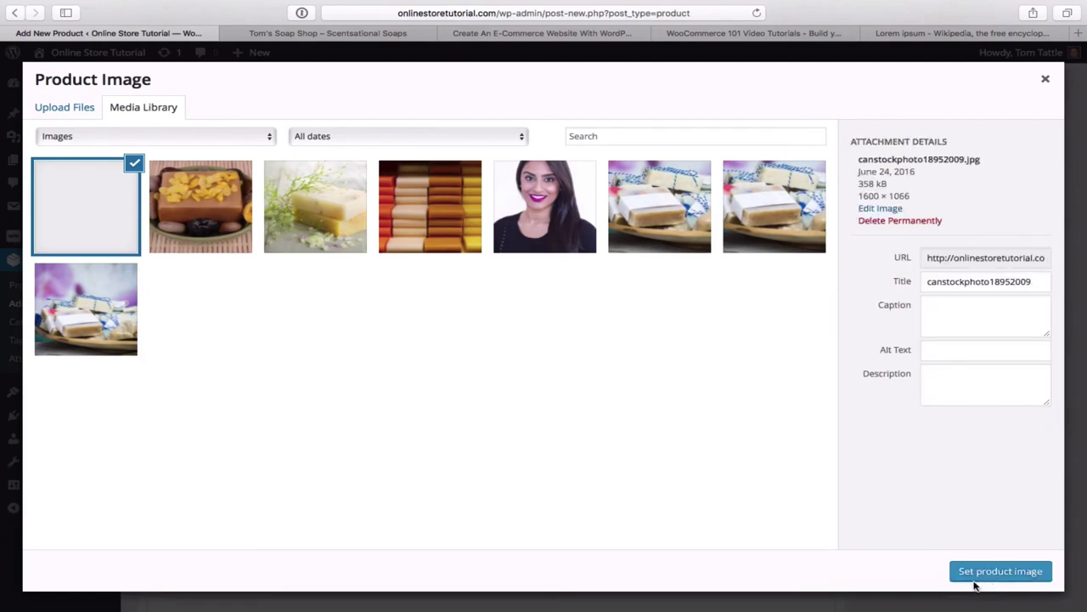
click(992, 573)
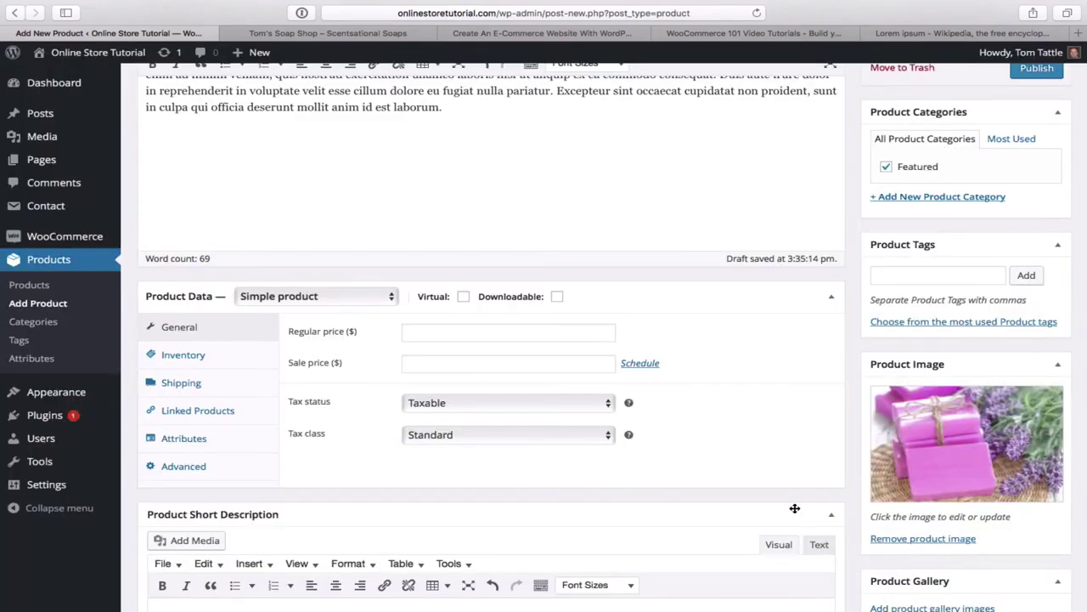
- Enter a regular price of 6 and publish Lilac Dream Scent
scroll(794, 508, down, 5)
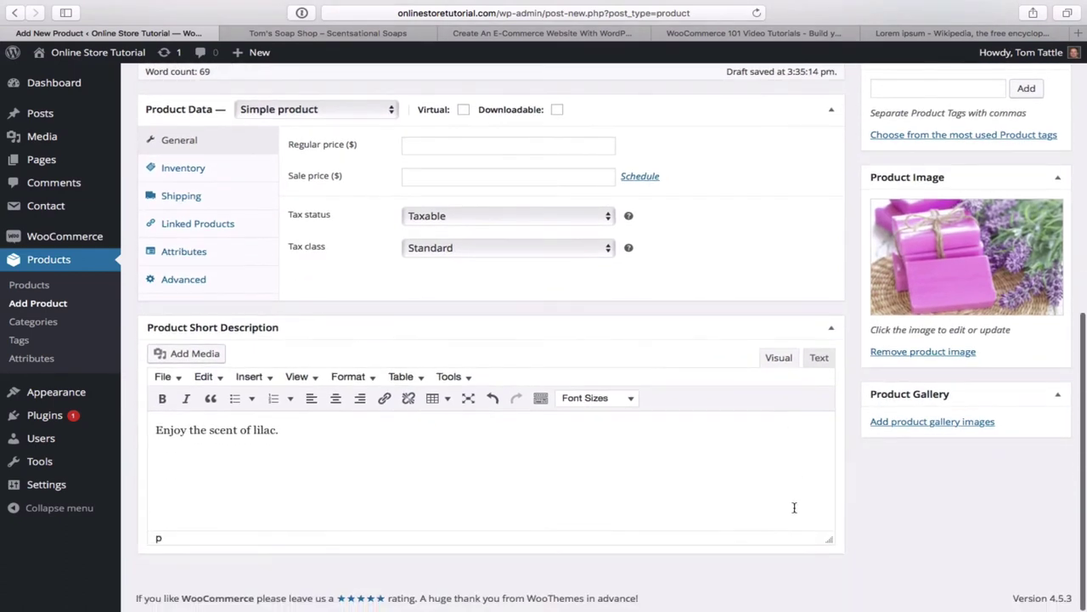
click(438, 143)
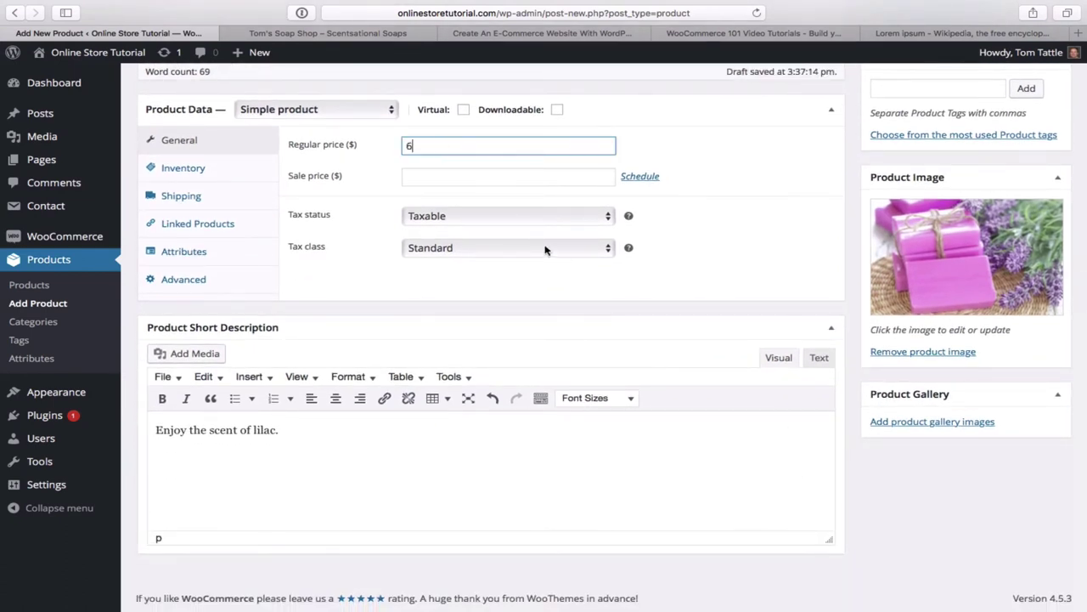
scroll(546, 249, up, 5)
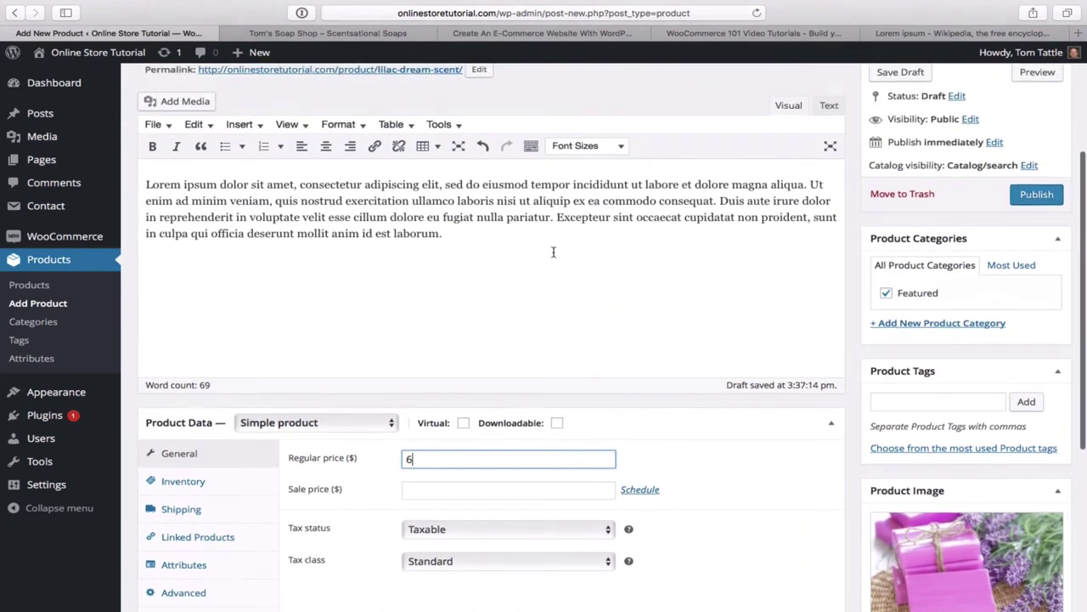
scroll(552, 252, up, 2)
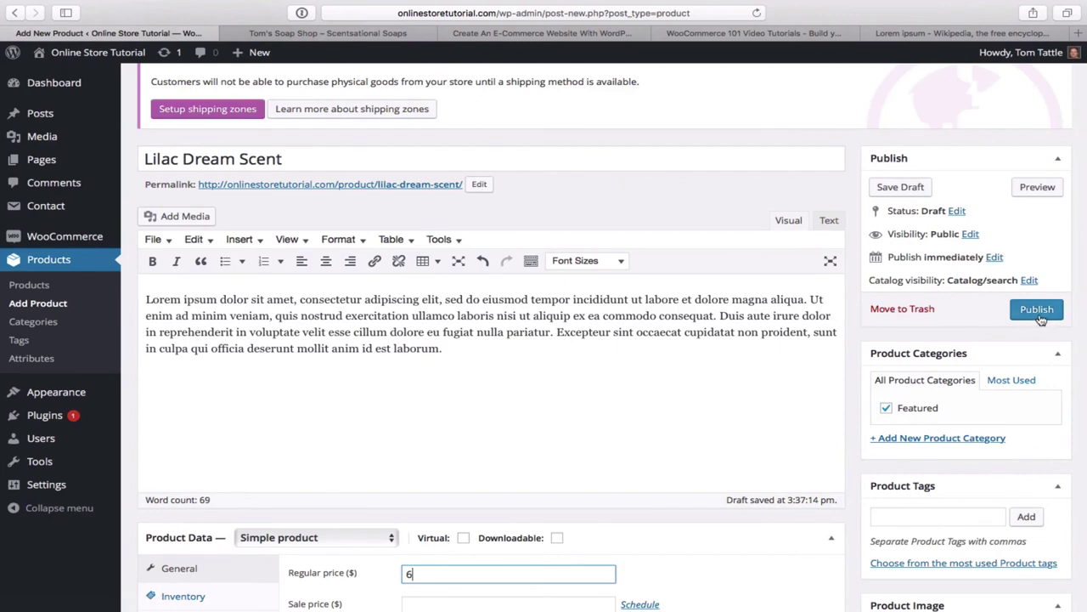
click(1036, 311)
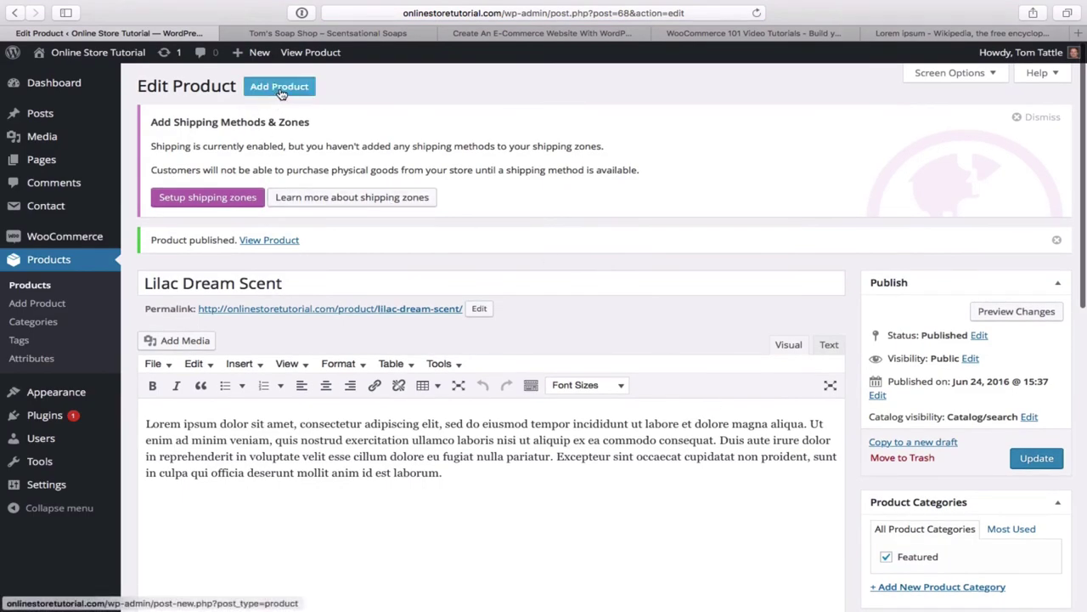
- Start another new product, preview the storefront's featured soaps, then return to the blank form
click(281, 90)
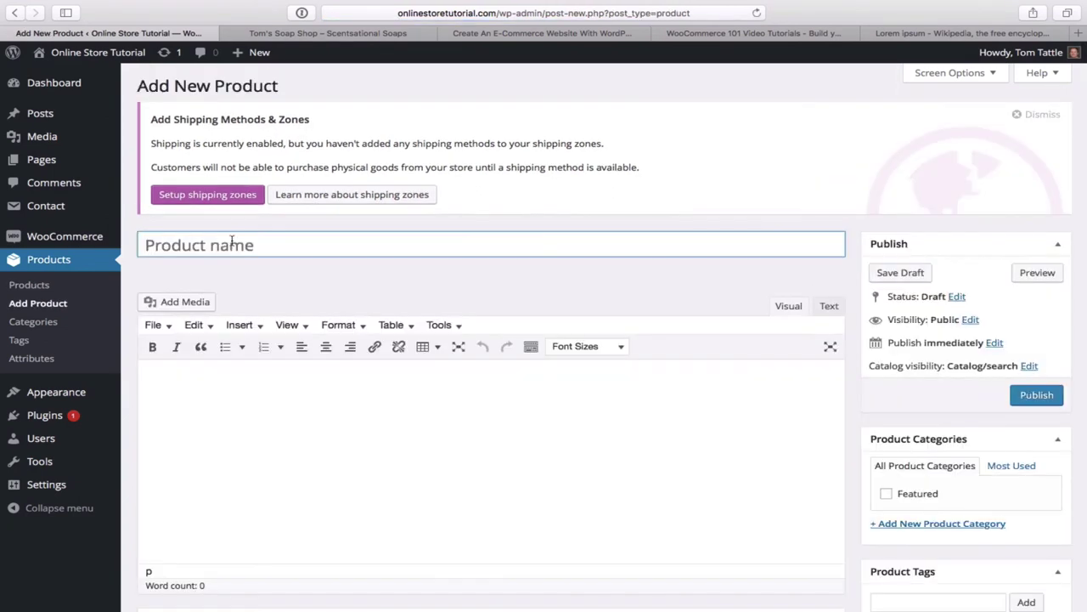
click(374, 34)
scroll(498, 280, down, 10)
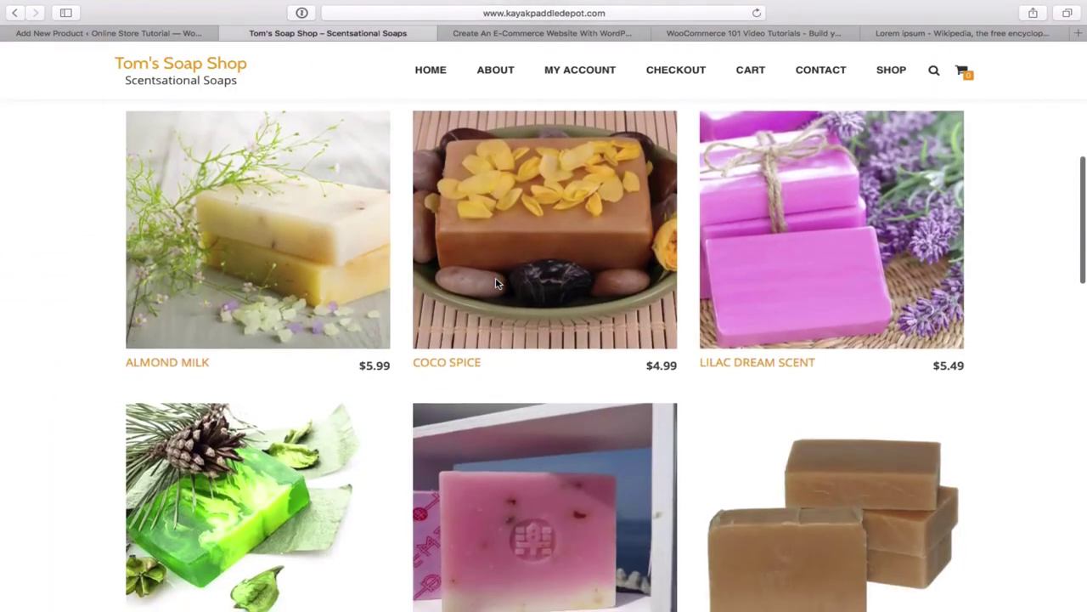
scroll(497, 283, down, 2)
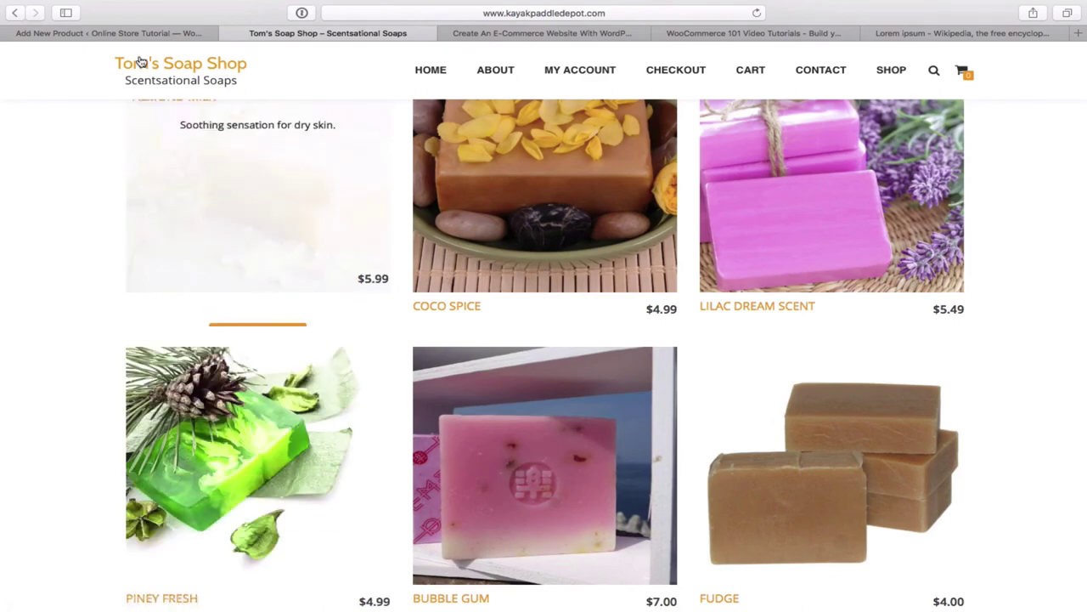
click(154, 34)
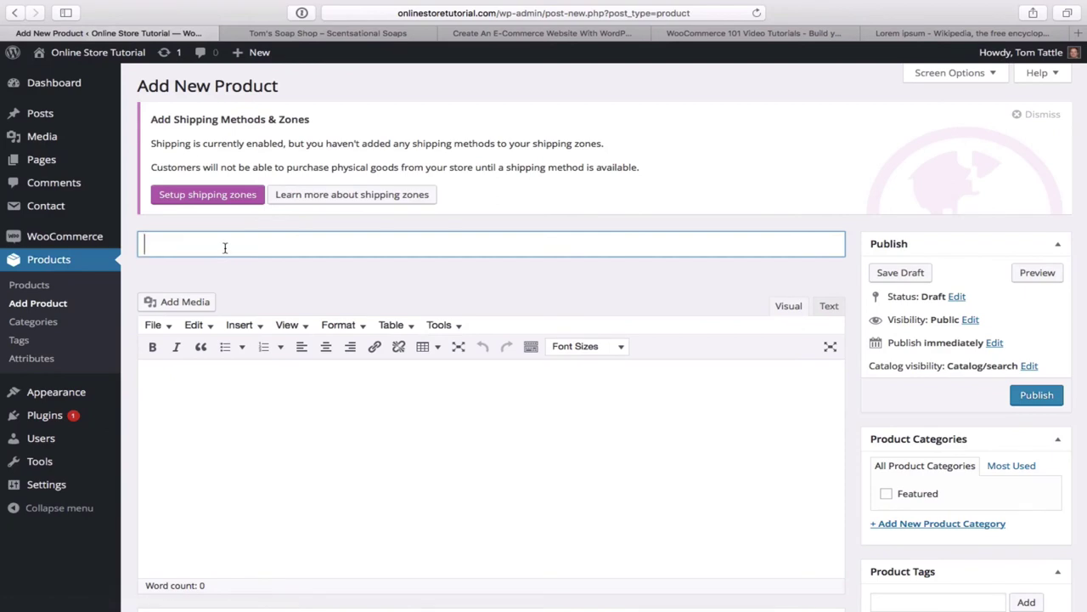
- Name the product 'Piney Fresh' and paste Lorem ipsum filler as its description
text(Piney Fresh)
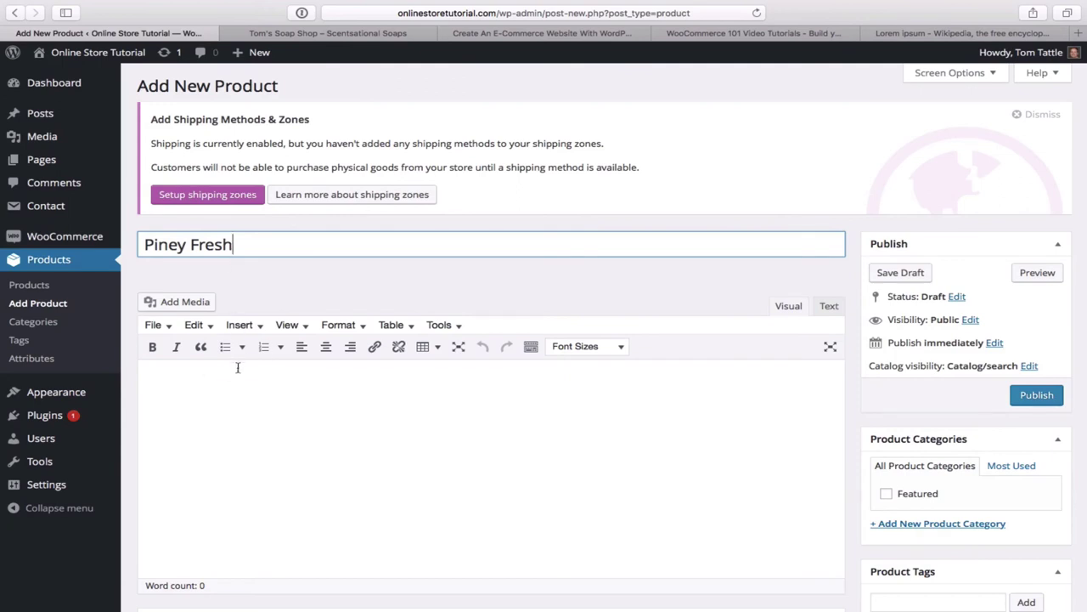
click(228, 392)
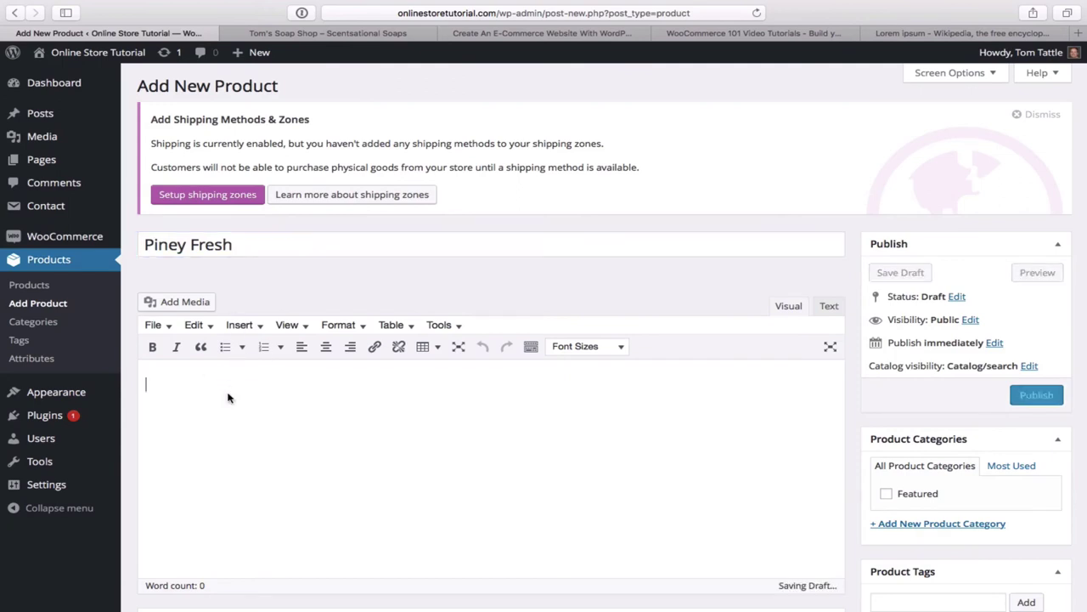
text(Lorem ipsum dolor sit amet, consectetur adipiscing elit, sed do eiusmod tempor incididunt ut labore et dolore magna aliqua. Ut enim ad minim veniam, quis nostrud exercitation ullamco laboris nisi ut aliquip ex ea commodo consequat. Duis aute irure dolor in reprehenderit in voluptate velit esse cillum dolore eu fugiat nulla pariatur. Excepteur sint occaecat cupidatat non proident, sunt in culpa qui officia deserunt mollit anim id est laborum.)
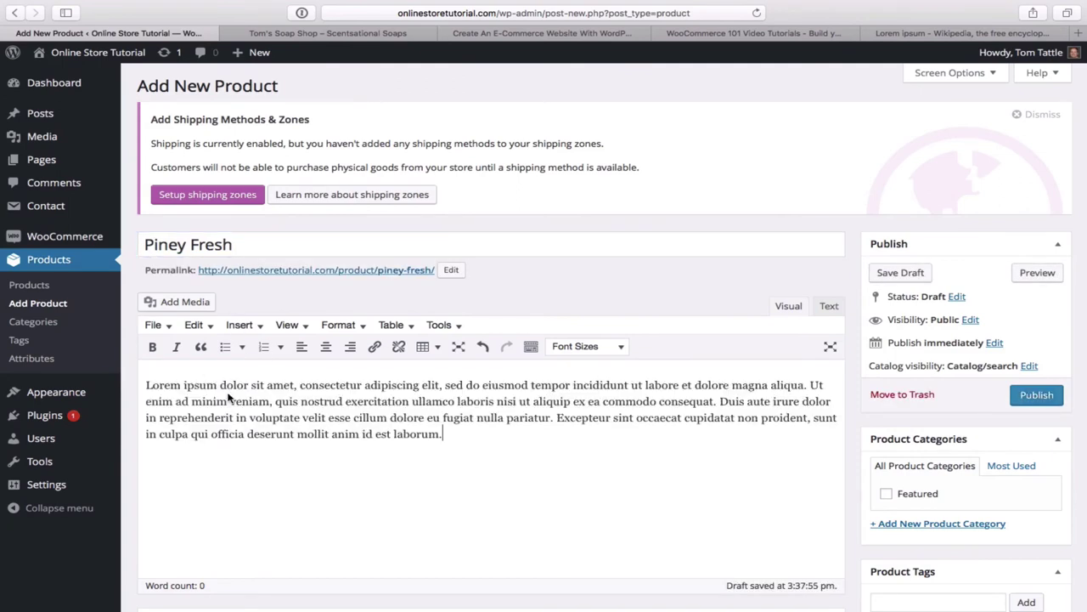
scroll(432, 462, down, 10)
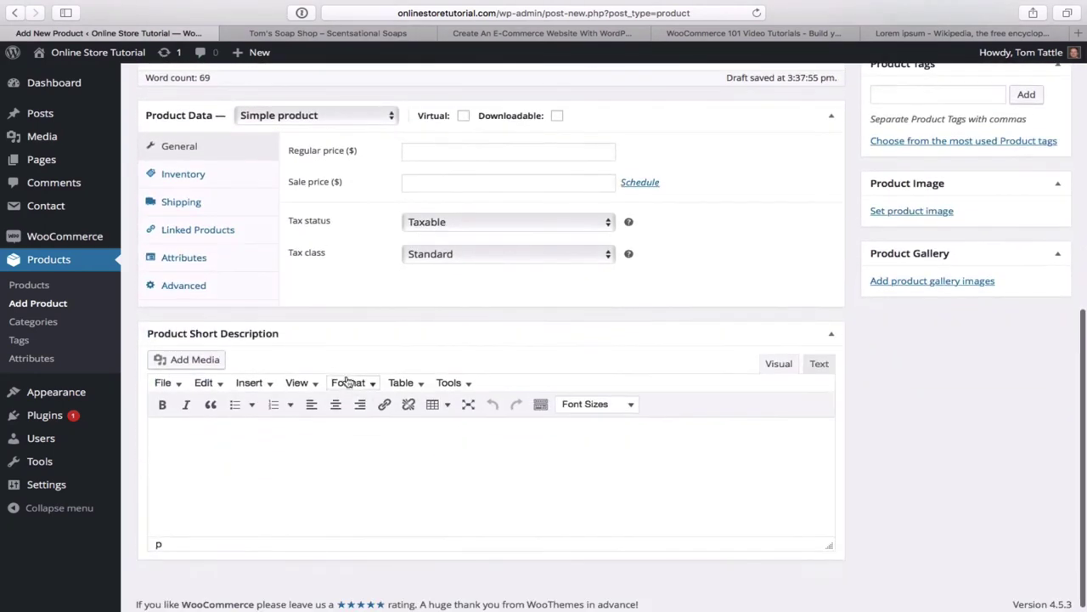
- Add short description 'Piney scent without the sap', tick Featured, and set regular price 5
click(253, 433)
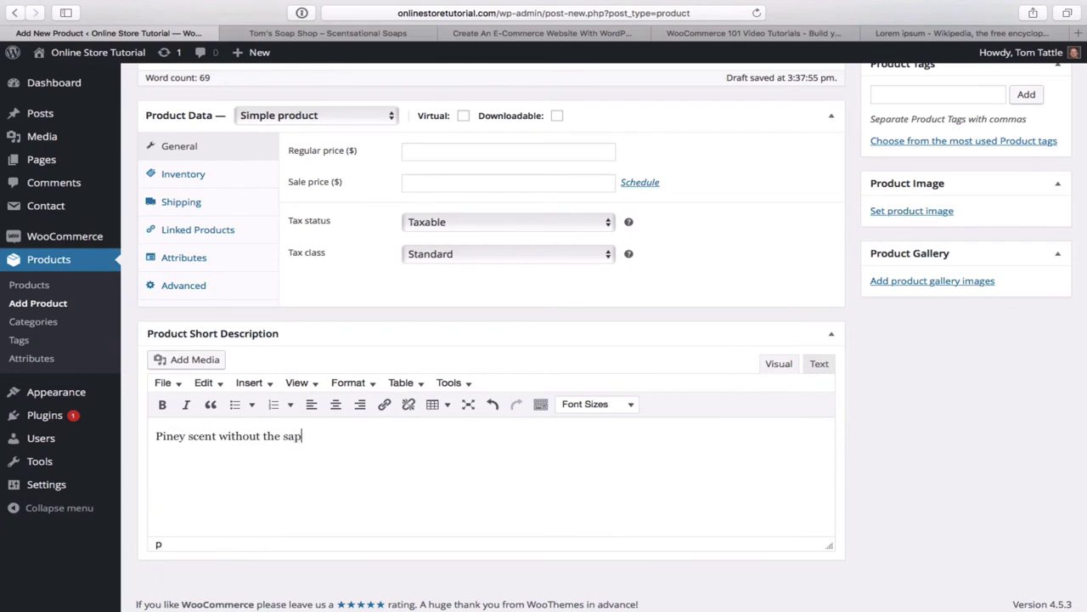
scroll(415, 469, up, 1)
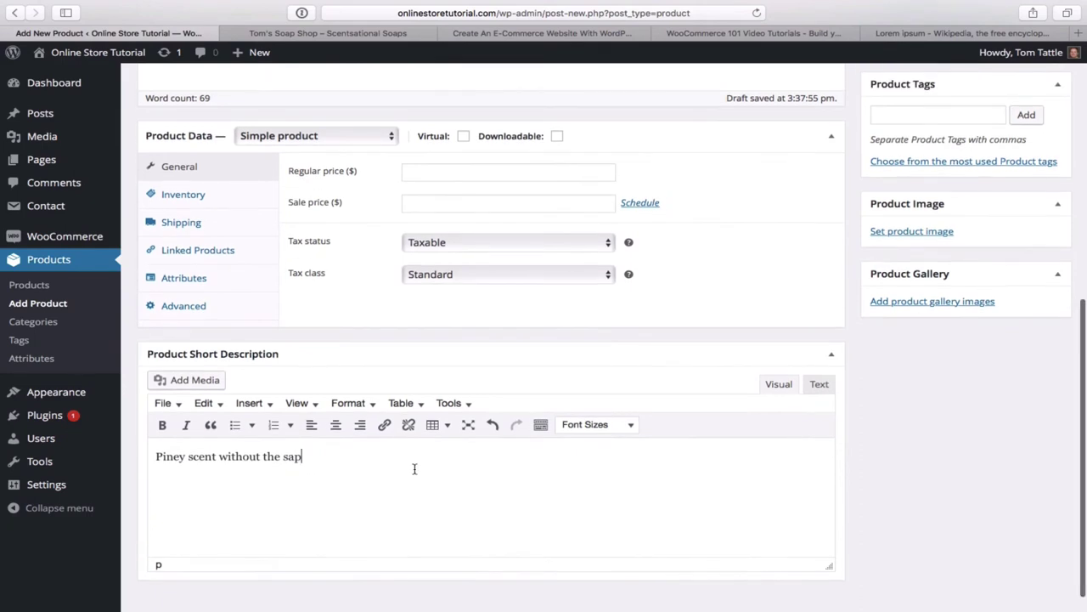
scroll(415, 468, up, 5)
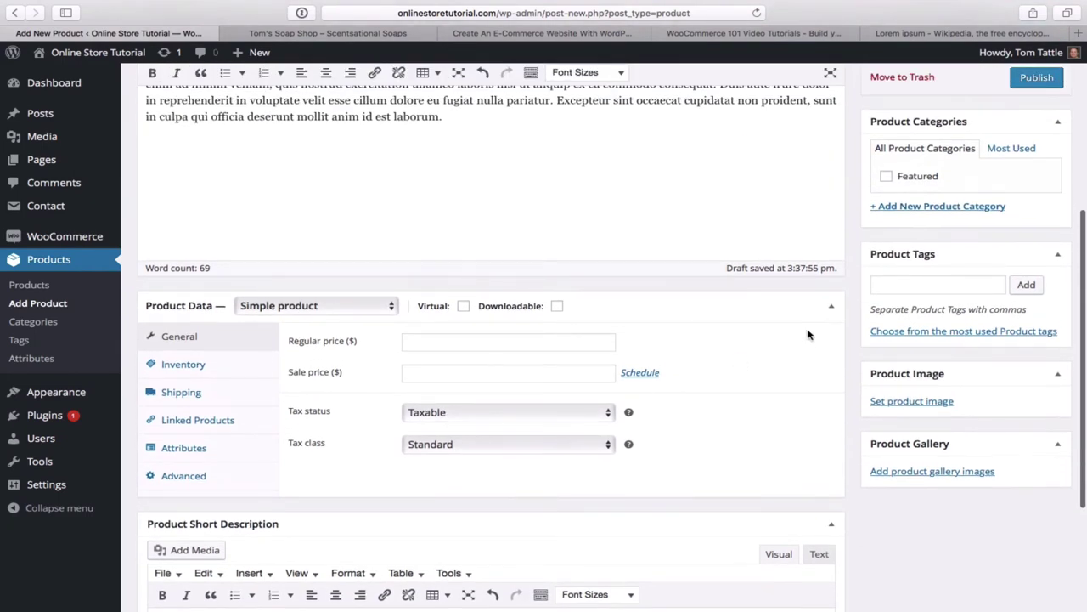
click(886, 177)
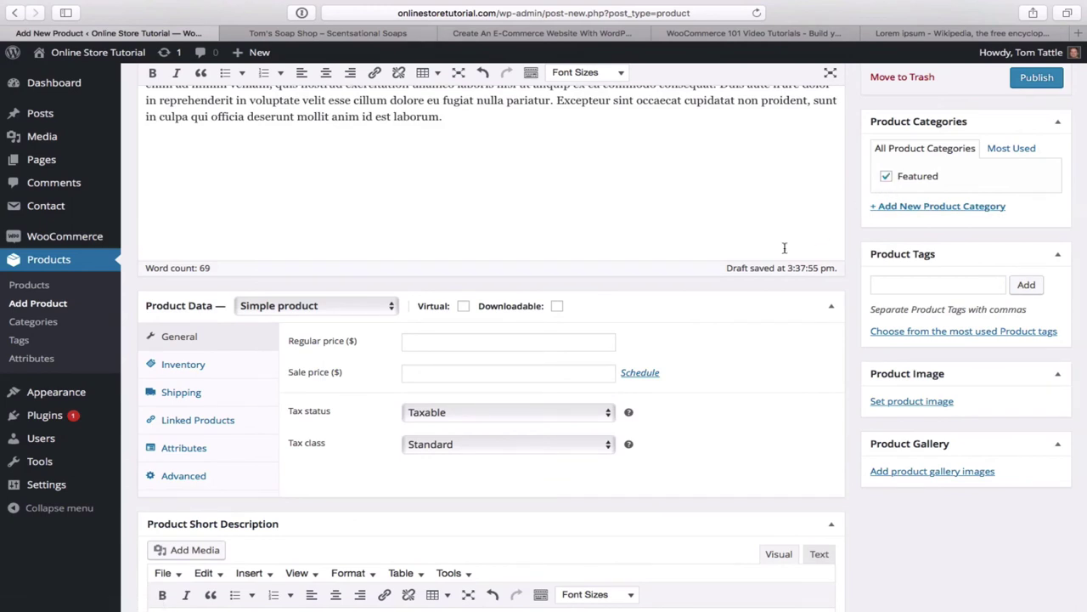
click(505, 339)
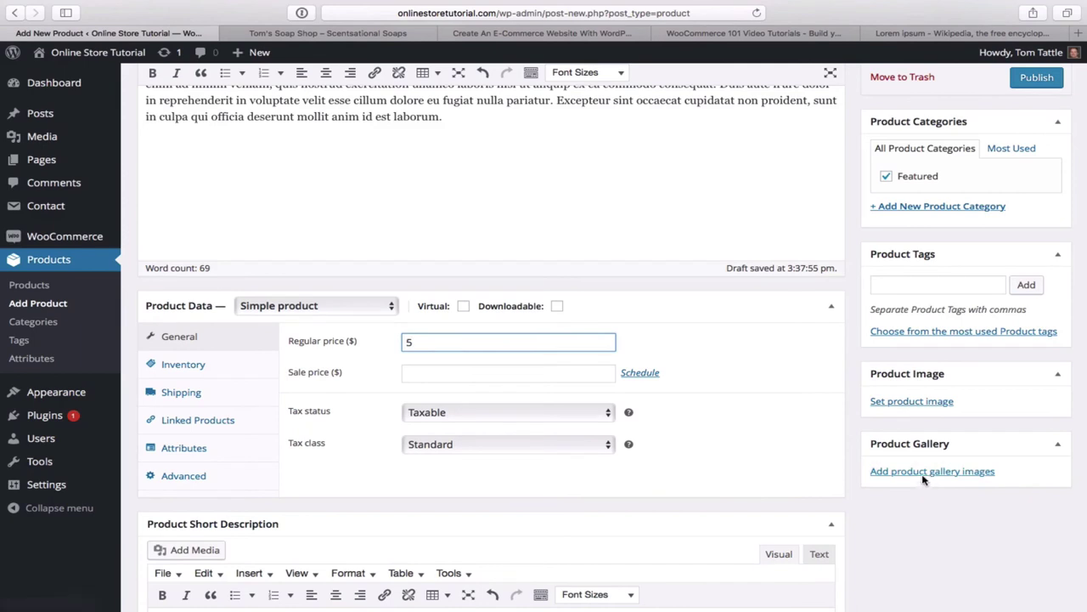
- Upload canstockphoto27144727.jpg, the green pine soap photo, as Piney Fresh's product image
click(914, 404)
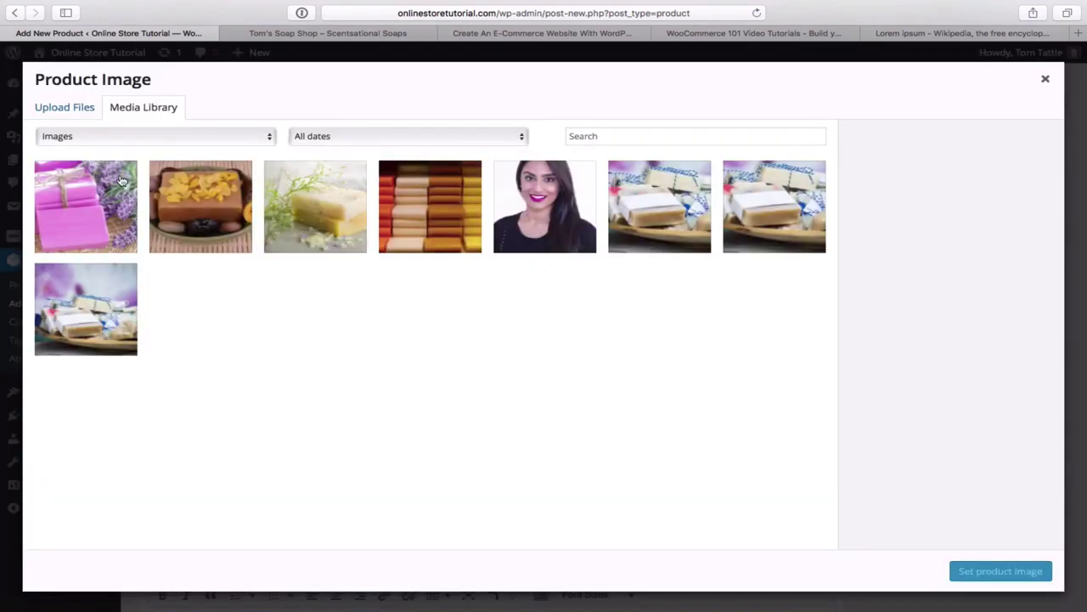
click(56, 112)
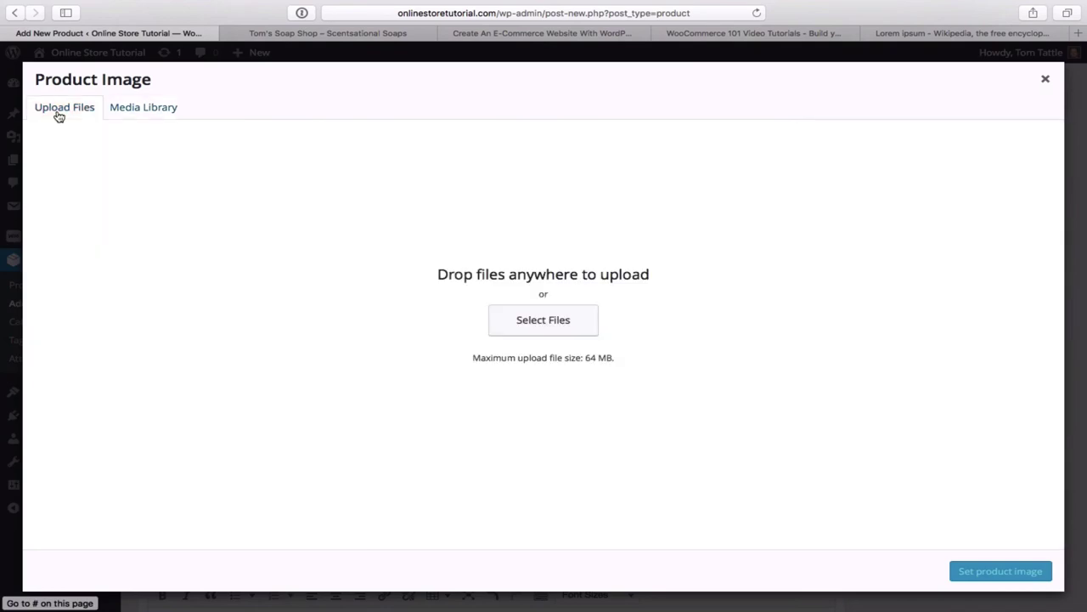
click(563, 325)
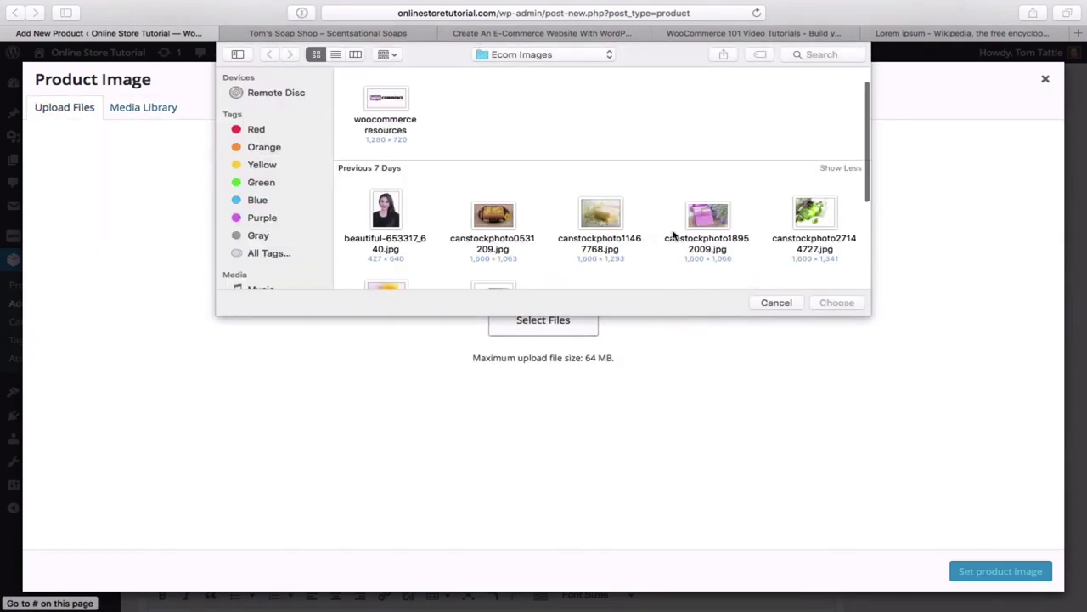
scroll(705, 228, down, 2)
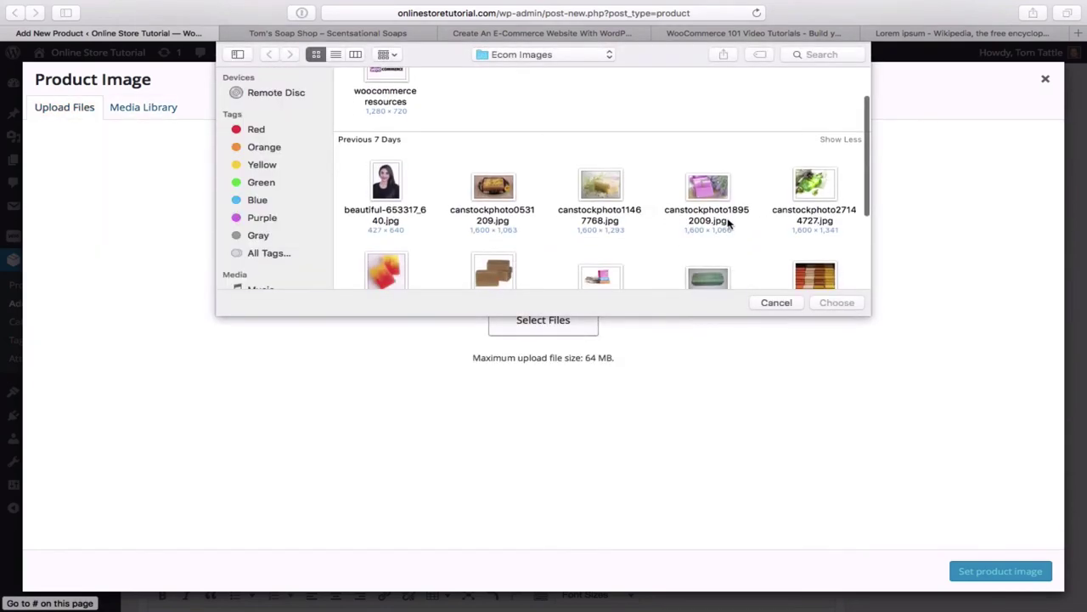
double_click(814, 187)
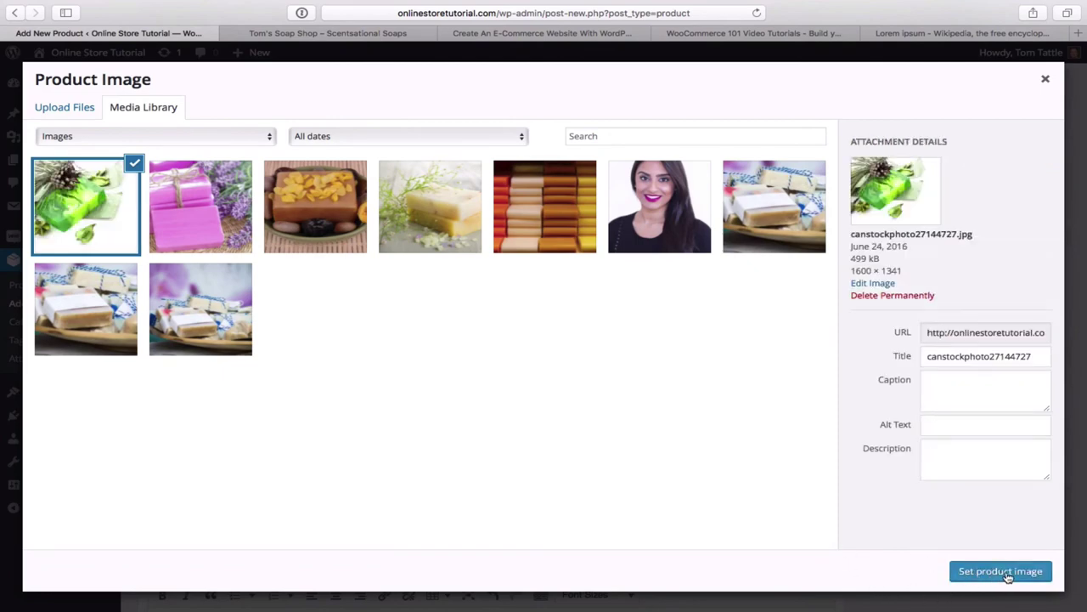
click(1001, 570)
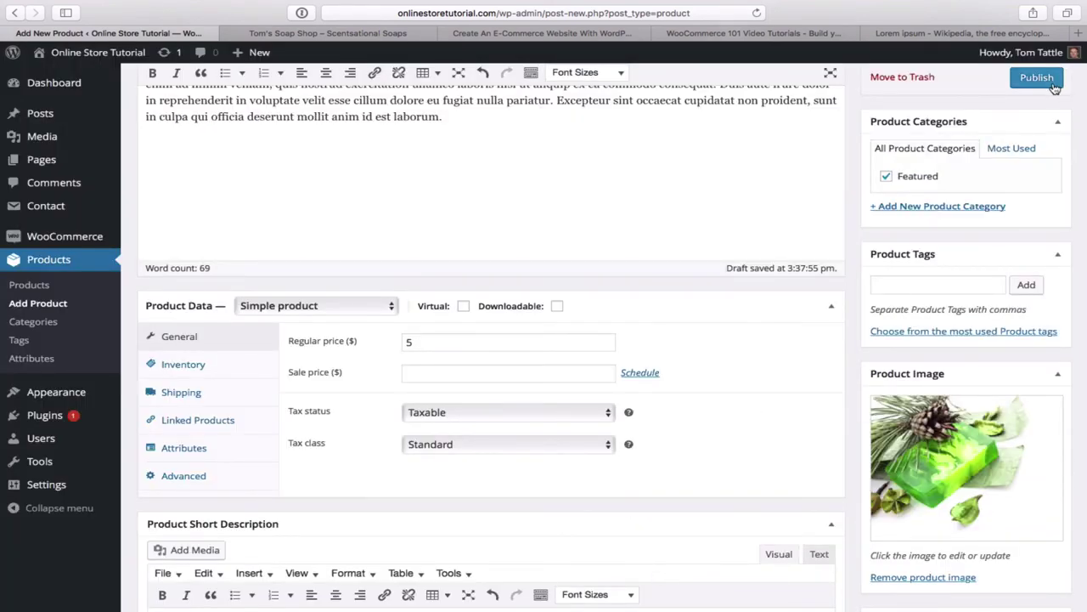
- Publish Piney Fresh at $5.00 and open the Products list showing four published soaps
scroll(1008, 117, up, 3)
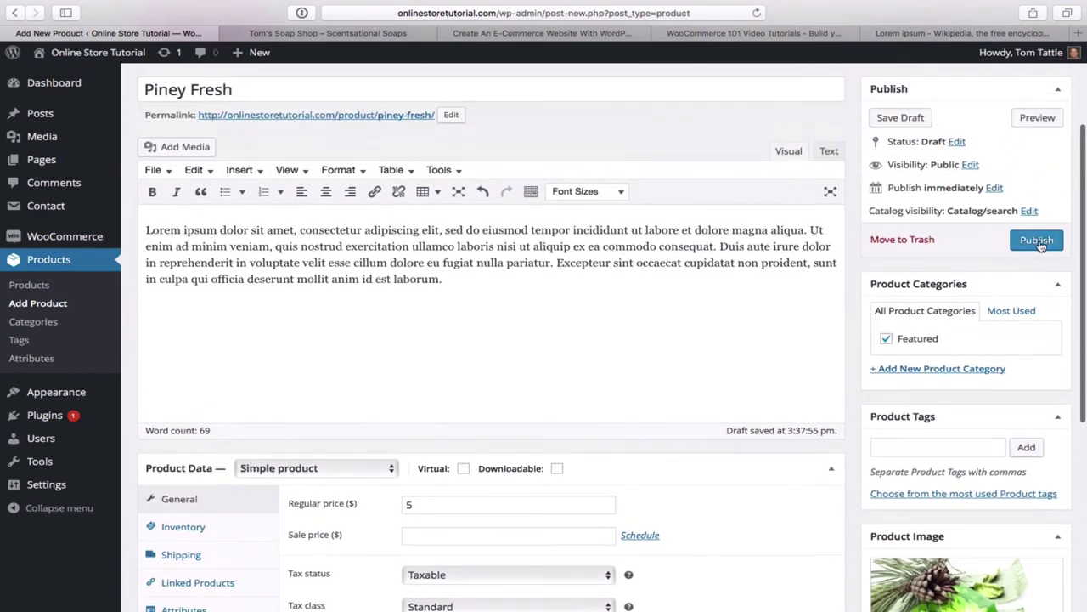
click(1037, 241)
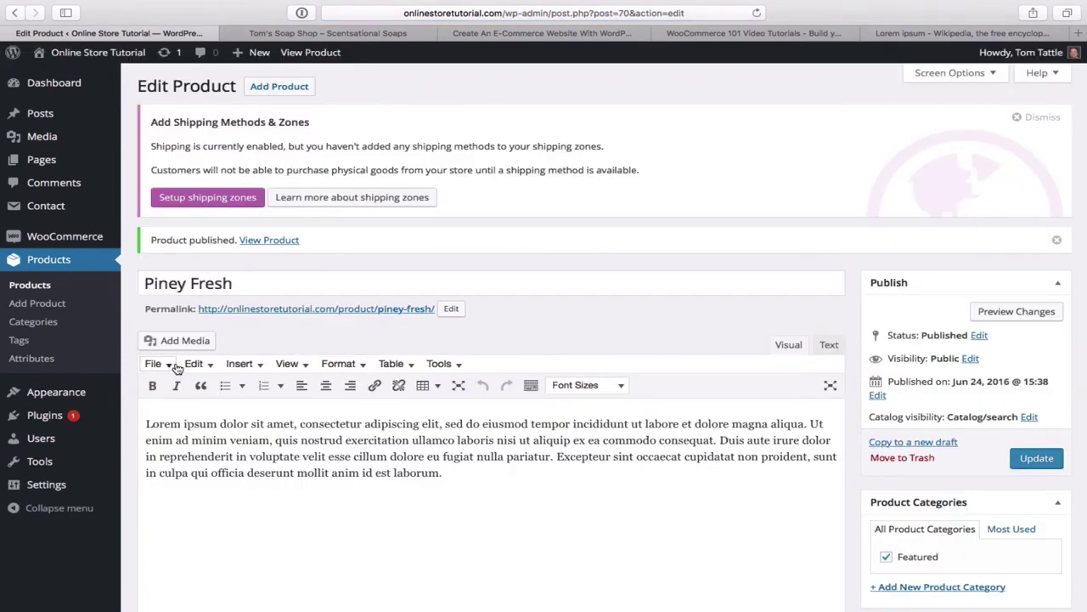
click(32, 287)
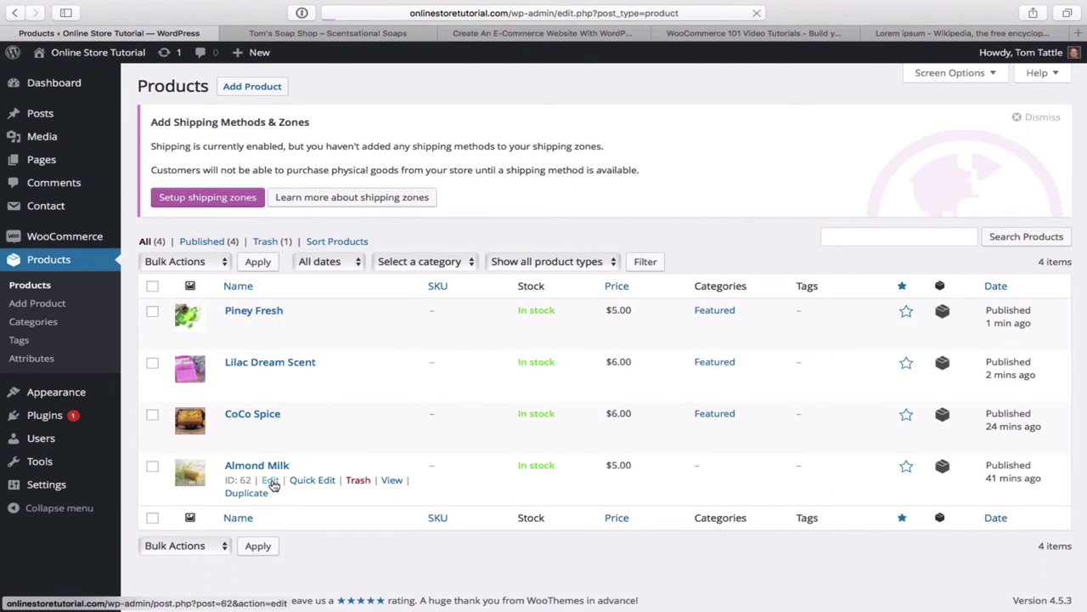
- Open Almond Milk with Featured ticked and update it, so all four soaps are Featured
click(270, 481)
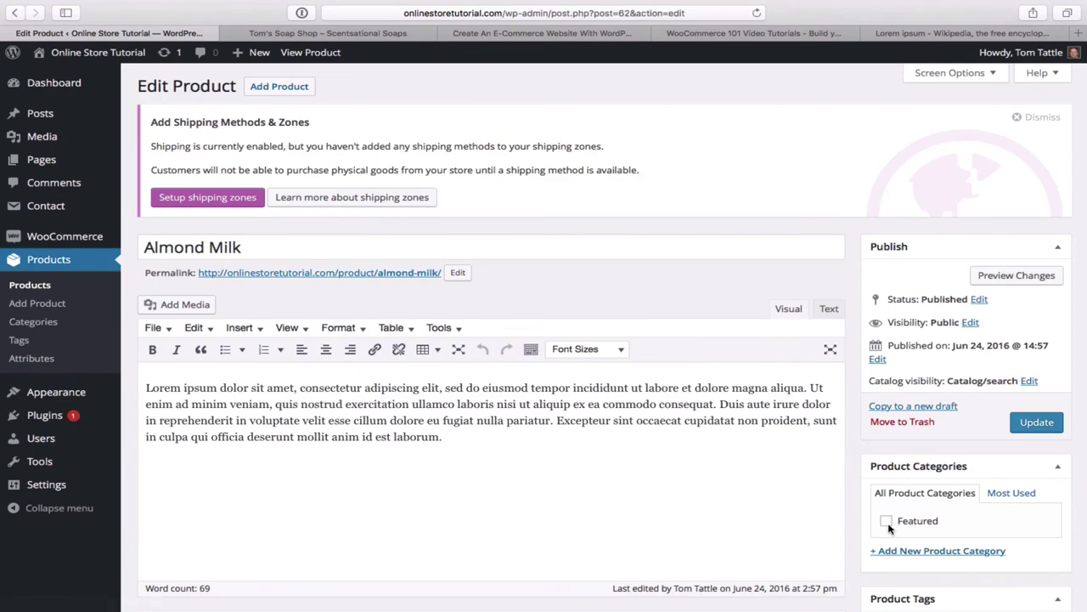
click(1038, 425)
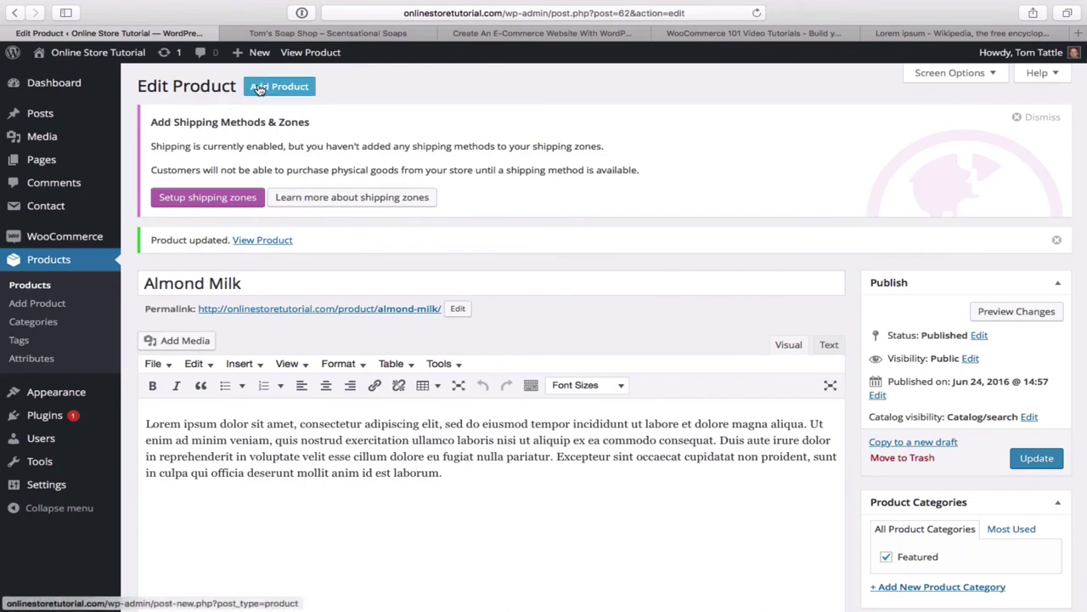
- Visit the live homepage and scroll its Shop section to confirm Piney Fresh at $5.00 appears
mouse_move(92, 59)
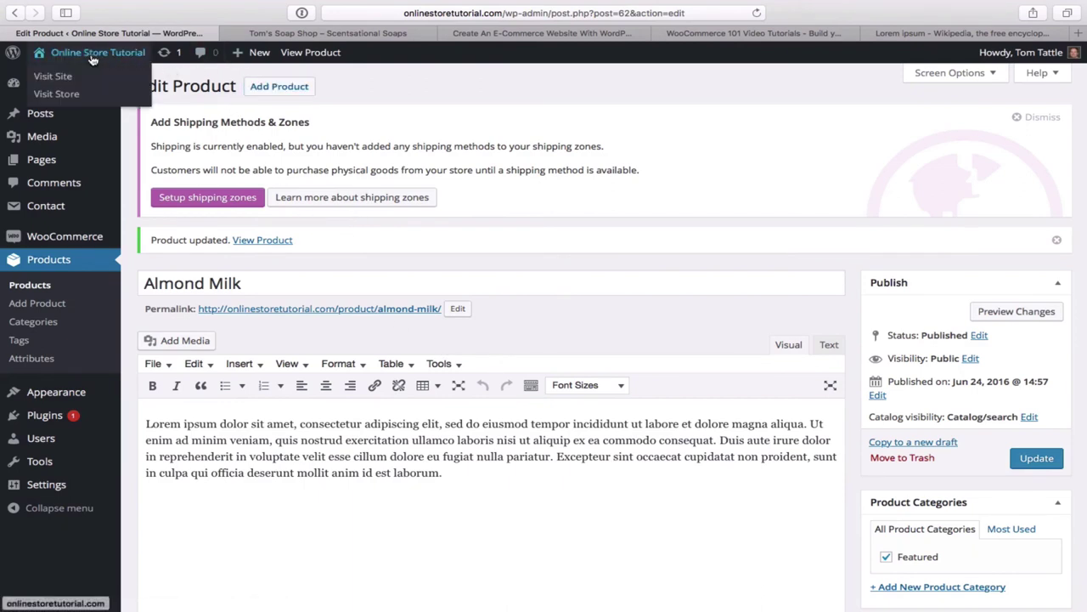
click(53, 77)
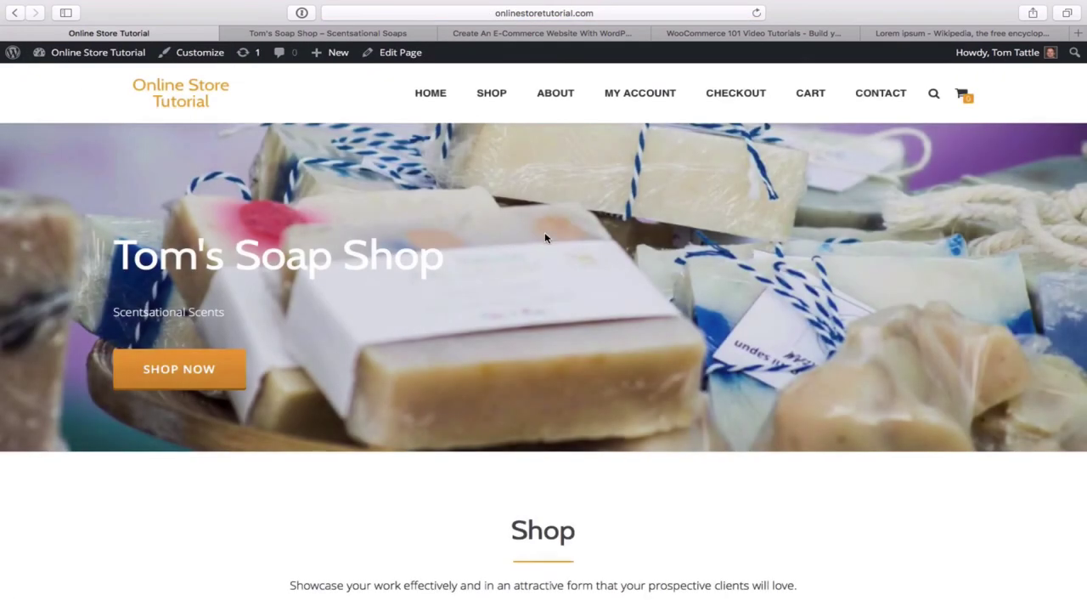
scroll(626, 282, down, 5)
scroll(626, 282, down, 3)
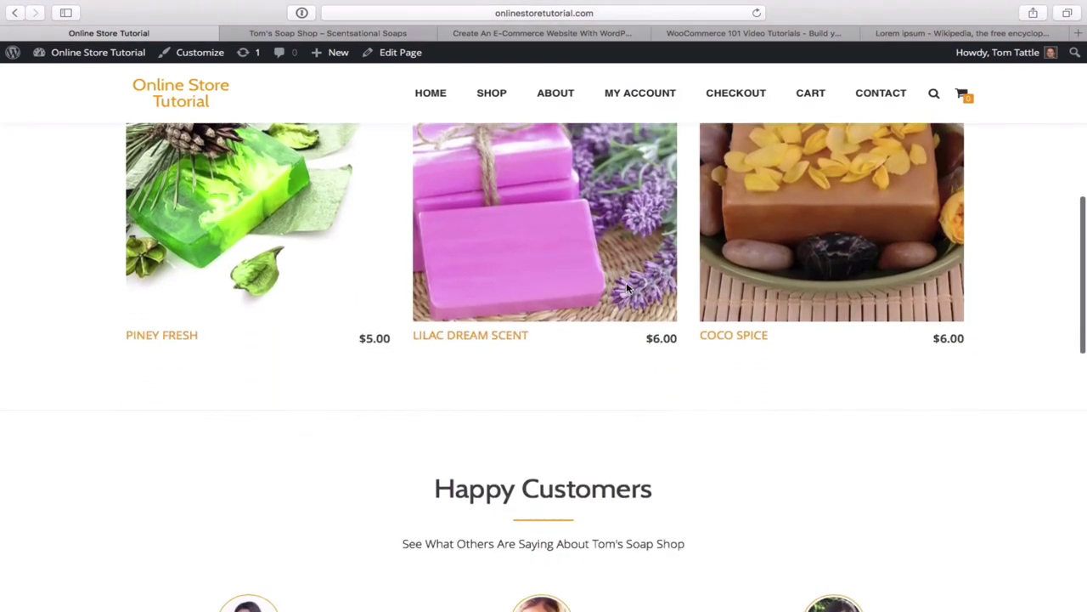
scroll(626, 282, up, 3)
scroll(626, 289, up, 2)
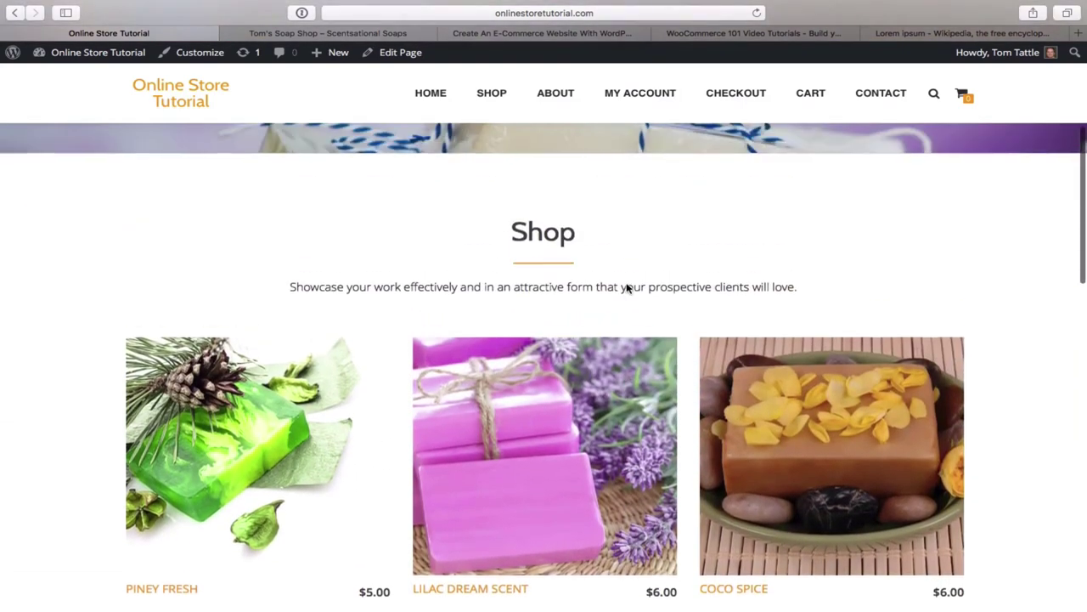
scroll(626, 288, down, 1)
scroll(627, 288, up, 1)
scroll(626, 289, up, 2)
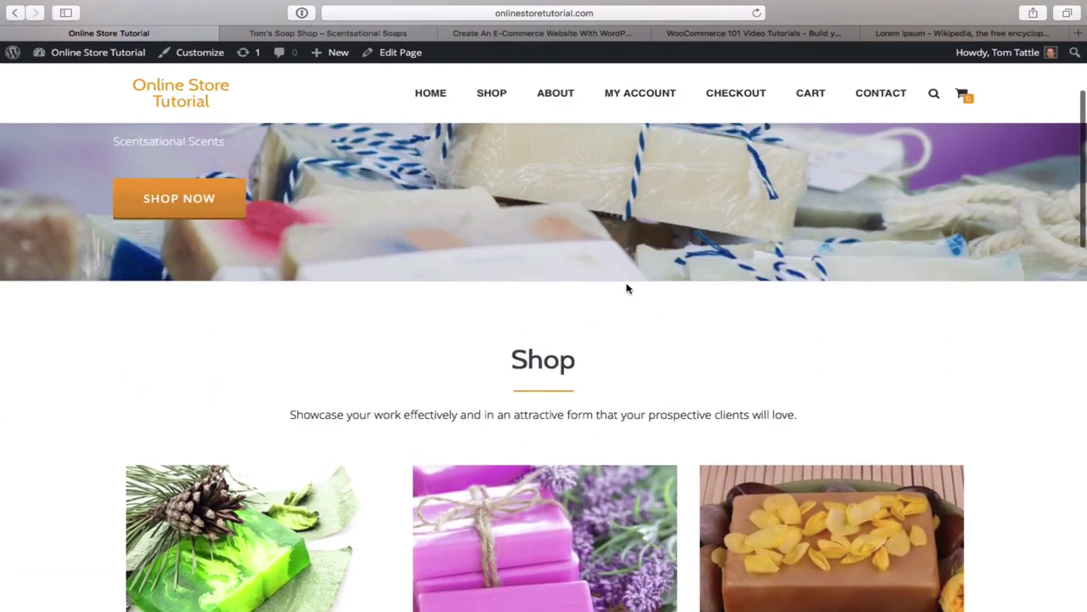
scroll(626, 289, down, 4)
mouse_move(642, 282)
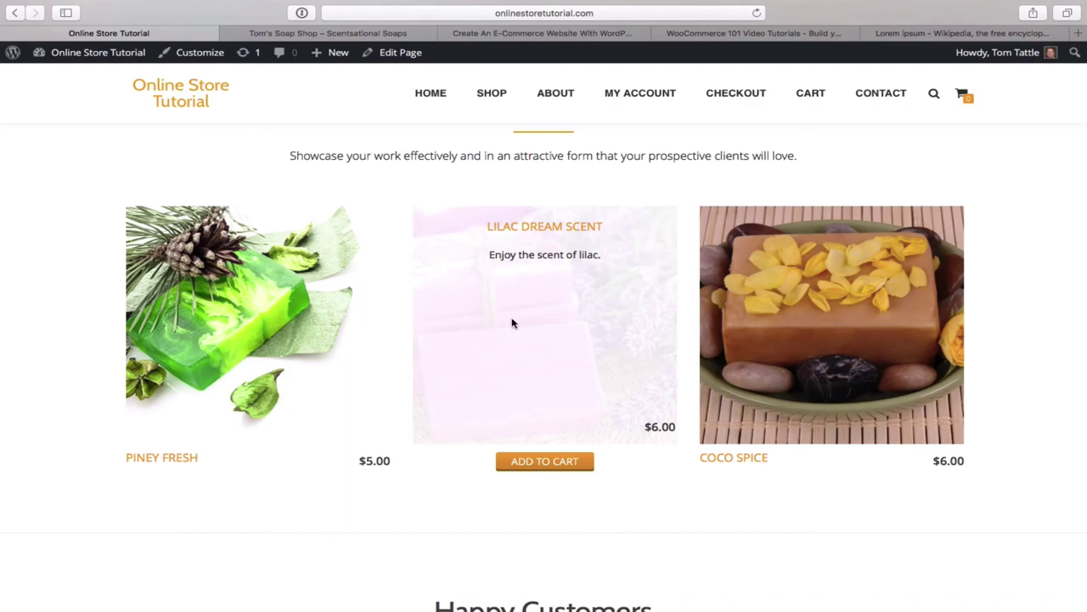
scroll(541, 273, down, 3)
scroll(538, 272, up, 5)
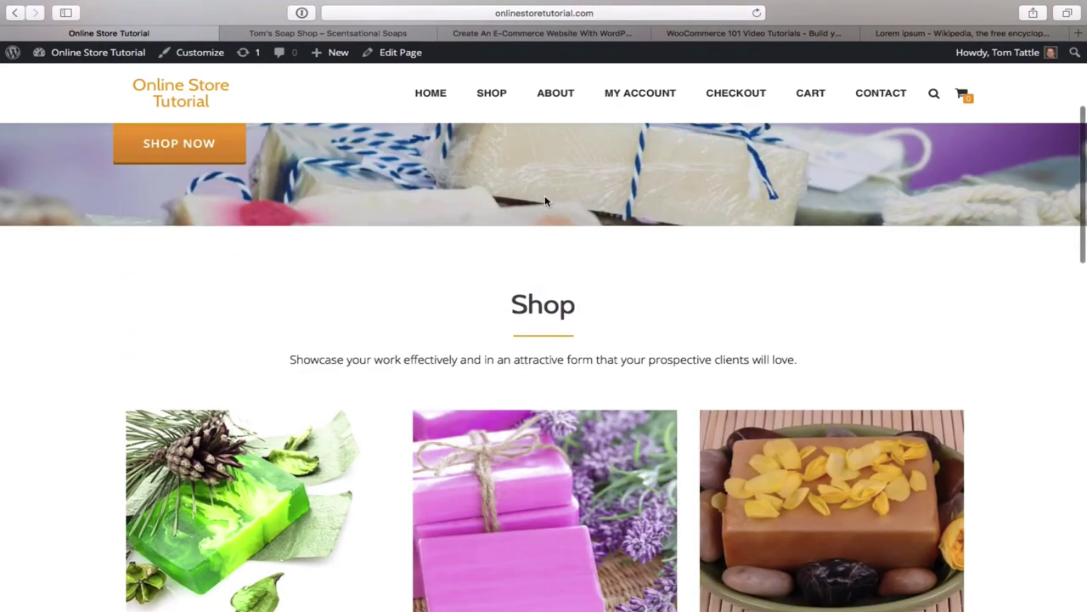
scroll(648, 286, down, 3)
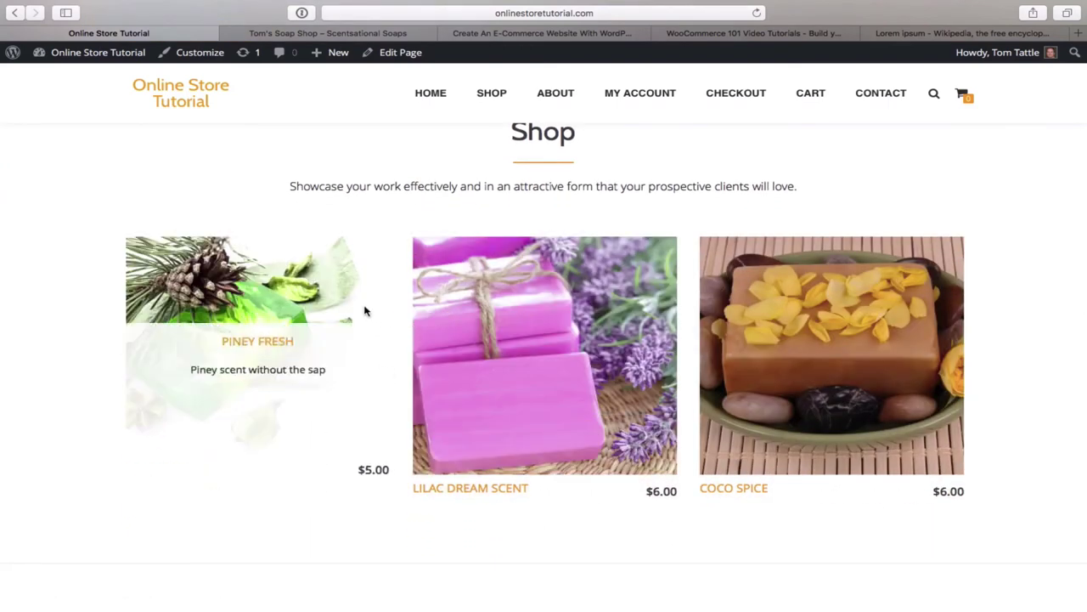
scroll(452, 256, up, 3)
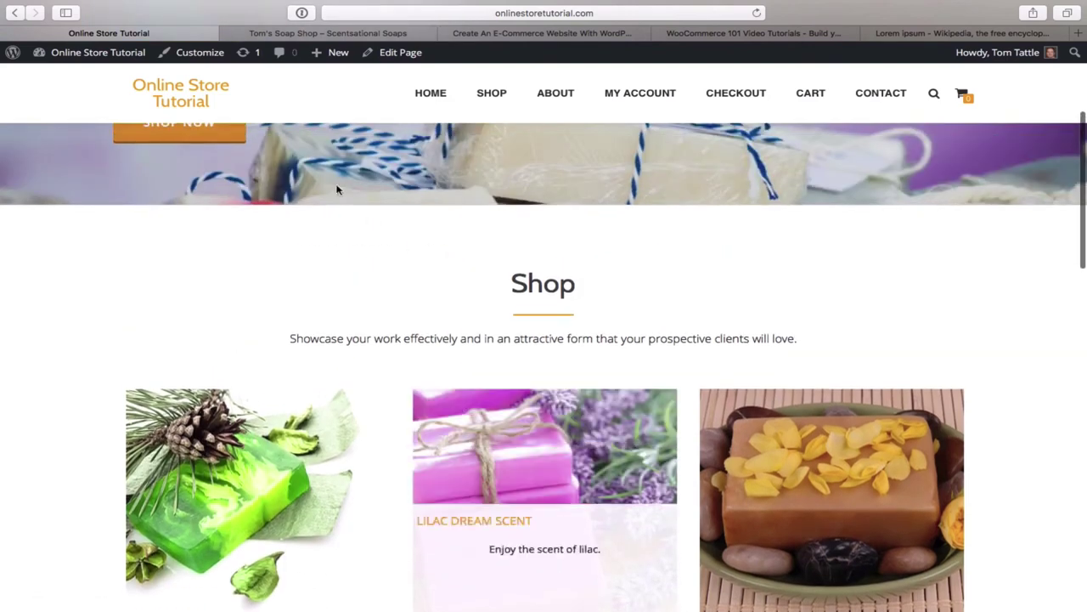
- Set the Customizer's Shop section to 4 products from Featured, then Save & Publish
click(201, 53)
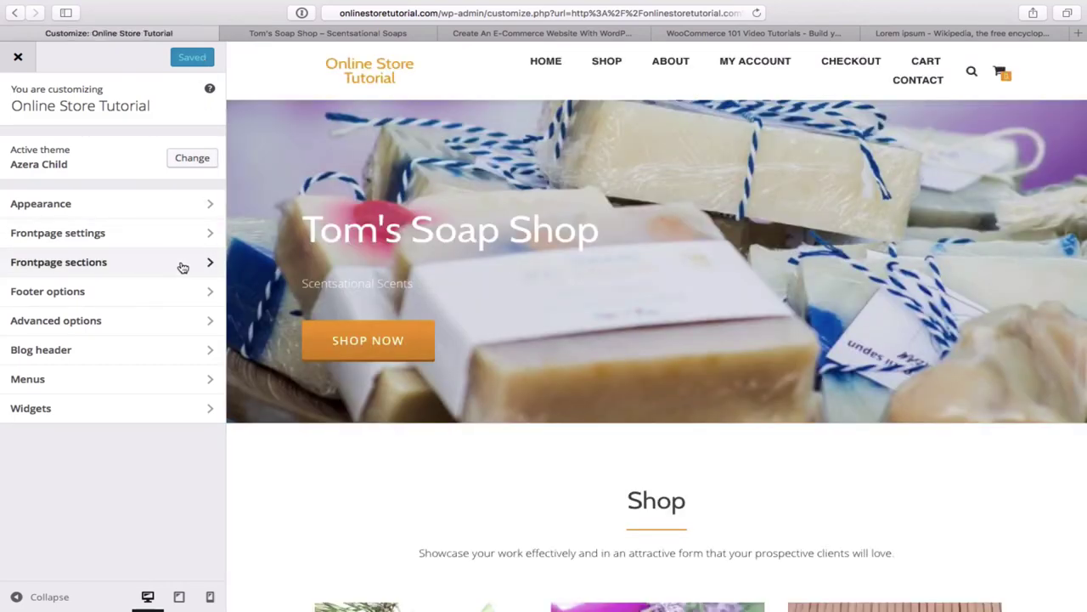
click(183, 268)
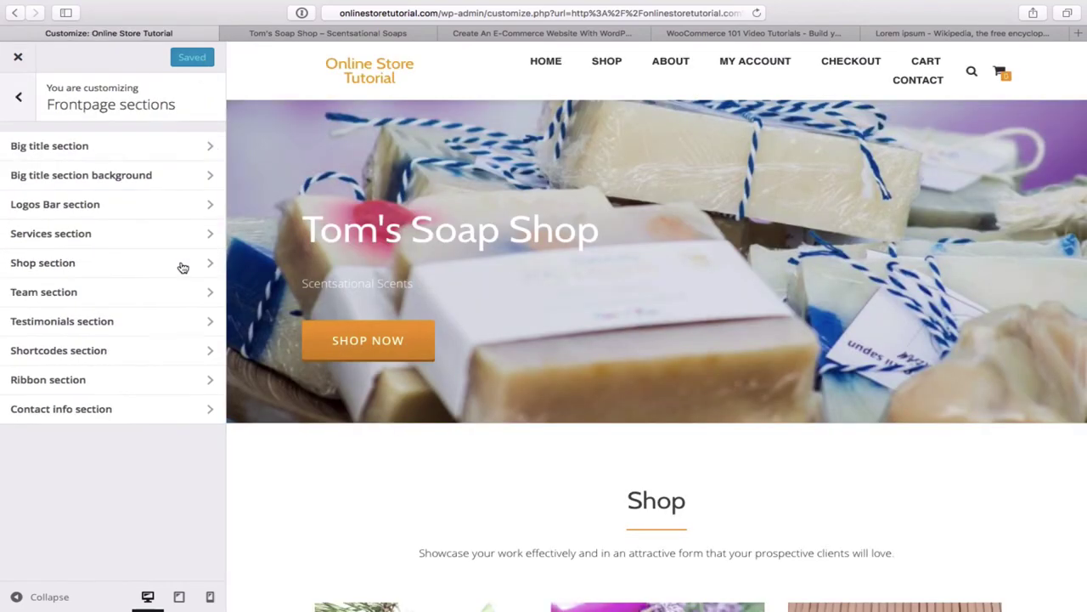
click(110, 269)
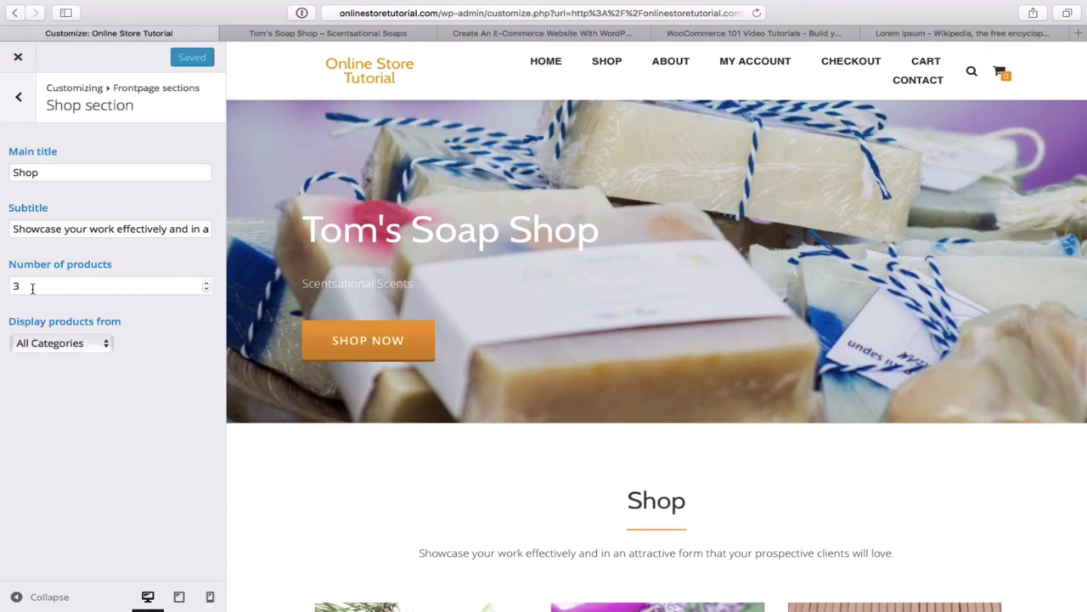
click(205, 285)
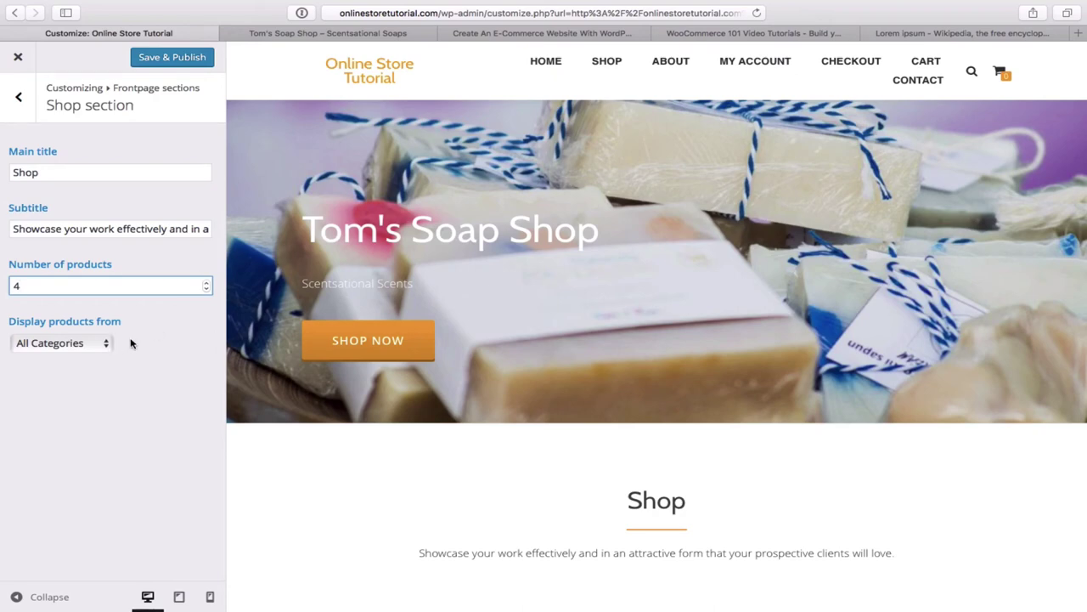
click(105, 345)
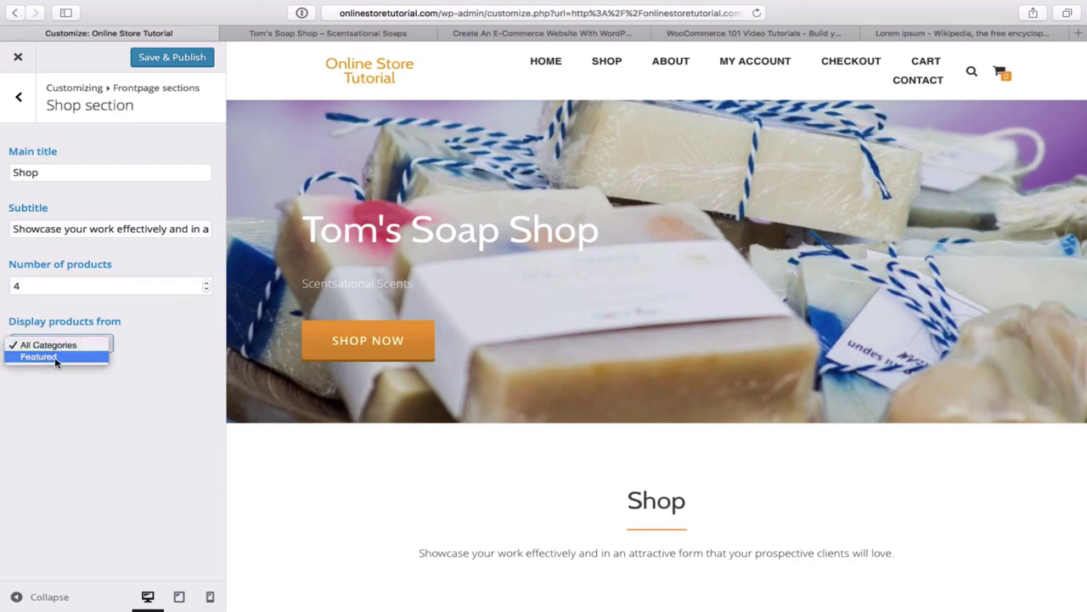
click(65, 355)
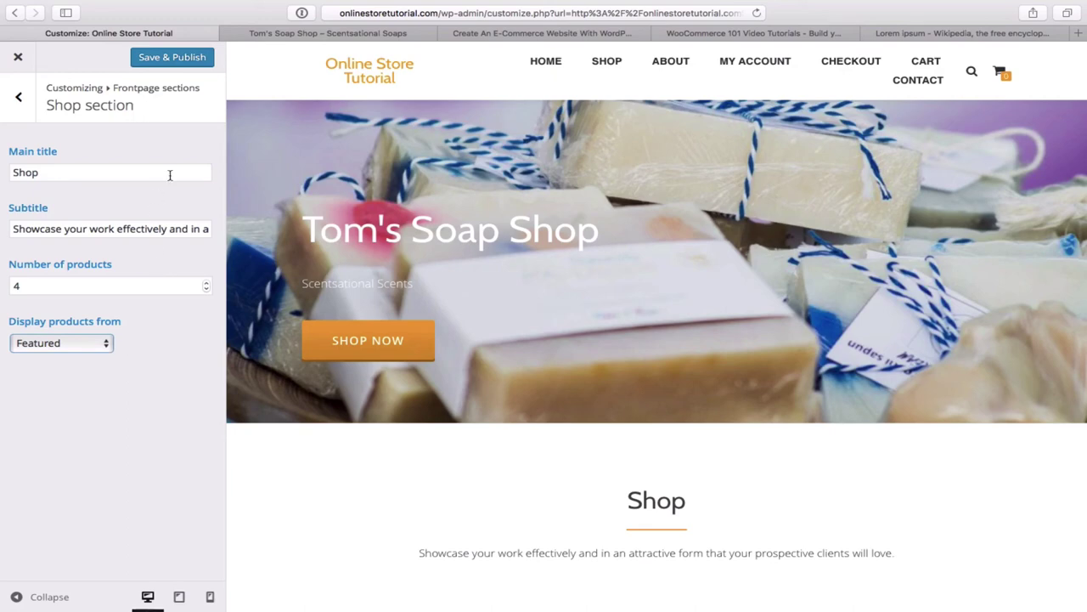
click(177, 64)
click(177, 63)
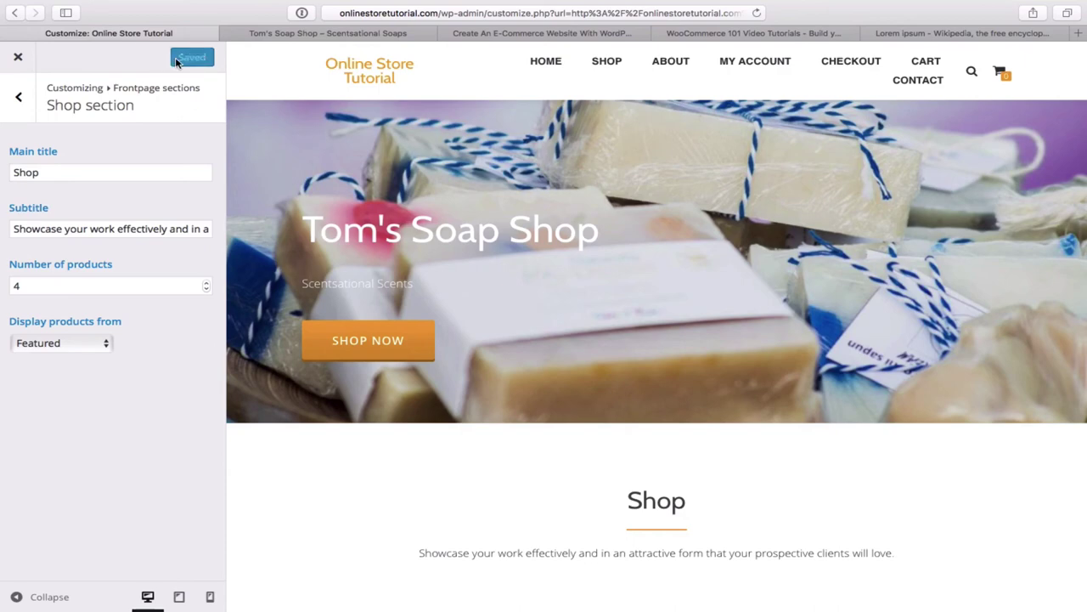
- Close the Customizer and scroll the live homepage to review the featured soaps in the Shop grid
click(18, 58)
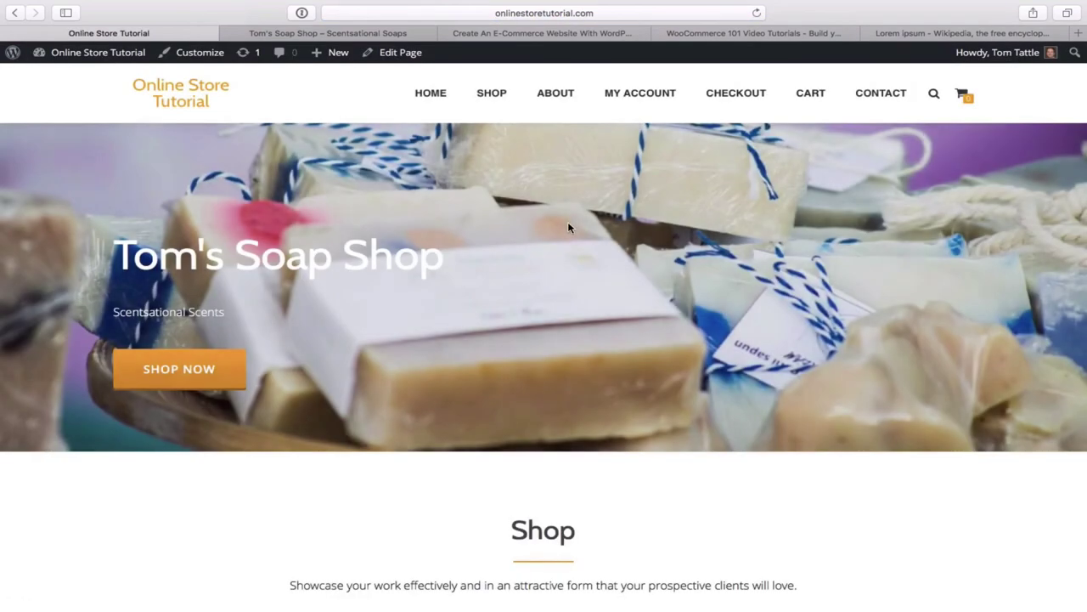
scroll(635, 284, down, 5)
scroll(633, 284, down, 3)
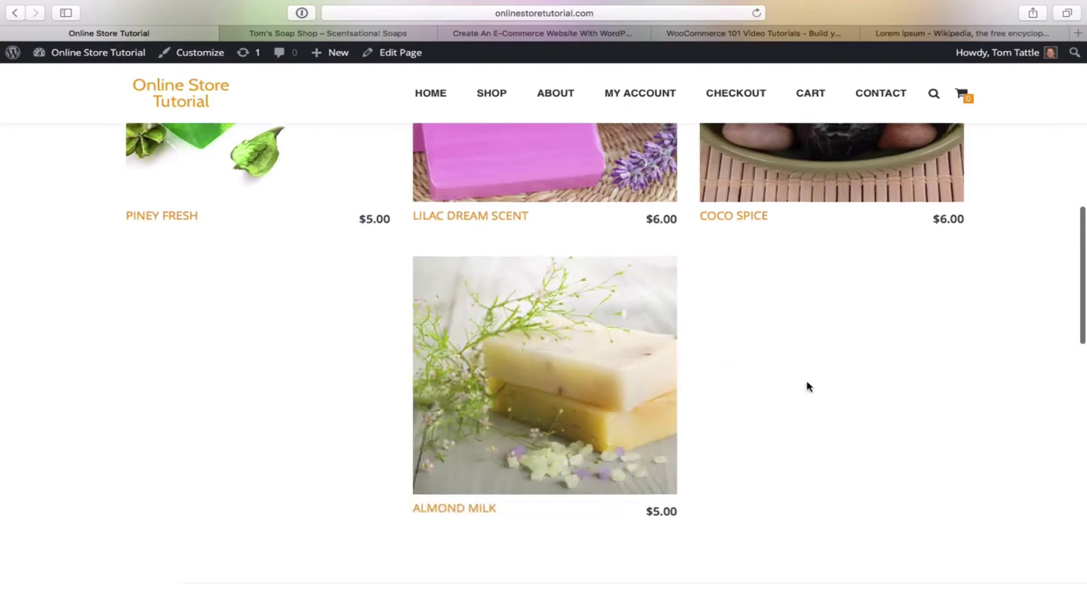
scroll(808, 384, up, 6)
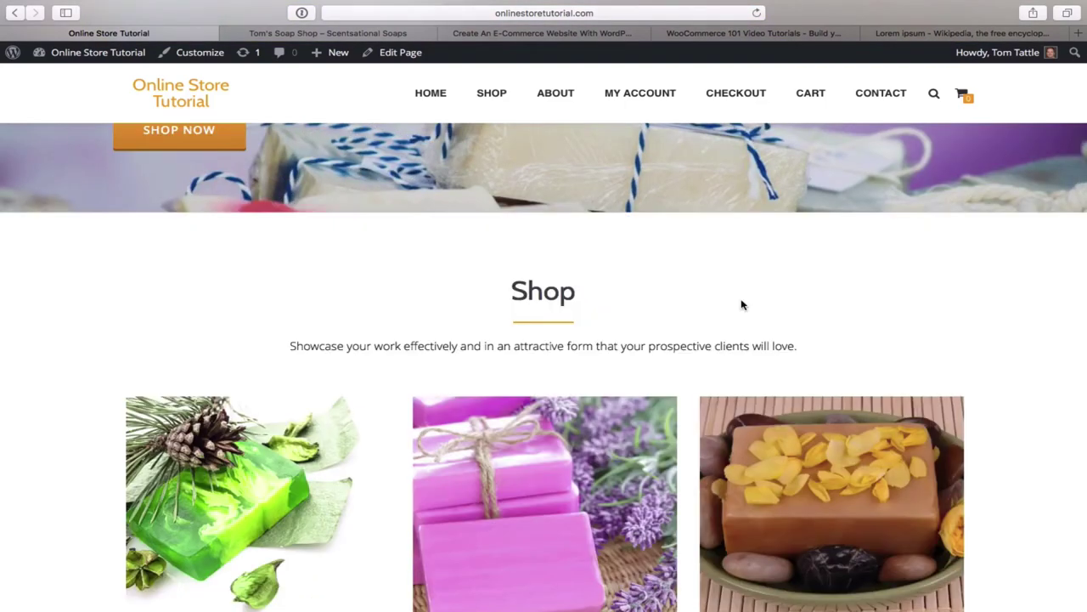
scroll(740, 305, down, 3)
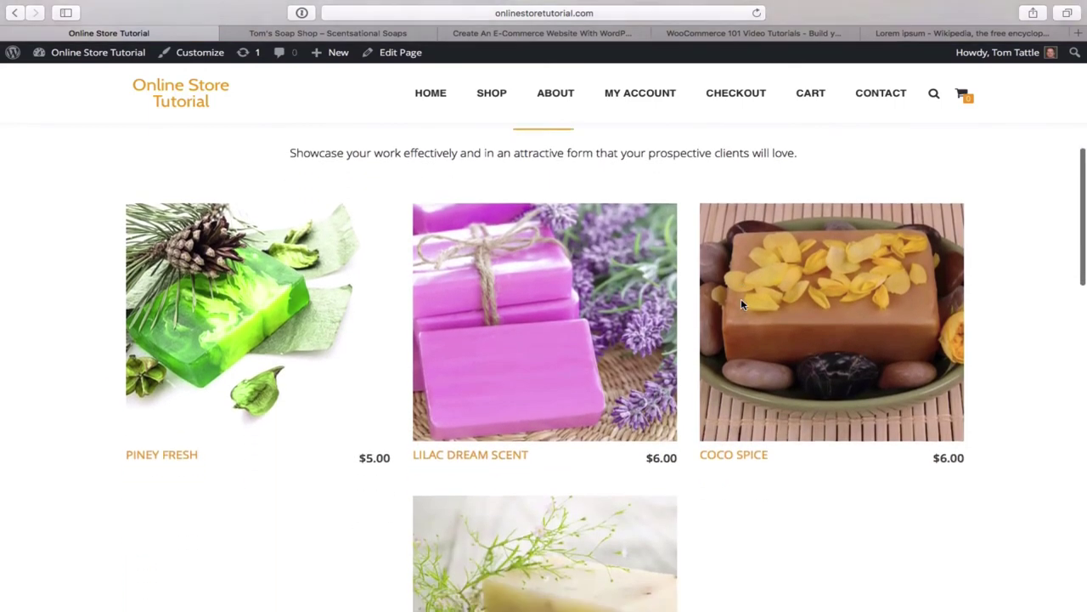
mouse_move(771, 313)
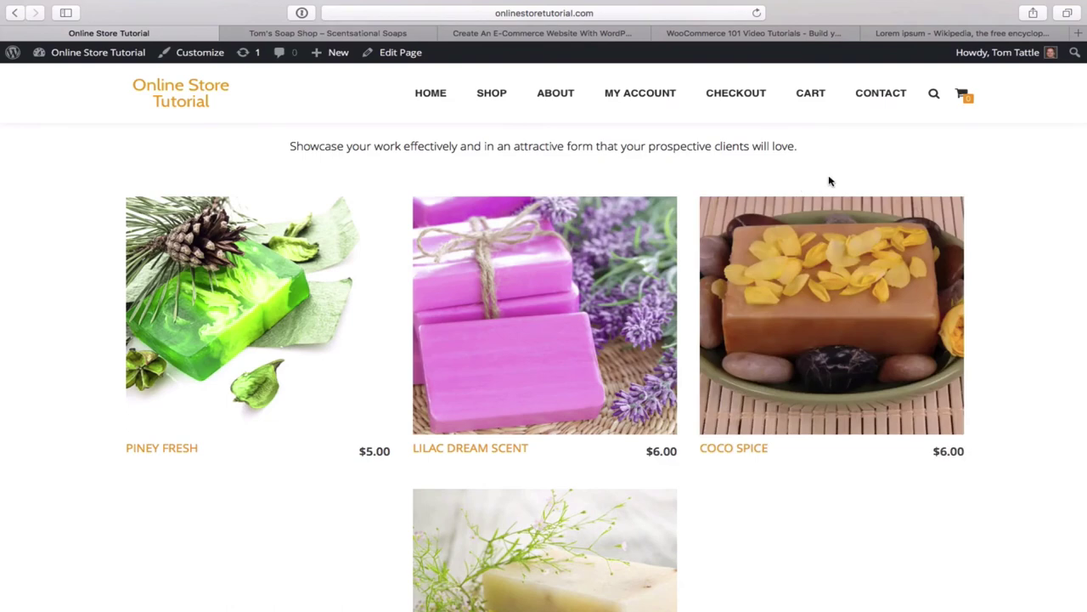
scroll(830, 181, up, 5)
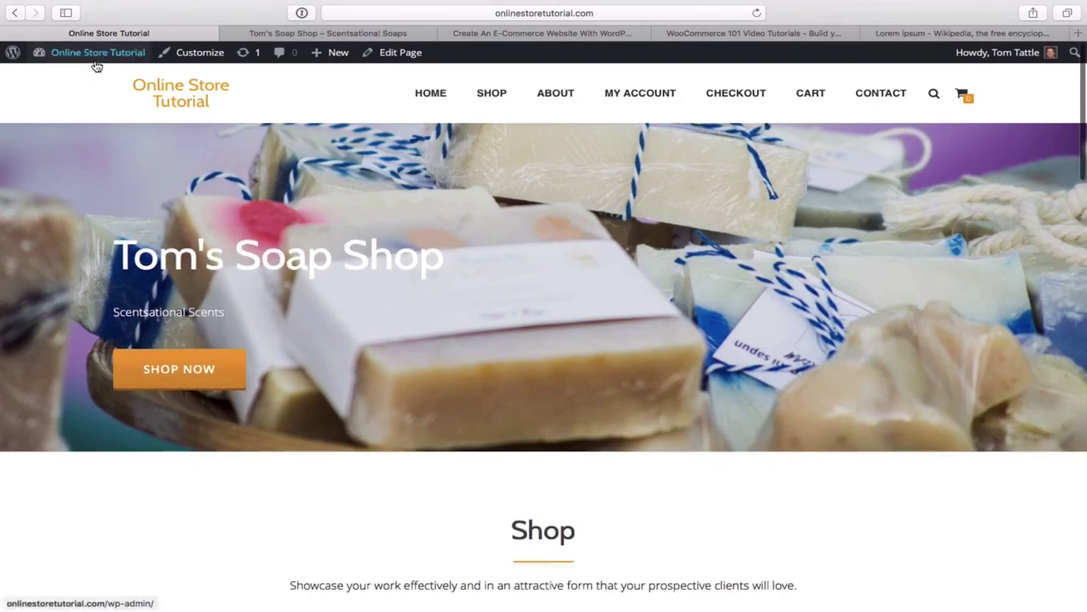
mouse_move(89, 61)
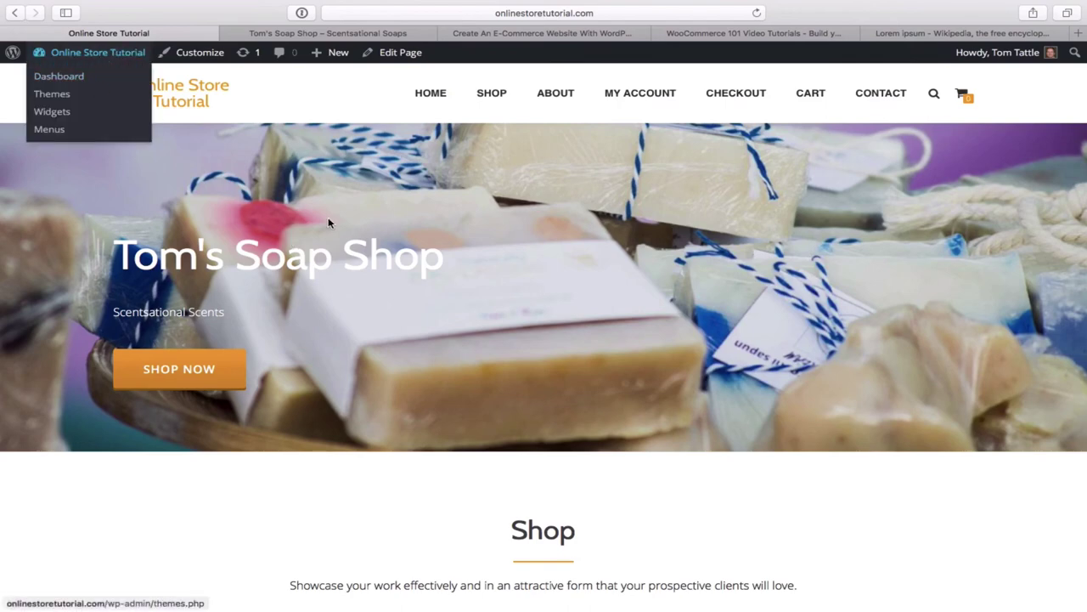
scroll(328, 222, down, 3)
scroll(328, 223, down, 10)
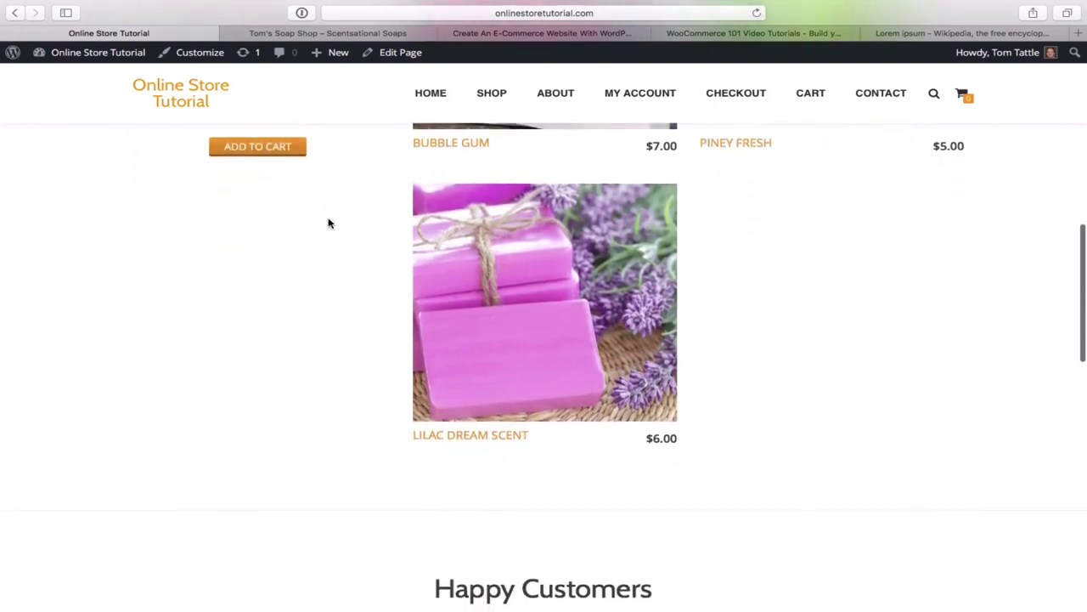
scroll(328, 219, up, 12)
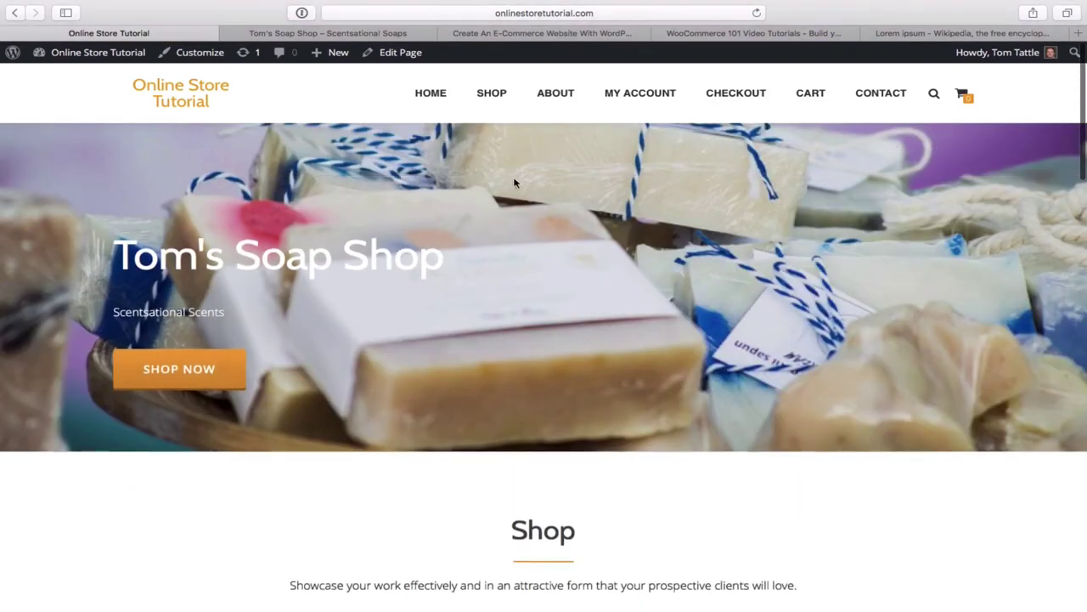
click(492, 95)
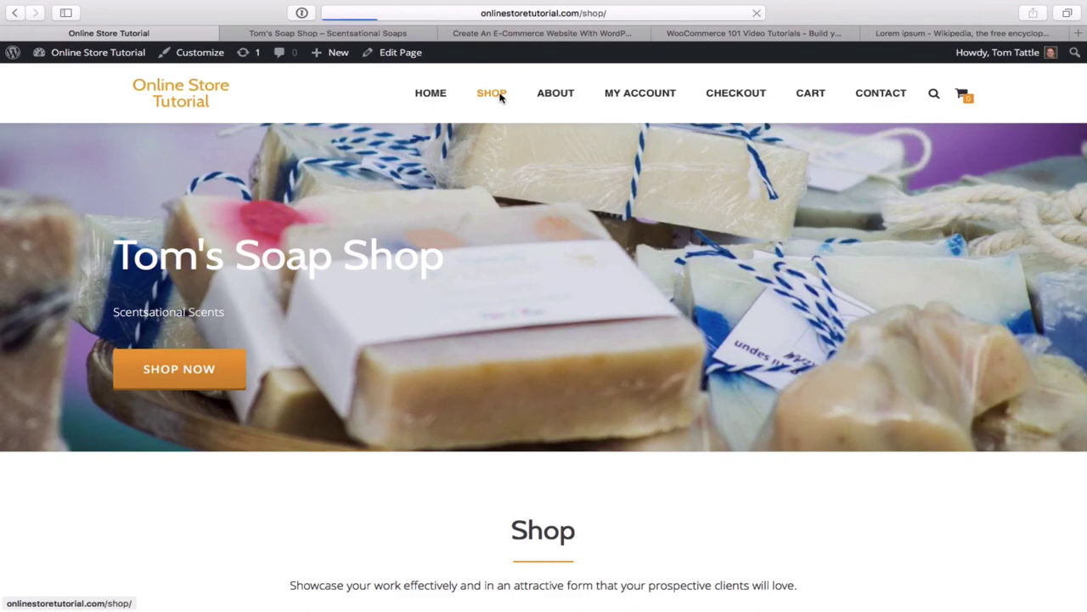
scroll(626, 209, down, 1)
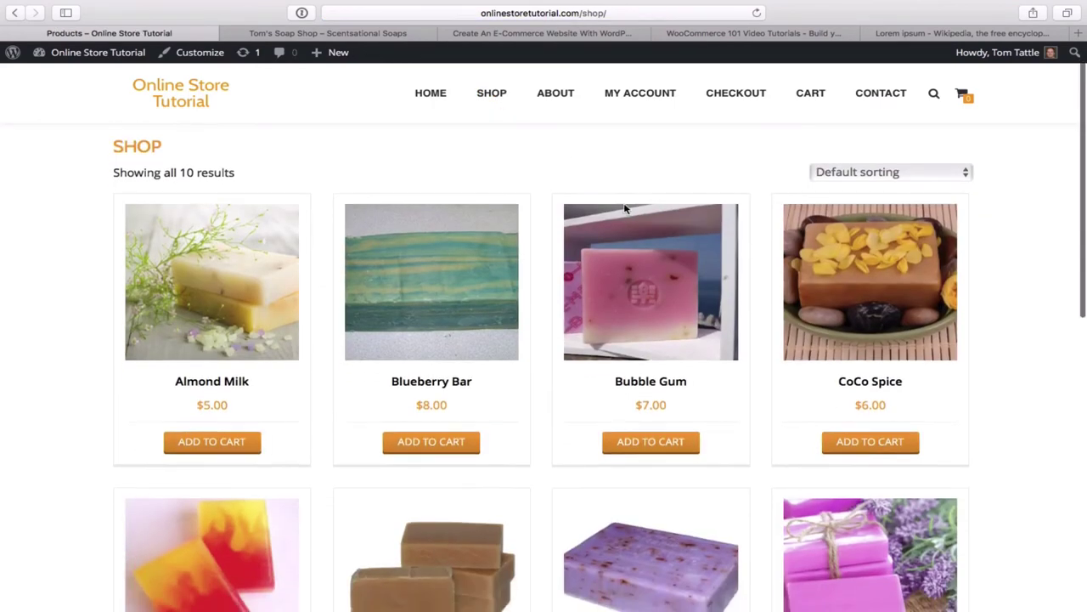
scroll(626, 209, down, 5)
scroll(625, 209, up, 2)
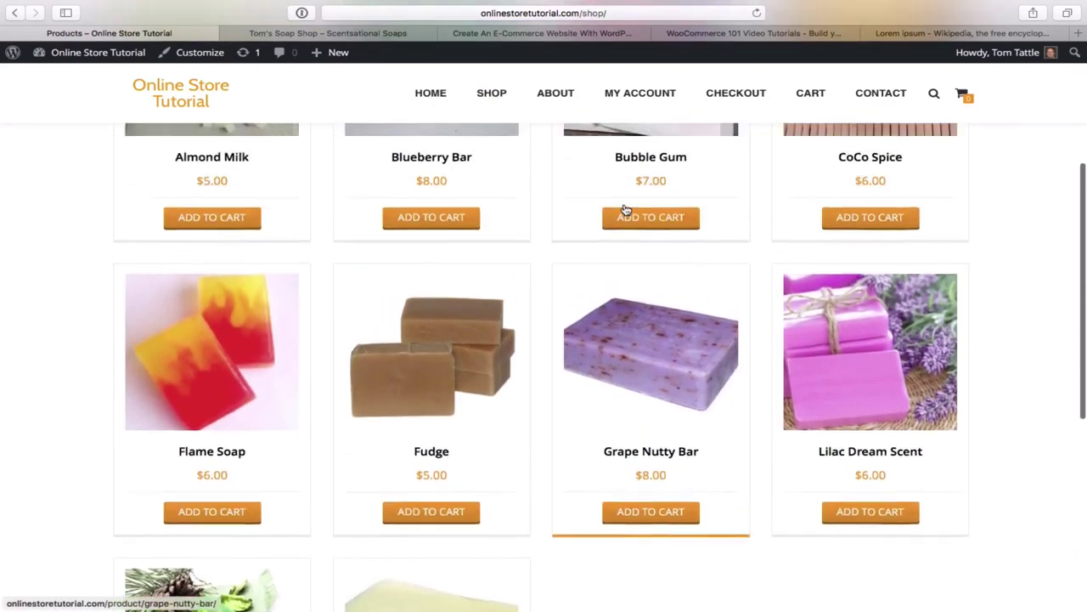
scroll(625, 209, down, 3)
scroll(625, 209, up, 2)
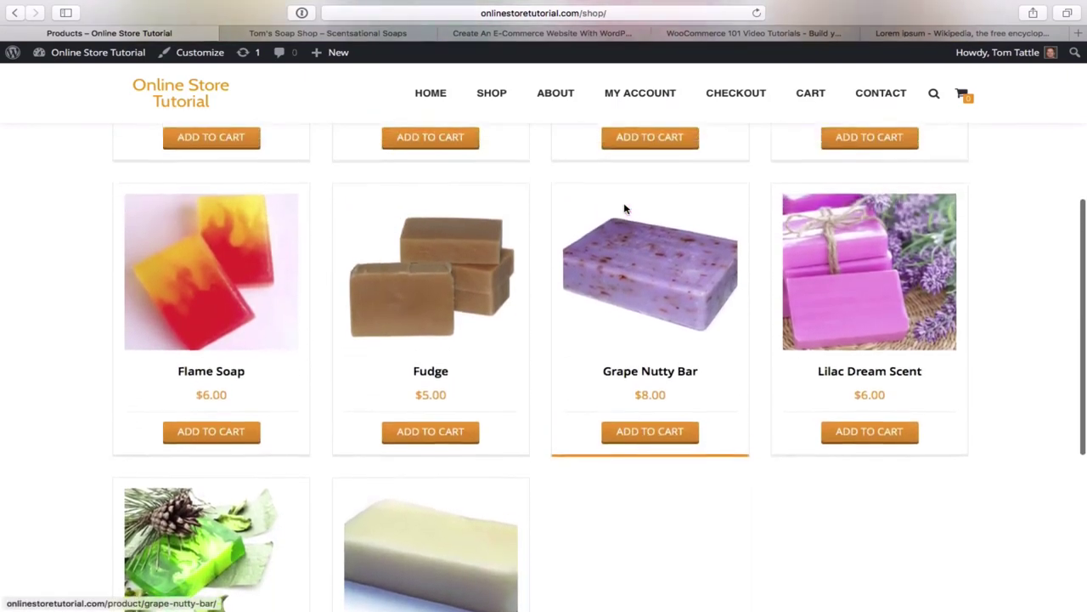
scroll(624, 209, up, 5)
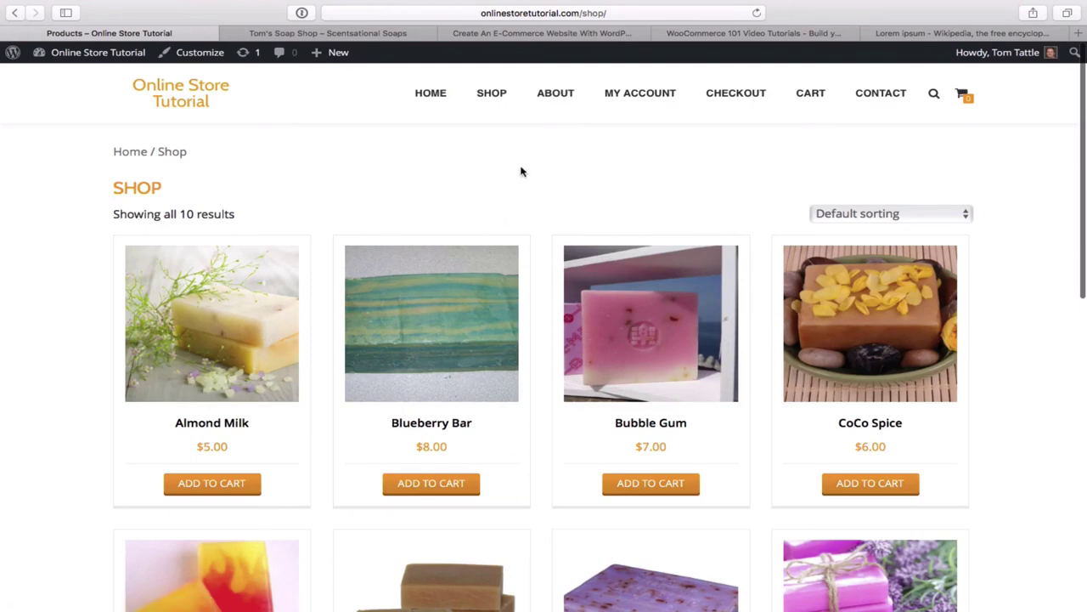
click(431, 96)
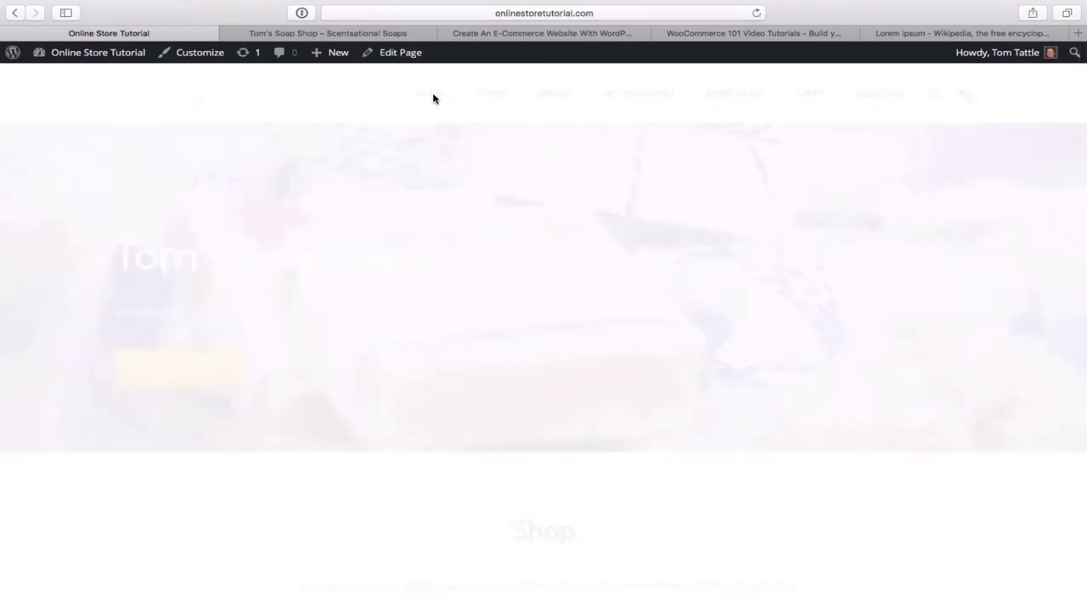
scroll(500, 201, down, 8)
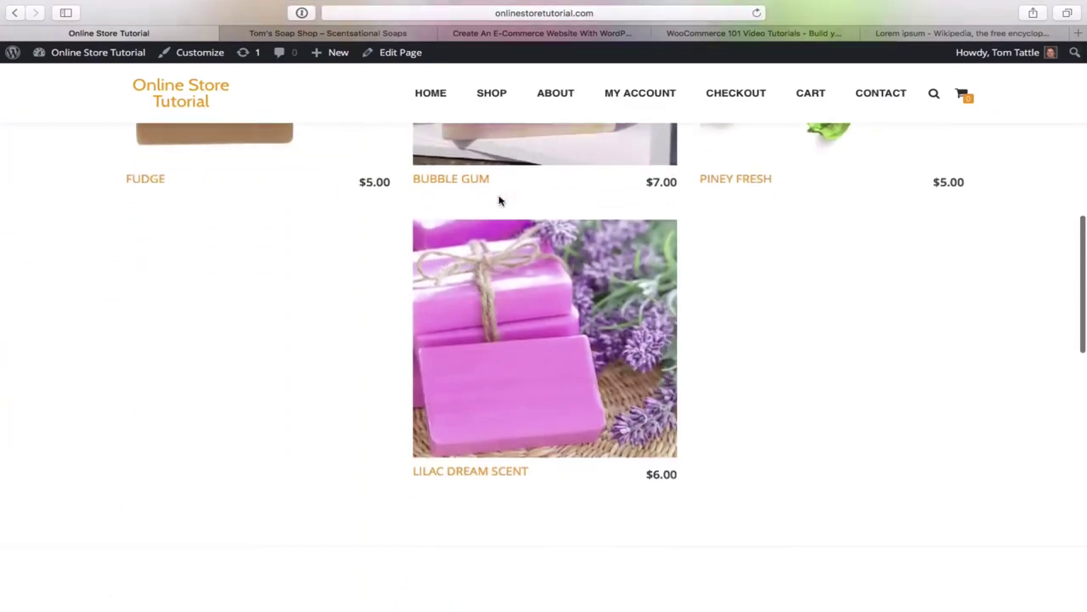
scroll(500, 201, up, 4)
scroll(500, 201, up, 3)
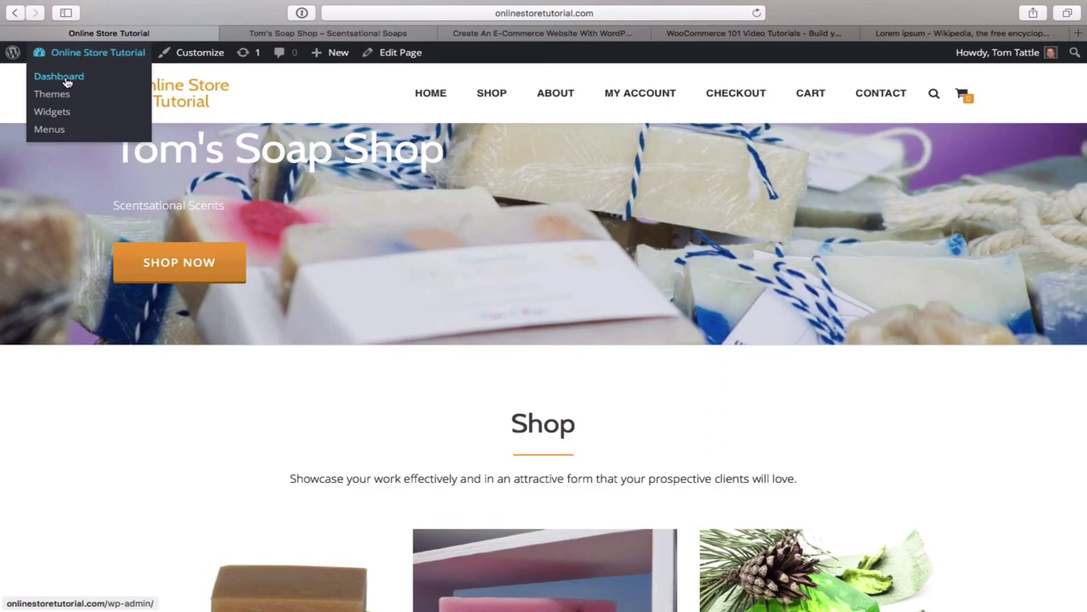
- Reopen the Customizer's Shop section and raise Number of products to 6
click(195, 58)
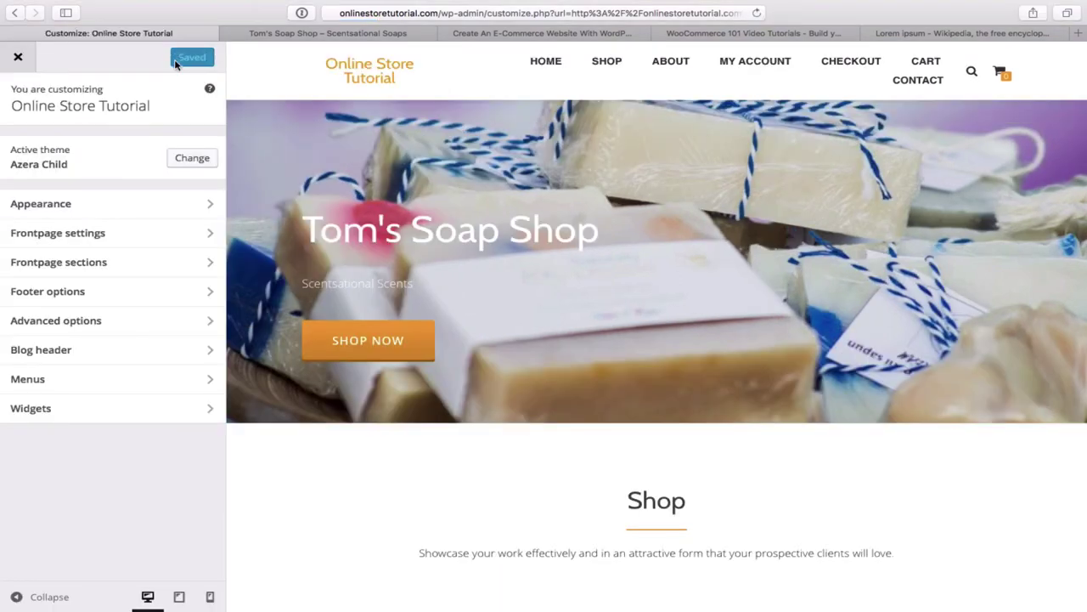
click(167, 267)
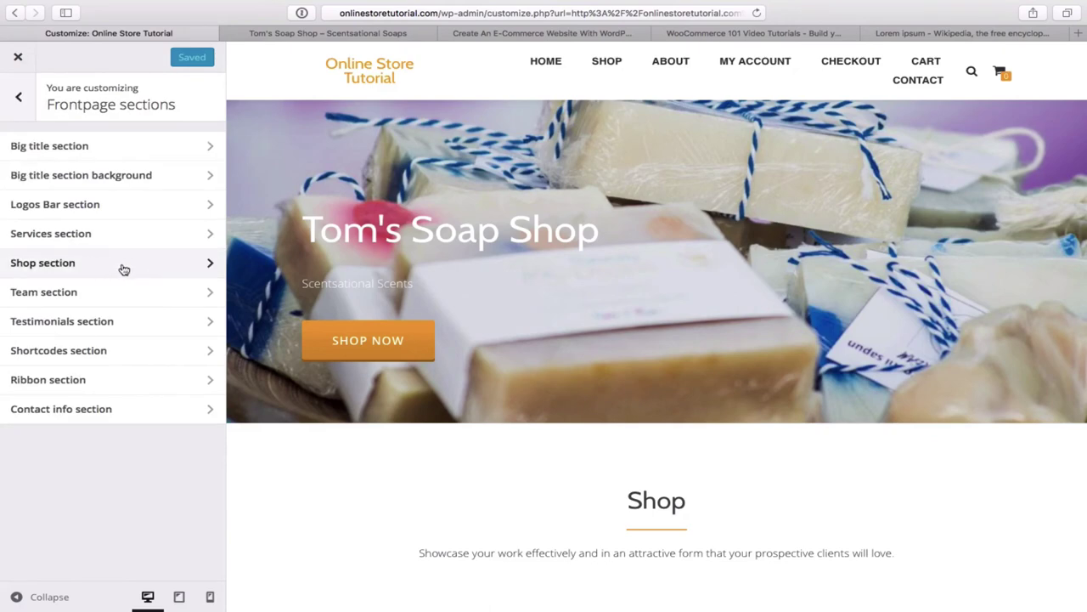
click(124, 269)
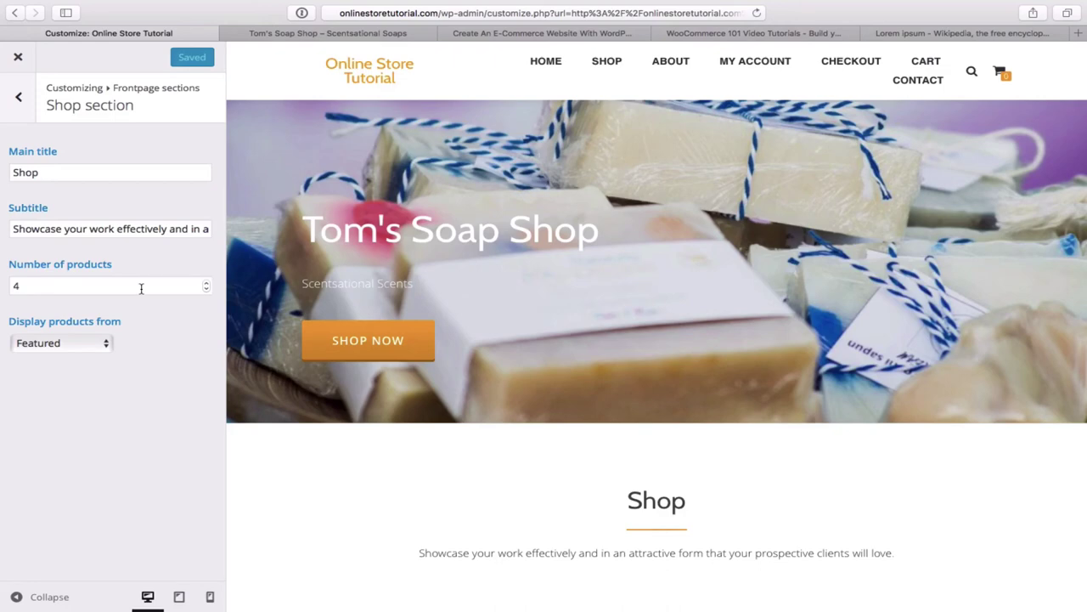
click(207, 288)
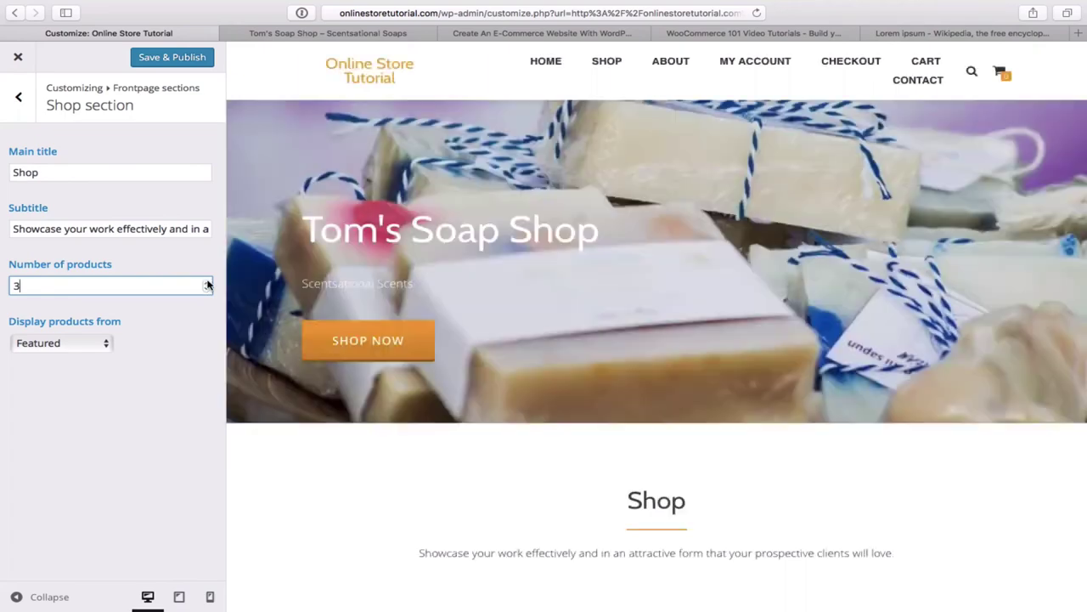
click(206, 282)
click(206, 282)
click(206, 282)
- Retype the Shop subtitle as 'Some Of Our Featured Items', remove the doubled space, and publish
triple_click(182, 228)
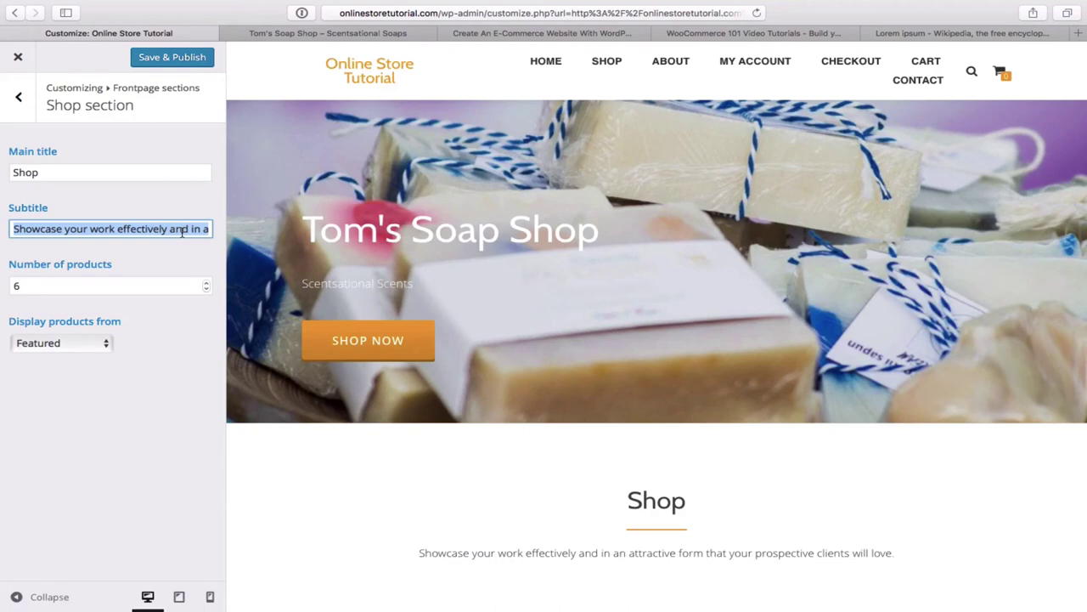
key(BackSpace)
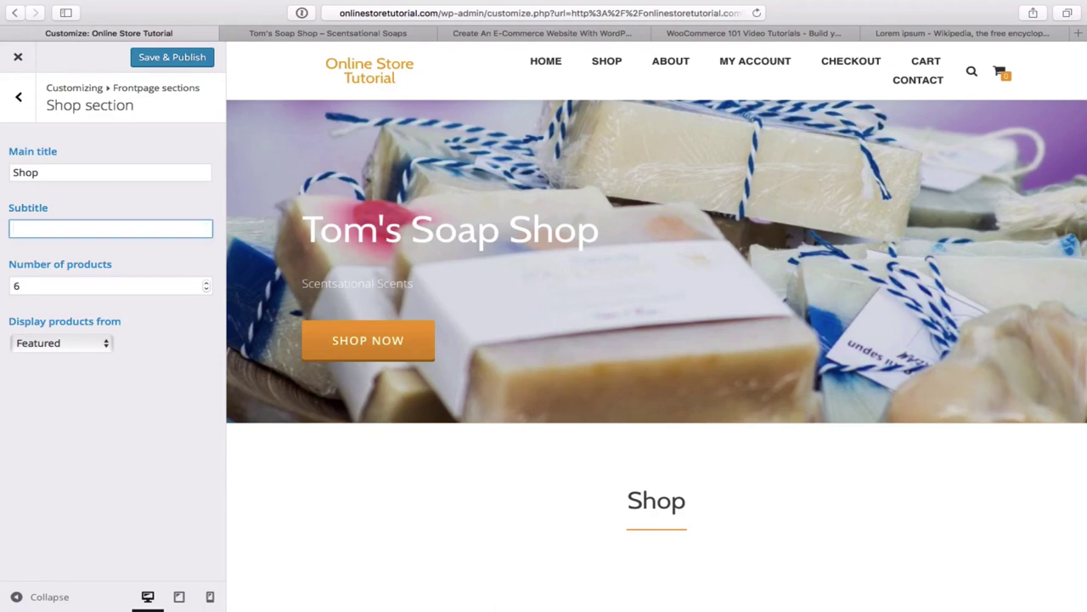
text(Some  Of Ou)
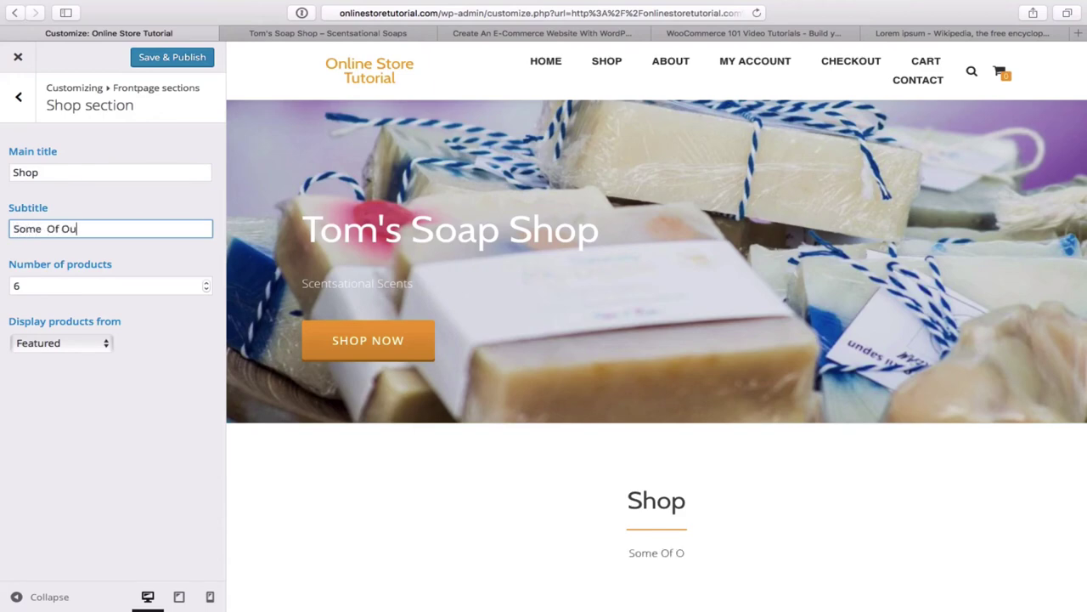
text(r Fea)
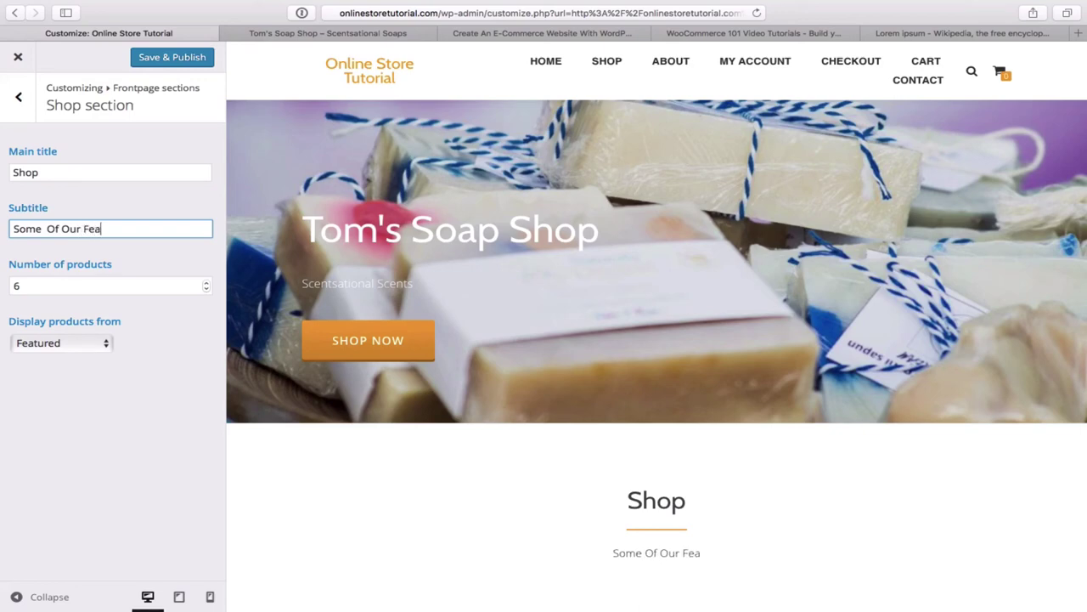
text(tured I)
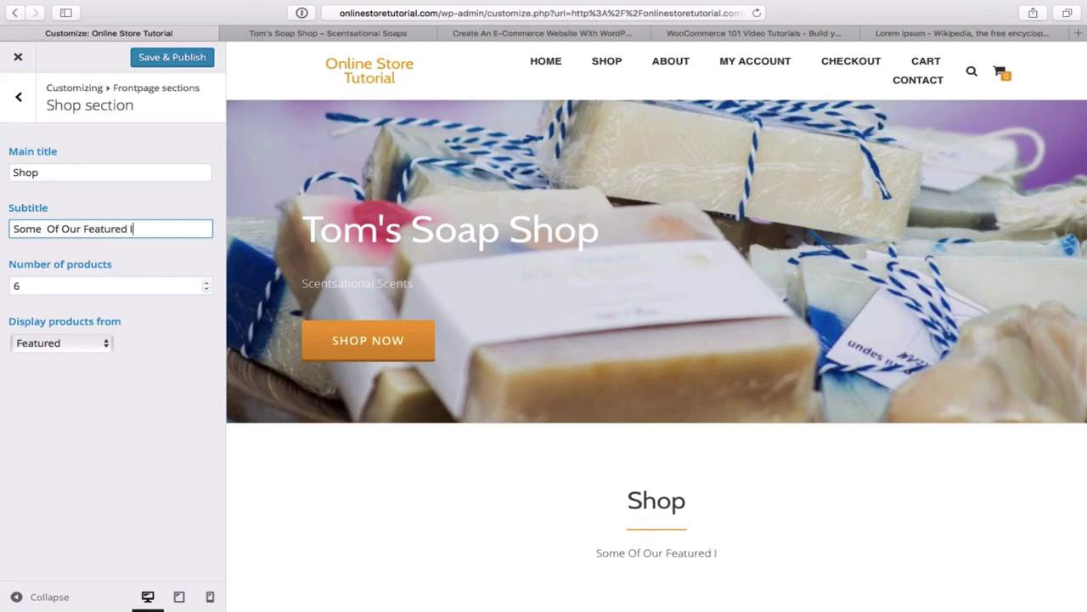
text(tems)
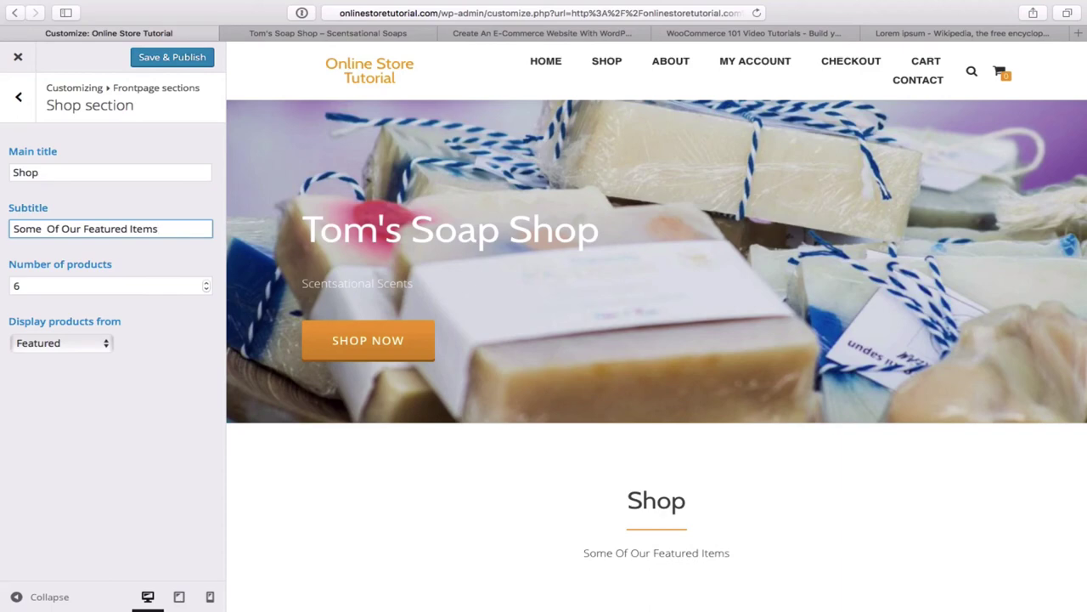
click(47, 228)
key(BackSpace)
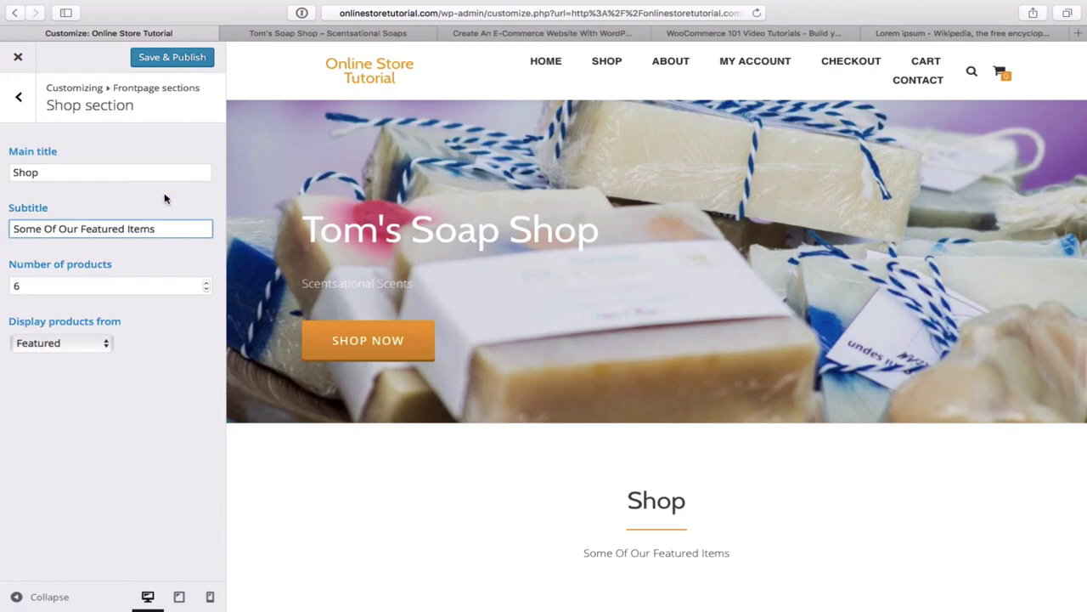
click(179, 60)
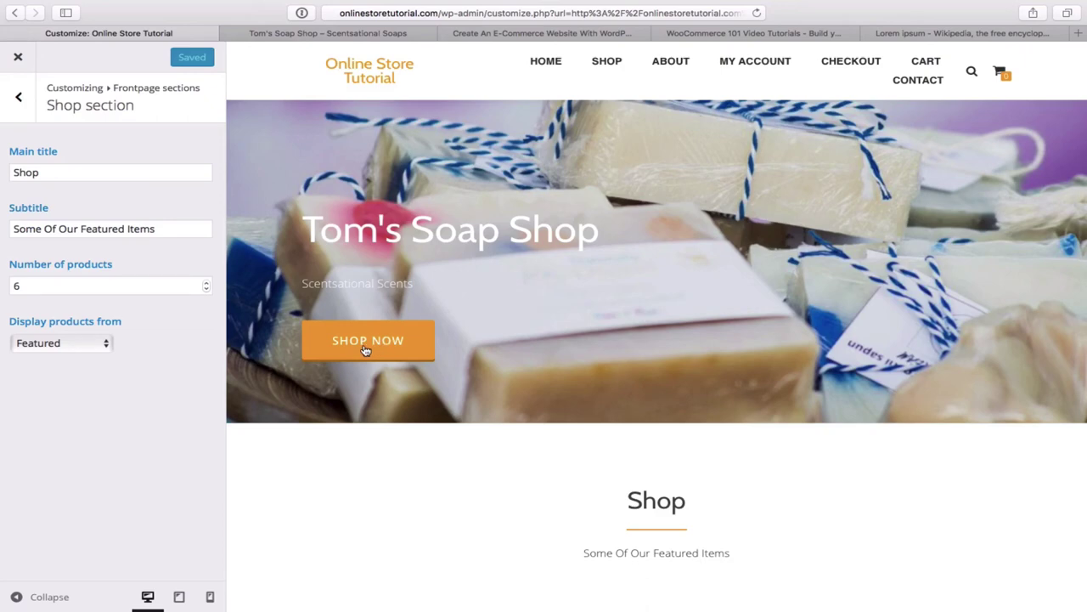
- On the Tom's Soap Shop reference site, test that SHOP NOW jumps to the Shop section
click(347, 34)
scroll(556, 162, up, 5)
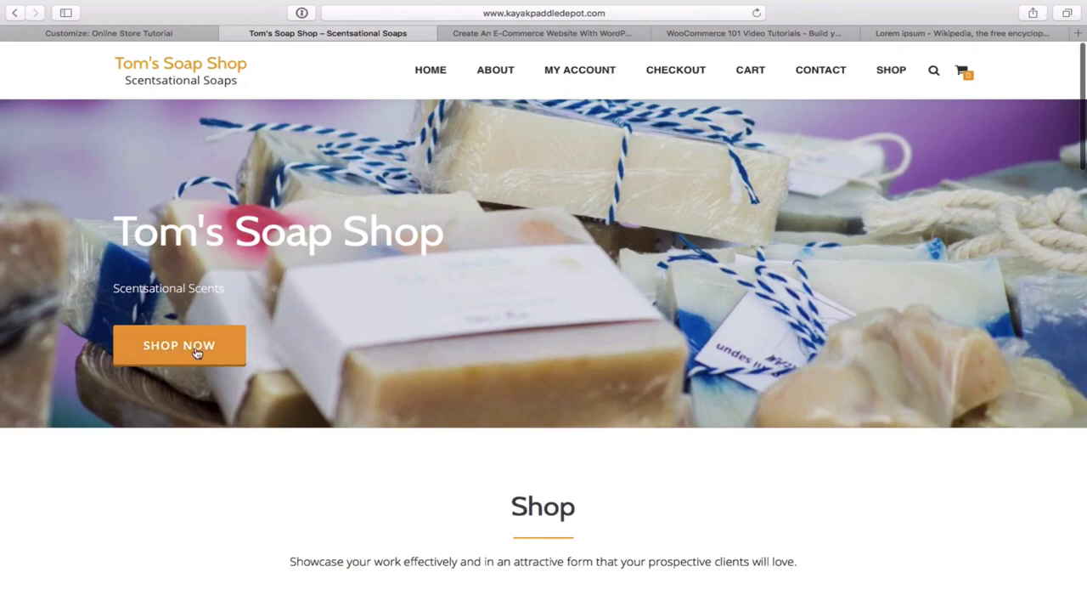
scroll(194, 348, down, 5)
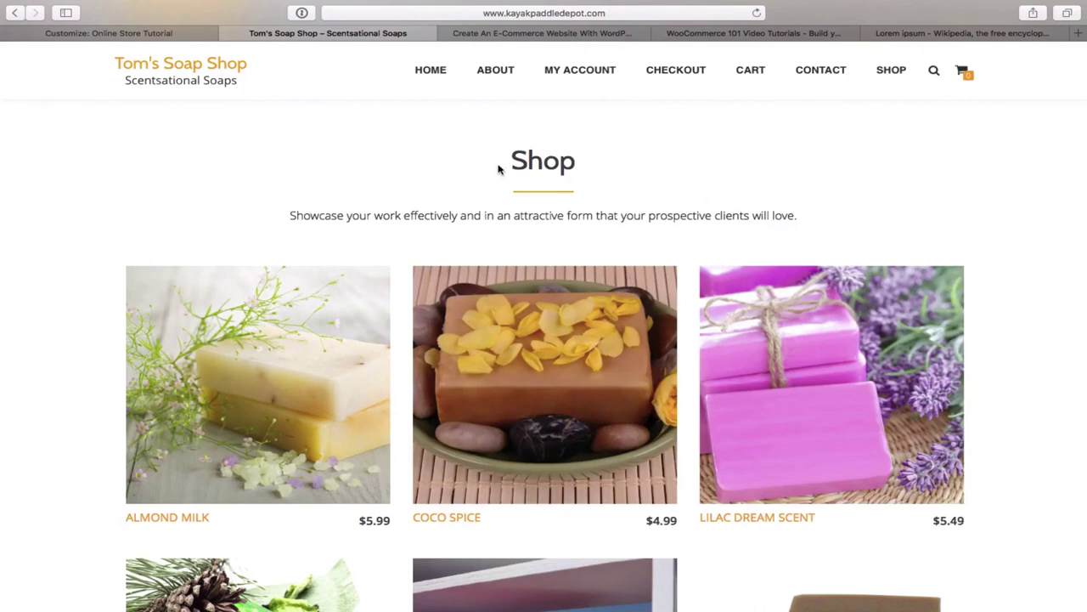
scroll(497, 170, up, 5)
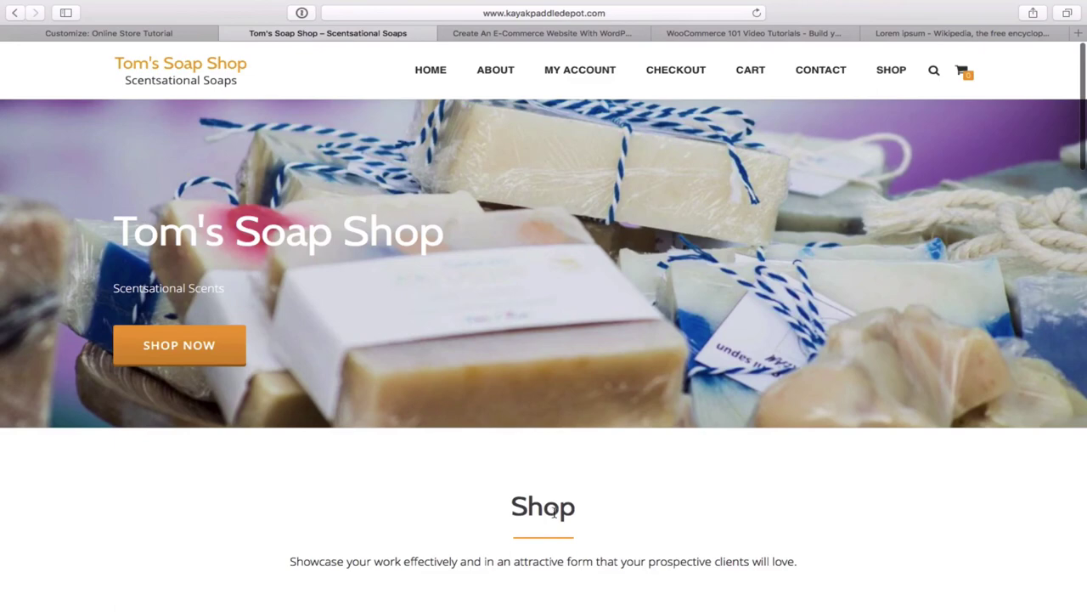
scroll(553, 510, down, 5)
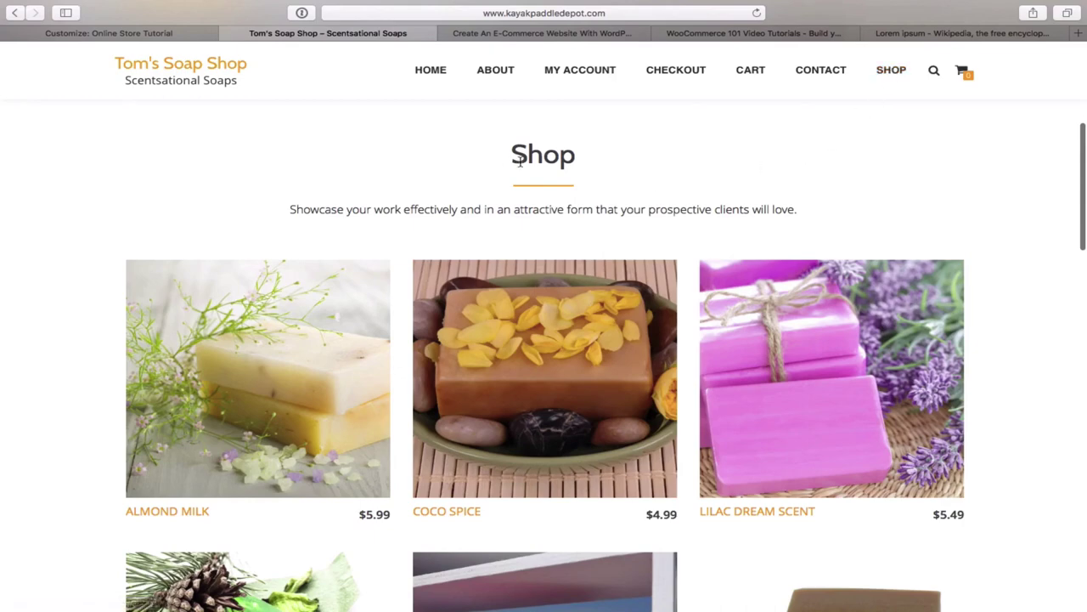
scroll(512, 158, up, 5)
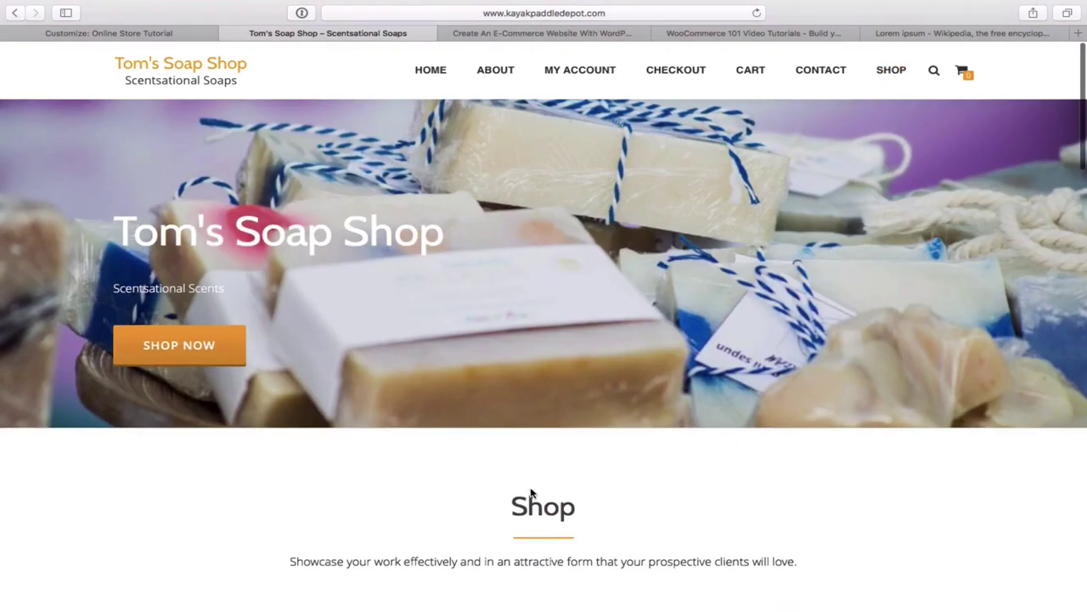
click(206, 352)
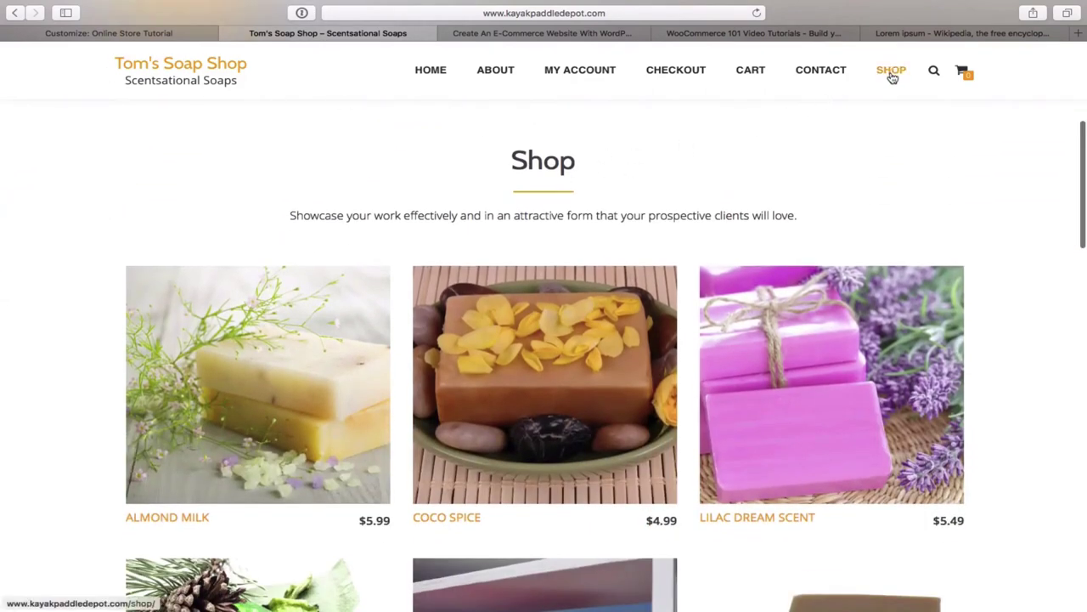
- Set the Big title section's Button link to #shop and Save & Publish
click(146, 34)
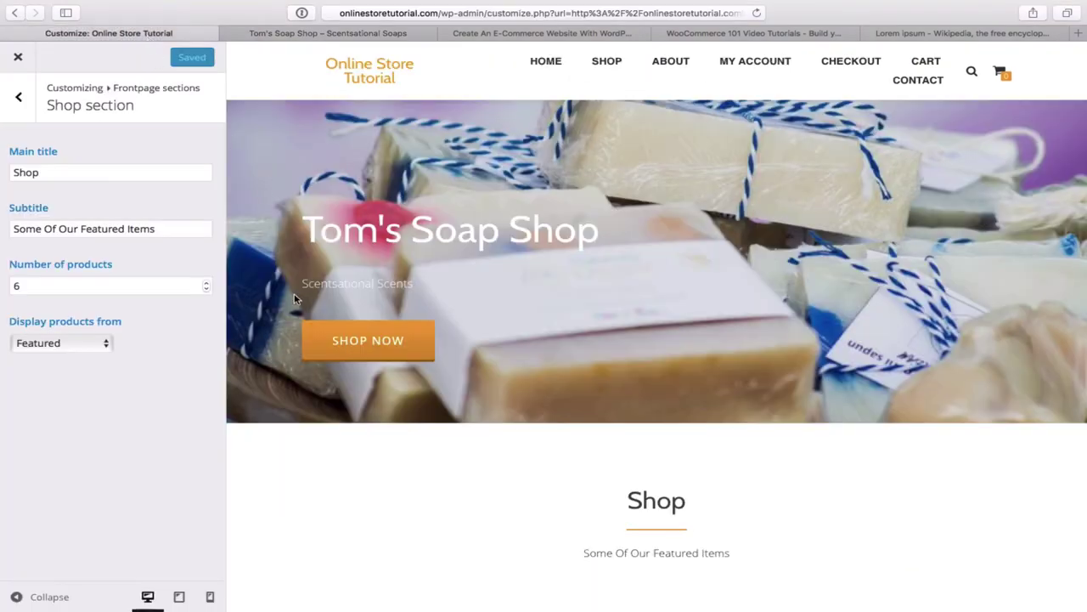
click(17, 101)
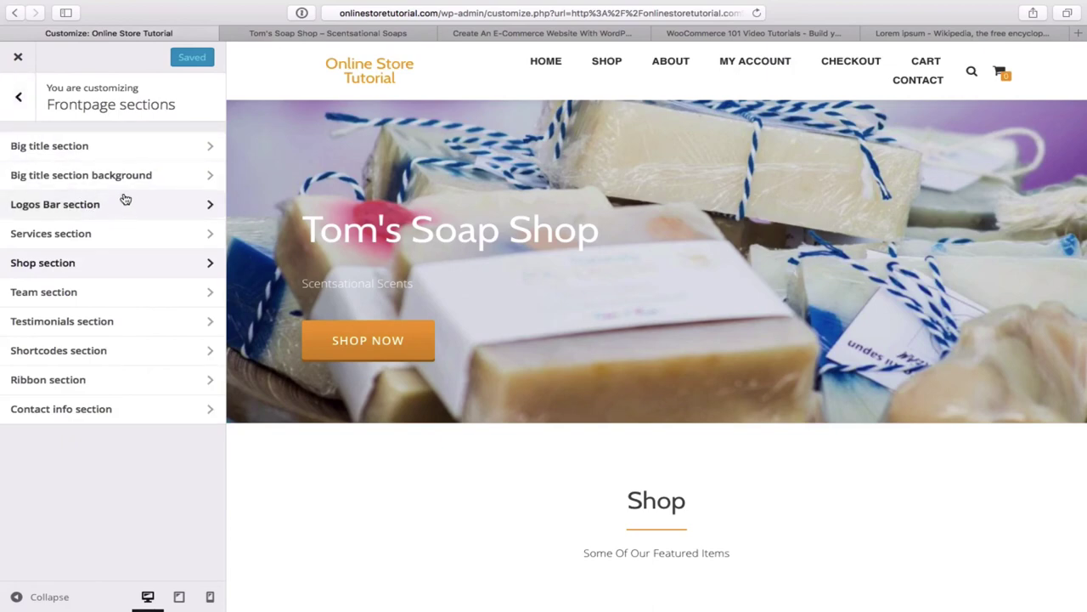
click(144, 149)
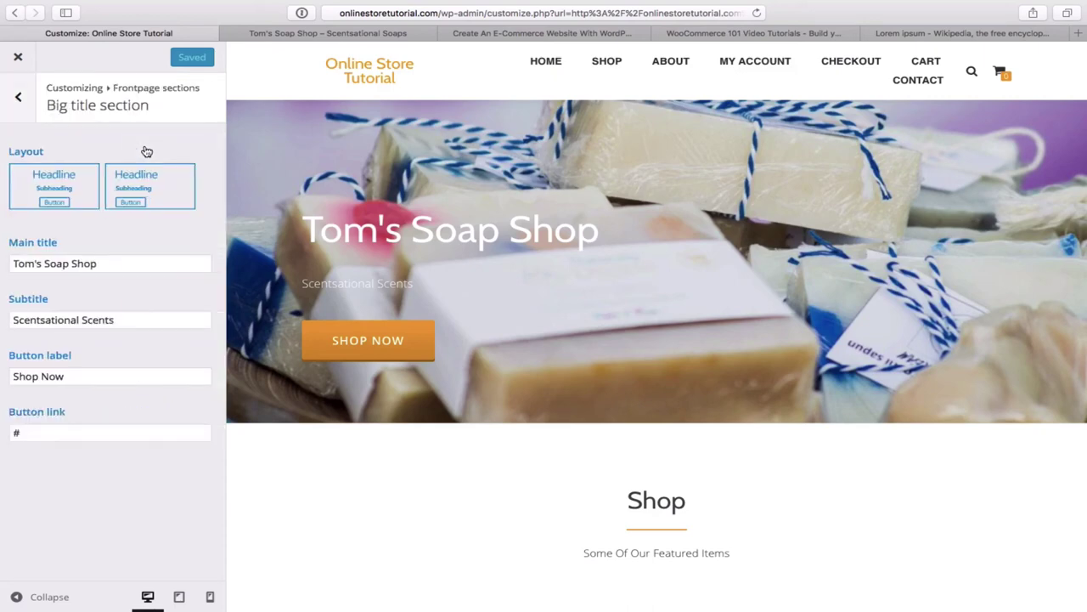
click(36, 435)
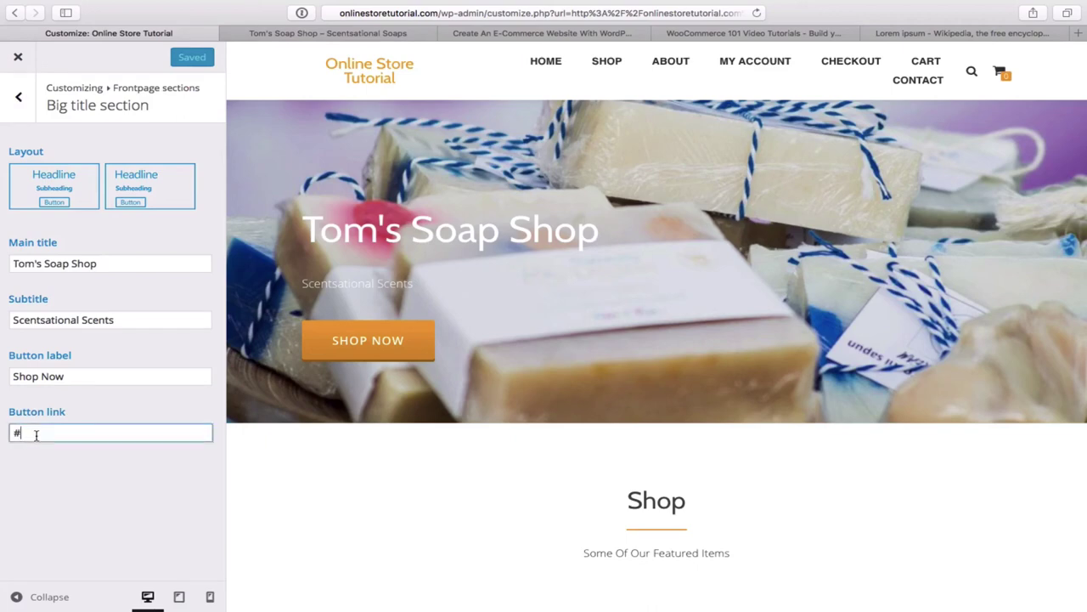
text(shop)
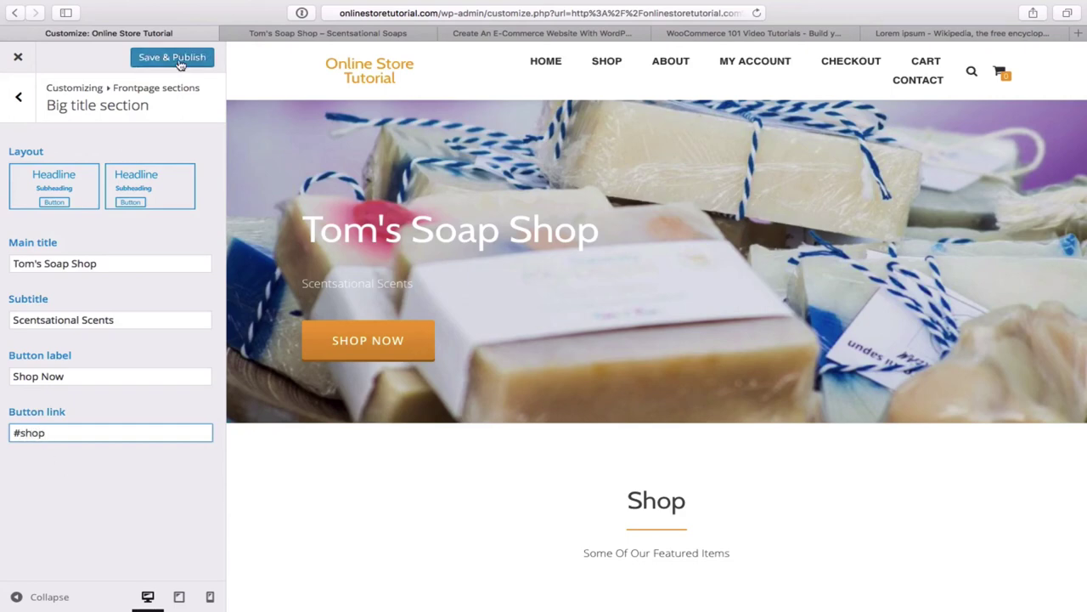
click(178, 61)
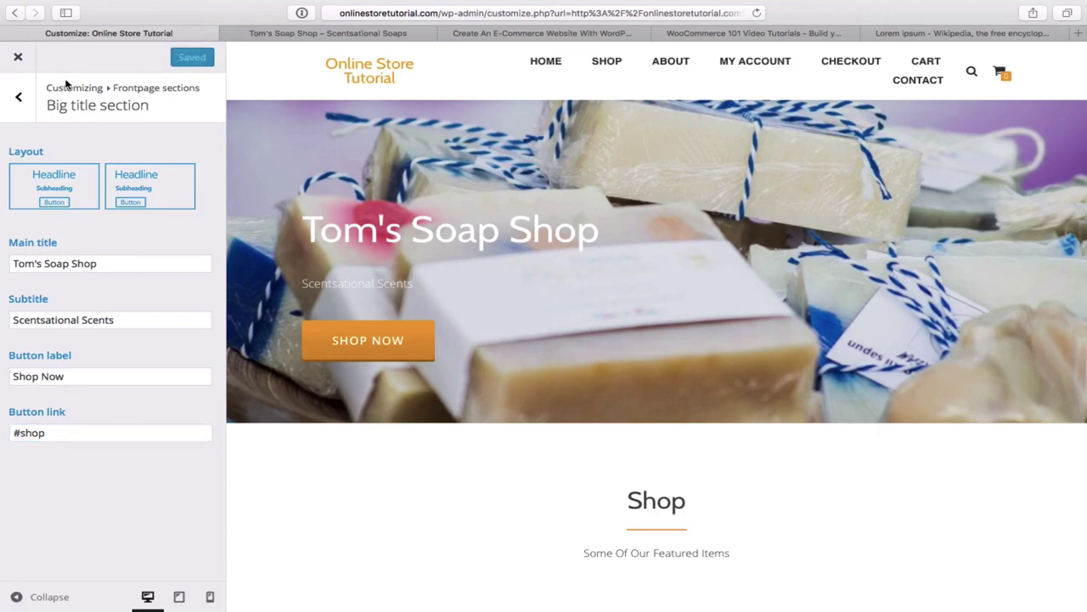
- Close the Customizer and scroll the live homepage's featured items
click(20, 57)
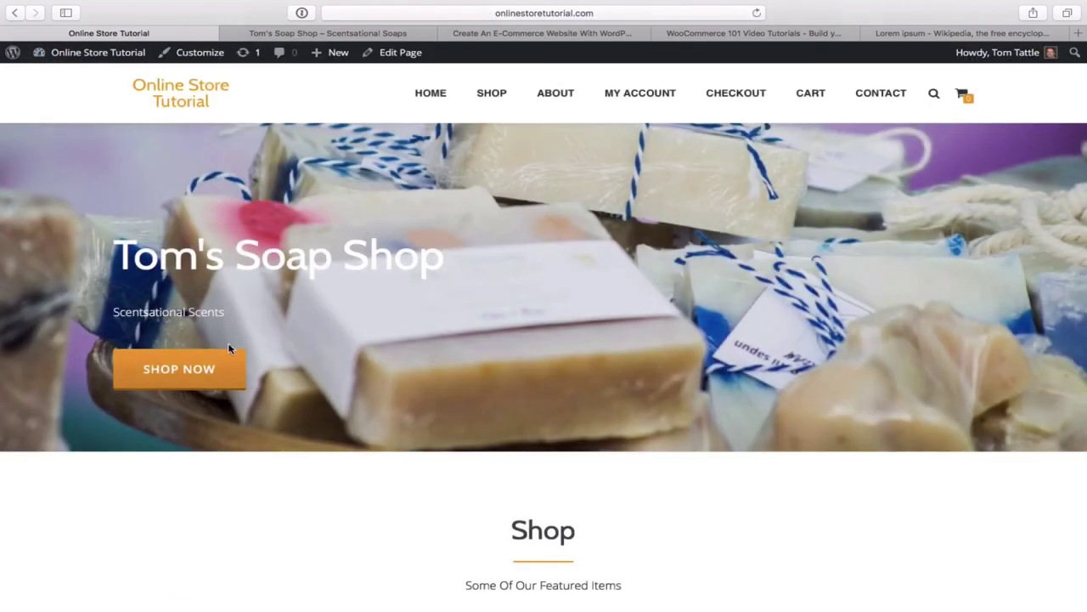
scroll(202, 370, down, 2)
scroll(201, 370, down, 5)
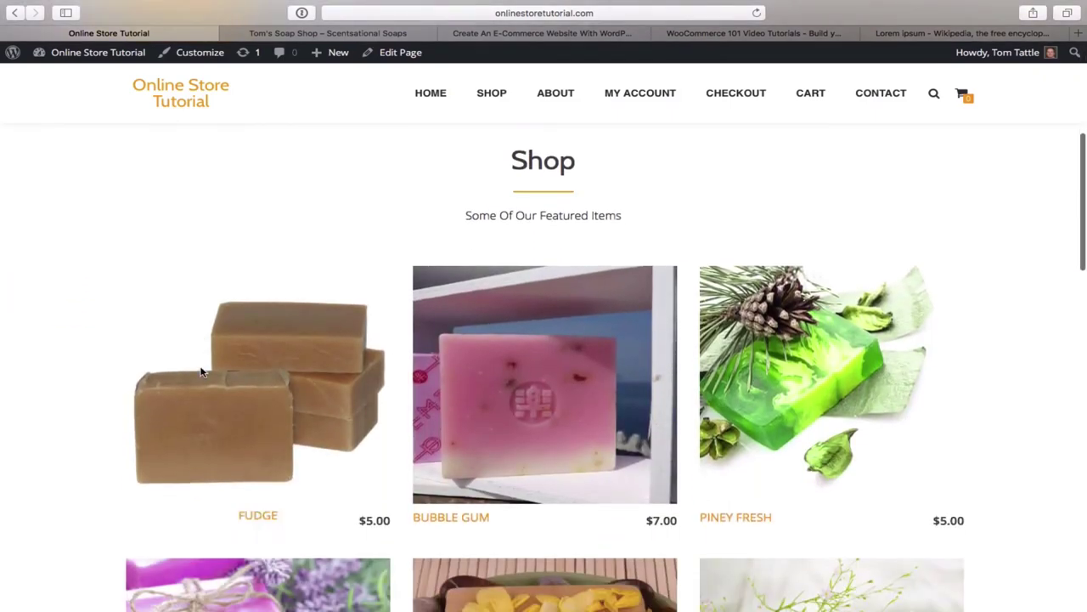
mouse_move(630, 367)
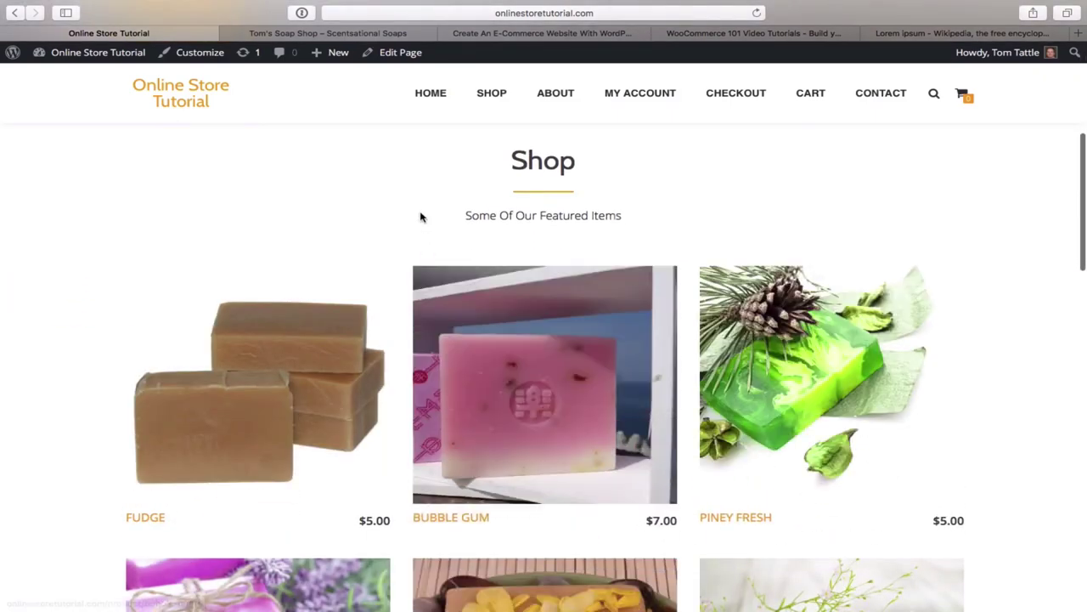
scroll(420, 214, up, 6)
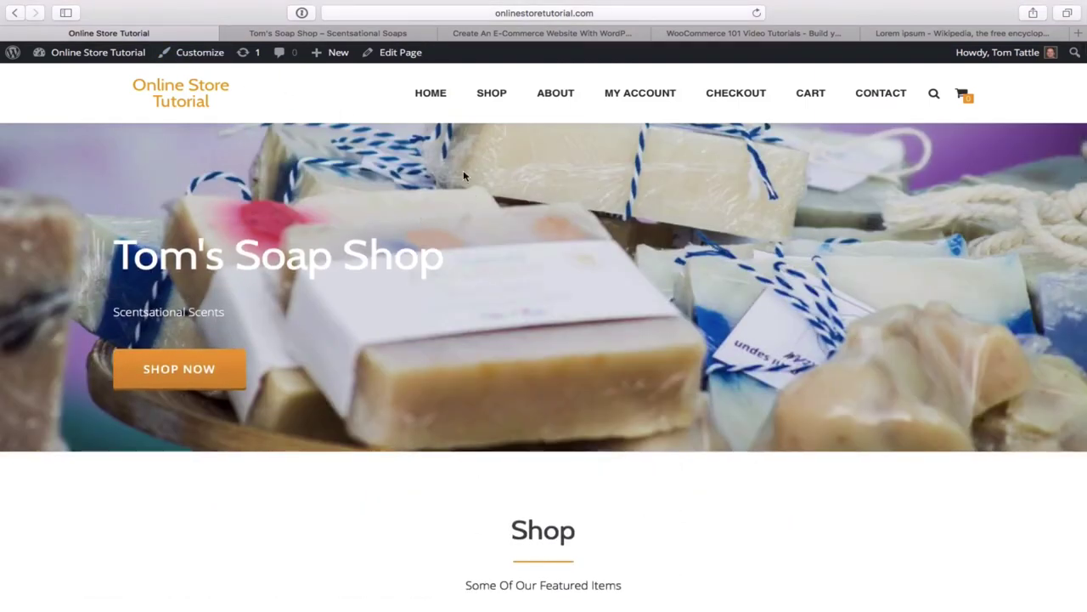
- Open the SHOP page listing all 10 soaps and select its web address
click(493, 93)
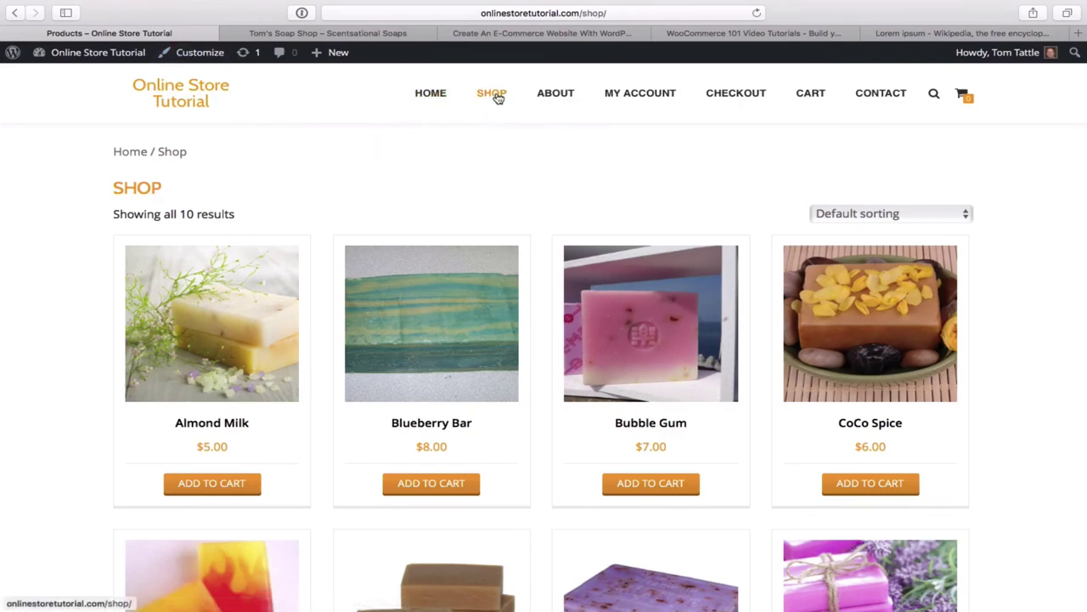
click(524, 14)
key(super+c)
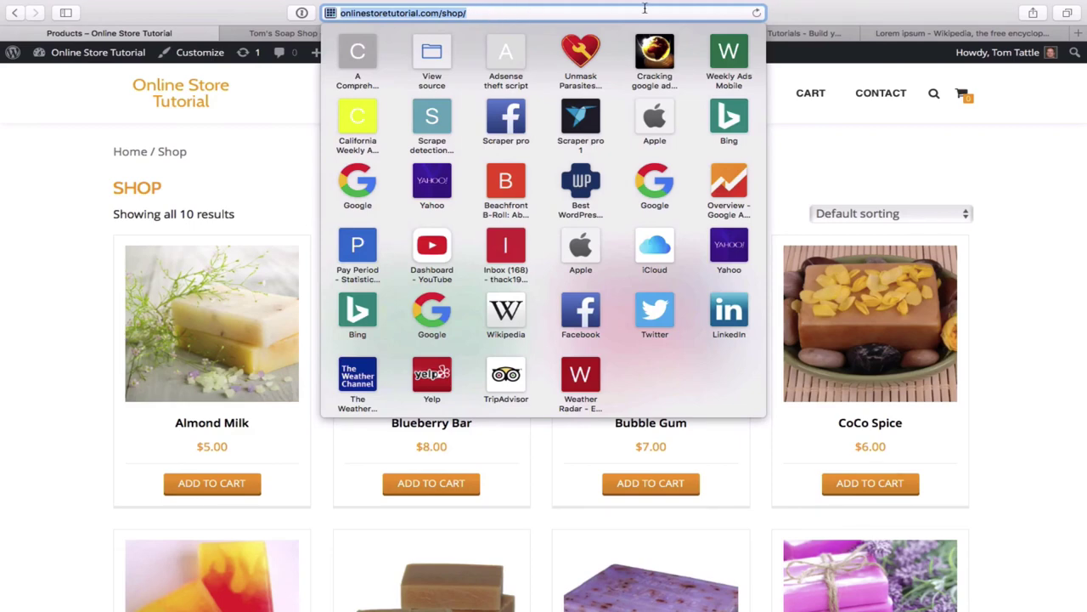
click(861, 128)
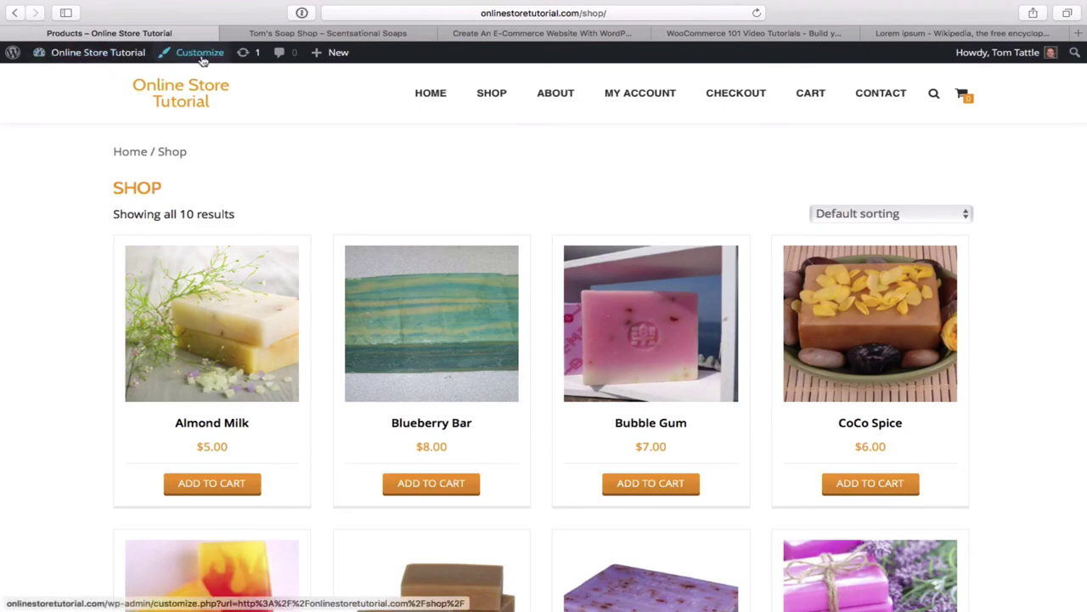
- Reopen the Customizer from the Shop page and navigate to the Big title section
click(199, 57)
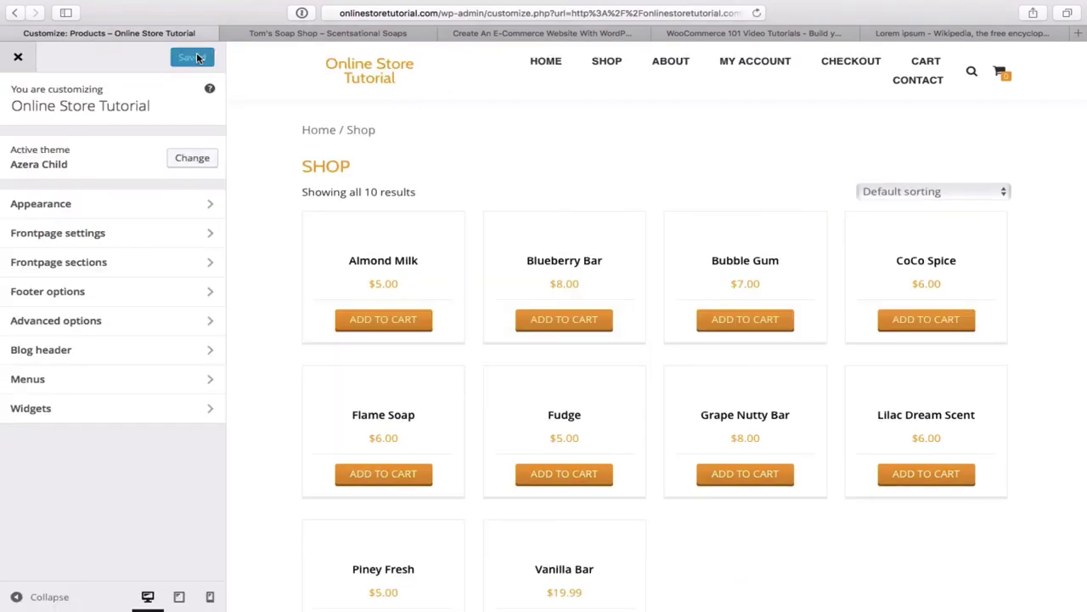
click(178, 242)
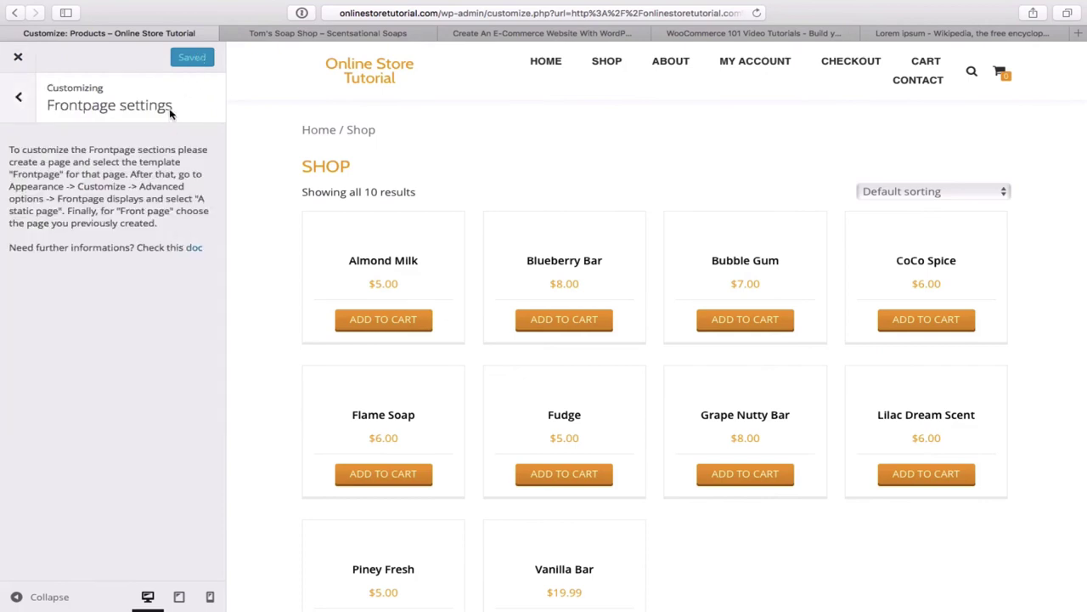
click(20, 98)
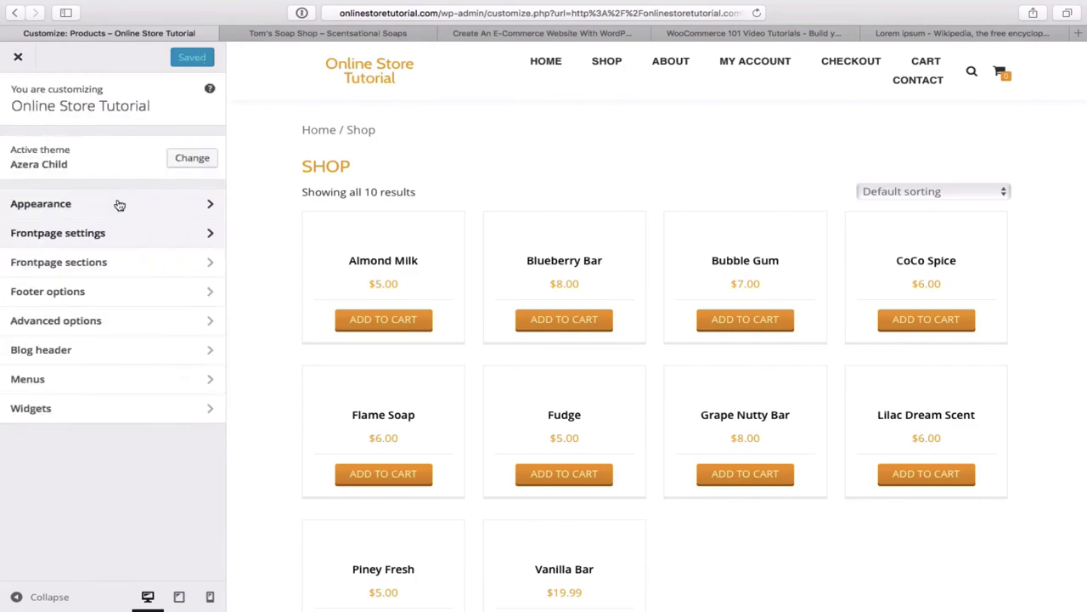
click(148, 269)
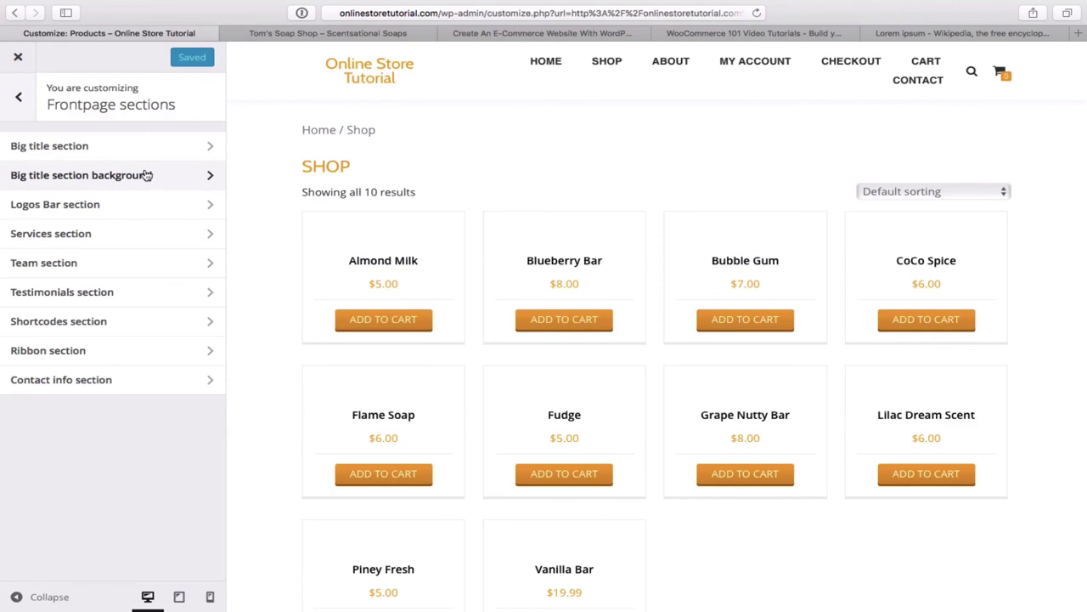
click(165, 151)
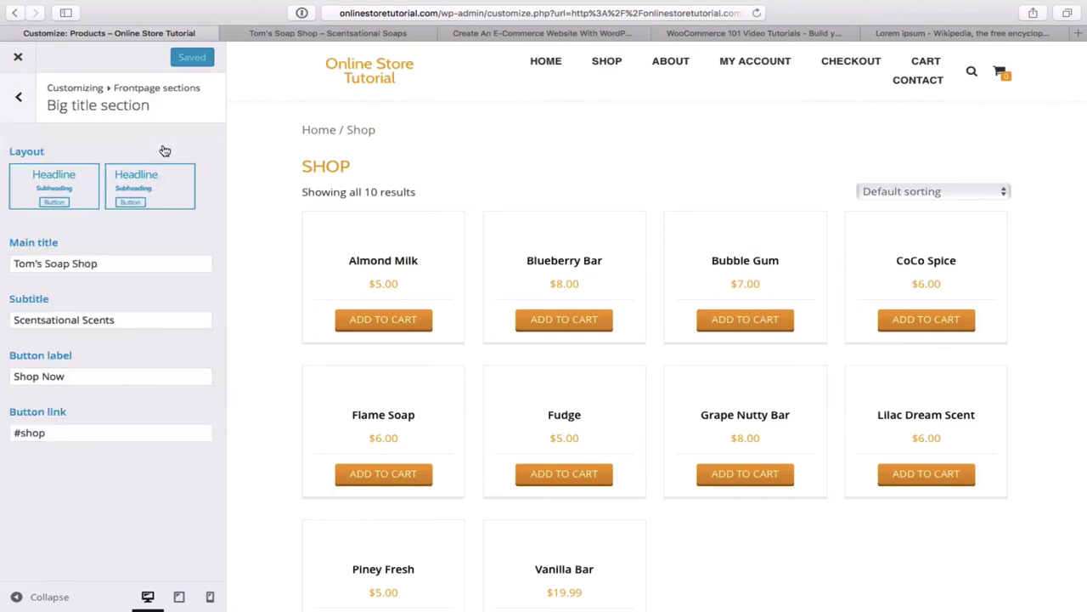
triple_click(60, 433)
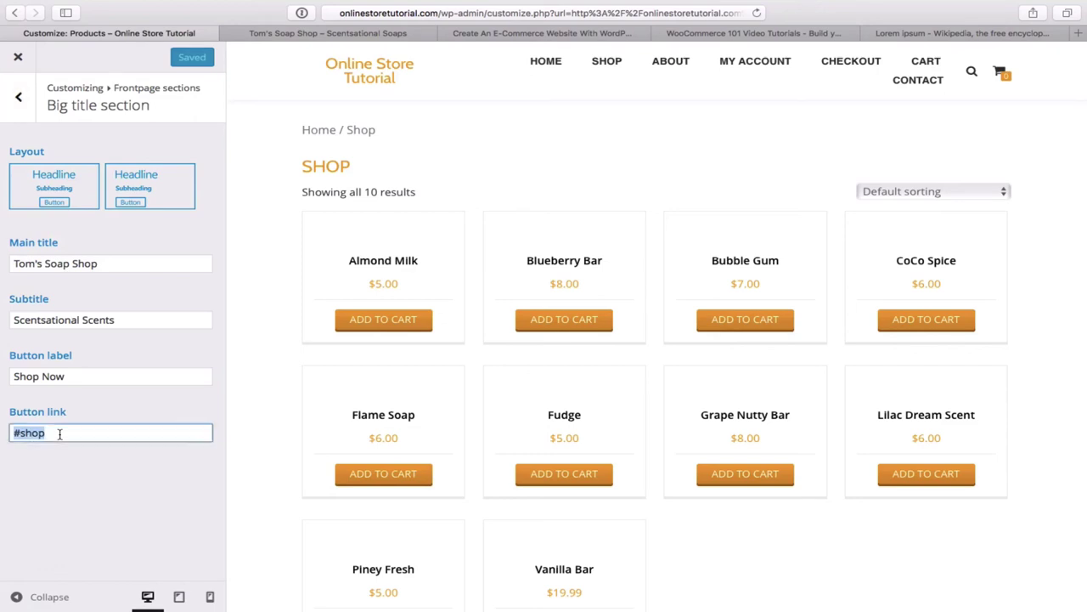
key(BackSpace)
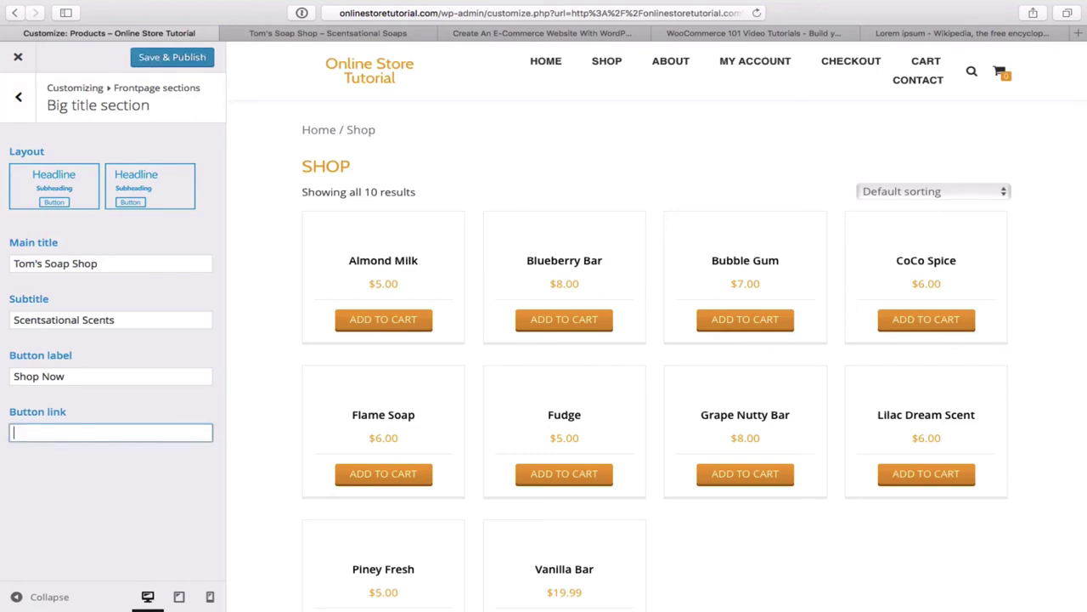
key(super+v)
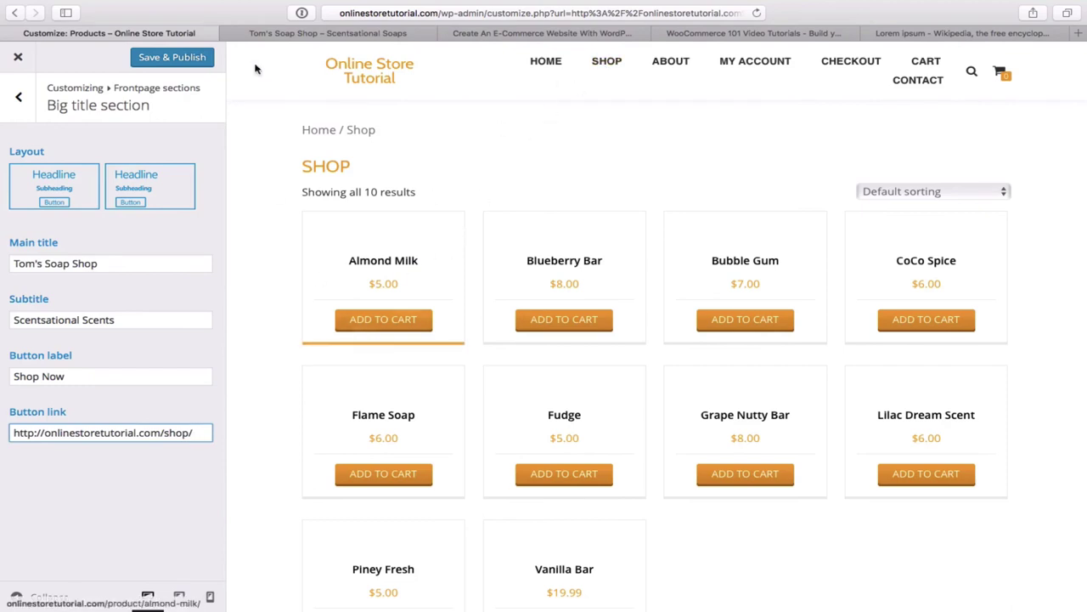
click(169, 58)
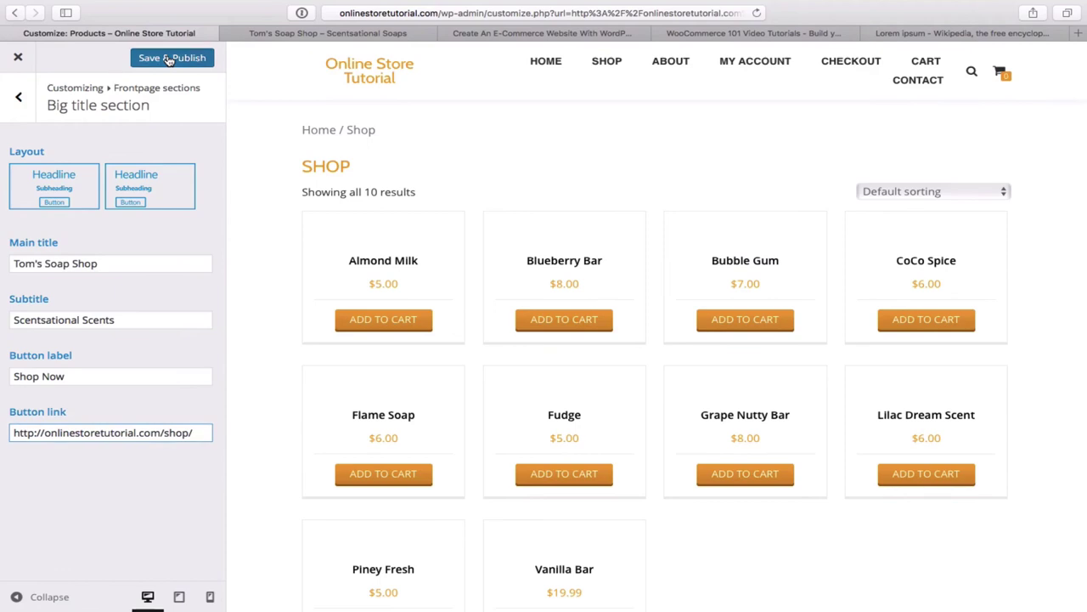
click(169, 59)
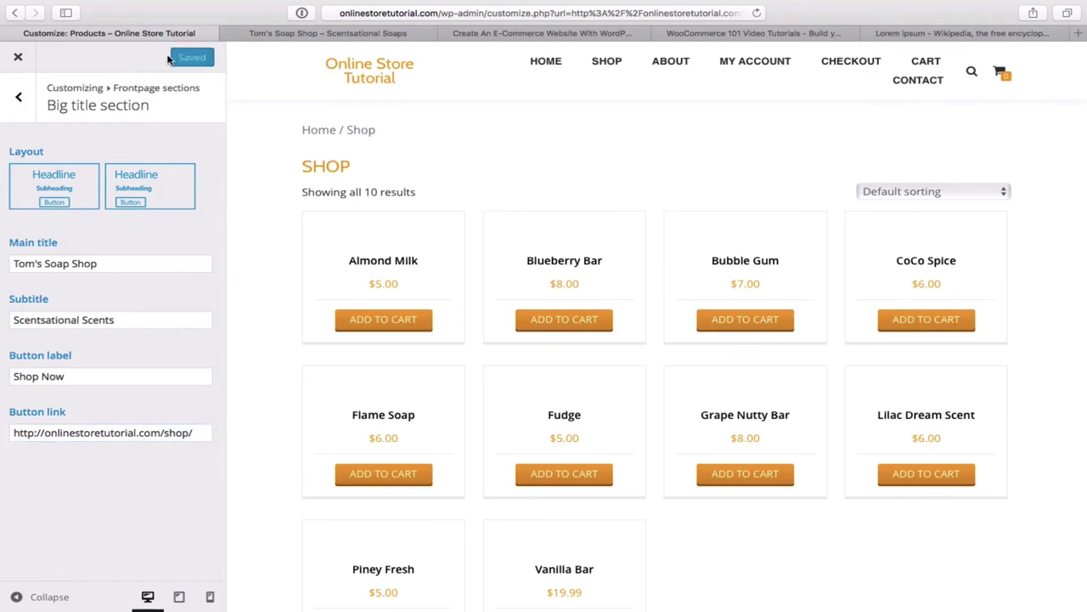
click(18, 58)
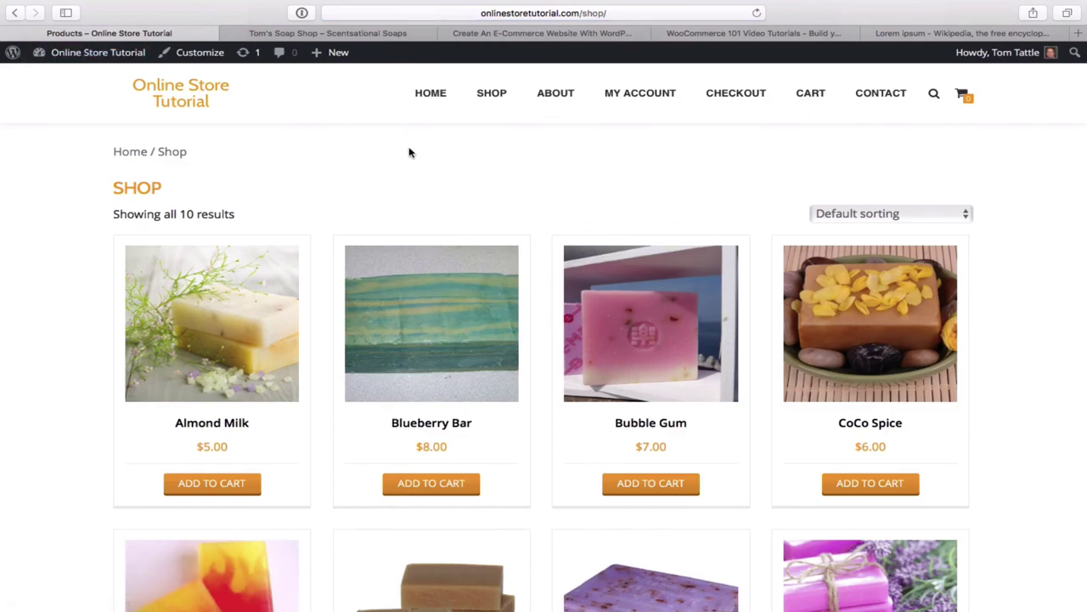
- Confirm the homepage's Shop Now button opens the shop page, then return to the homepage
click(430, 96)
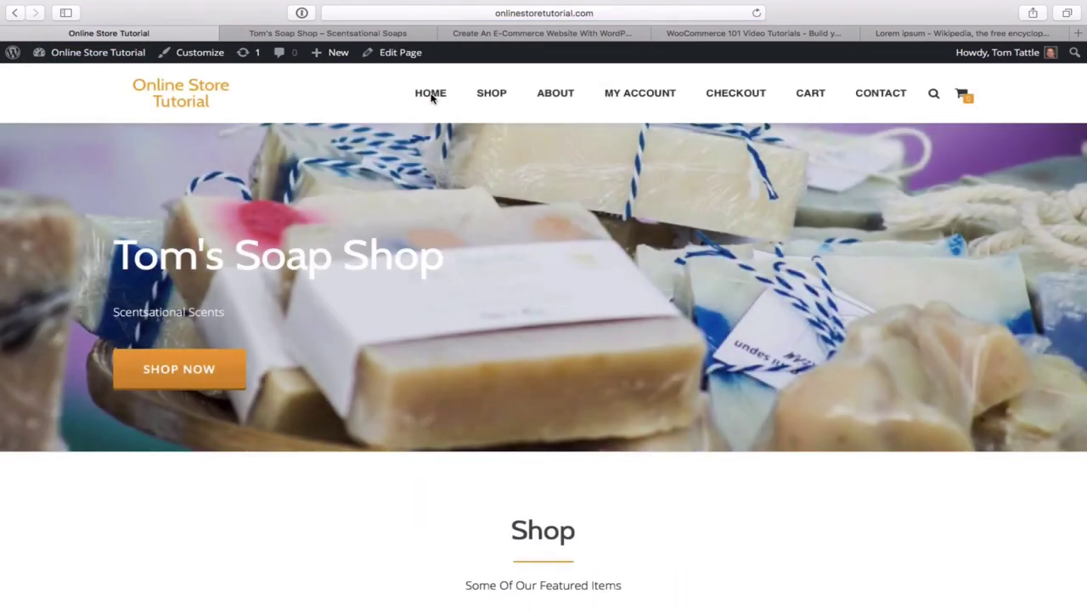
click(194, 375)
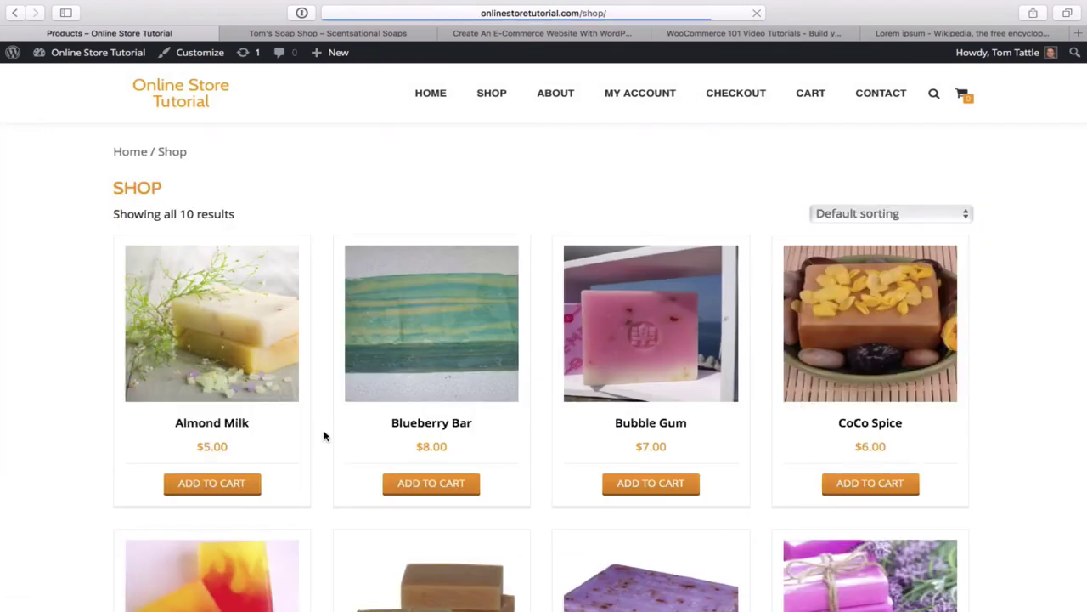
scroll(504, 435, down, 5)
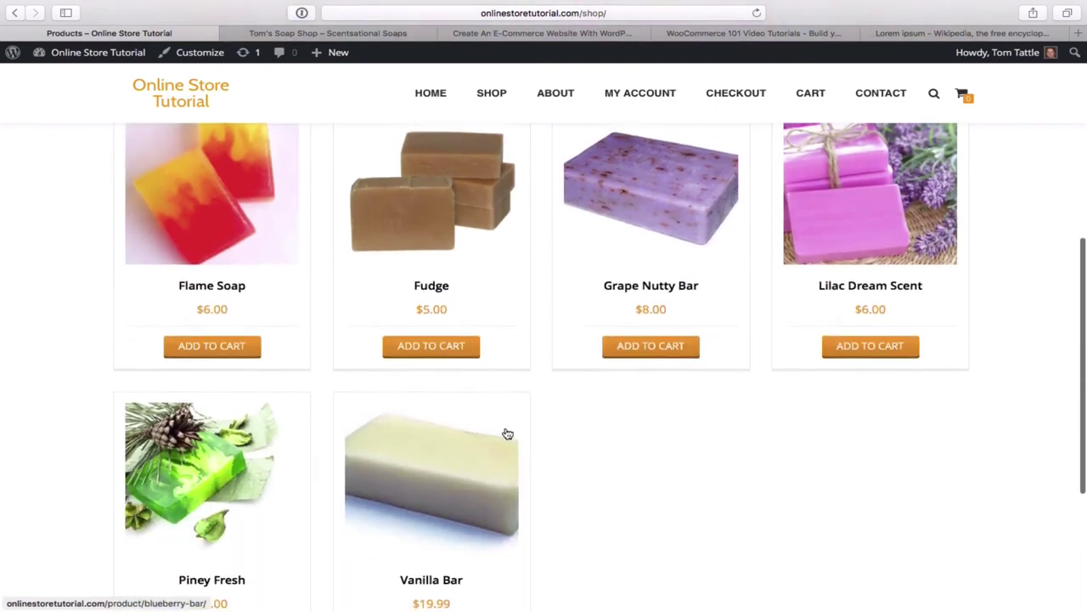
scroll(508, 434, up, 5)
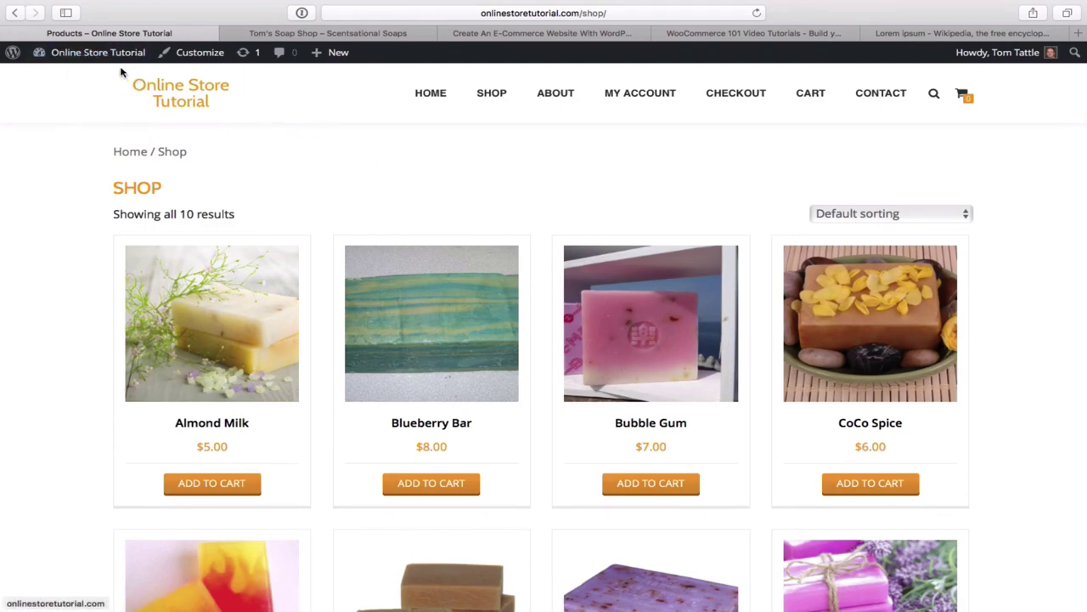
click(426, 96)
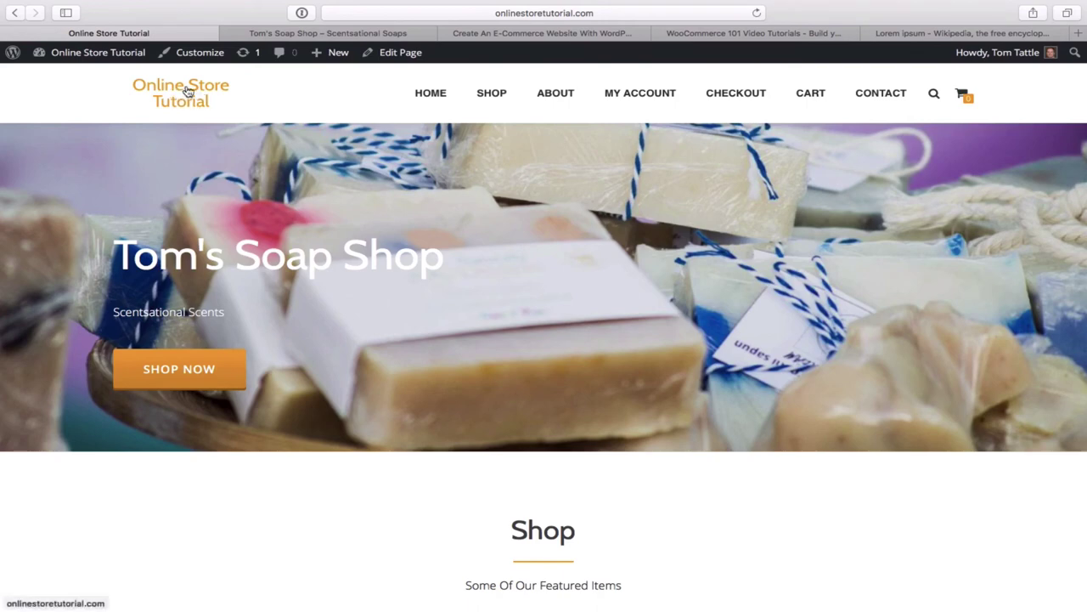
- Go from the admin dashboard to the General Settings page
mouse_move(98, 53)
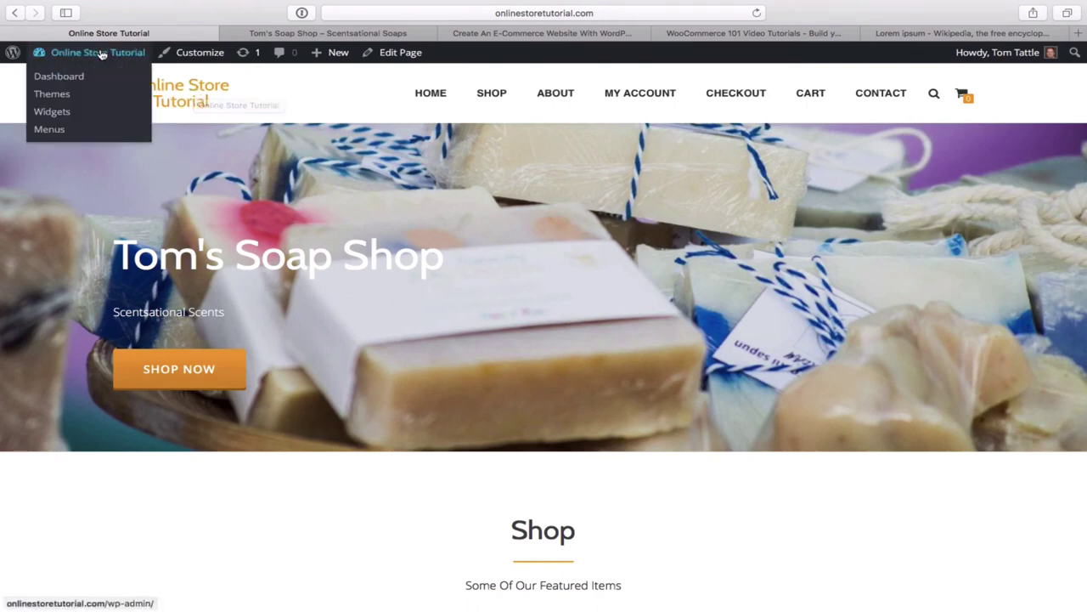
click(60, 78)
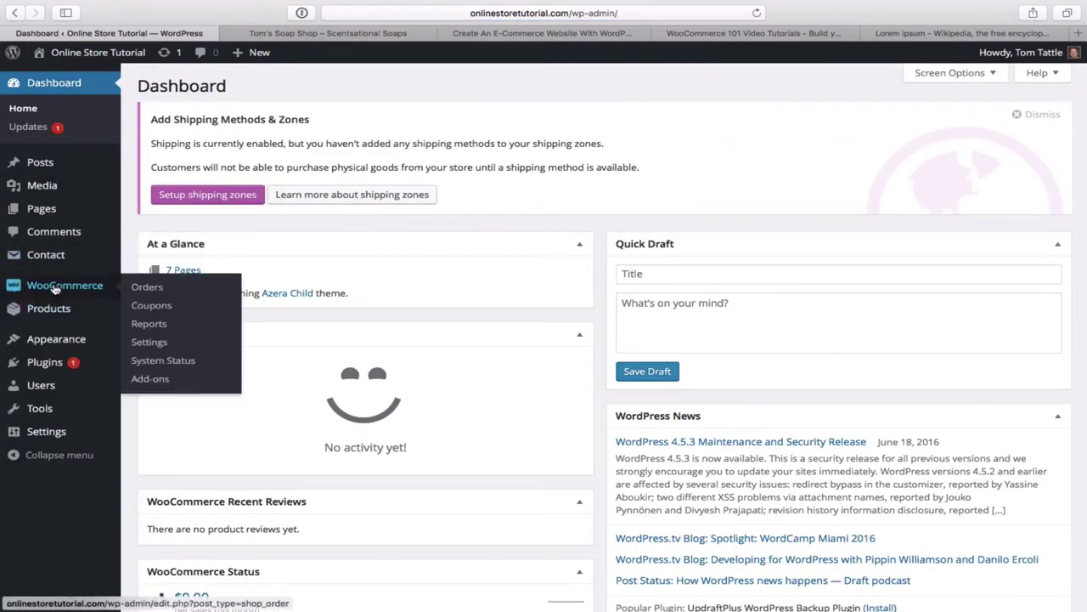
mouse_move(62, 430)
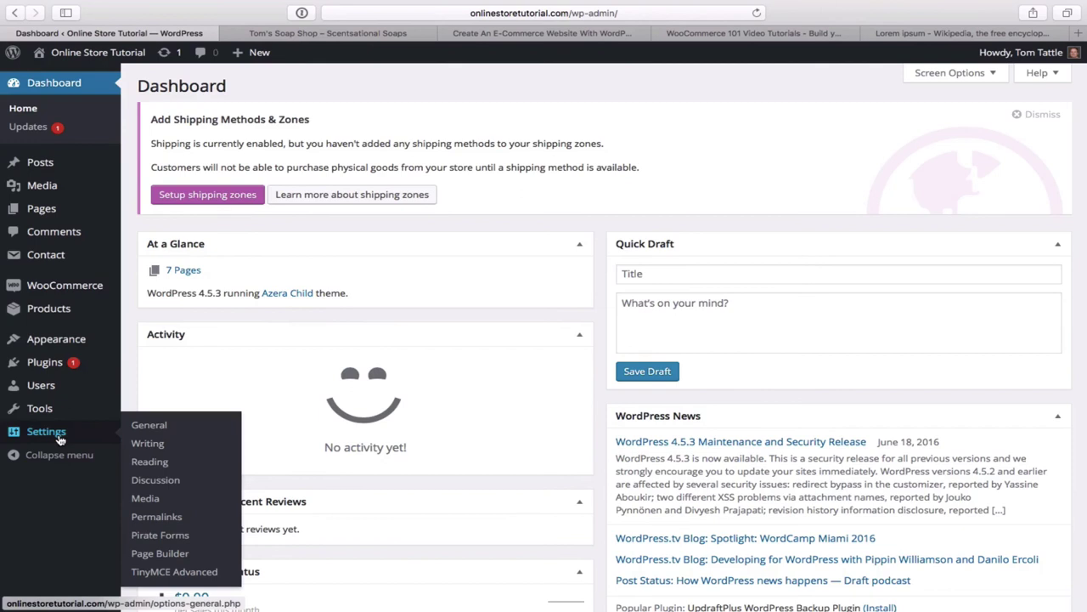
click(149, 427)
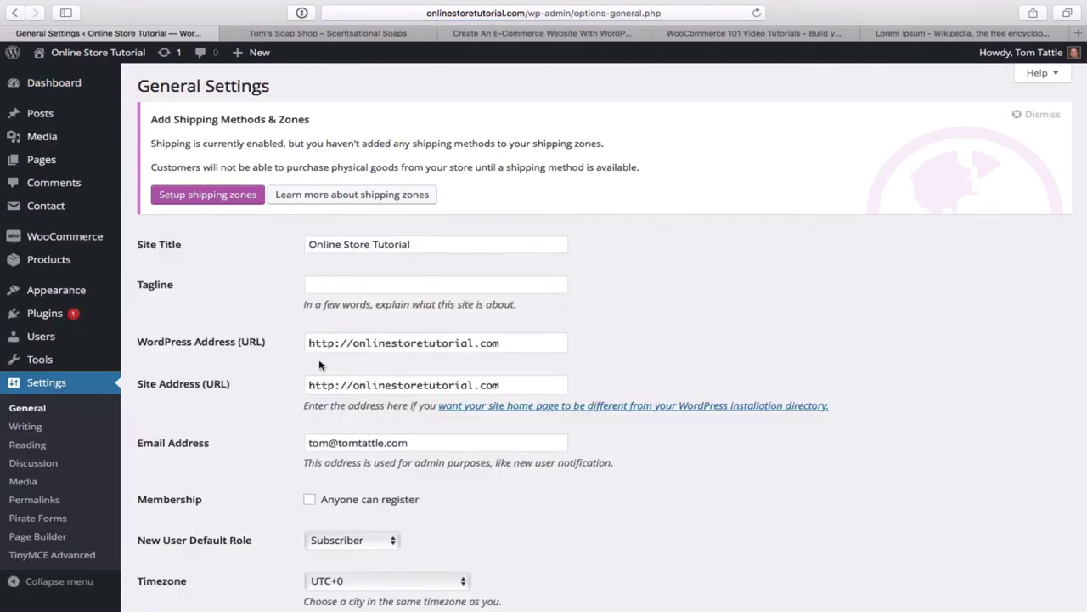
- Change the site title to 'Tom's Soap Shop', save the settings, and view the live site
double_click(429, 246)
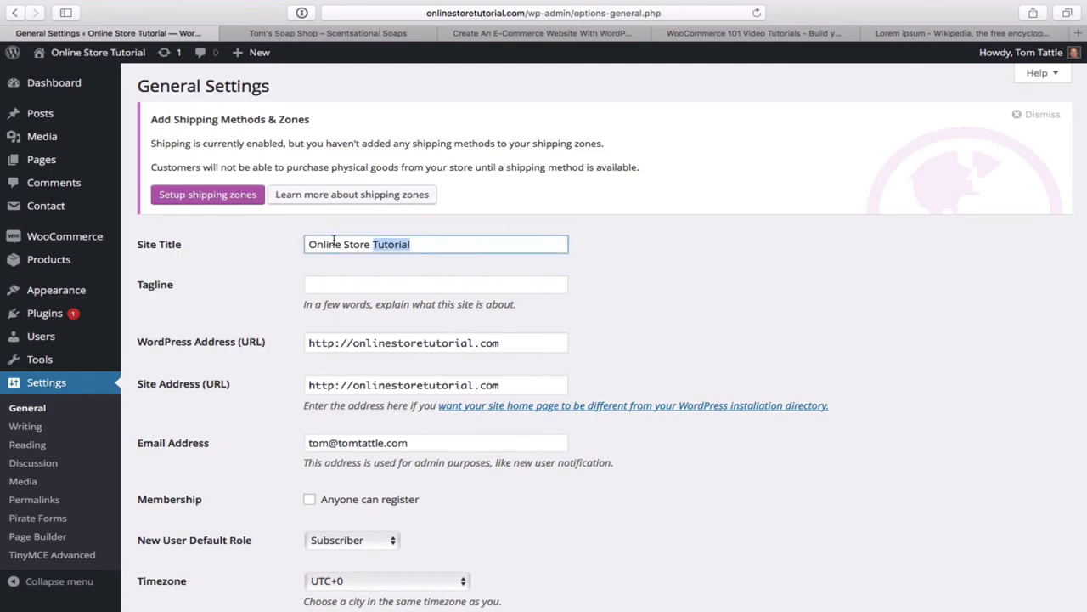
key(BackSpace)
key(BackSpace)
key(BackSpace)
key(BackSpace)
key(BackSpace)
key(BackSpace)
key(BackSpace)
key(BackSpace)
key(BackSpace)
key(BackSpace)
key(BackSpace)
key(BackSpace)
key(BackSpace)
key(BackSpace)
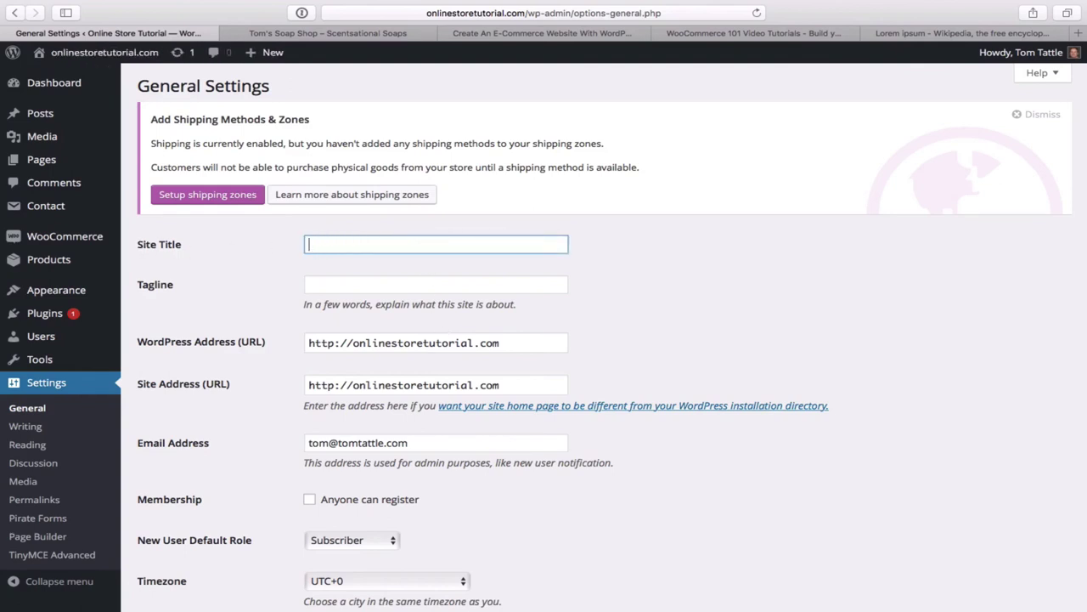
text(T)
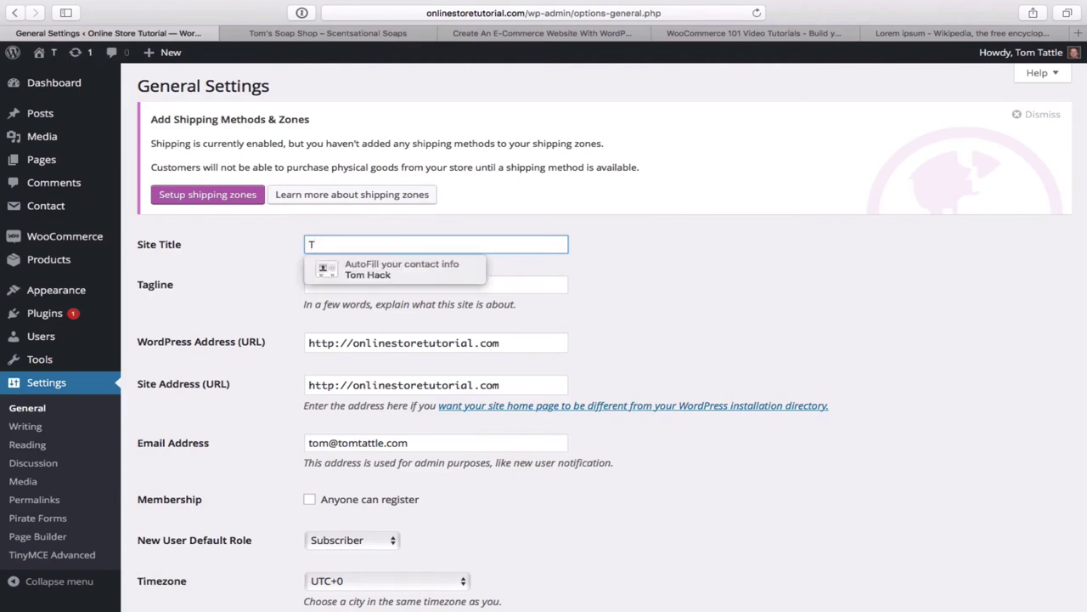
text(om's)
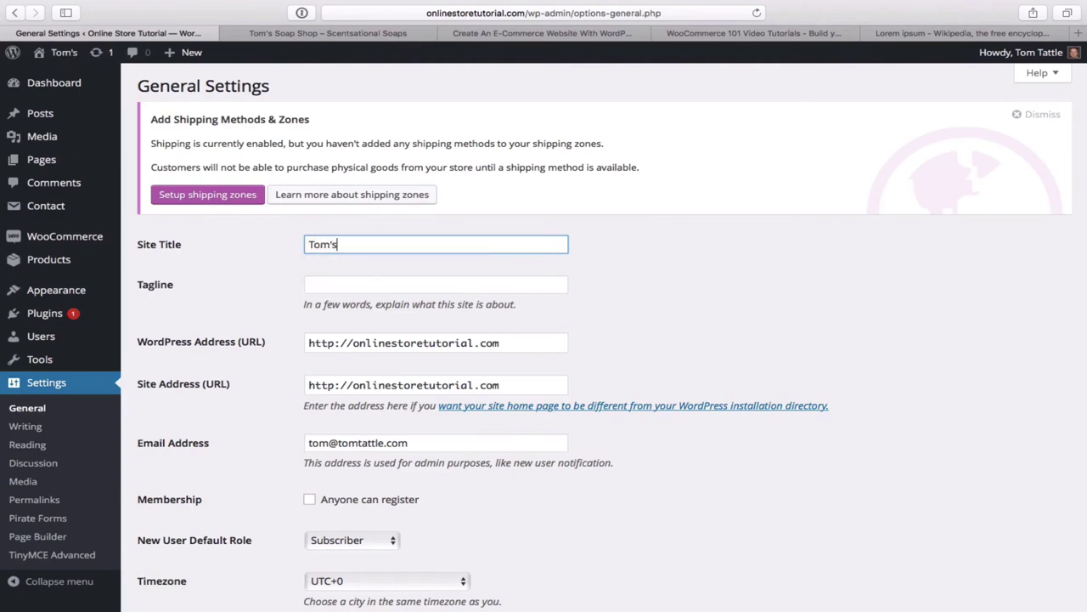
text( Soap)
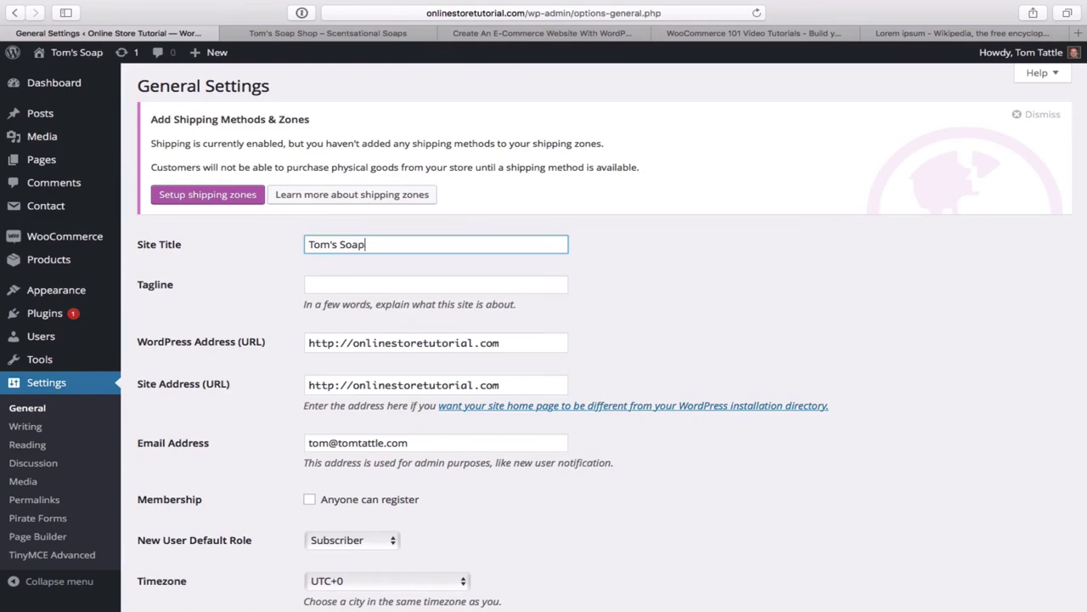
text( Shop)
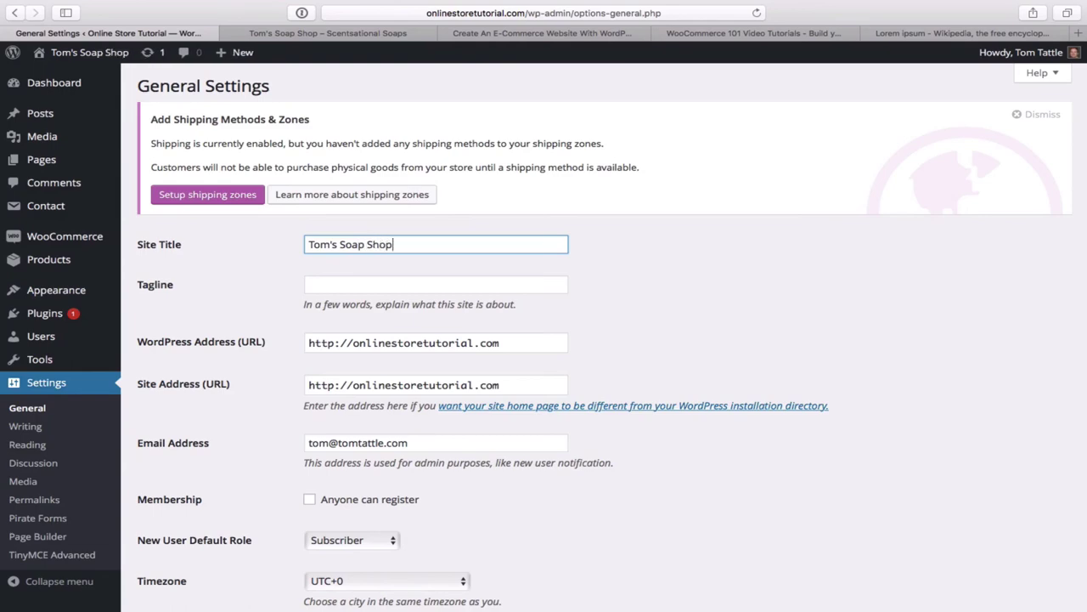
scroll(627, 342, down, 10)
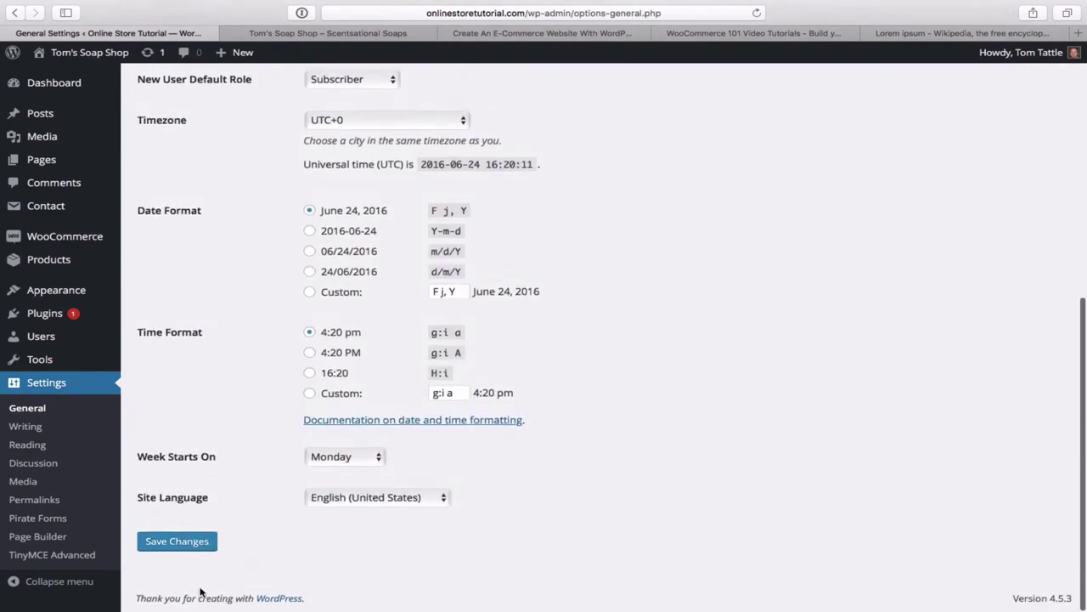
click(175, 543)
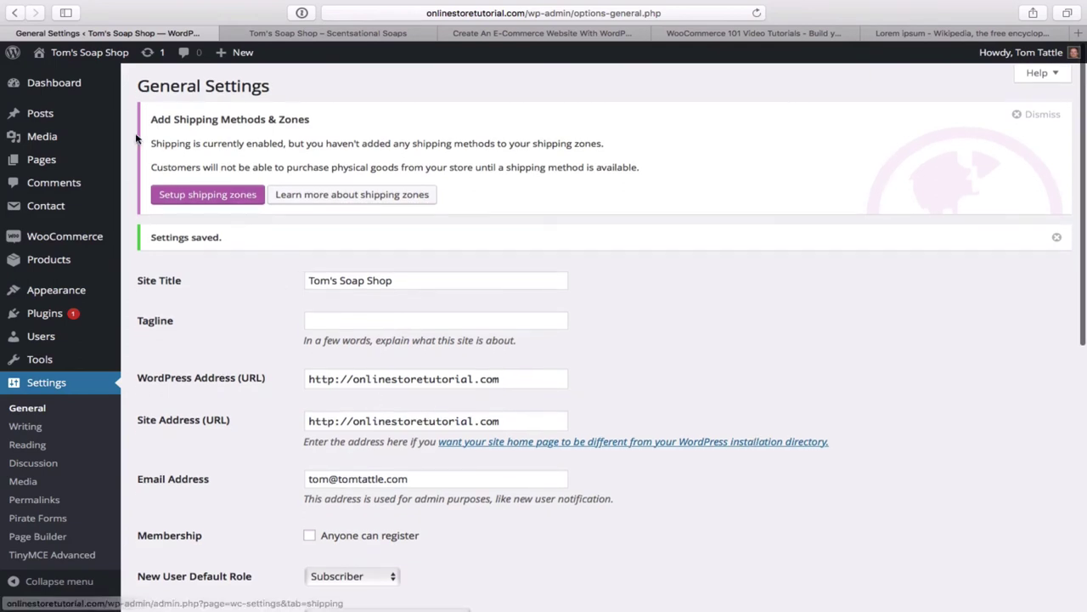
mouse_move(82, 58)
click(56, 76)
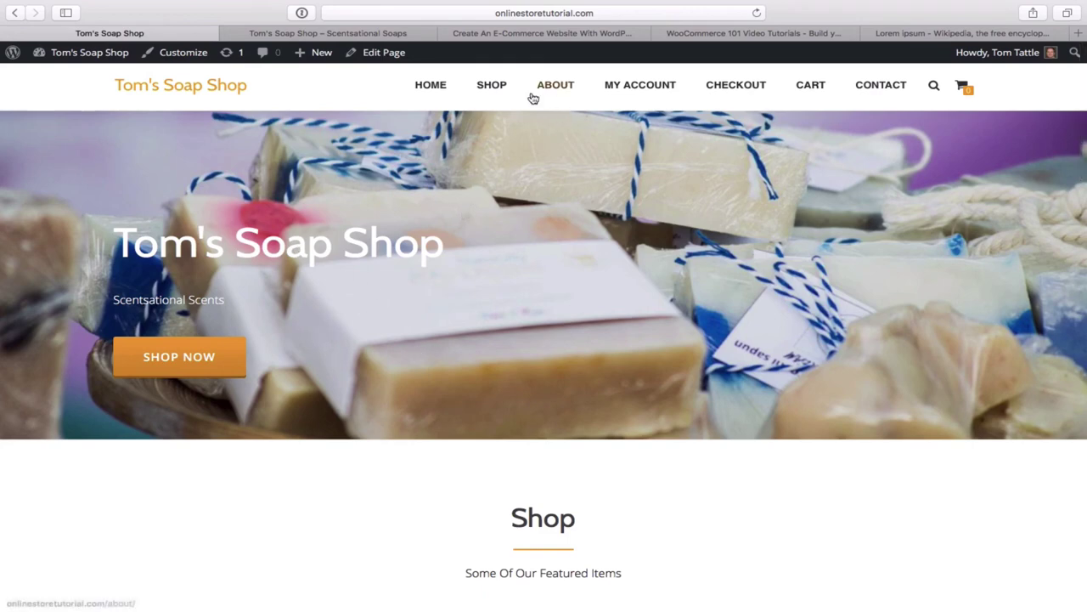
- Open the About page of the reference soap store in the other browser tab
click(376, 36)
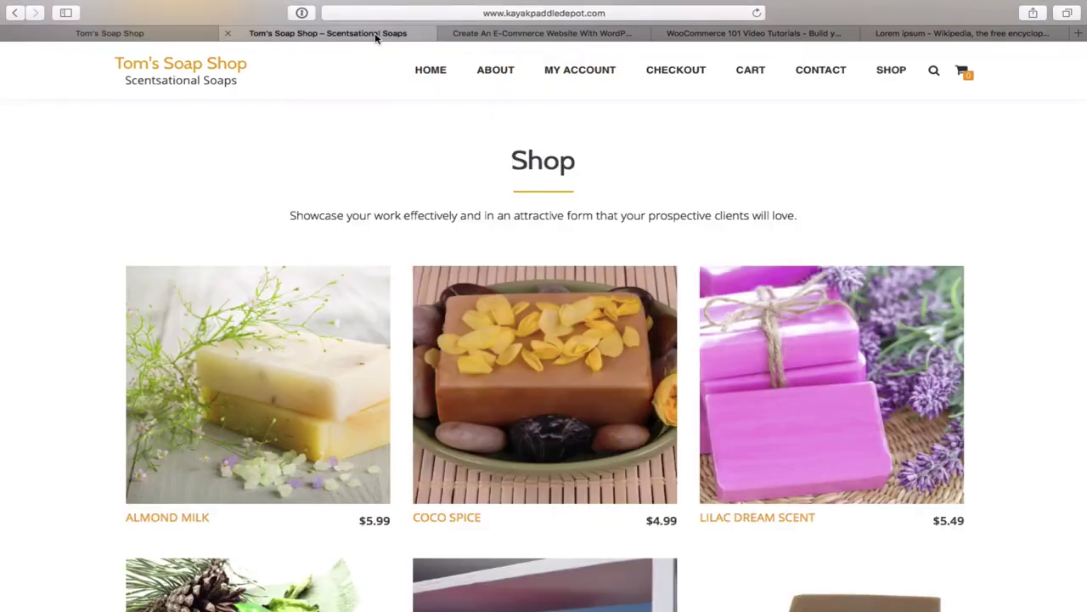
click(501, 75)
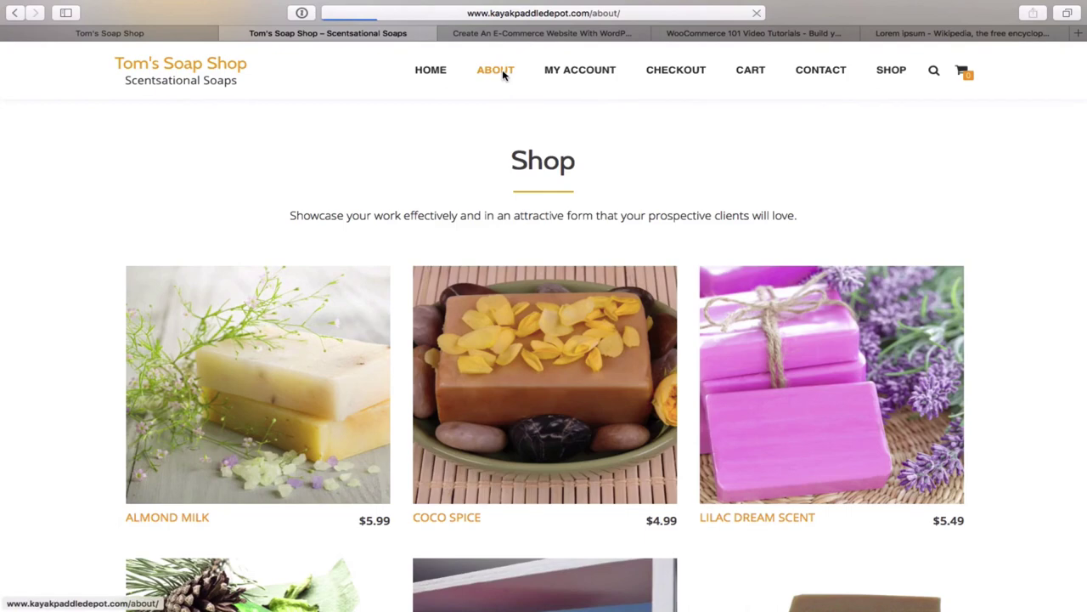
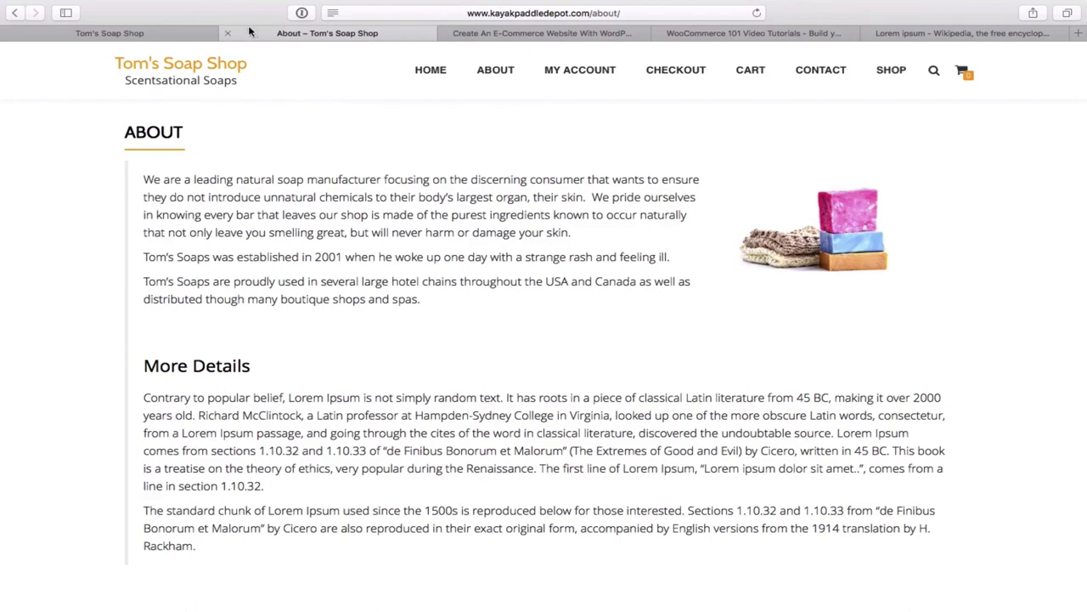
- Switch to the Tom's Soap Shop tab and open its still-empty About page
click(172, 36)
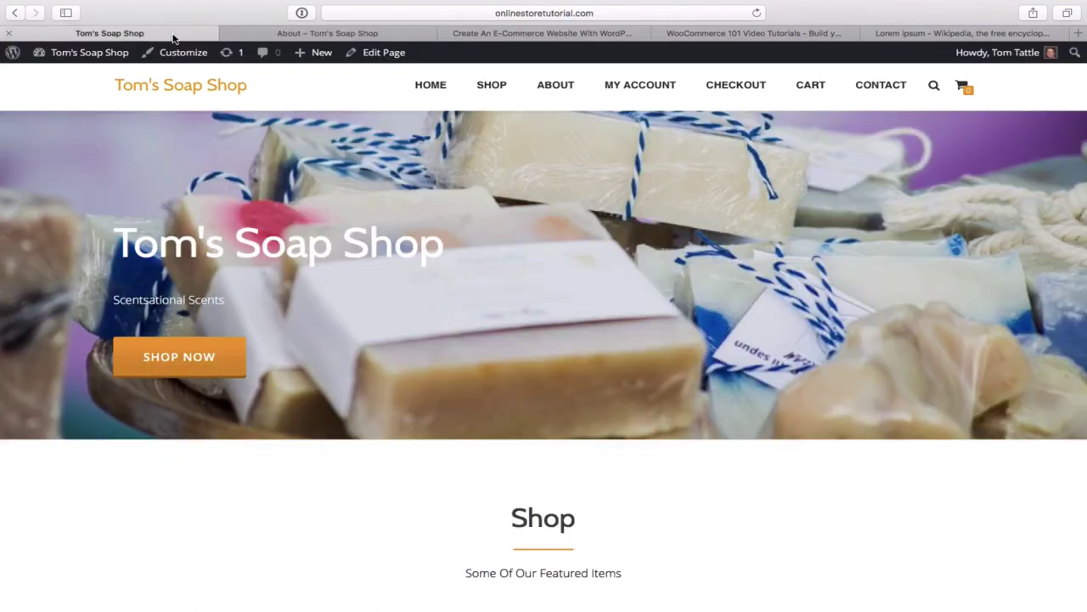
click(557, 86)
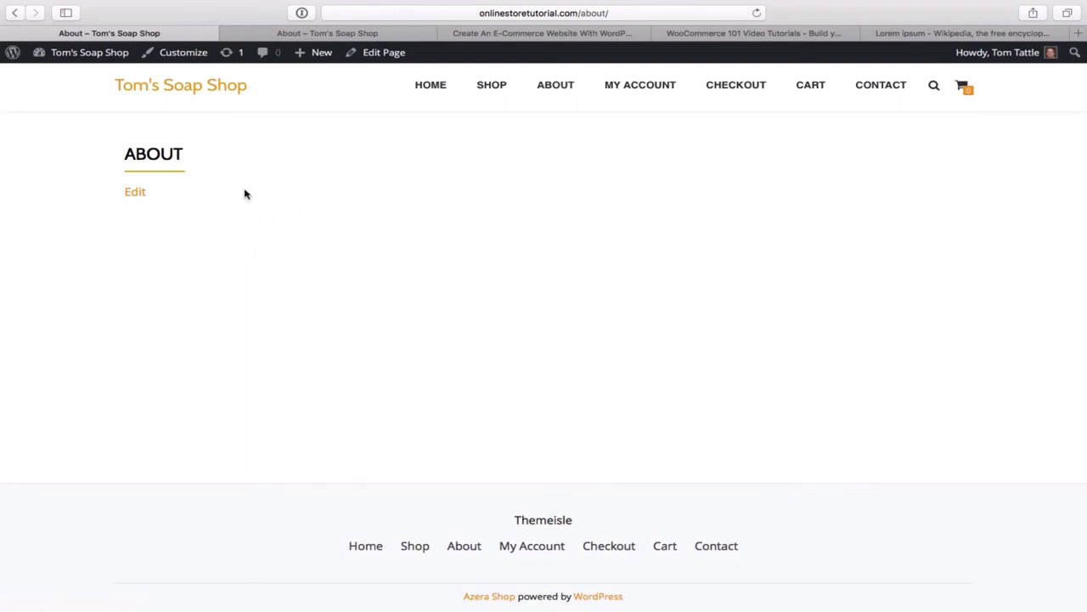
- Edit the About page and reveal the extra kitchen-sink formatting toolbar row
click(381, 54)
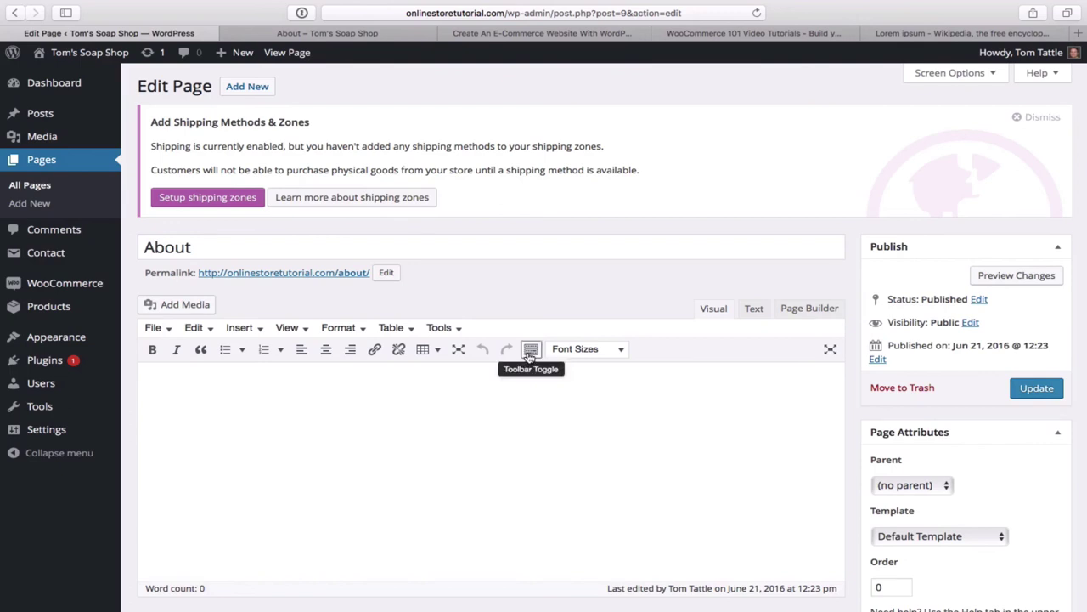
click(531, 352)
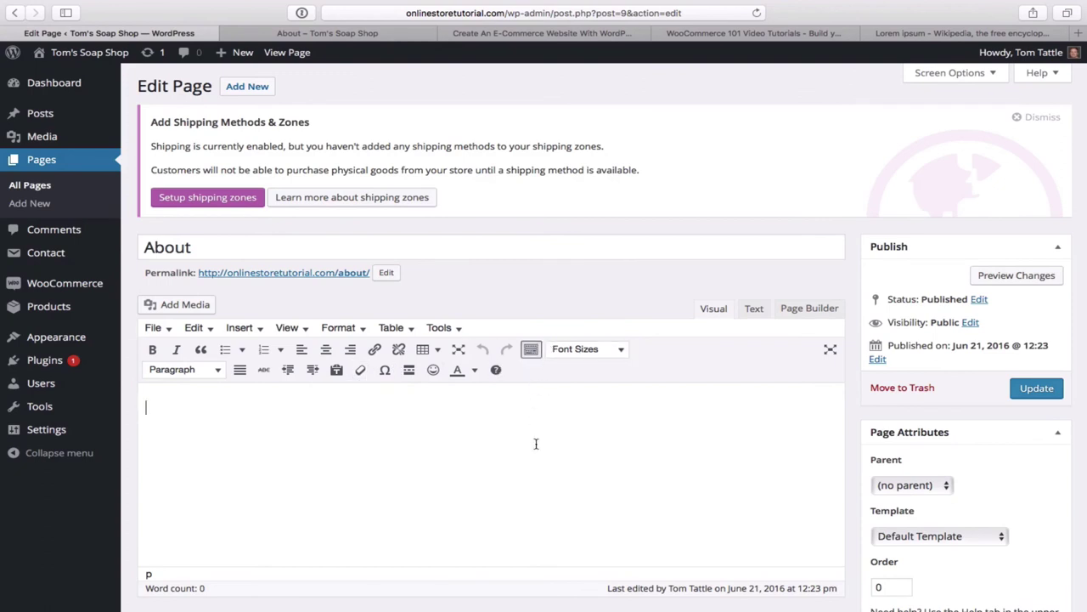
scroll(534, 439, down, 1)
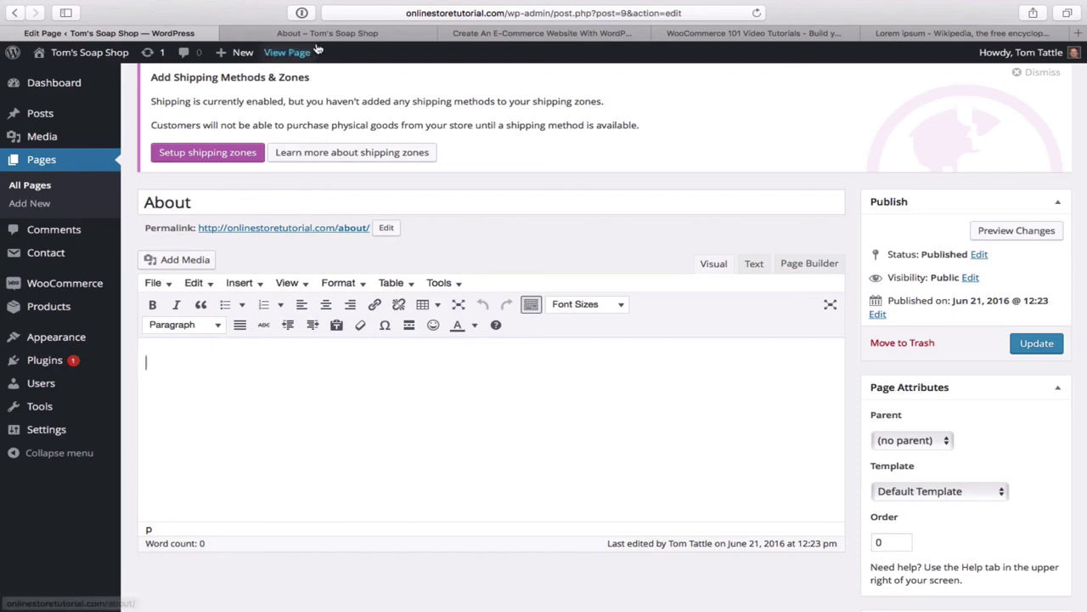
- Copy the reference site's About text through Rackham and paste it into the page body (277 words)
click(344, 36)
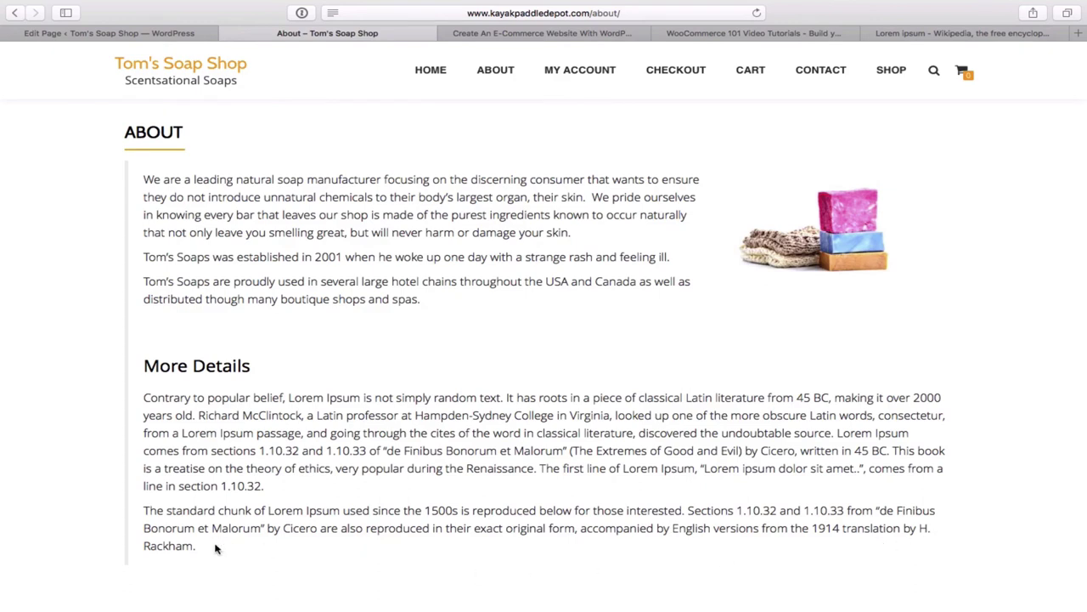
drag(215, 548, 109, 180)
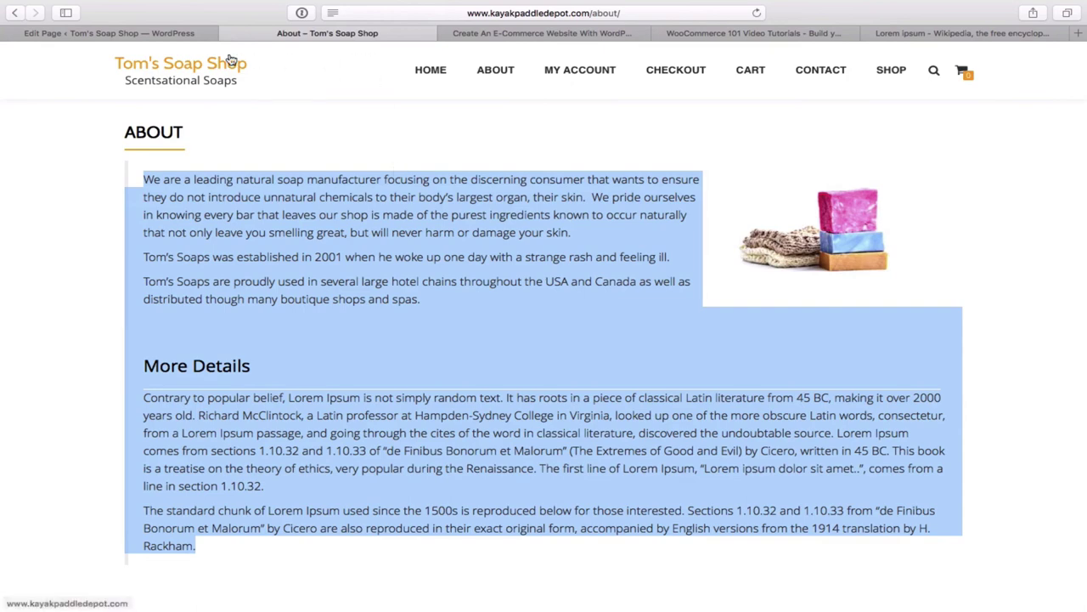
click(180, 33)
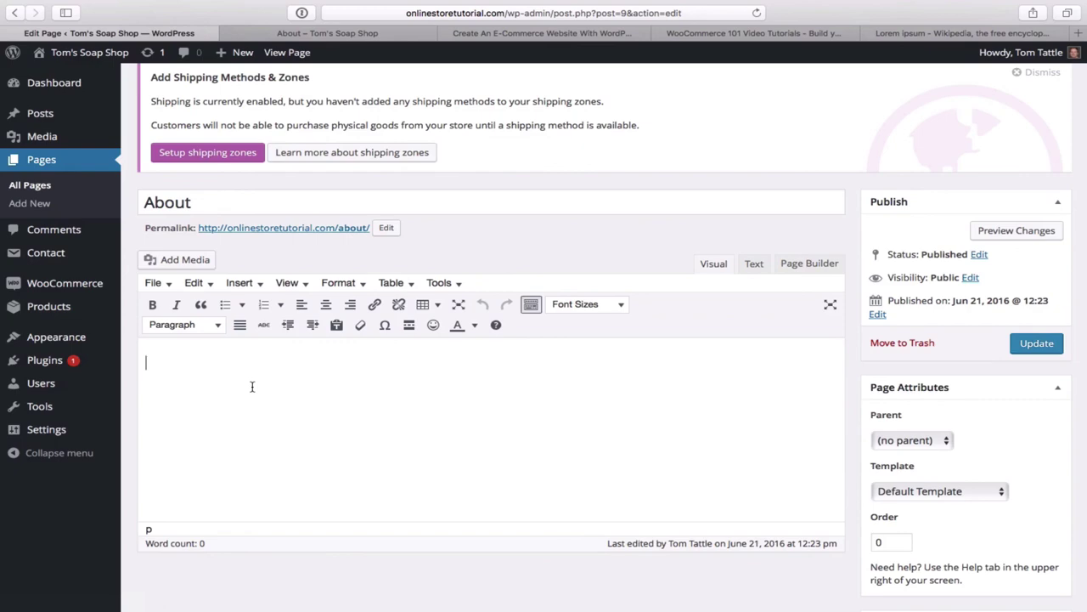
key(super+v)
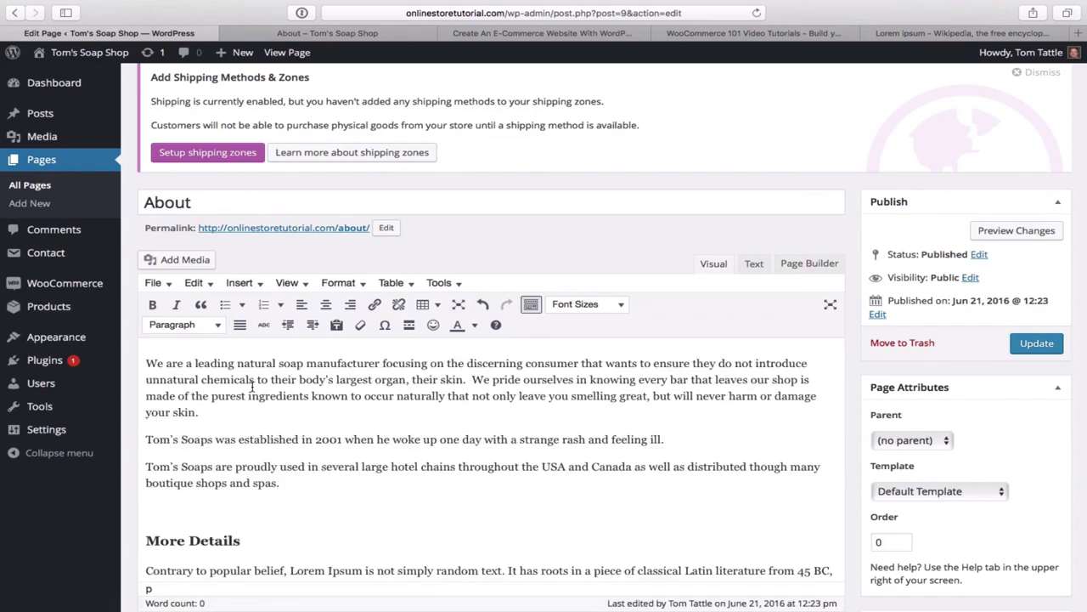
scroll(335, 424, up, 1)
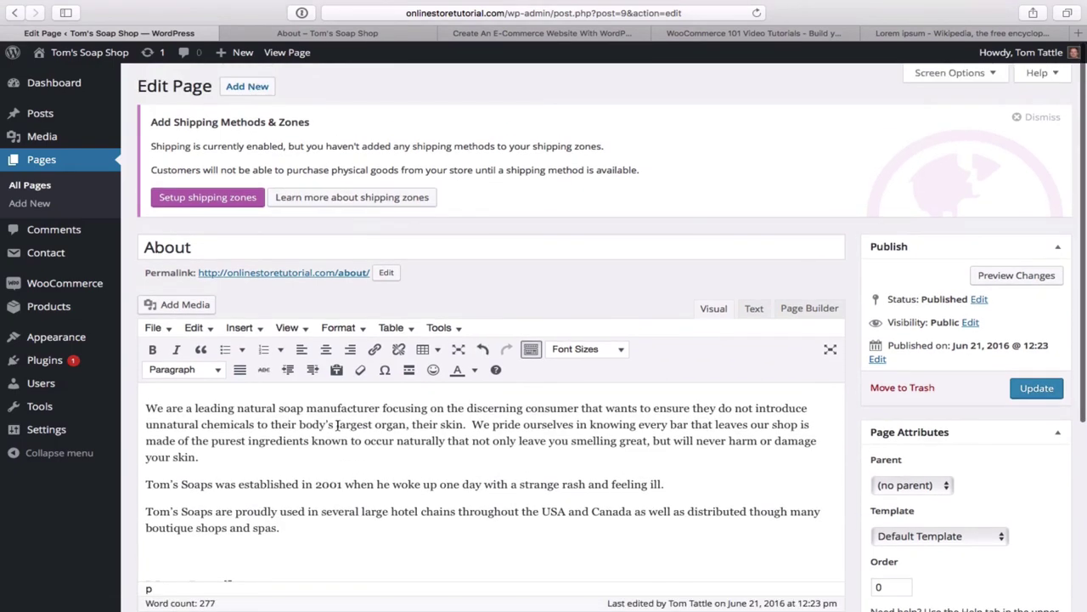
scroll(337, 424, down, 2)
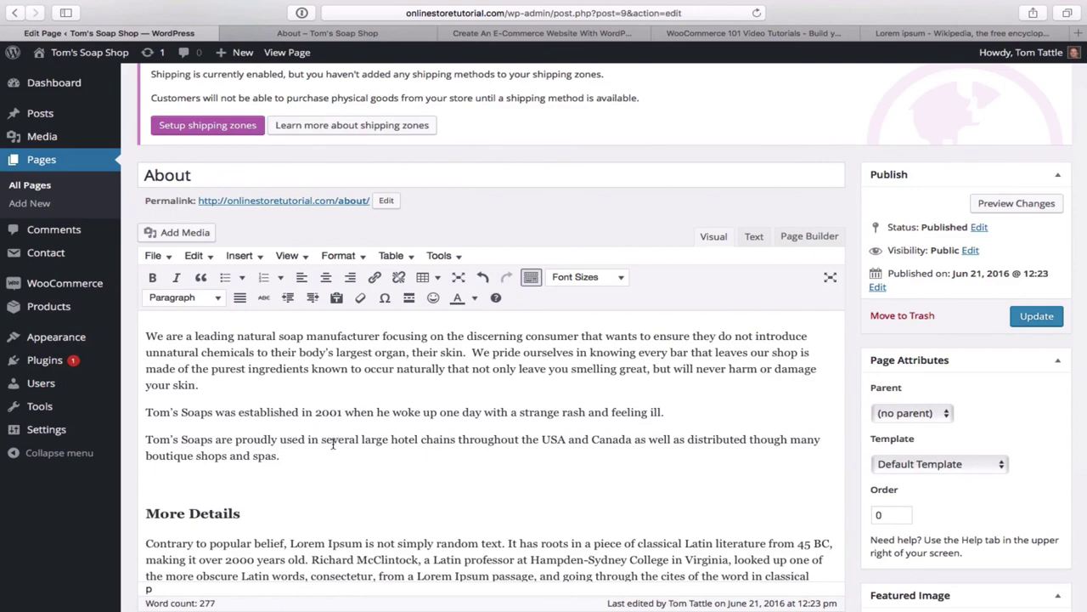
scroll(333, 443, down, 3)
scroll(333, 443, down, 2)
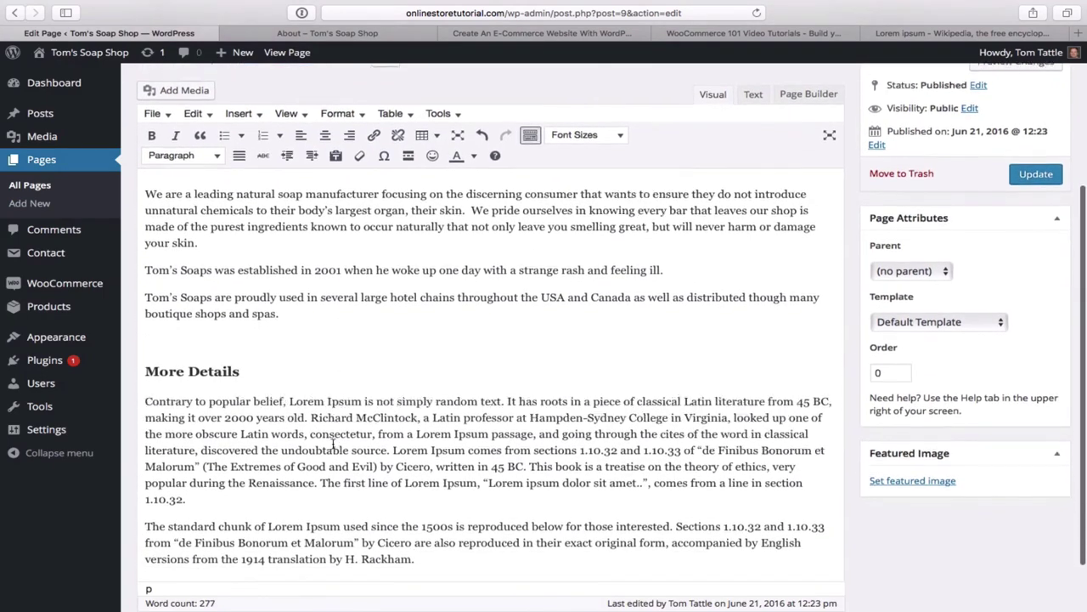
scroll(333, 443, up, 5)
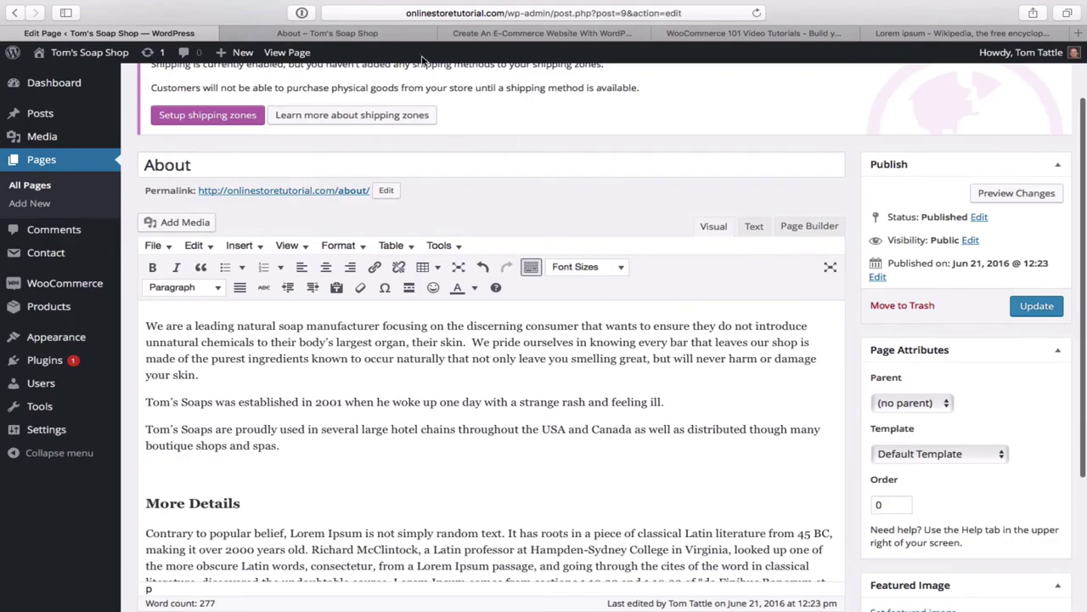
click(387, 36)
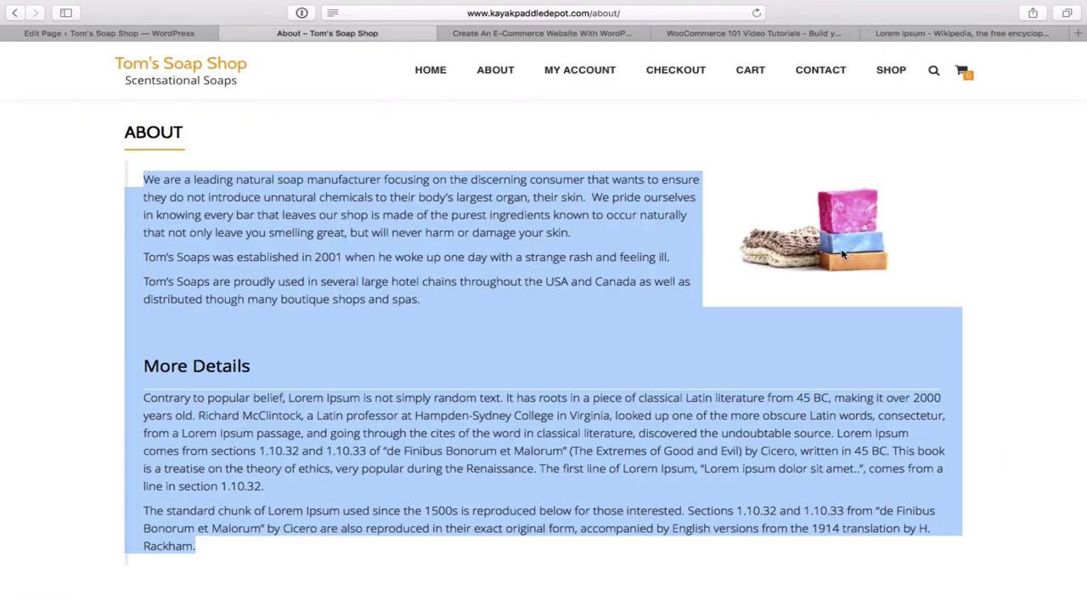
click(770, 355)
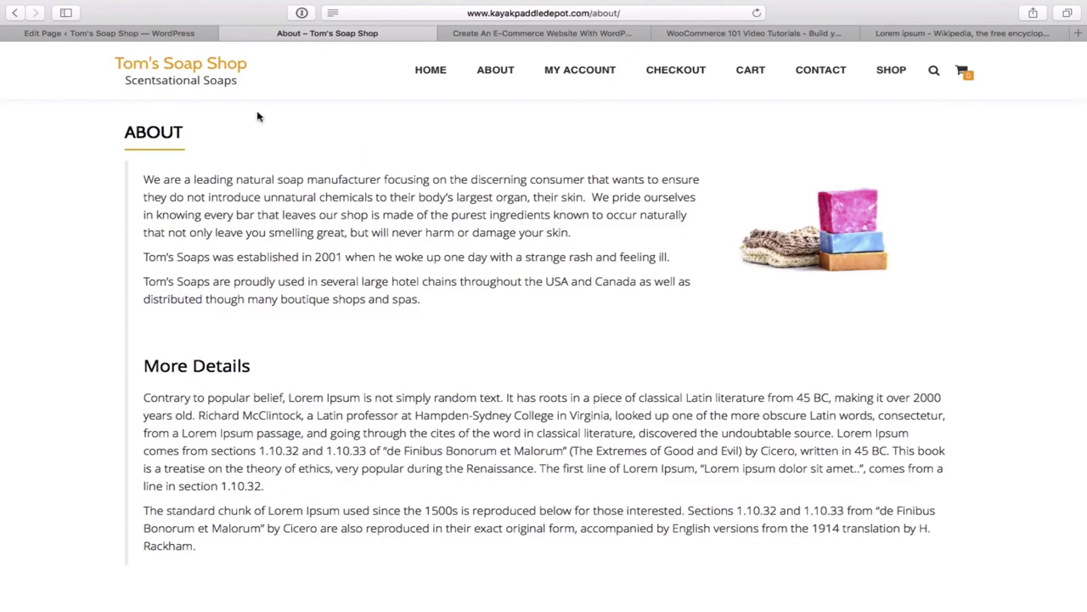
click(157, 34)
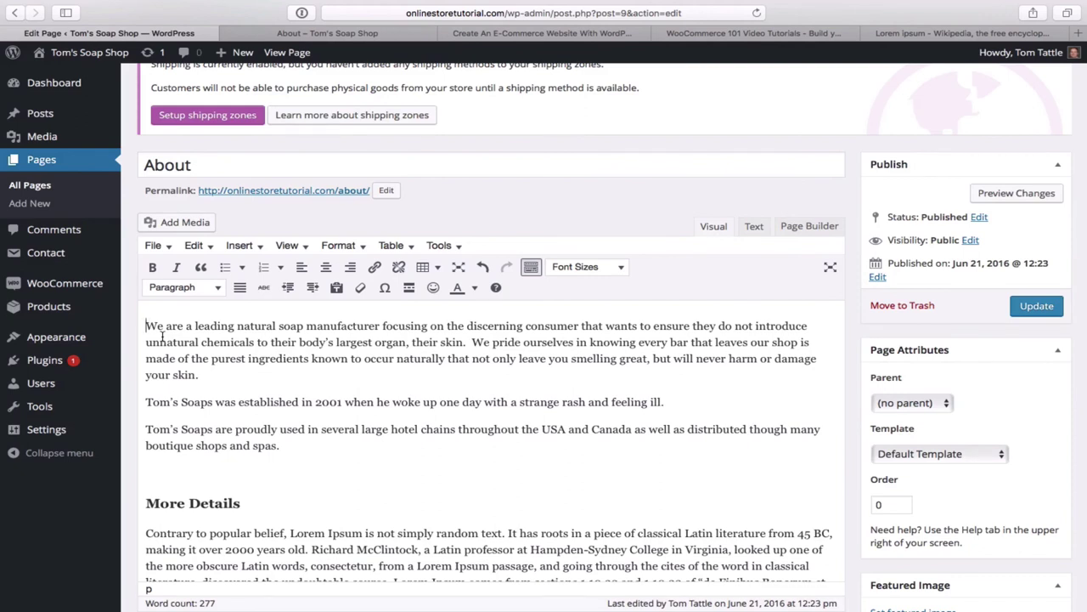
- Upload handmade-1139554_1920.jpg from the computer through Add Media
click(181, 225)
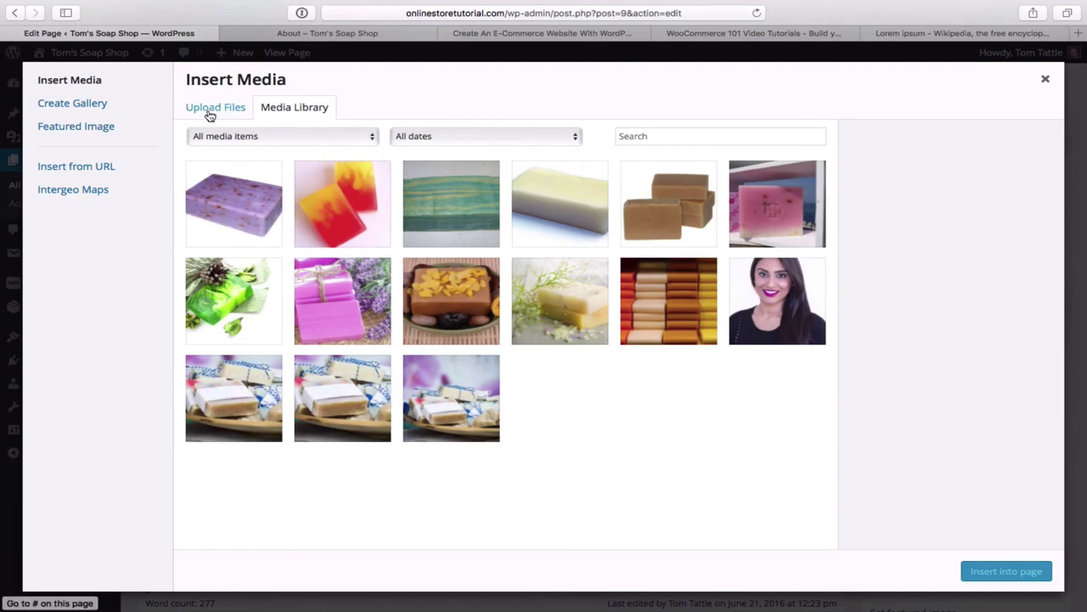
click(210, 114)
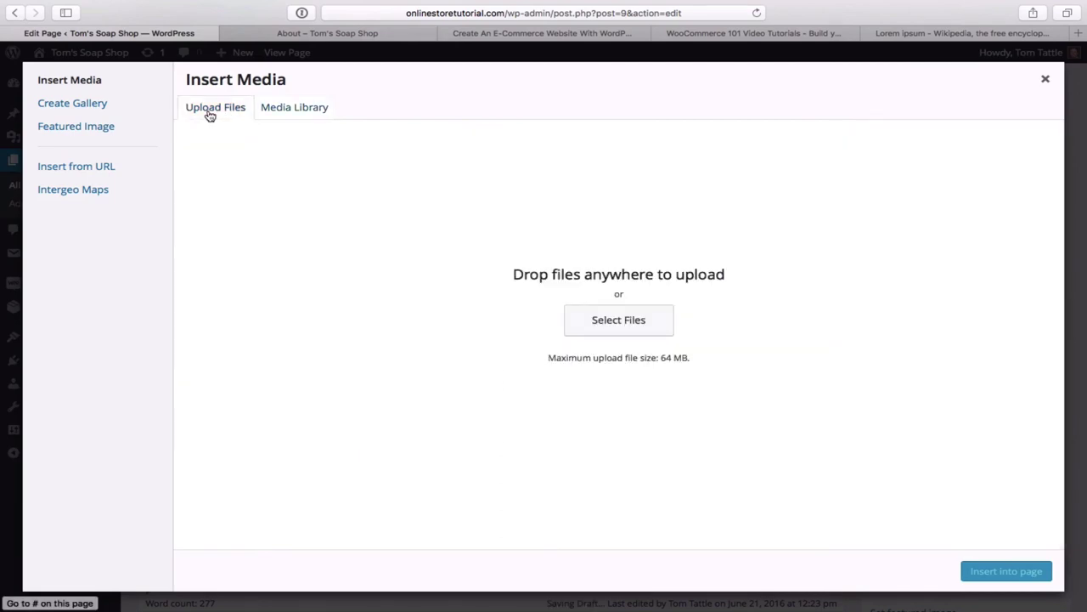
click(624, 327)
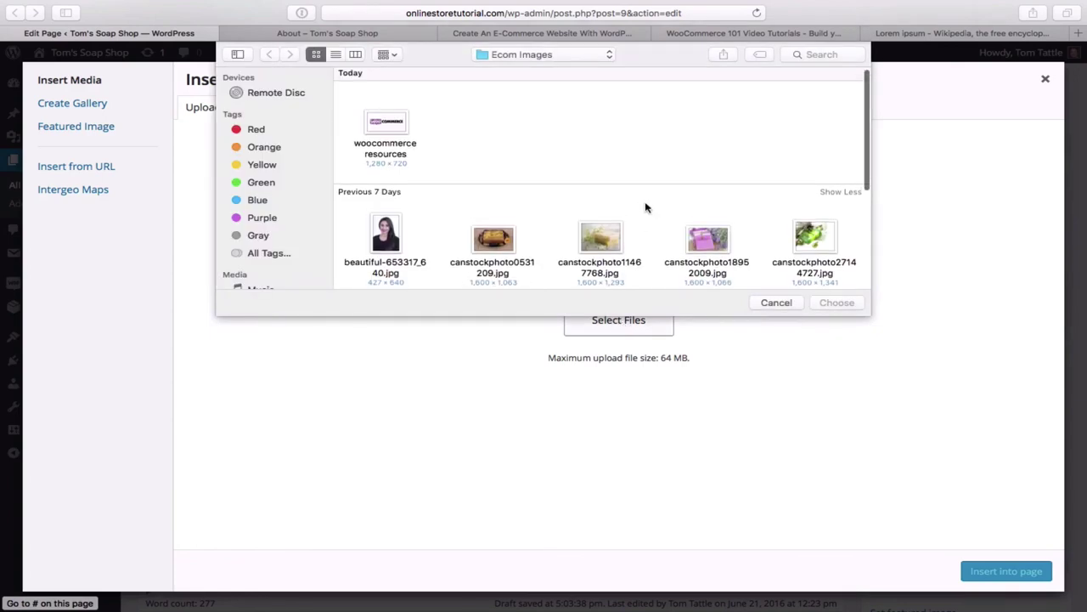
scroll(646, 207, down, 2)
scroll(646, 207, down, 5)
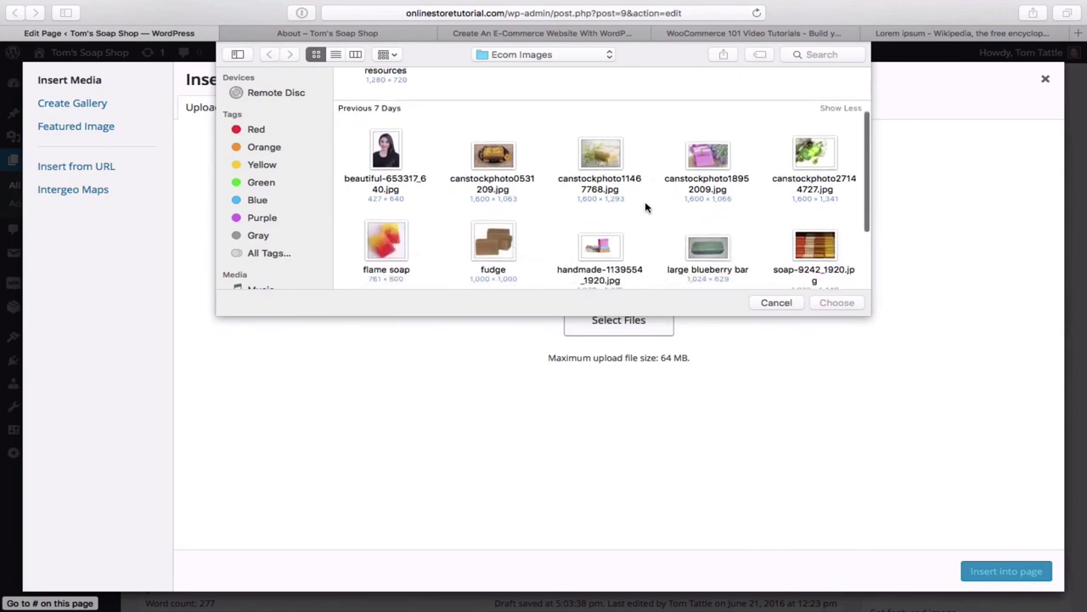
scroll(646, 207, down, 5)
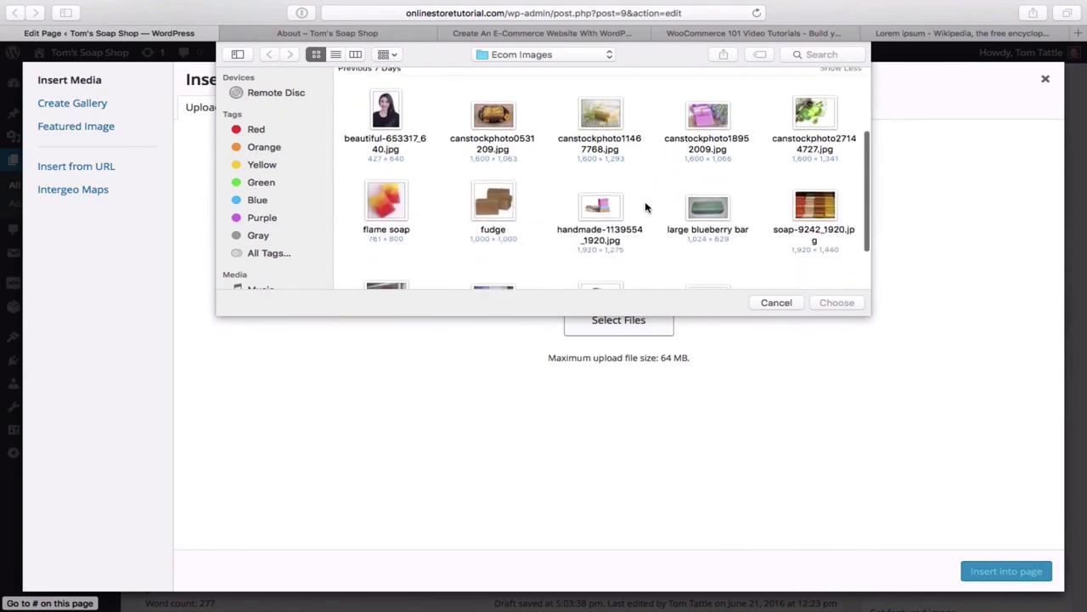
double_click(600, 188)
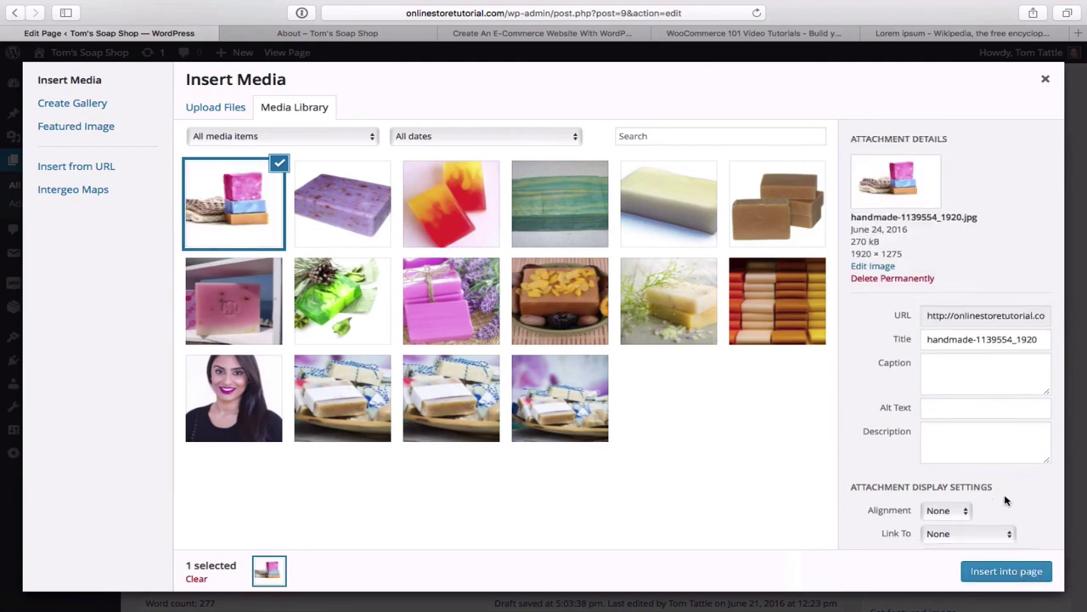
- Insert the soap photo right-aligned, unlinked, at Medium 300 × 199 beside the introduction
scroll(1007, 499, down, 2)
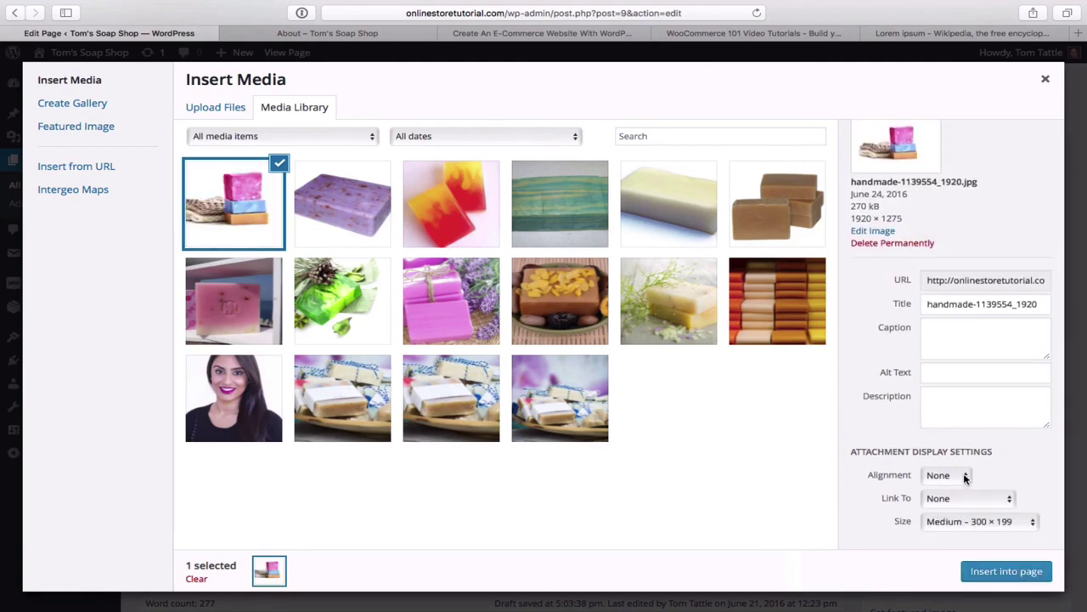
click(964, 480)
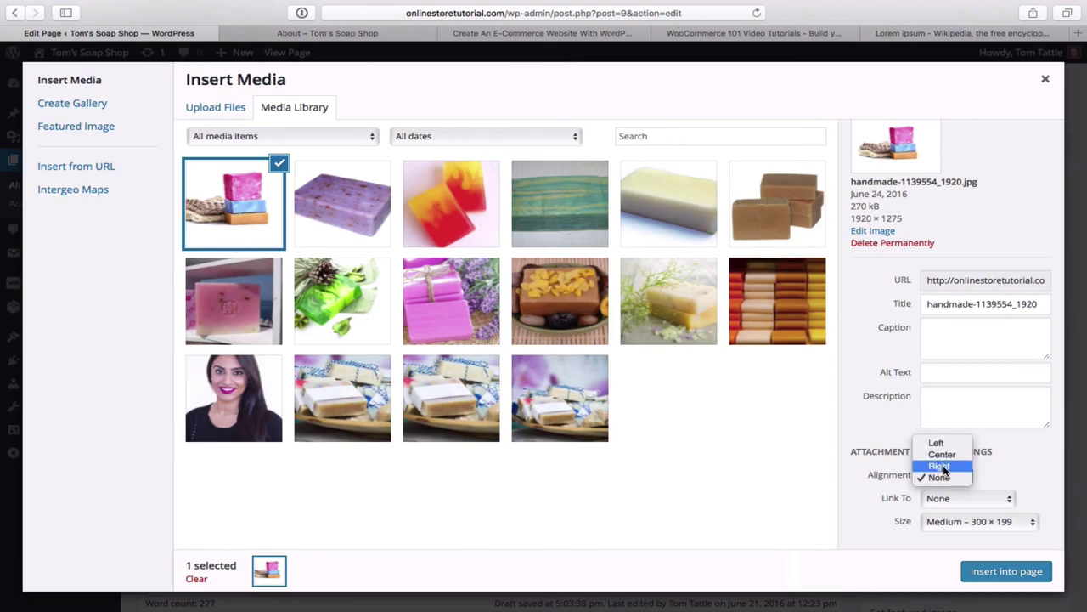
click(940, 466)
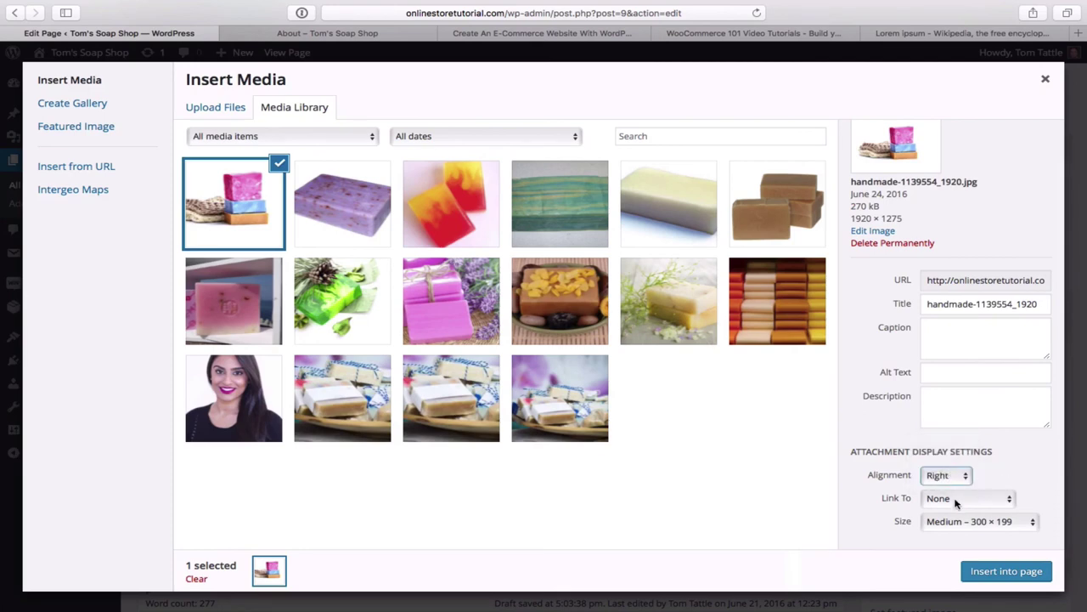
click(1010, 500)
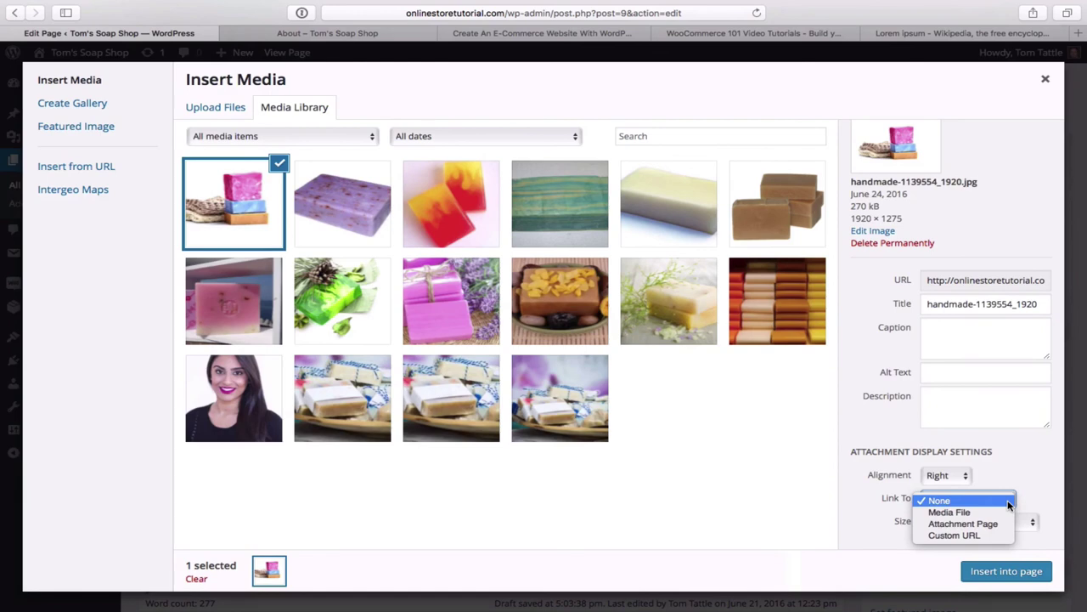
click(1009, 502)
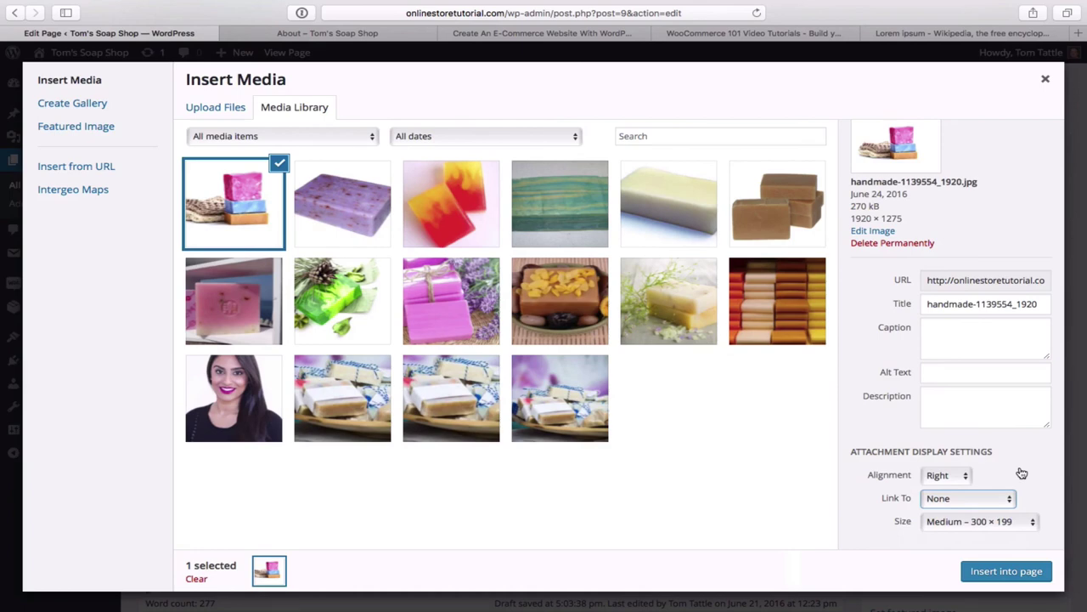
click(1033, 523)
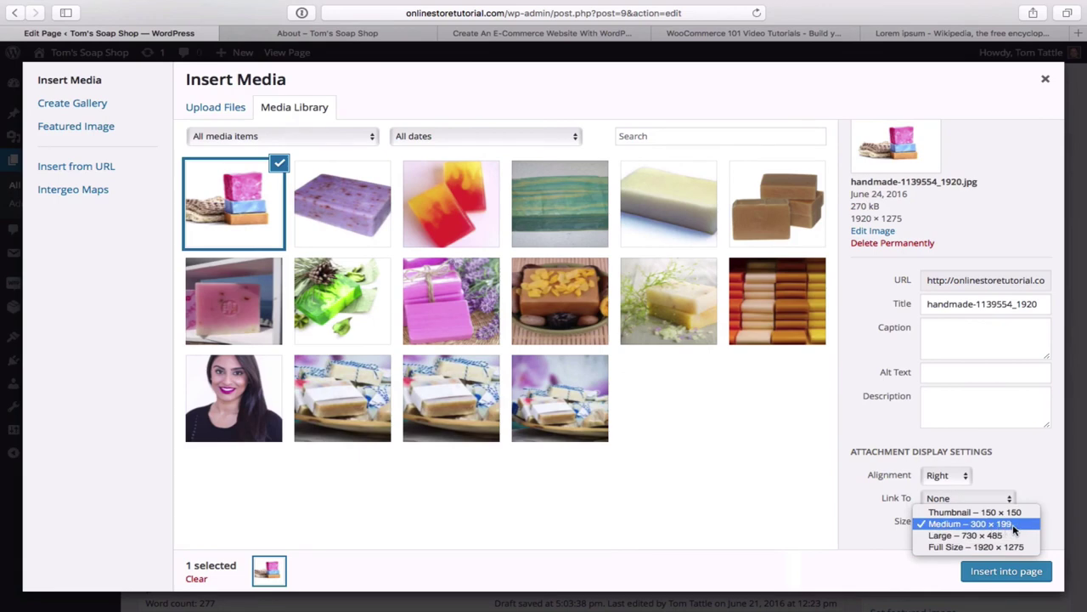
click(1013, 524)
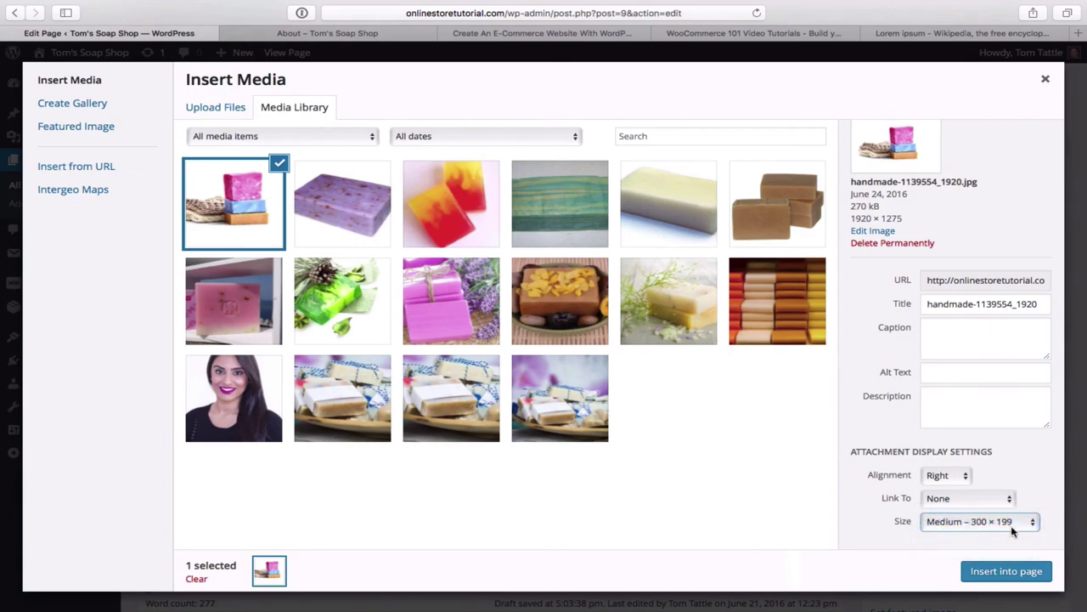
click(1011, 572)
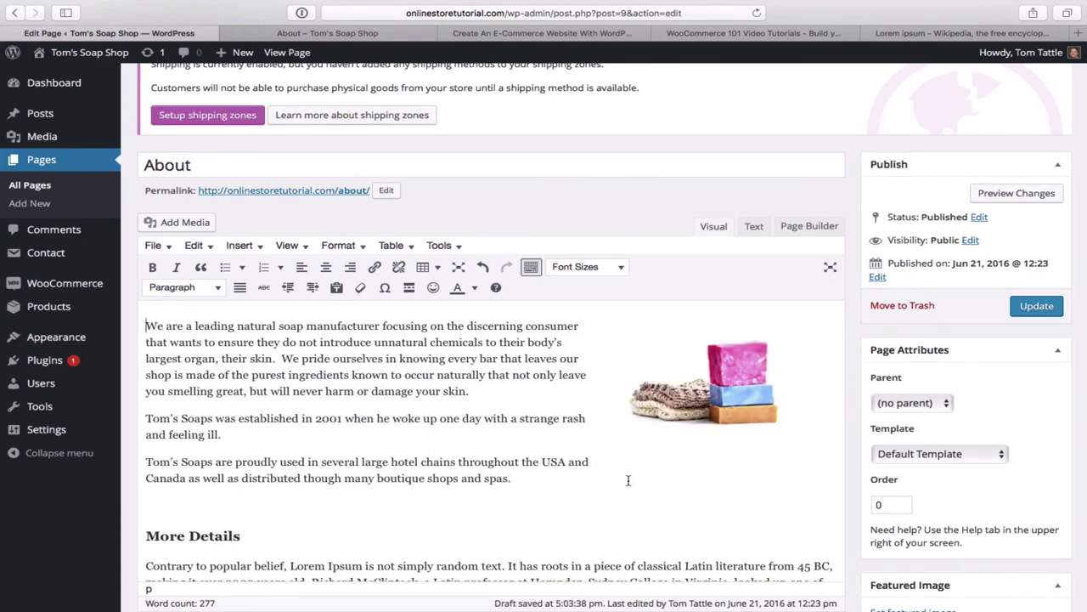
- Keep the Default Template for the About page and update it
scroll(628, 481, down, 3)
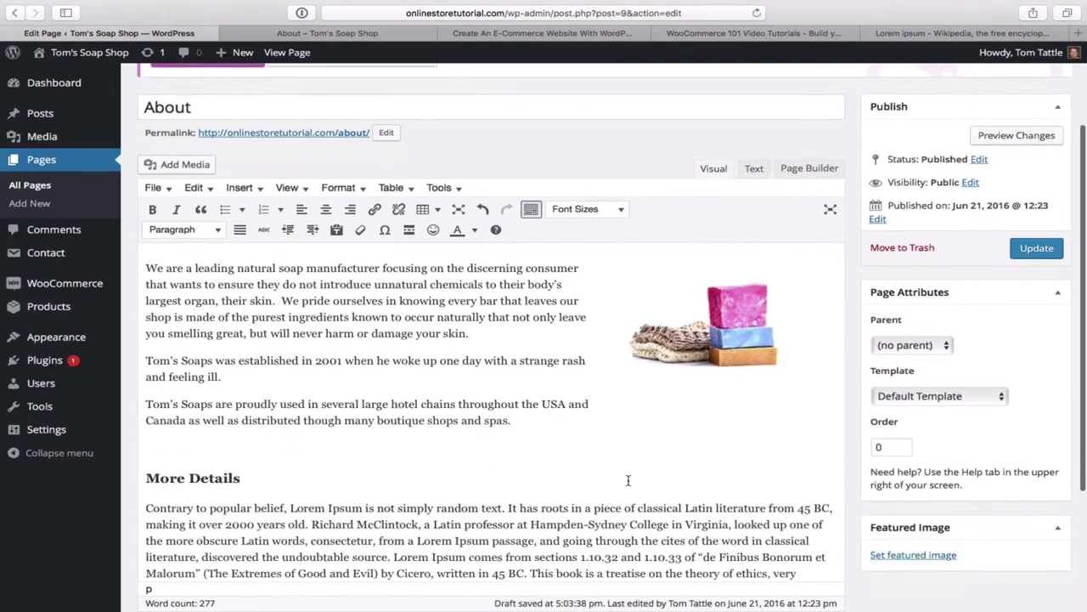
scroll(627, 481, up, 3)
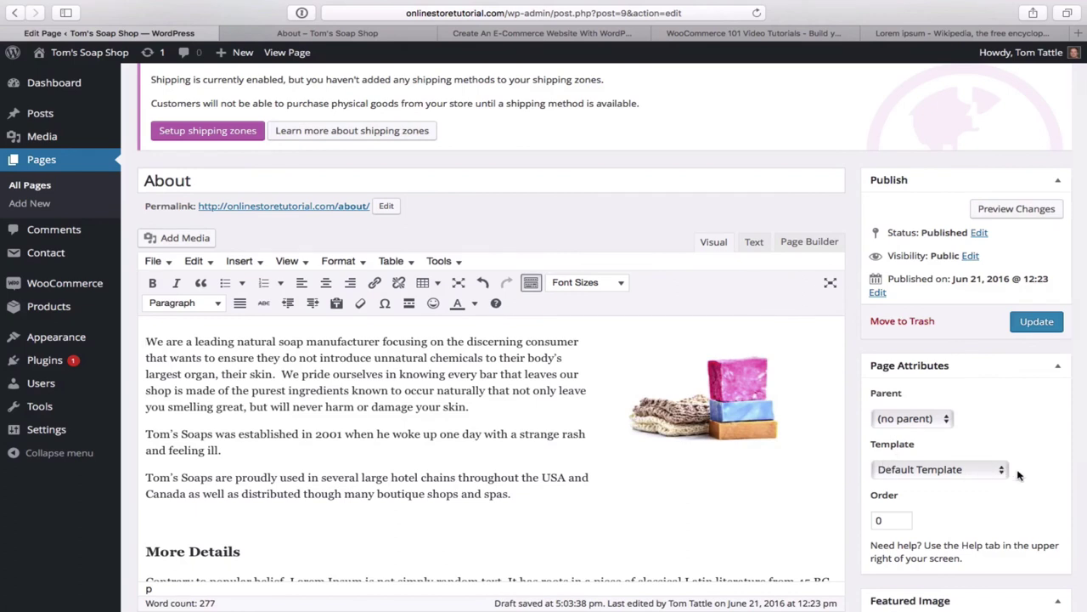
click(1000, 476)
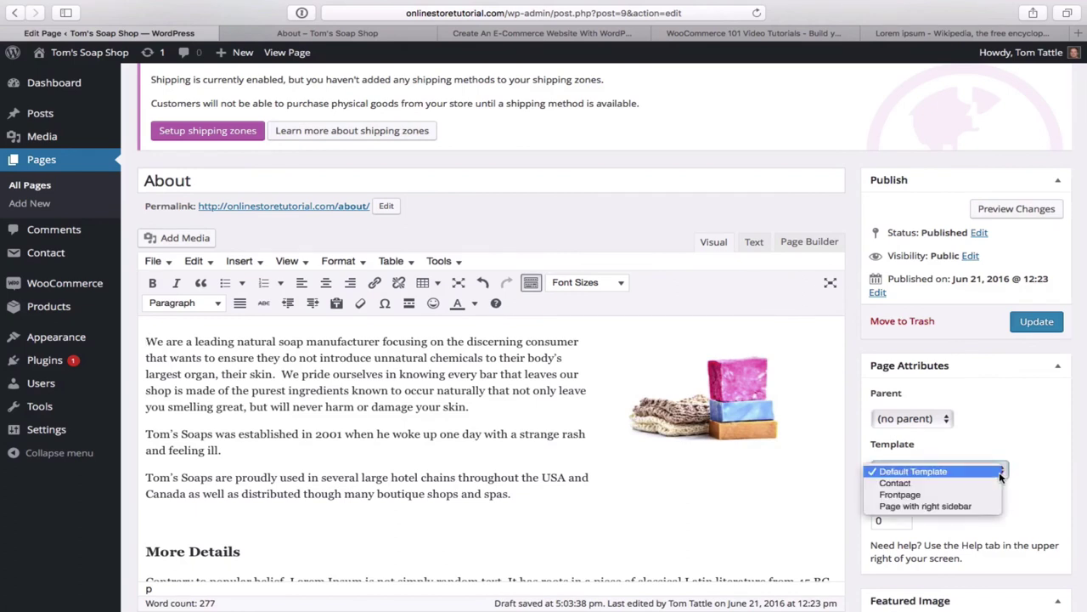
click(952, 473)
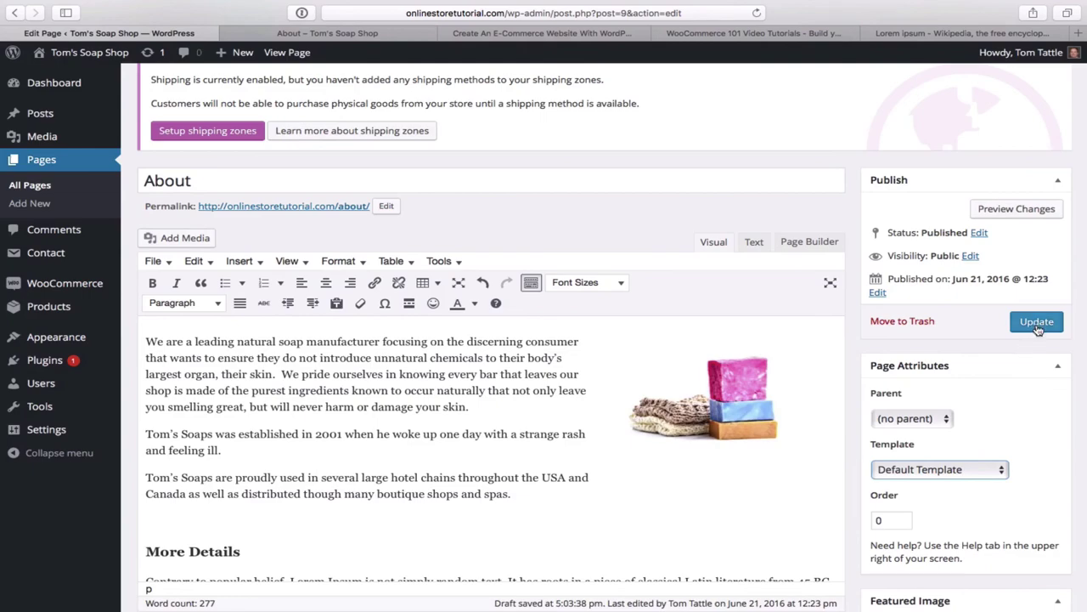
scroll(1028, 401, down, 3)
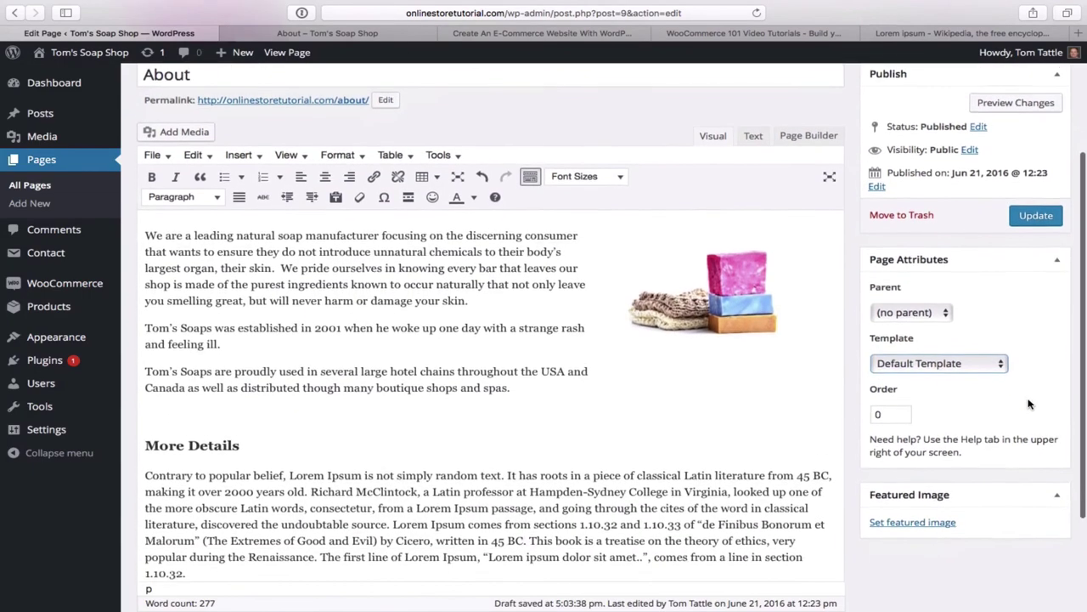
scroll(1028, 405, up, 5)
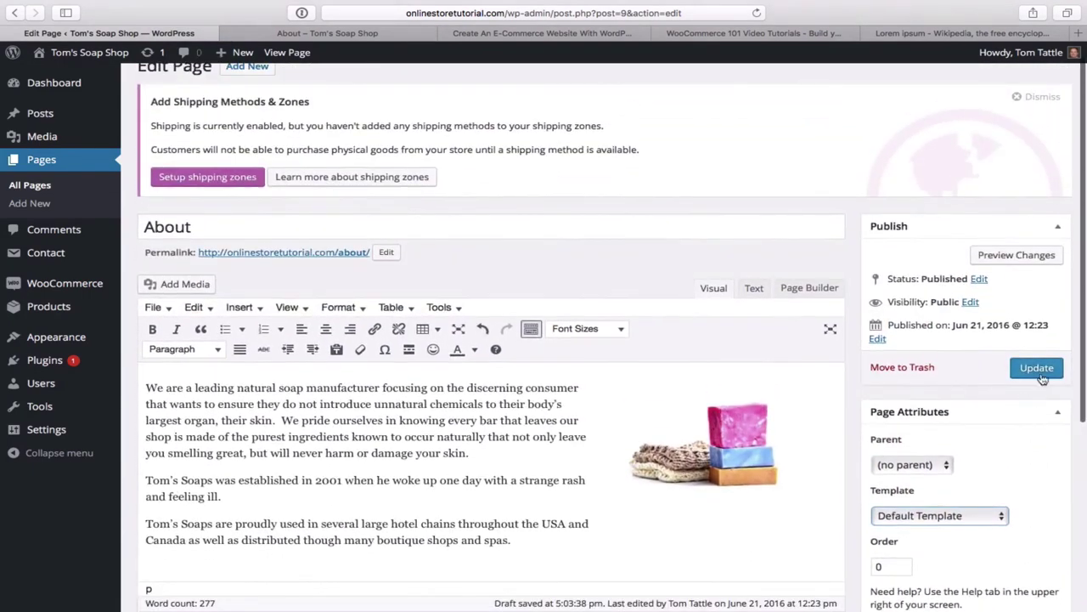
click(1036, 368)
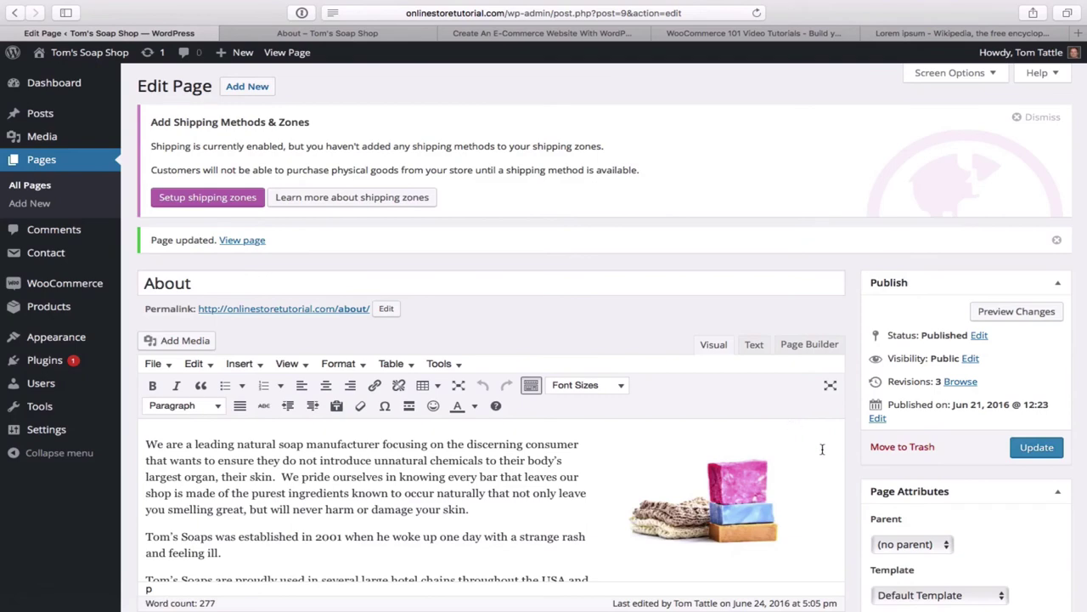
- Visit the live Tom's Soap Shop homepage from the admin bar
scroll(822, 448, down, 5)
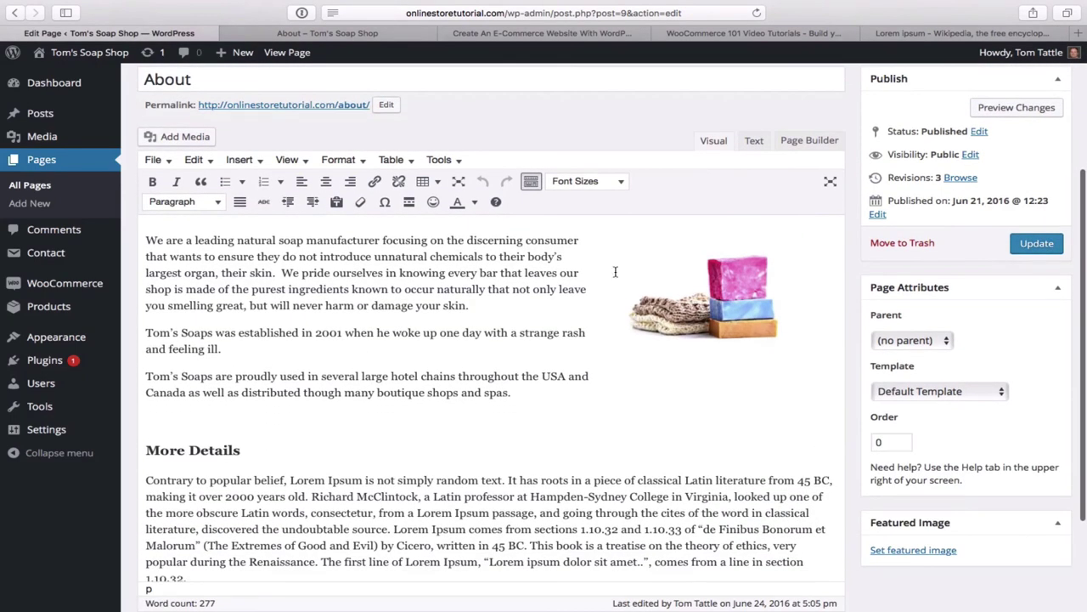
scroll(450, 174, up, 5)
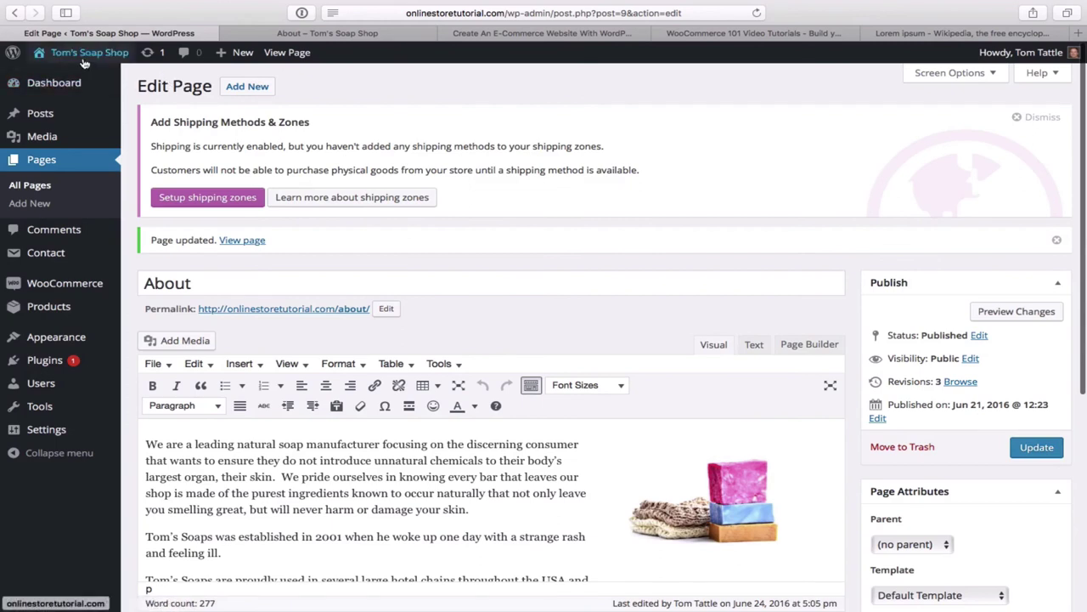
mouse_move(77, 57)
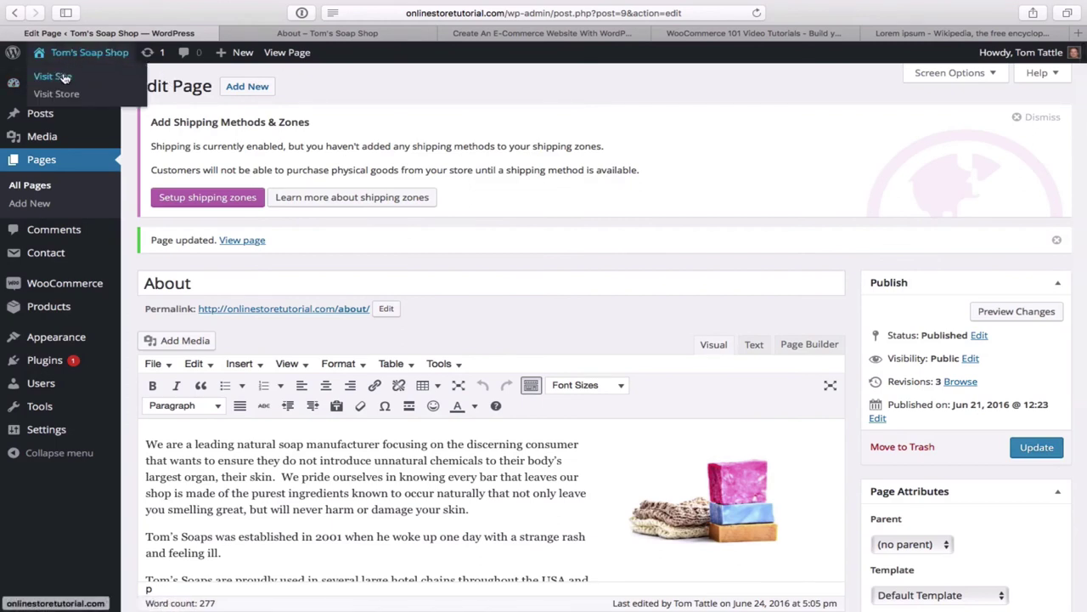
click(65, 77)
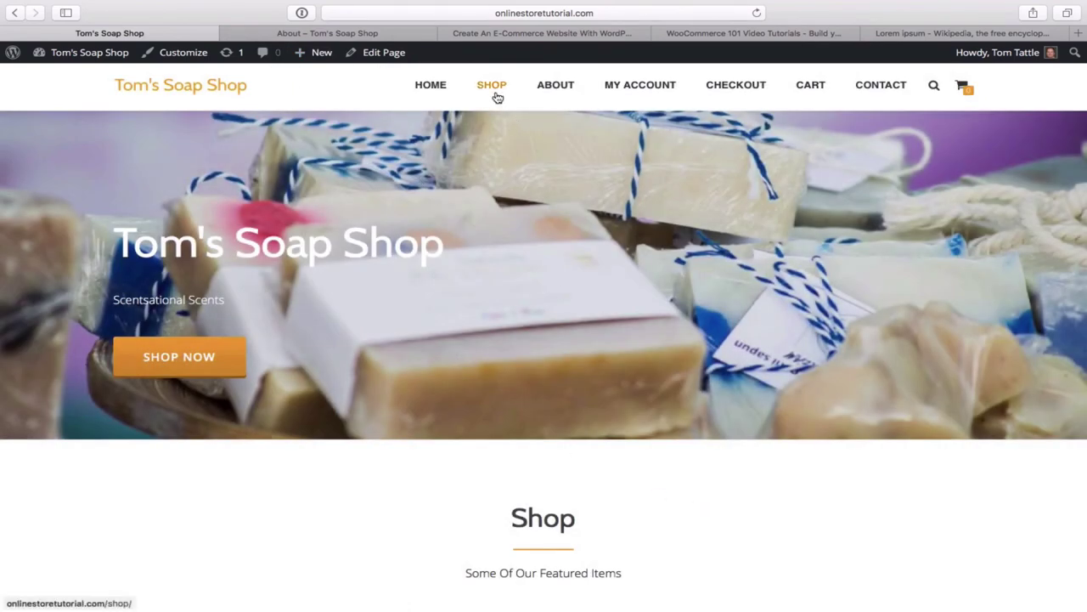
- Review the published About page on the live site, then open the empty Contact page
click(565, 90)
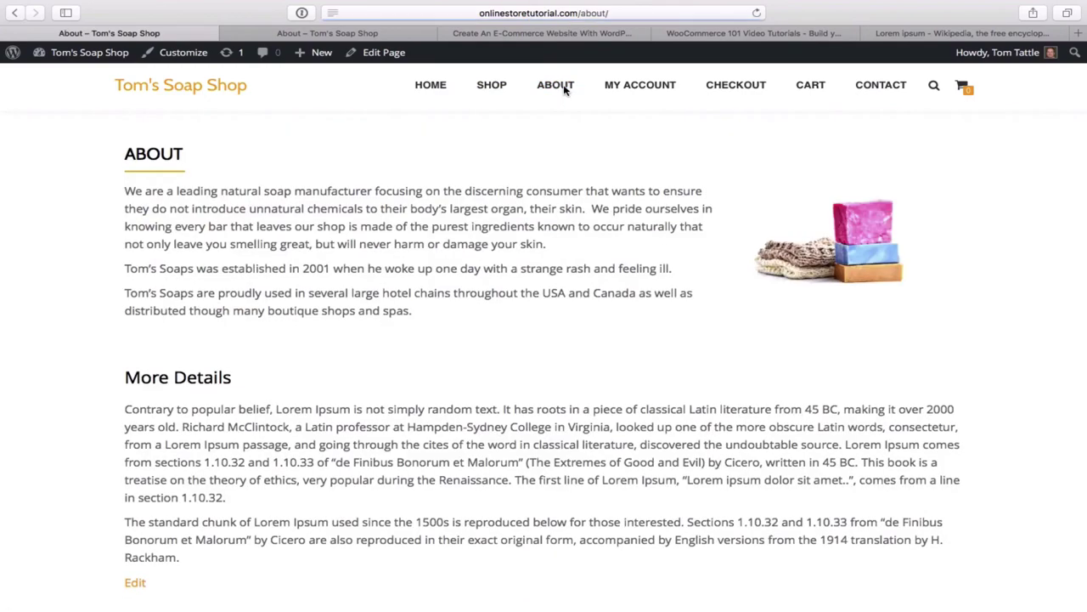
scroll(637, 297, down, 5)
scroll(637, 297, up, 3)
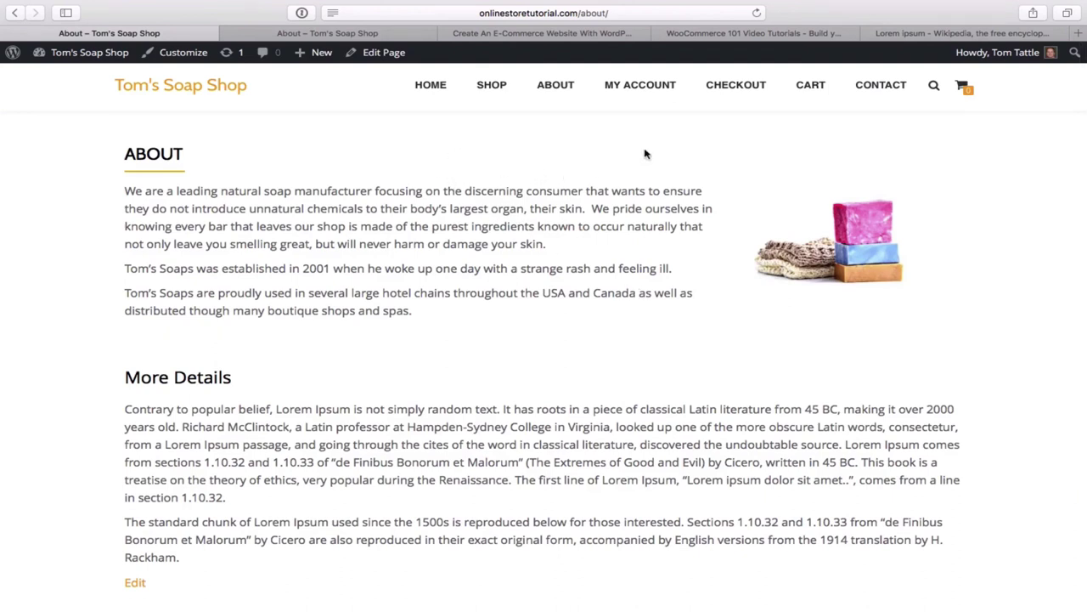
click(881, 87)
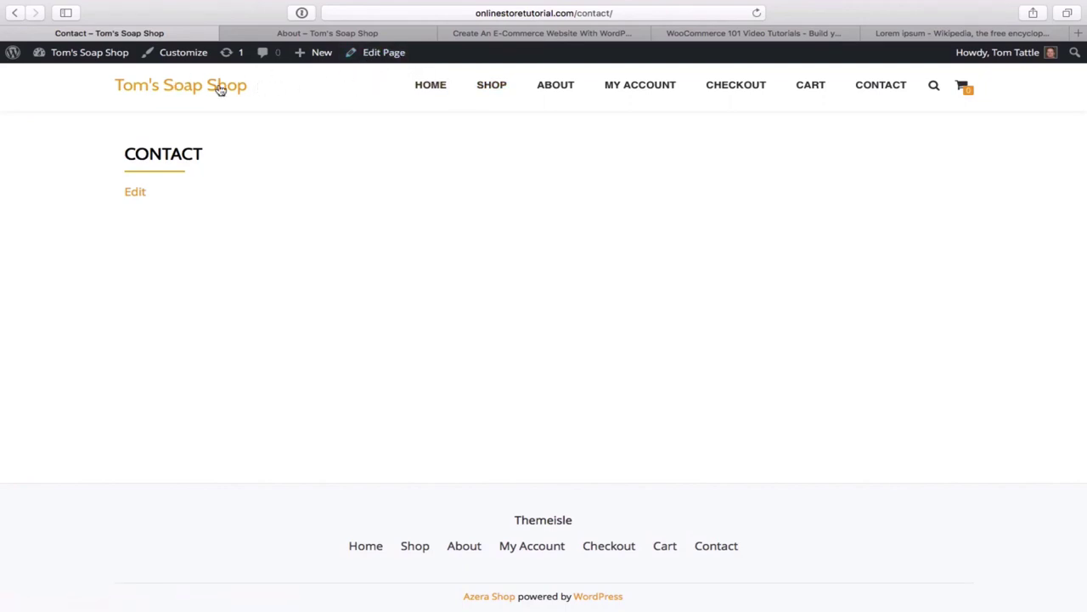
- Return to the admin Dashboard and begin a new form under Contact > Add New
mouse_move(75, 59)
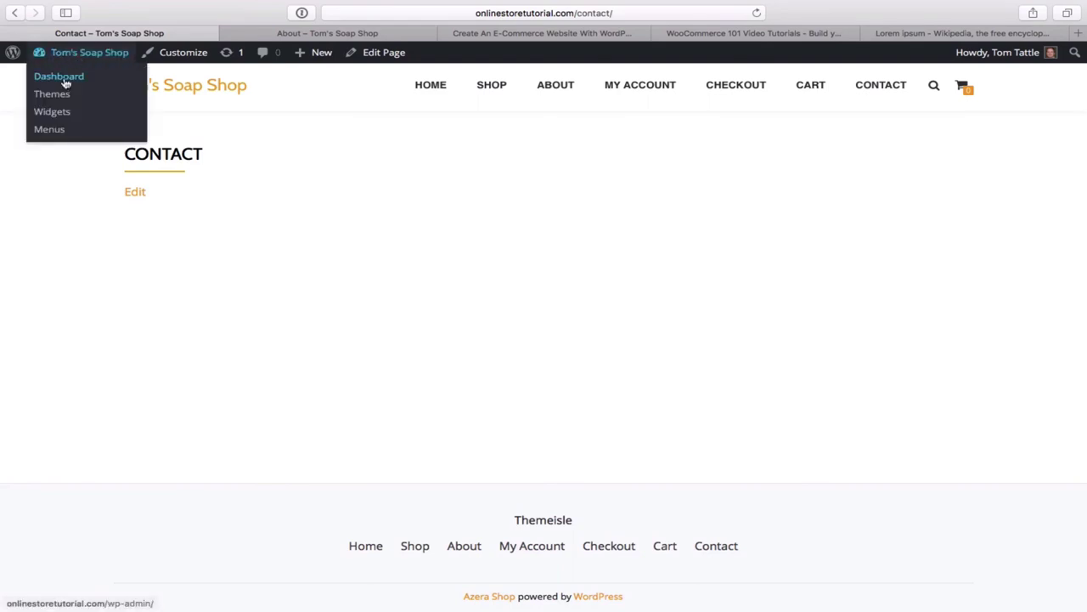
click(65, 79)
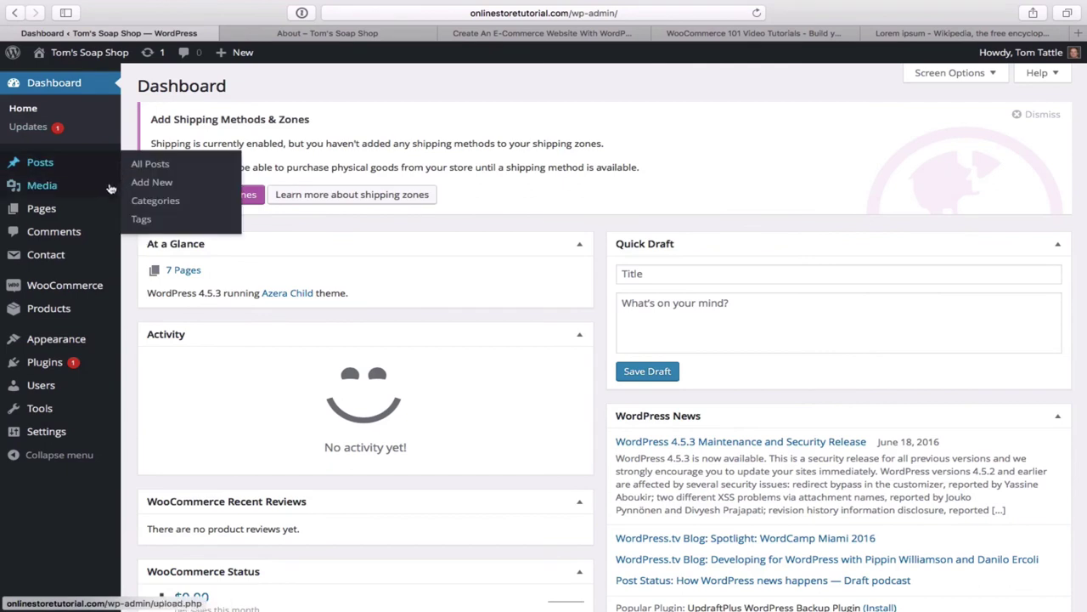
mouse_move(50, 259)
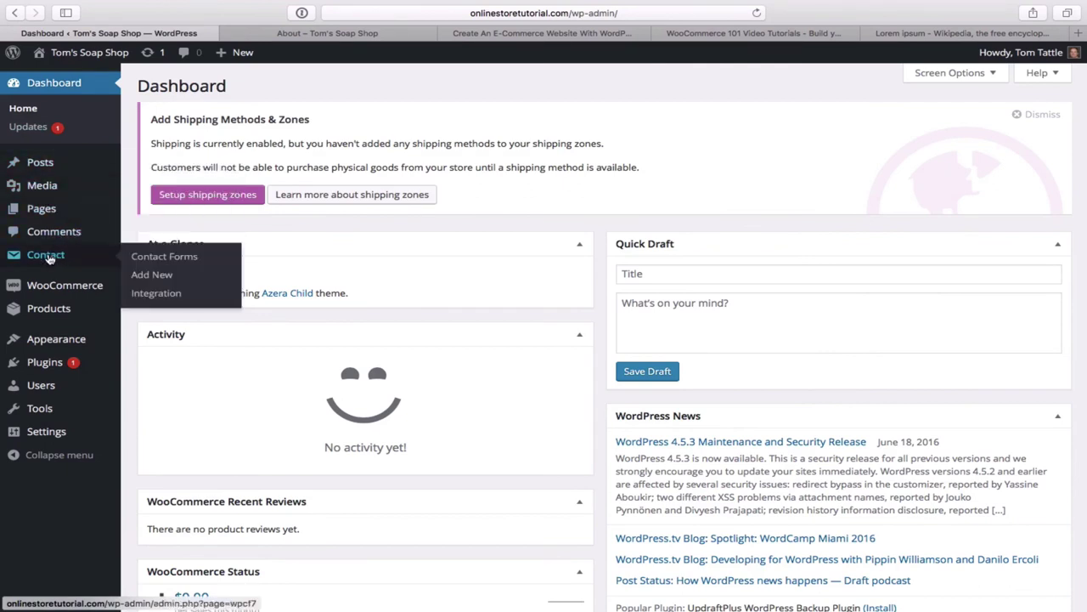
click(151, 277)
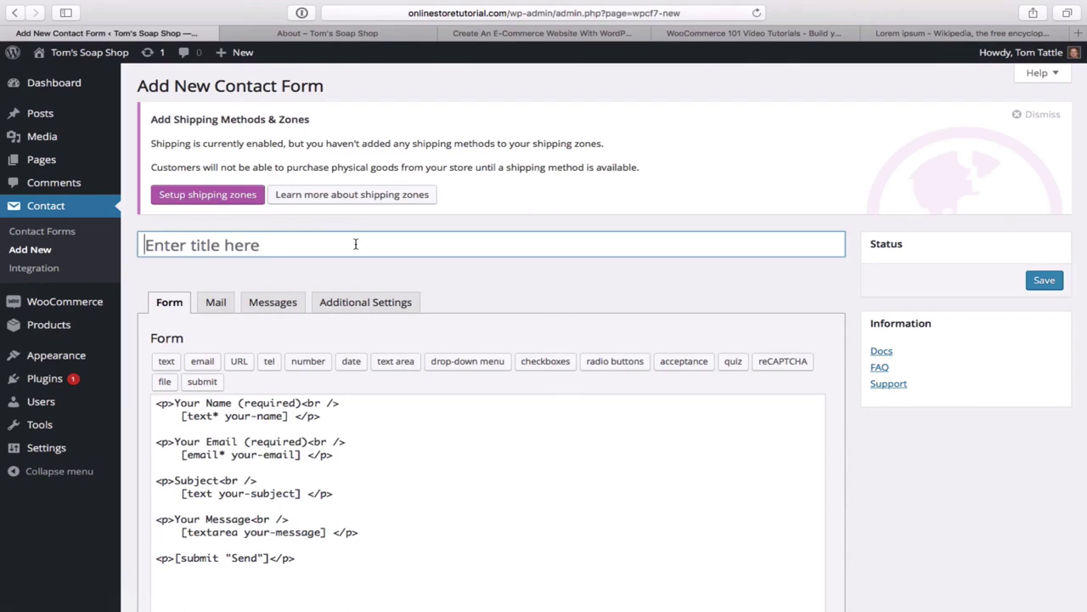
- Title the new form 'Contact Form', review its Mail settings, and save it
text(Co)
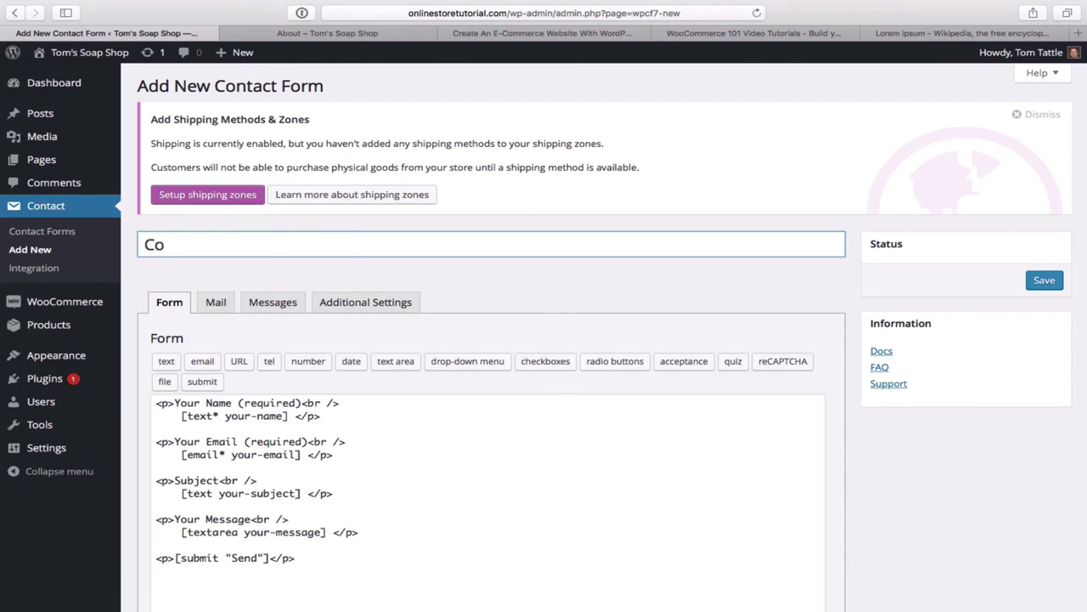
text(ntact Form)
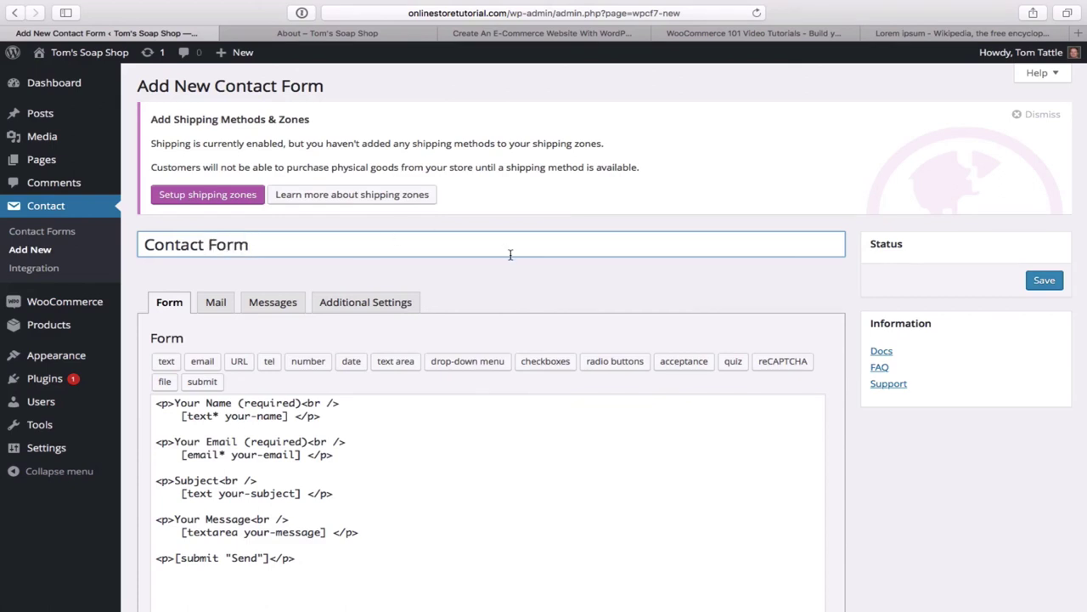
scroll(509, 252, down, 2)
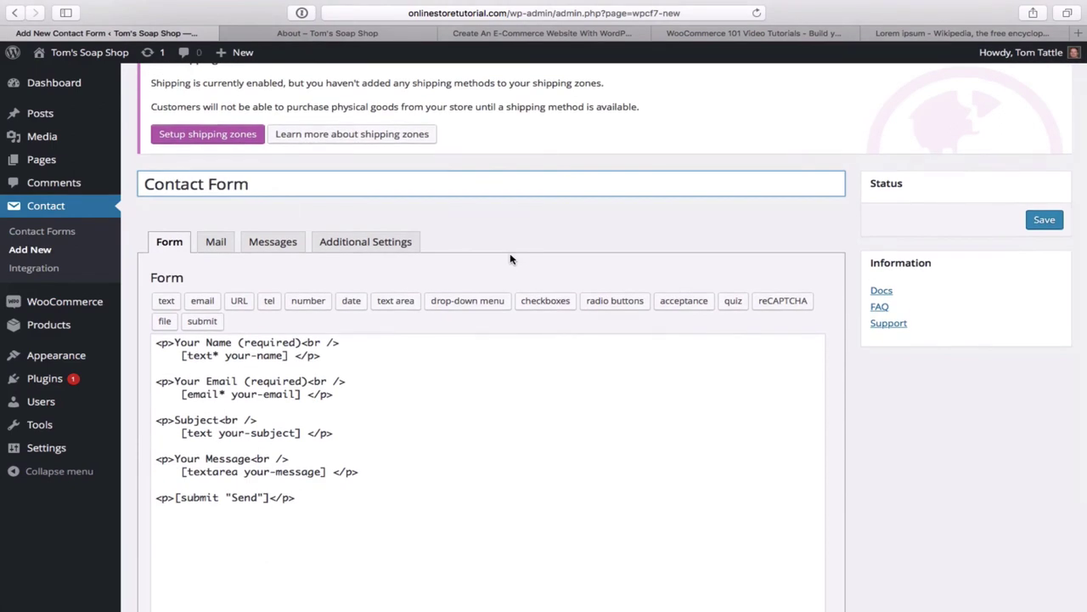
click(215, 243)
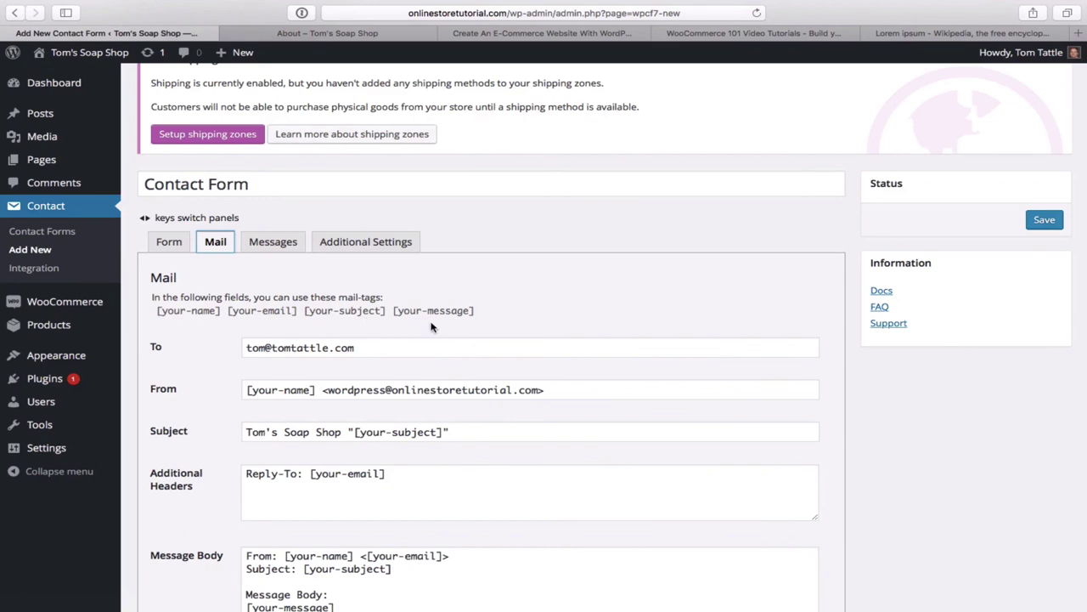
scroll(431, 322, down, 1)
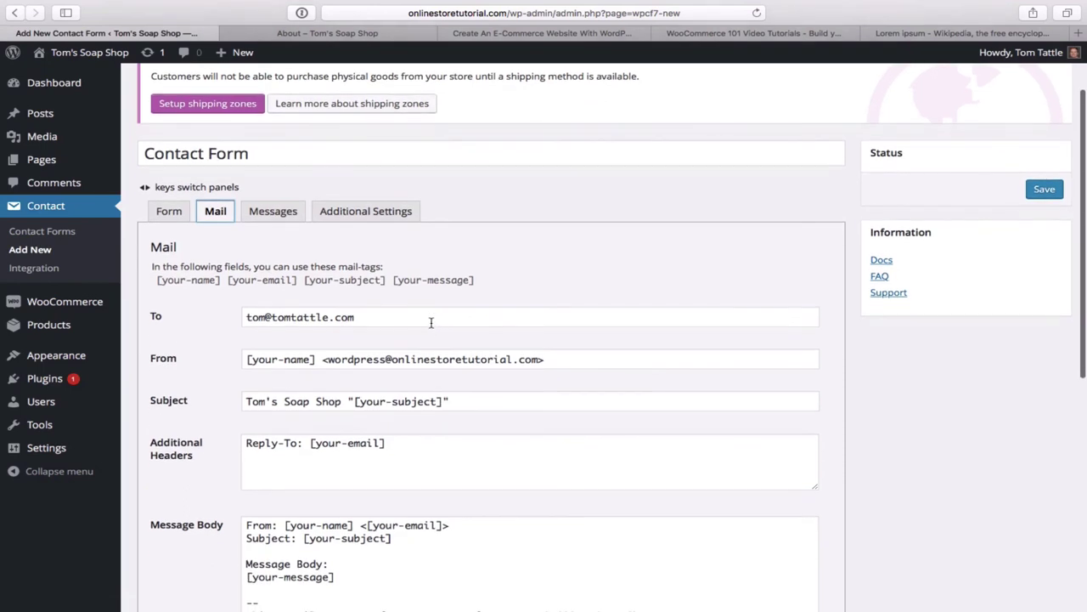
click(170, 214)
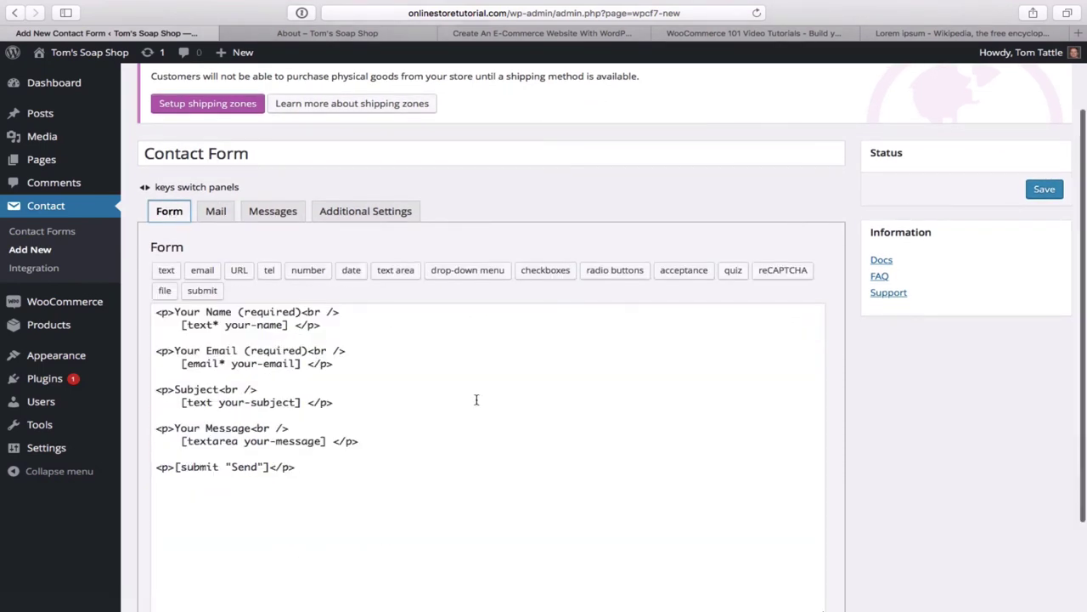
scroll(476, 399, up, 3)
scroll(476, 399, down, 3)
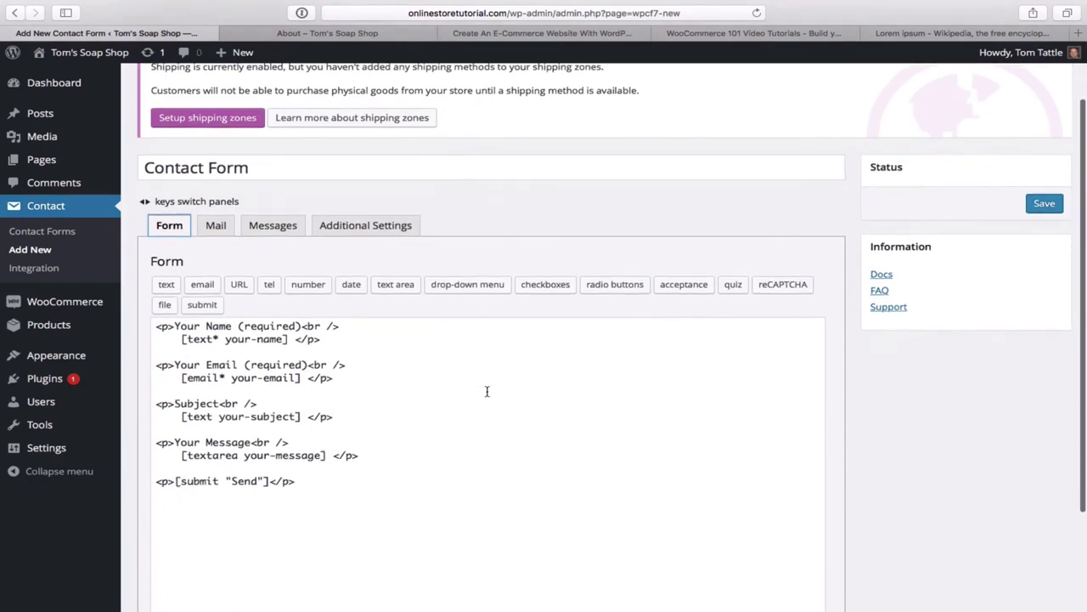
click(1044, 205)
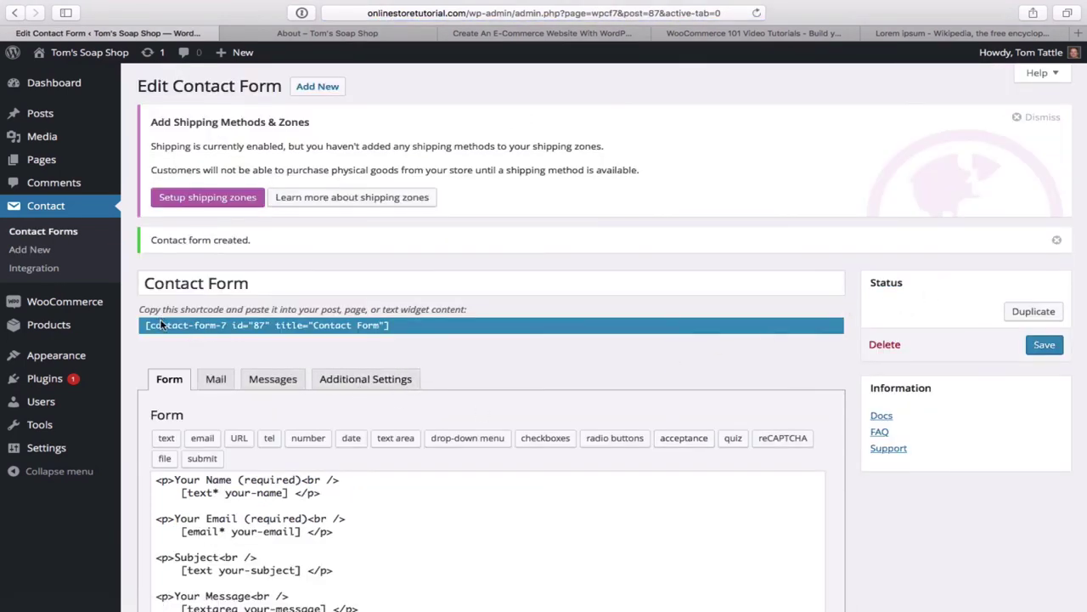
- Copy the form's contact-form-7 id 87 shortcode and return to the live store homepage
click(395, 326)
key(ctrl+c)
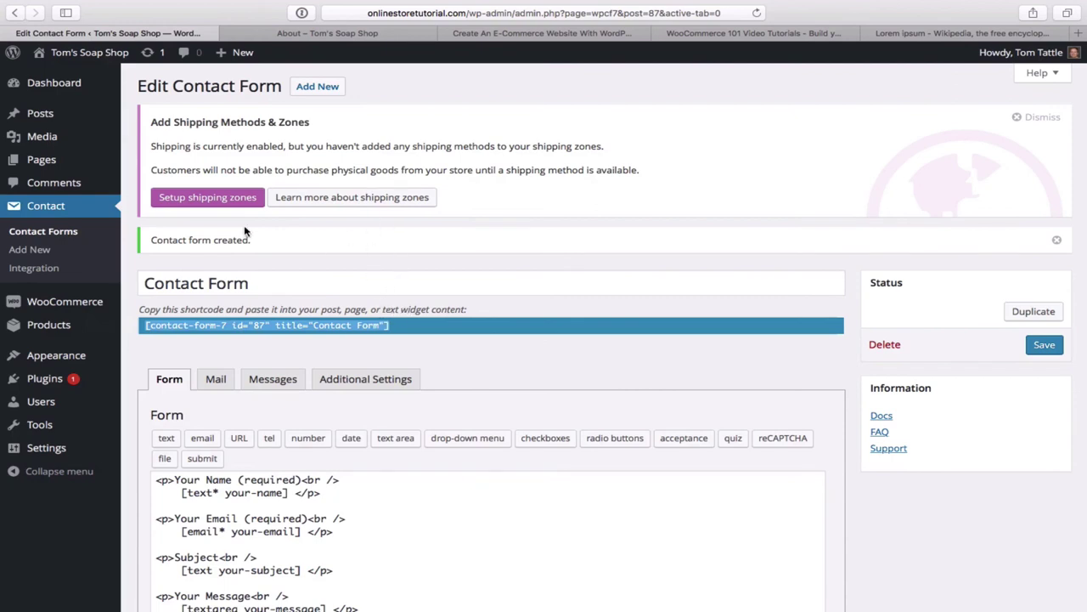
mouse_move(67, 57)
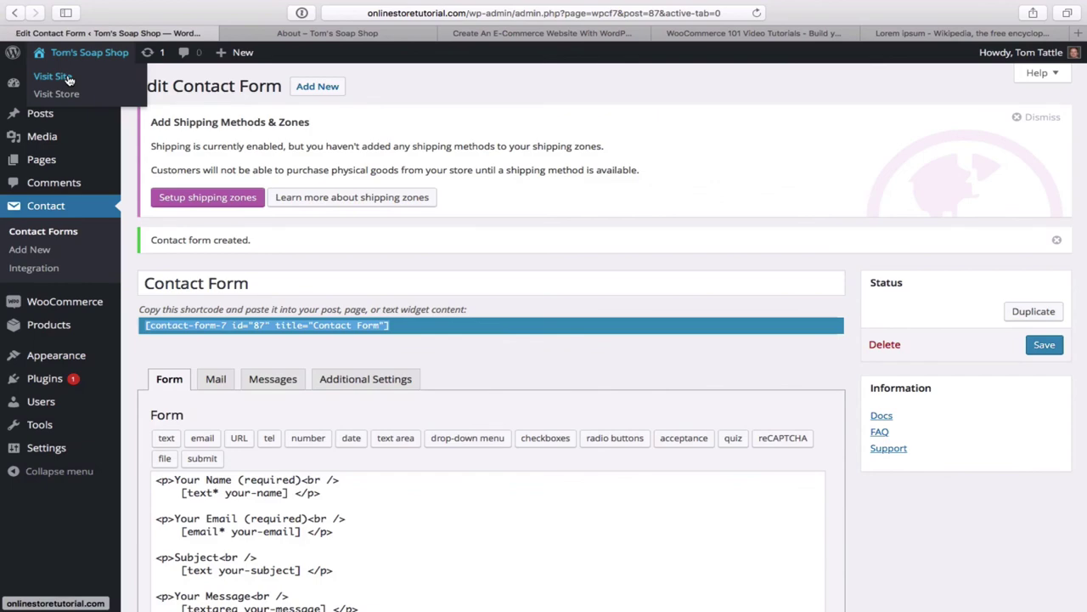
click(70, 78)
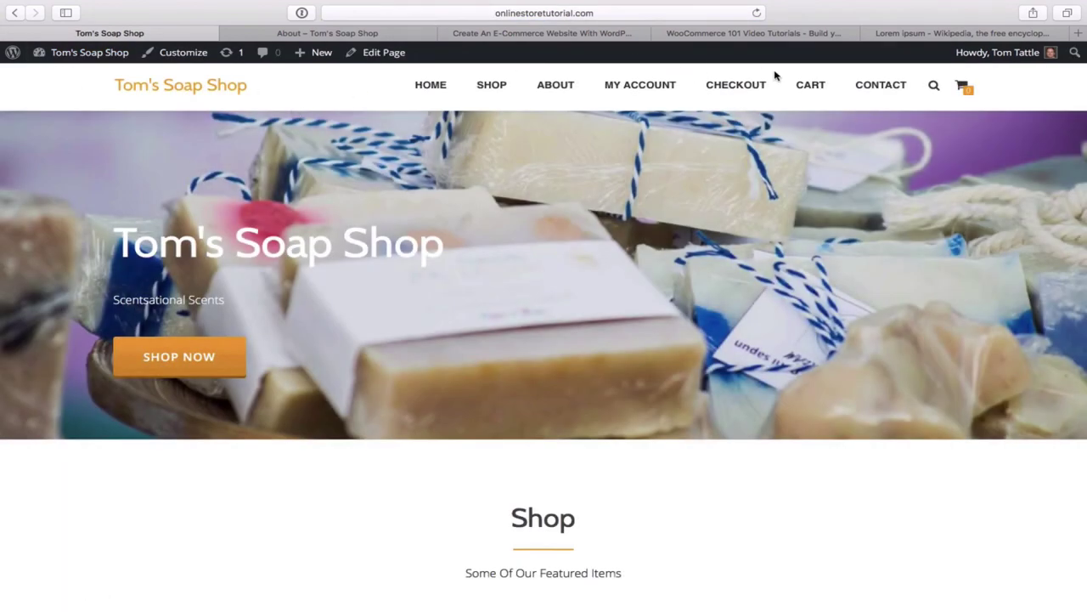
- Open the empty Contact page from the site menu in the page editor
click(888, 90)
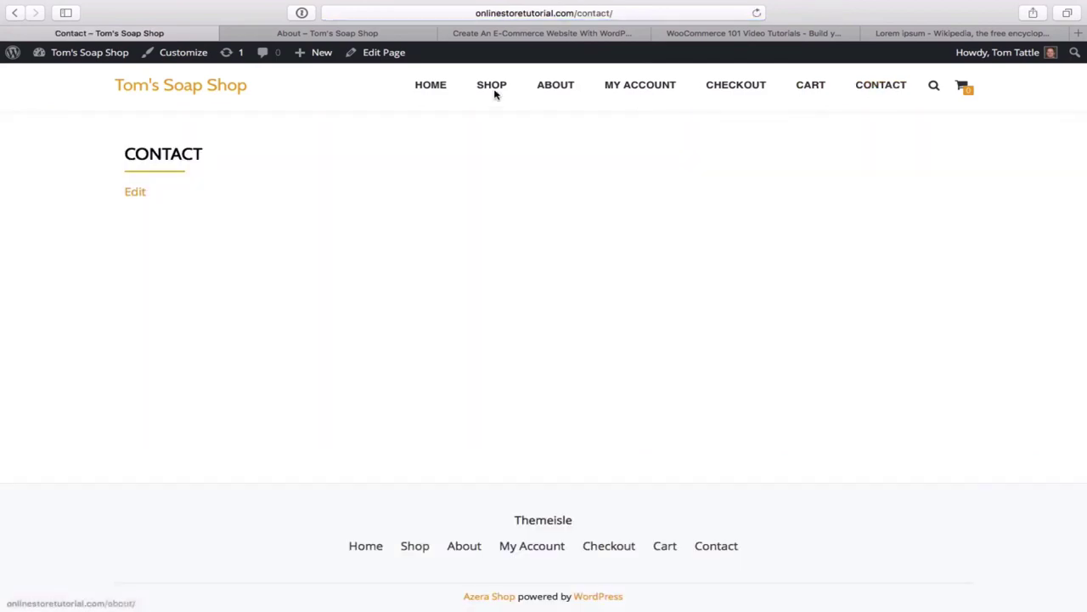
click(389, 54)
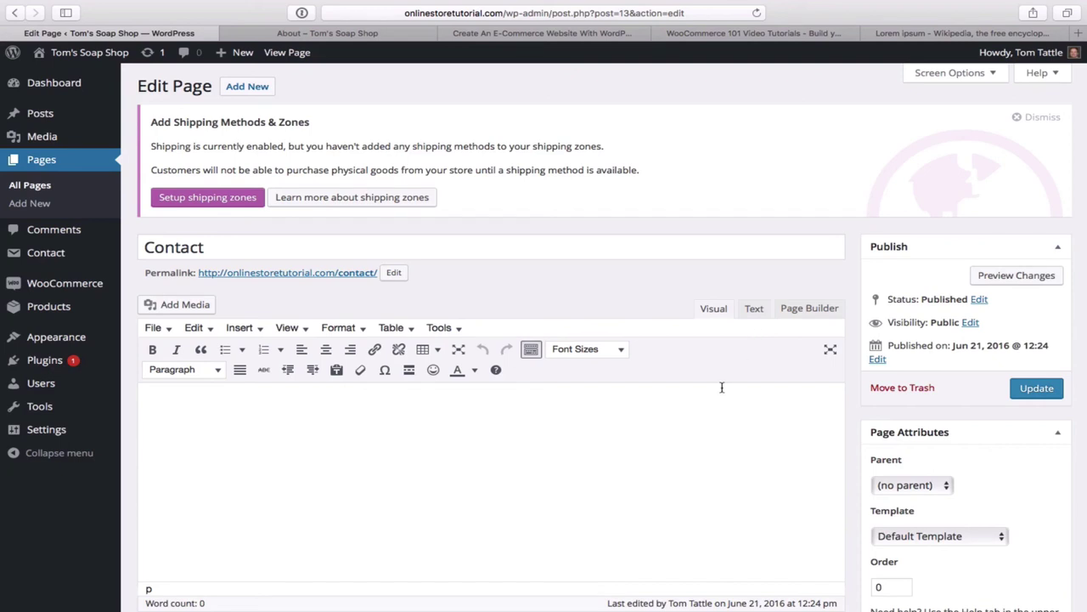
- Switch the Contact page to the page builder, insert a single-column row, and select it
click(808, 308)
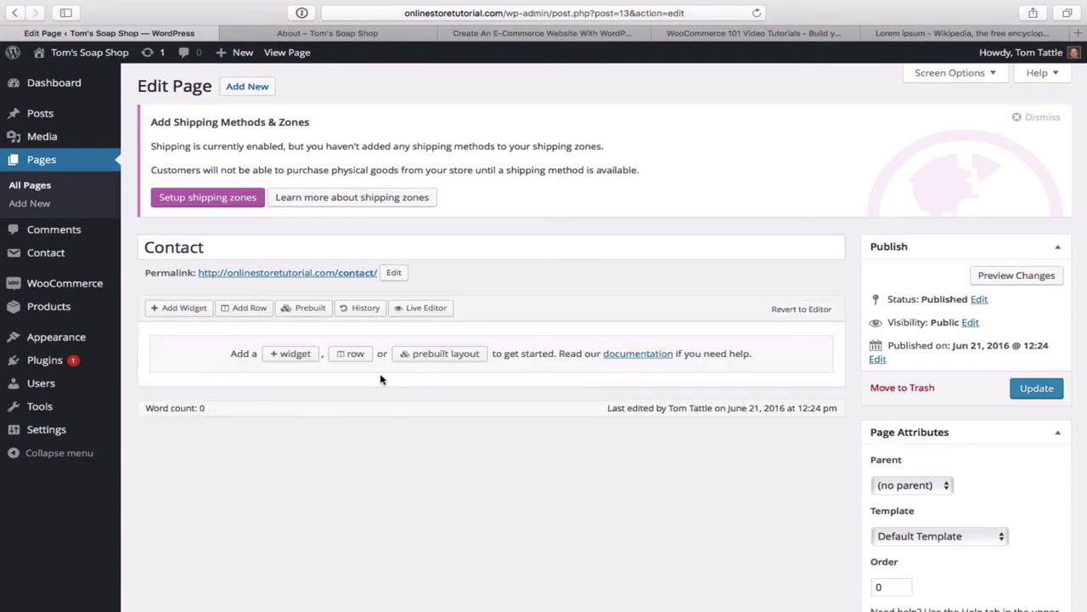
click(244, 309)
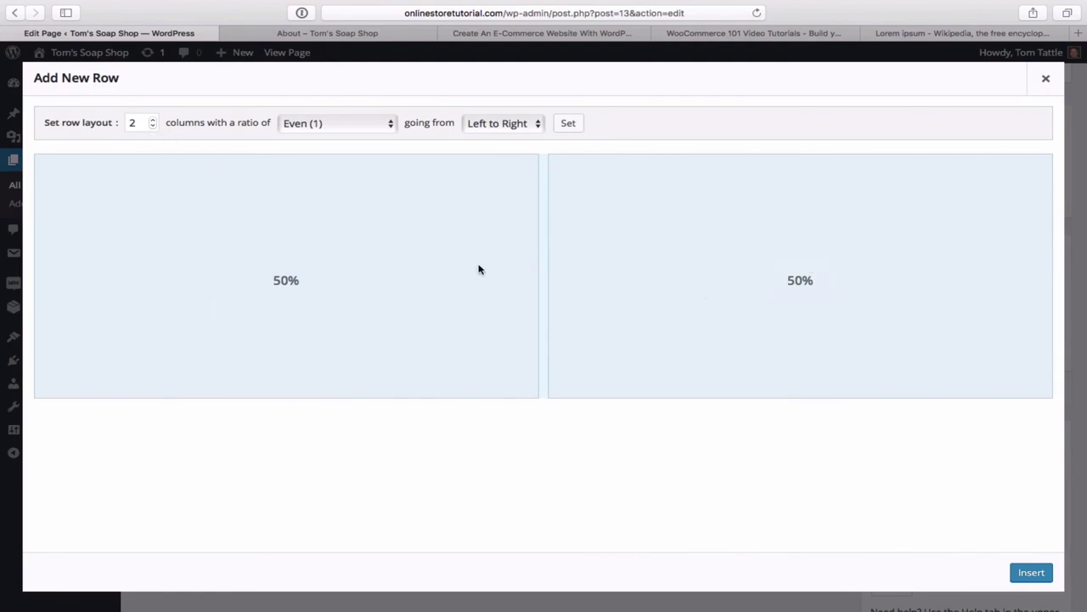
click(153, 126)
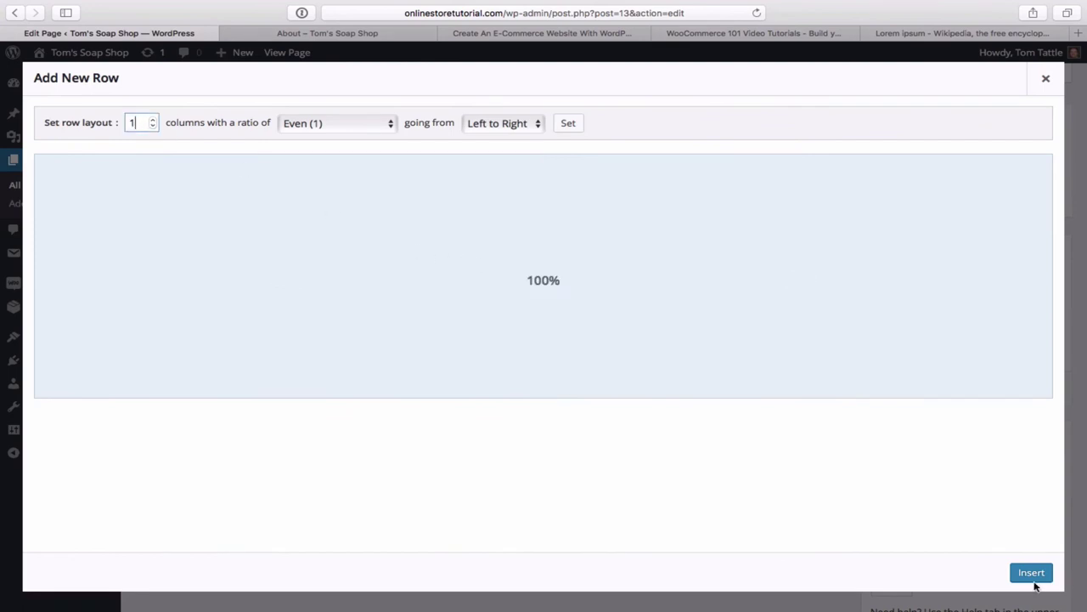
click(1031, 573)
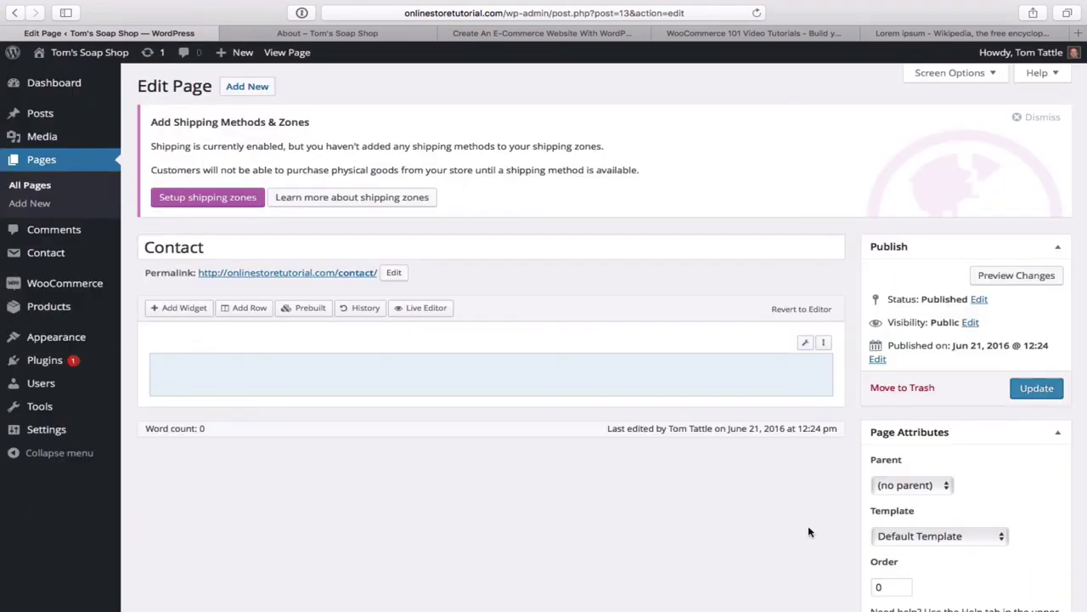
click(393, 379)
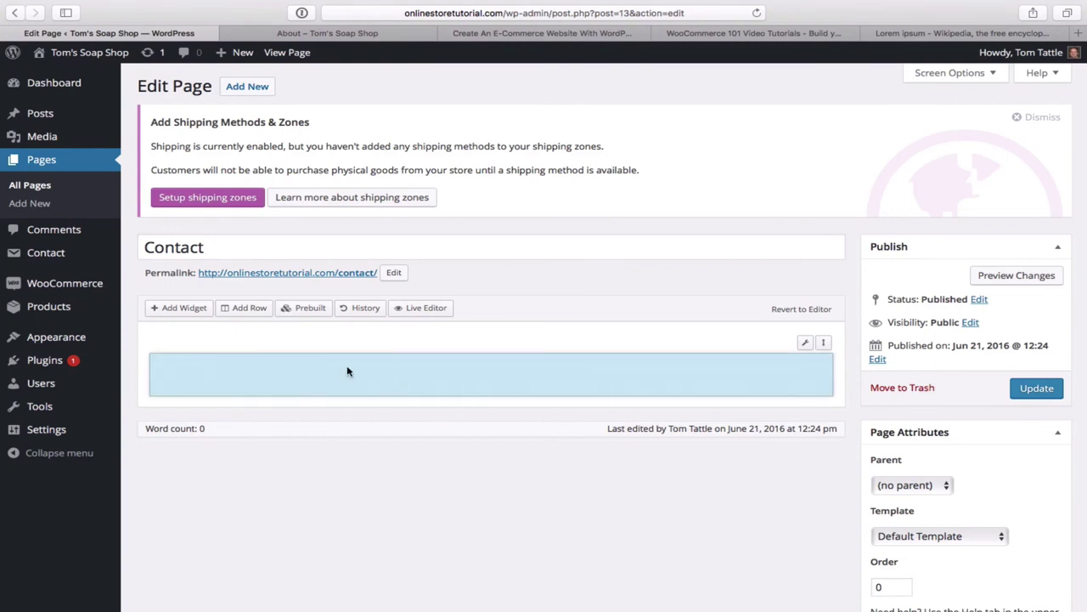
- Add a SiteOrigin Editor widget from the Widgets Bundle to the row
click(187, 314)
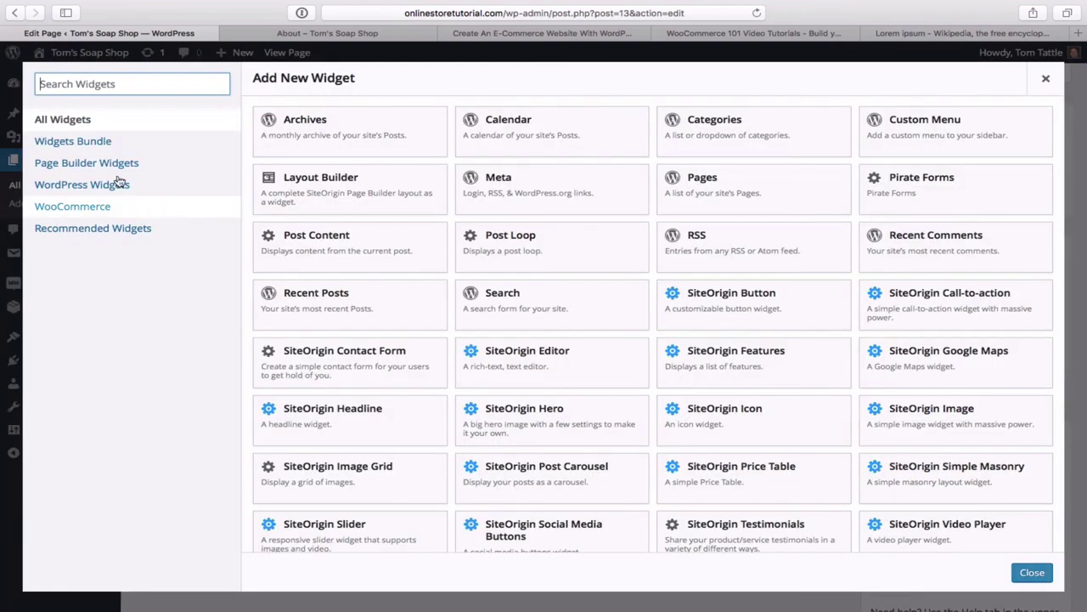
click(77, 145)
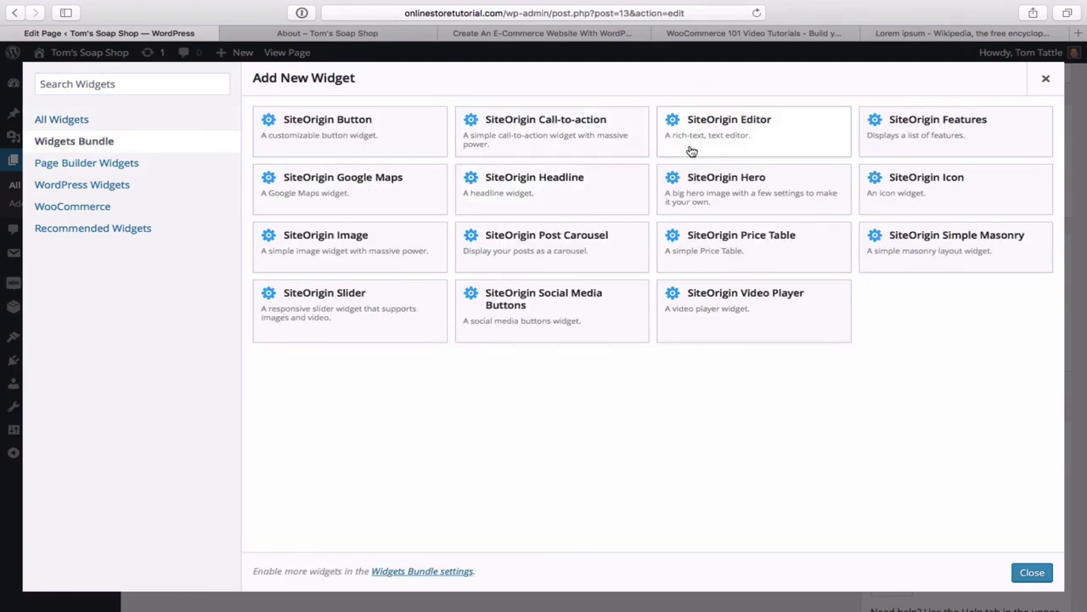
click(752, 142)
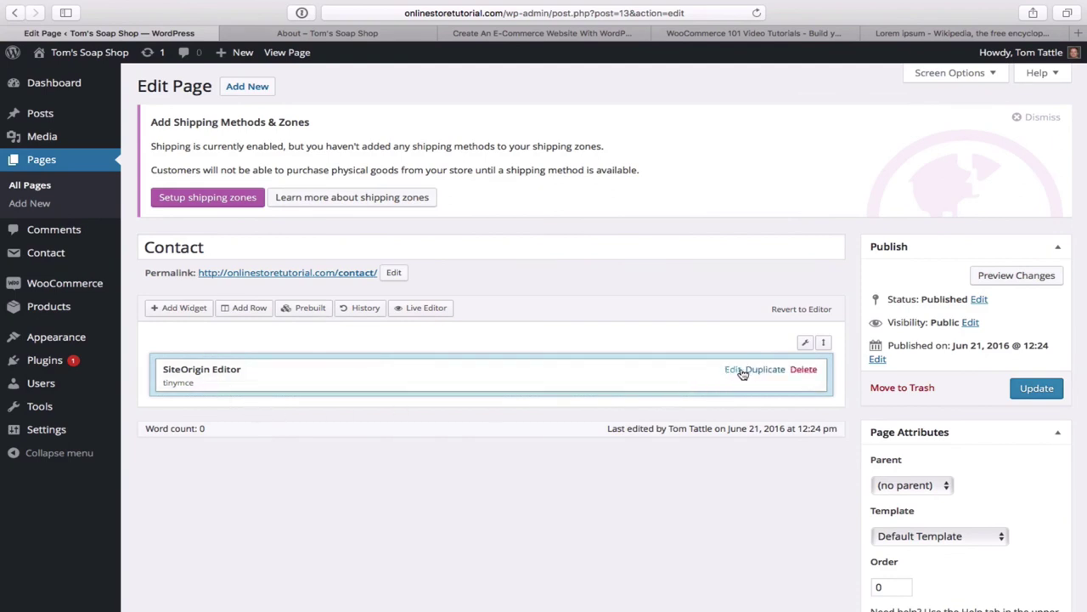
- Paste the contact-form-7 shortcode into the SiteOrigin Editor widget in Text mode and save it
mouse_move(805, 347)
click(733, 371)
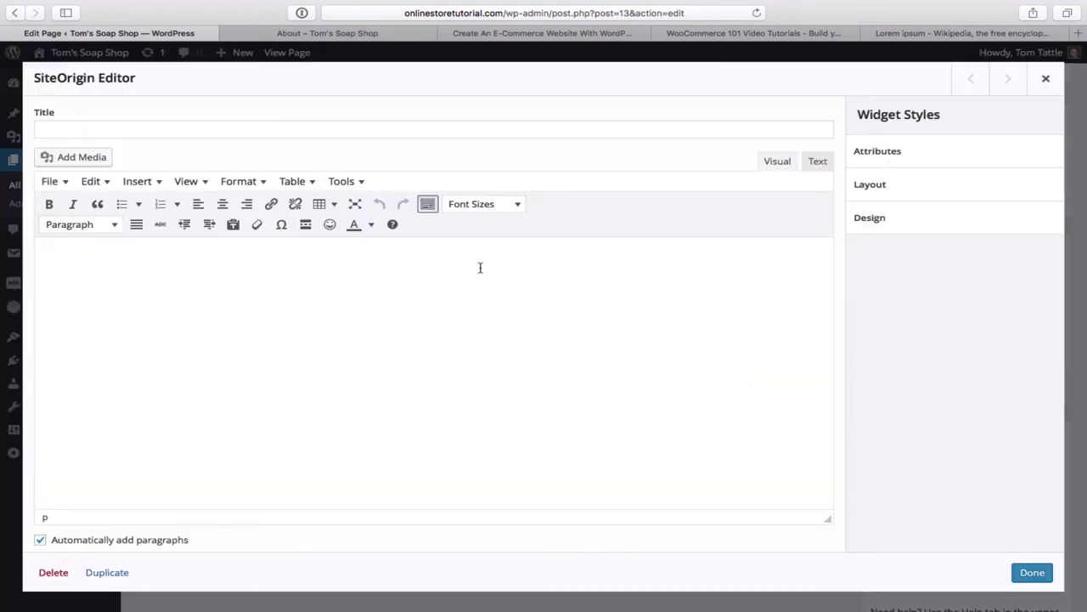
click(818, 164)
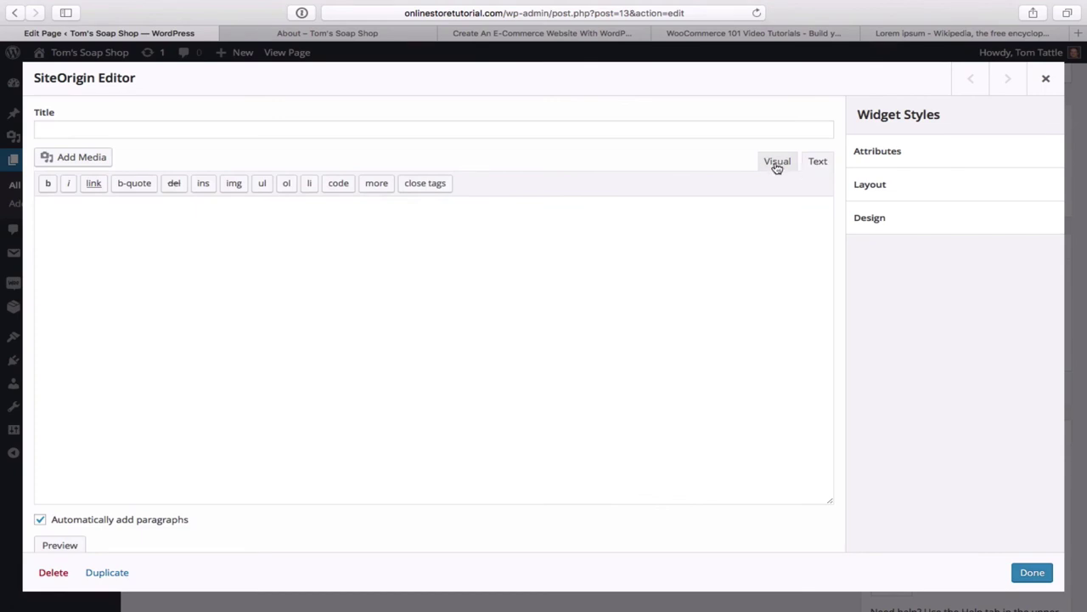
click(776, 166)
click(826, 162)
click(118, 248)
key(ctrl+v)
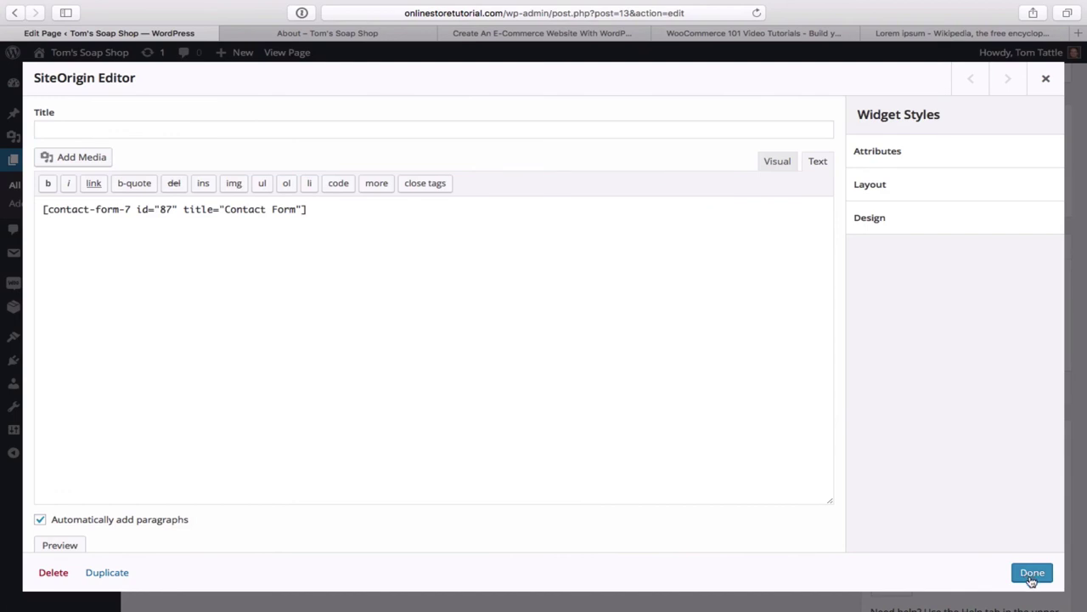
click(1032, 573)
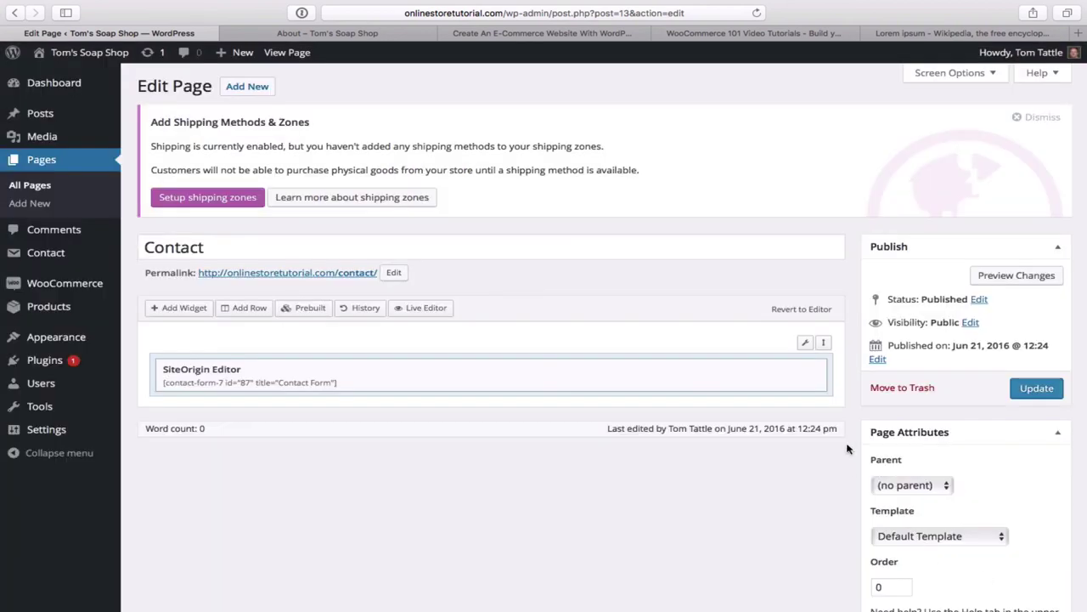
- Open the row's Edit Row settings, then switch to the site's About page
mouse_move(805, 346)
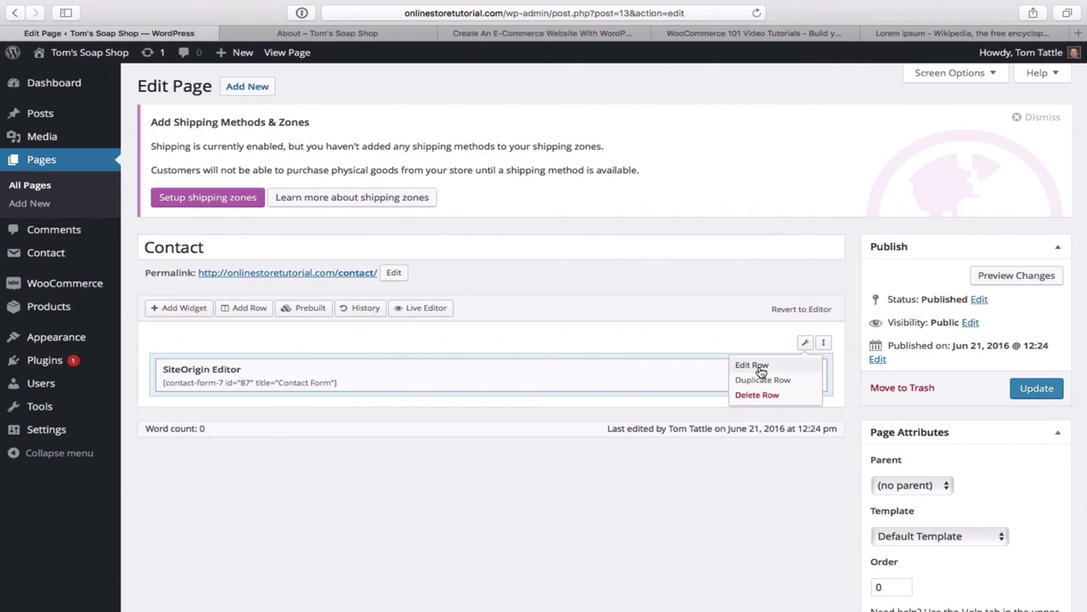
click(761, 372)
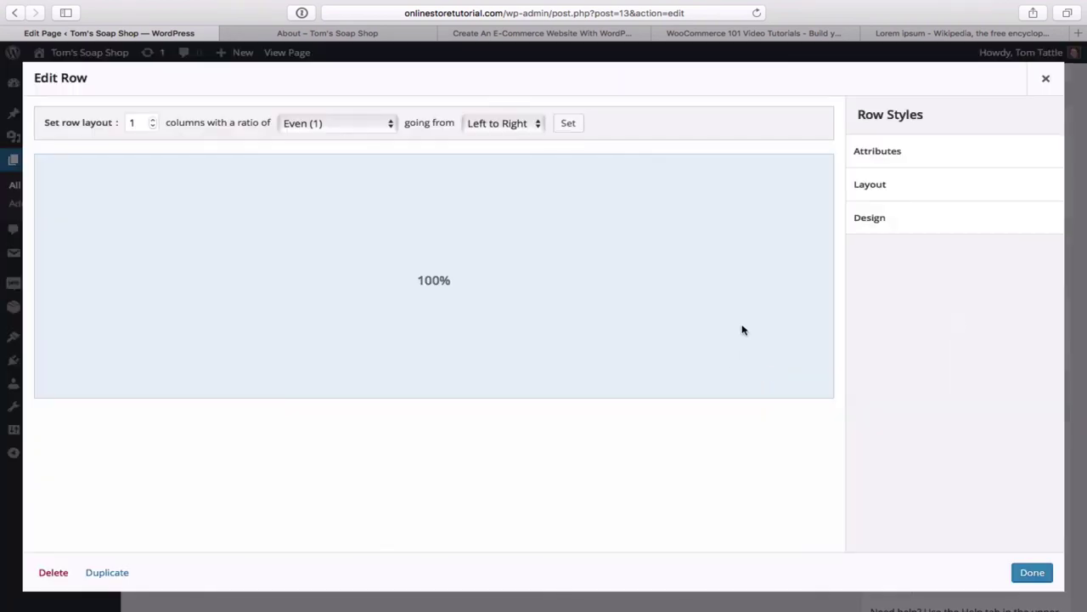
click(364, 36)
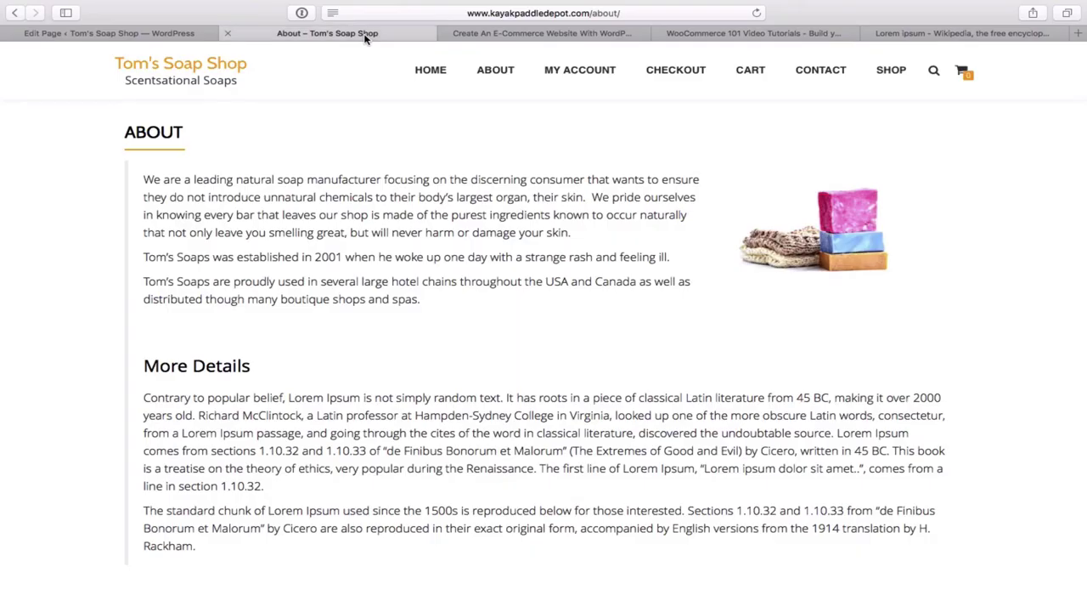
- View the reference Contact page's soap-bar background, then return to the Edit Row dialog
click(829, 72)
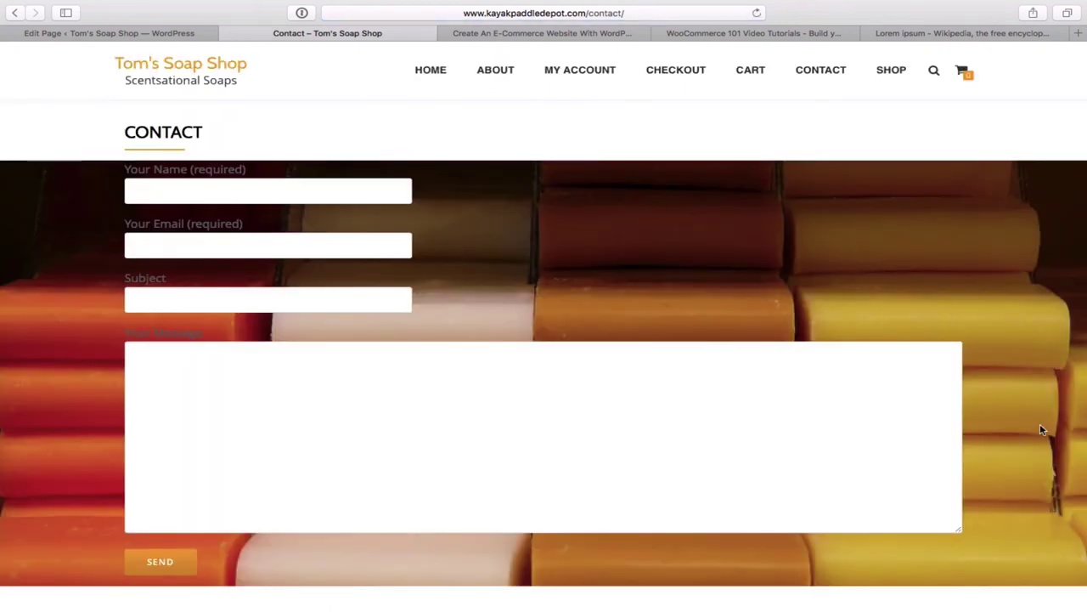
scroll(1041, 429, down, 2)
scroll(1041, 429, up, 2)
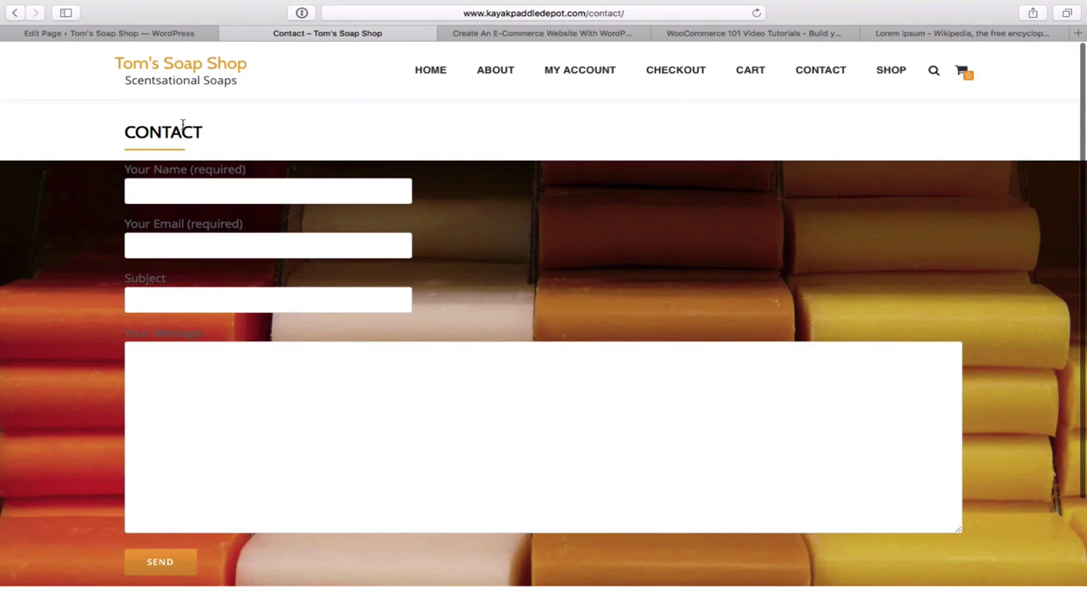
click(169, 34)
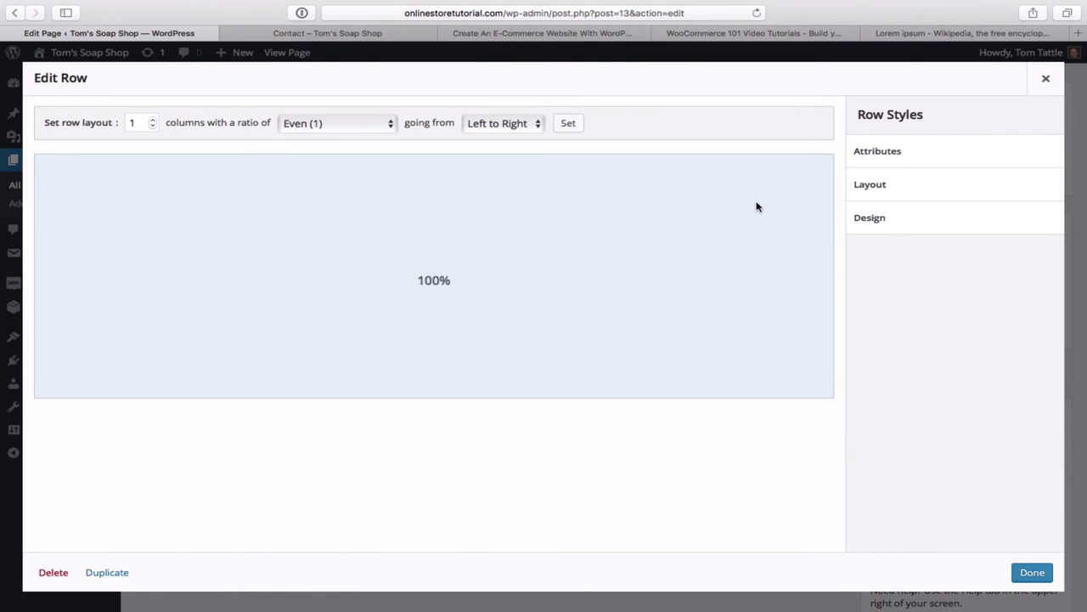
- Upload soap-9242_1920.jpg and set it as the row's Design background image
click(882, 221)
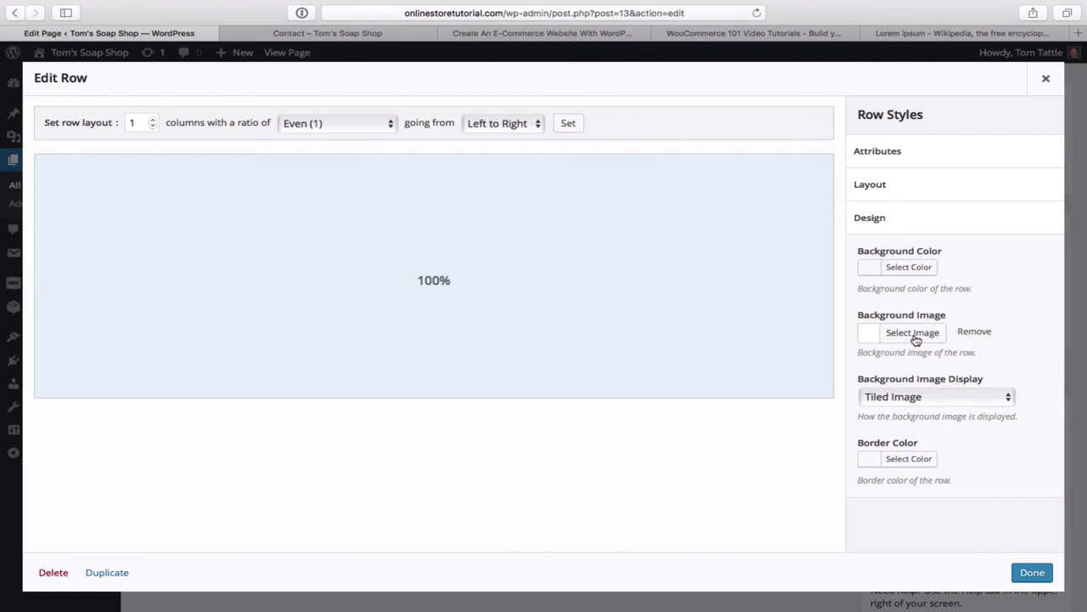
click(913, 334)
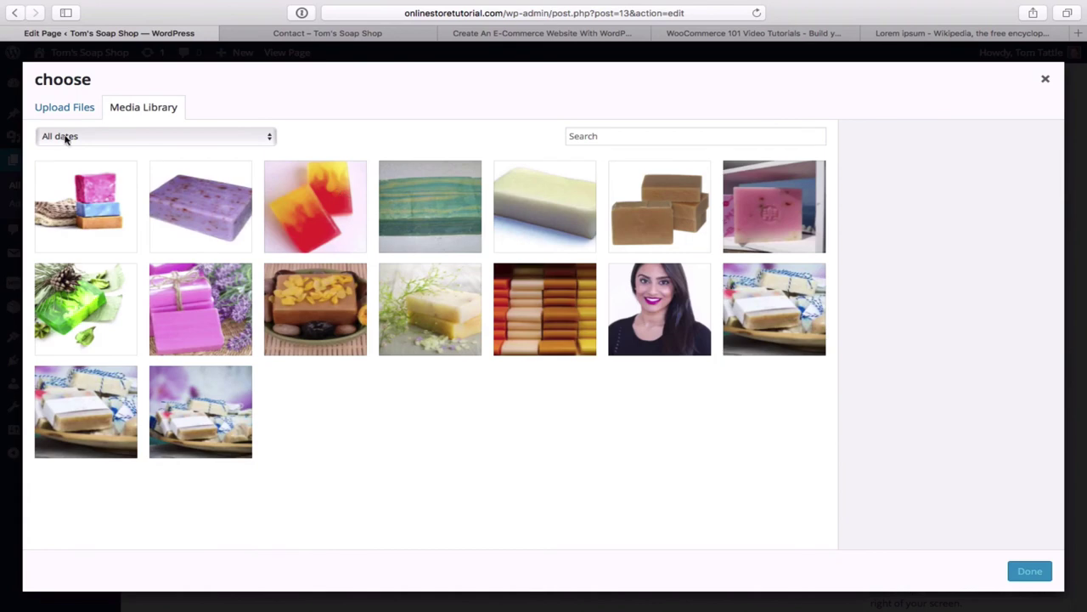
click(63, 109)
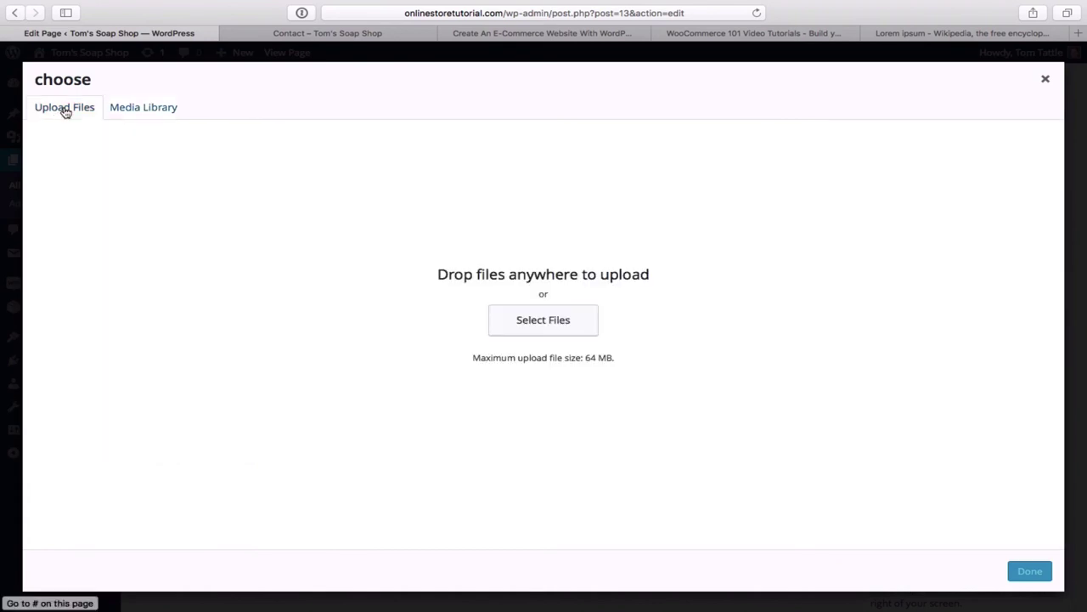
click(539, 324)
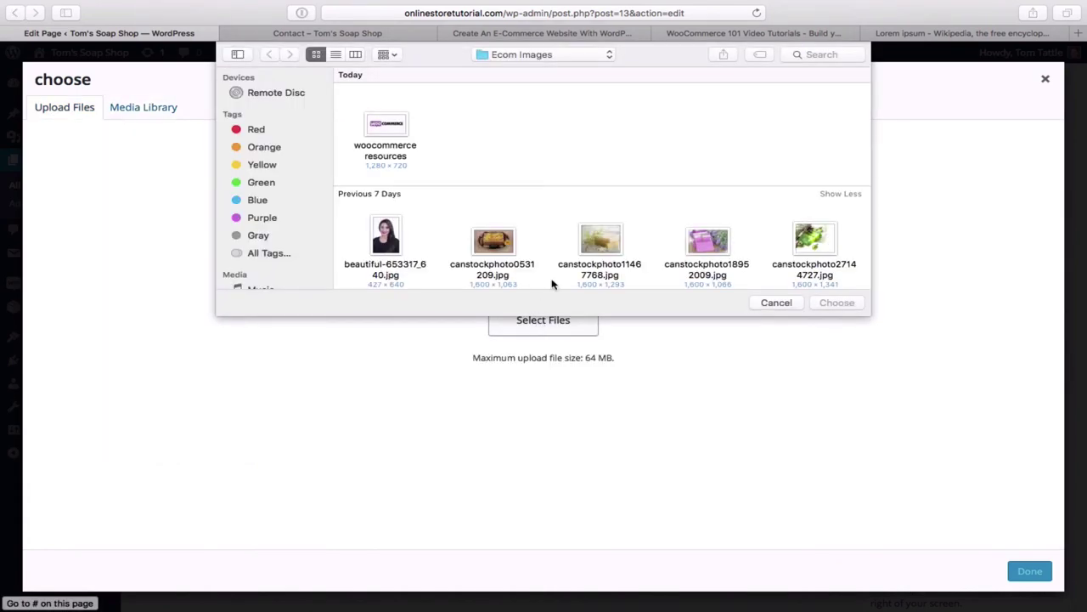
scroll(574, 261, down, 5)
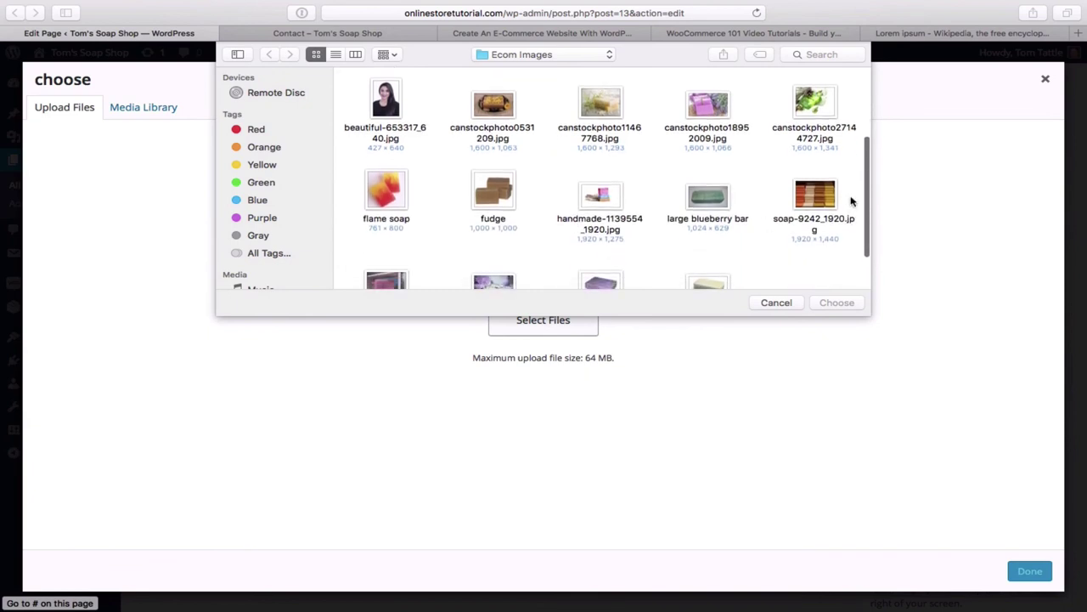
double_click(829, 200)
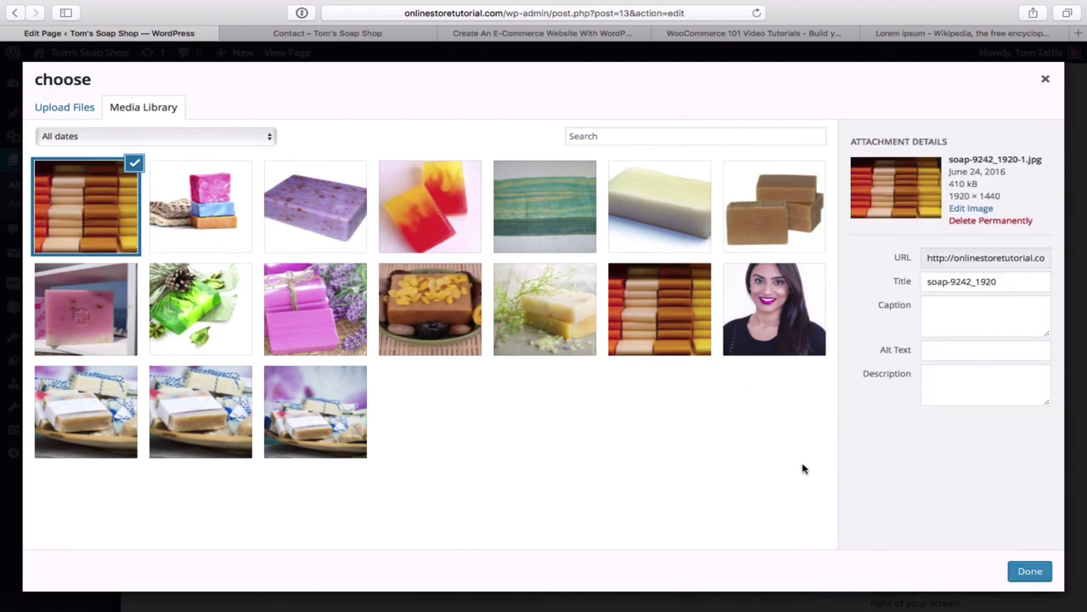
click(1031, 575)
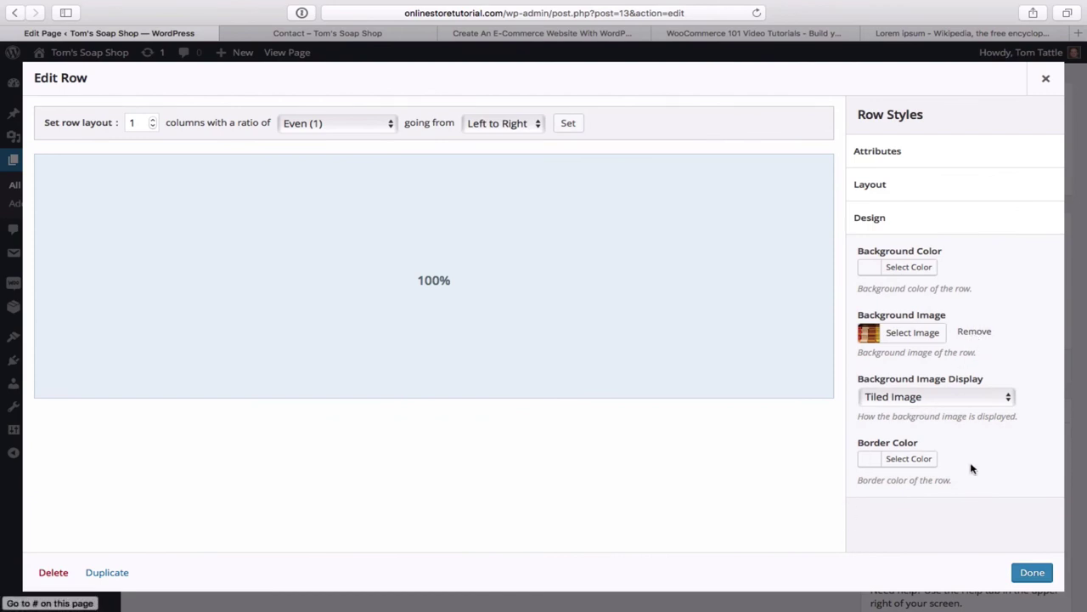
- Apply the row settings, update the Contact page, and view the live form over the soap-bars background
click(1032, 574)
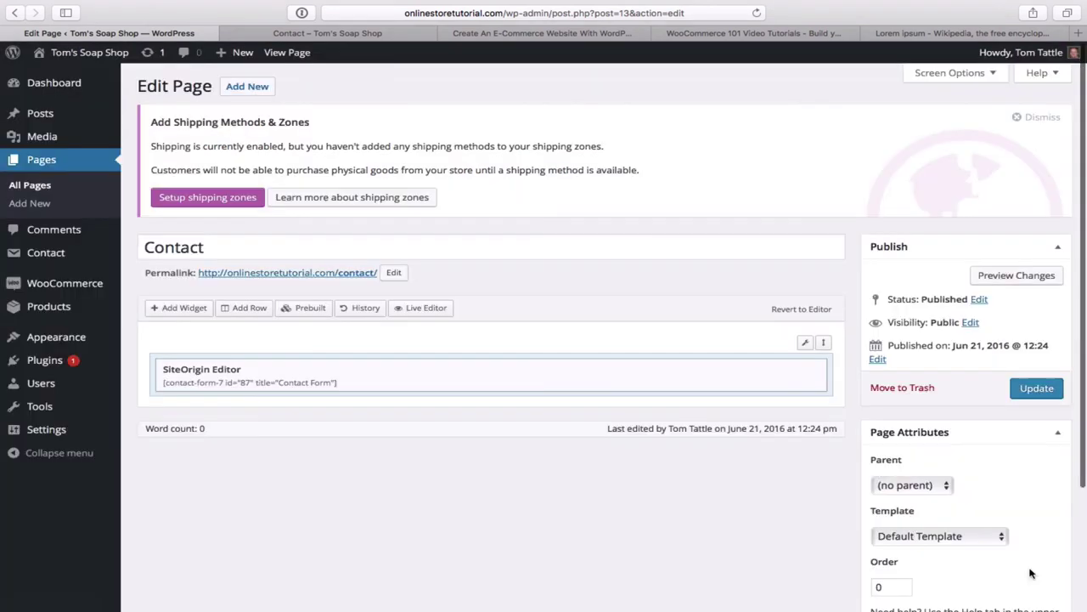
click(1037, 391)
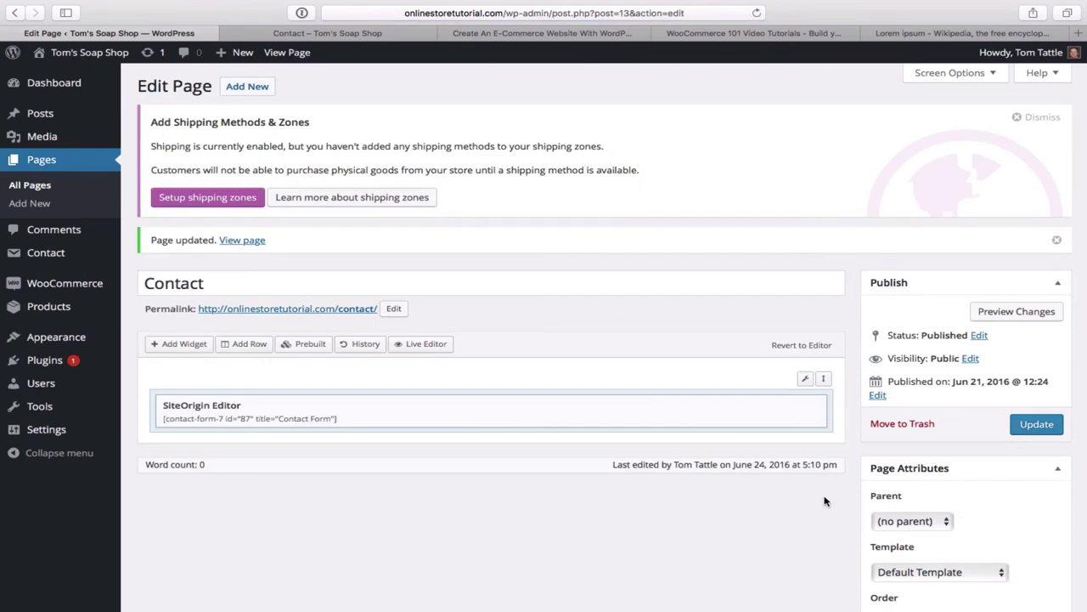
mouse_move(749, 425)
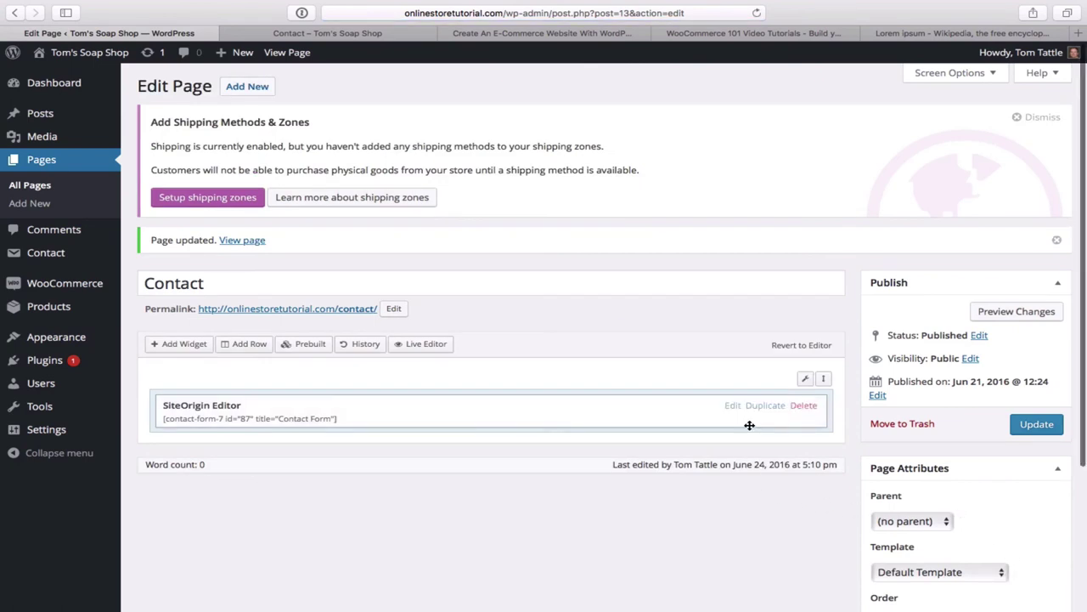
click(295, 55)
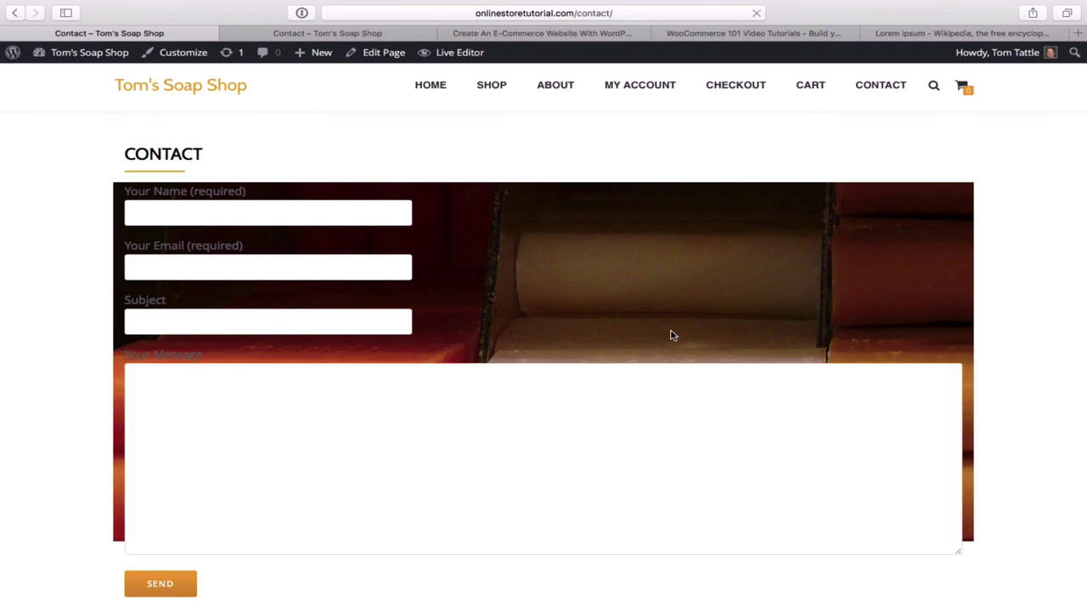
scroll(881, 323, down, 3)
scroll(881, 324, down, 2)
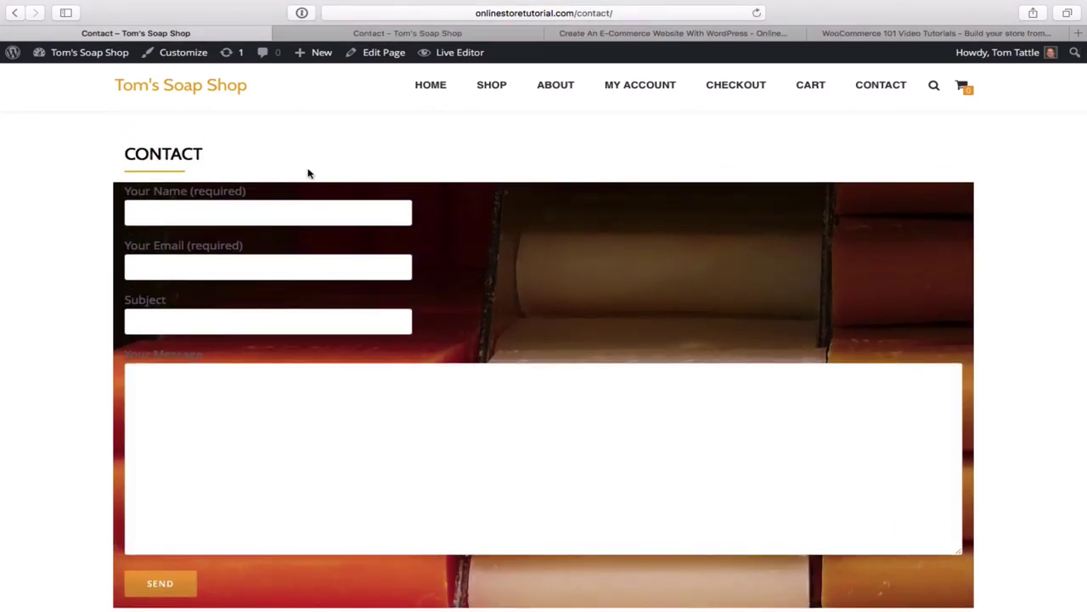
scroll(309, 173, down, 3)
scroll(309, 173, up, 3)
mouse_move(92, 59)
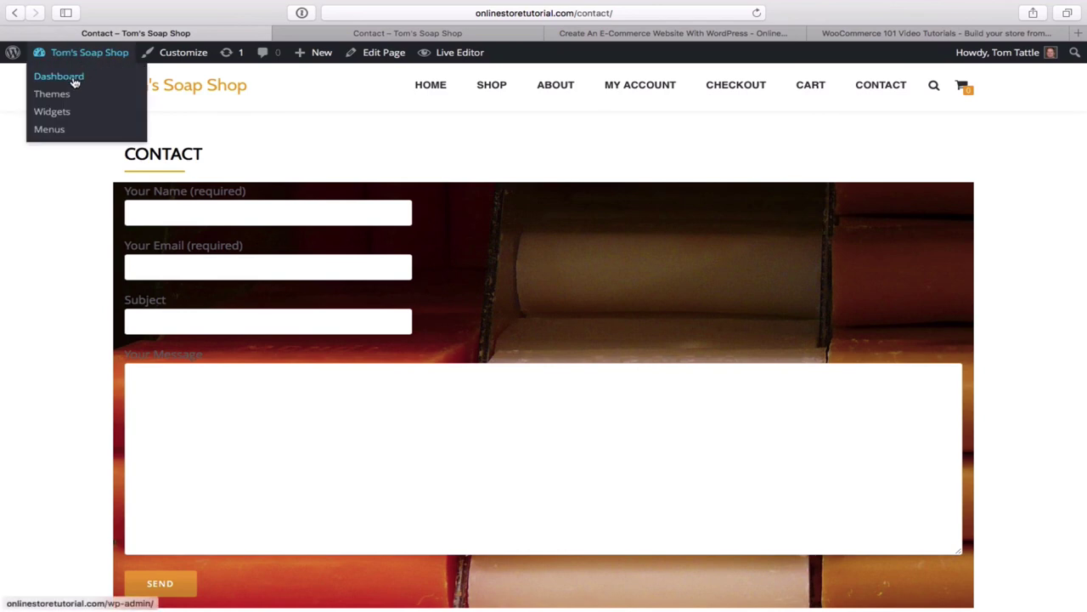
- Go to the Dashboard and open WooCommerce Settings from the admin sidebar
click(74, 81)
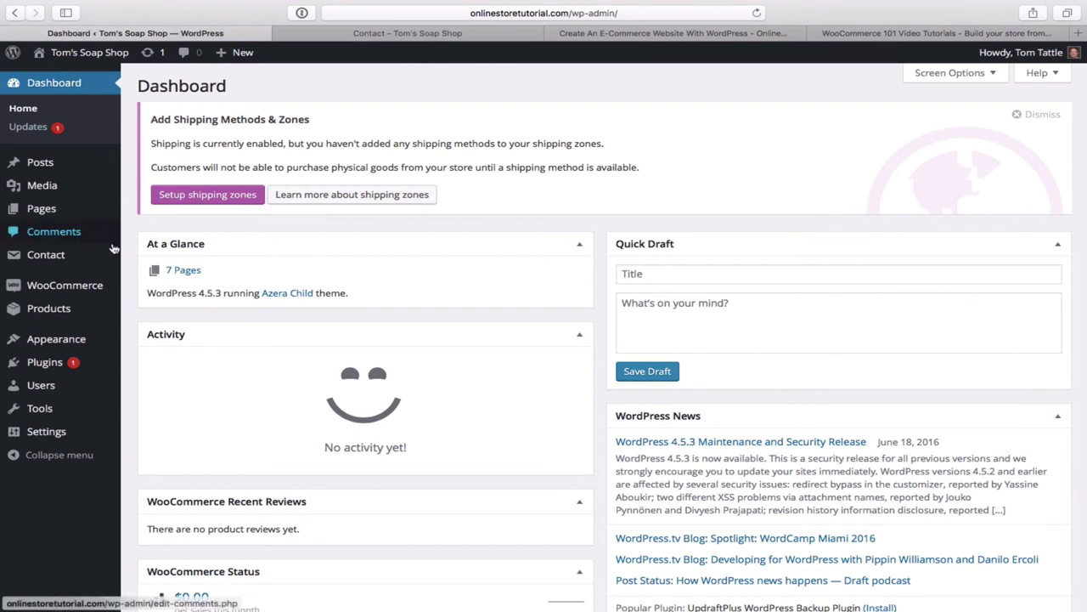
mouse_move(96, 294)
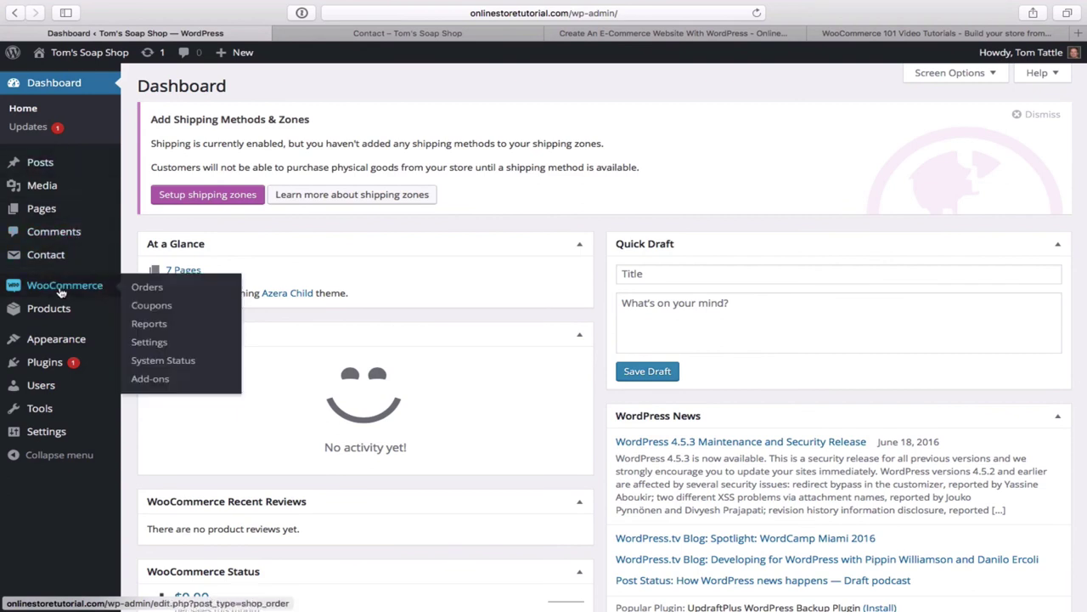
click(149, 343)
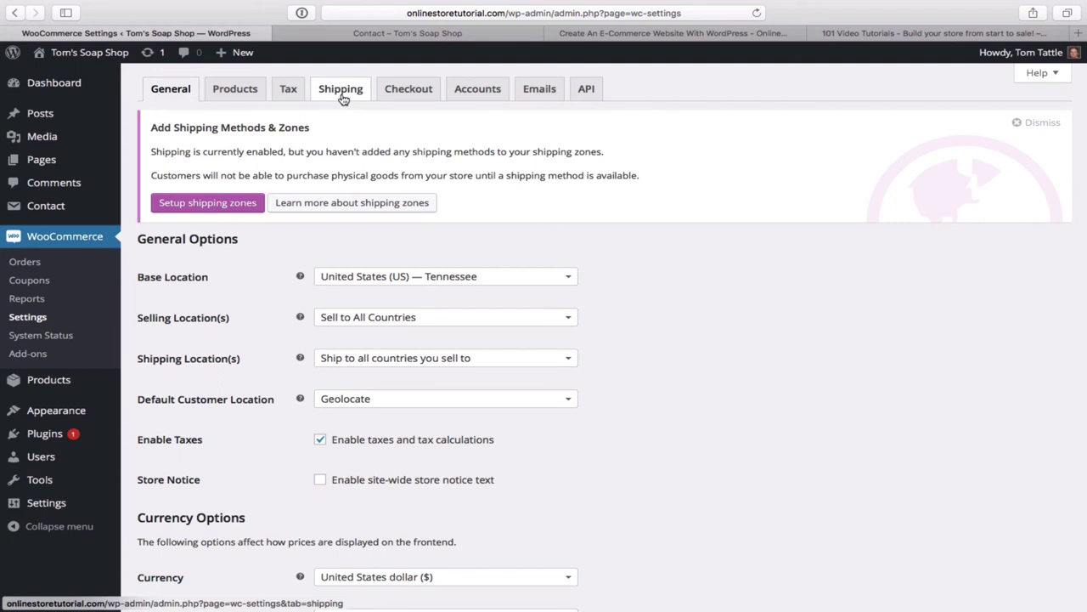
- Add and save a shipping zone named 'United States' with region United States (US)
click(342, 91)
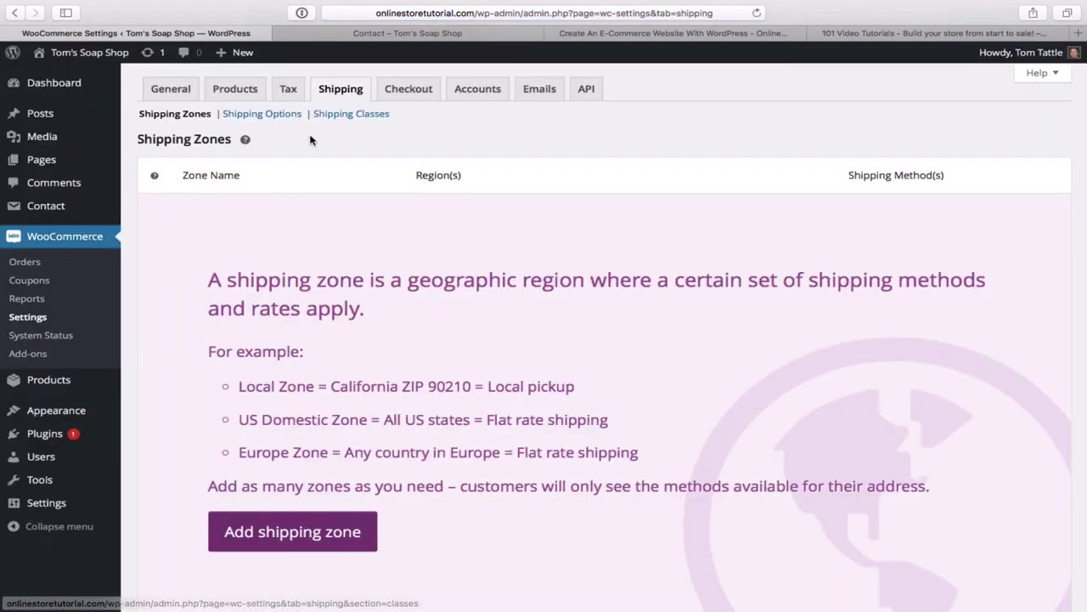
scroll(551, 226, down, 2)
scroll(551, 226, down, 3)
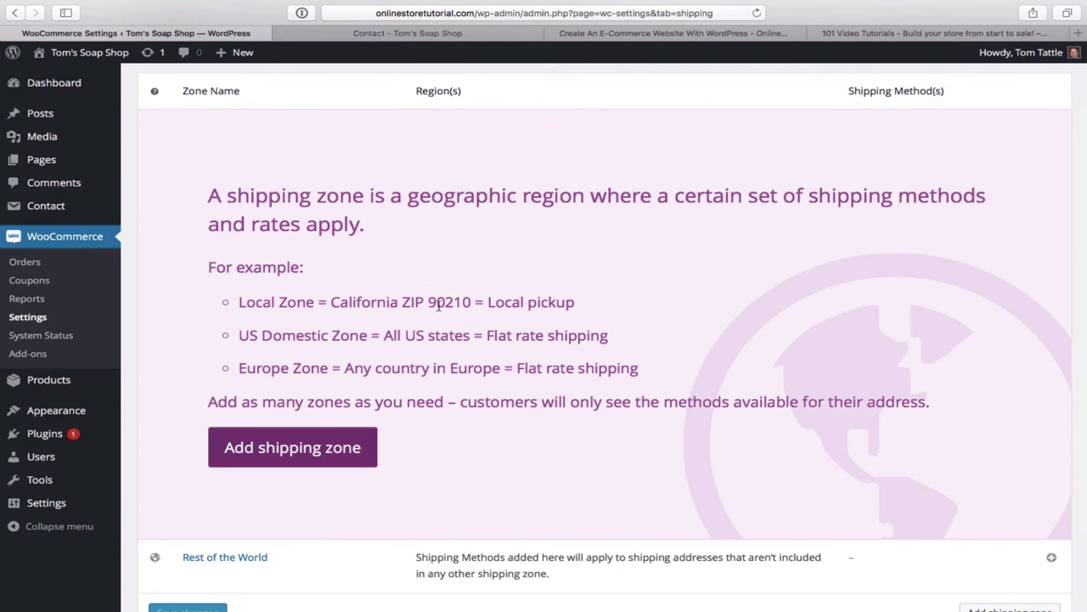
click(327, 457)
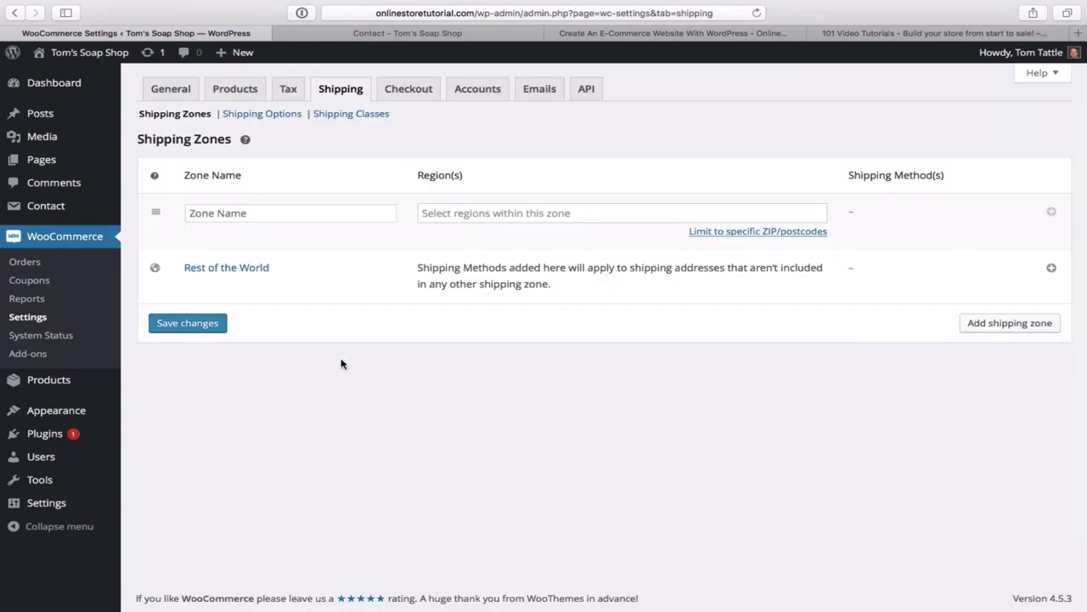
click(284, 213)
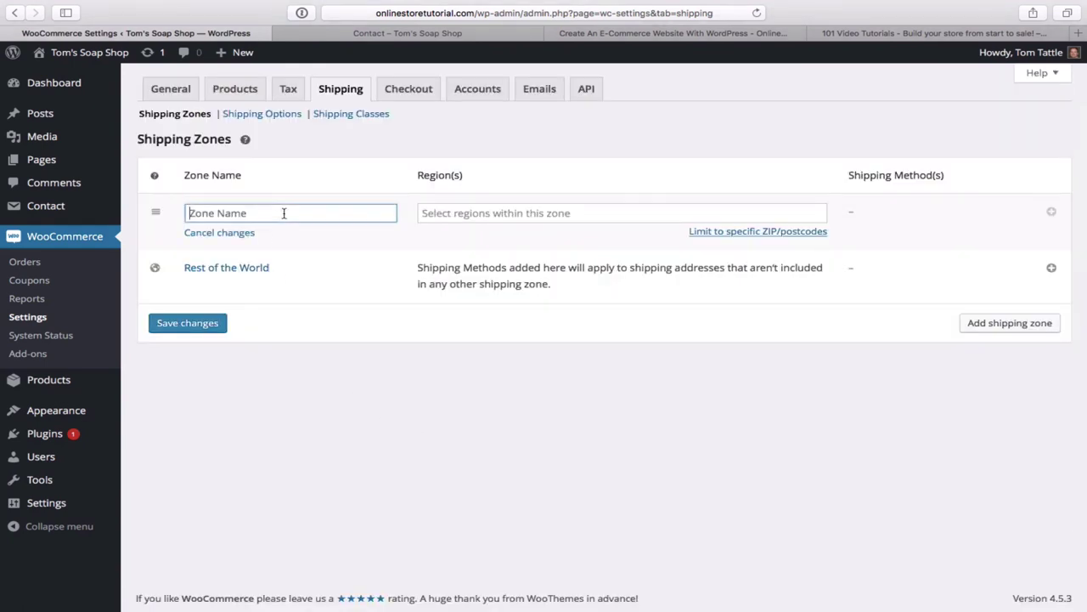
text(United States)
click(444, 217)
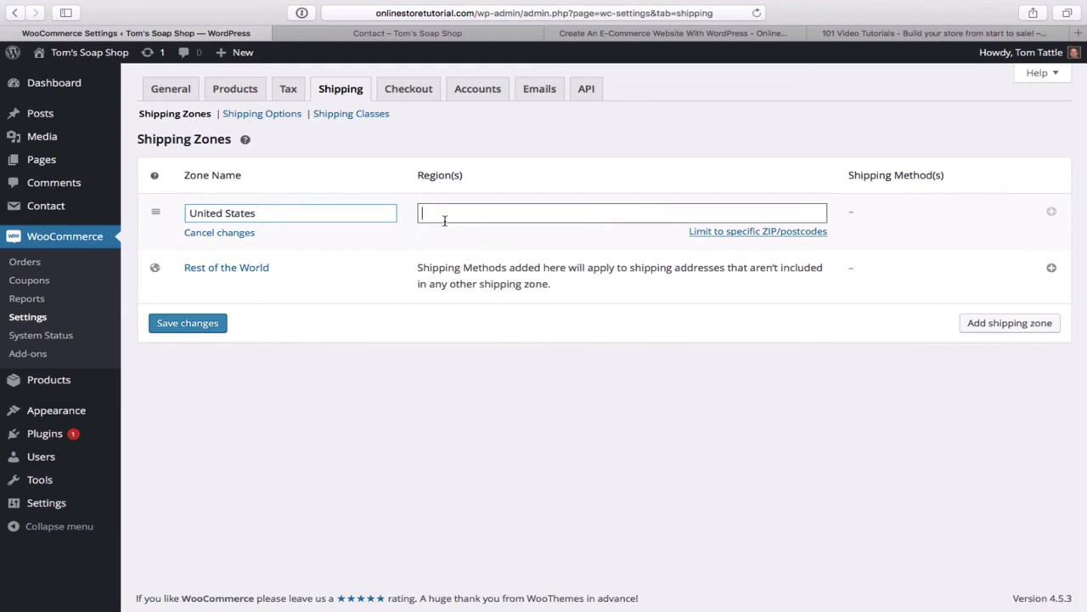
text(Uni)
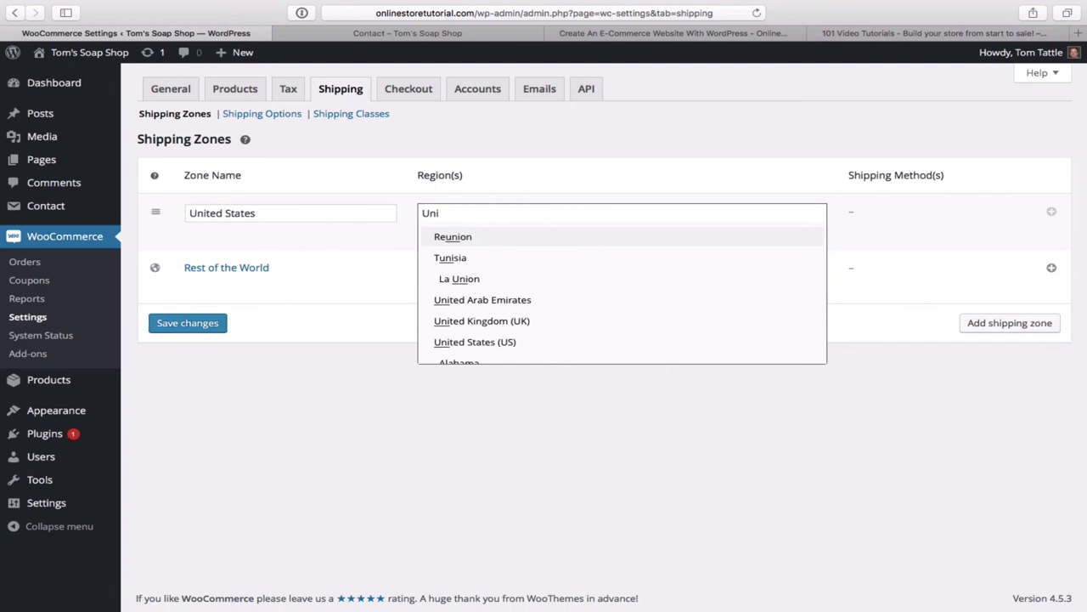
click(476, 343)
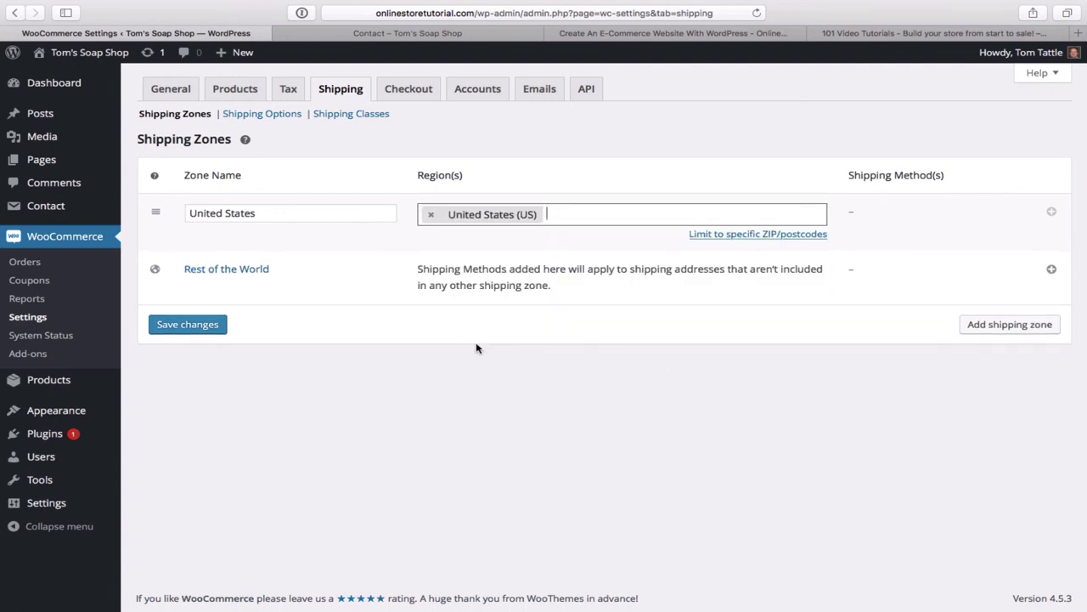
click(177, 114)
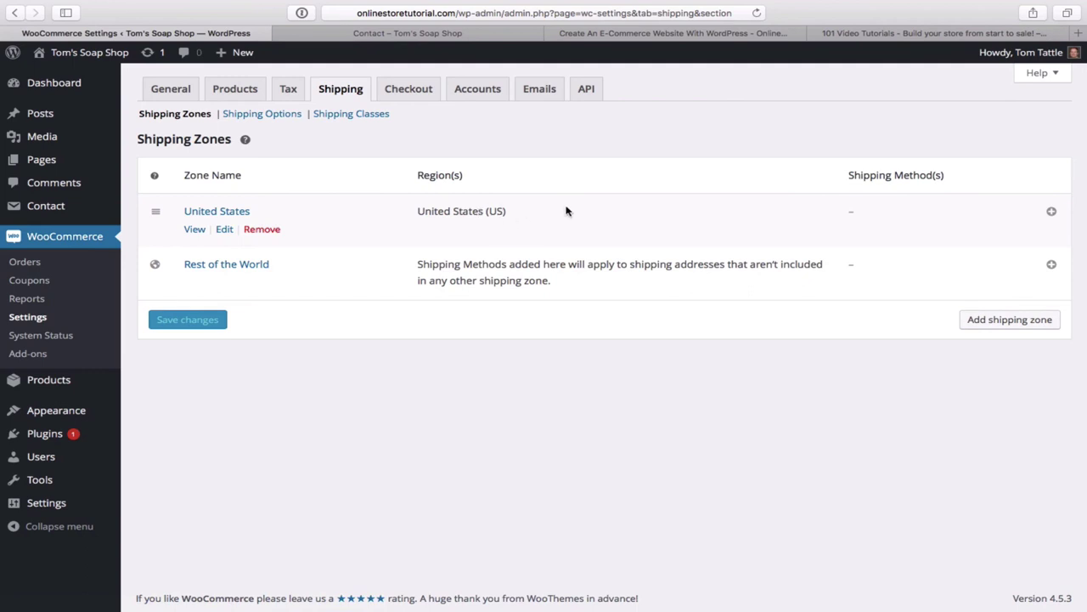
- Add a Flat Rate shipping method to the United States zone and open its settings
click(1052, 212)
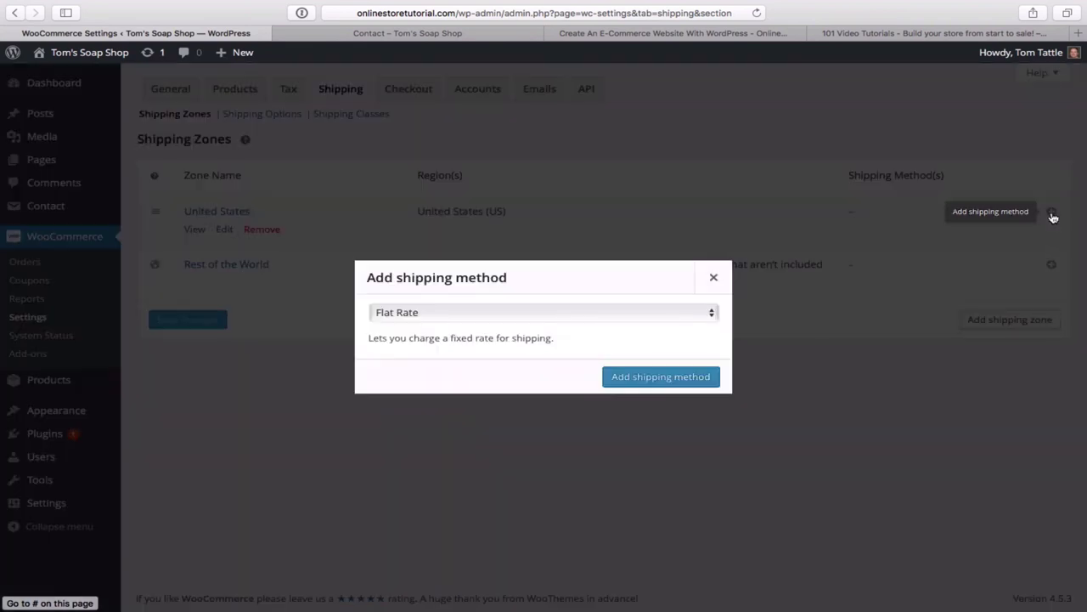
click(712, 314)
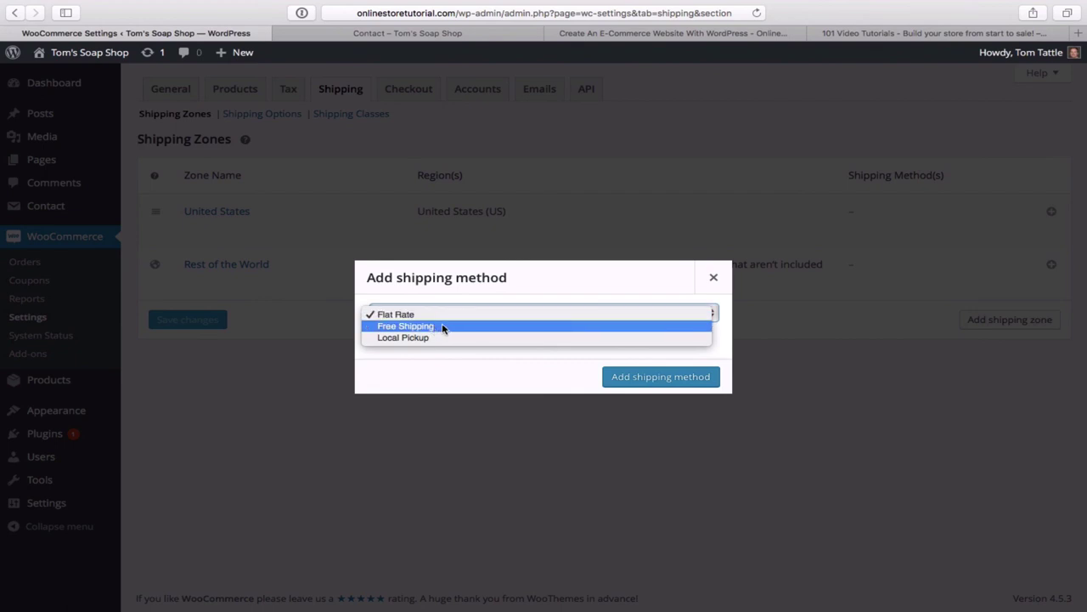
click(430, 315)
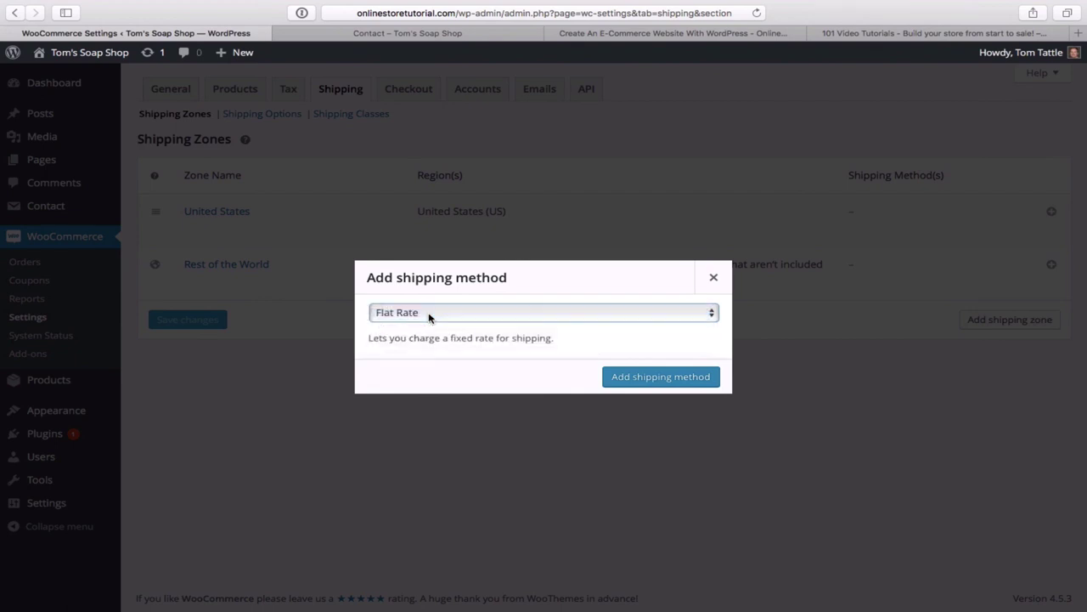
click(667, 378)
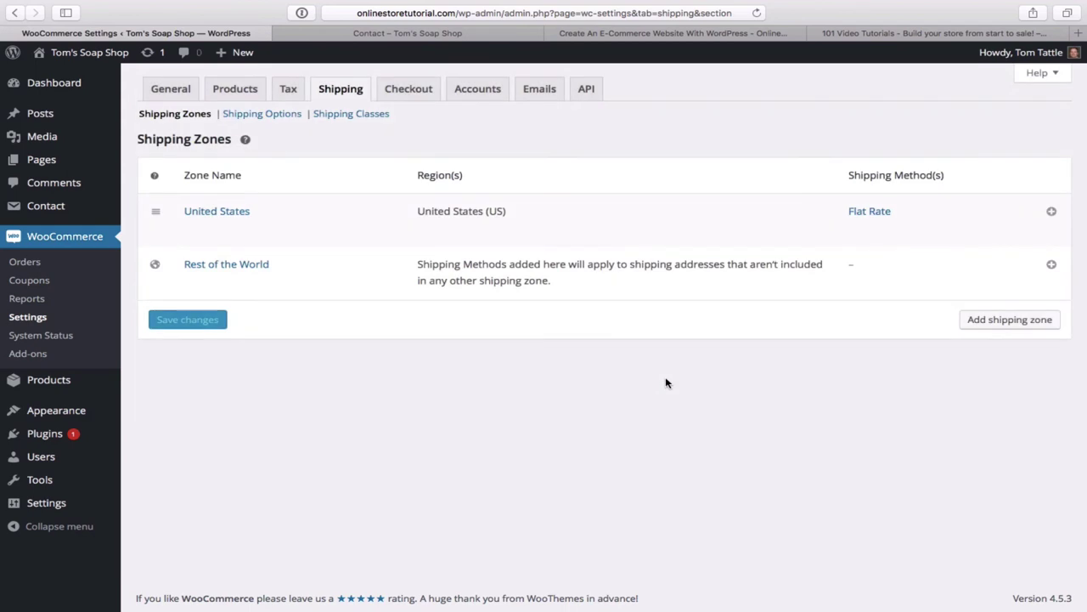
click(867, 213)
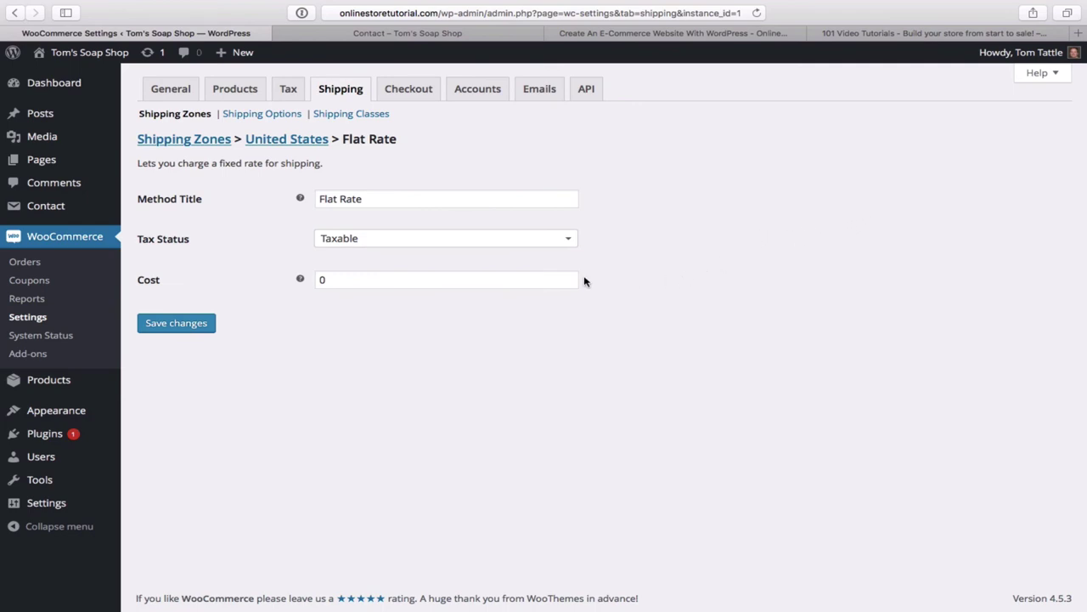
- Change the Flat Rate cost from 0 to 11, save it, and return to the Dashboard
click(360, 284)
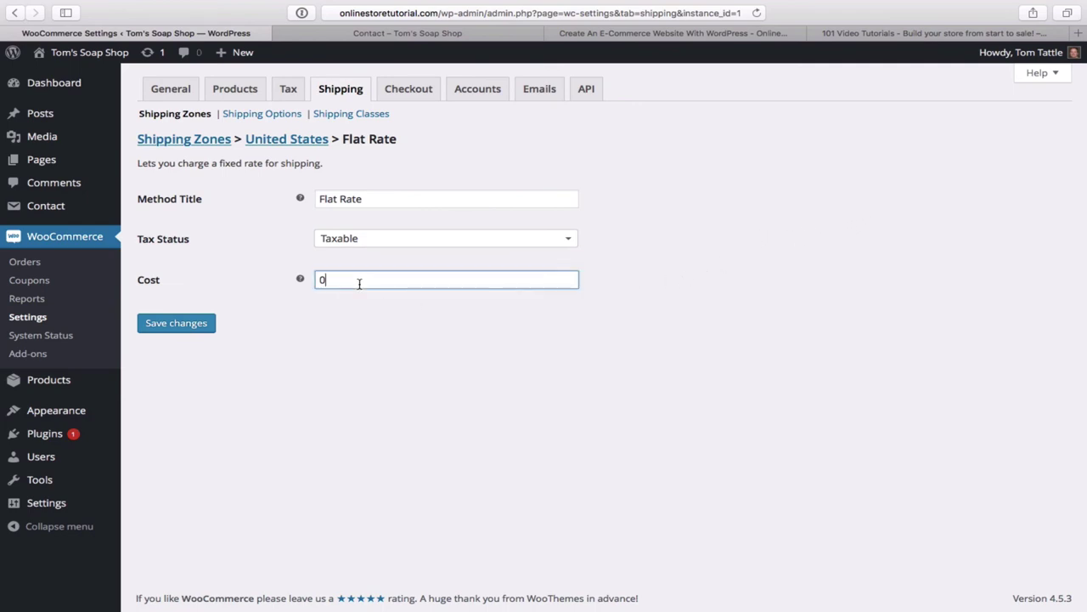
key(BackSpace)
text(11)
click(167, 328)
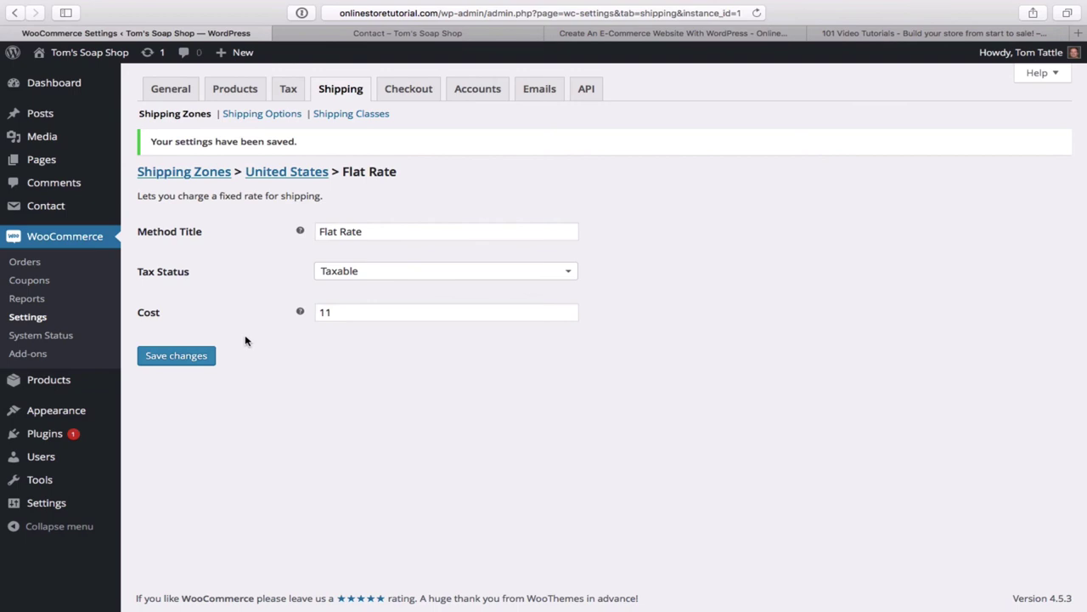
click(53, 87)
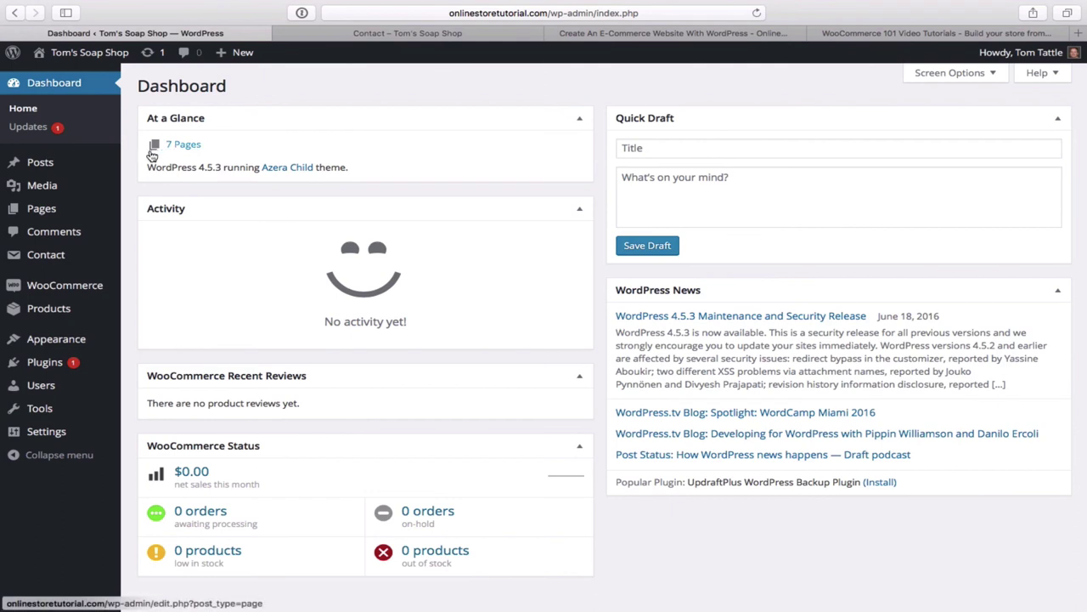
- Bring up WordPress Updates, showing SiteOrigin Widgets Bundle 1.6.1 available
mouse_move(95, 170)
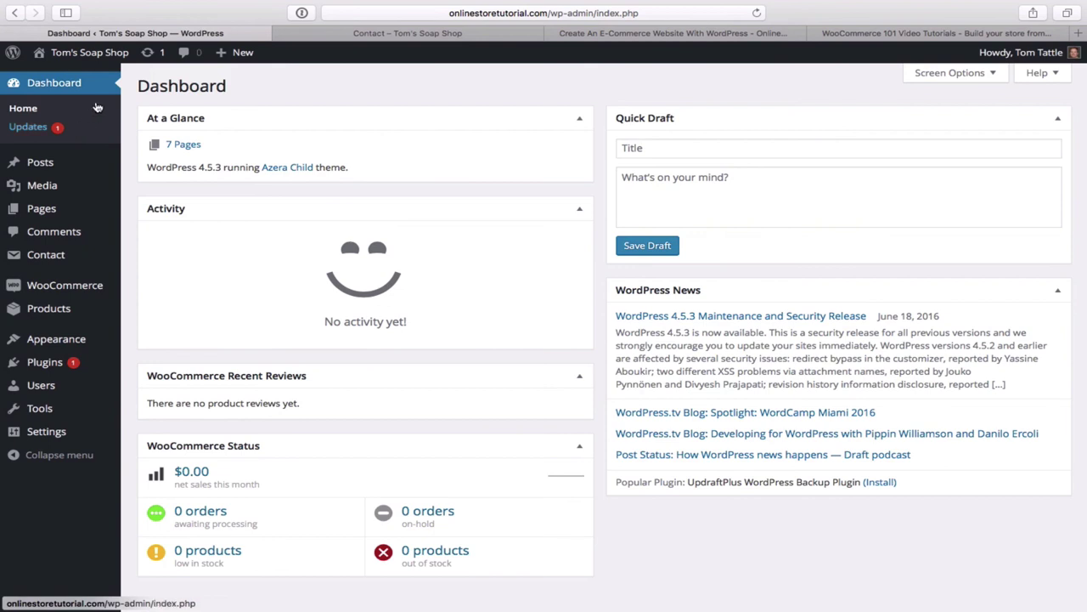
click(155, 55)
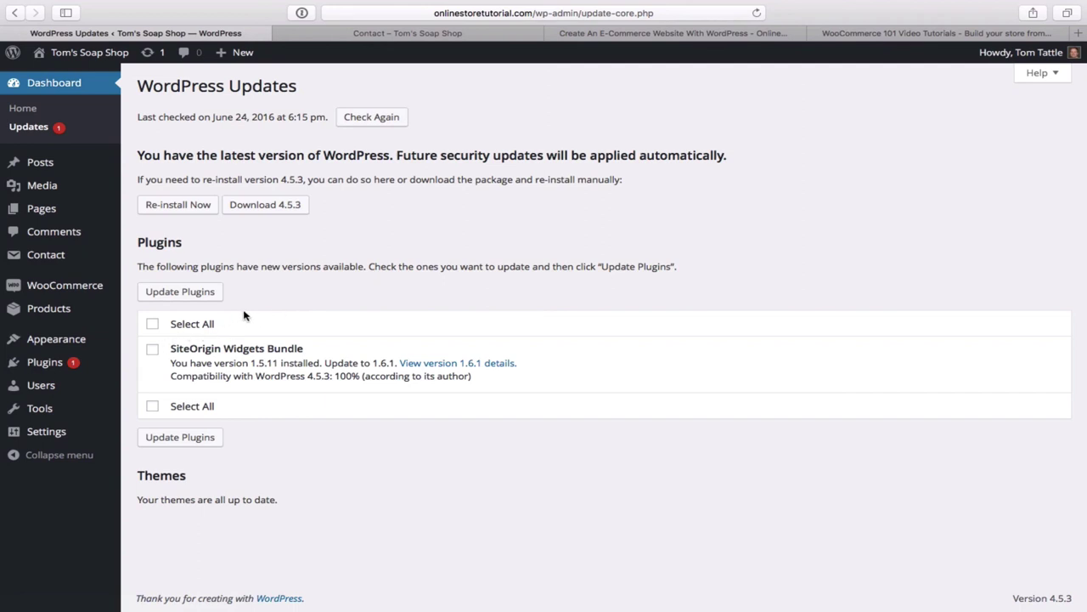
- Select all plugins and update SiteOrigin Widgets Bundle from 1.5.11 to 1.6.1
click(152, 325)
click(191, 294)
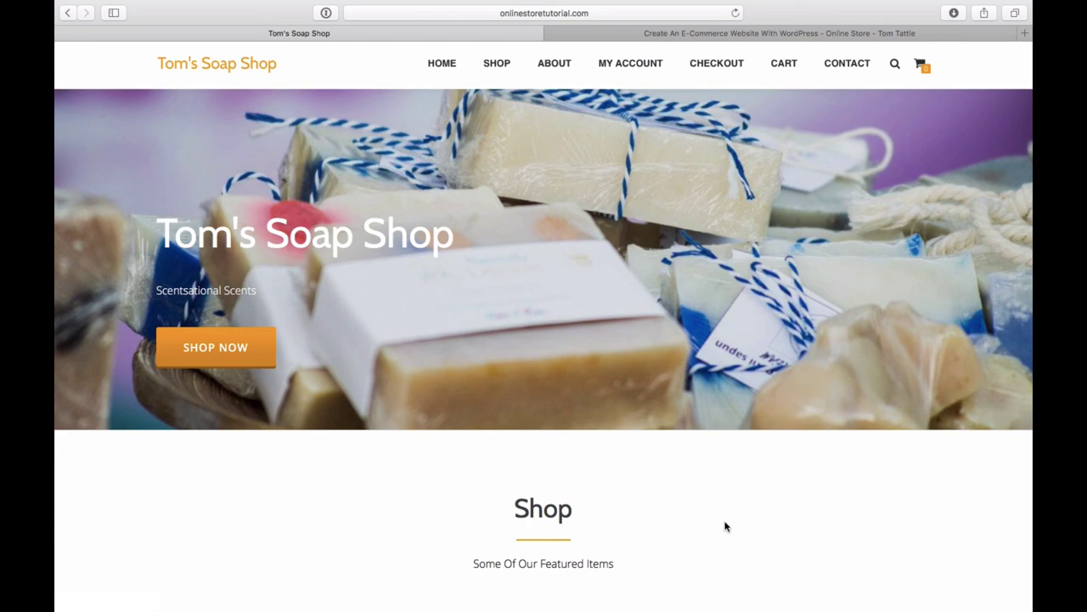
- Browse the homepage's featured soaps, then switch to the 'Create An E-Commerce Website With WordPress' tutorial
scroll(724, 526, down, 3)
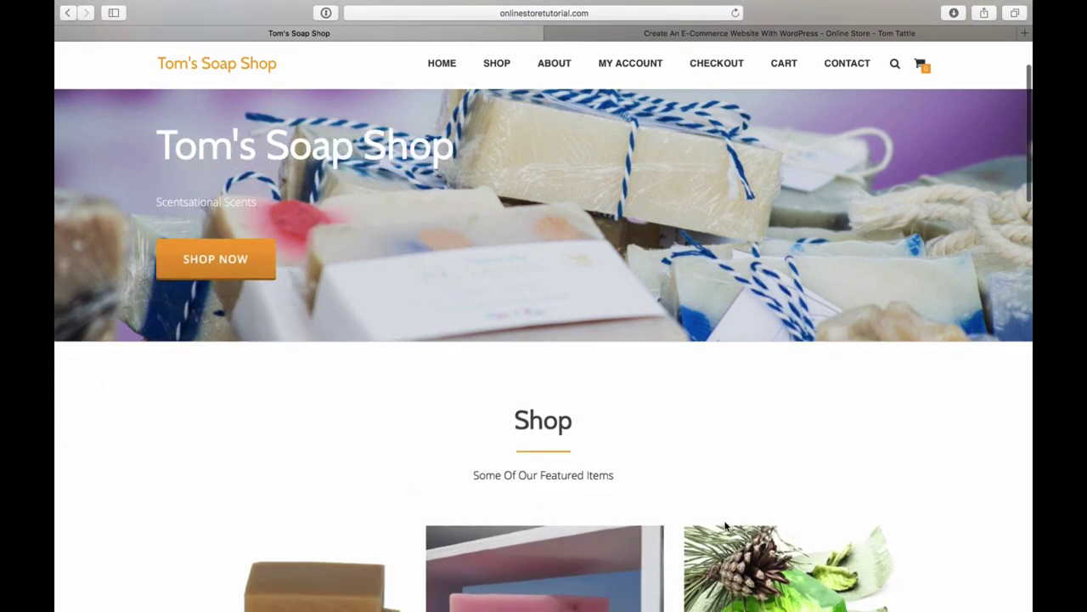
scroll(725, 526, down, 3)
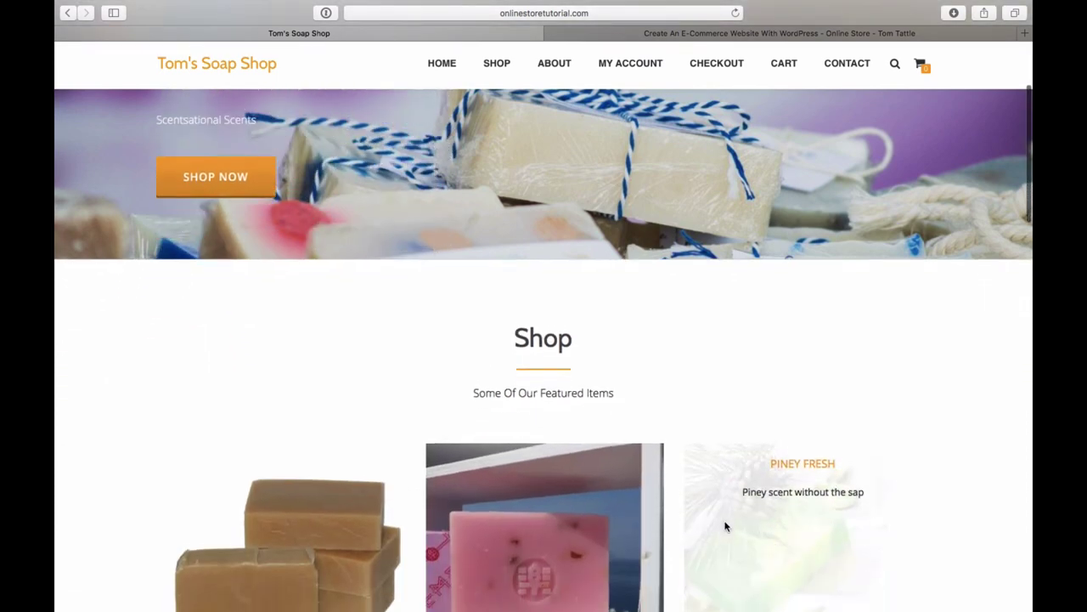
scroll(725, 526, down, 4)
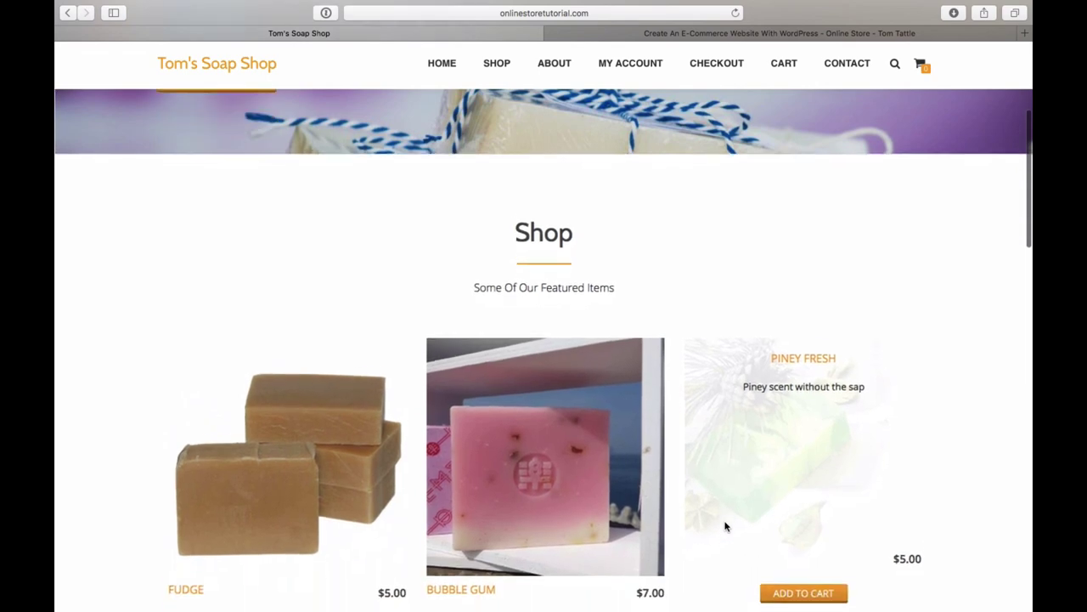
scroll(724, 526, down, 1)
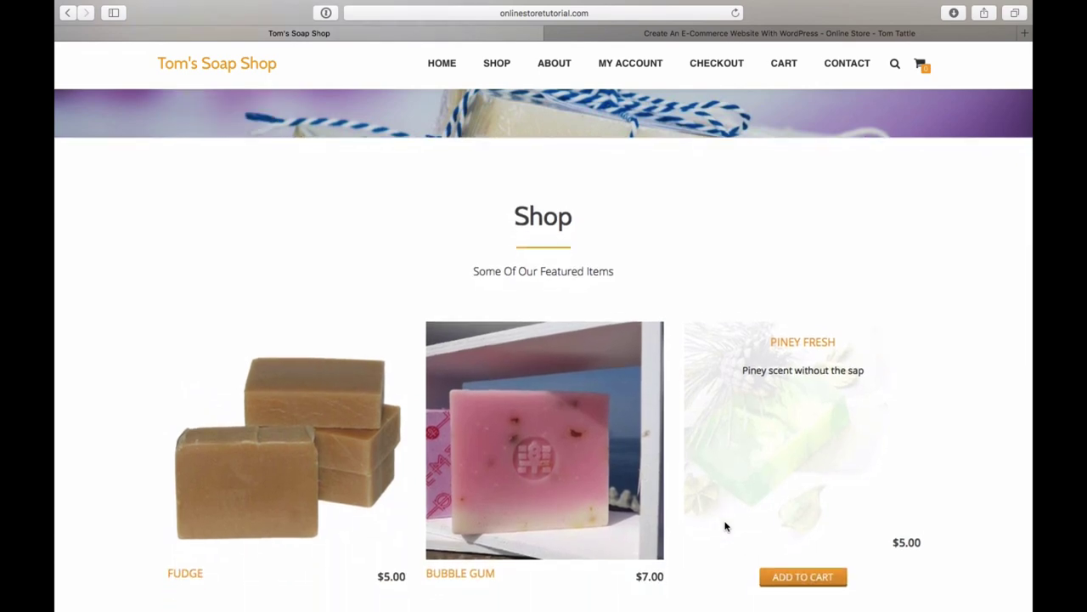
scroll(725, 526, up, 10)
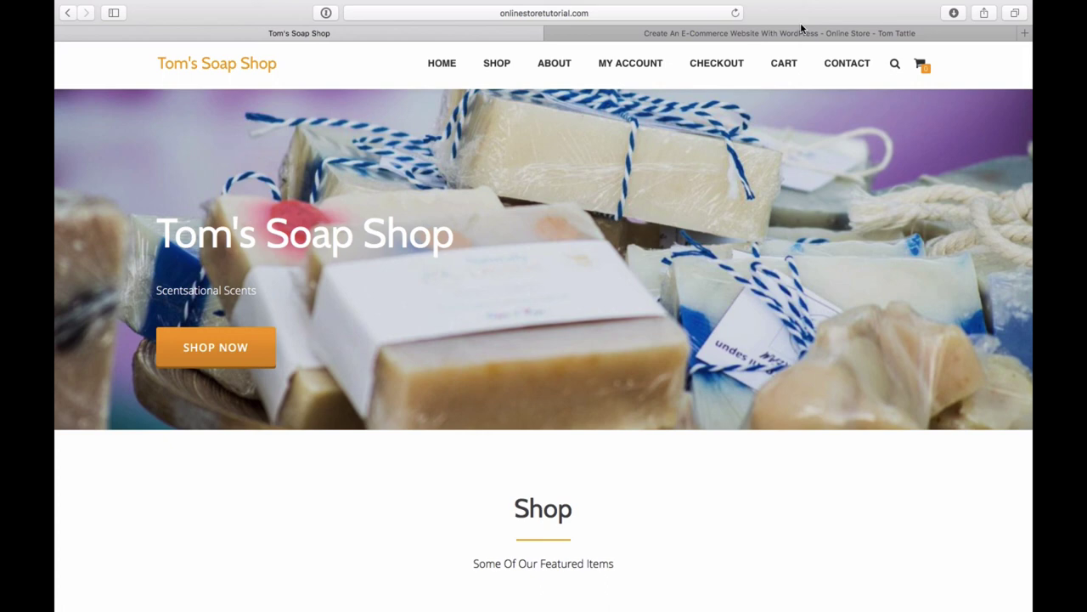
click(801, 34)
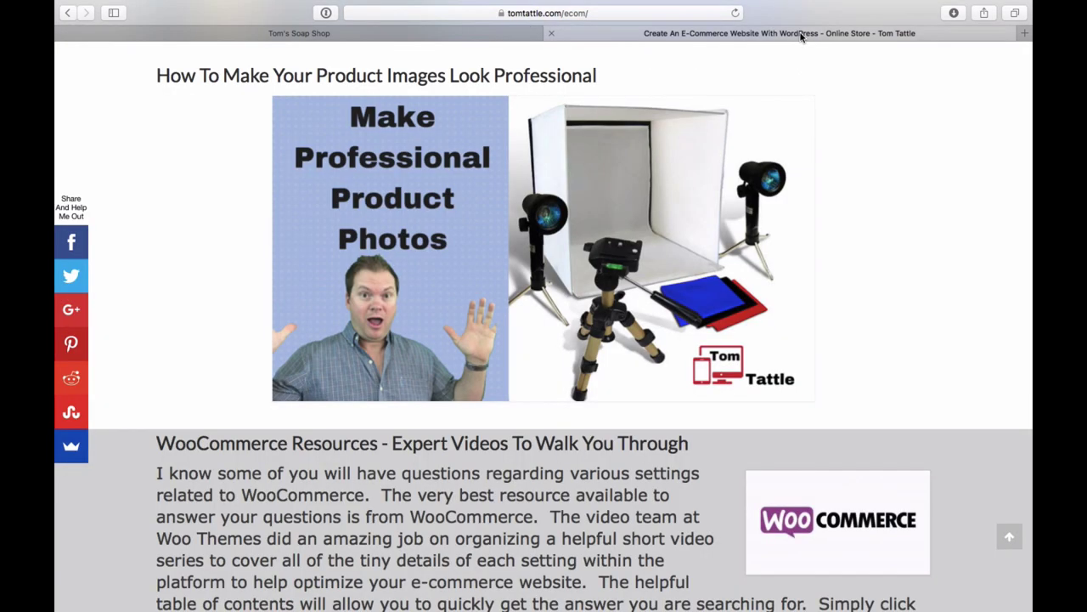